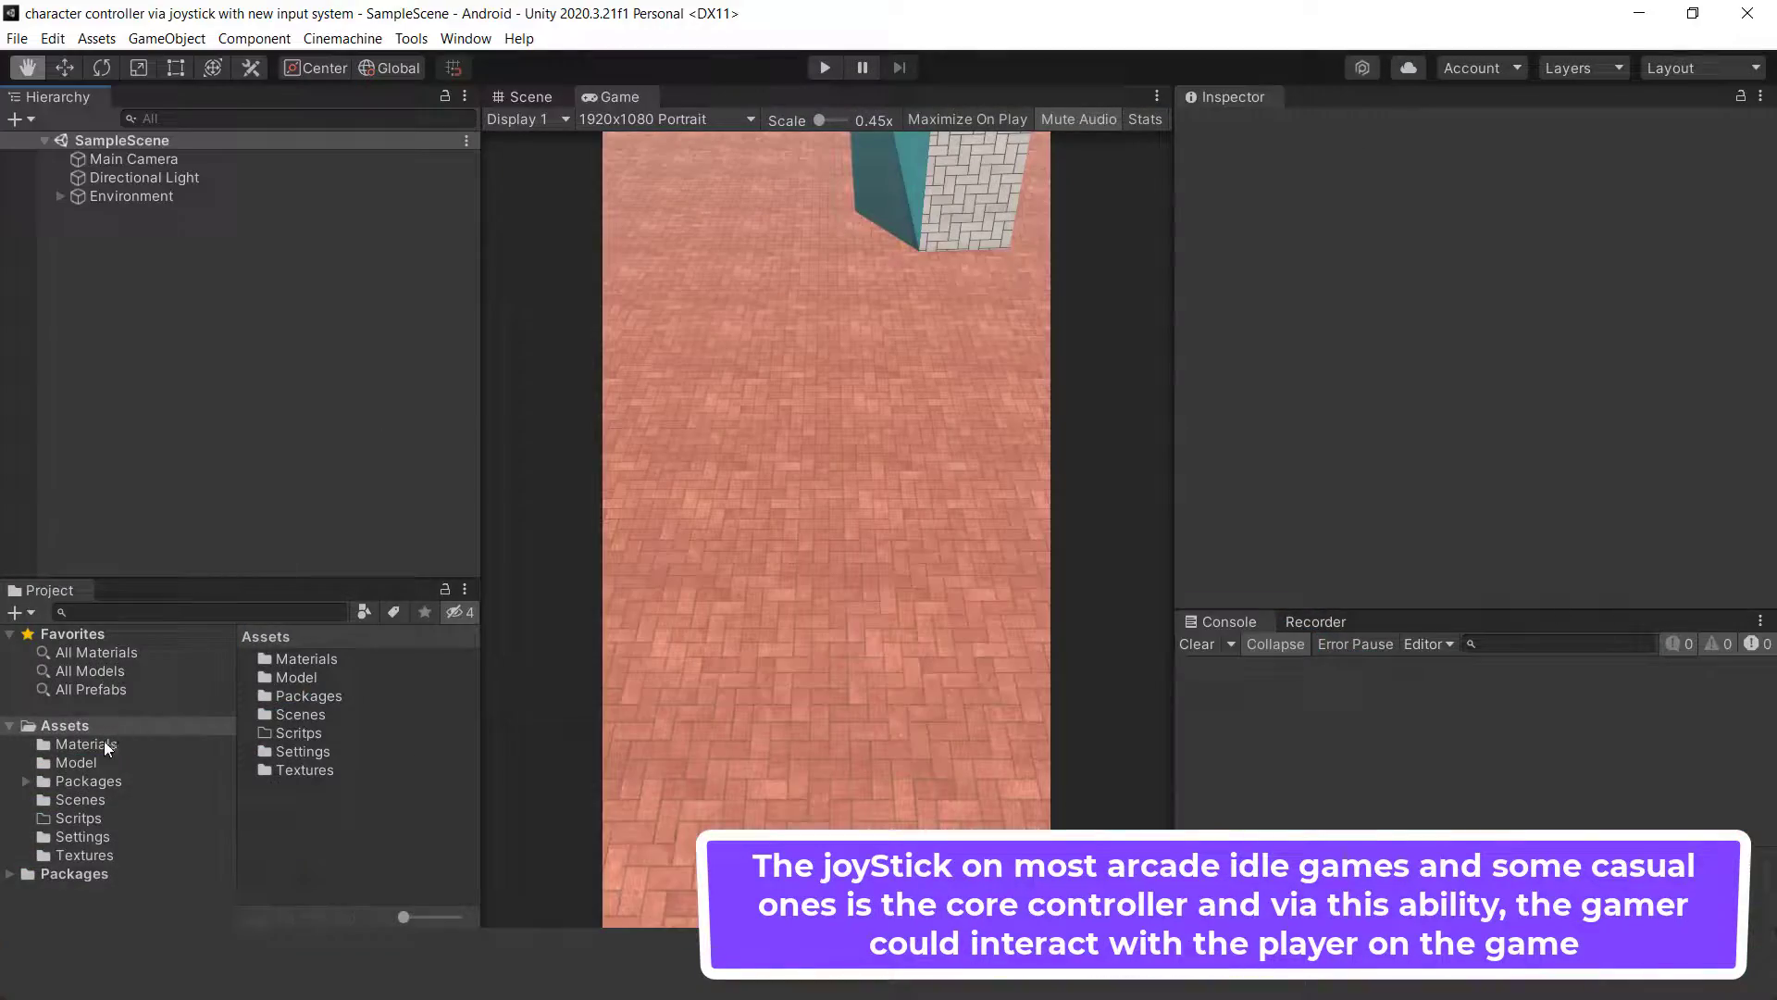
Drag the Ninja Idle model from Assets/Model into the scene.
click(102, 746)
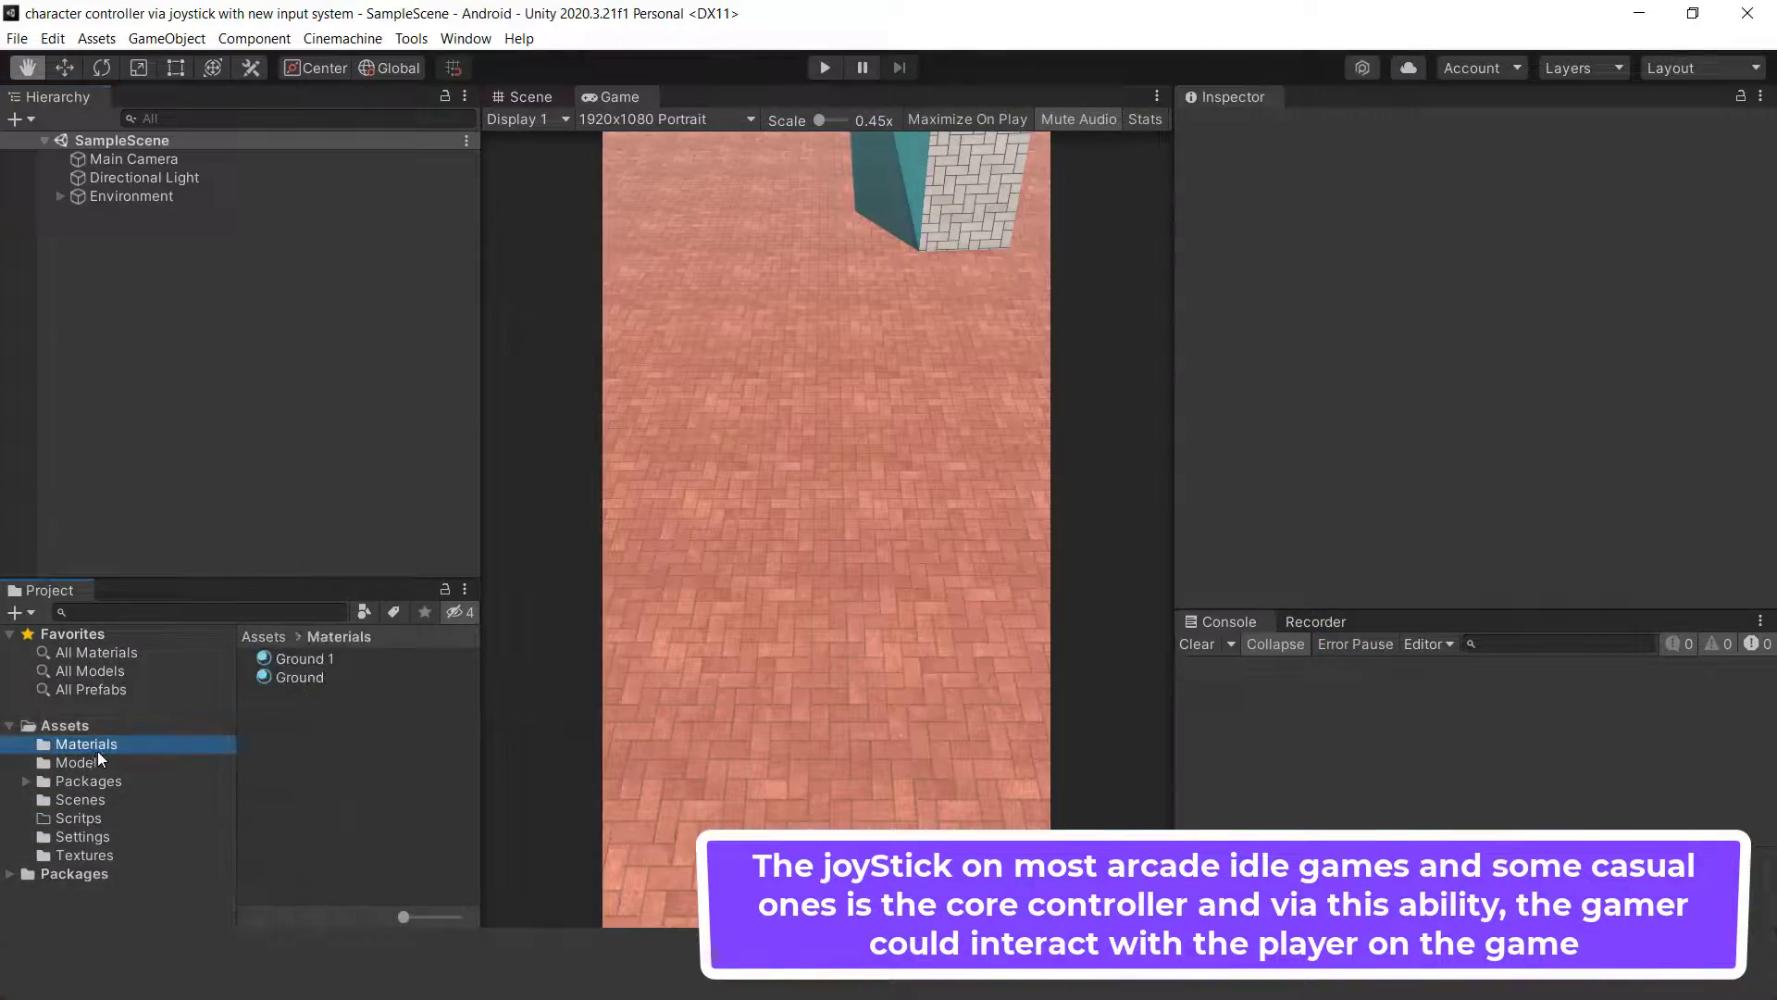
click(85, 763)
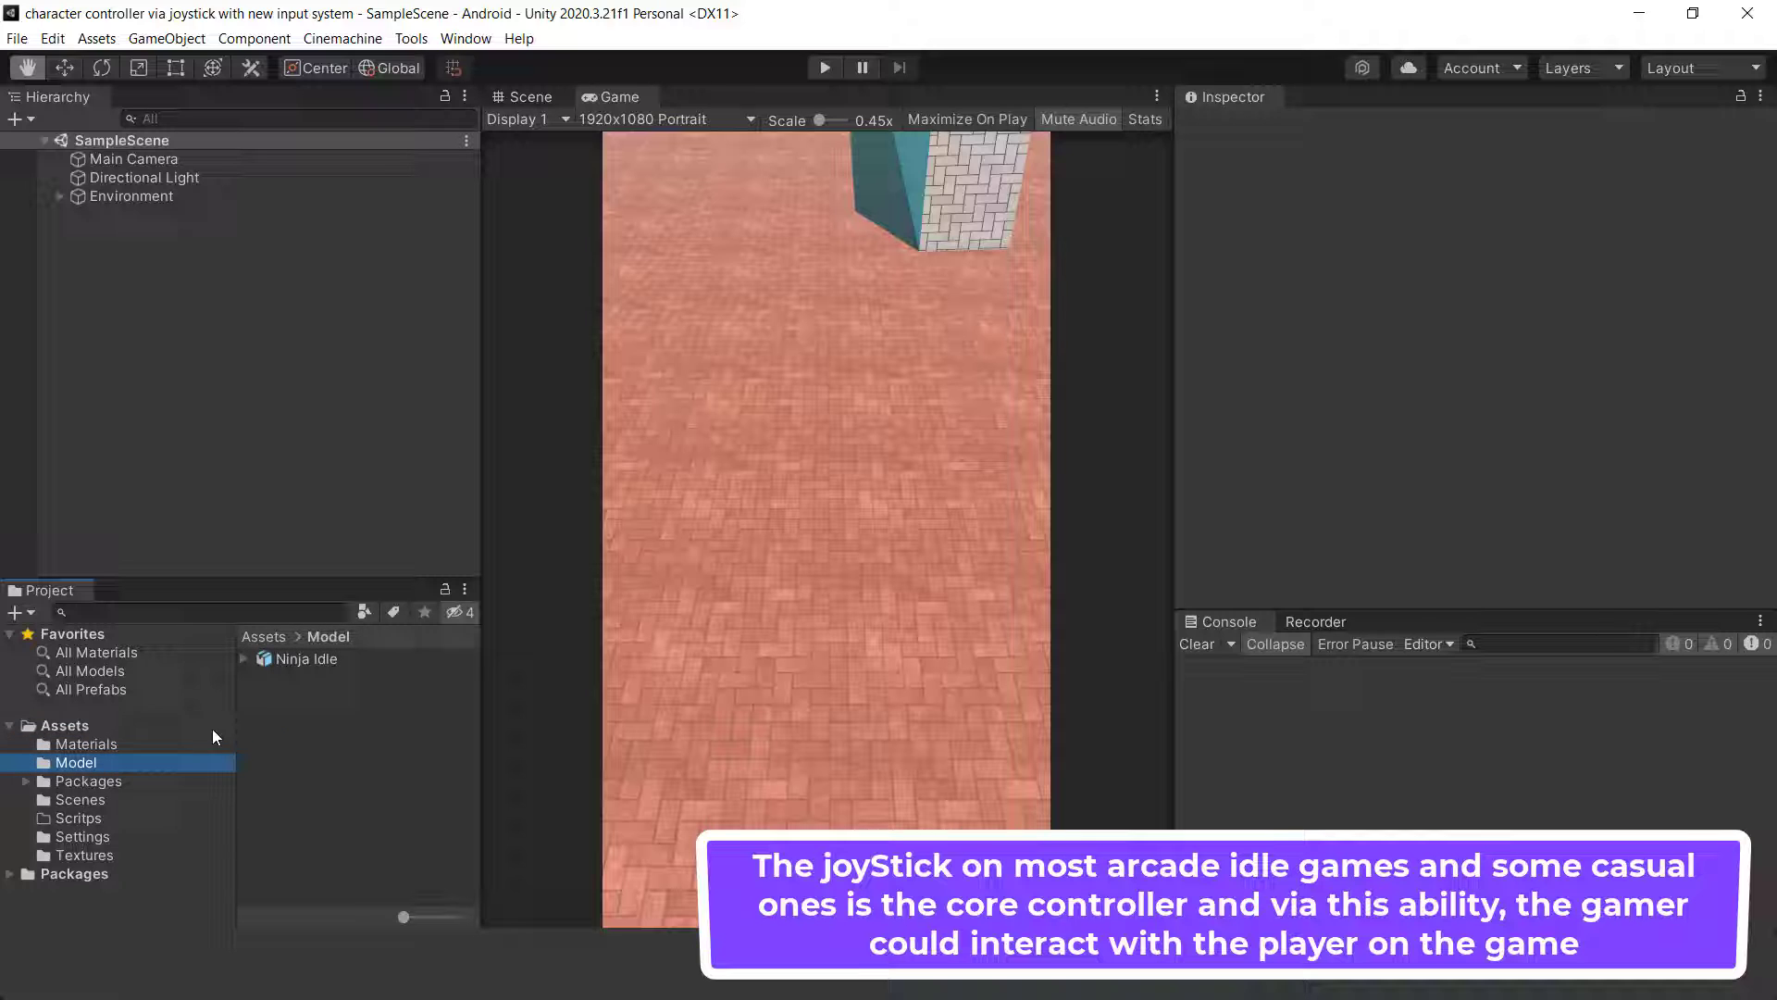
click(298, 660)
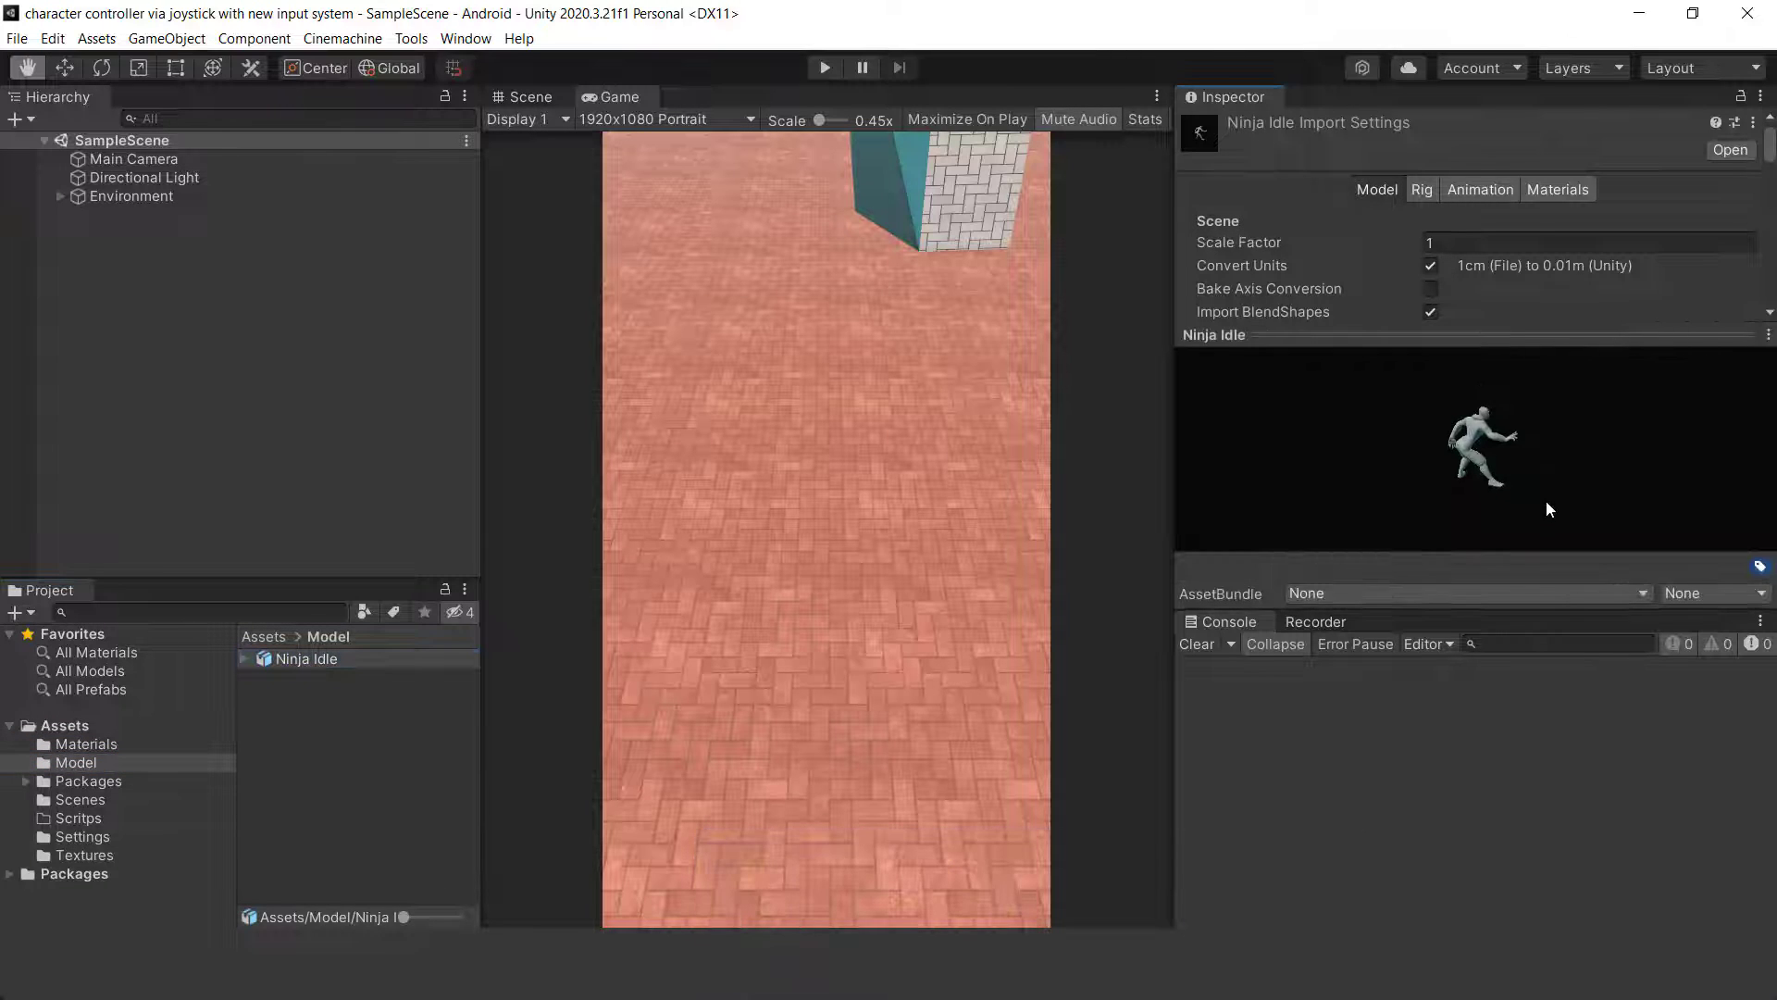
mouse_move(1547, 502)
mouse_down()
mouse_move(1357, 465)
mouse_move(1313, 490)
mouse_up()
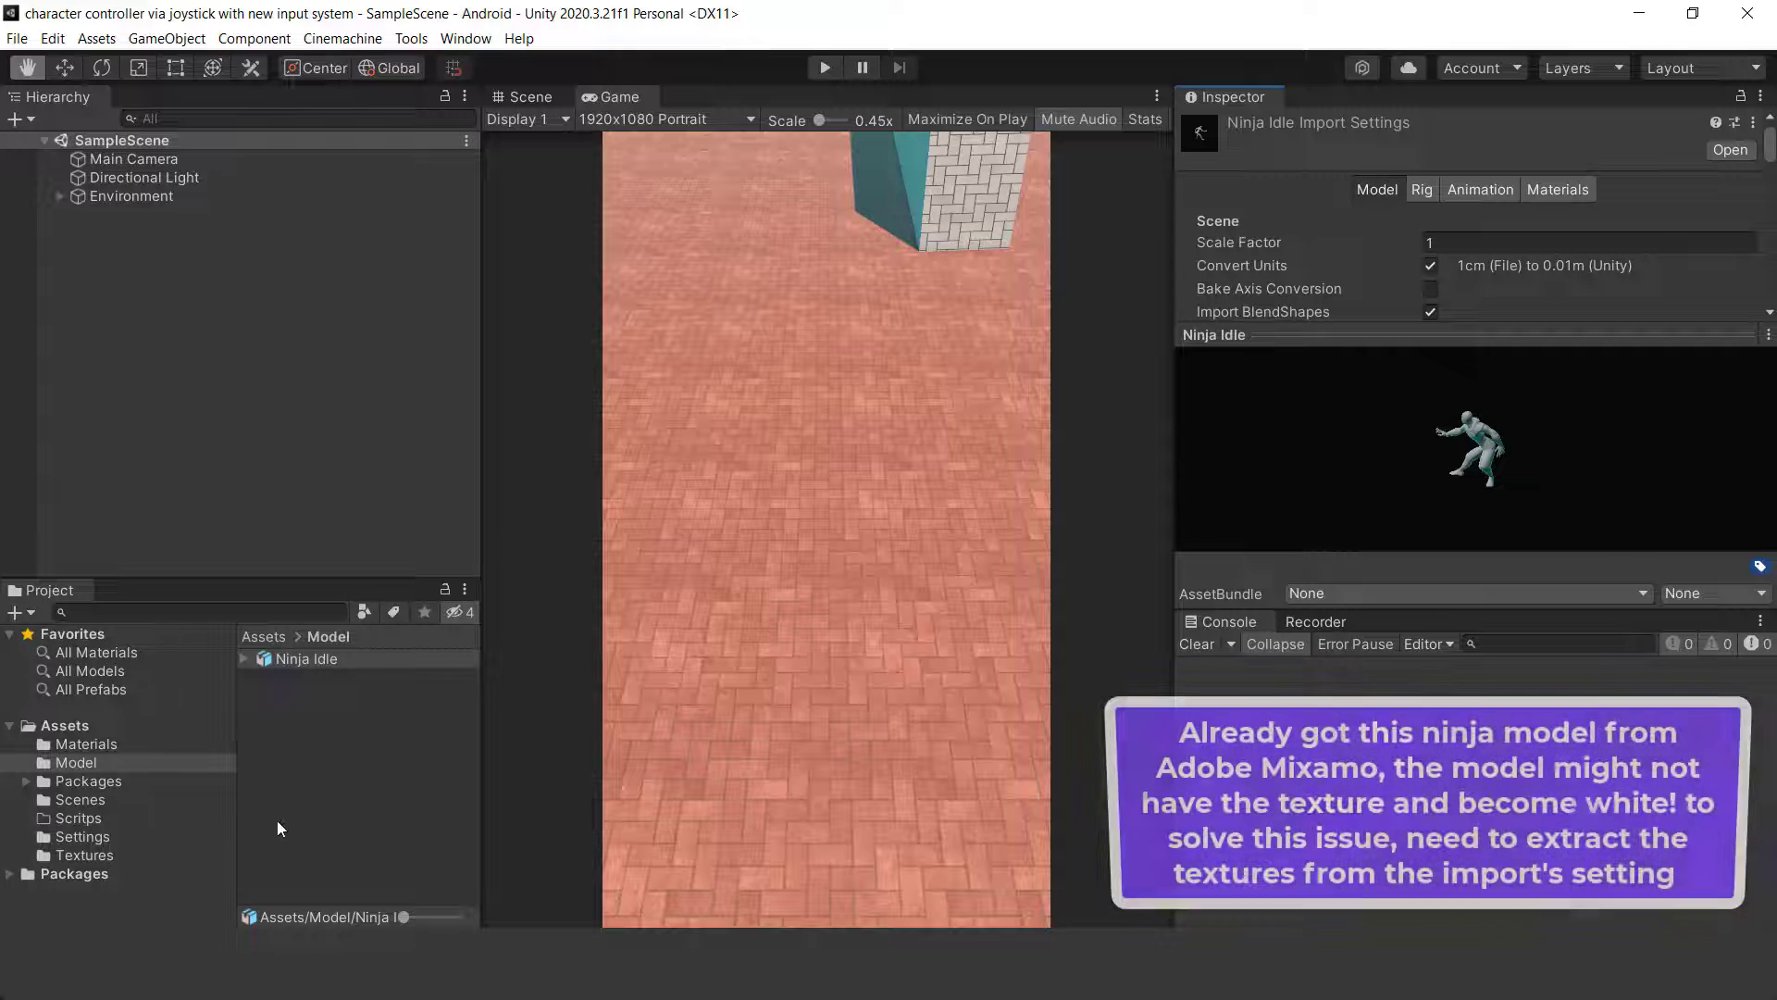
mouse_move(301, 663)
mouse_down()
mouse_move(385, 575)
mouse_move(217, 370)
mouse_up()
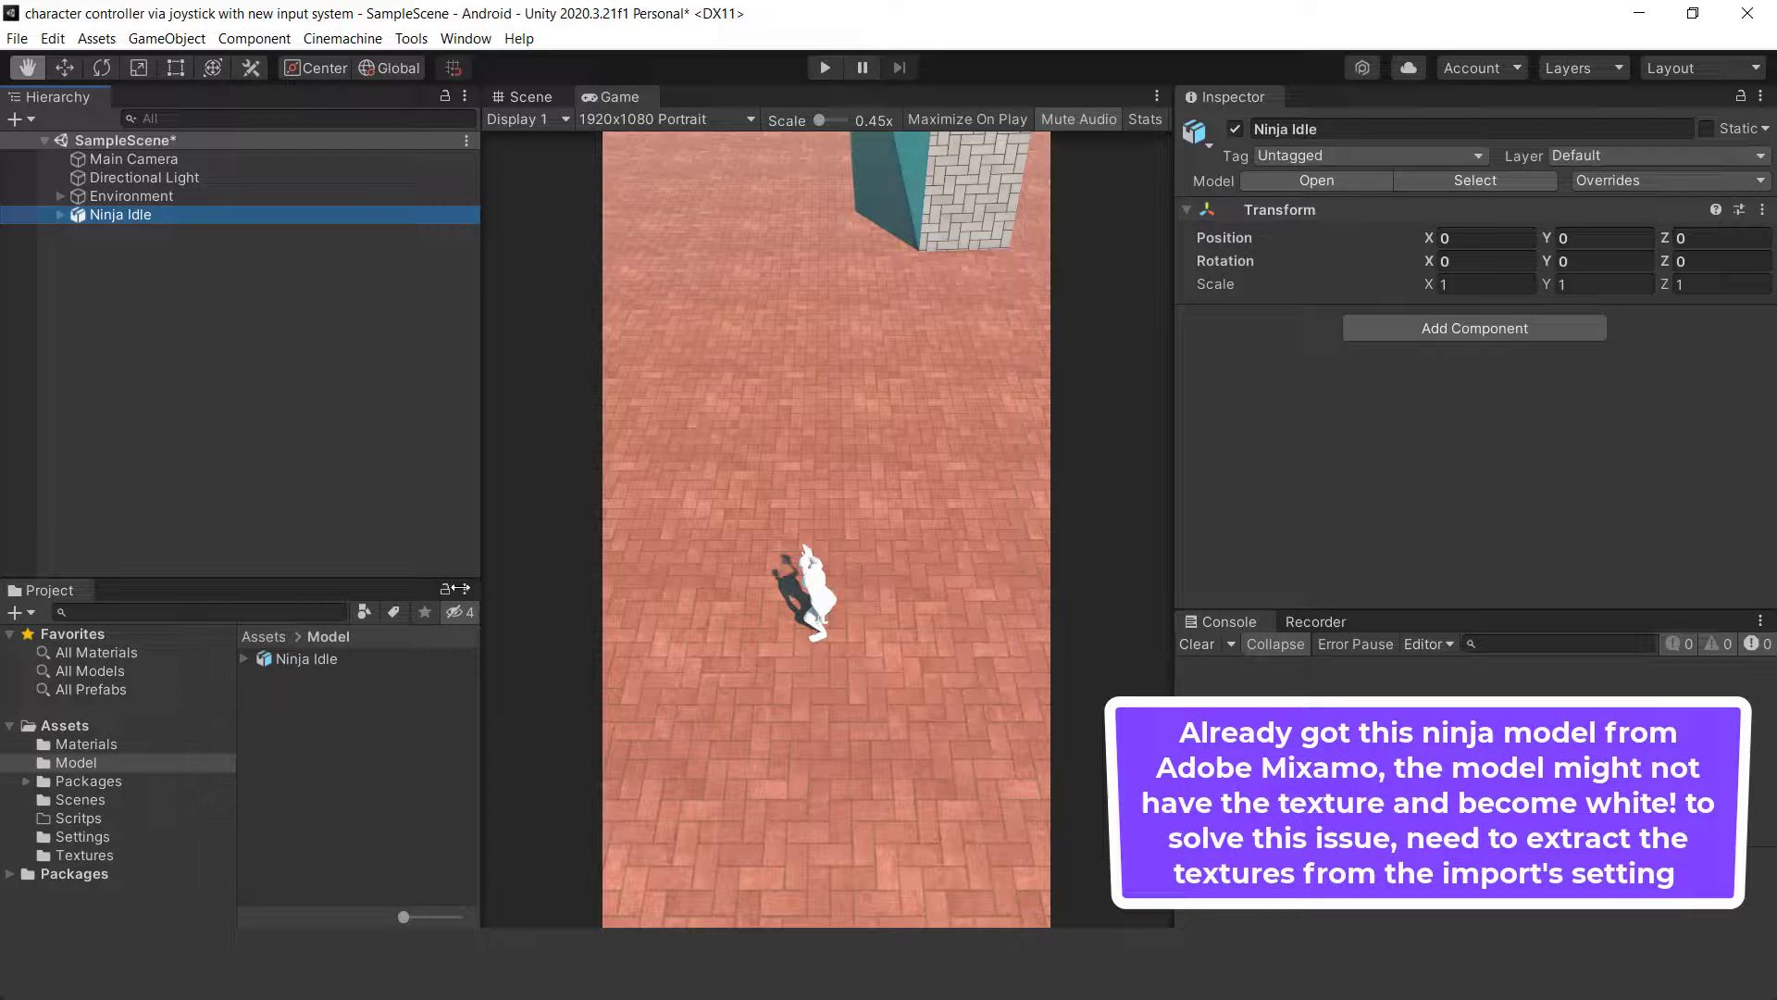
Start Extract Textures from Ninja Idle's Materials import settings.
click(305, 659)
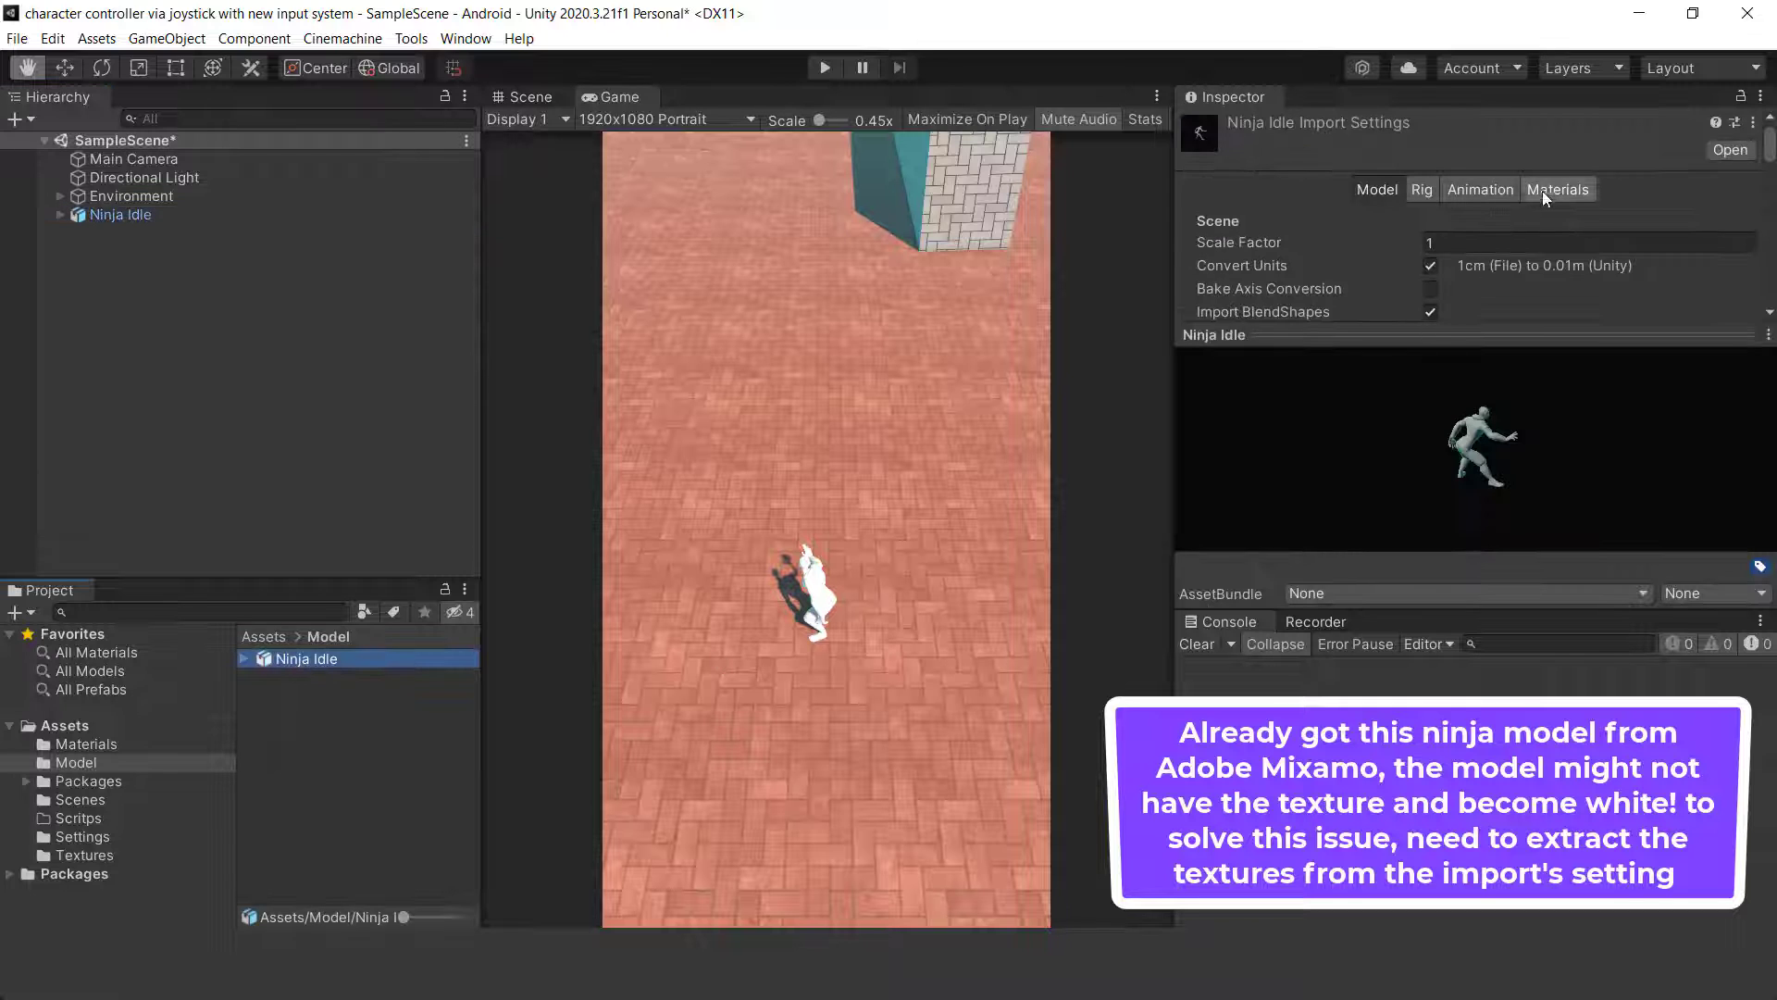
click(1544, 193)
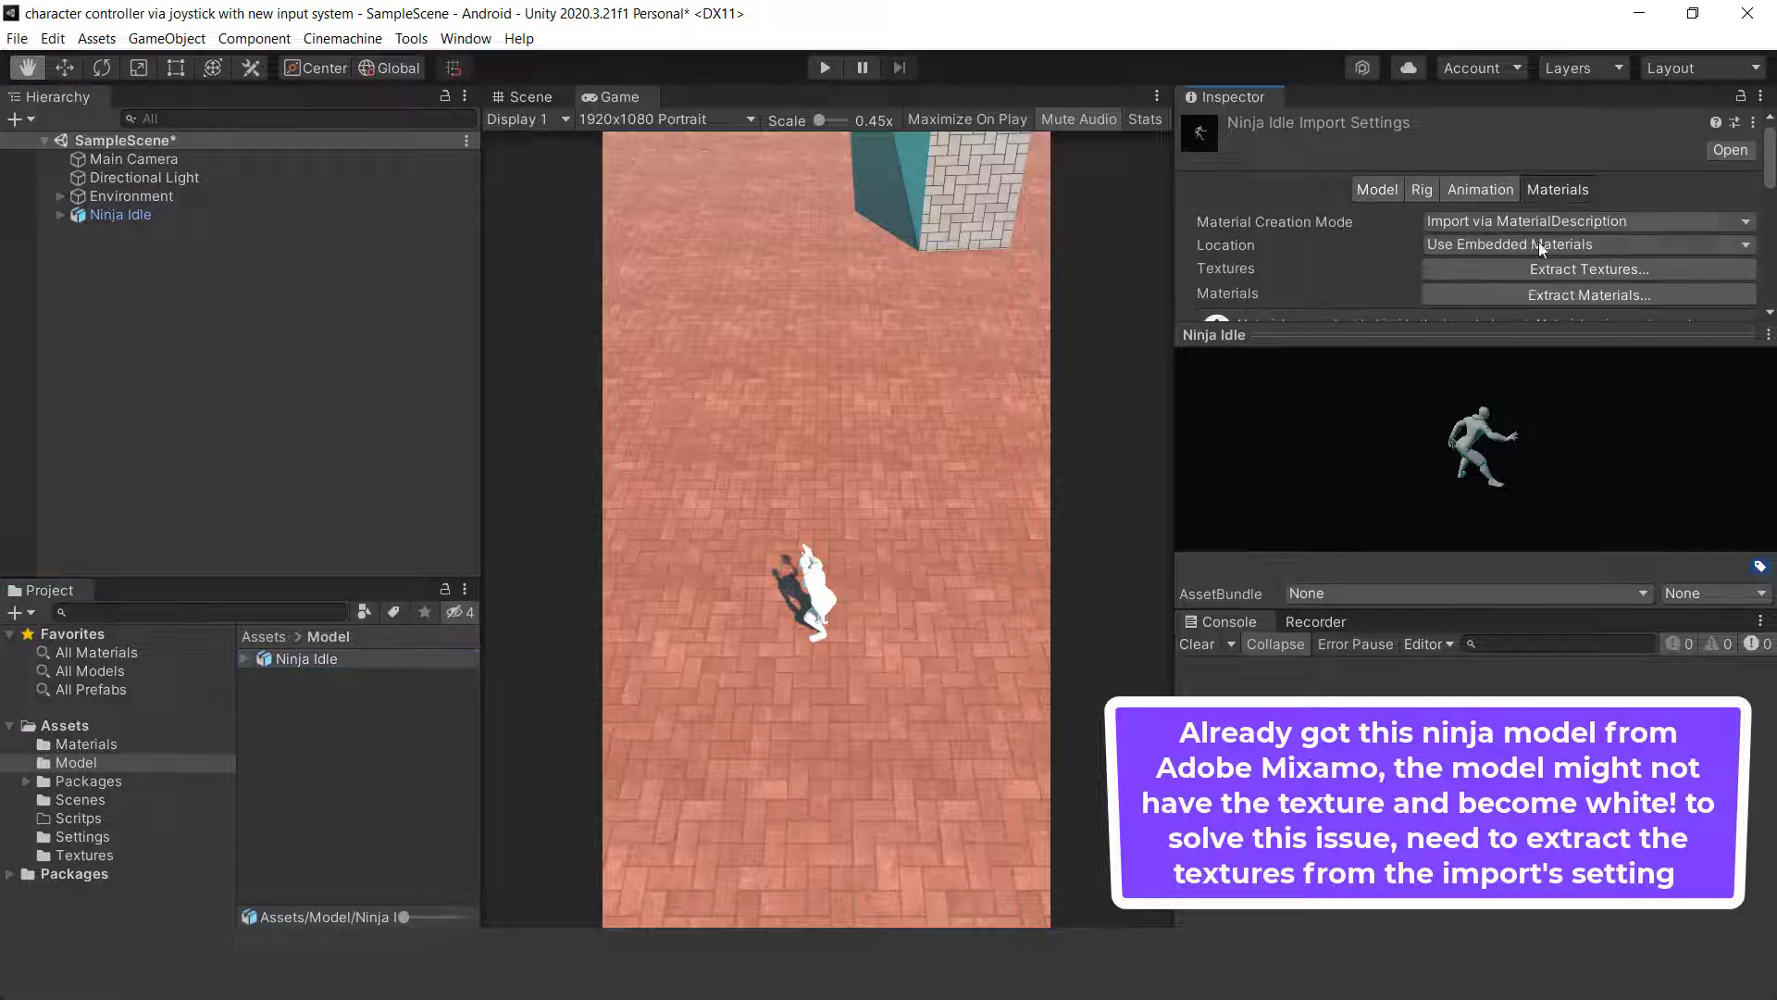
click(1596, 270)
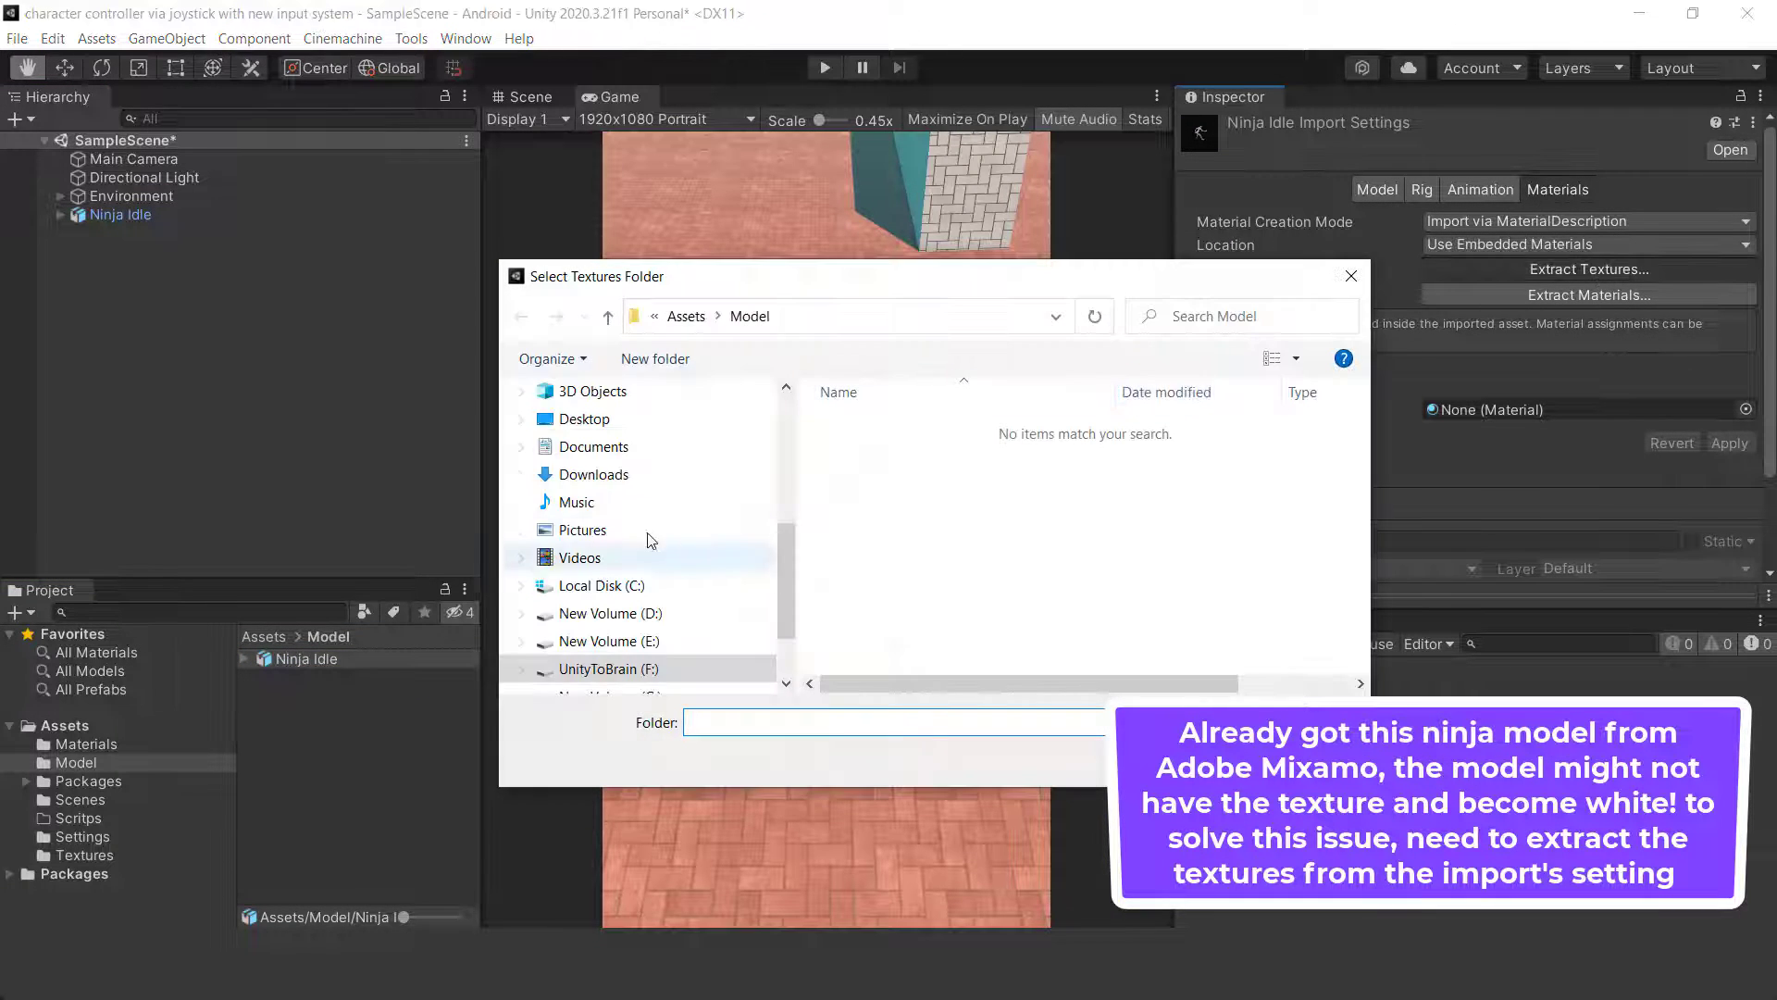
Extract the Ninja Idle textures into Assets/Textures, fix the normal map, and show the scene.
click(686, 316)
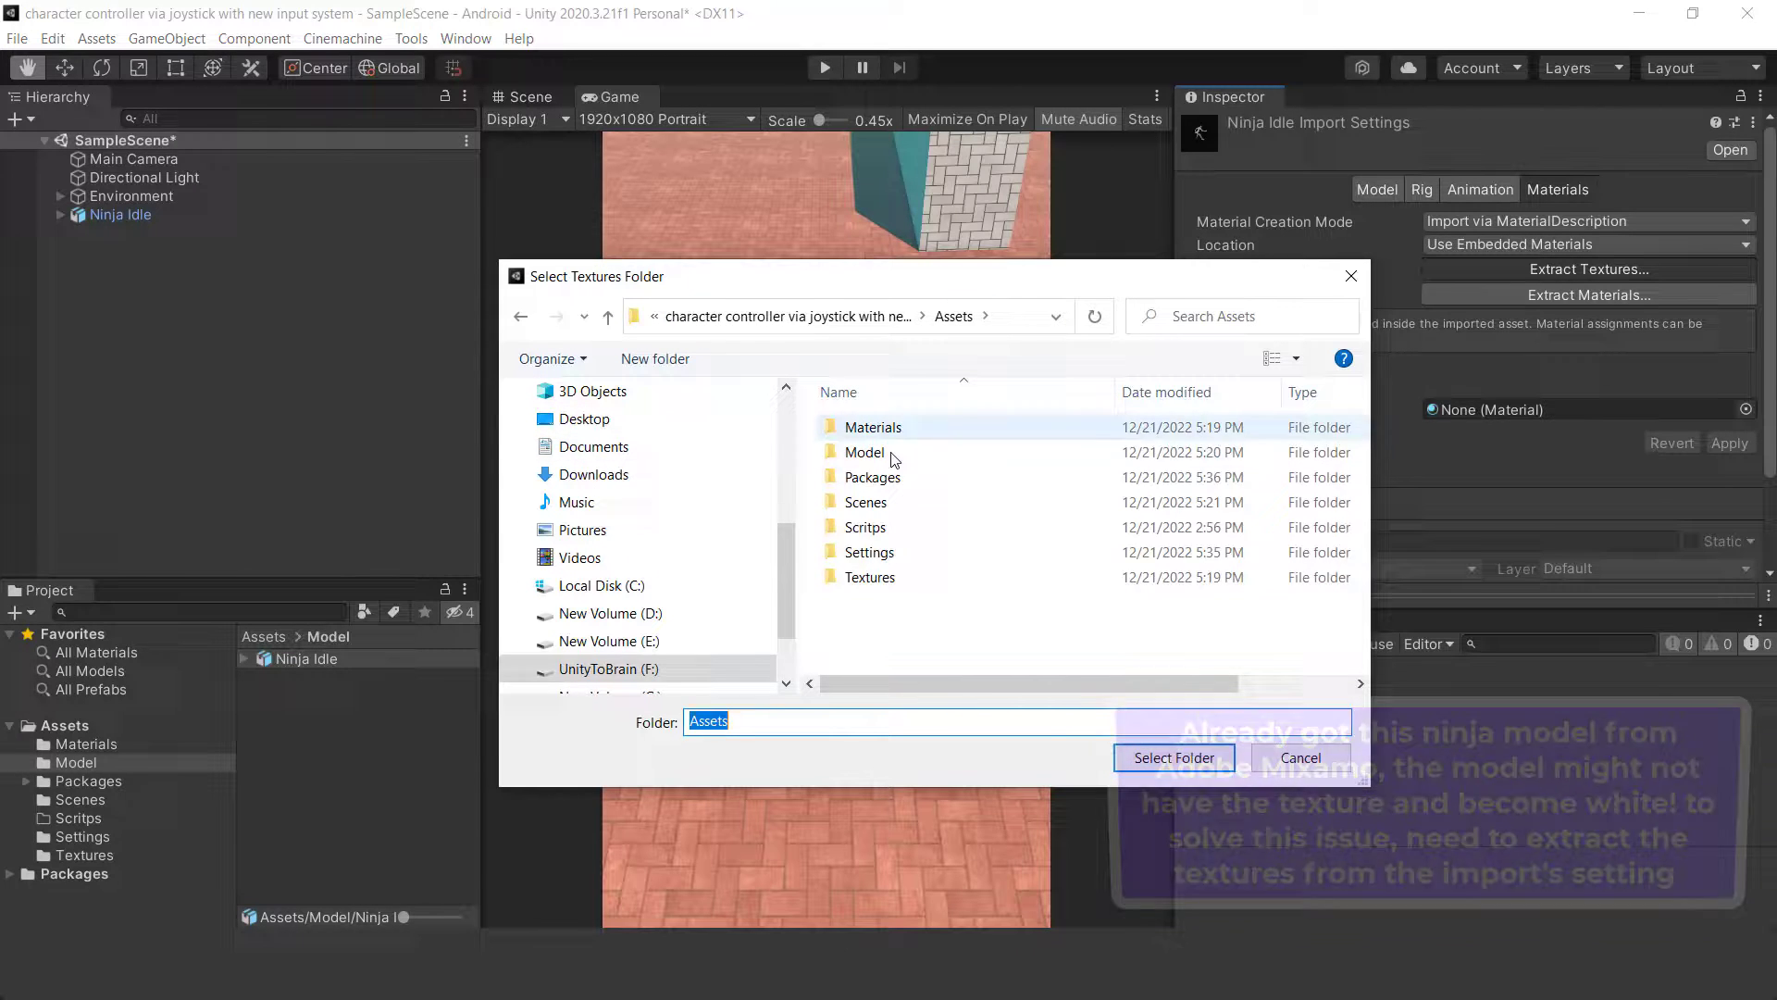
double_click(870, 578)
click(1144, 755)
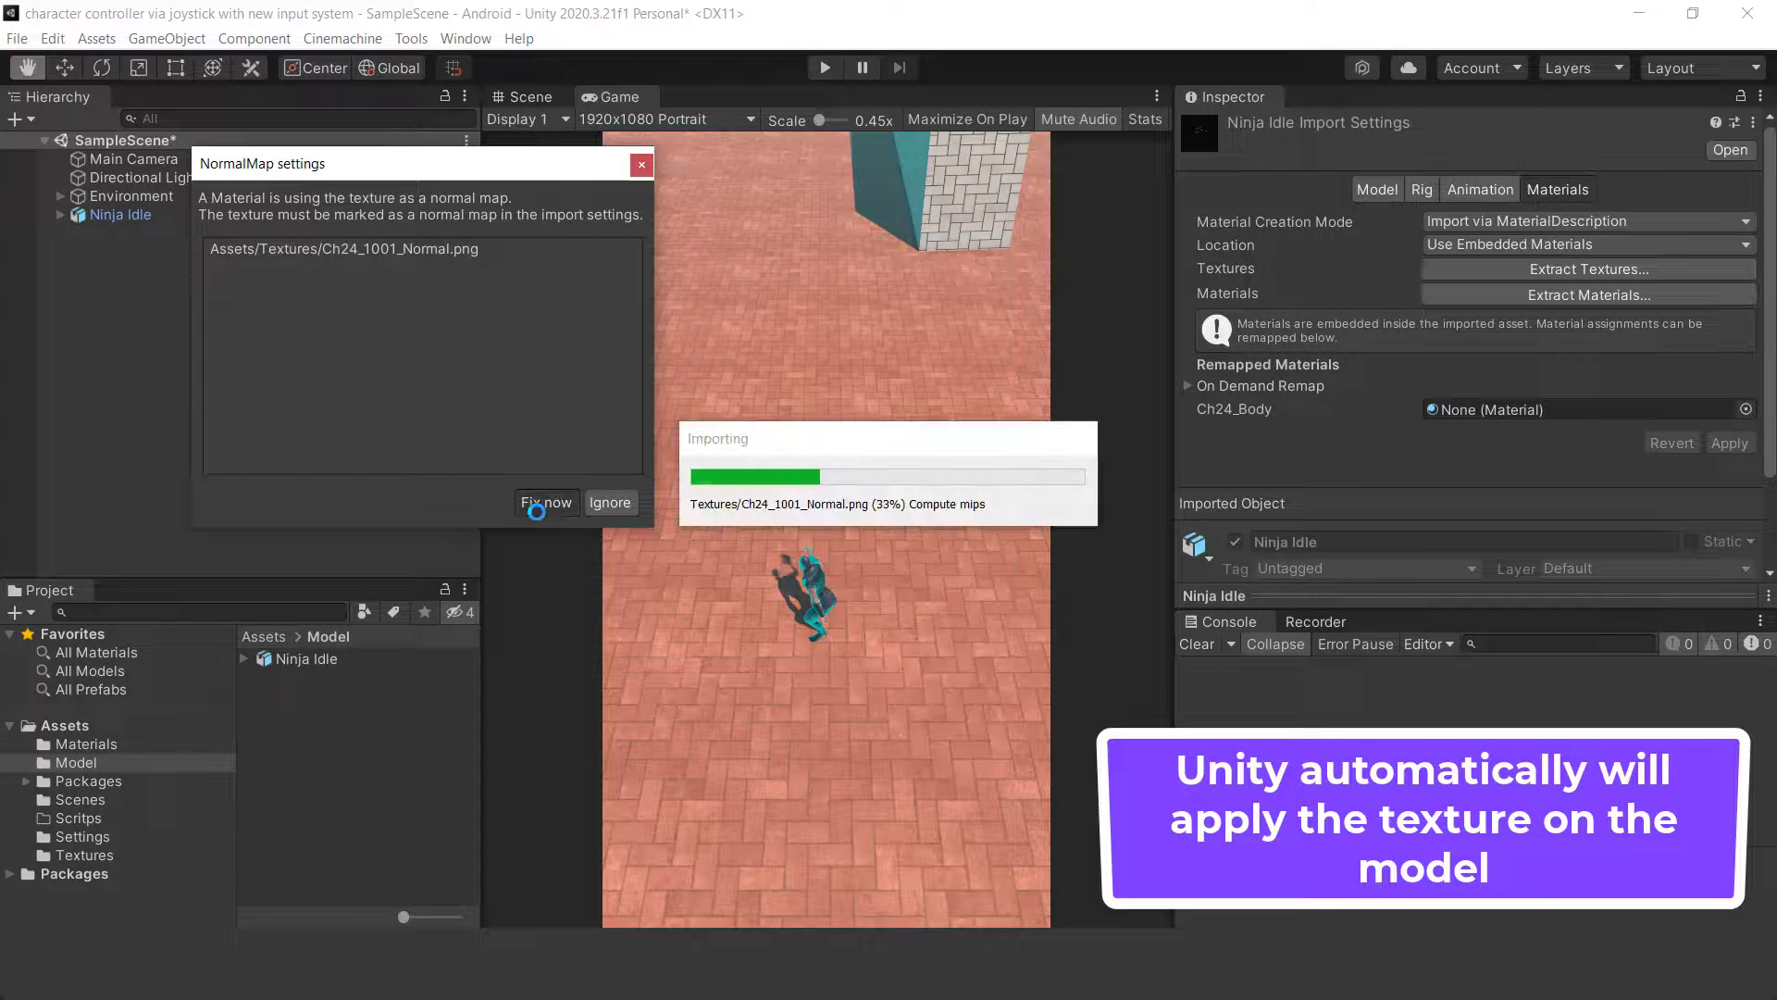
click(536, 502)
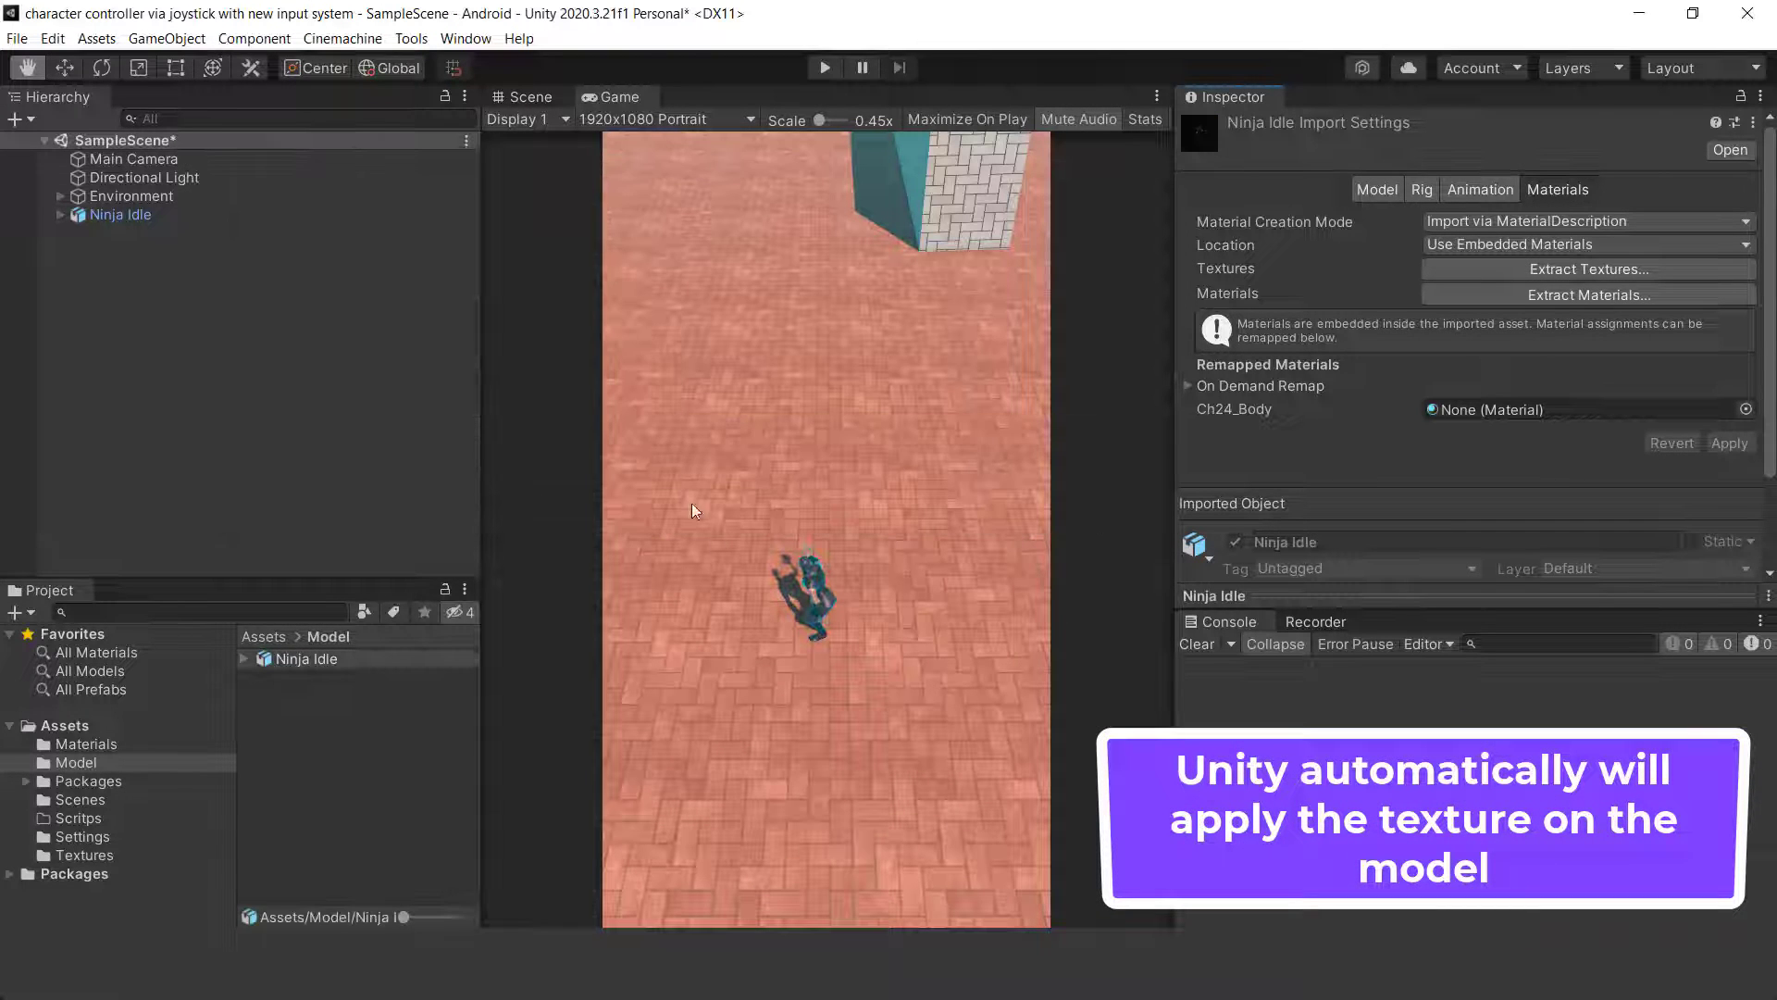
click(524, 96)
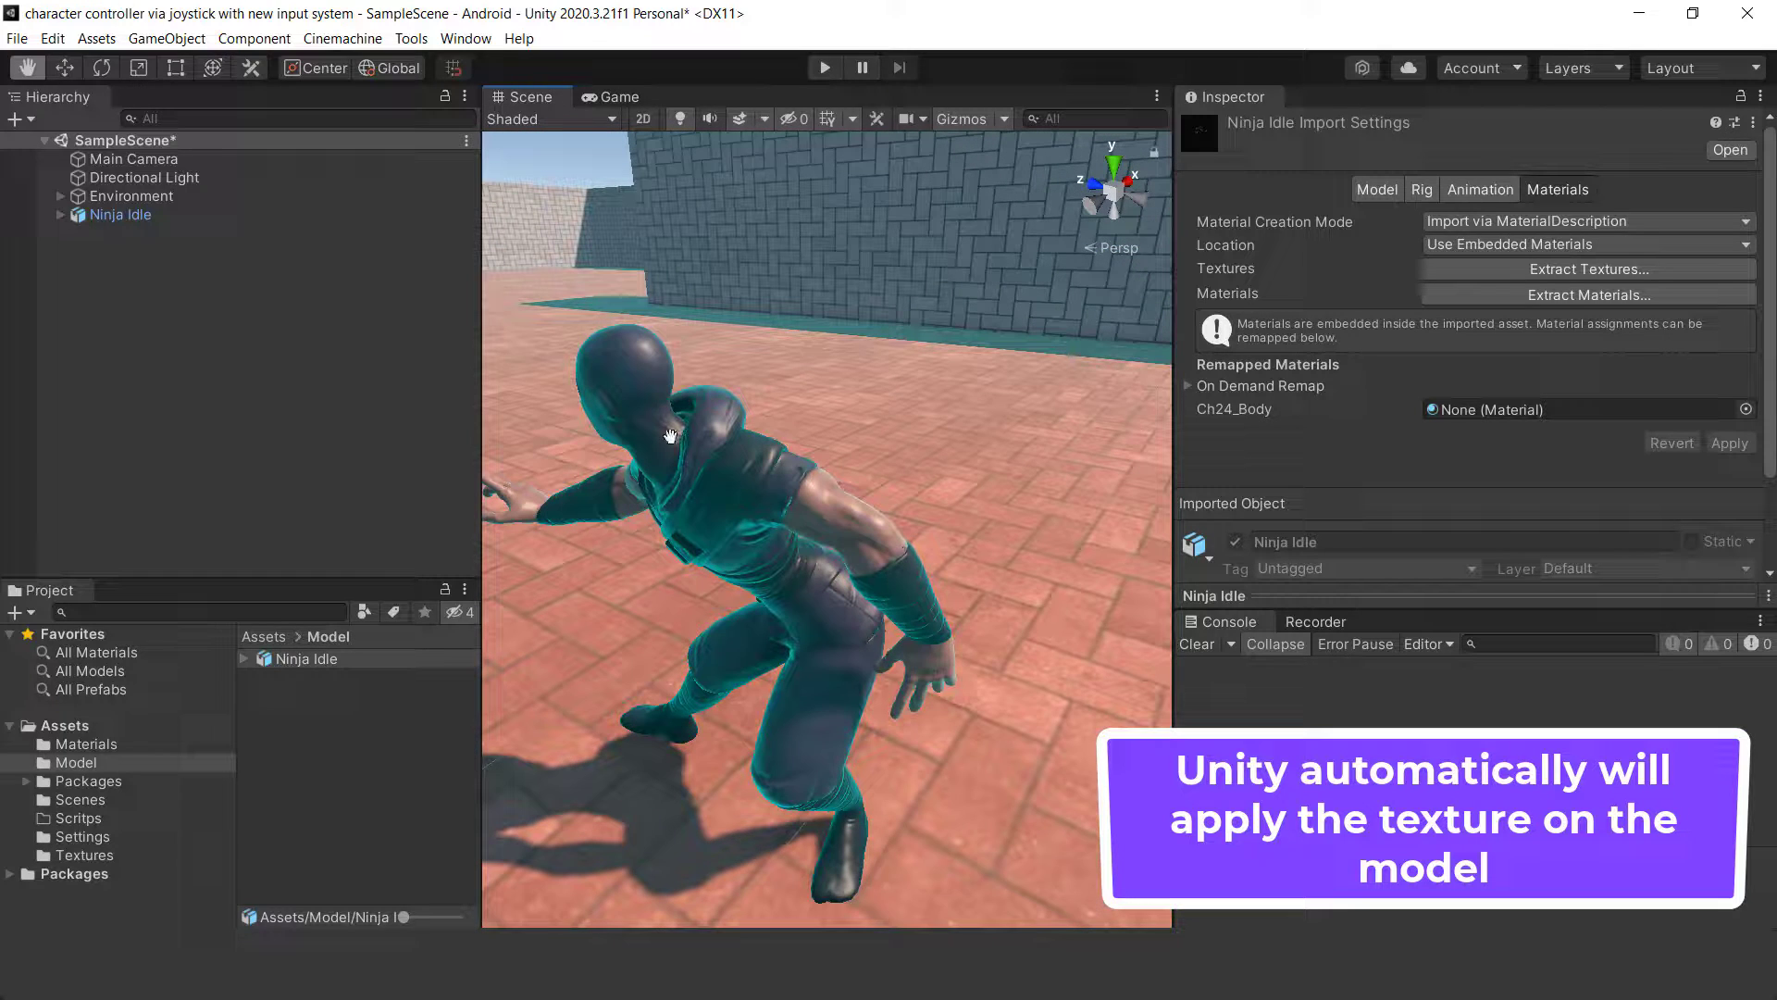
Select the ninja's Ch24 mesh in the Hierarchy and locate its Ch24_Body material.
scroll(858, 510, down, 3)
scroll(814, 508, down, 3)
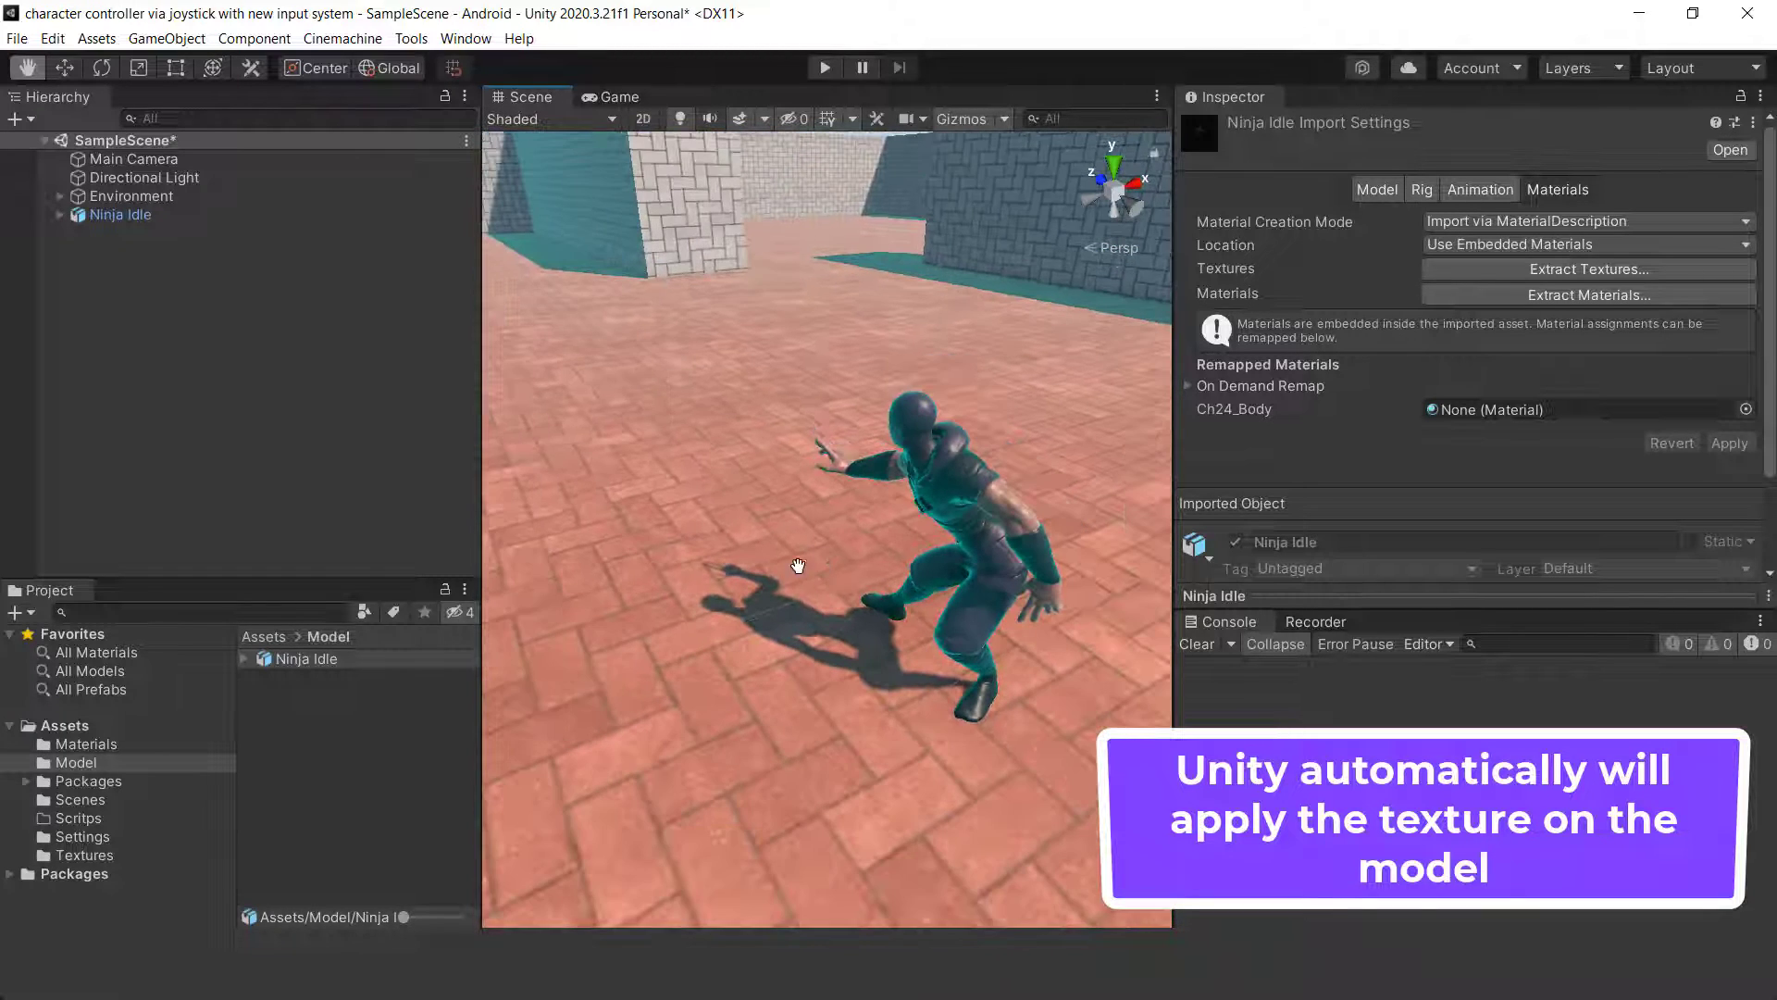
scroll(824, 570, down, 2)
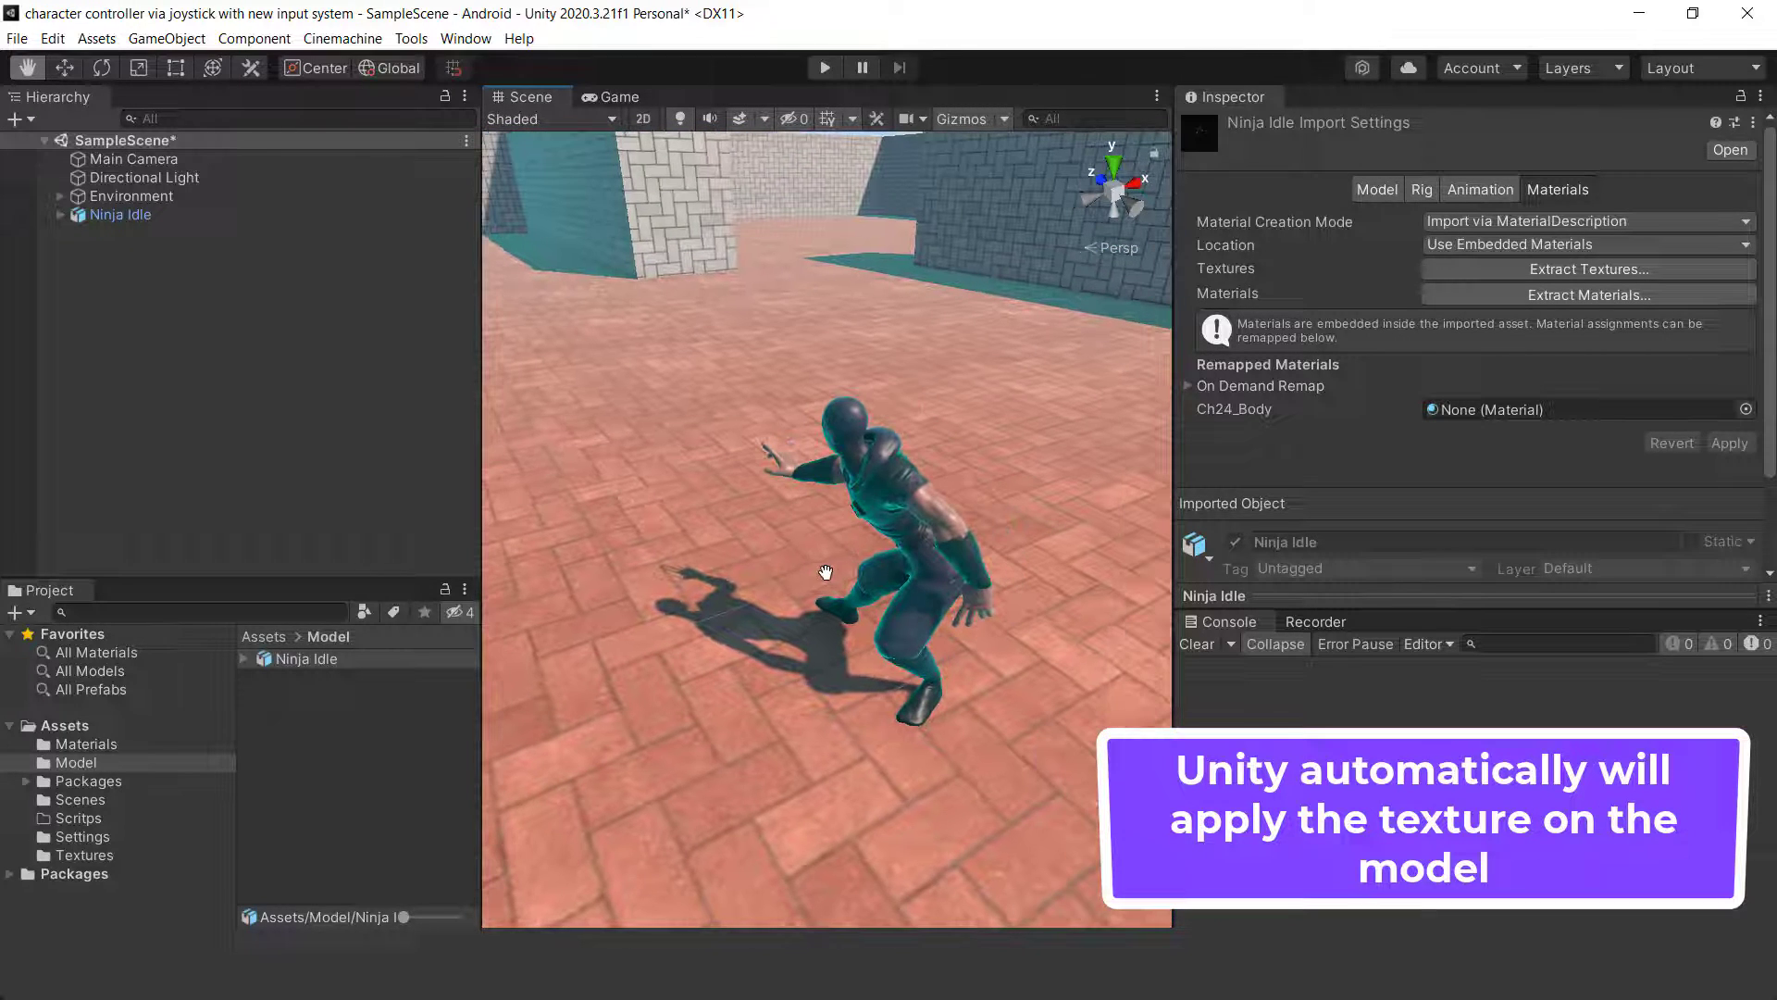
click(59, 214)
click(124, 233)
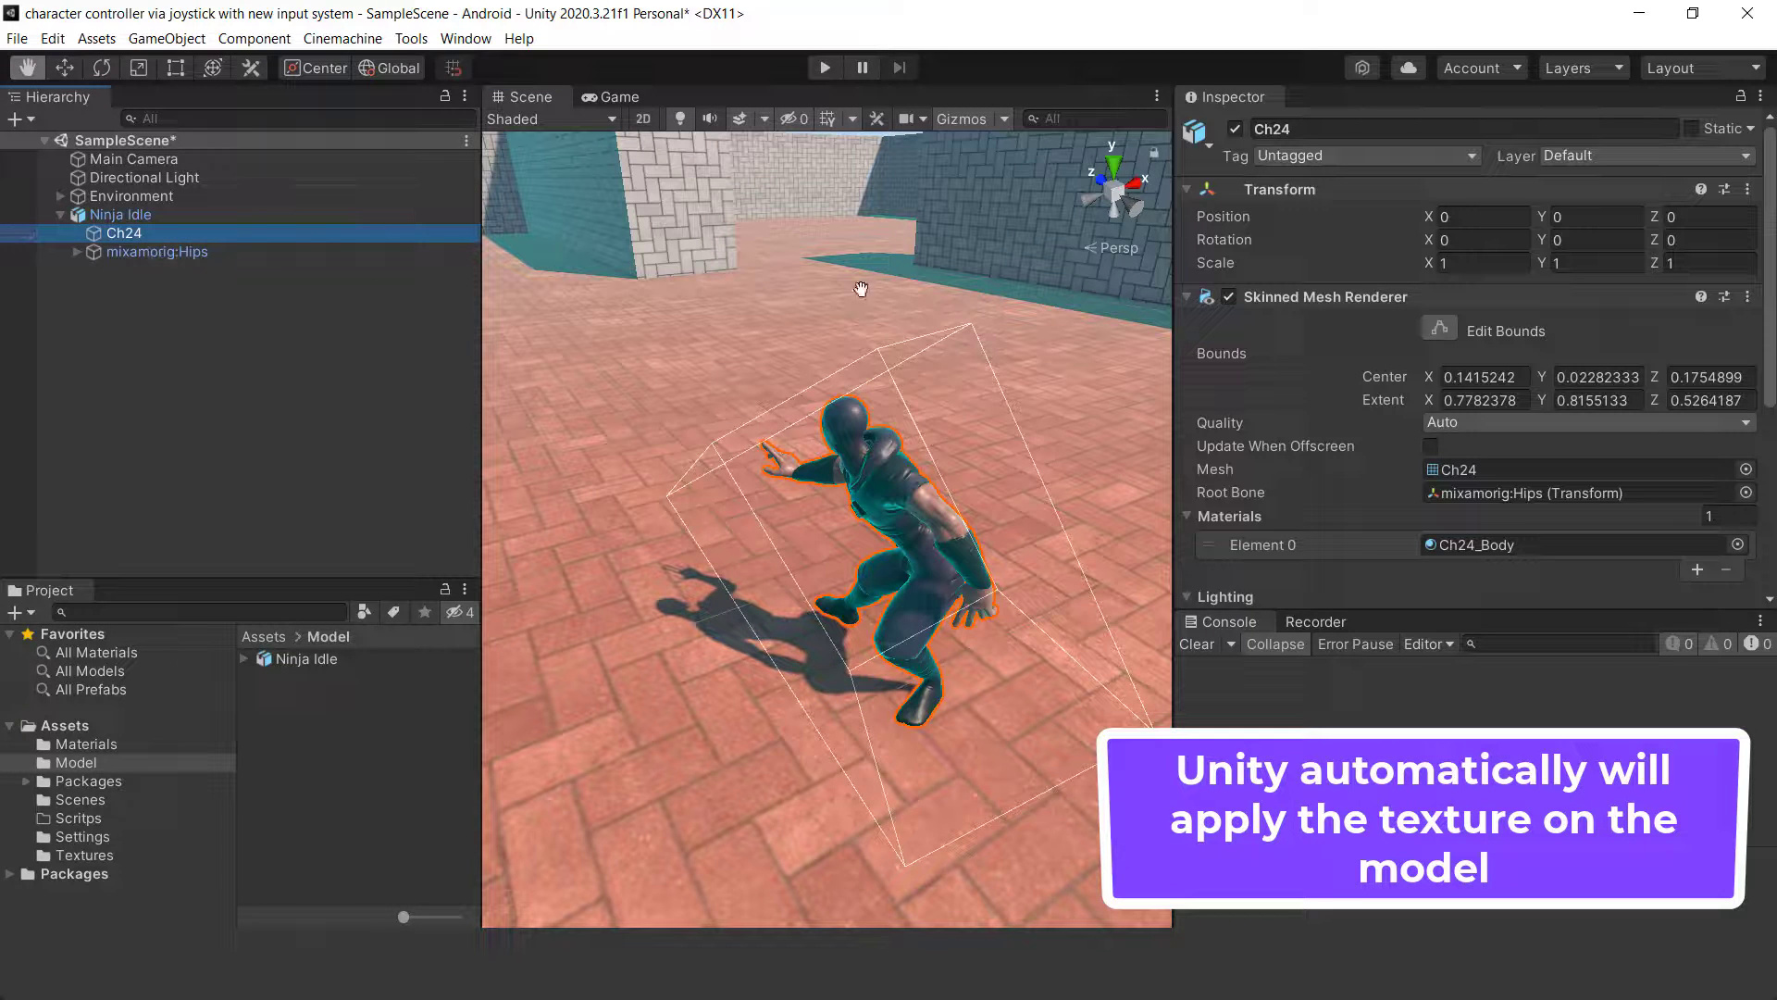
double_click(1466, 545)
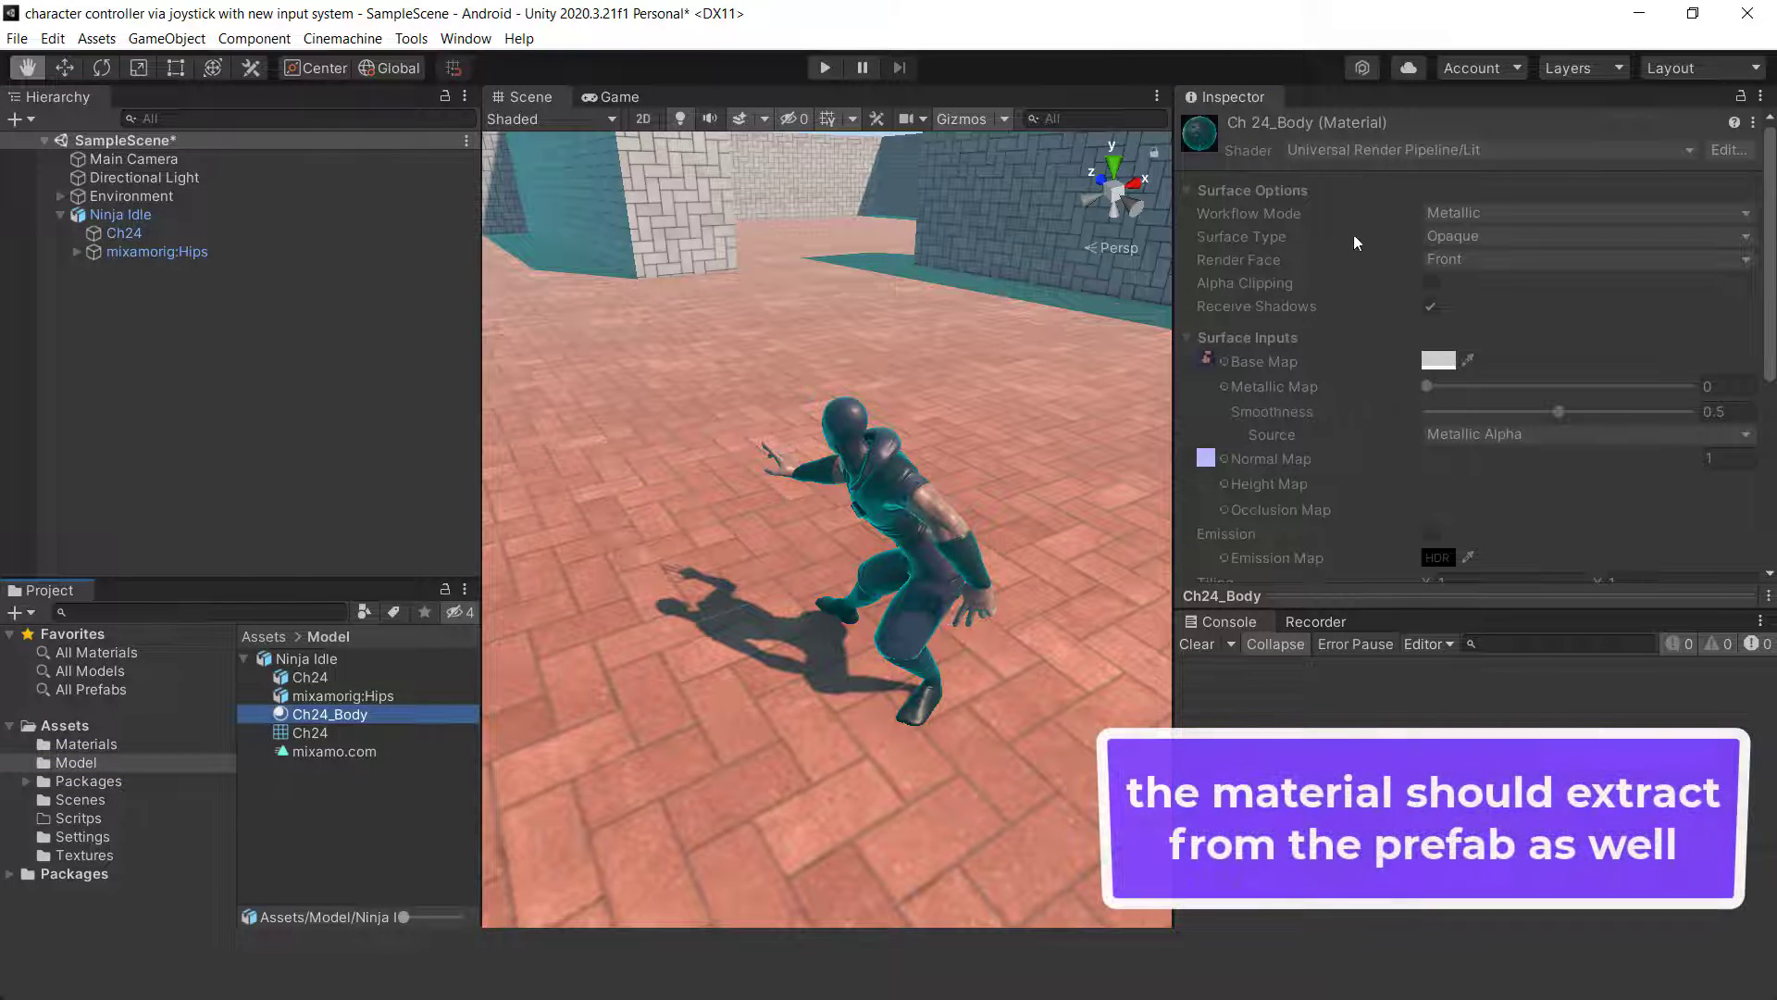
Extract Ch24_Body from the prefab into Assets/Materials and select it.
right_click(350, 715)
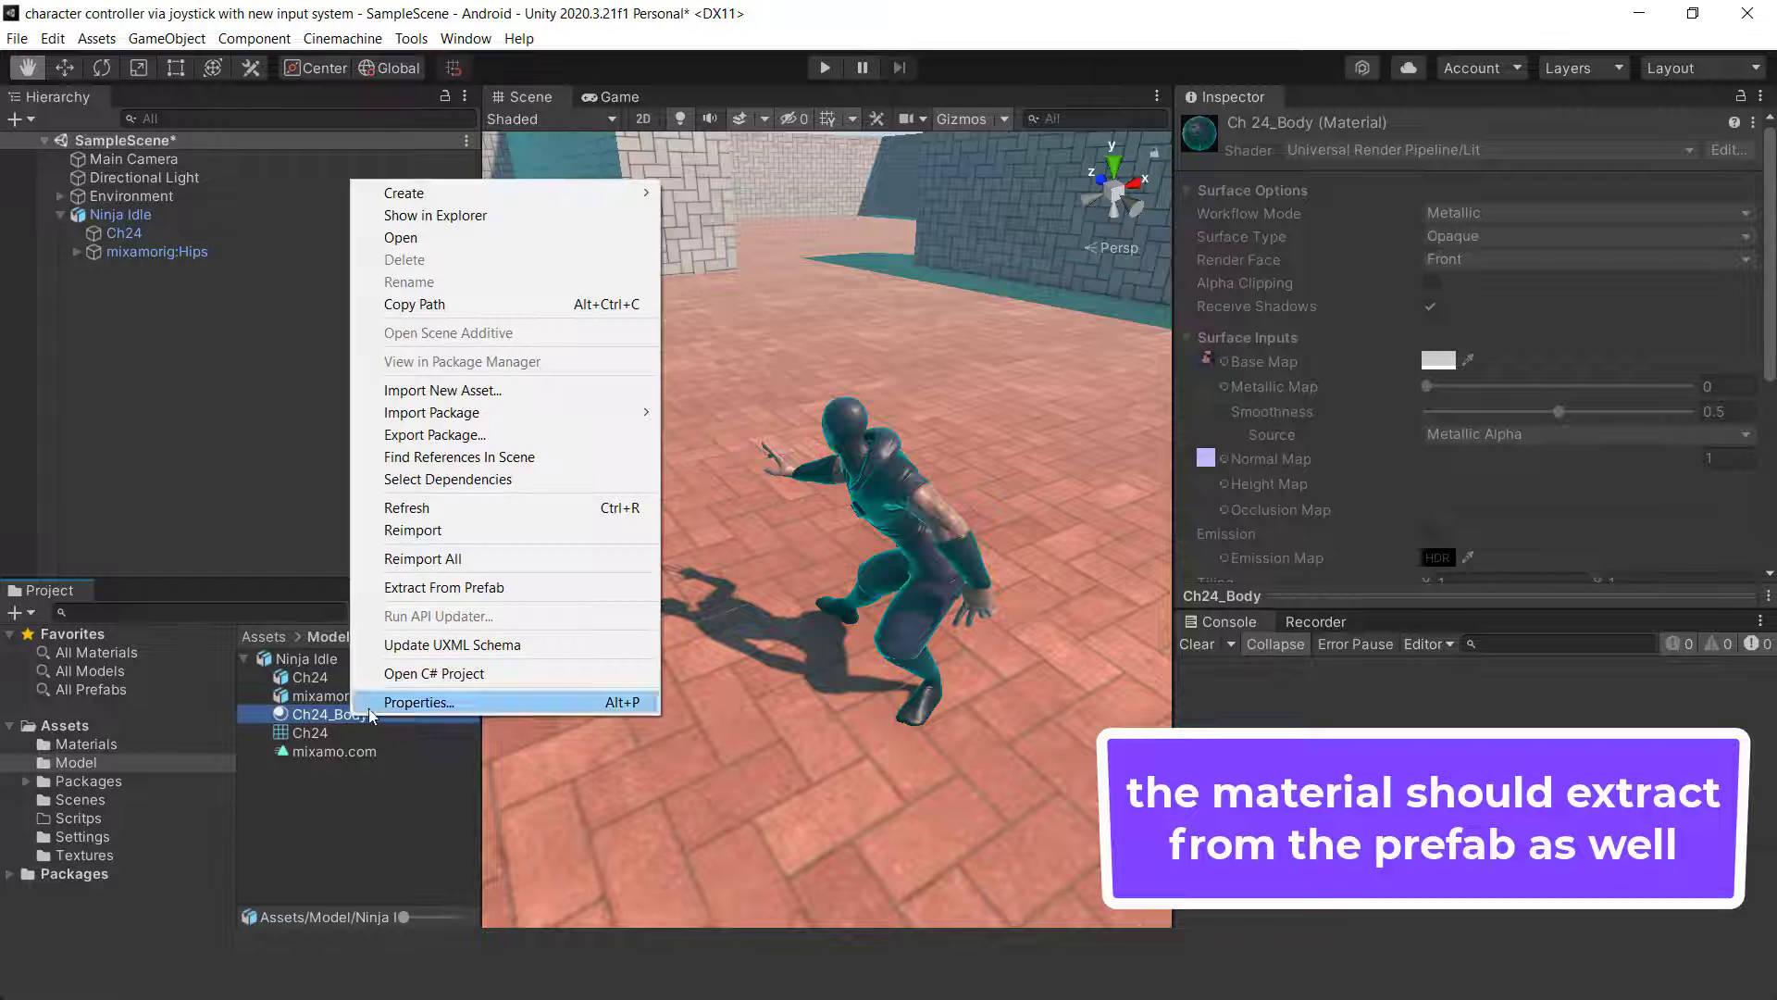
click(455, 597)
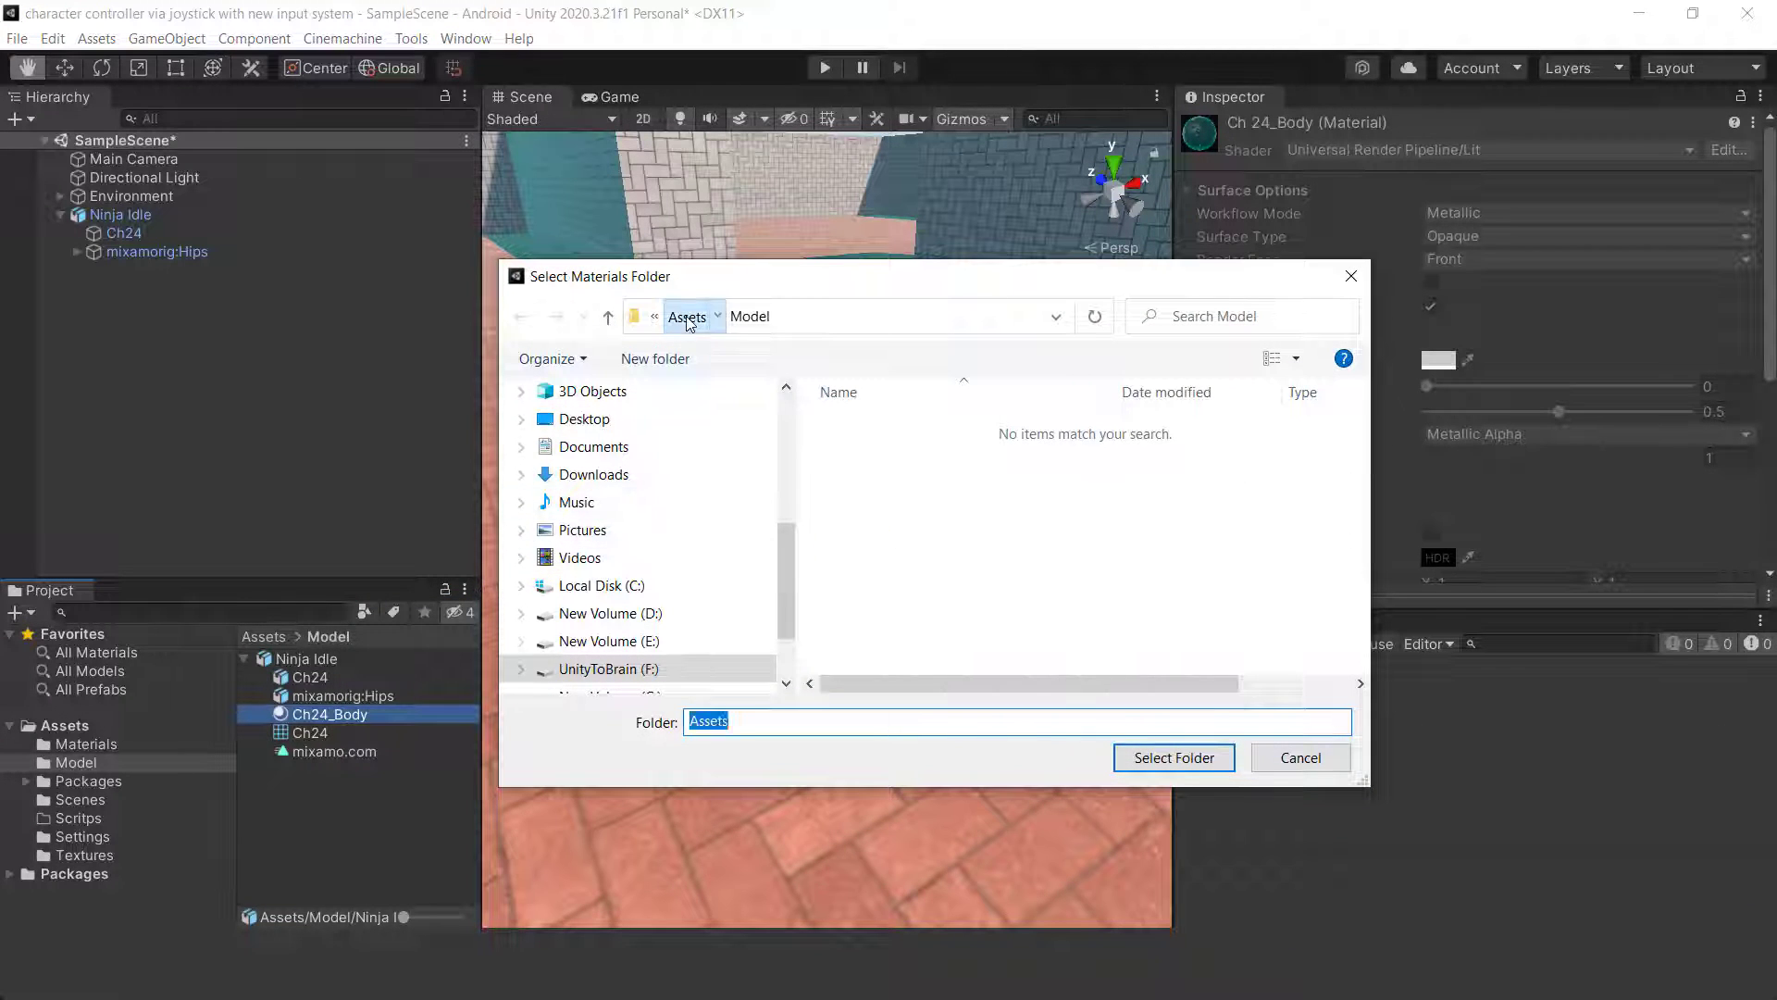
click(686, 316)
double_click(875, 424)
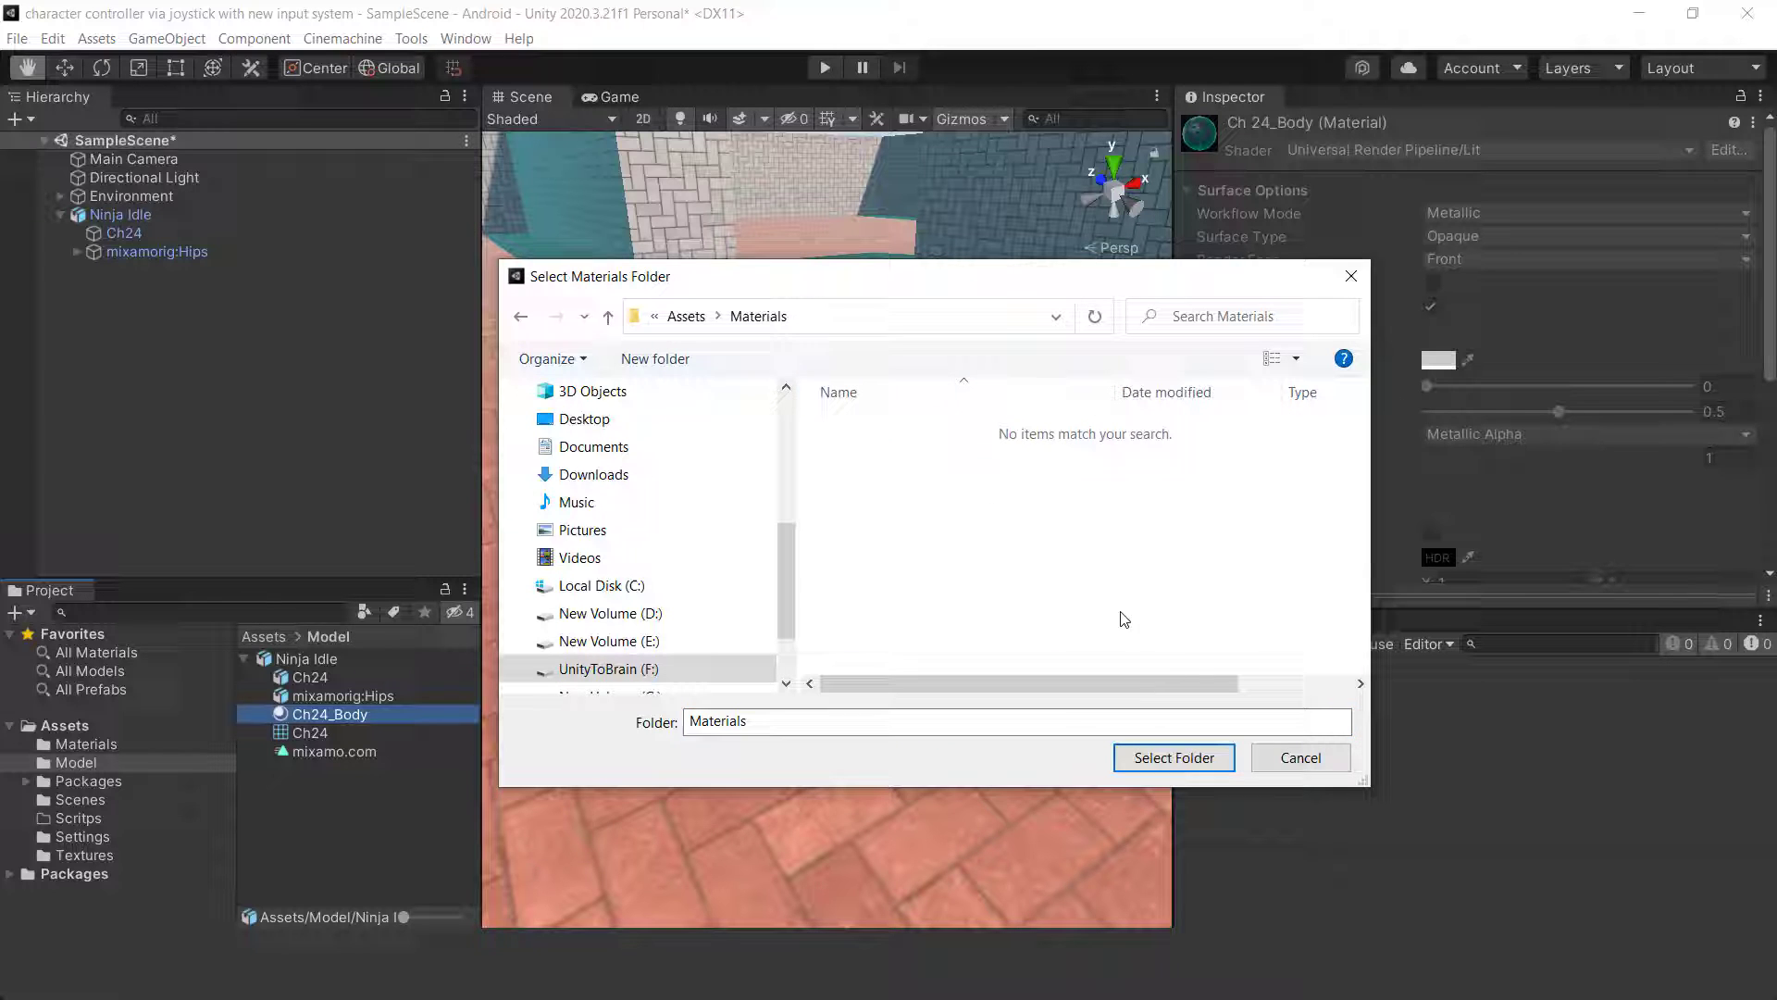
click(1174, 757)
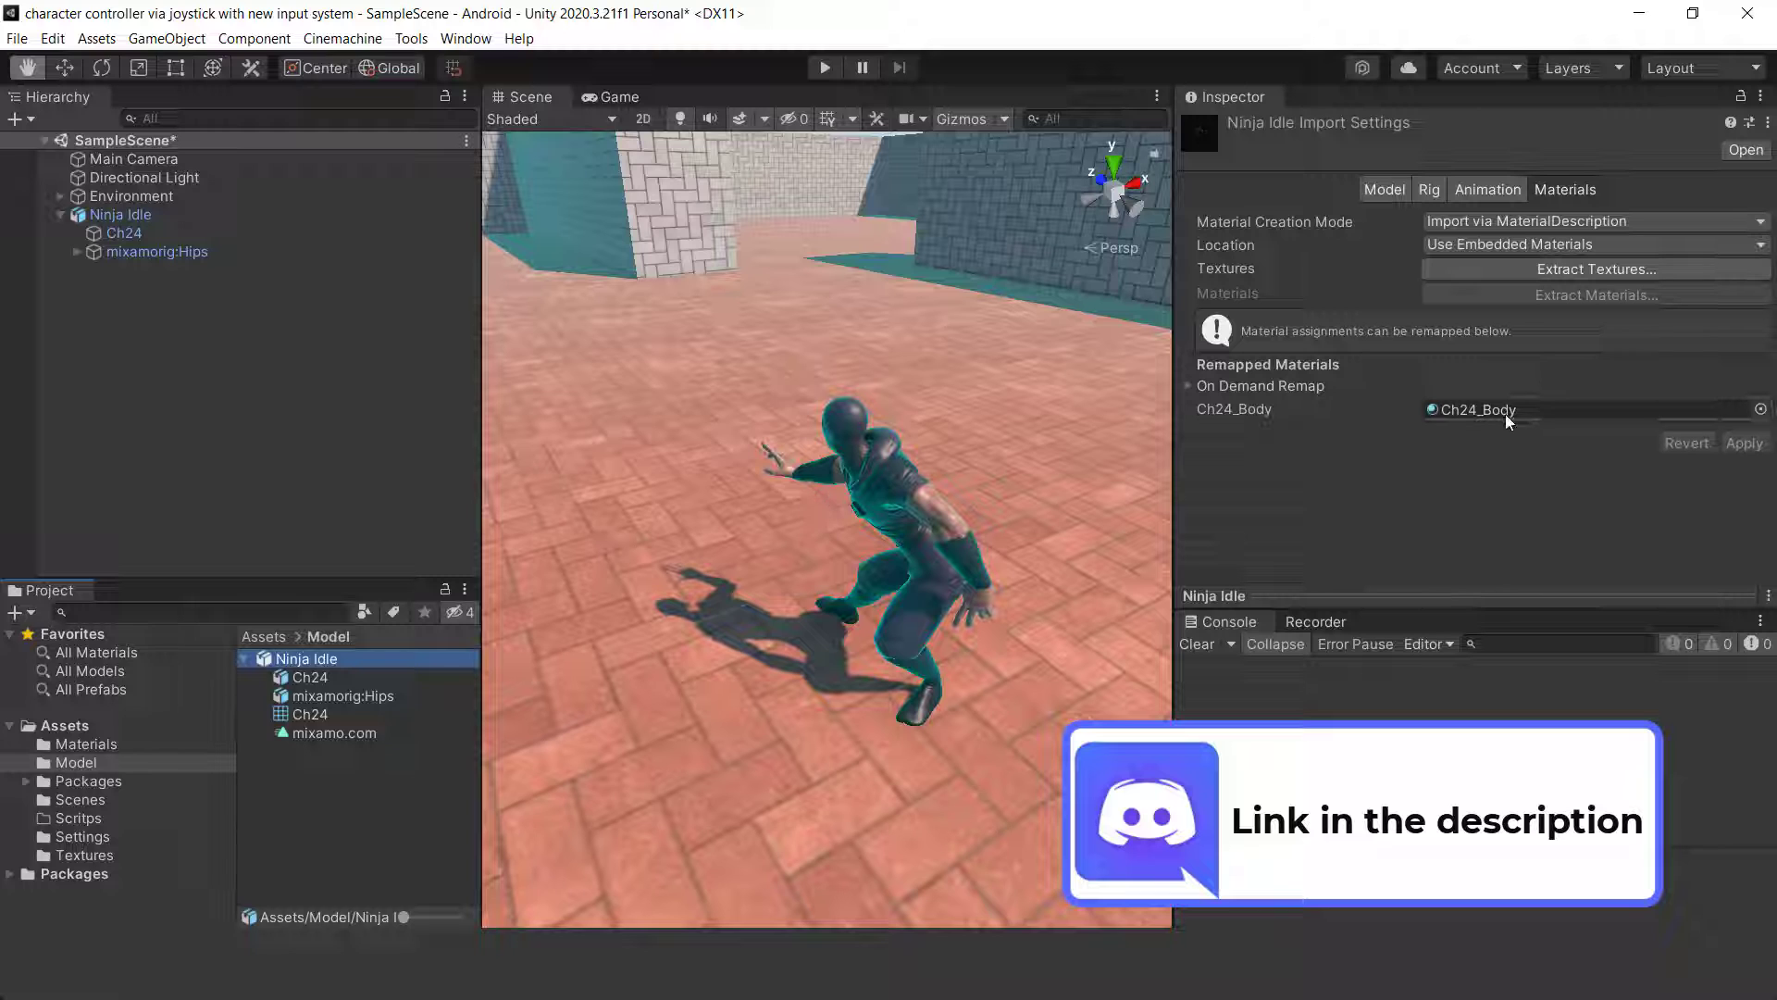
click(1536, 409)
click(307, 660)
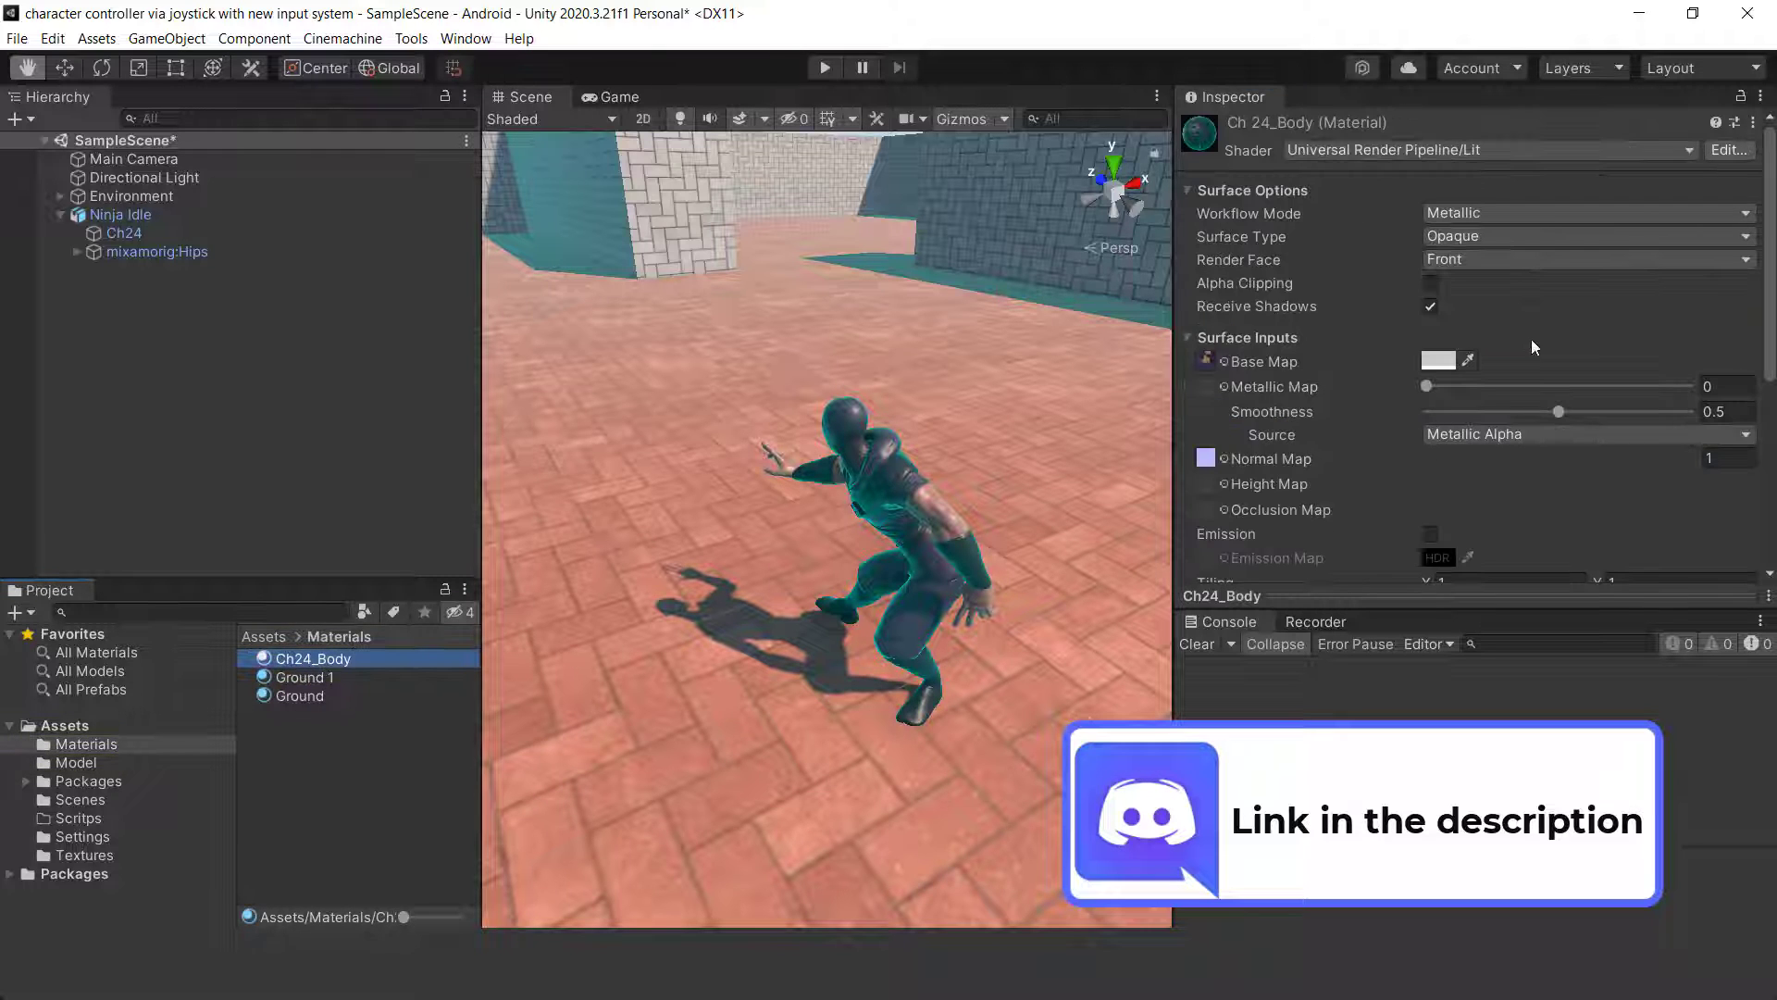
Set Ch24_Body's Workflow Mode to Specular and Smoothness to 0.335.
scroll(1534, 347, down, 3)
scroll(1534, 348, up, 2)
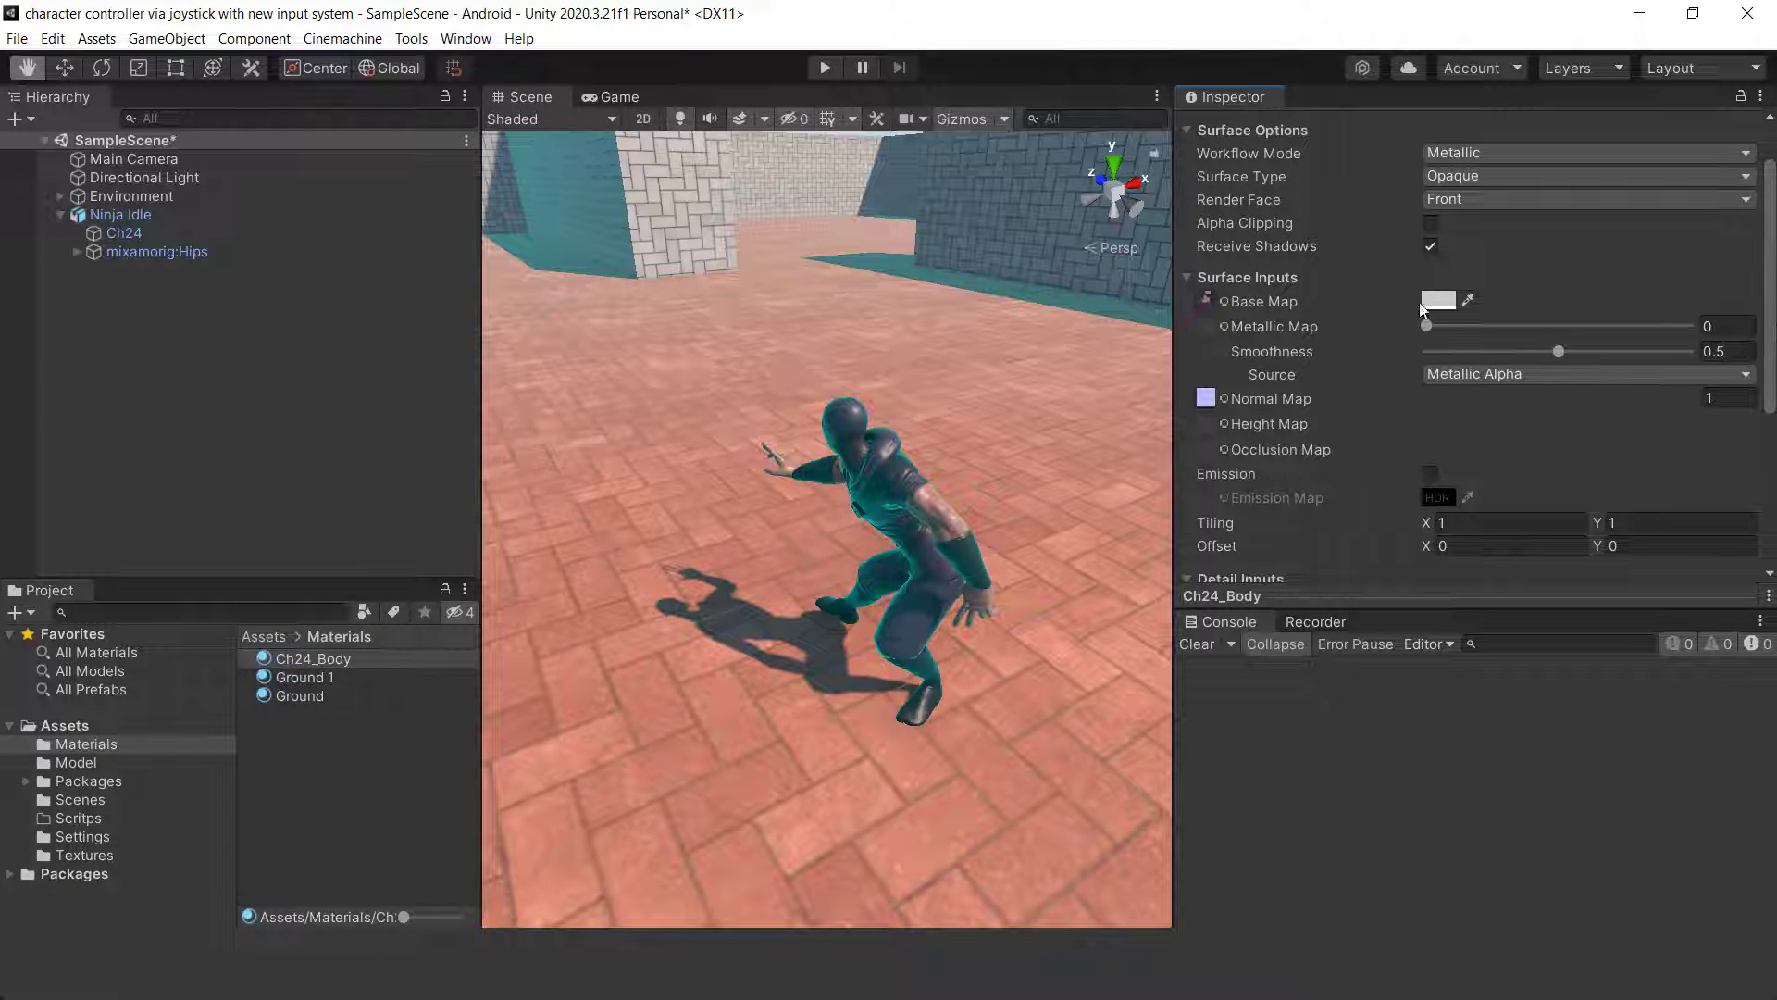
click(1481, 153)
click(1462, 174)
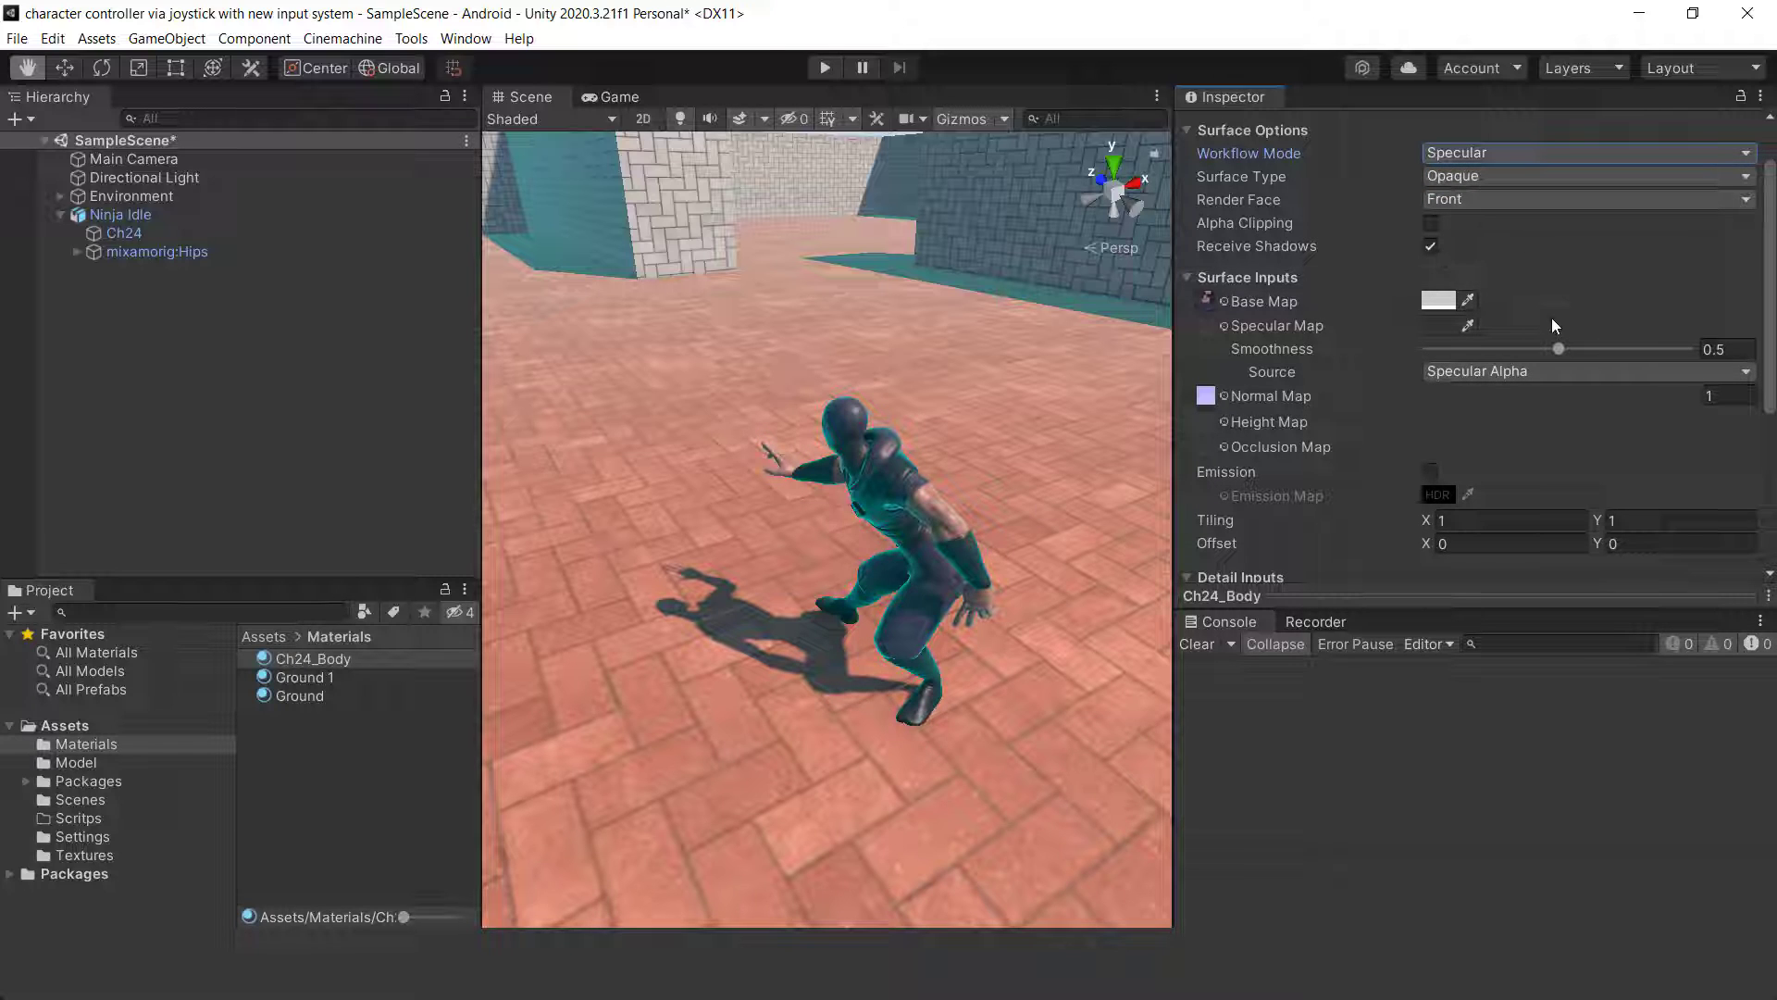
drag(1563, 348, 1519, 351)
mouse_move(787, 463)
right_down()
mouse_move(970, 467)
mouse_move(1083, 361)
mouse_move(984, 460)
mouse_move(1000, 494)
mouse_move(929, 496)
mouse_move(971, 523)
mouse_move(738, 591)
mouse_move(908, 603)
mouse_move(757, 646)
mouse_move(830, 546)
right_up()
Show the Game view with the Directional Light's color temperature mode (5000) left on.
scroll(829, 546, up, 2)
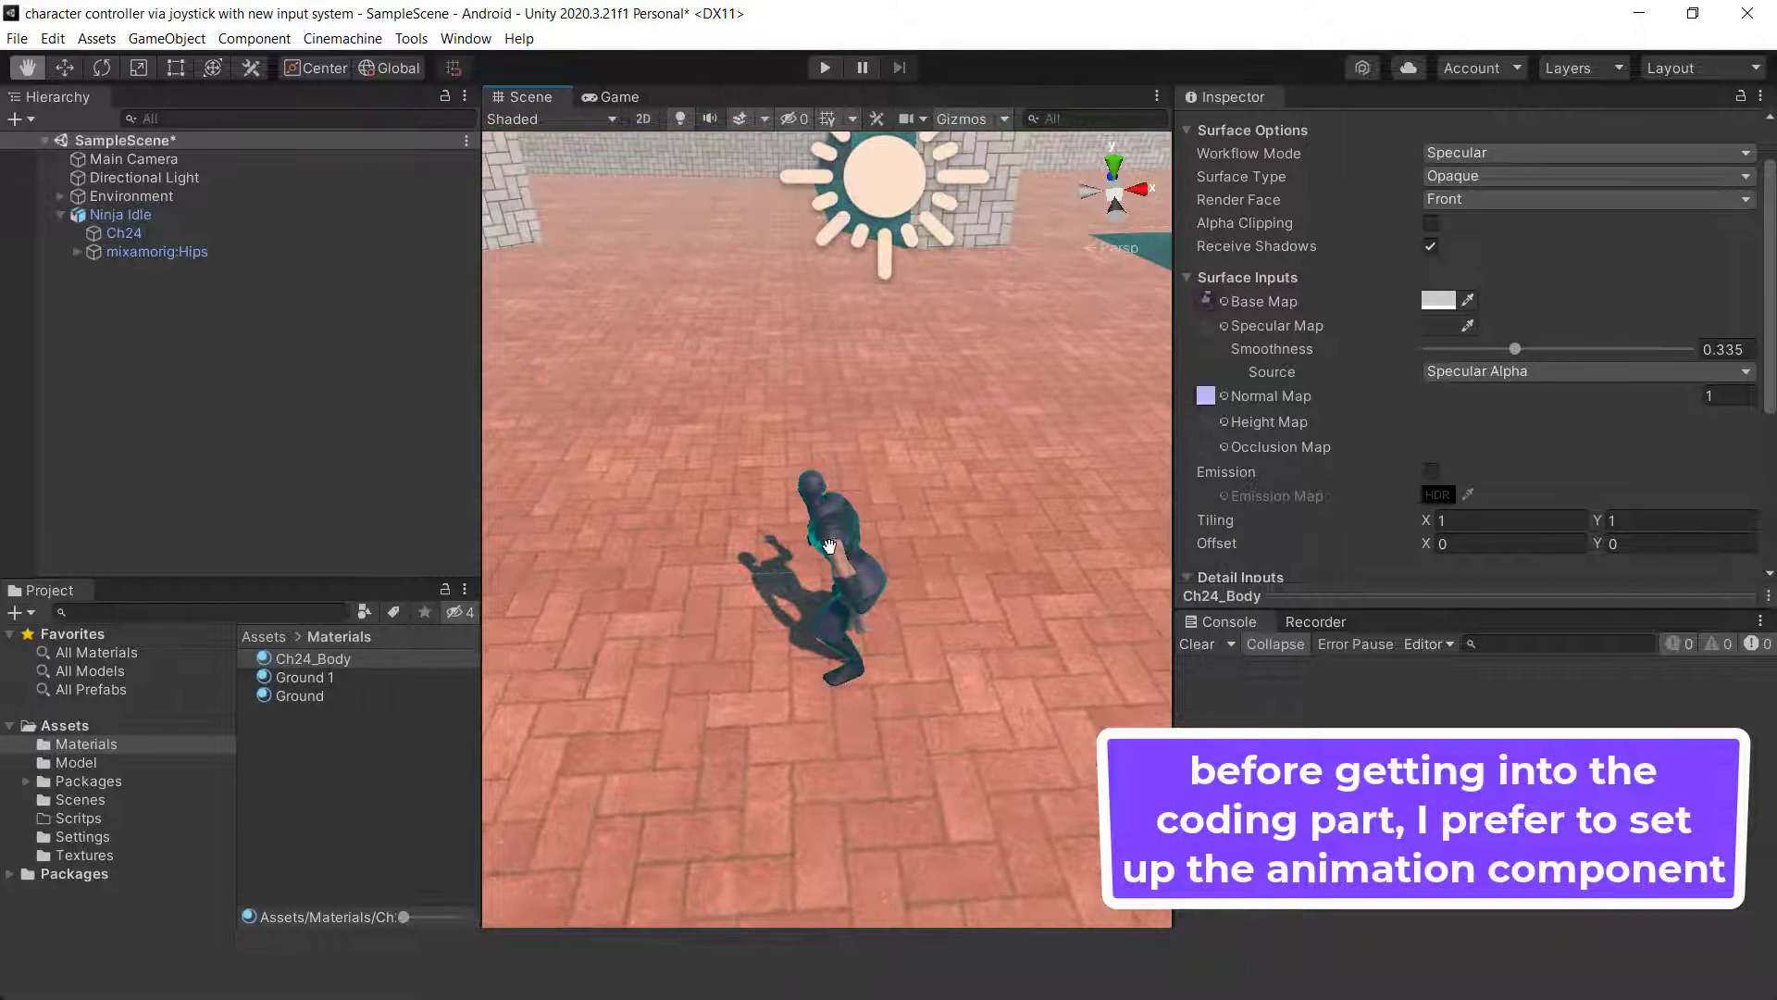
click(214, 178)
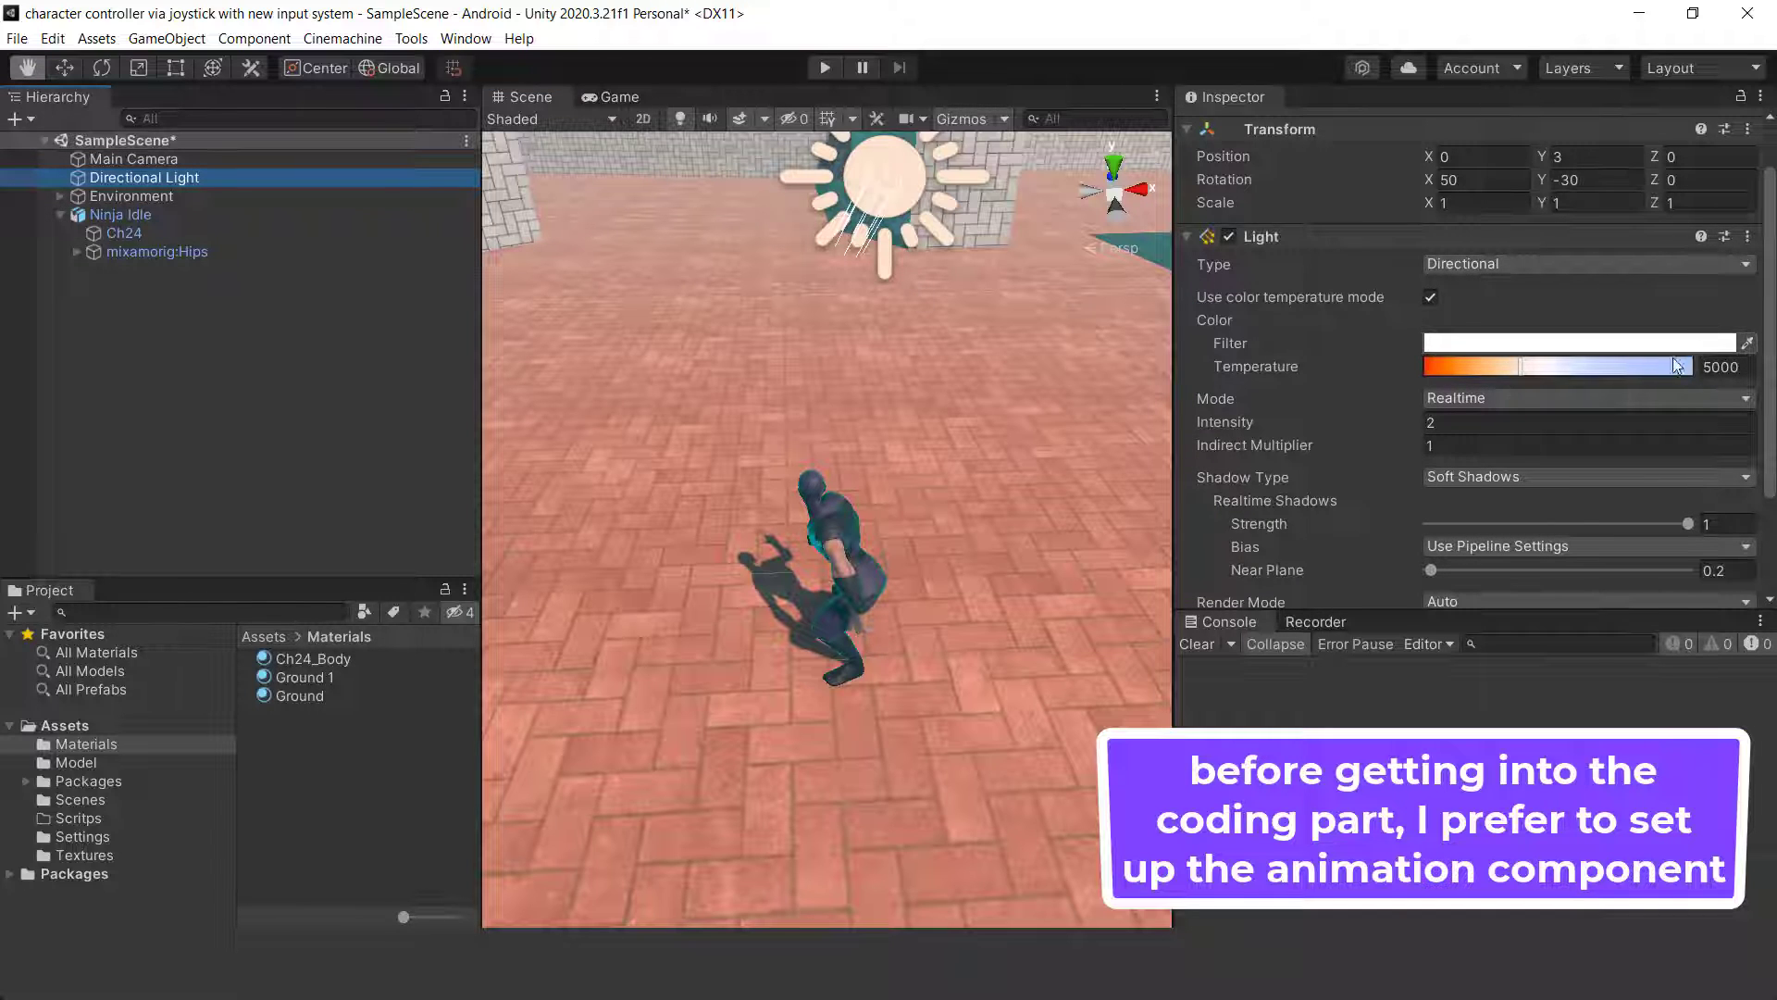
click(1432, 297)
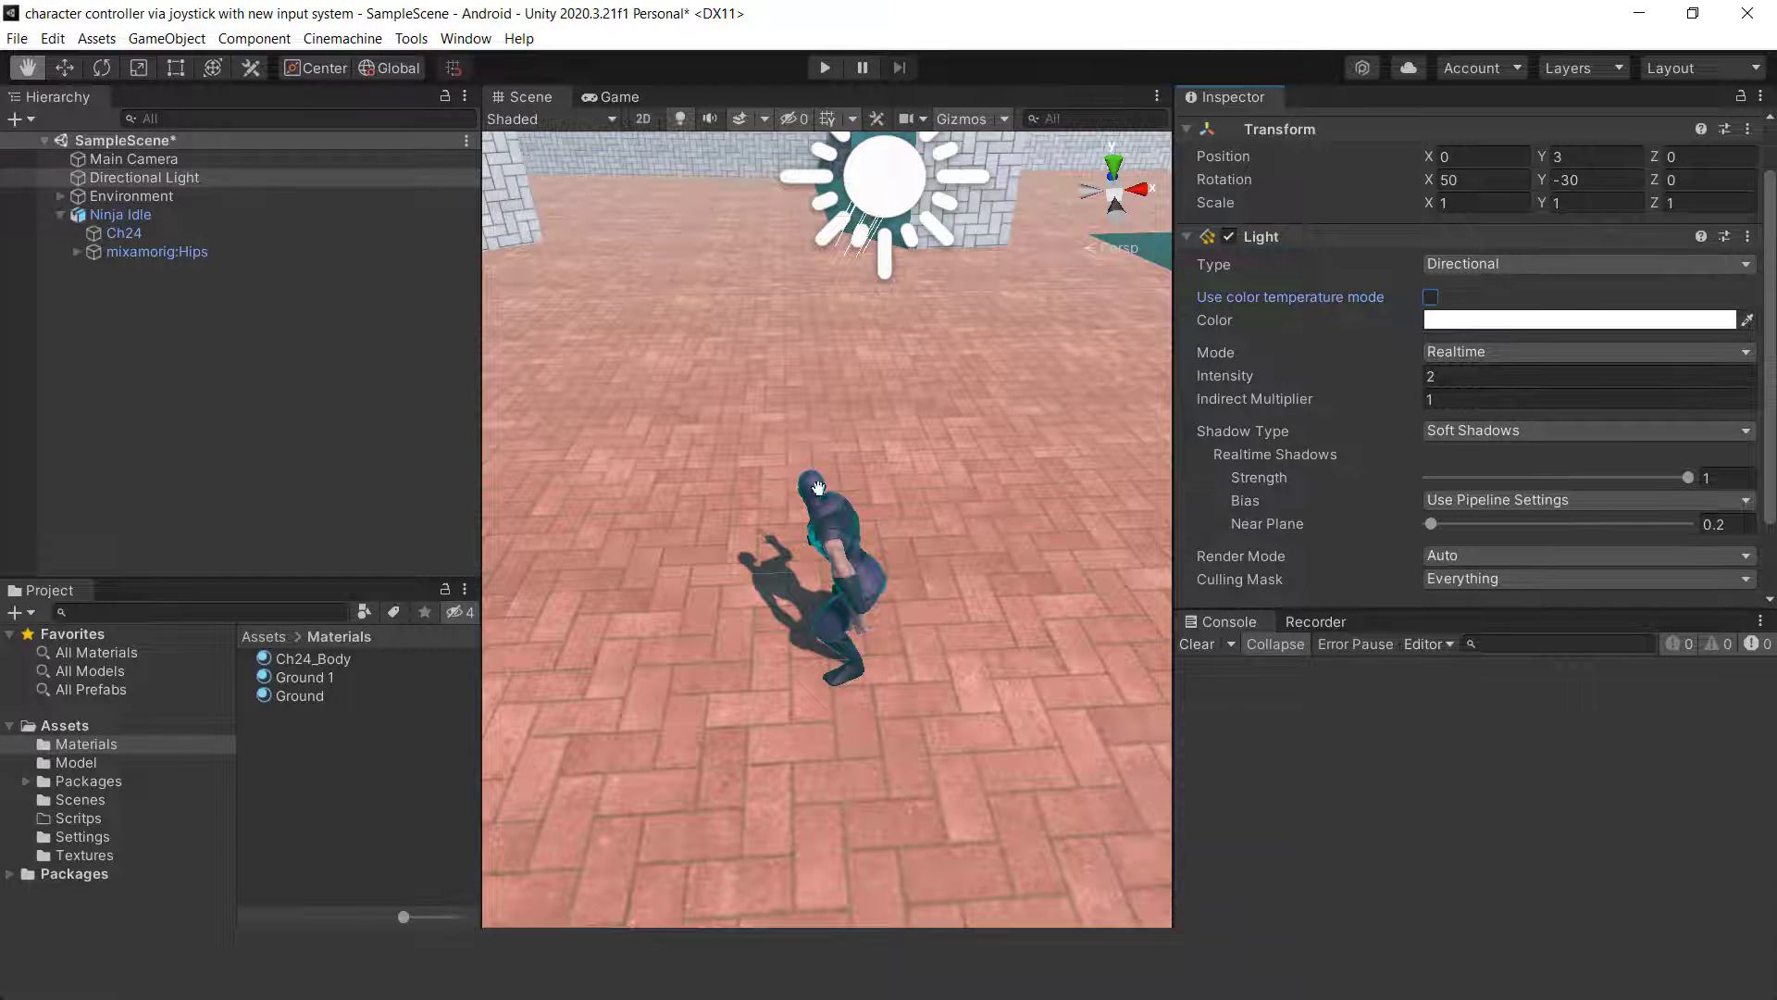
click(613, 97)
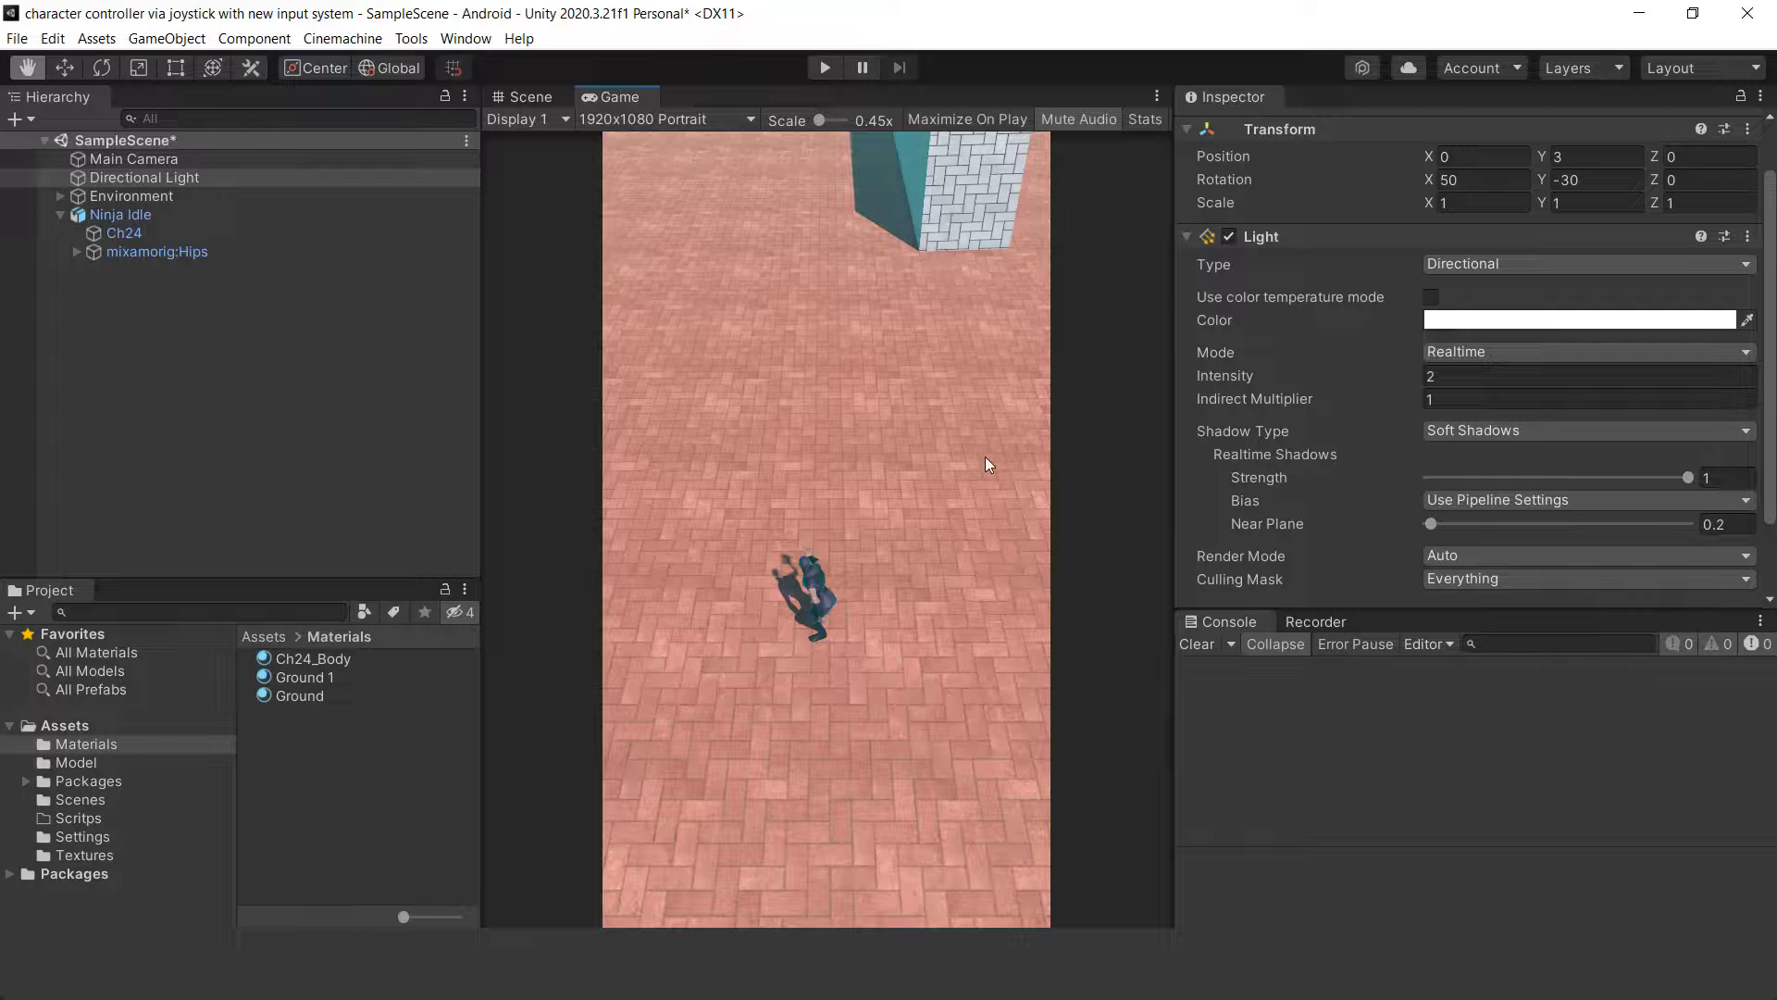
click(1431, 298)
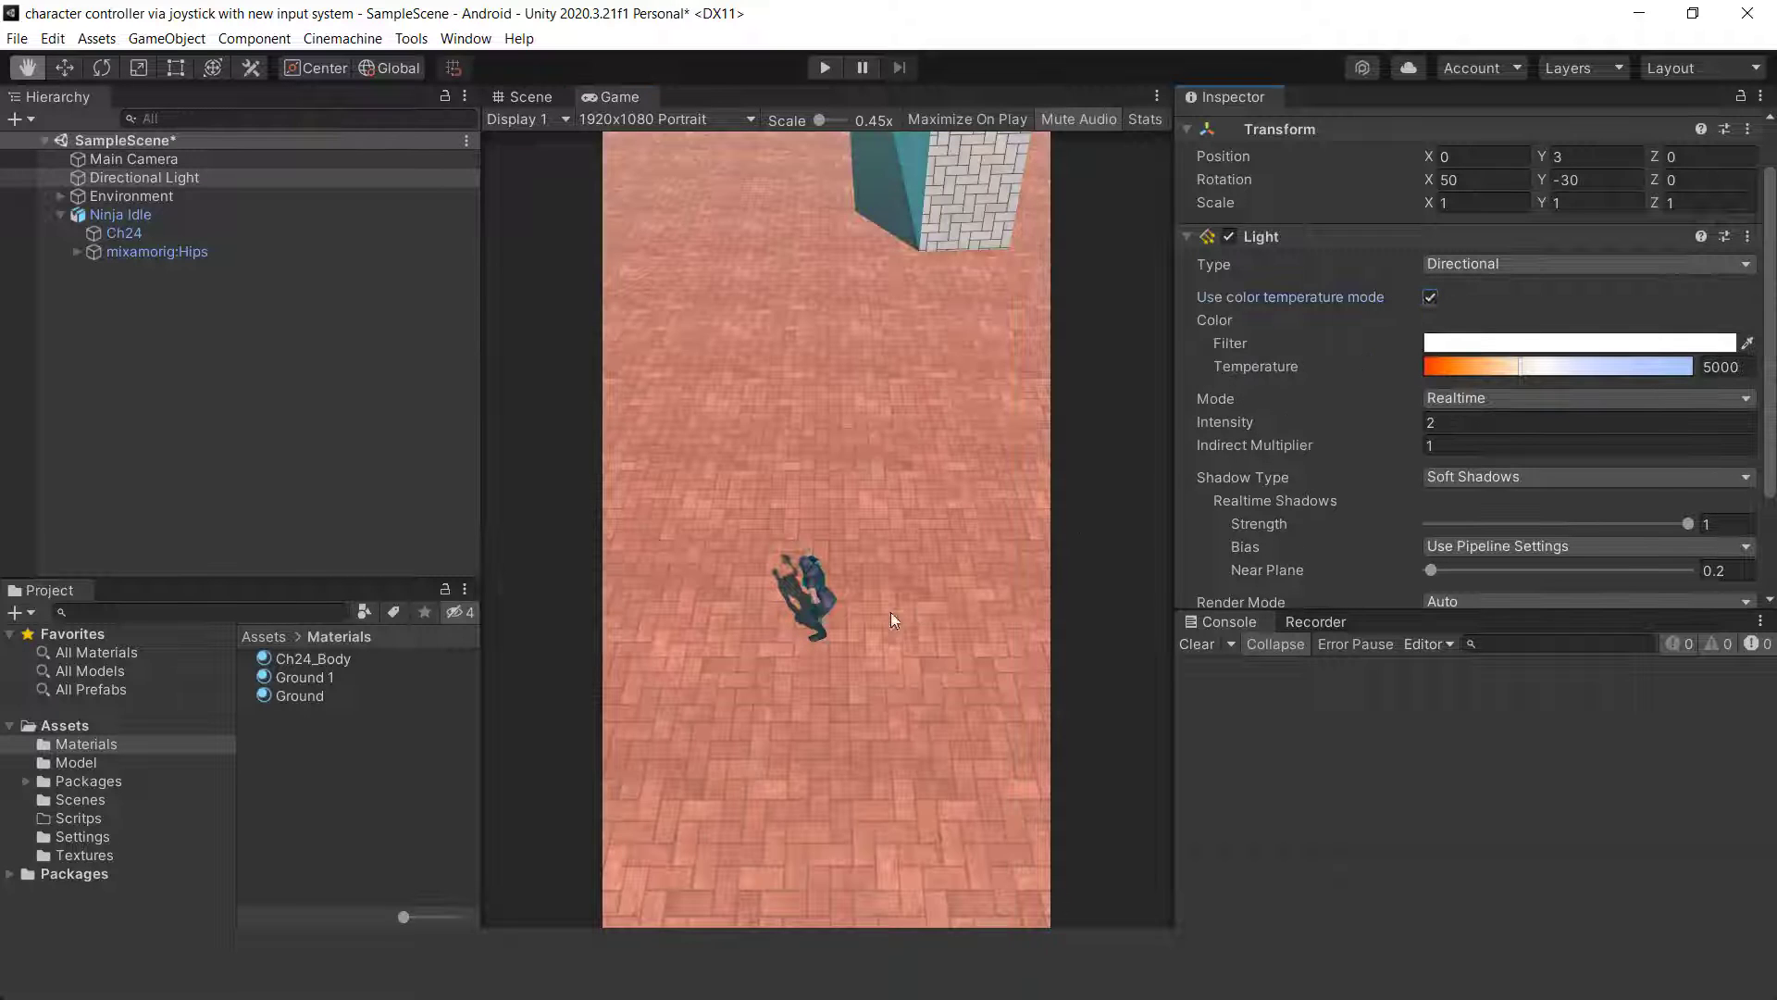
Add an Animator component to the Ninja Idle object.
click(60, 214)
click(116, 215)
click(1396, 336)
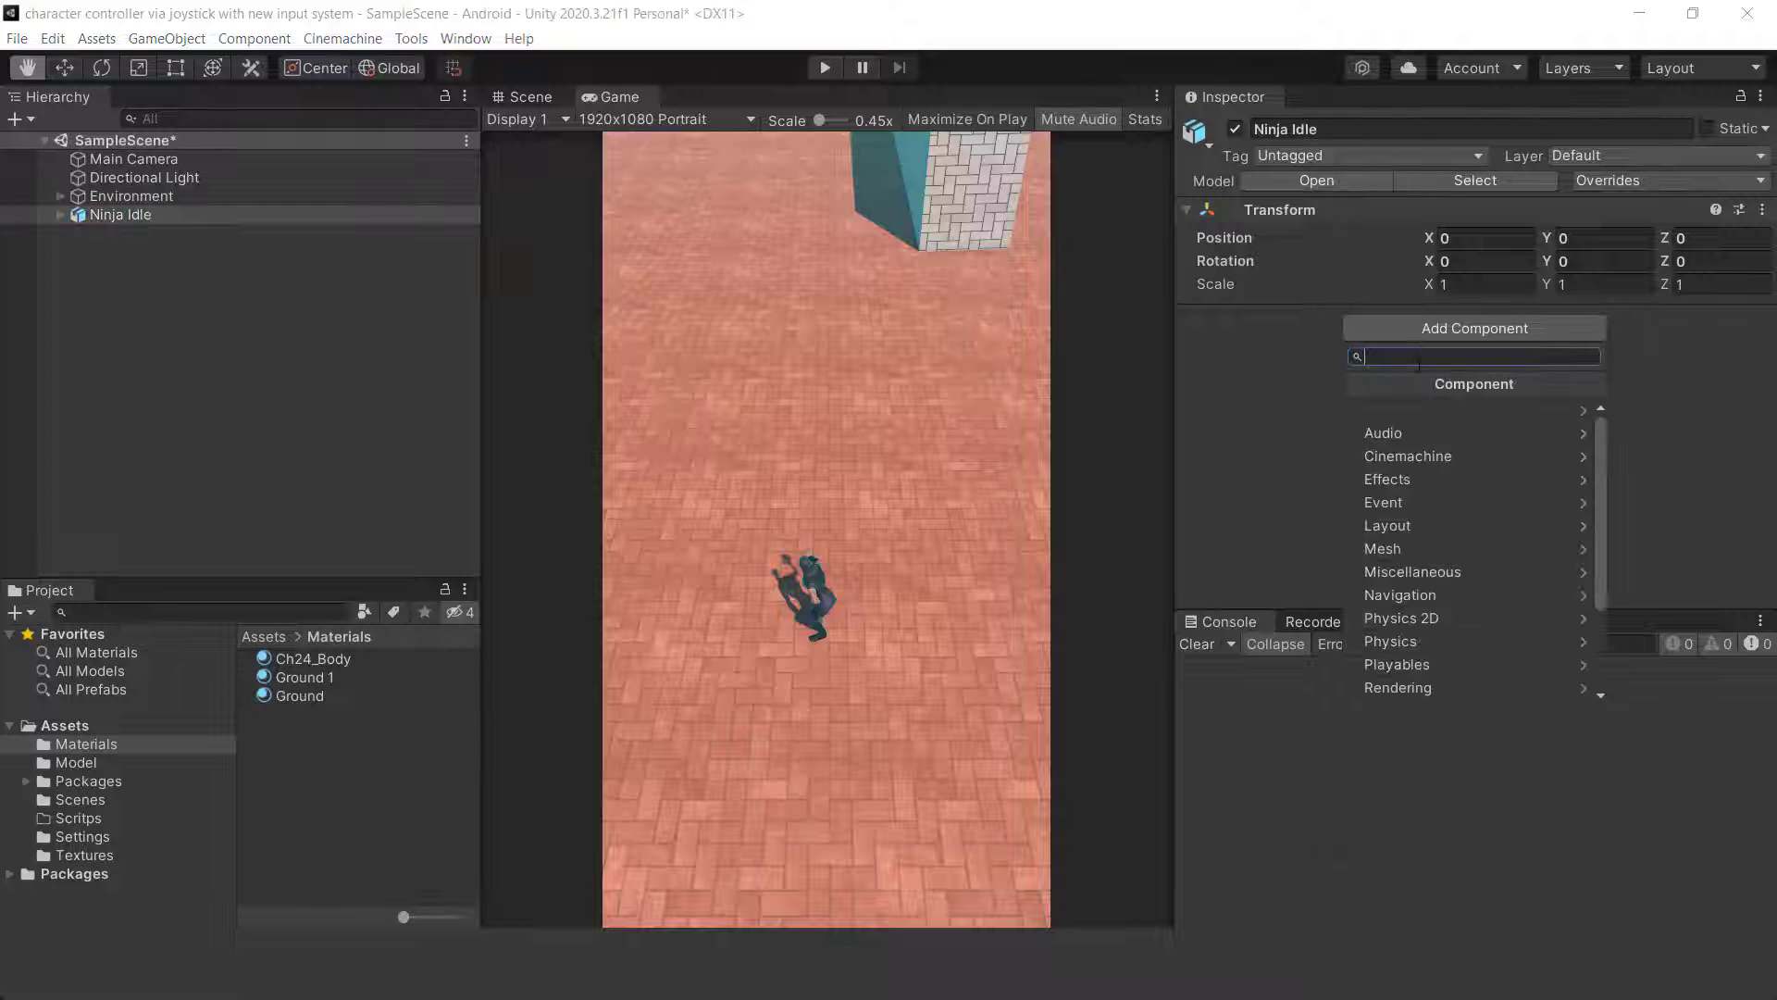
text(animator)
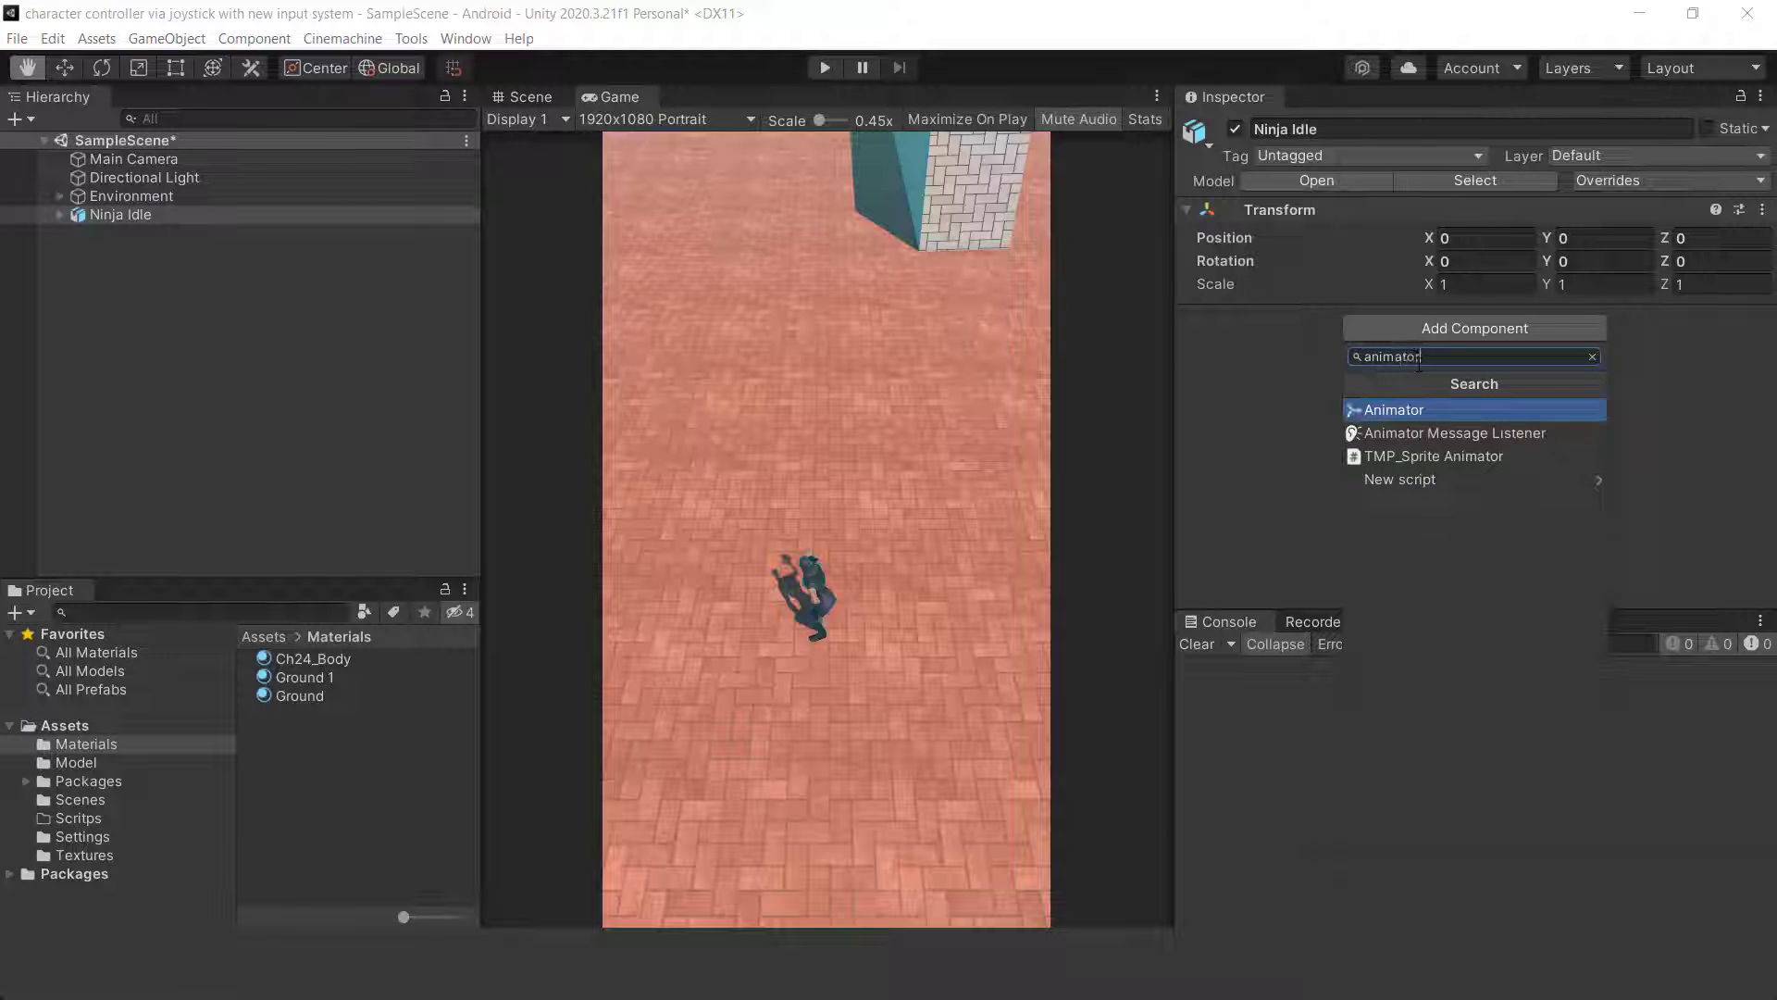
key(Return)
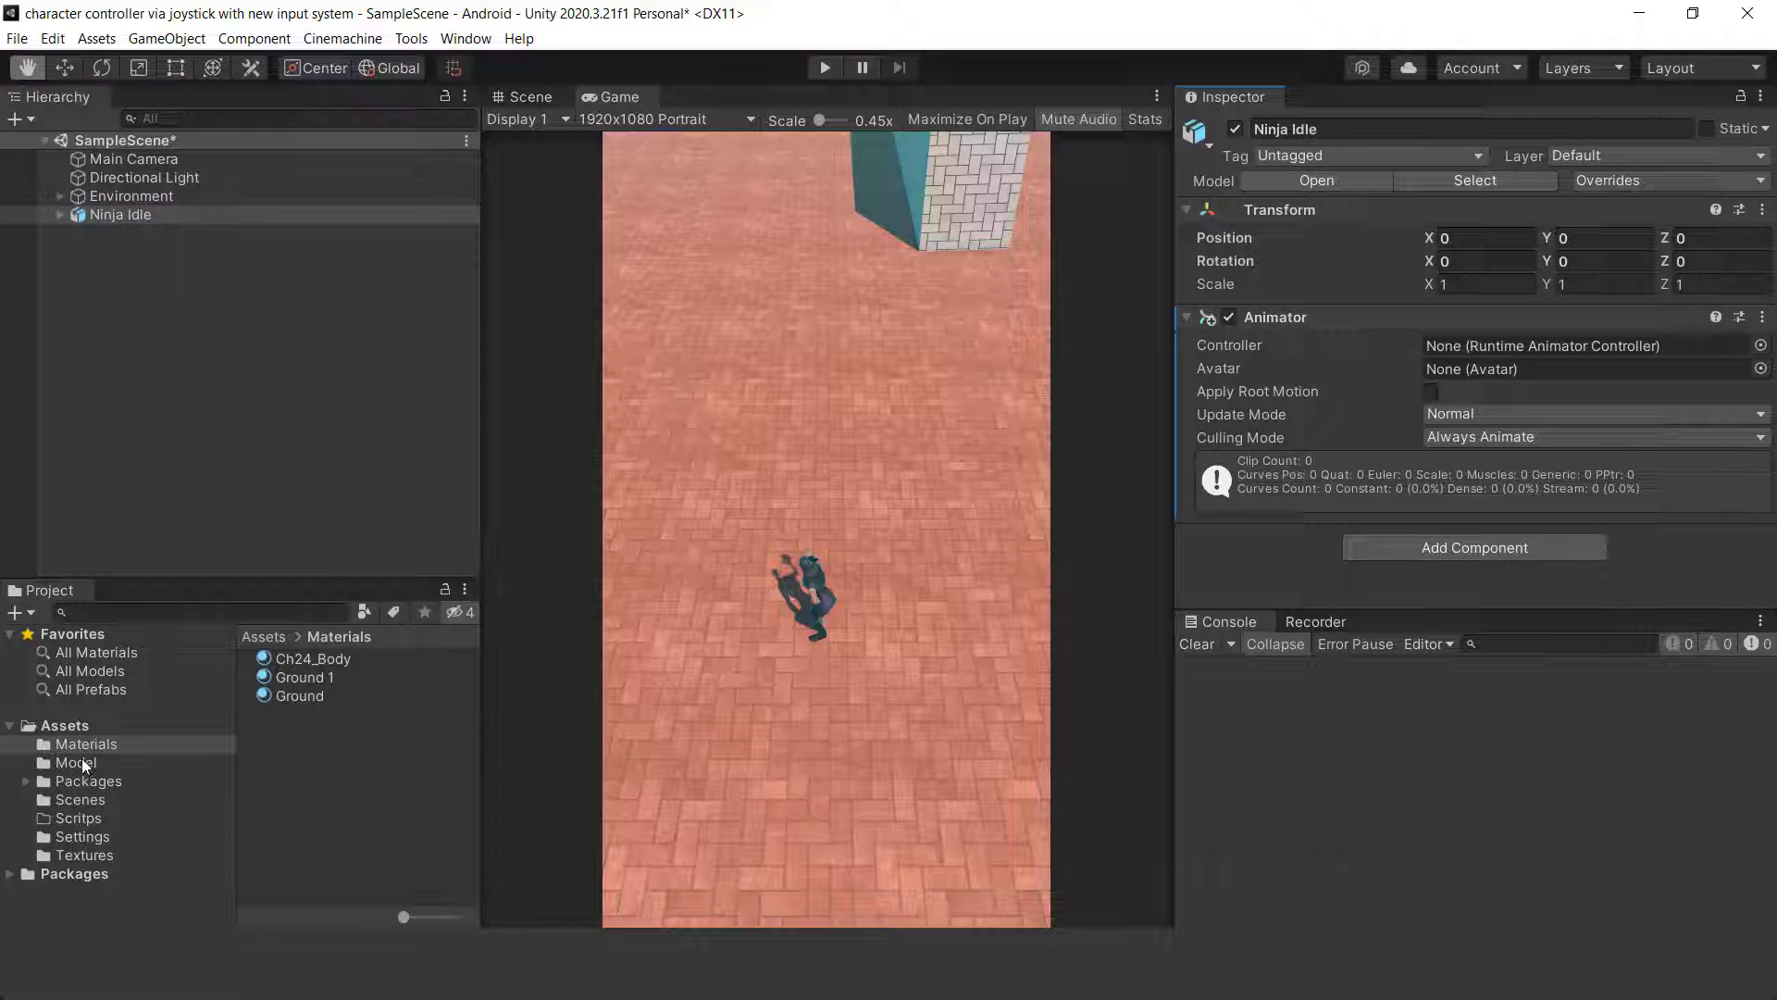
Create a folder named Animator inside Assets/Model and open it.
click(80, 765)
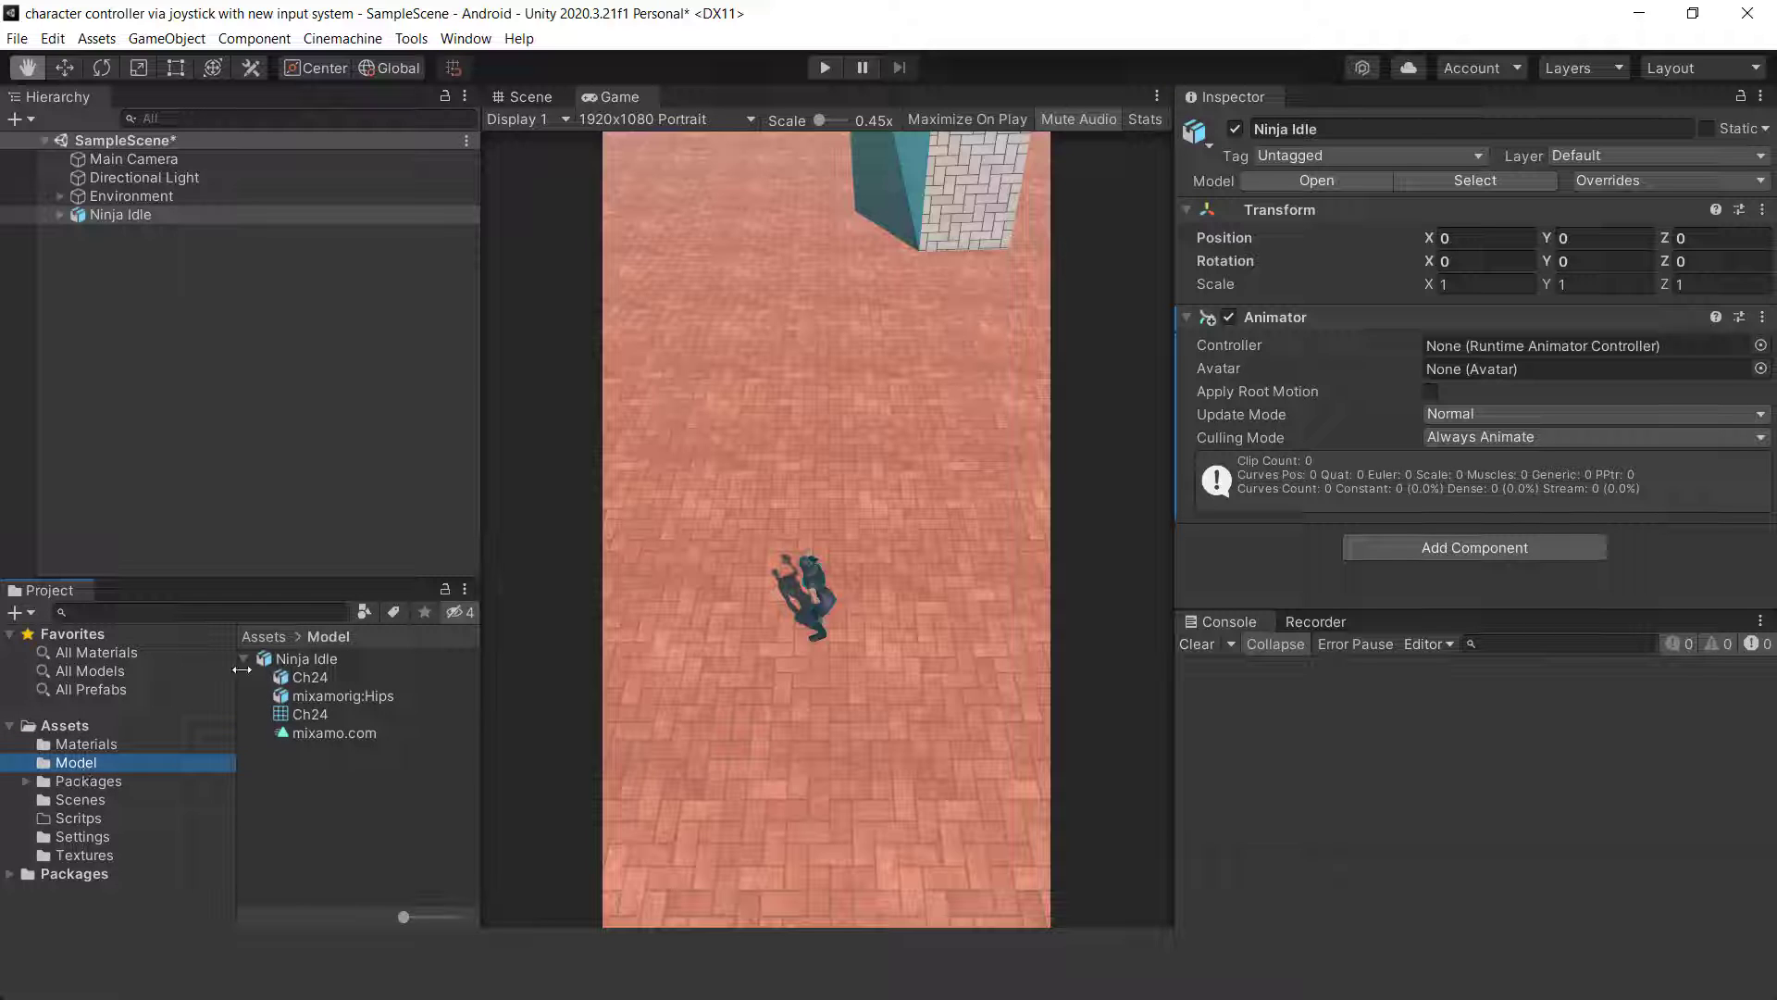
right_click(318, 687)
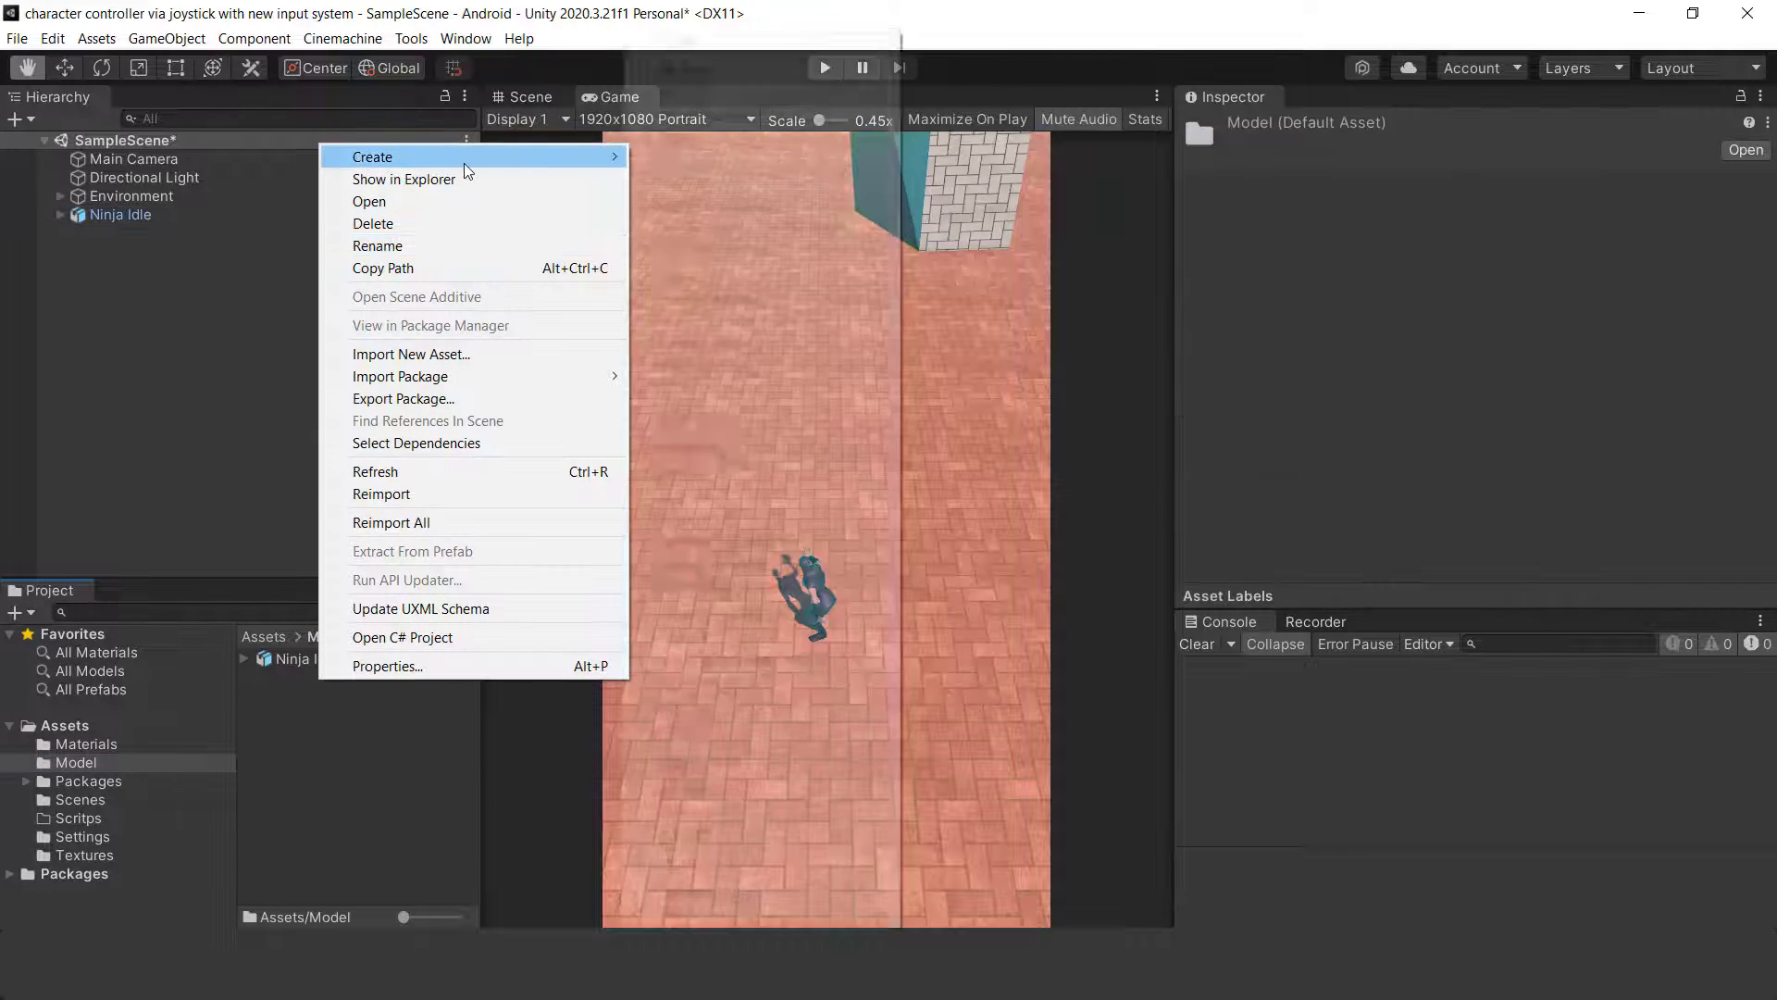
mouse_move(464, 163)
click(726, 46)
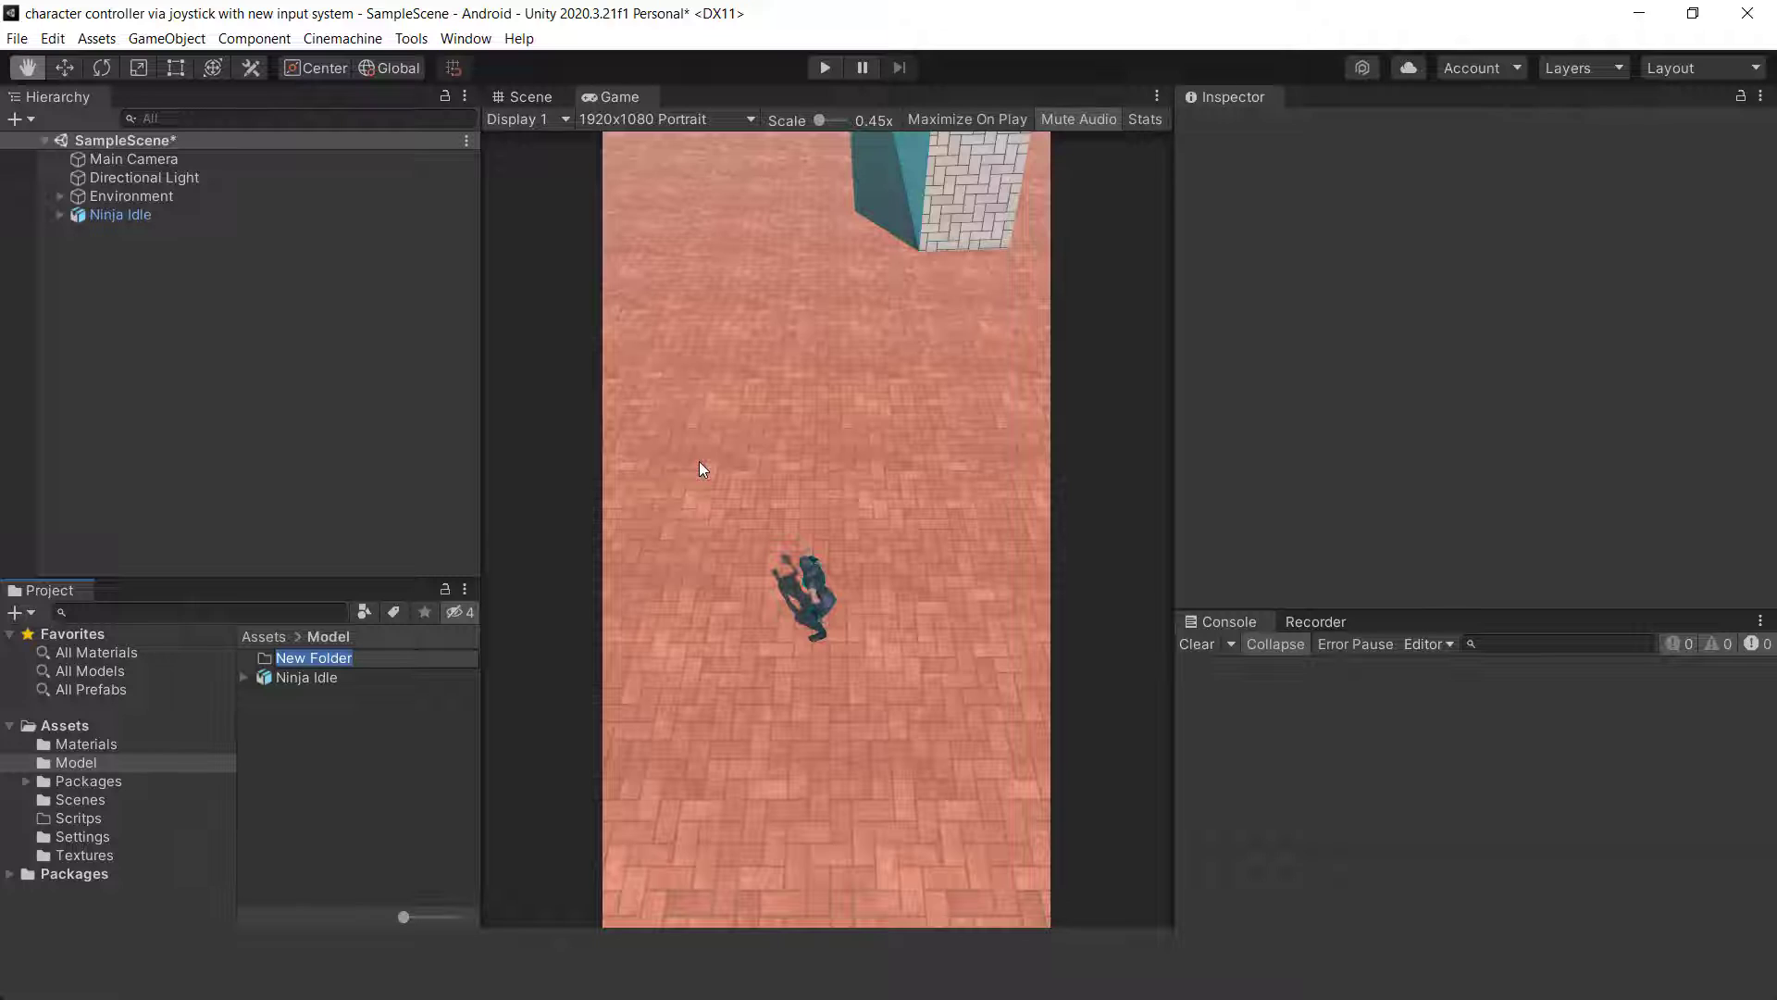
text(Animator)
key(Return)
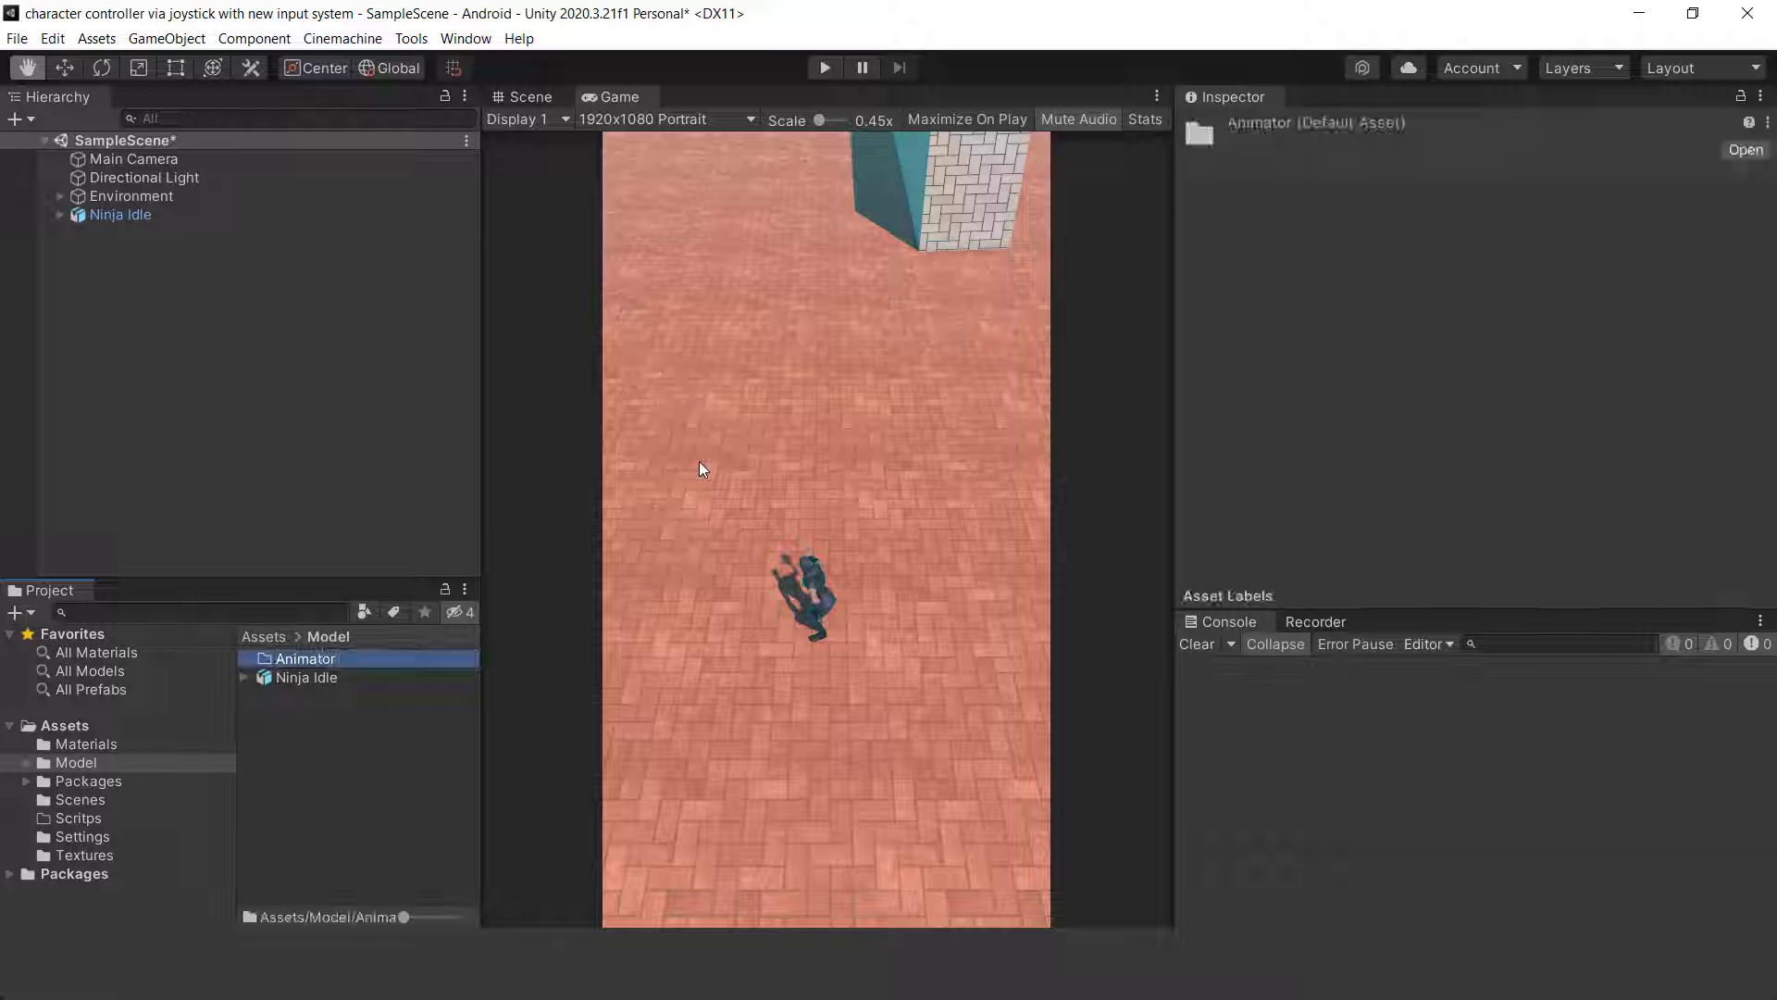
double_click(296, 658)
Create an Animator Controller named Ninja in the Animator folder.
right_click(326, 681)
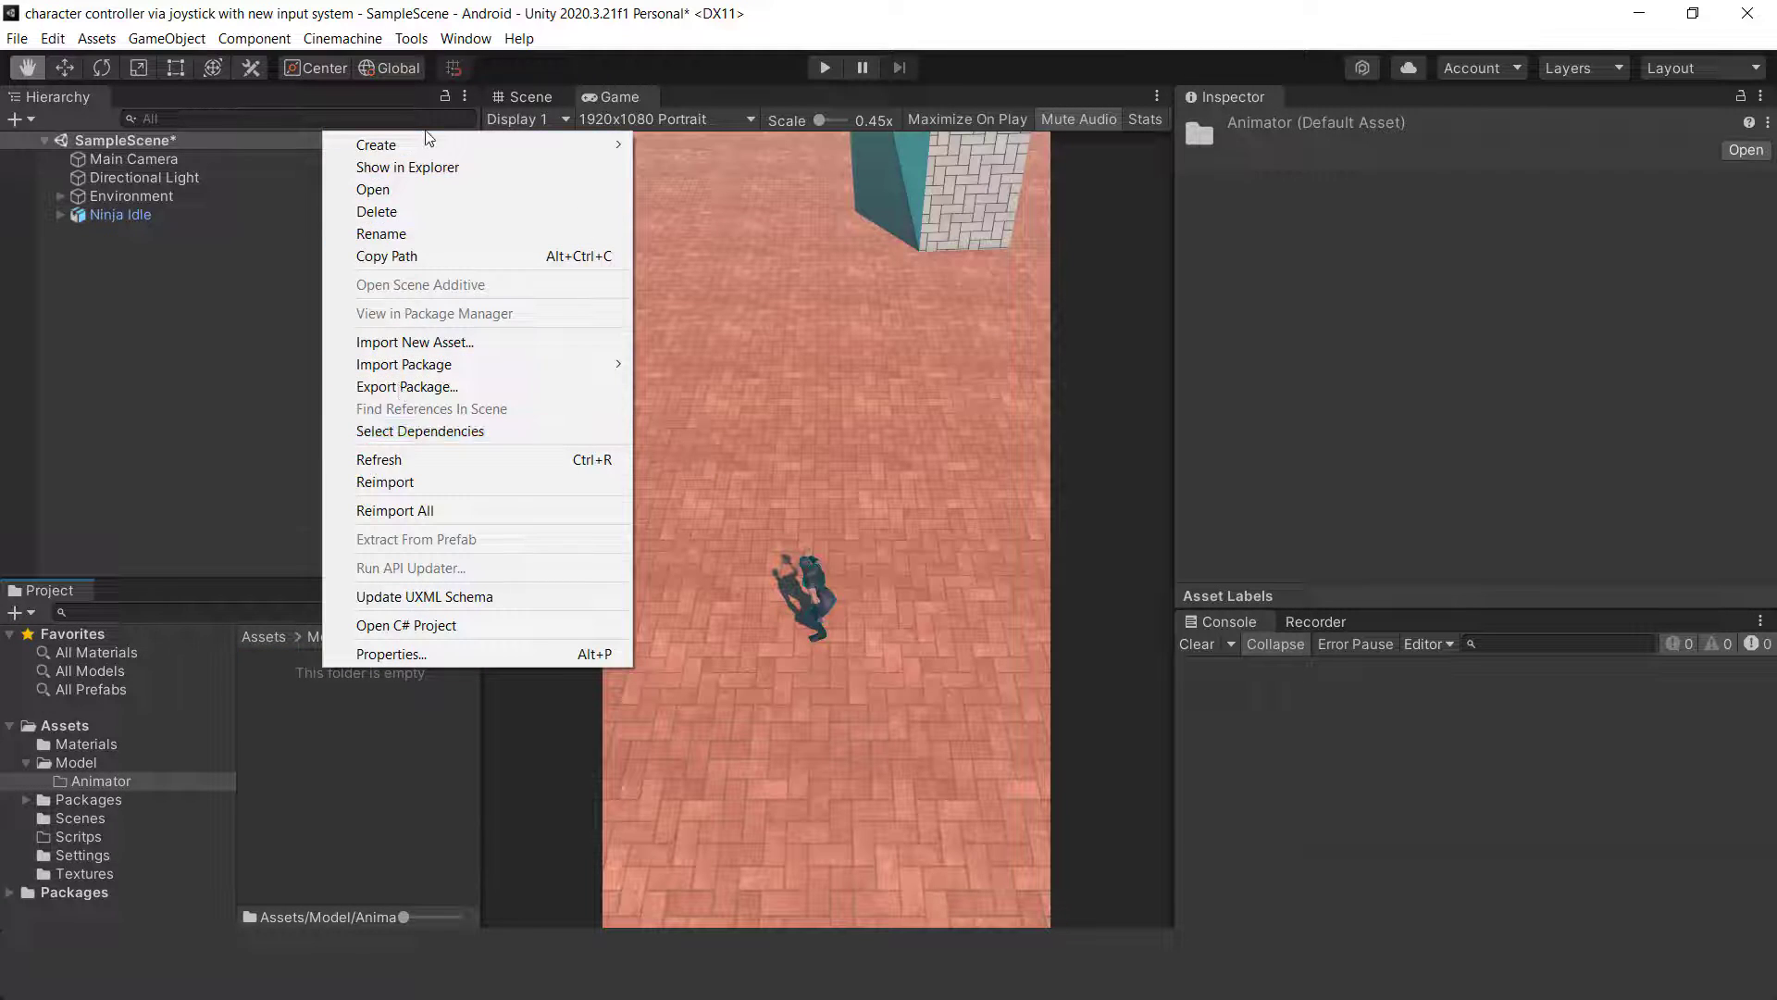
click(413, 668)
right_click(370, 737)
mouse_move(468, 212)
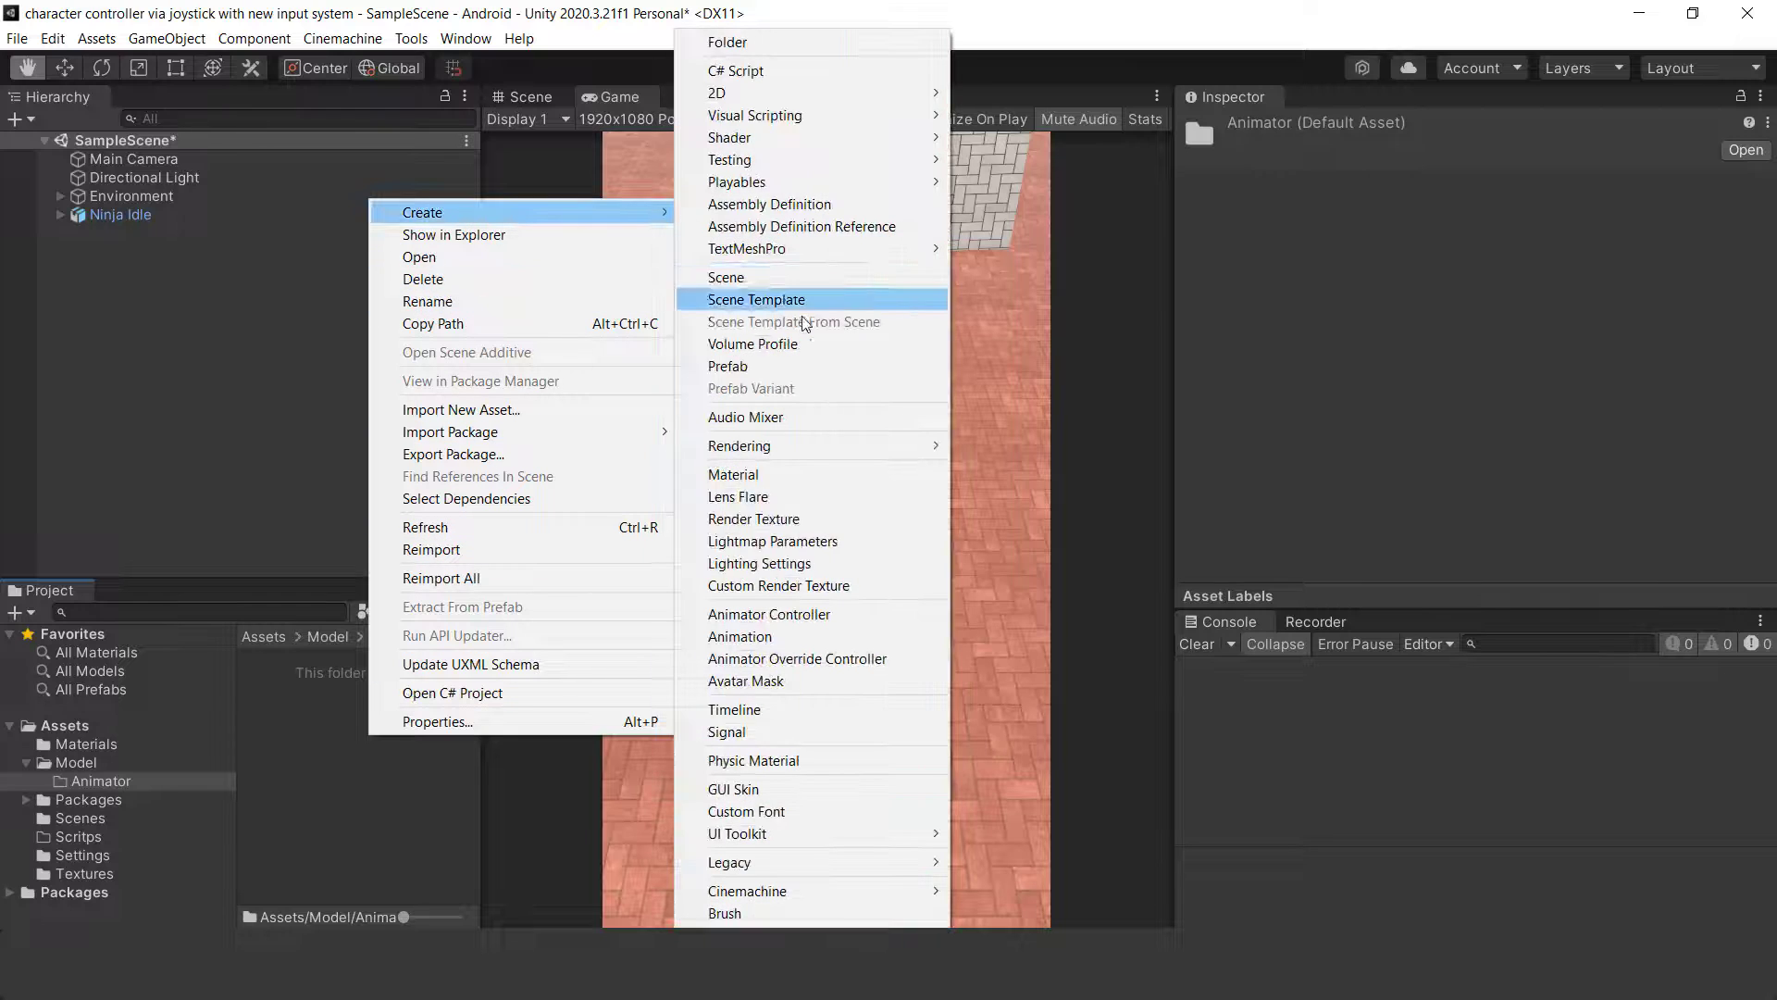
click(768, 613)
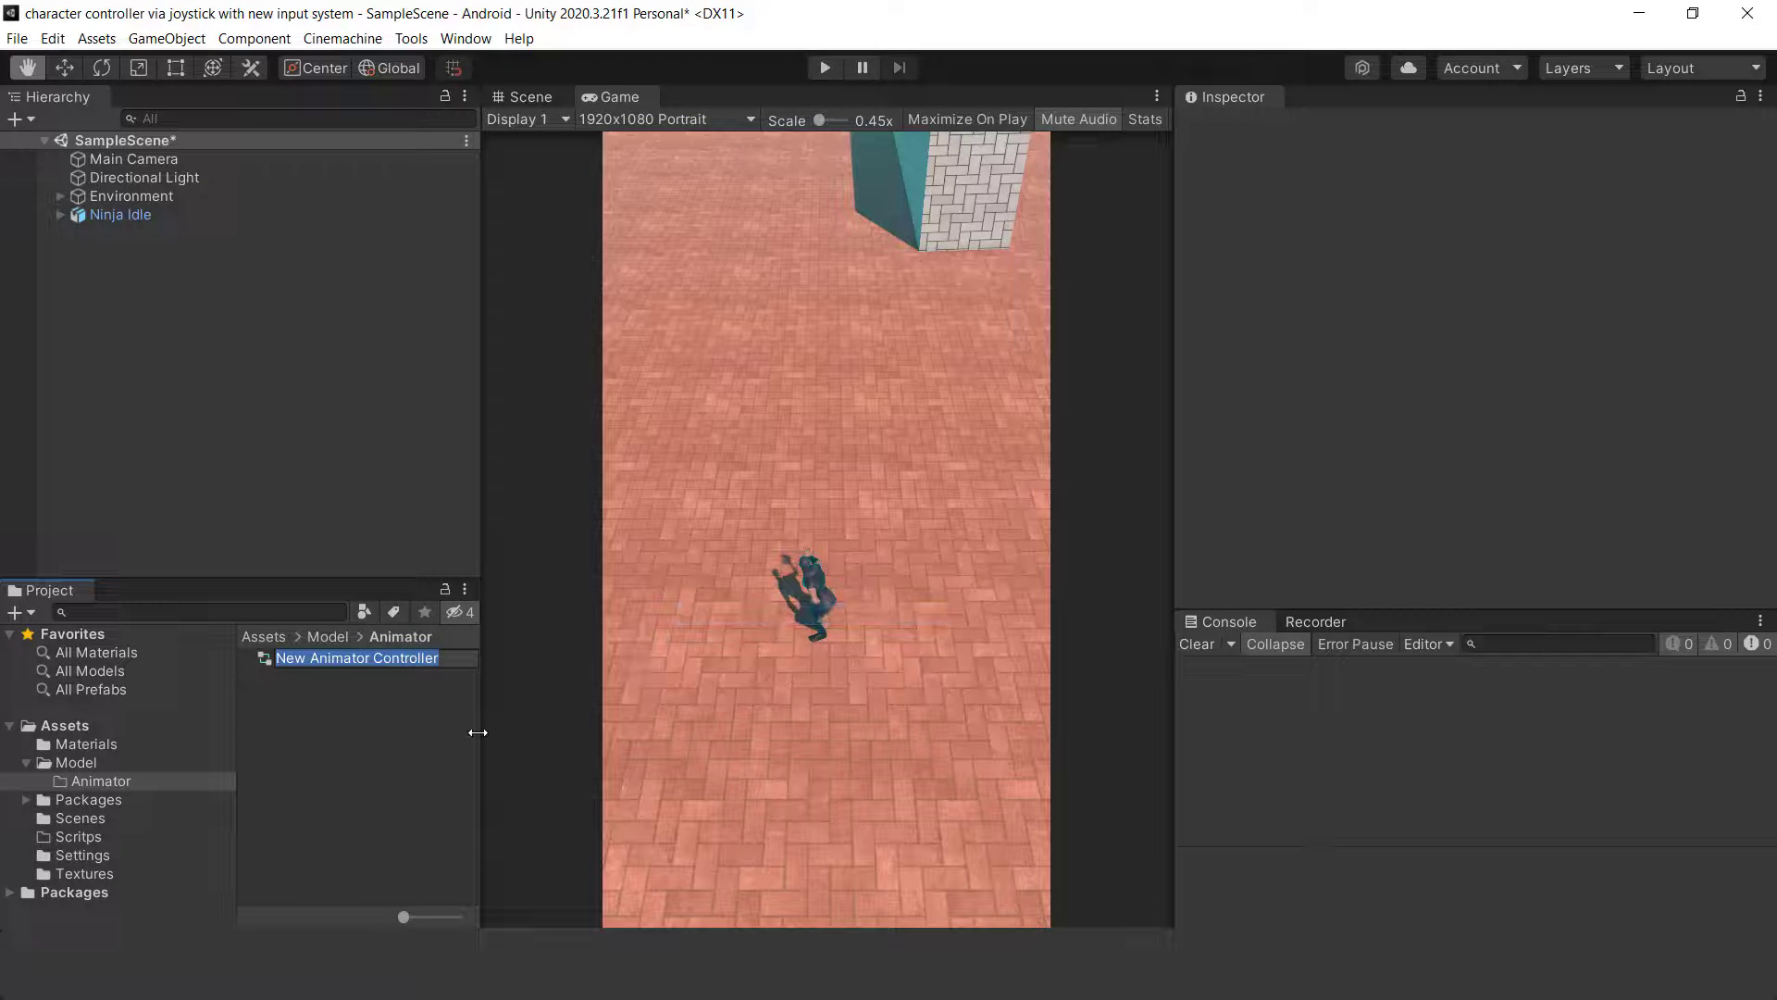
text(Ninja)
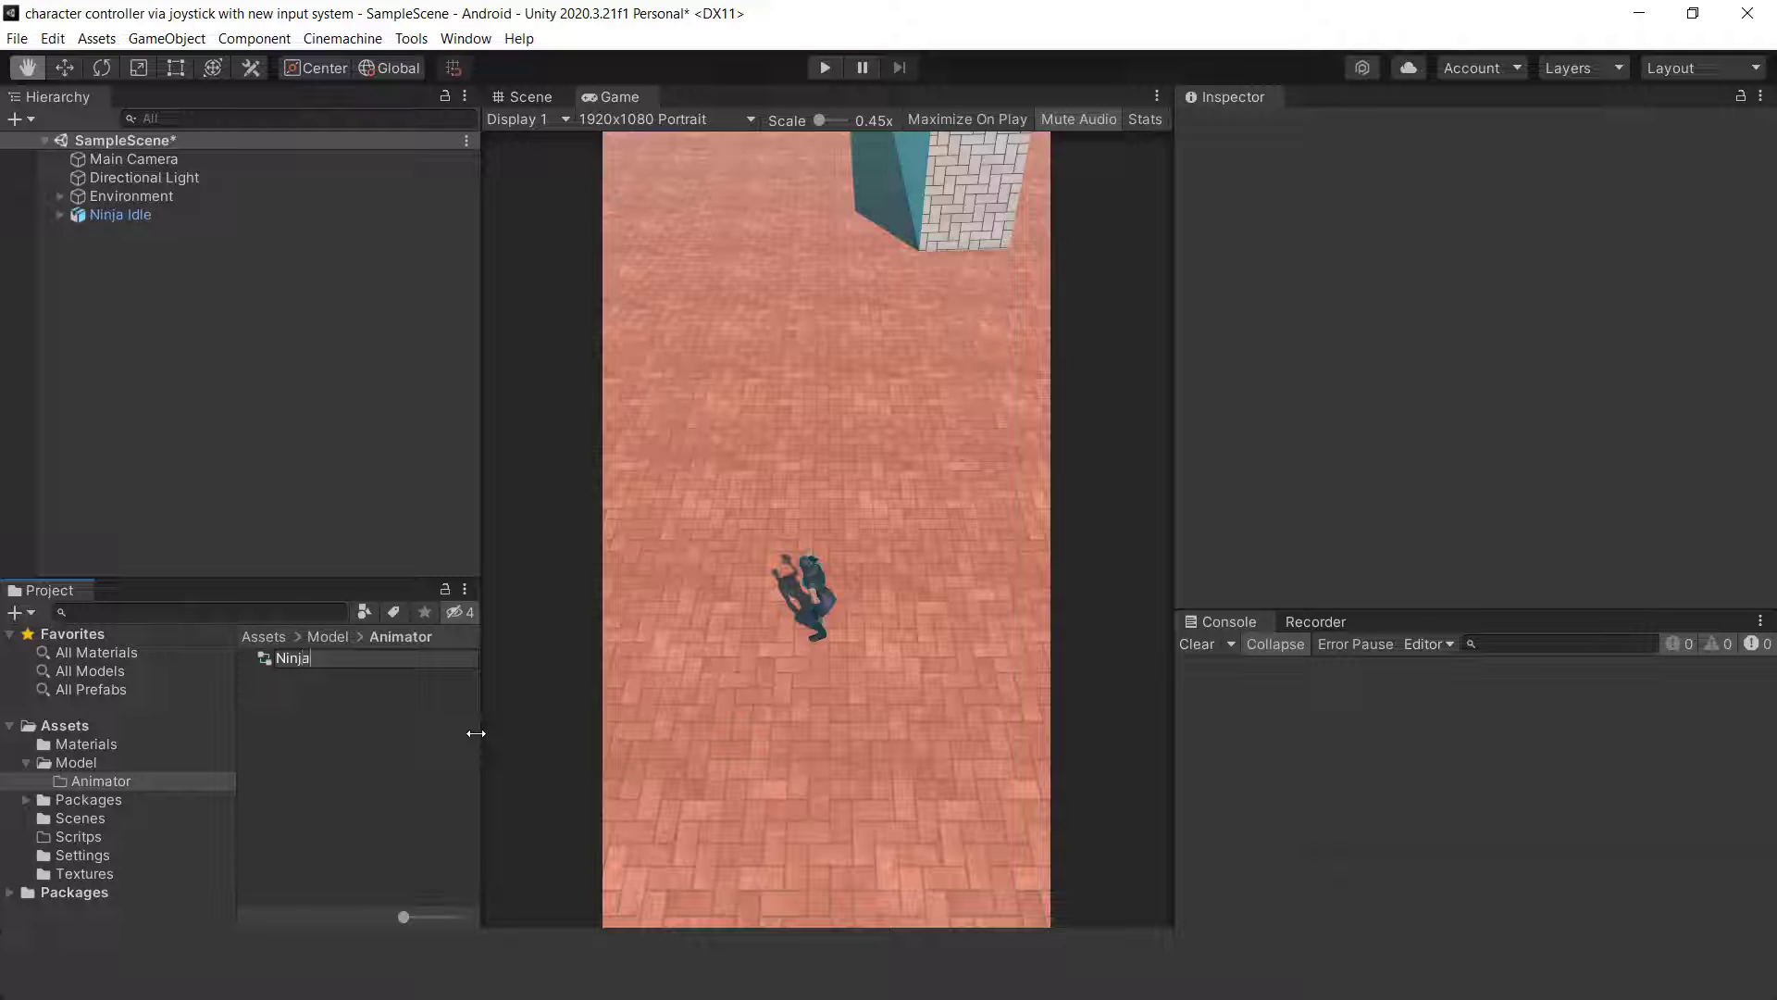
key(Return)
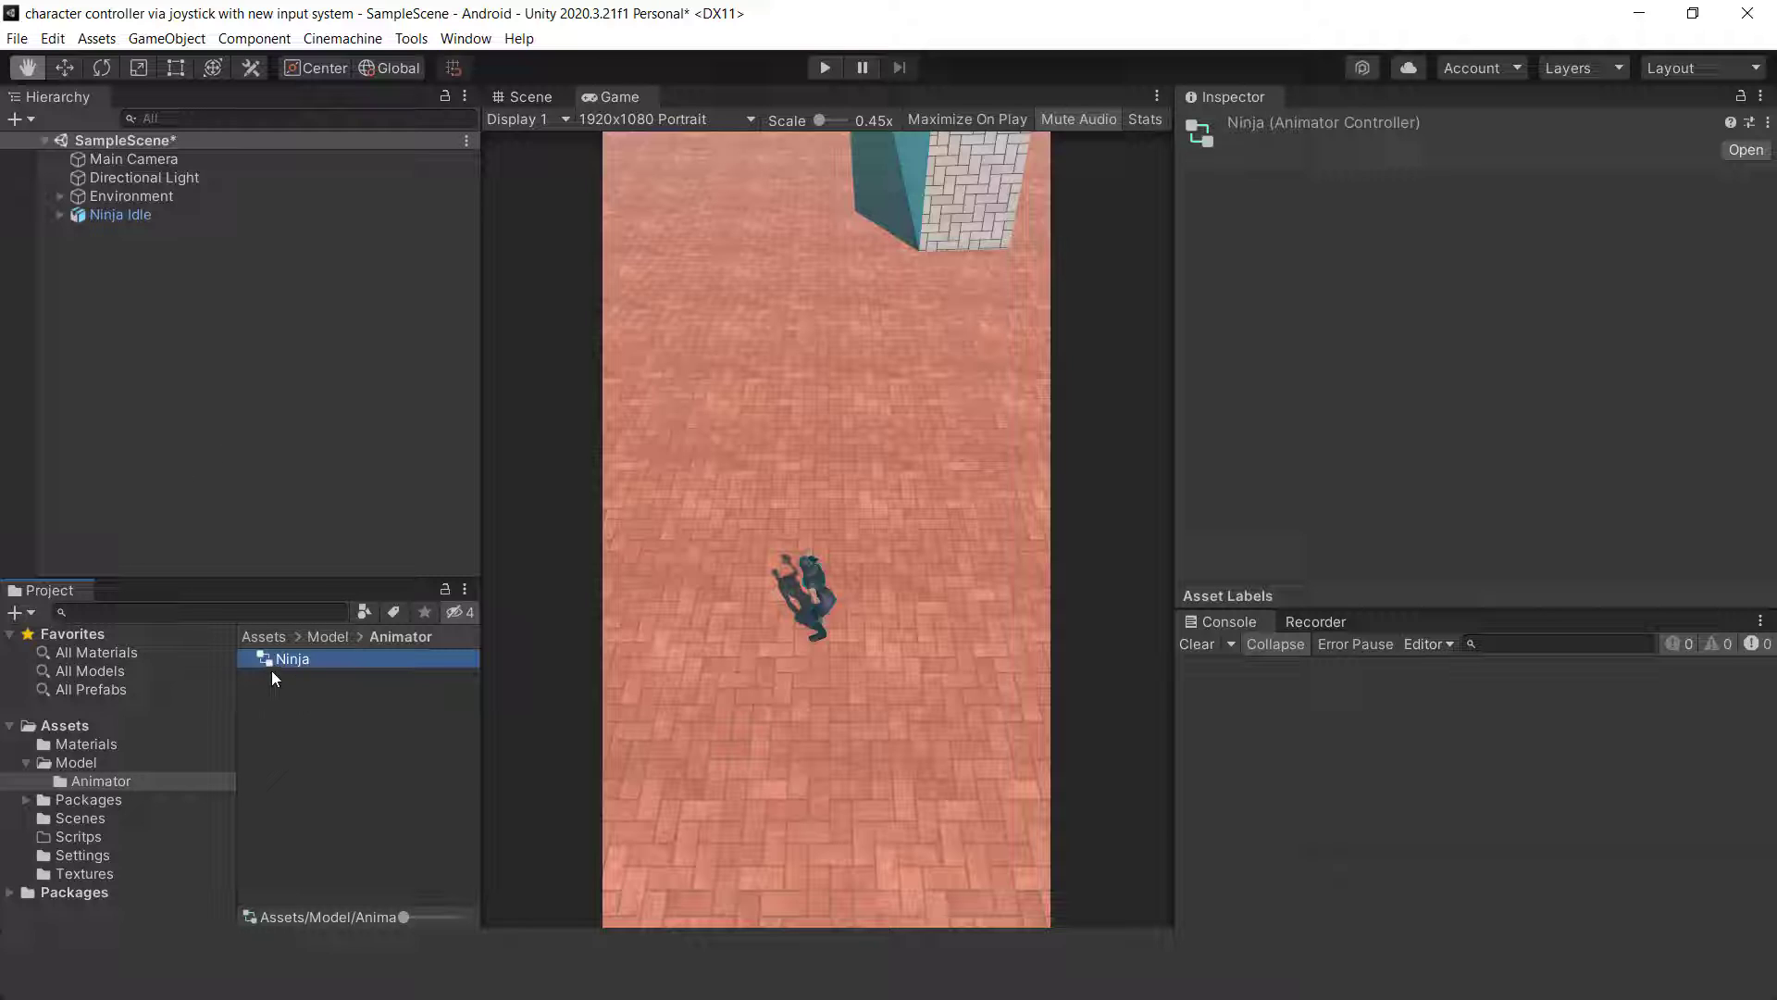
click(76, 763)
click(244, 678)
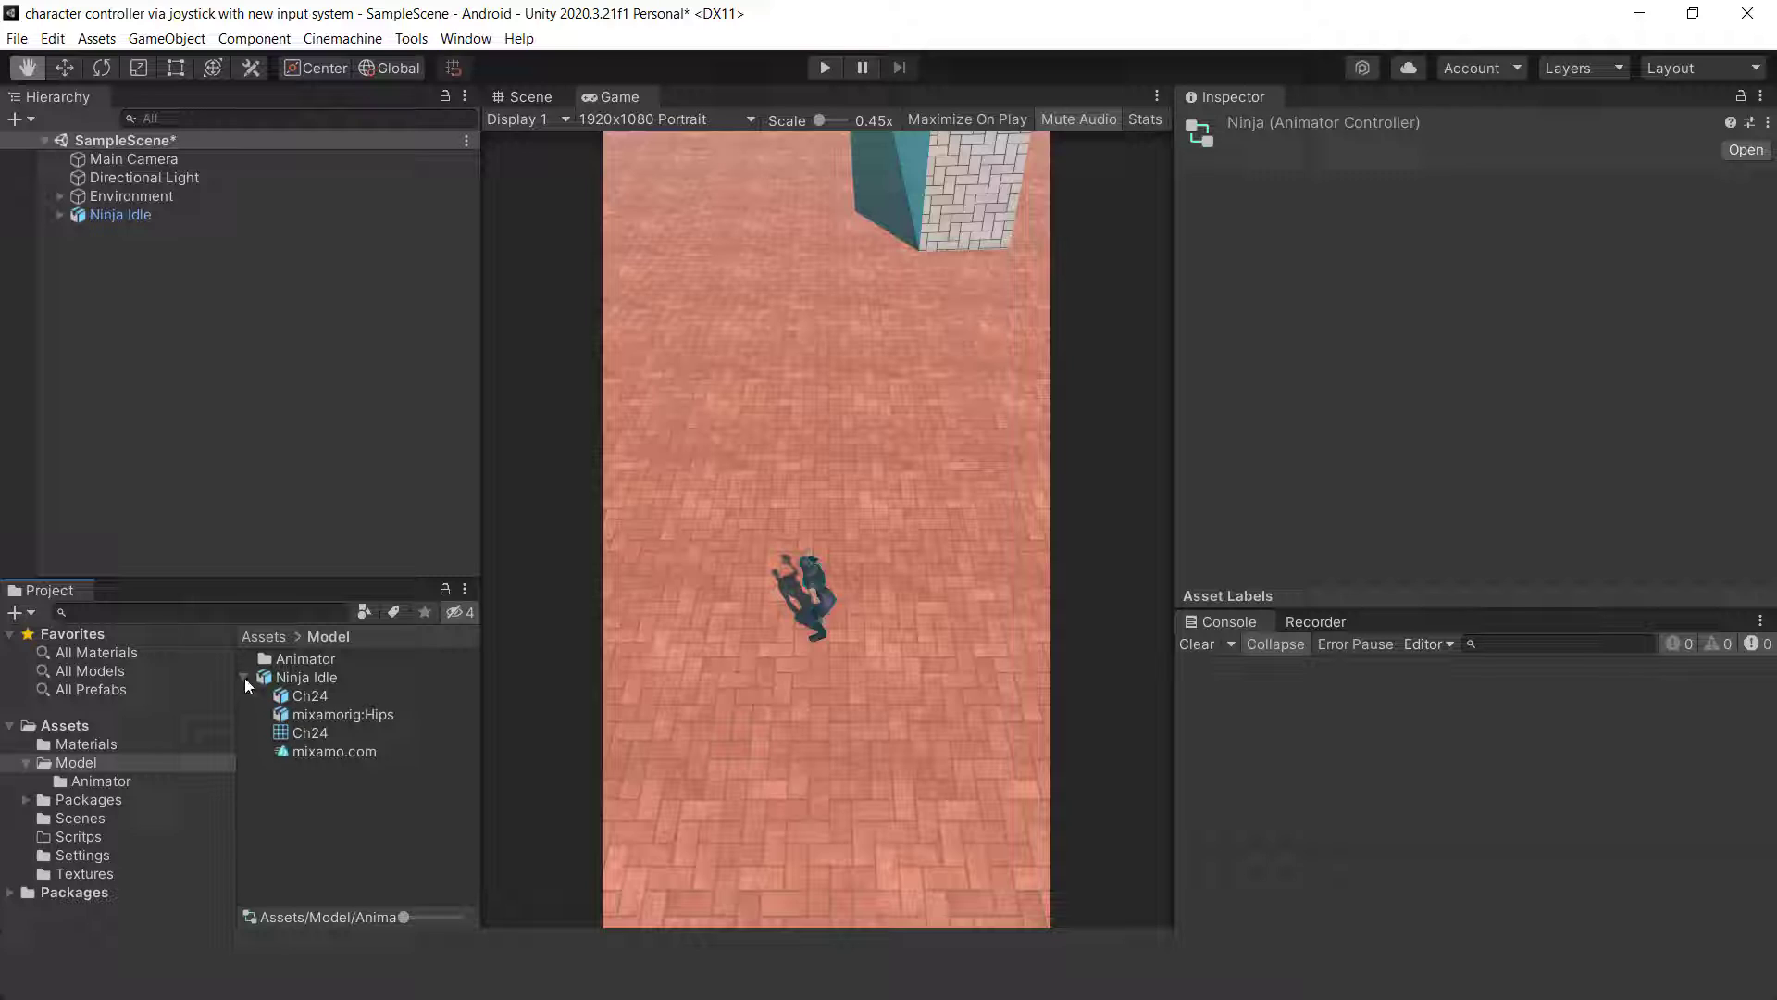
Import the animation FBX files into Model and select their four animation clips.
click(244, 678)
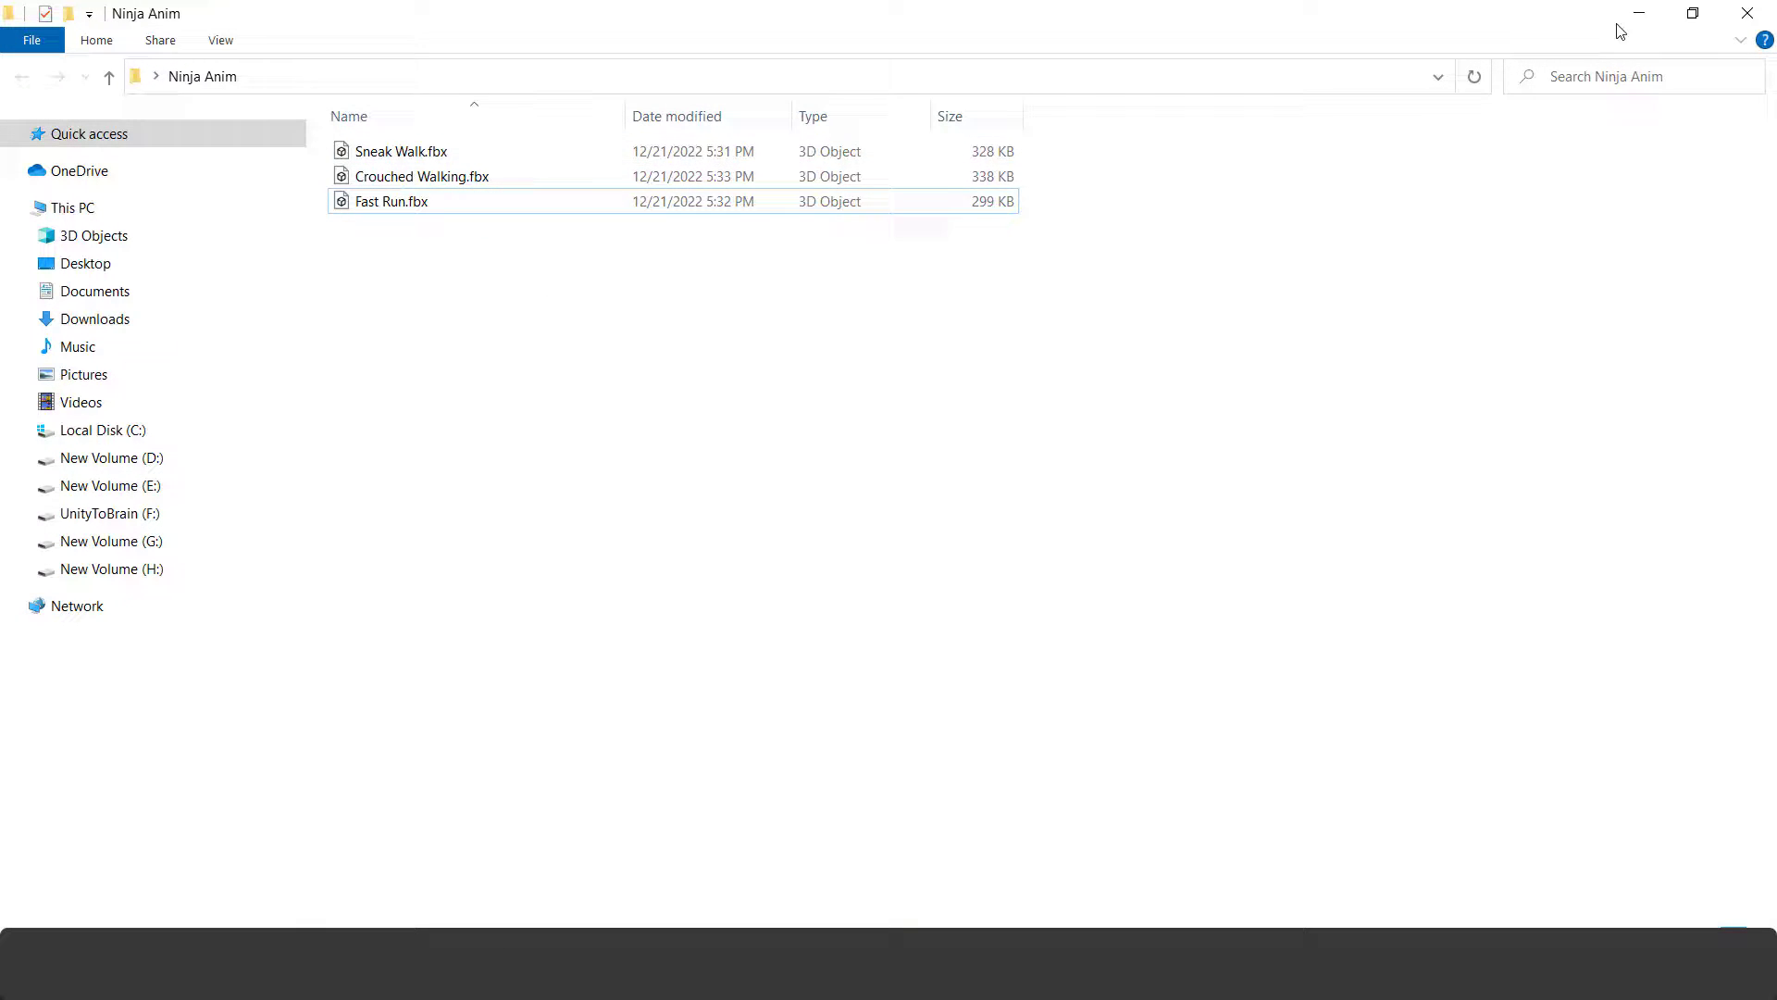
mouse_move(592, 329)
mouse_down()
mouse_move(393, 146)
mouse_move(355, 765)
mouse_move(323, 729)
mouse_up()
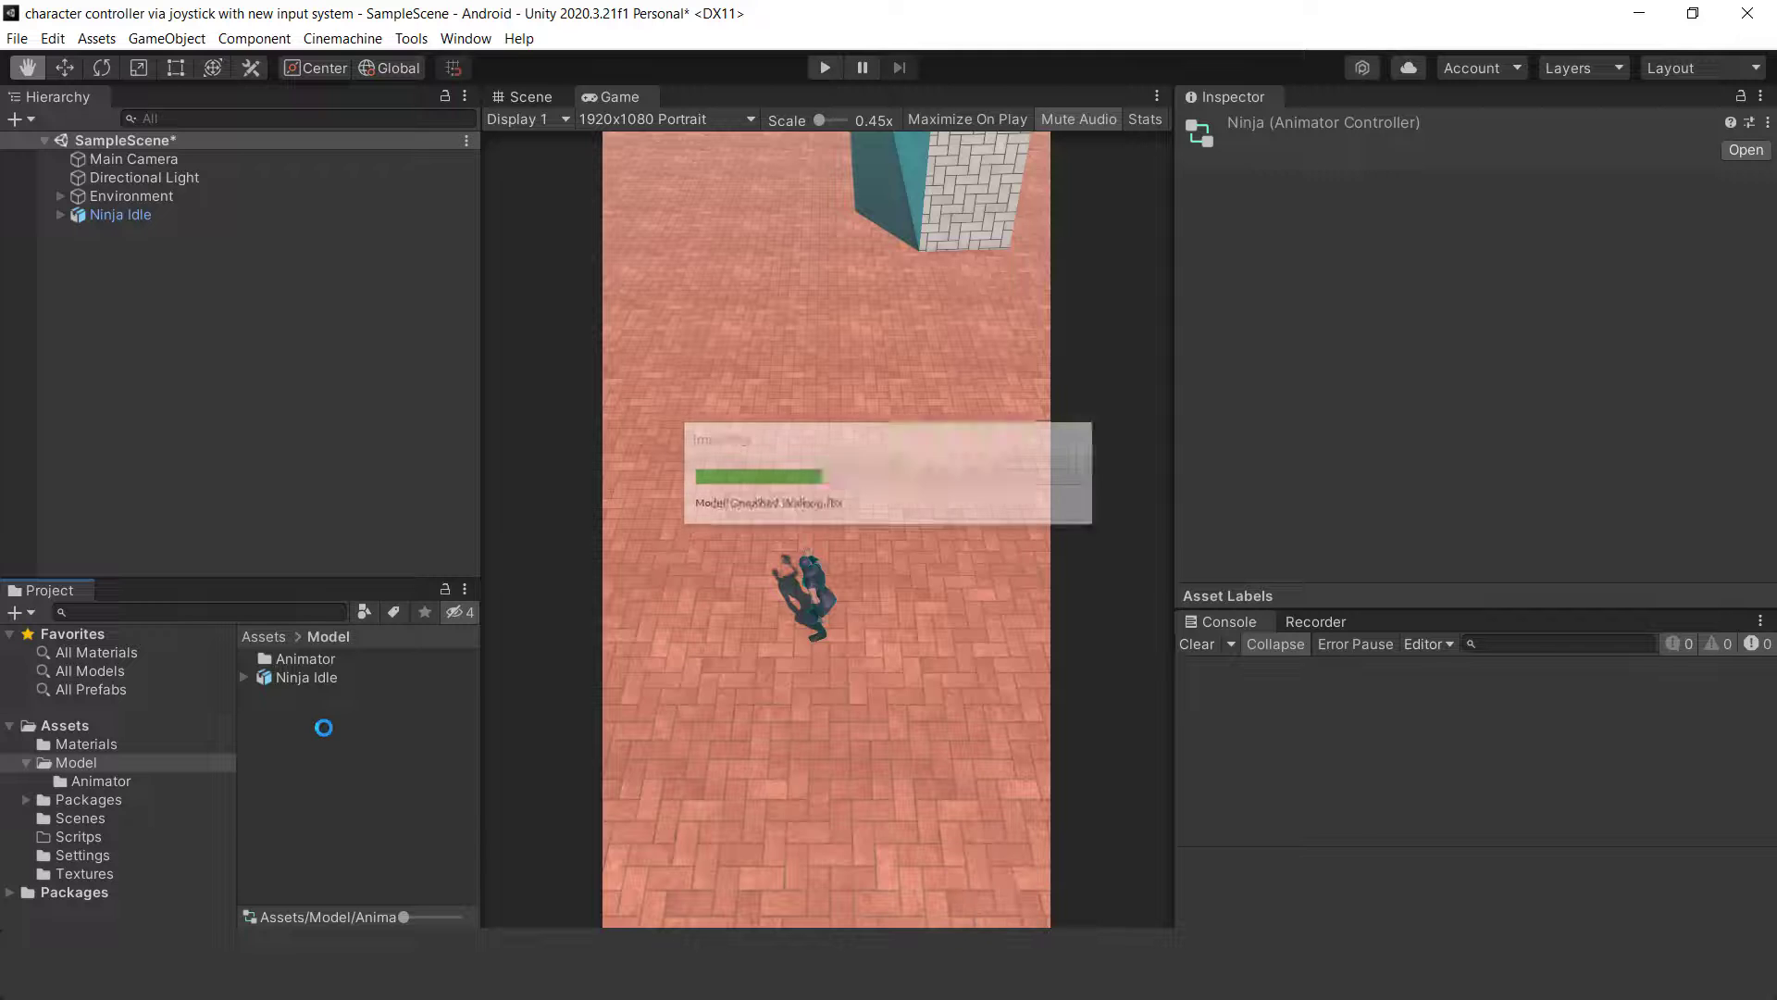
click(244, 678)
click(333, 714)
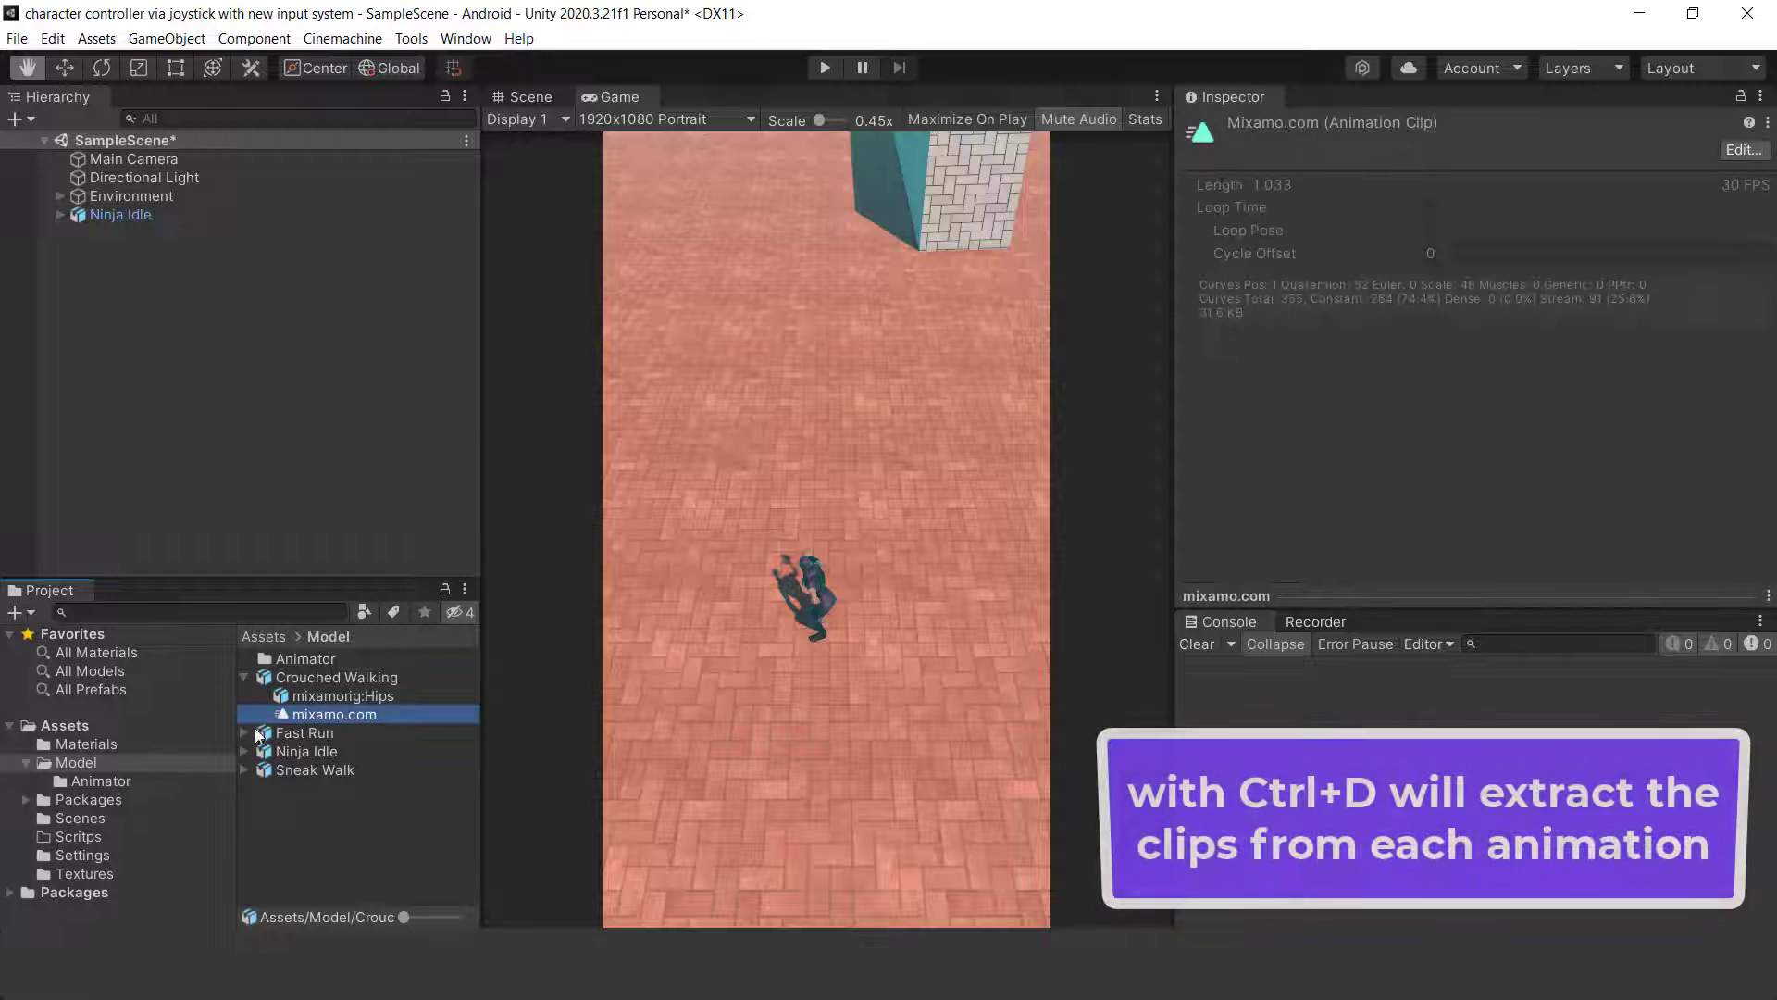
click(244, 733)
ctrl+click(308, 770)
click(245, 806)
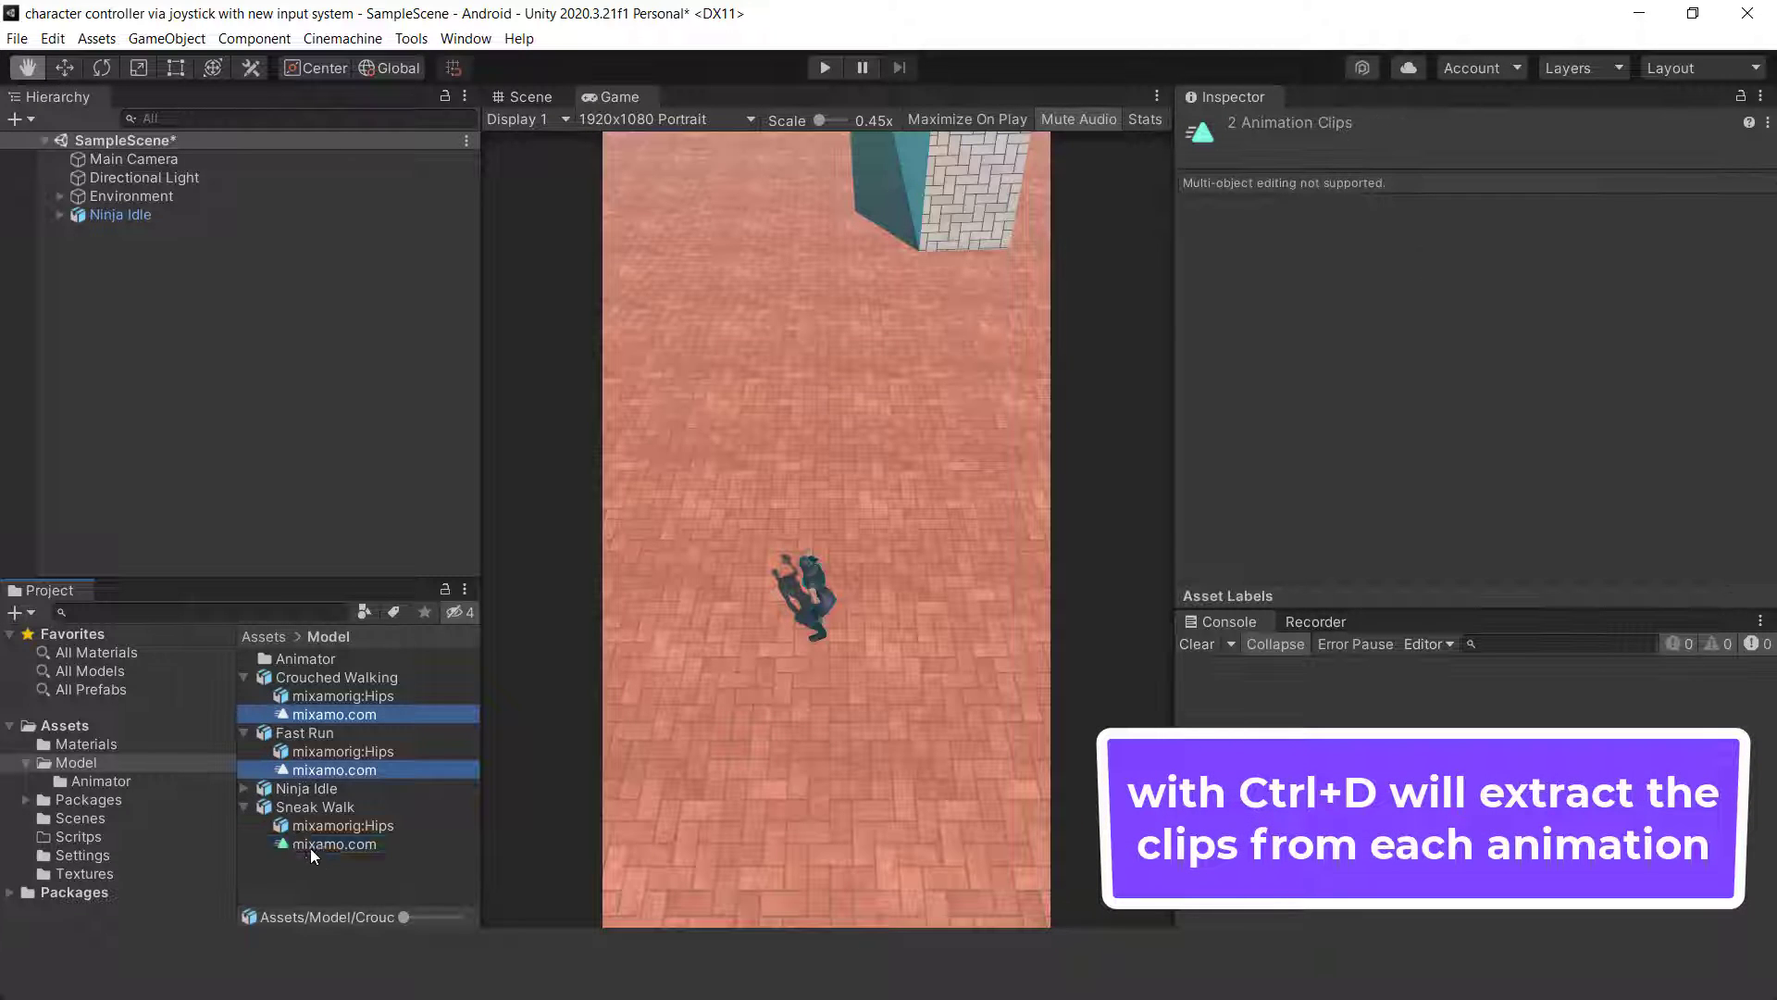
ctrl+click(309, 844)
click(244, 789)
ctrl+click(333, 862)
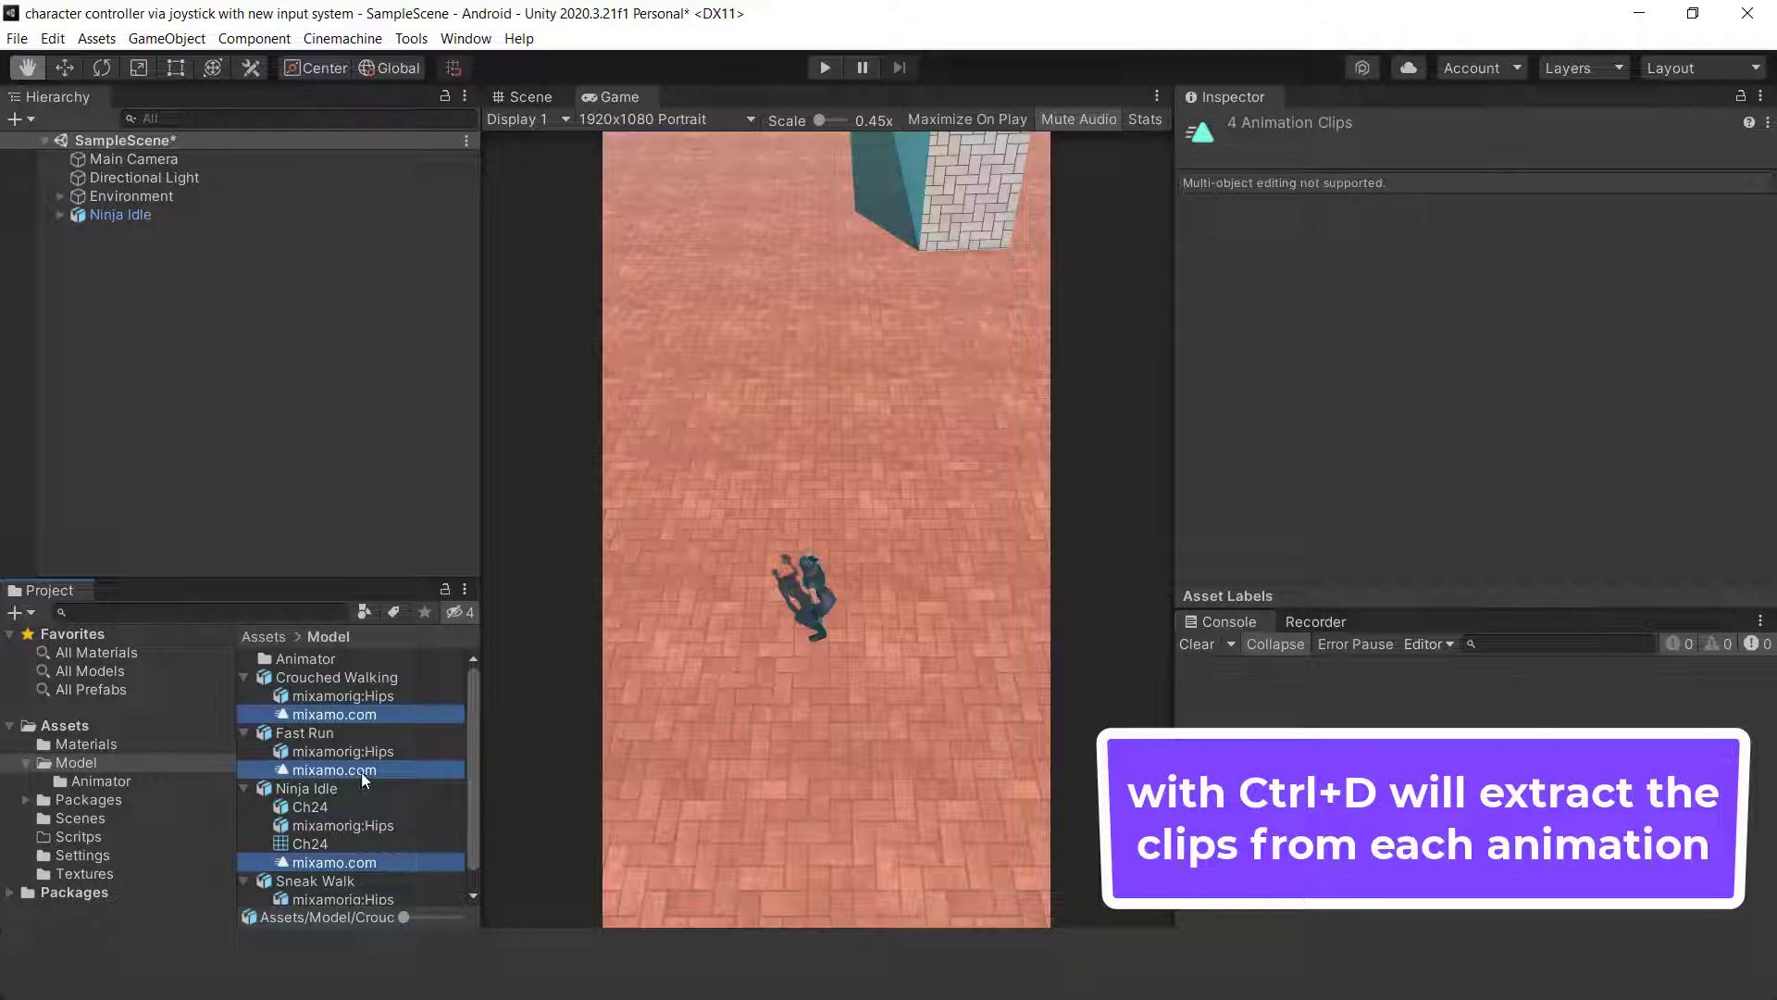
Duplicate the four selected clips, then delete those duplicates.
key(ctrl+d)
click(242, 814)
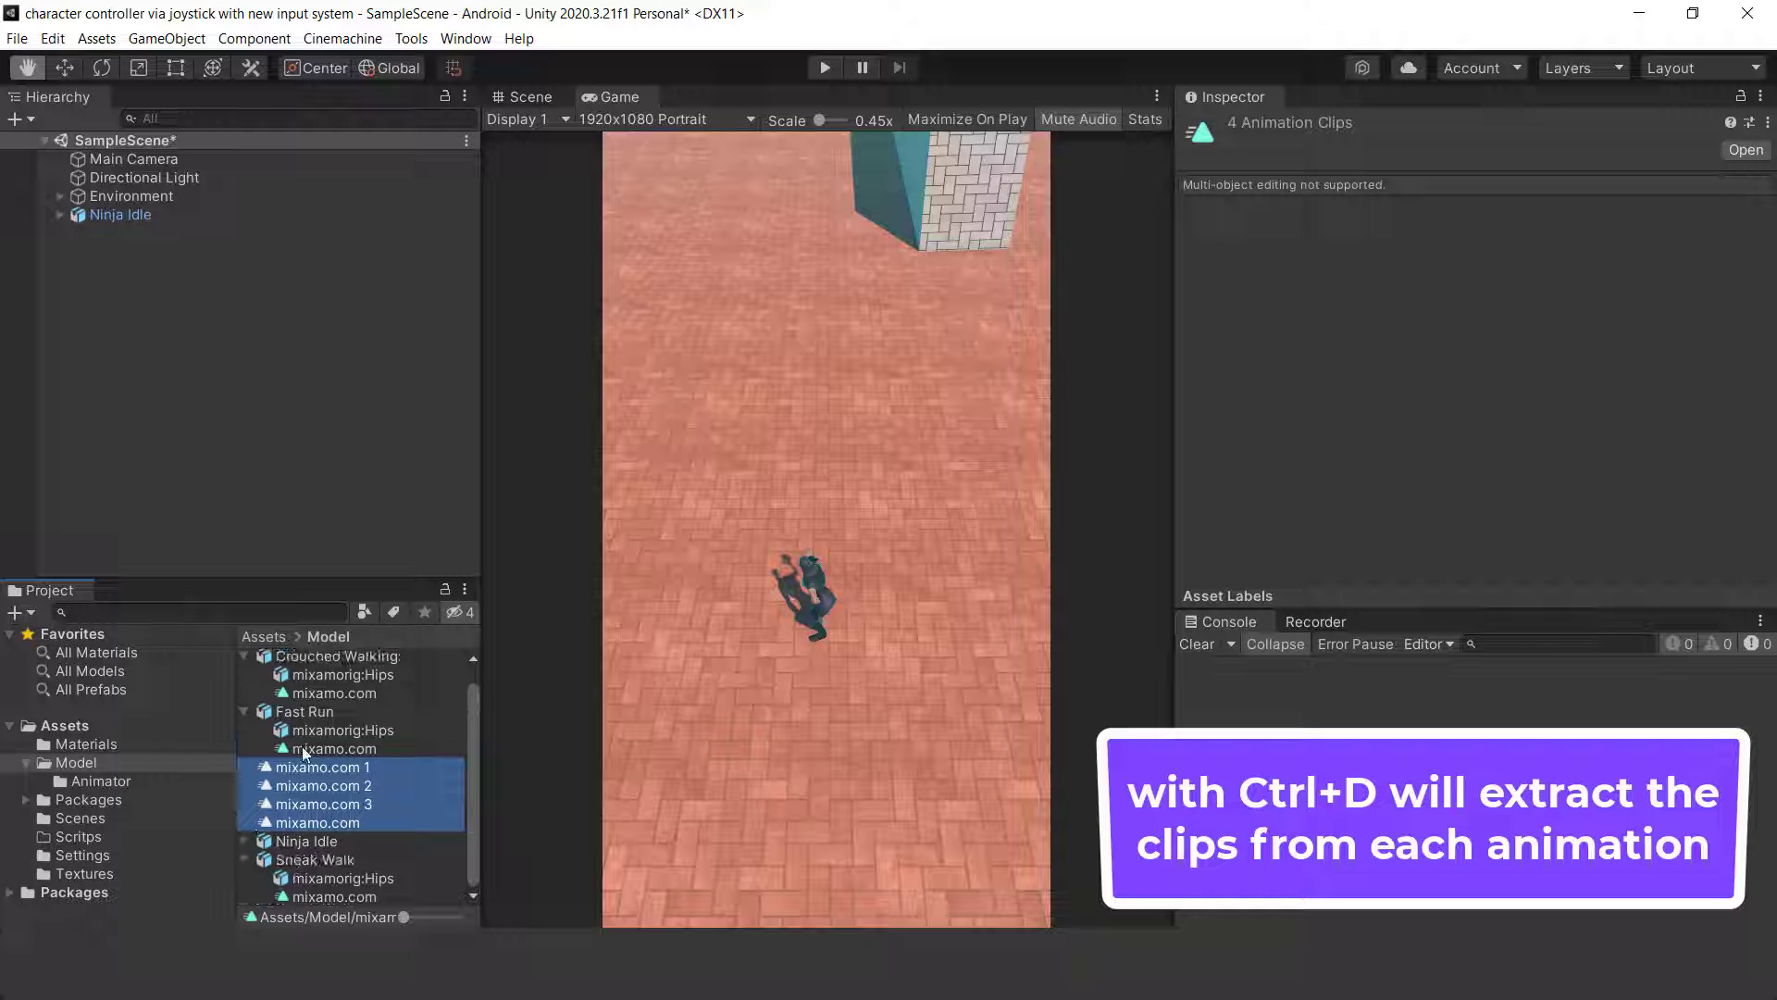
click(244, 656)
click(243, 695)
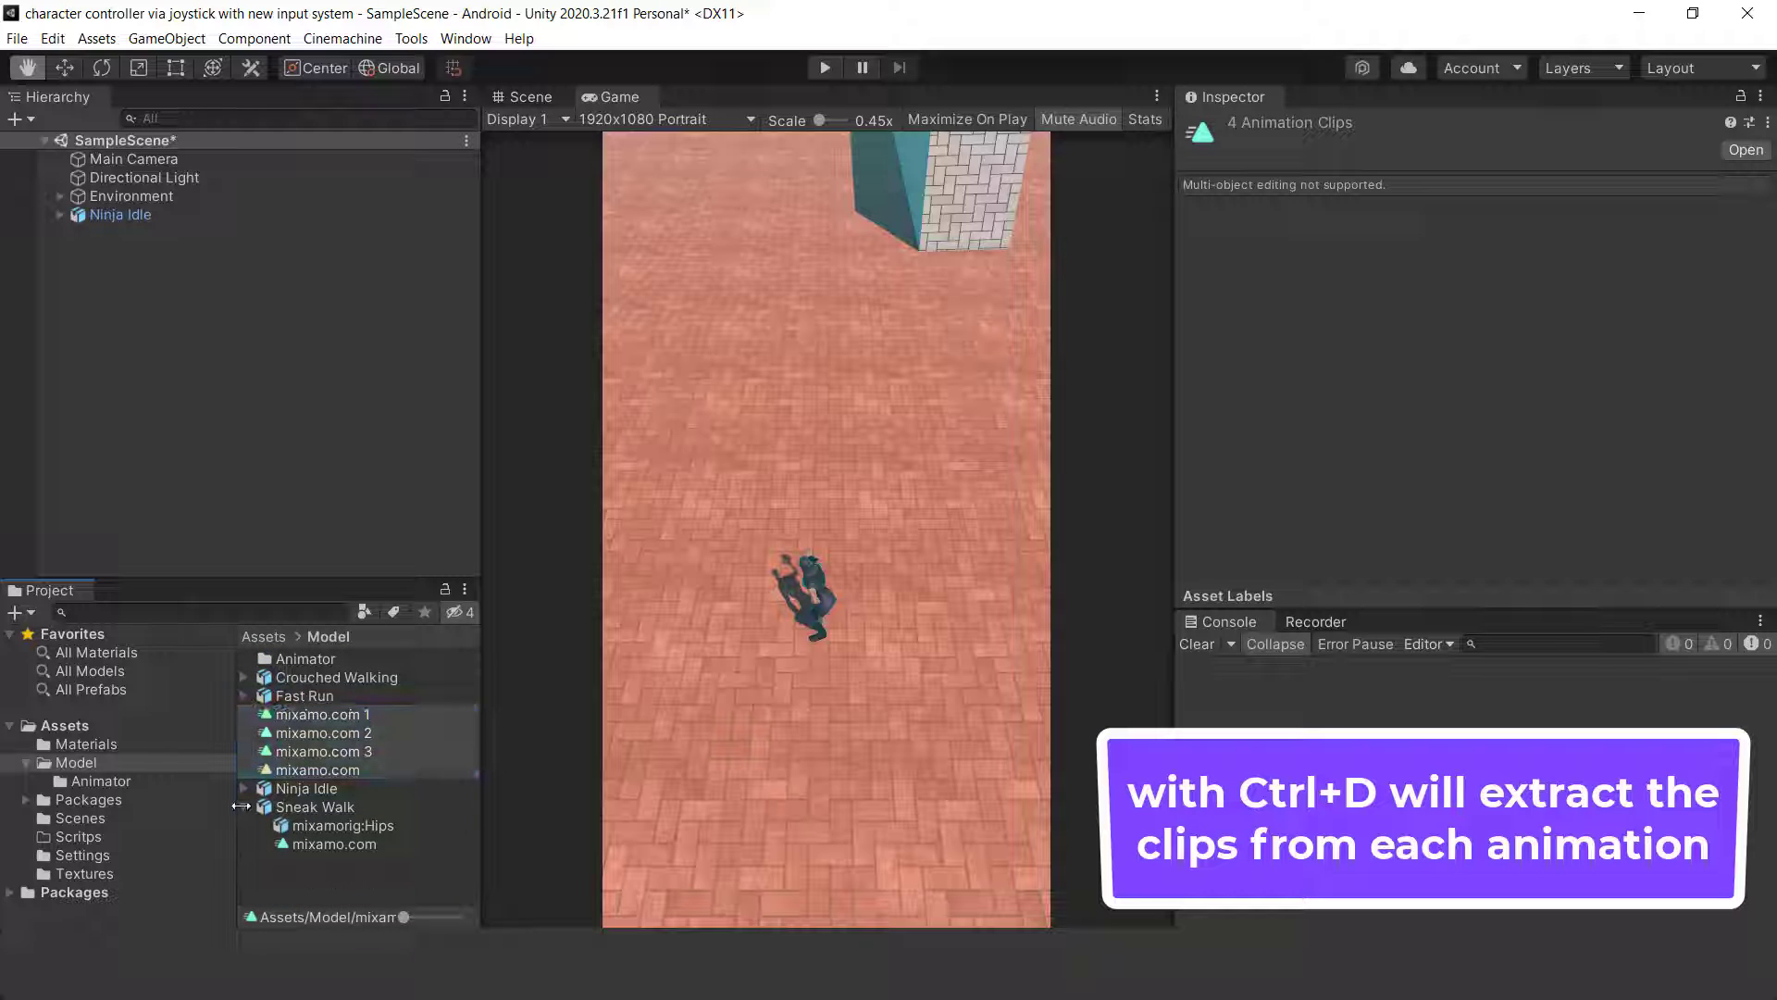
click(243, 806)
click(370, 769)
shift+click(370, 711)
key(Delete)
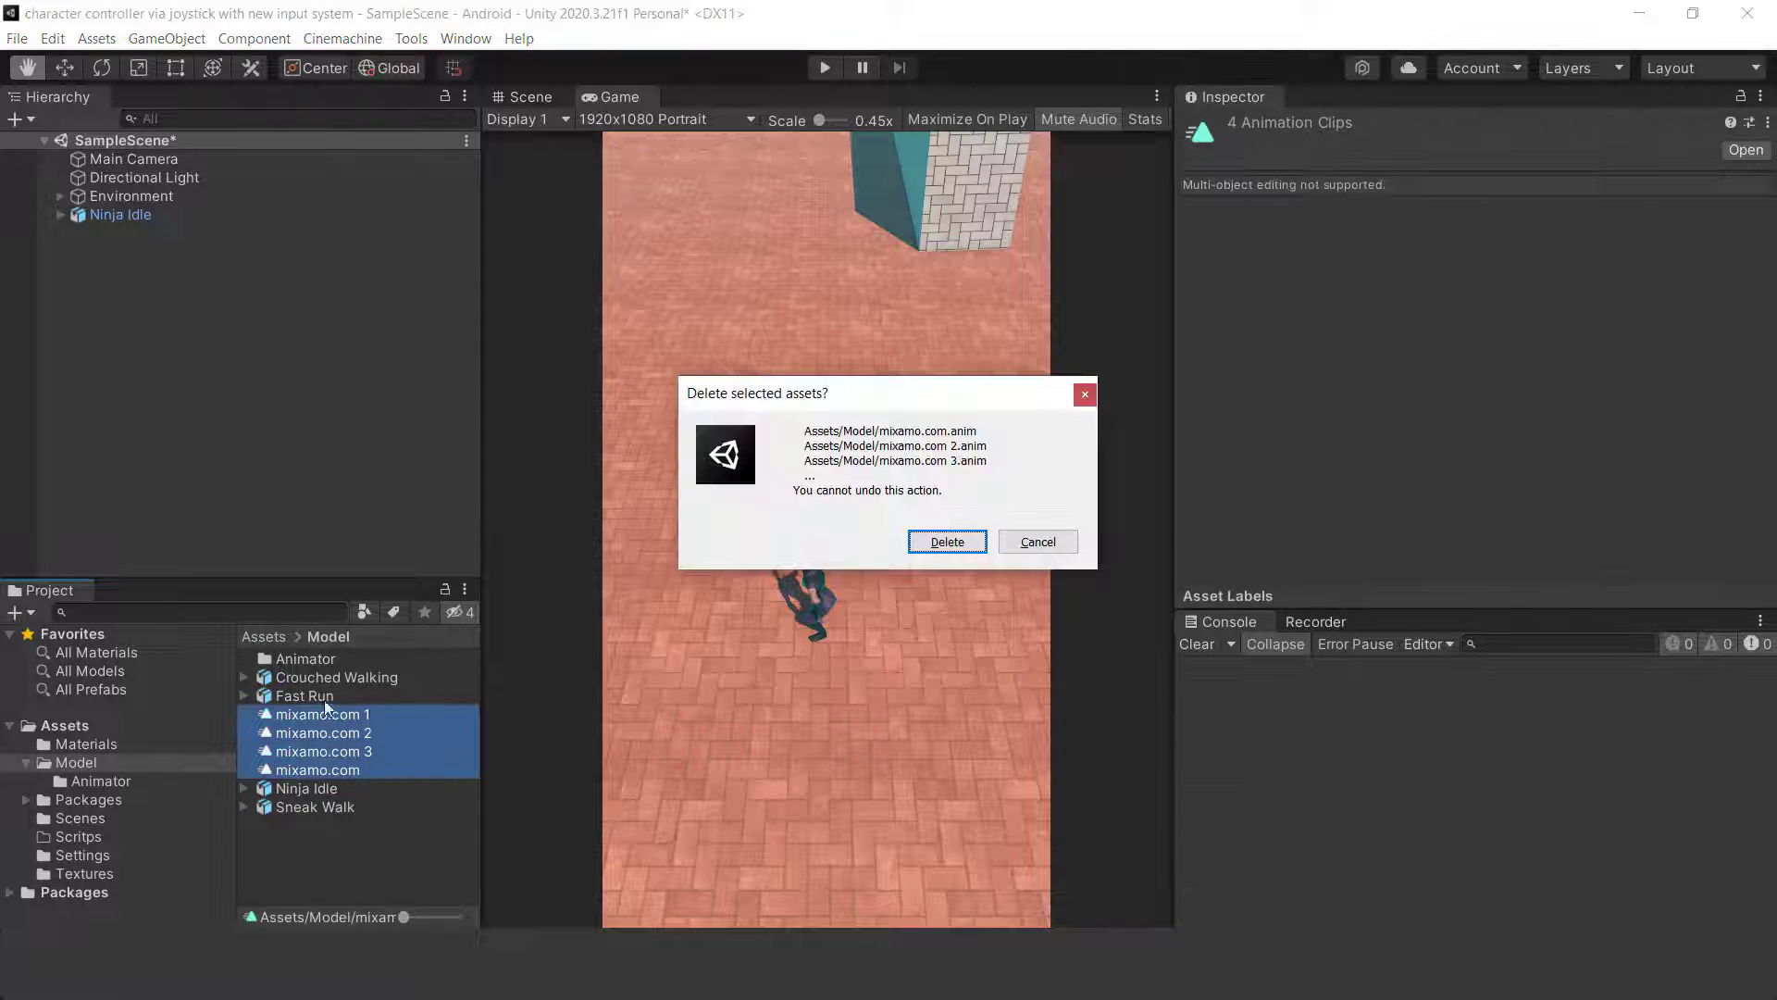
key(Return)
Extract the Crouched Walking clip under that name and delete its FBX model.
click(245, 677)
click(331, 713)
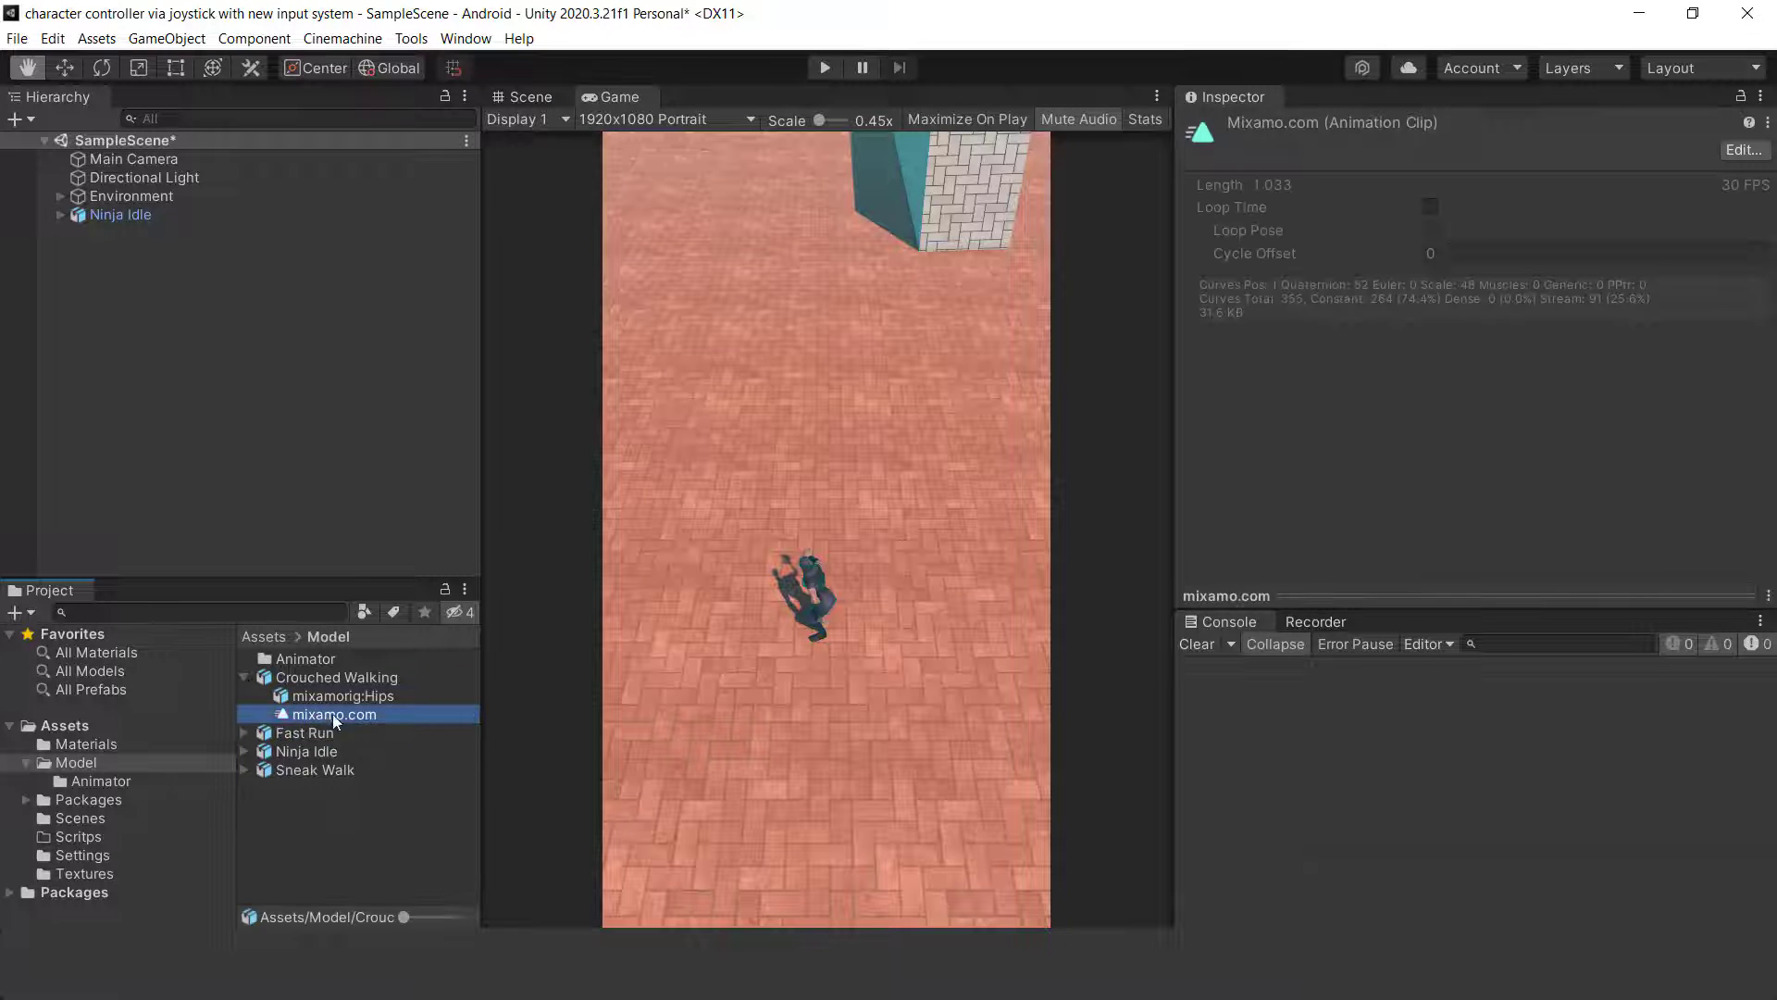
key(ctrl+d)
click(338, 677)
key(ctrl+c)
click(326, 751)
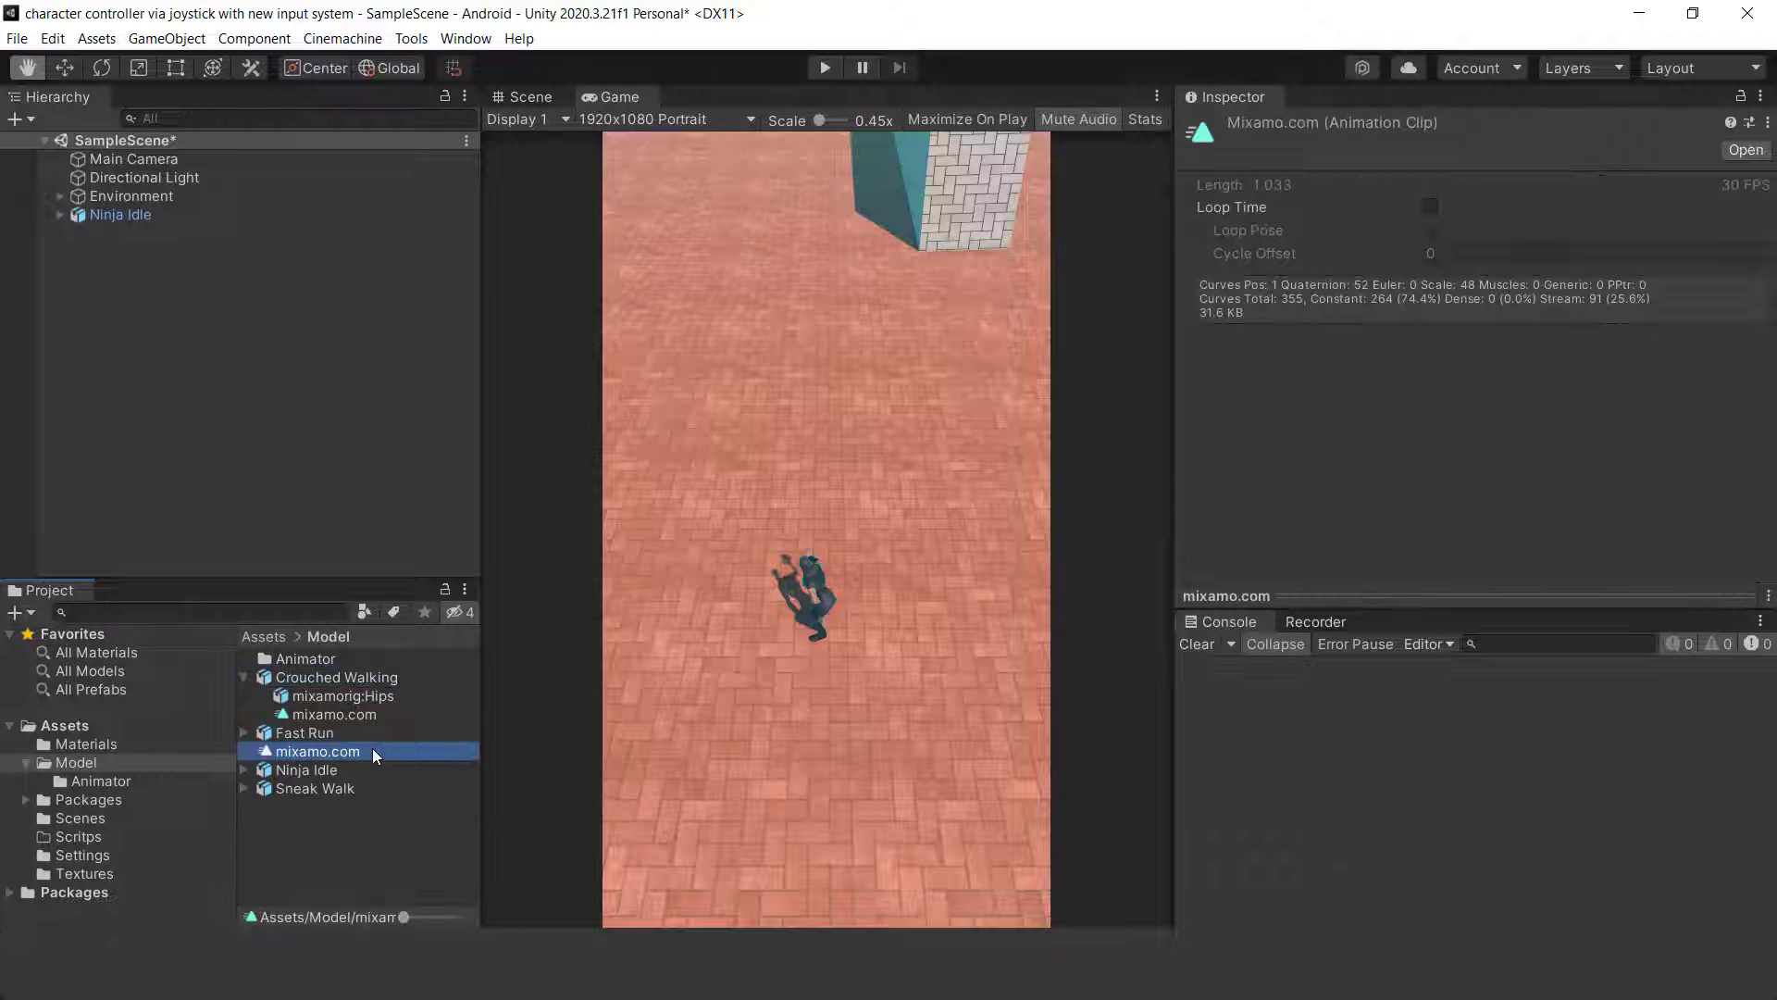
key(F2)
key(ctrl+v)
key(Return)
click(245, 696)
click(307, 696)
key(Delete)
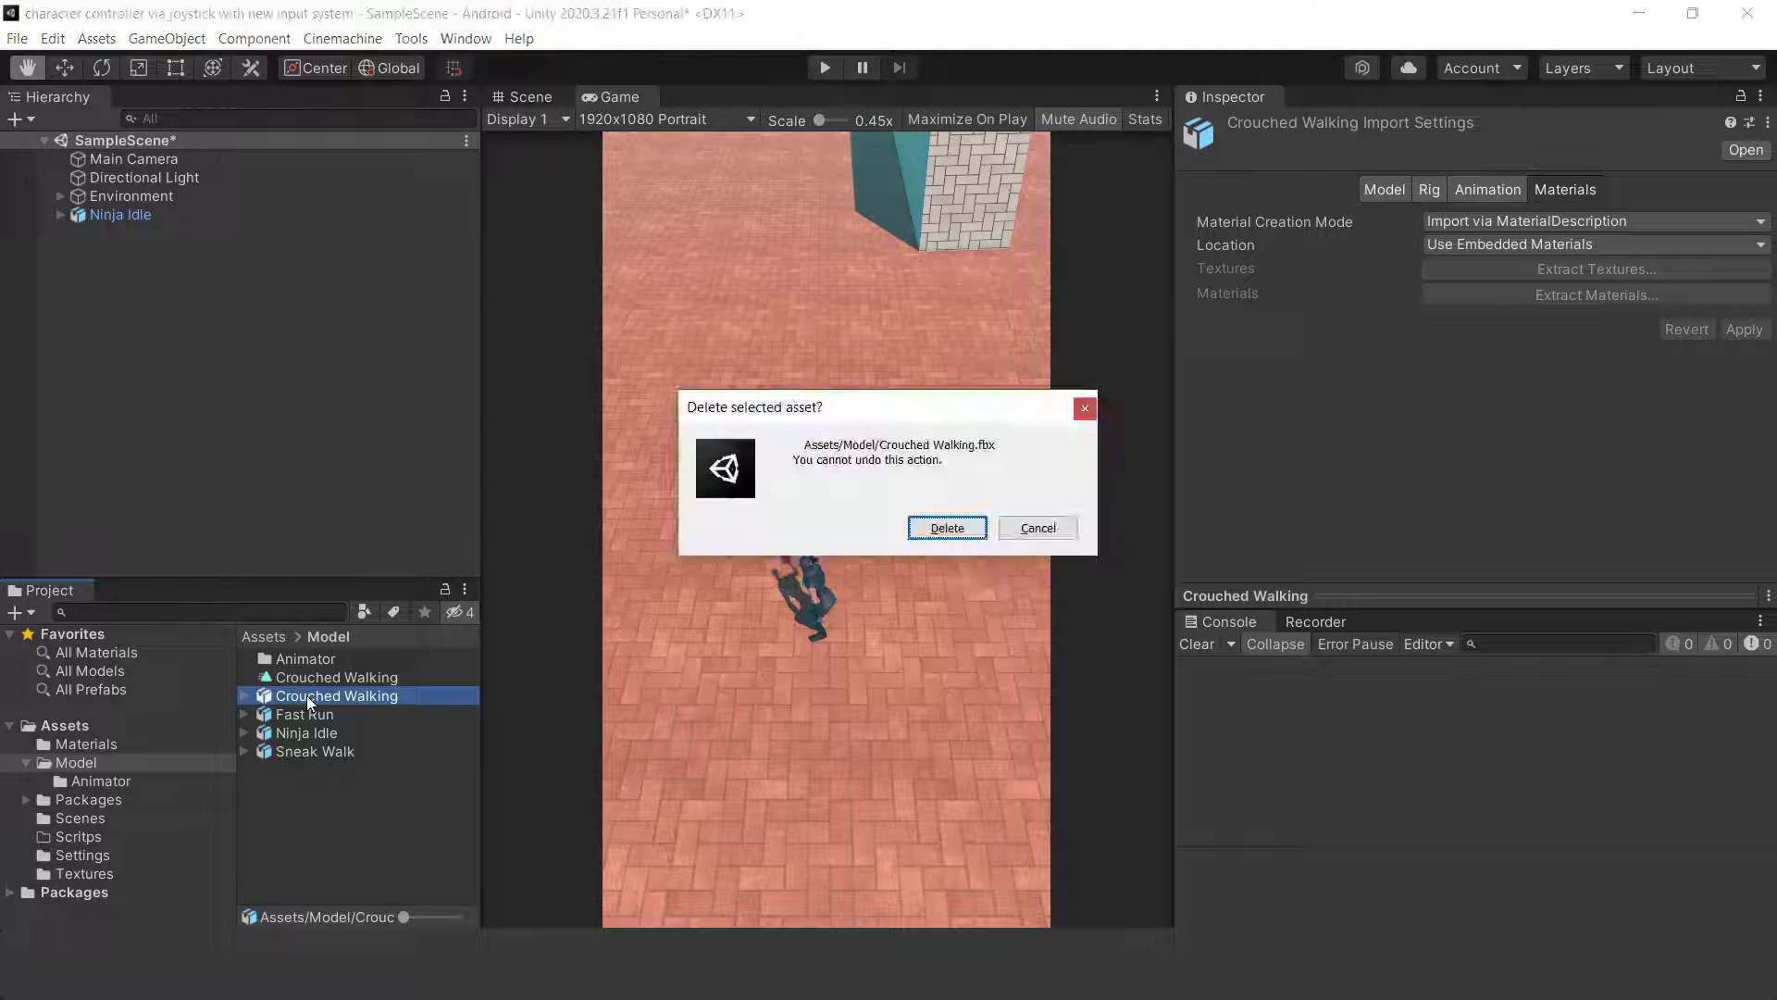
key(Return)
Extract the Fast Run clip under that name and delete its FBX model.
click(244, 695)
click(333, 732)
key(ctrl+d)
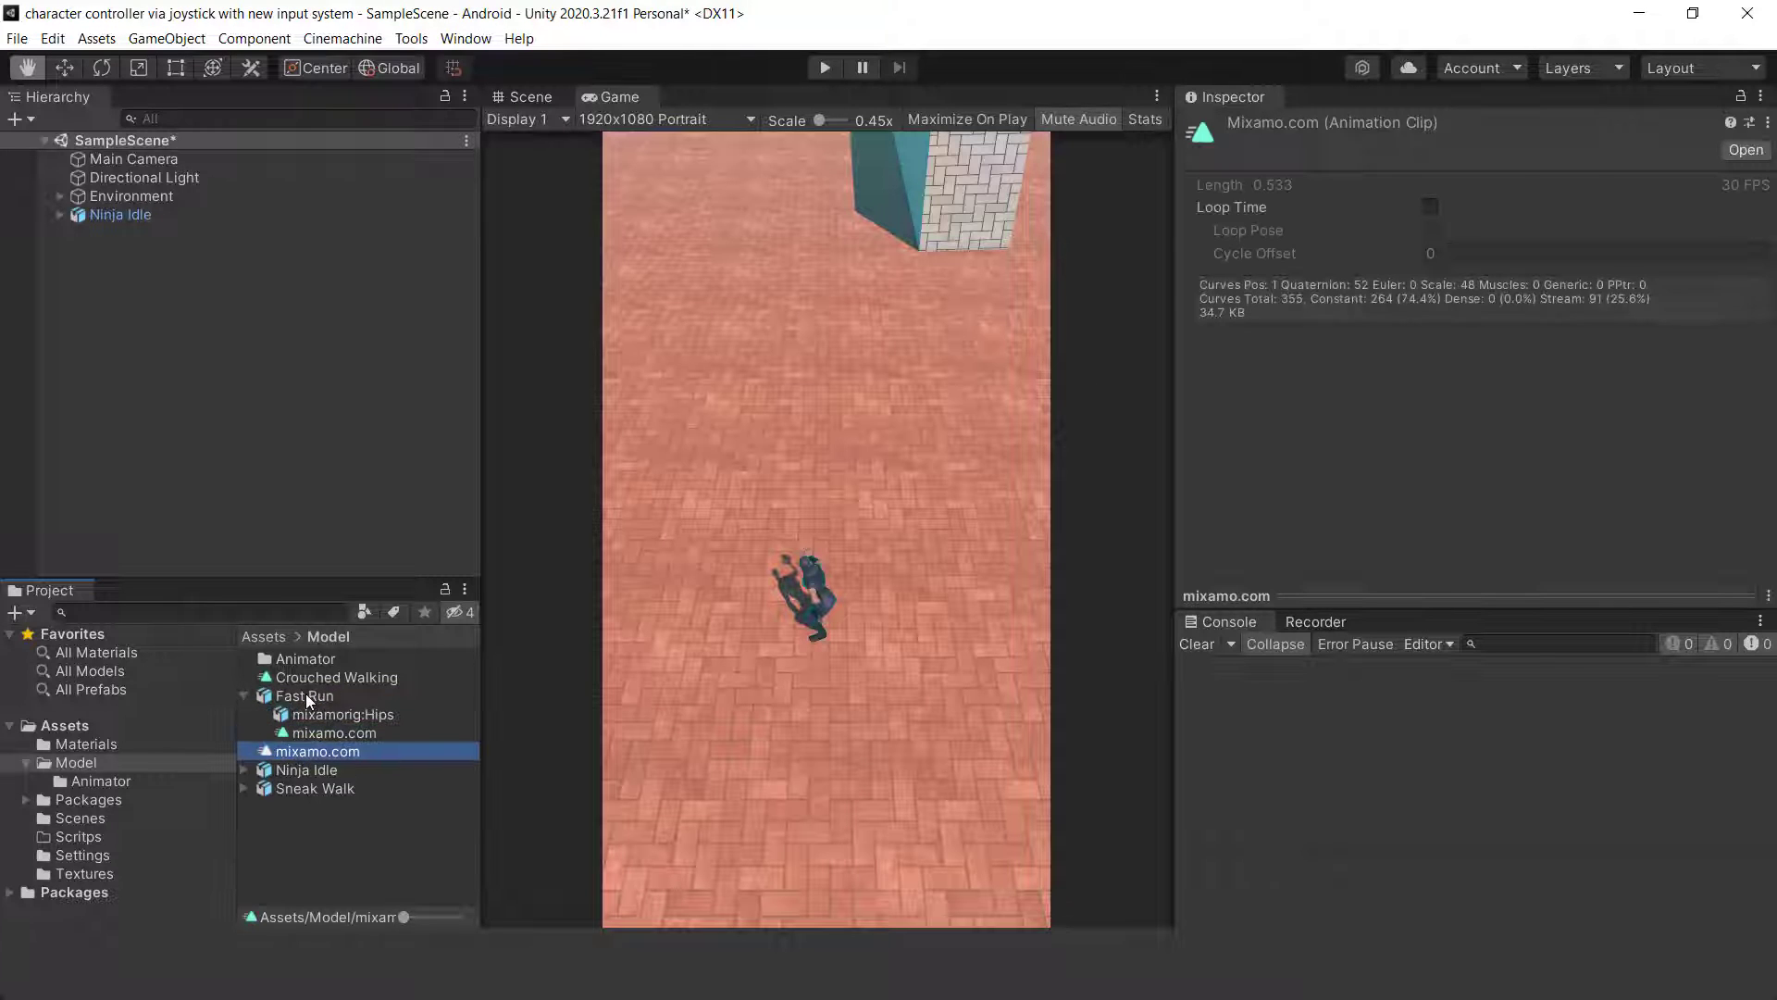
click(306, 695)
click(309, 751)
key(F2)
key(ctrl+v)
key(Return)
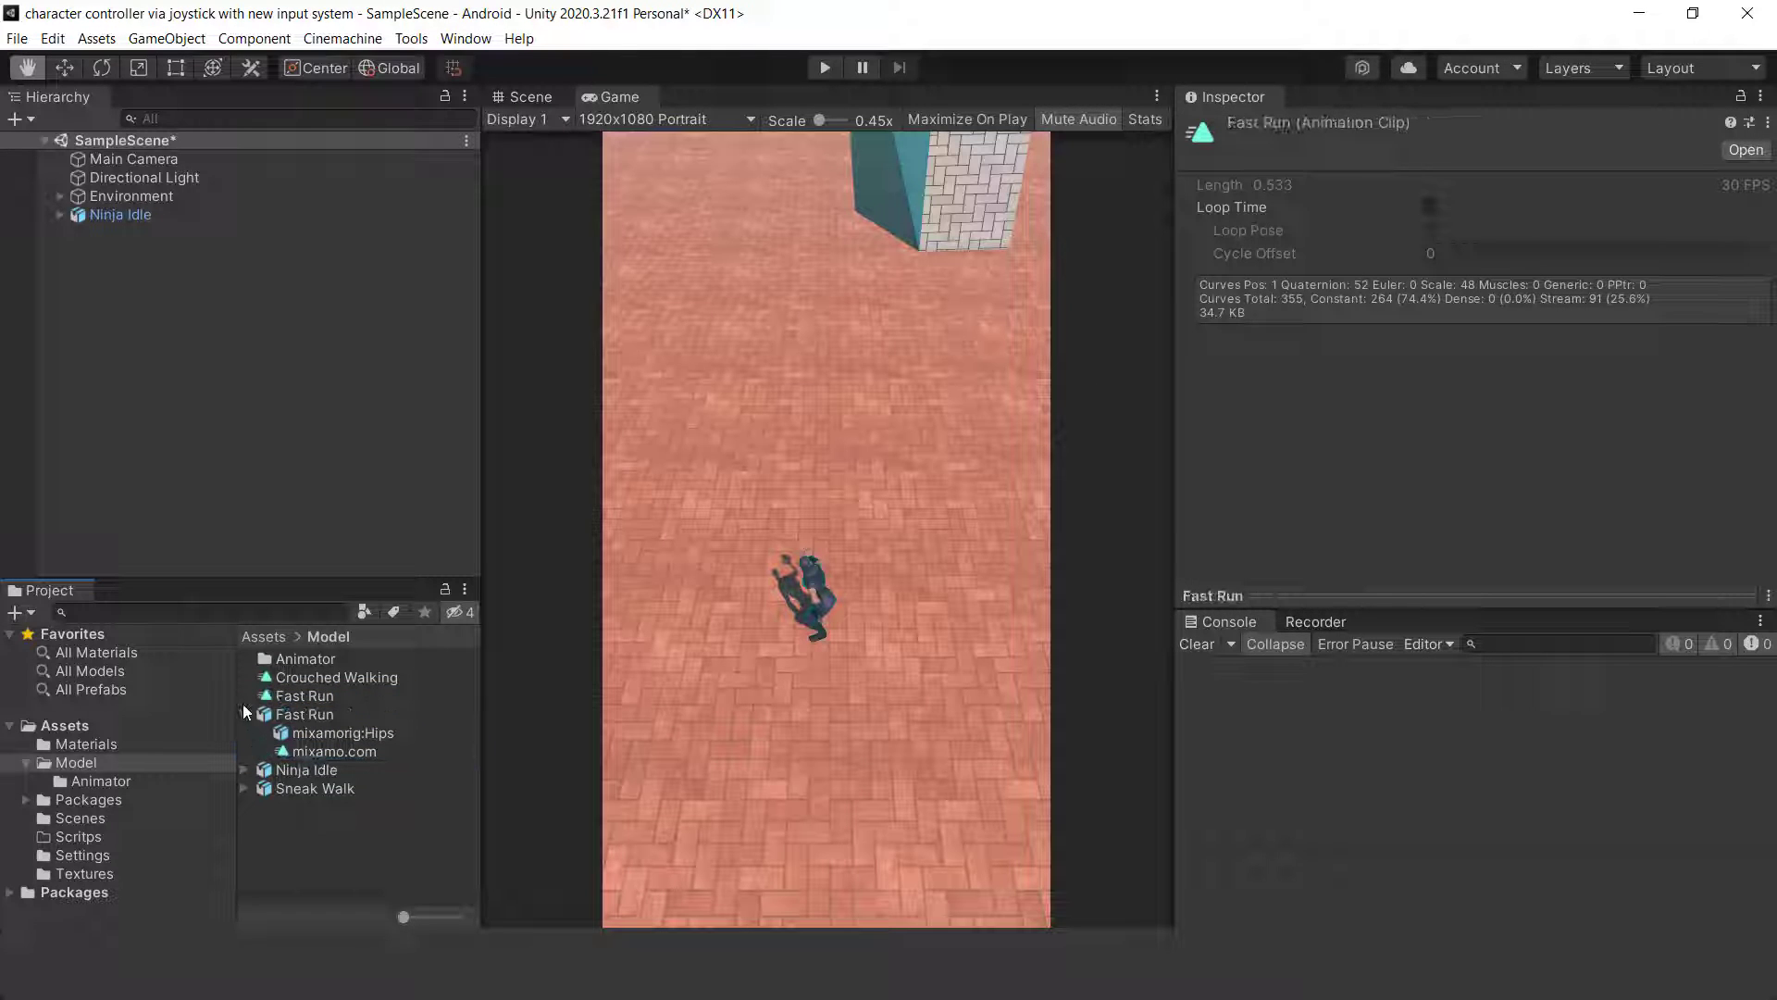
click(268, 717)
key(Delete)
key(Return)
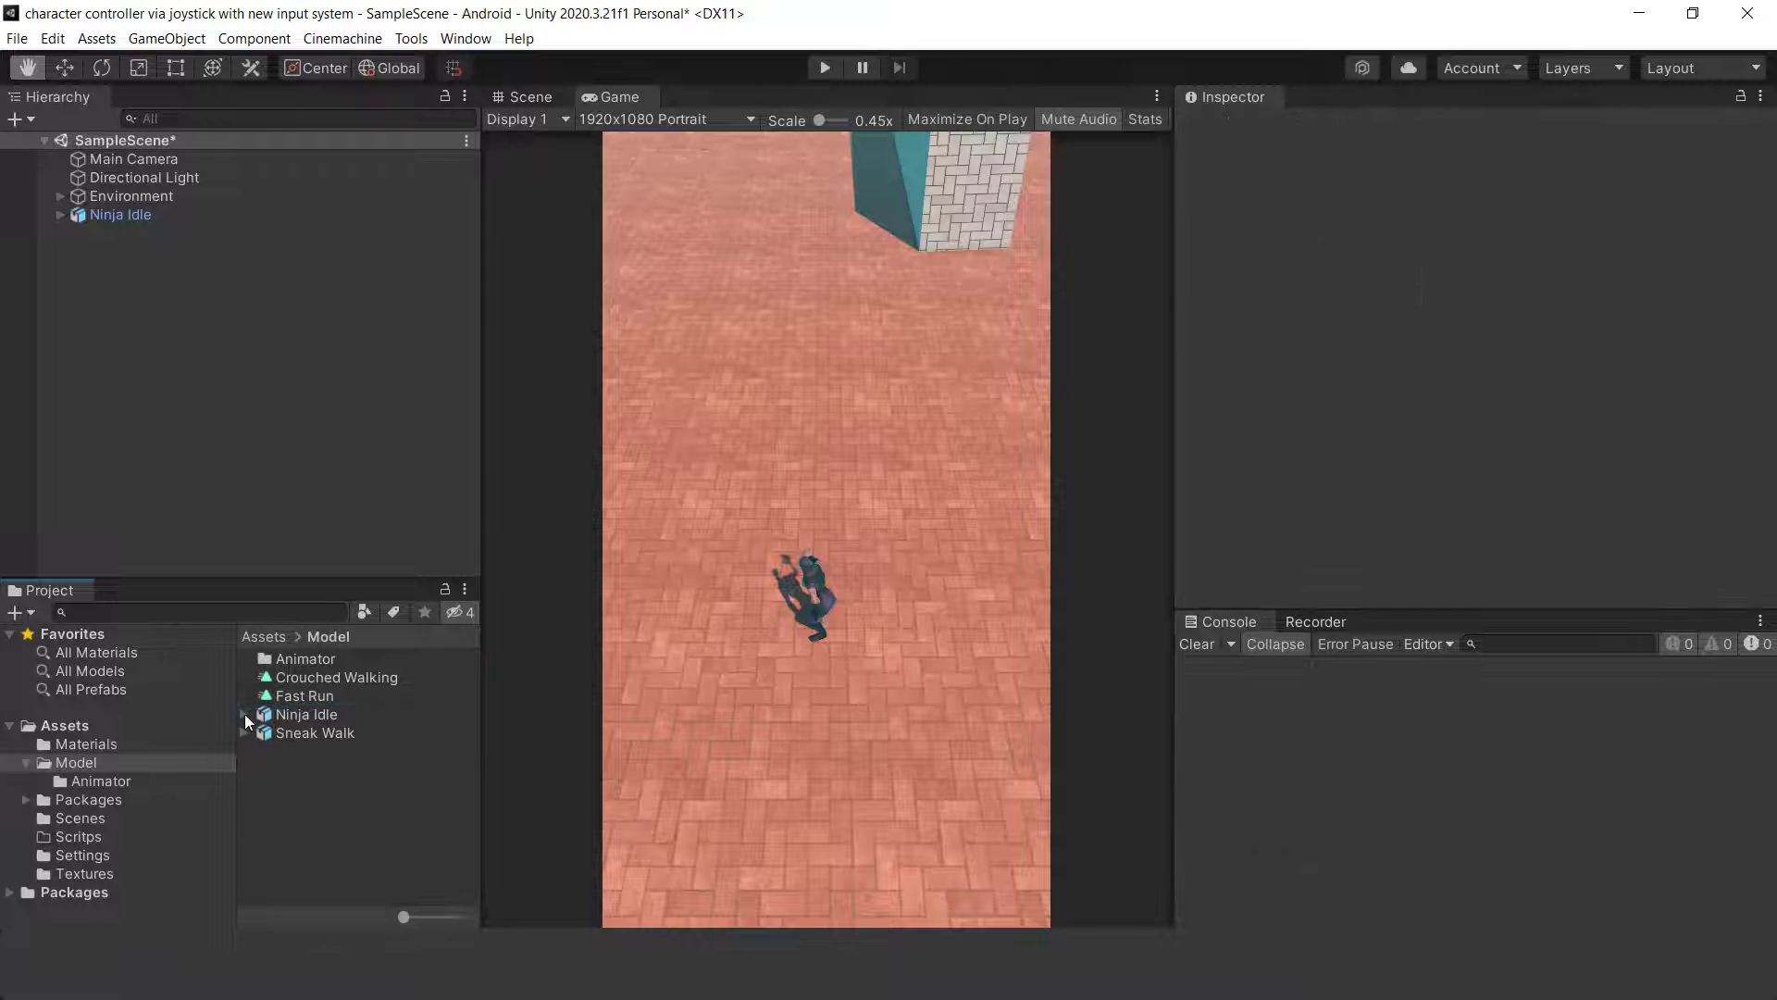
Extract Ninja Idle's animation clip and name it Idle.
click(244, 714)
click(334, 787)
key(ctrl+d)
click(245, 732)
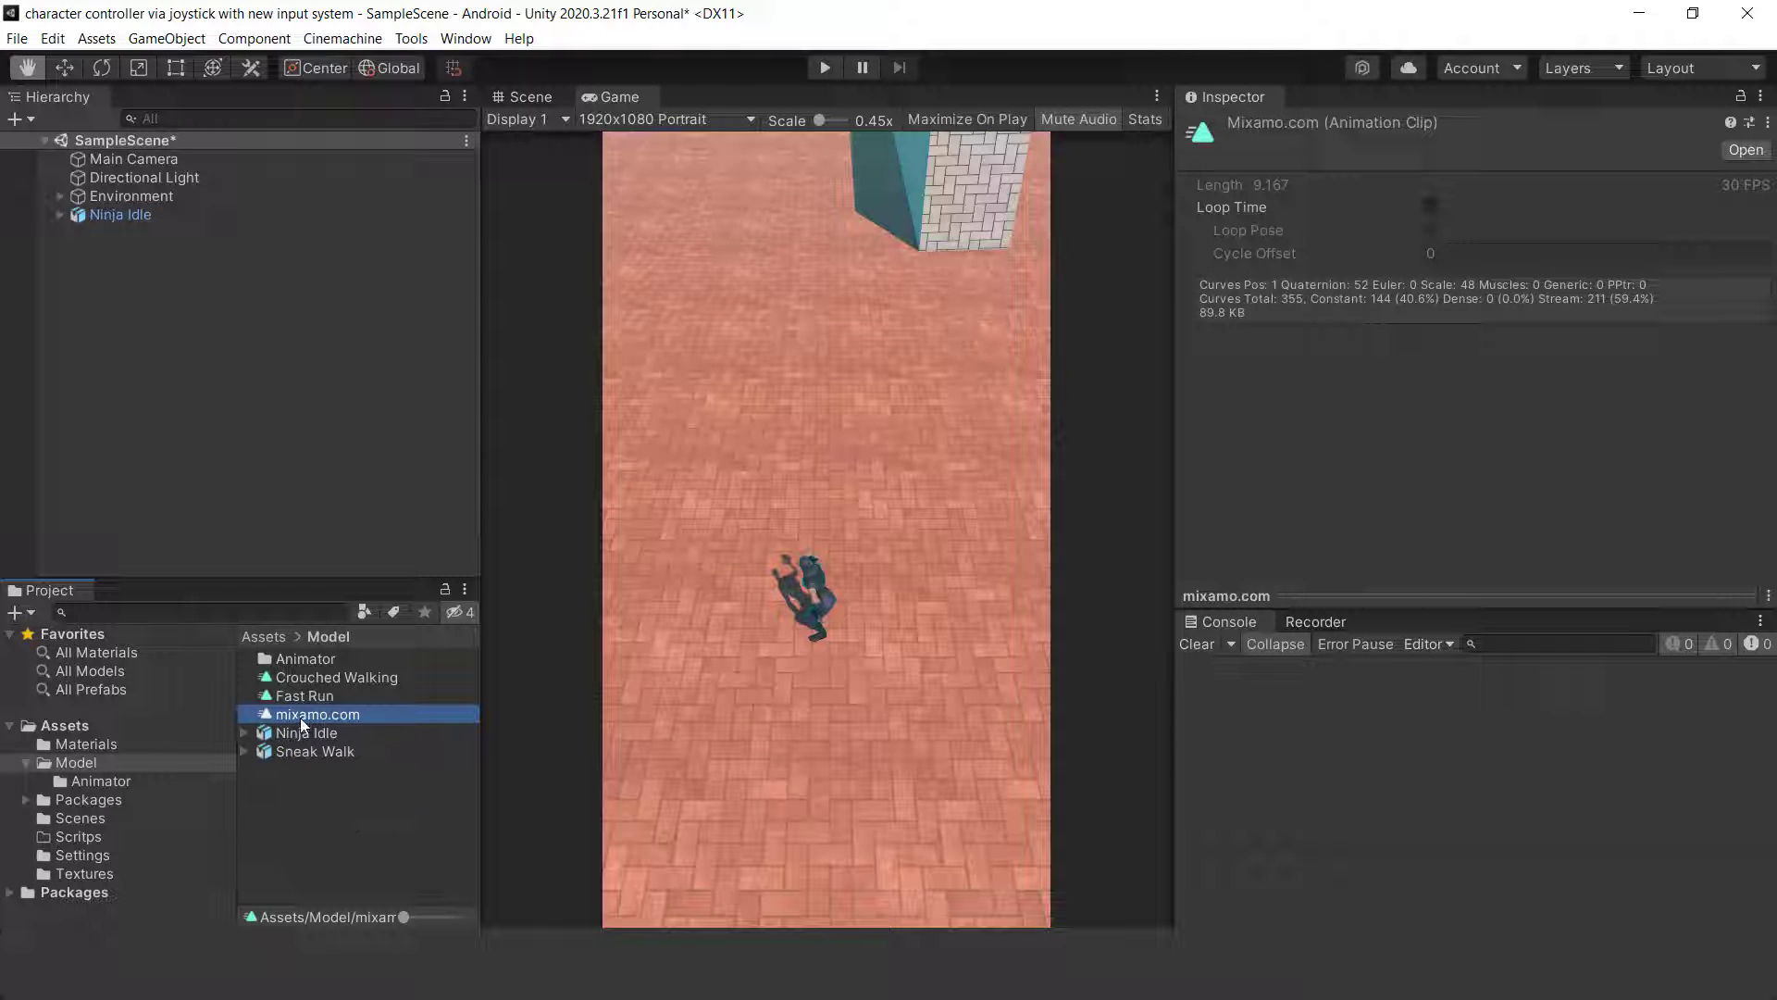
key(F2)
text(Idle)
key(Return)
Extract the Sneak Walk clip, rename it Sneak Walk, and delete its FBX model.
click(244, 751)
click(325, 791)
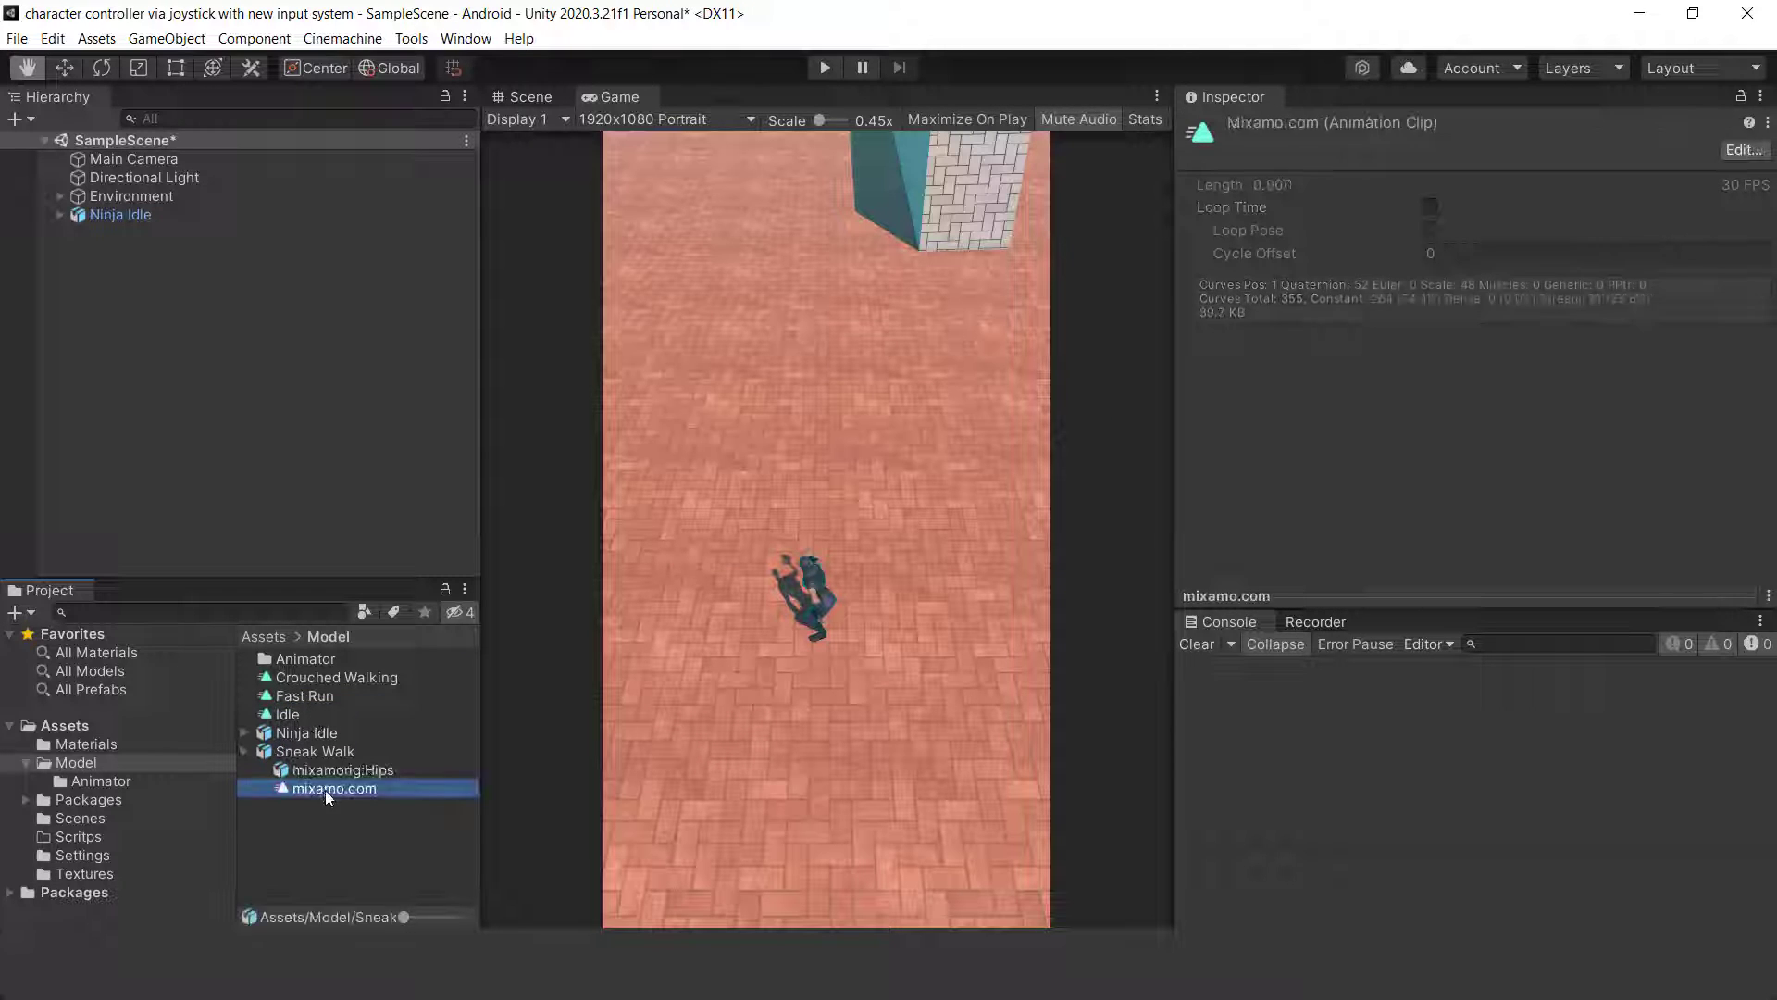
key(ctrl+d)
click(297, 772)
click(318, 732)
key(F2)
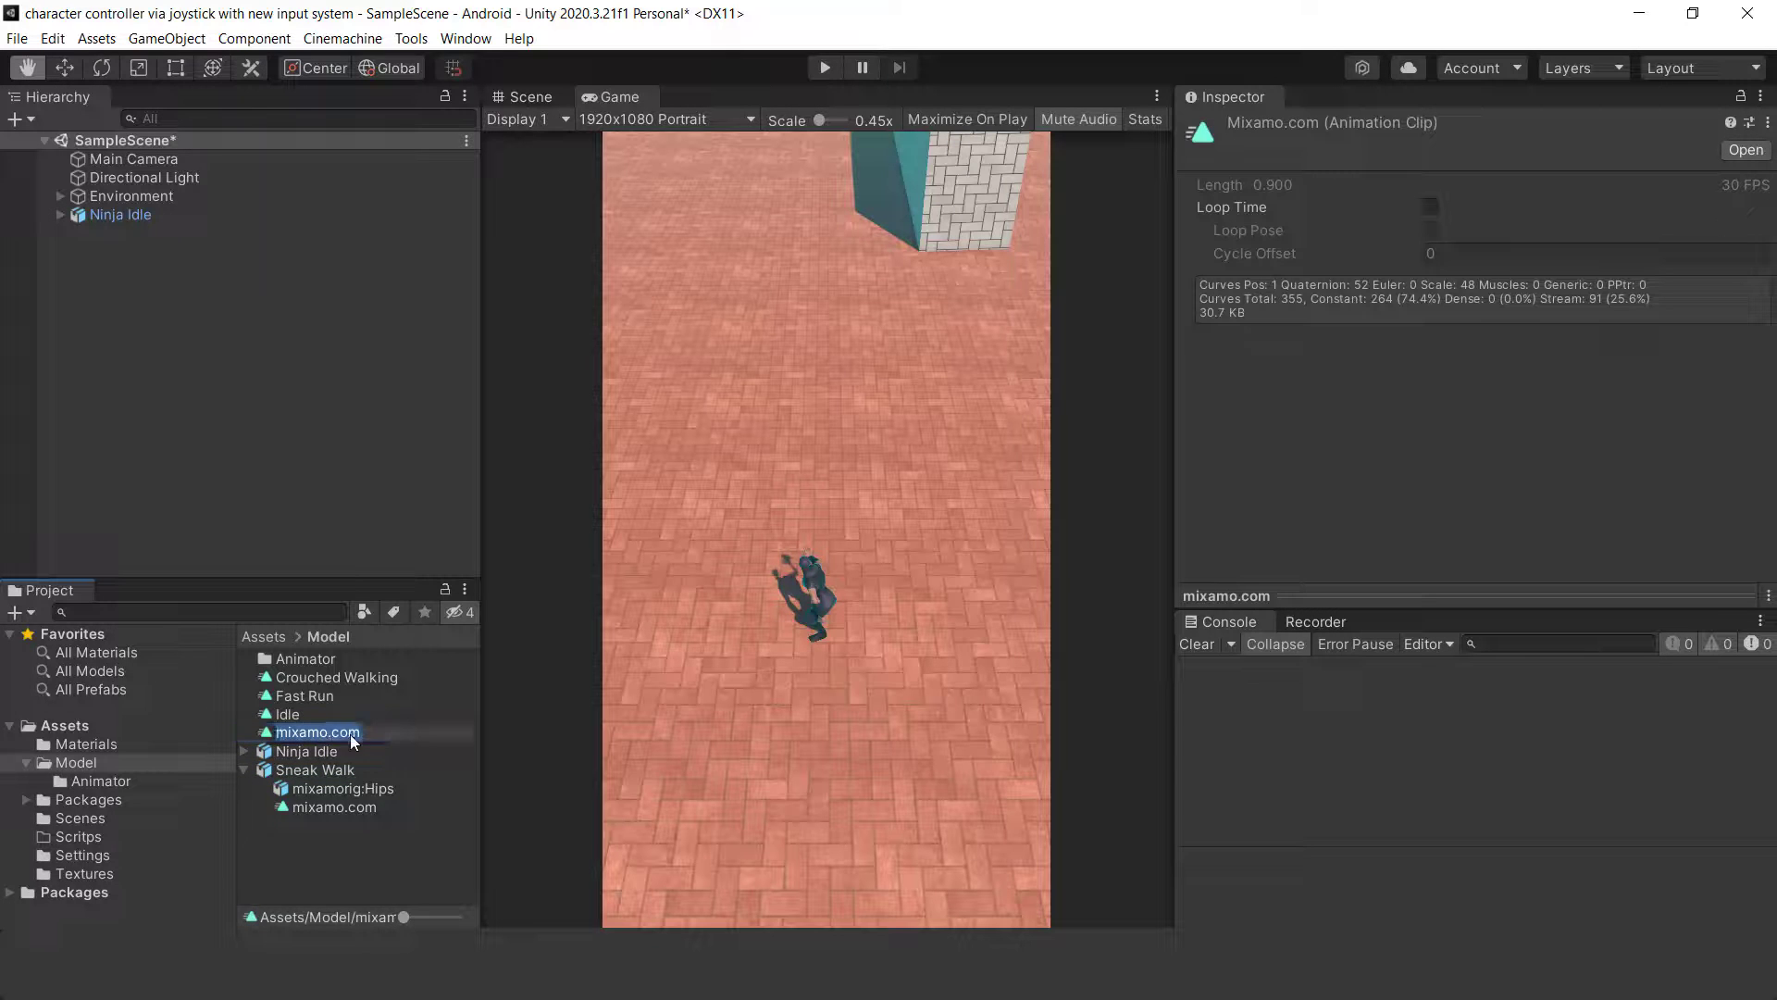
text(Sneak Walk)
key(Return)
click(244, 769)
click(278, 769)
key(Delete)
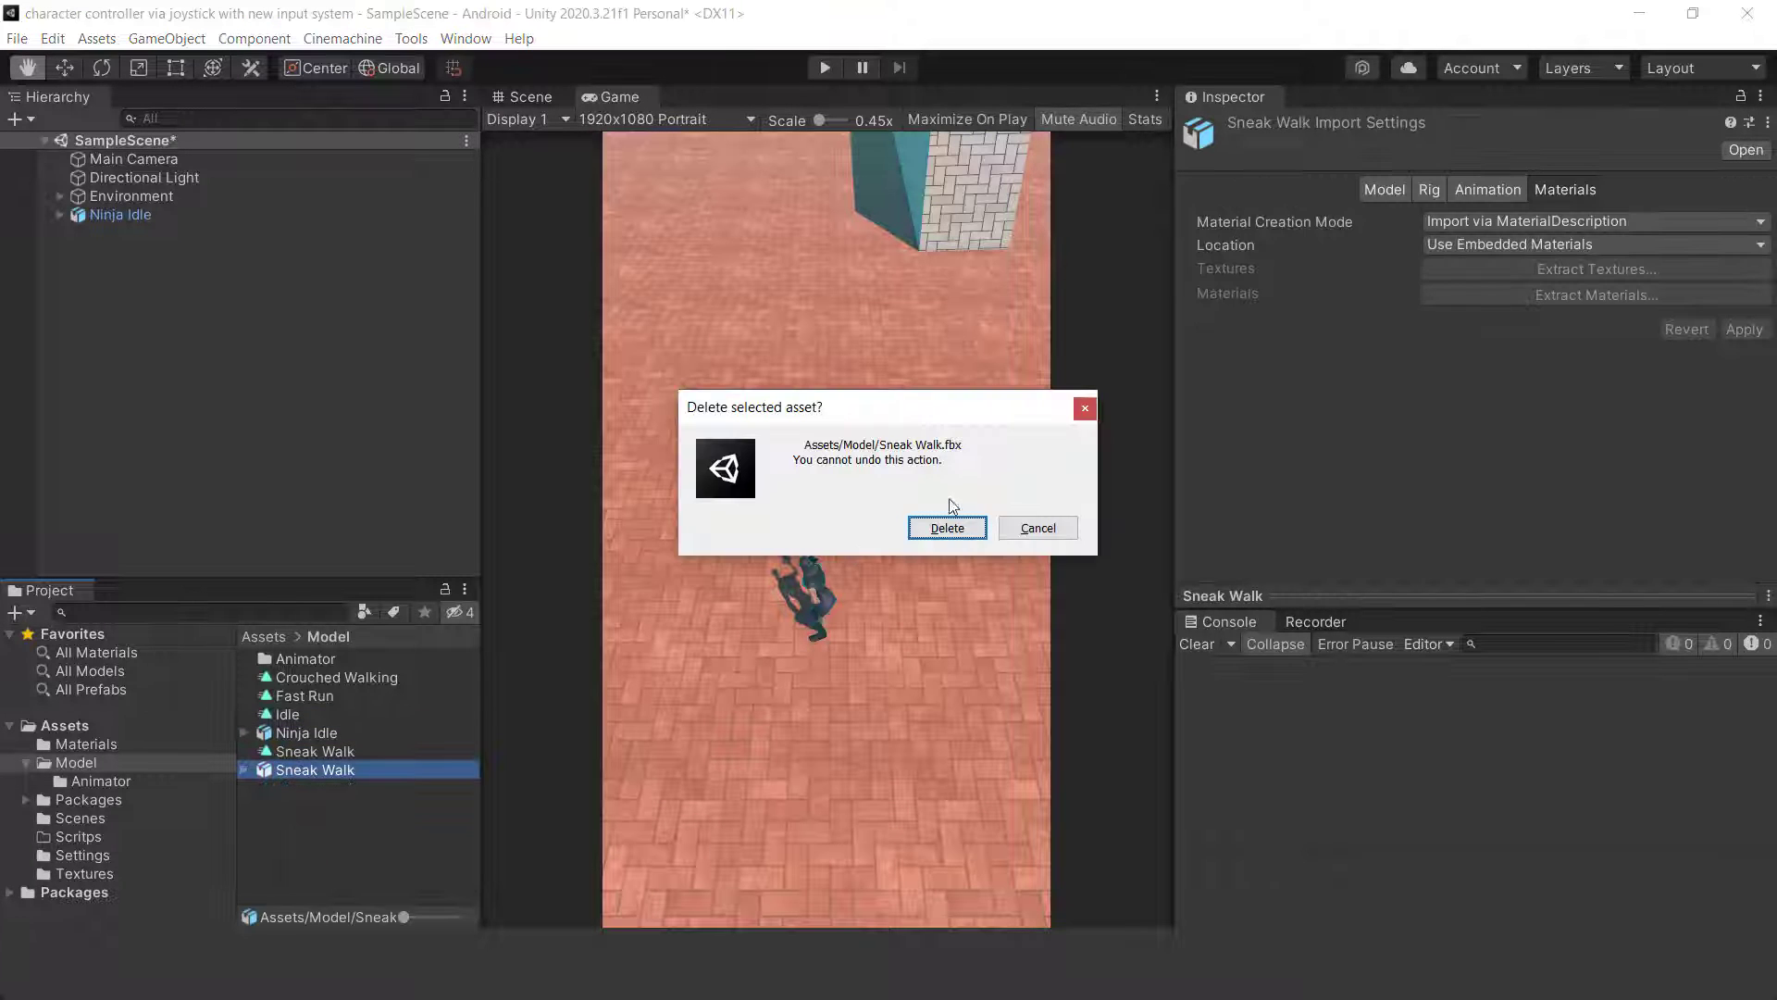
key(Return)
Create a folder named Animations inside Model.
right_click(285, 741)
mouse_move(519, 243)
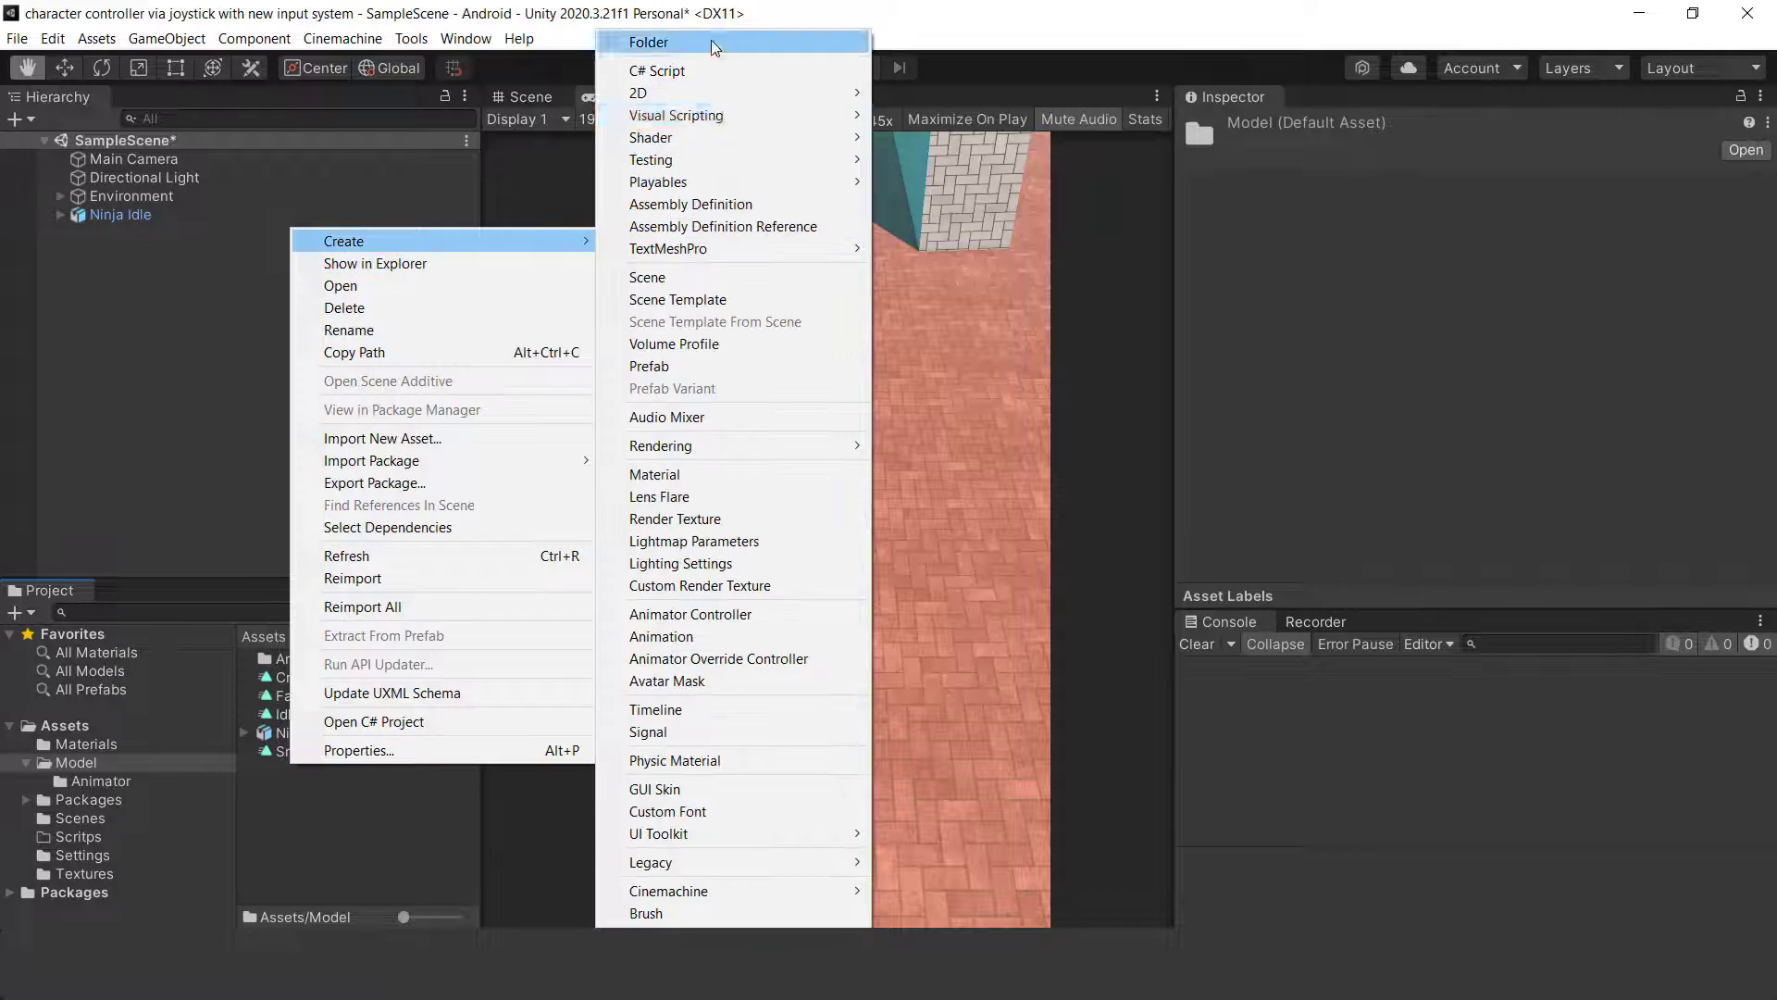
click(711, 41)
text(Animato)
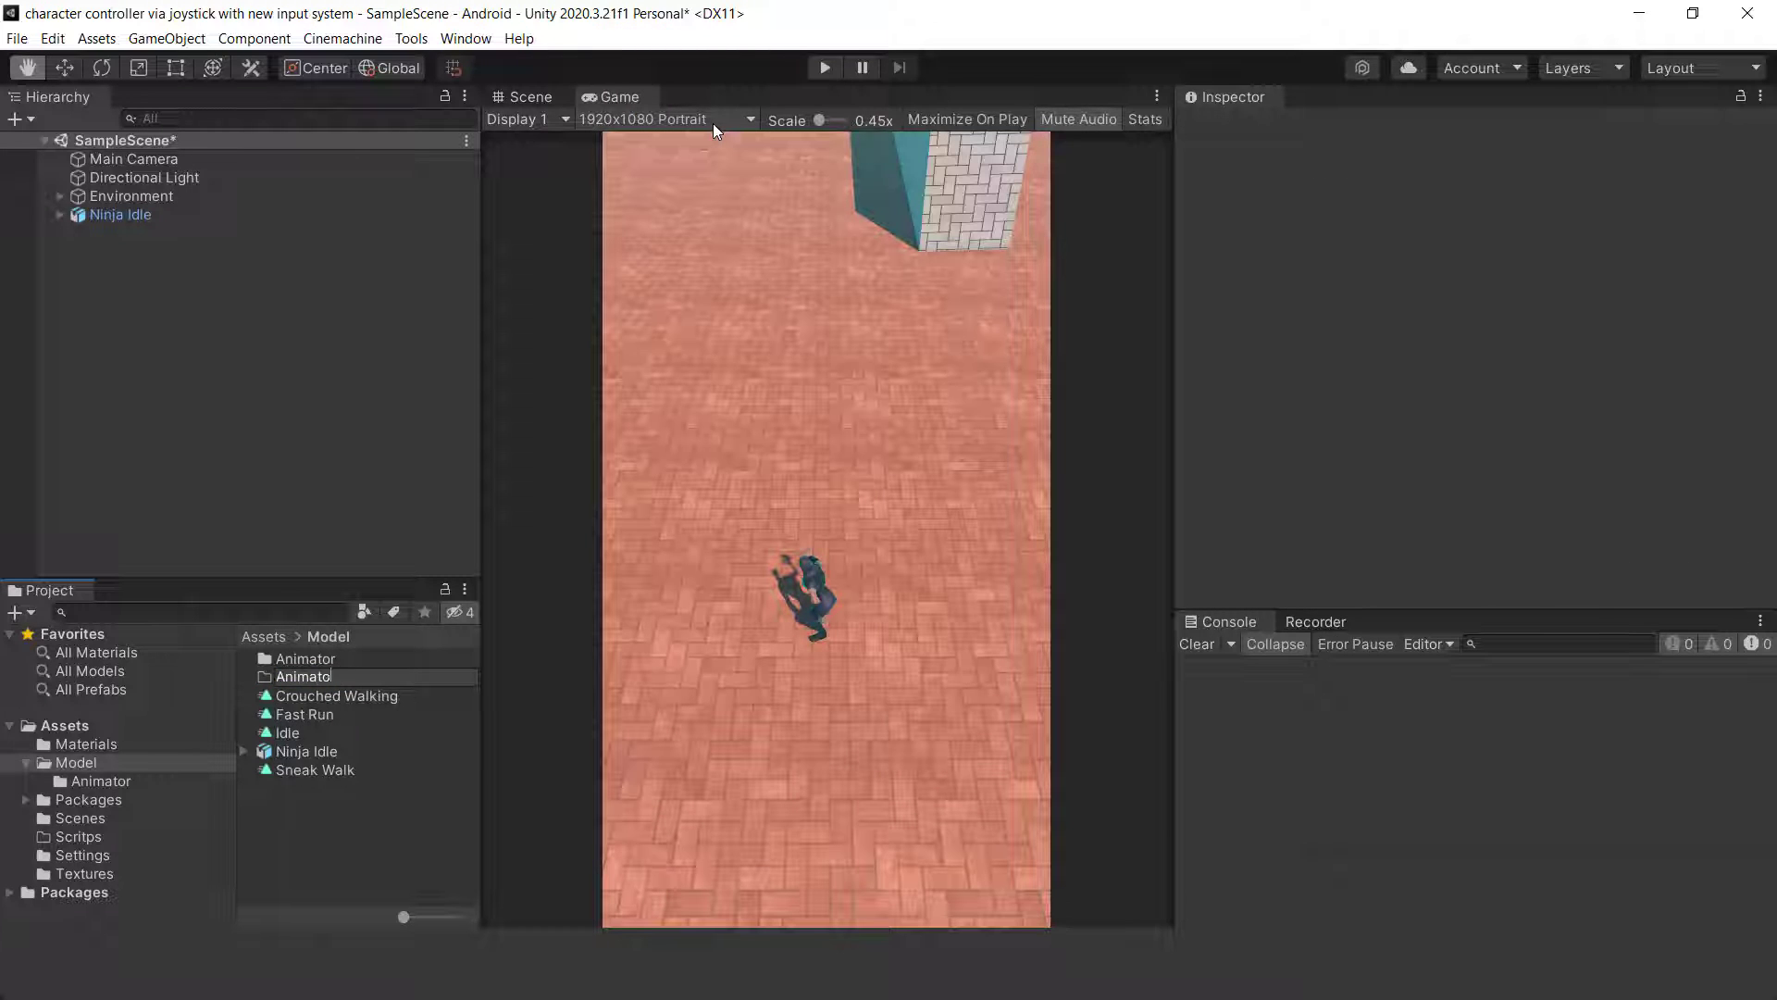
text(ions)
key(Return)
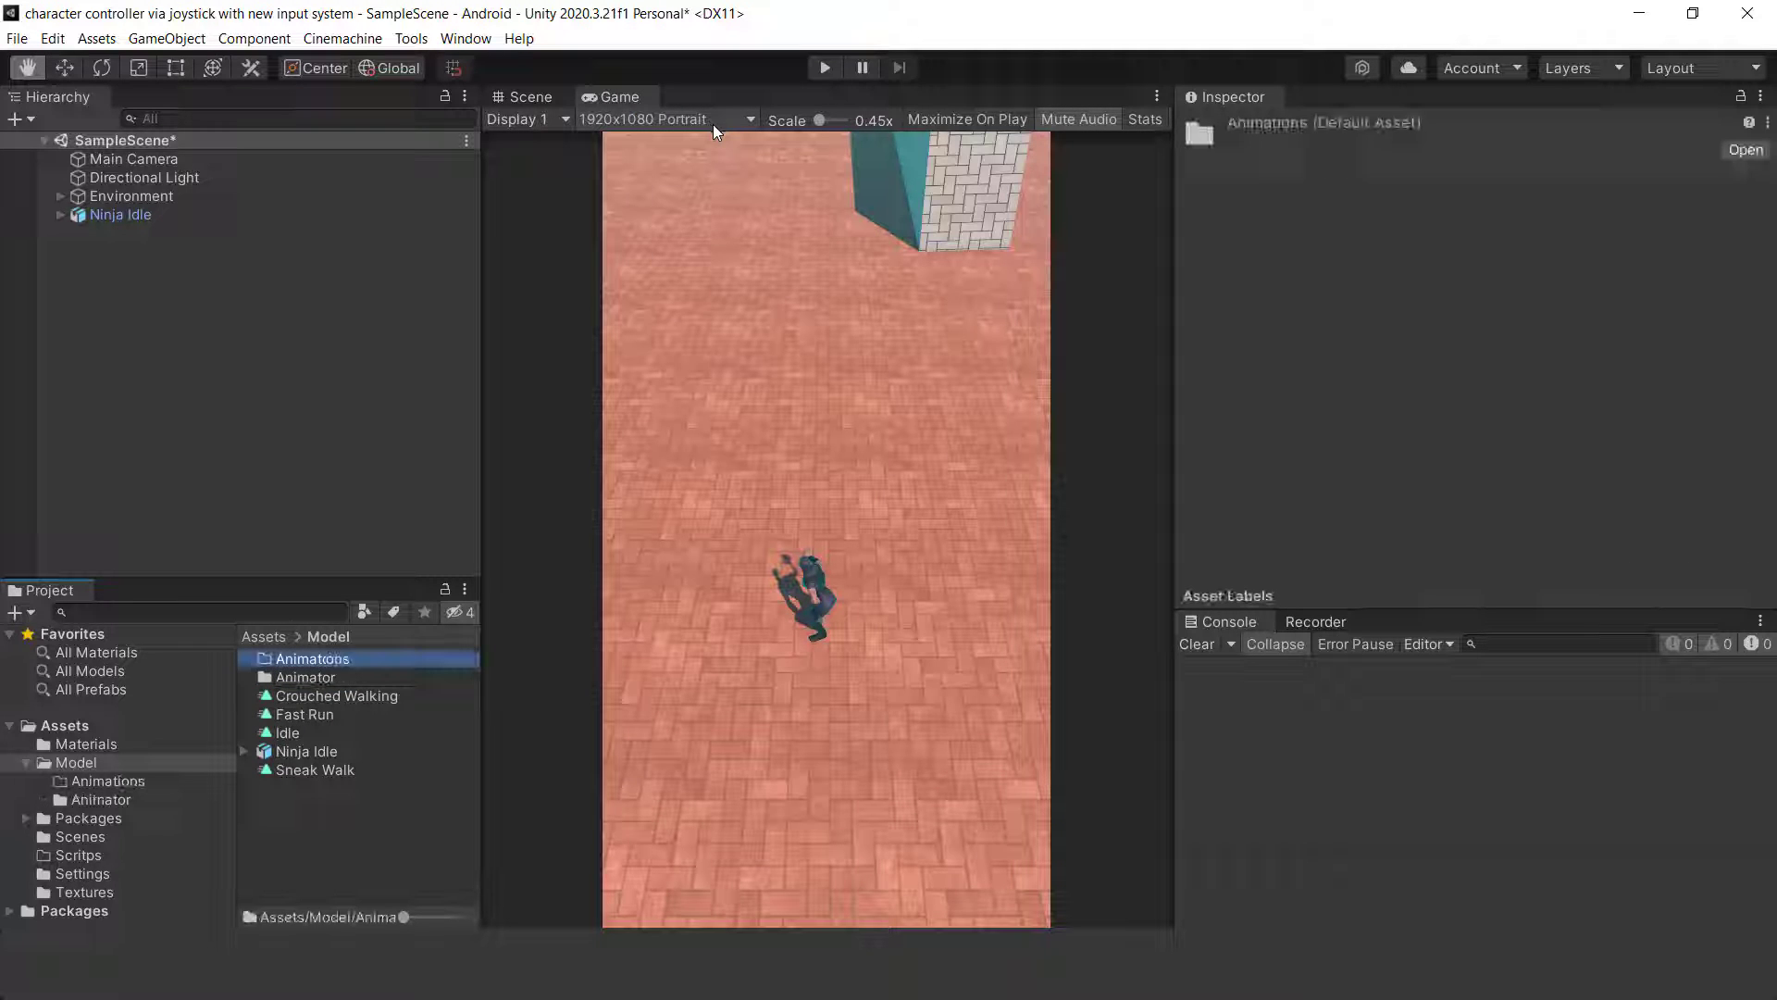
Move the Crouched Walking, Fast Run, Idle and Sneak Walk clips into Animations.
click(346, 796)
click(308, 700)
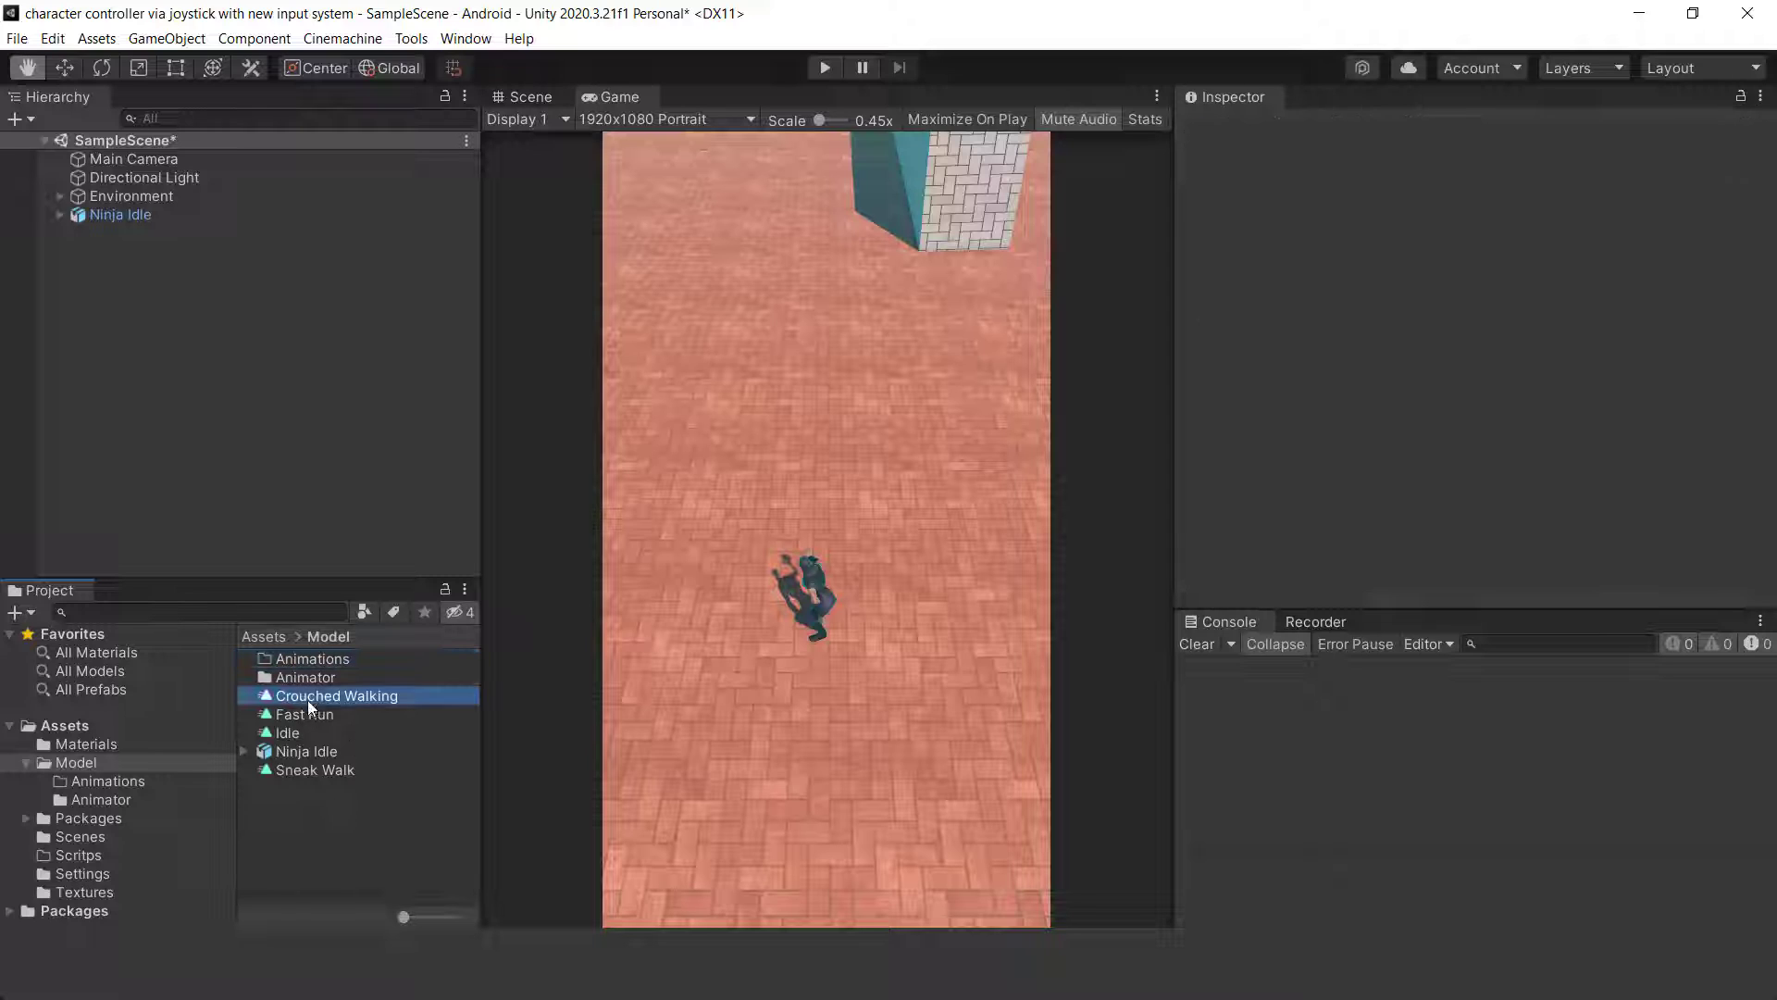
ctrl+click(301, 714)
ctrl+click(297, 748)
ctrl+click(297, 748)
ctrl+click(290, 732)
ctrl+click(292, 767)
drag(291, 767, 328, 658)
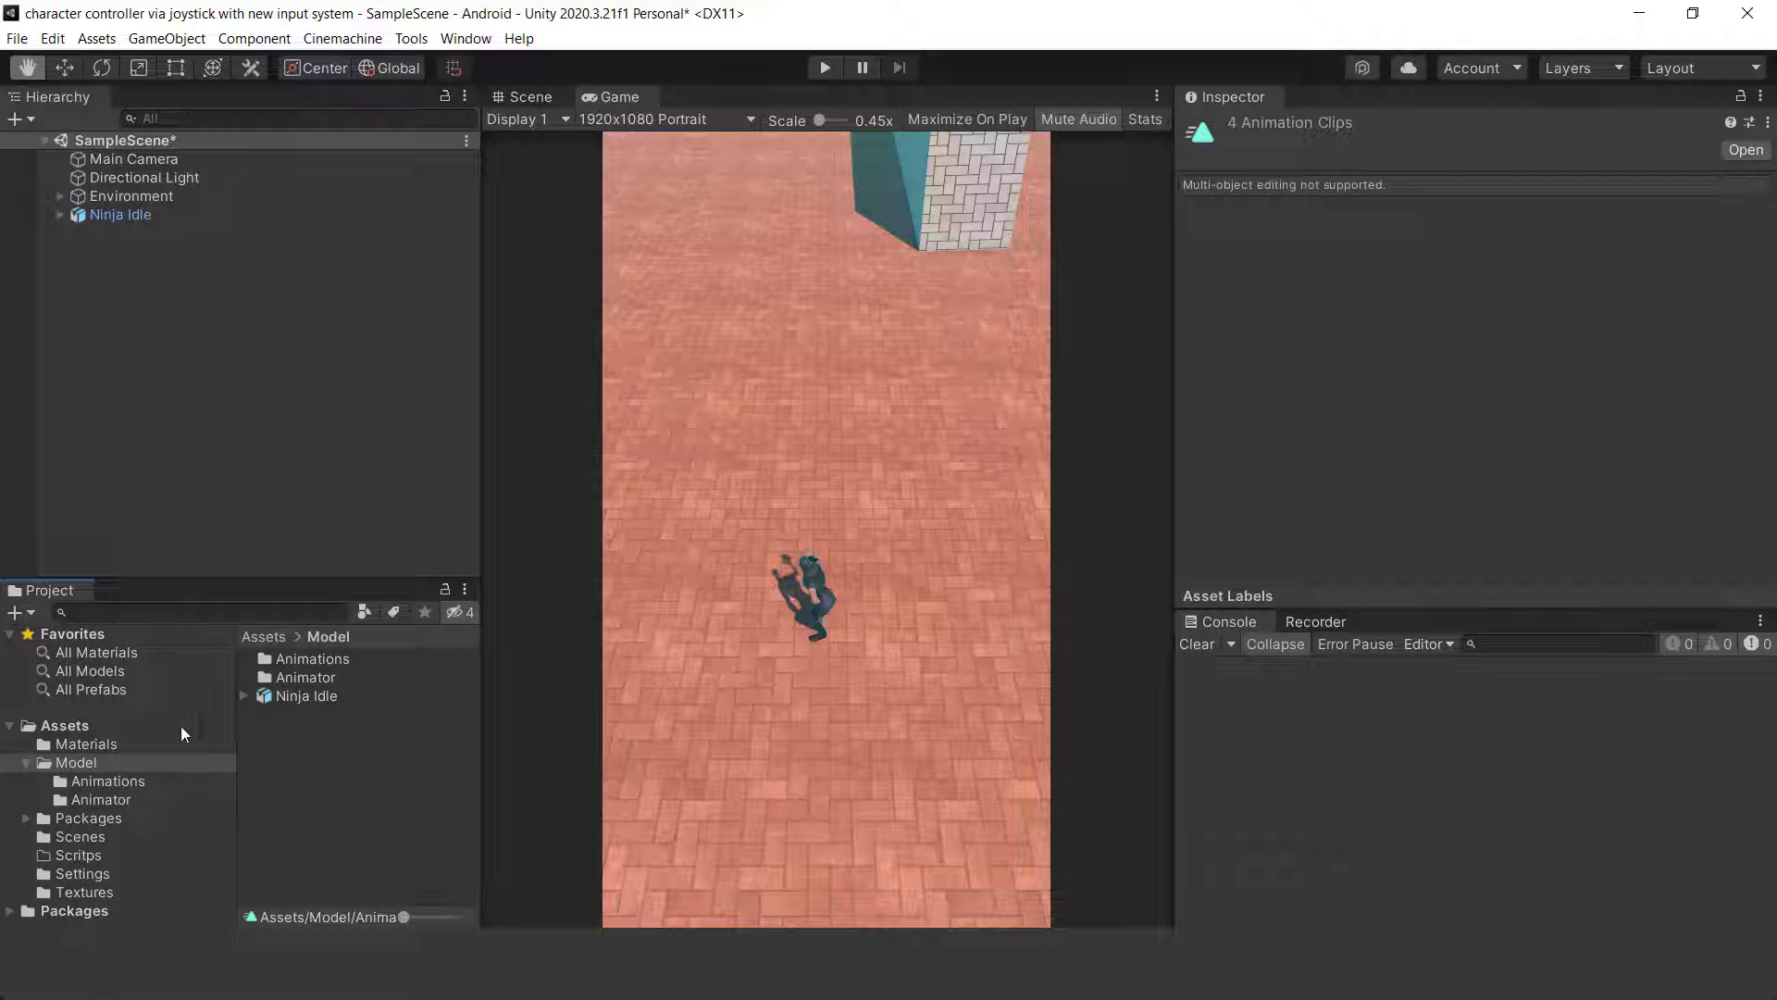
click(26, 762)
Assign the Ninja animator controller to Ninja Idle and open its state graph.
click(123, 219)
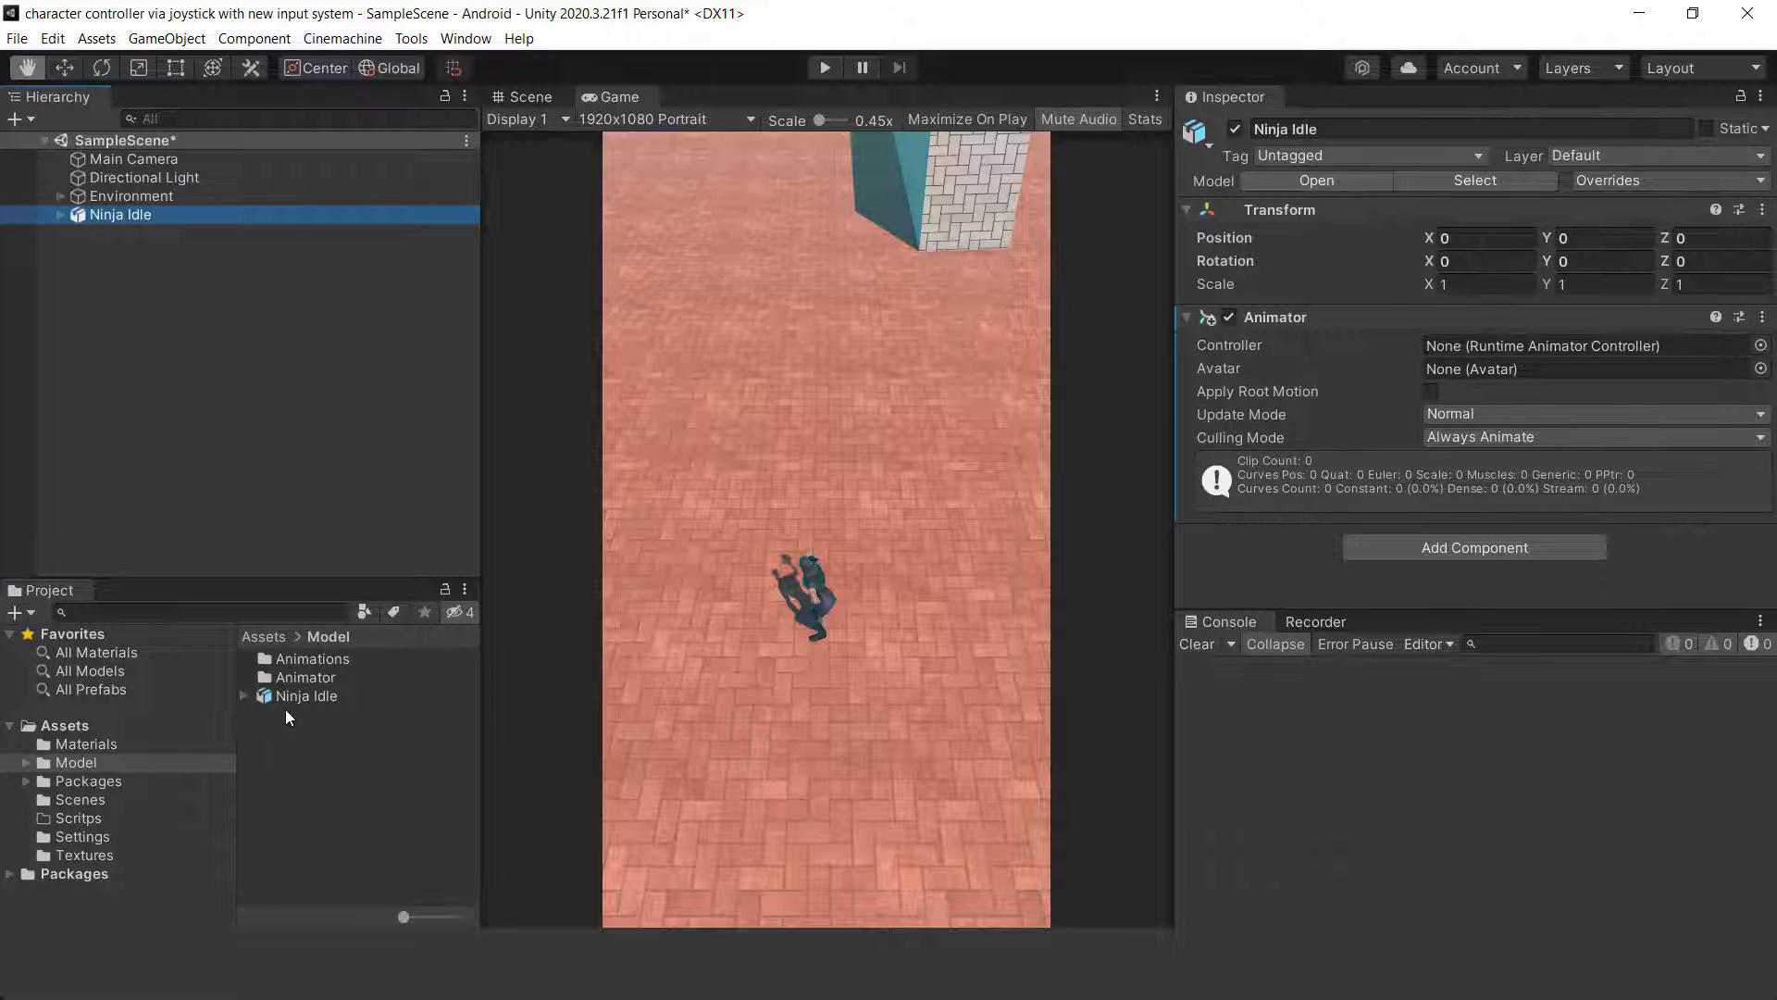
click(1760, 345)
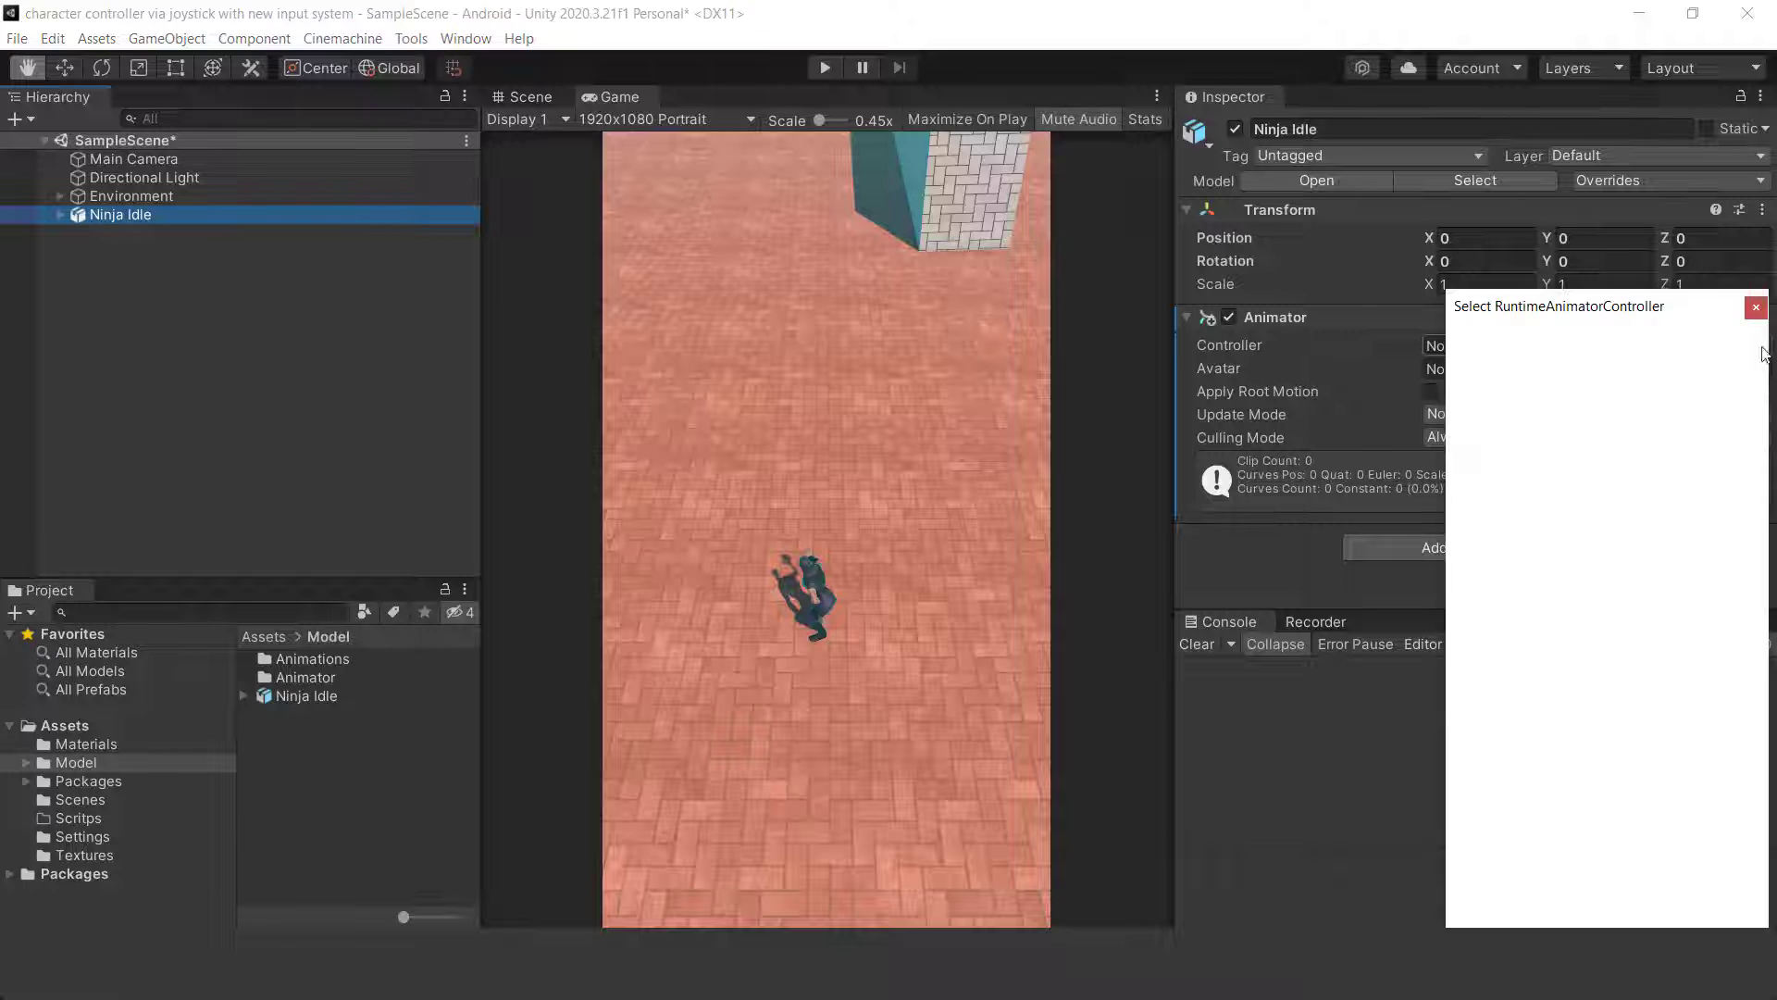
double_click(1504, 400)
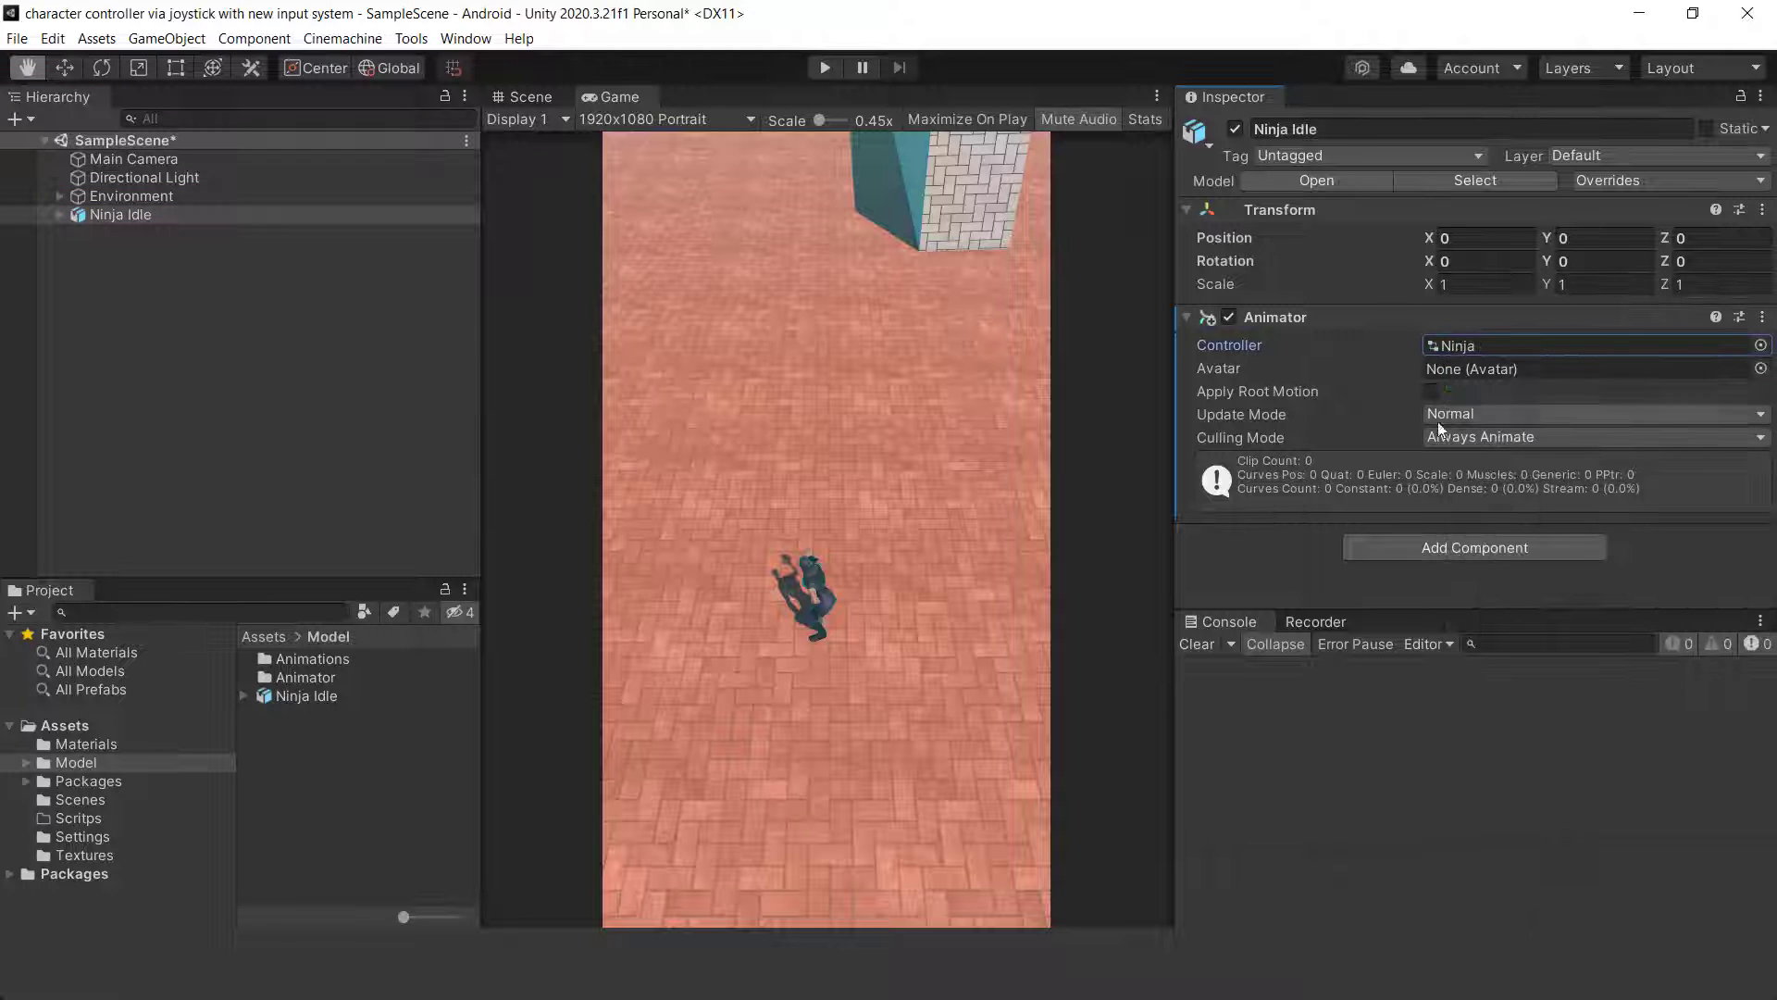
double_click(1458, 347)
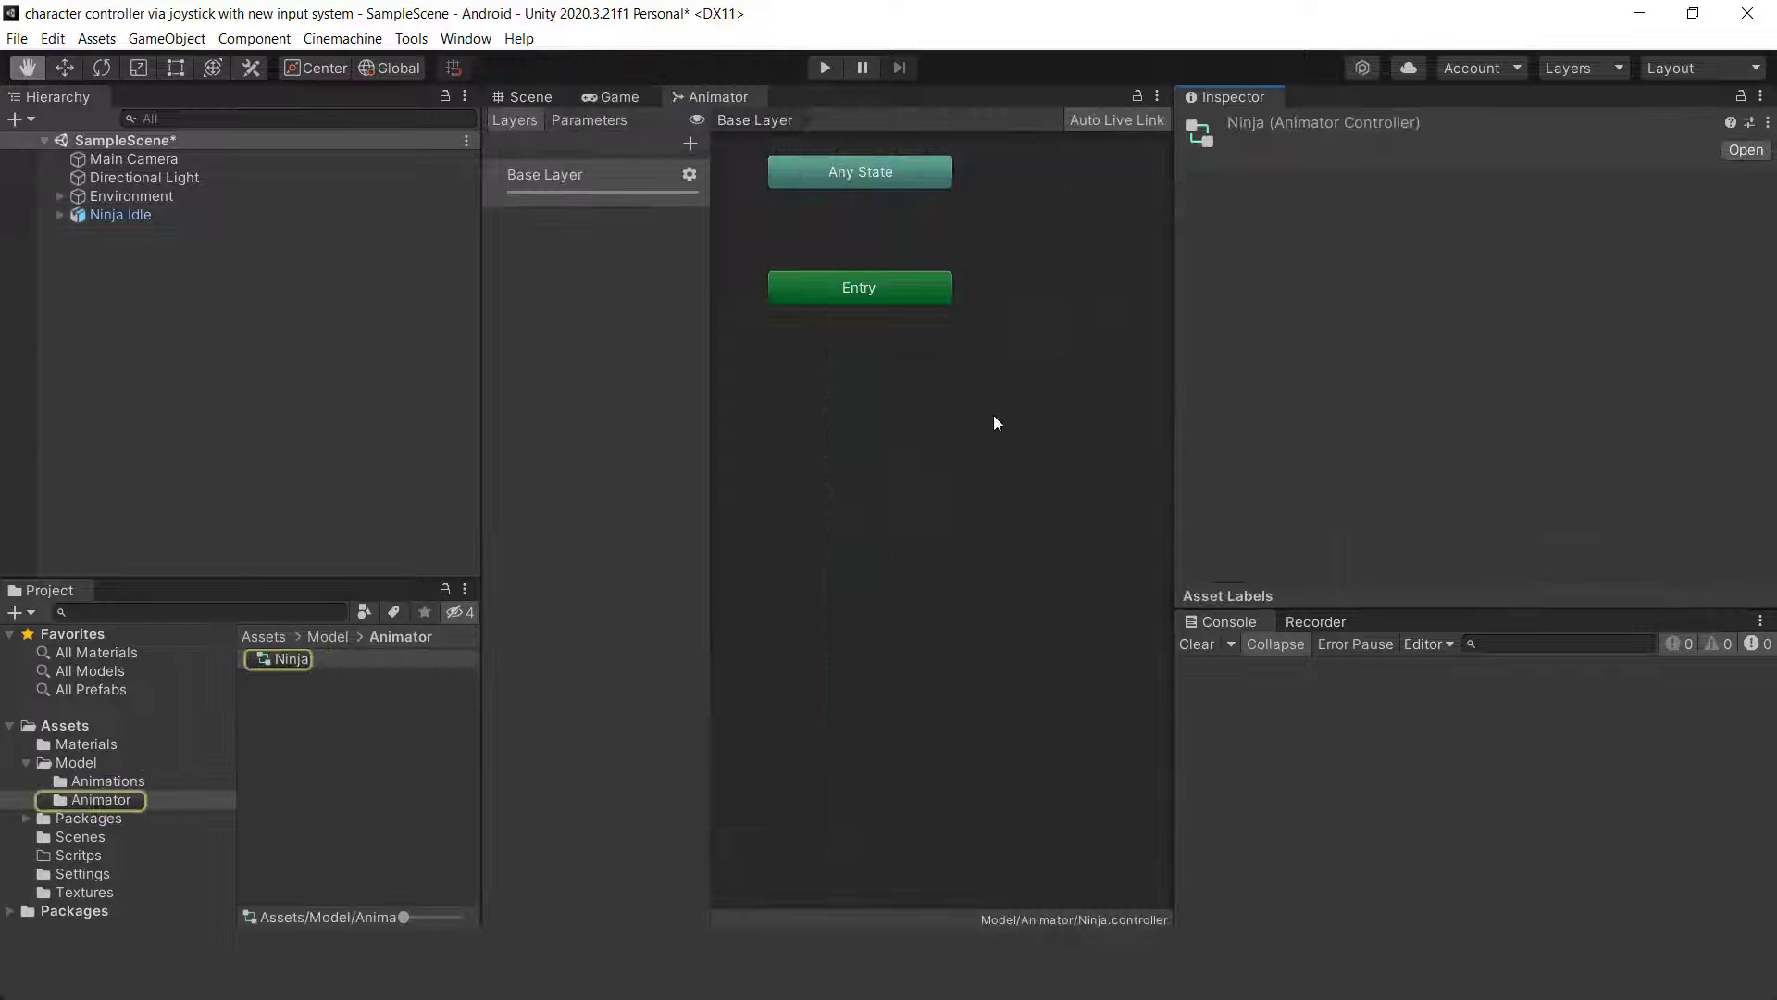
Create a new Blend Tree state, name it Ninja Anims, and open it.
right_click(846, 379)
mouse_move(930, 389)
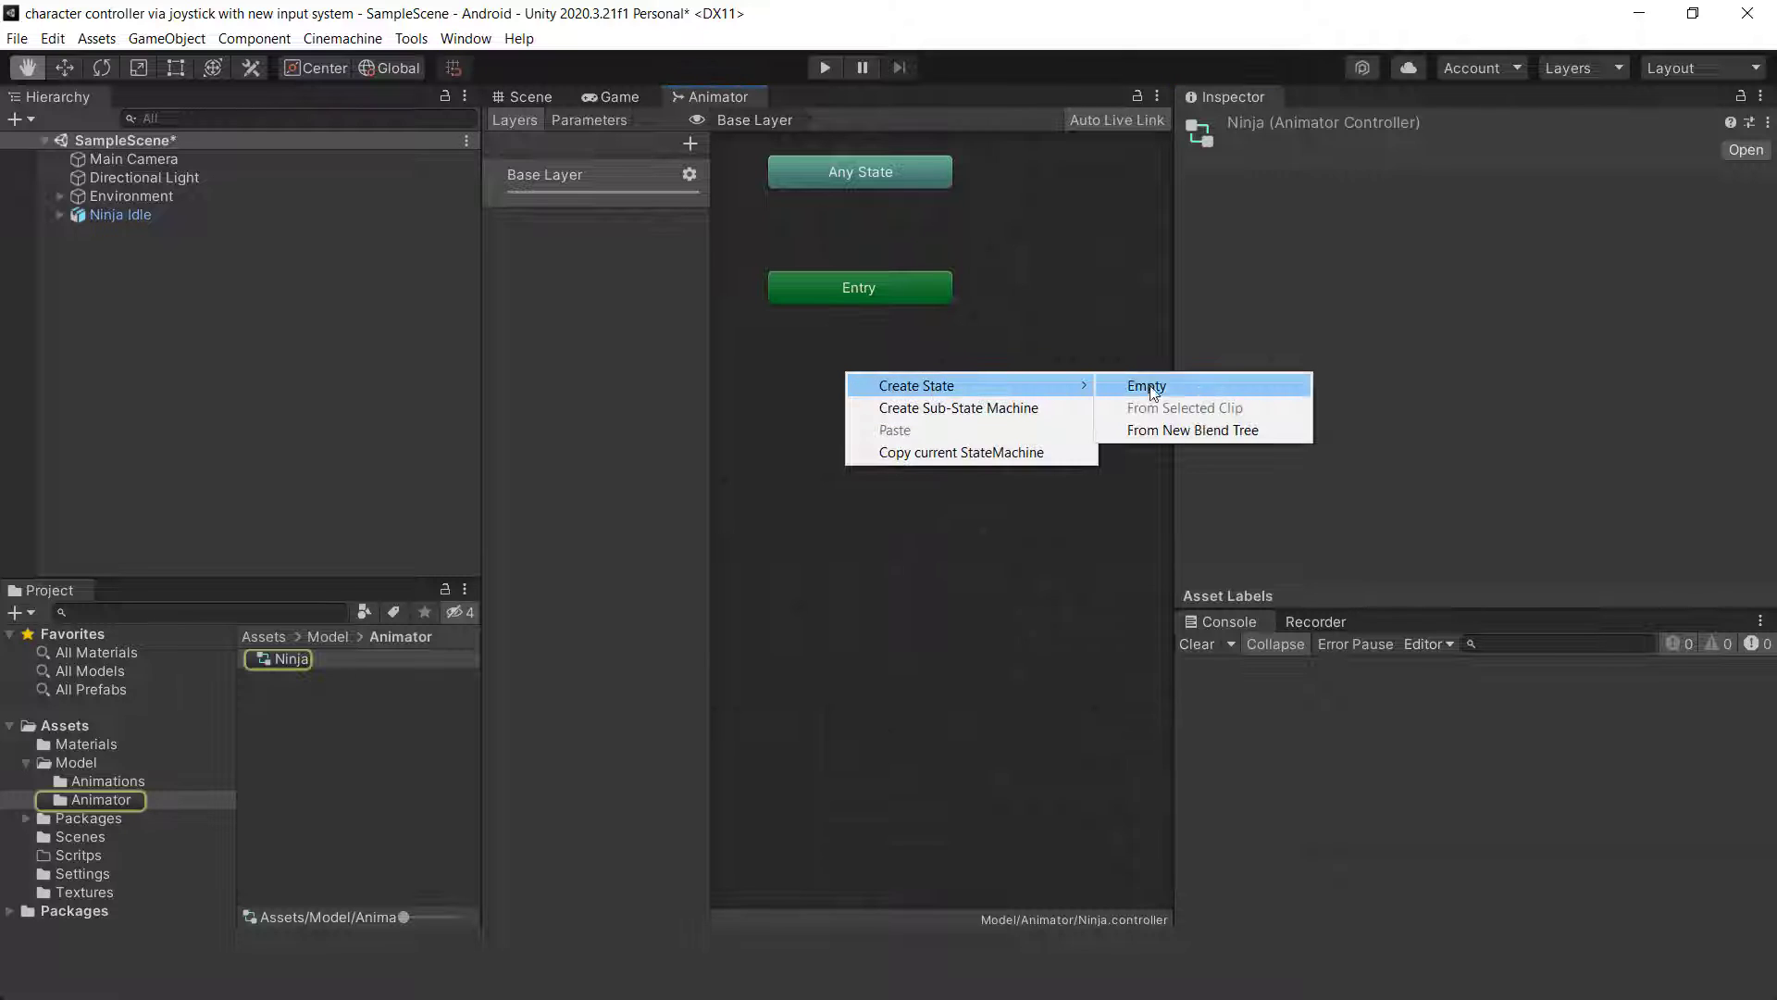
click(1204, 429)
drag(863, 400, 840, 400)
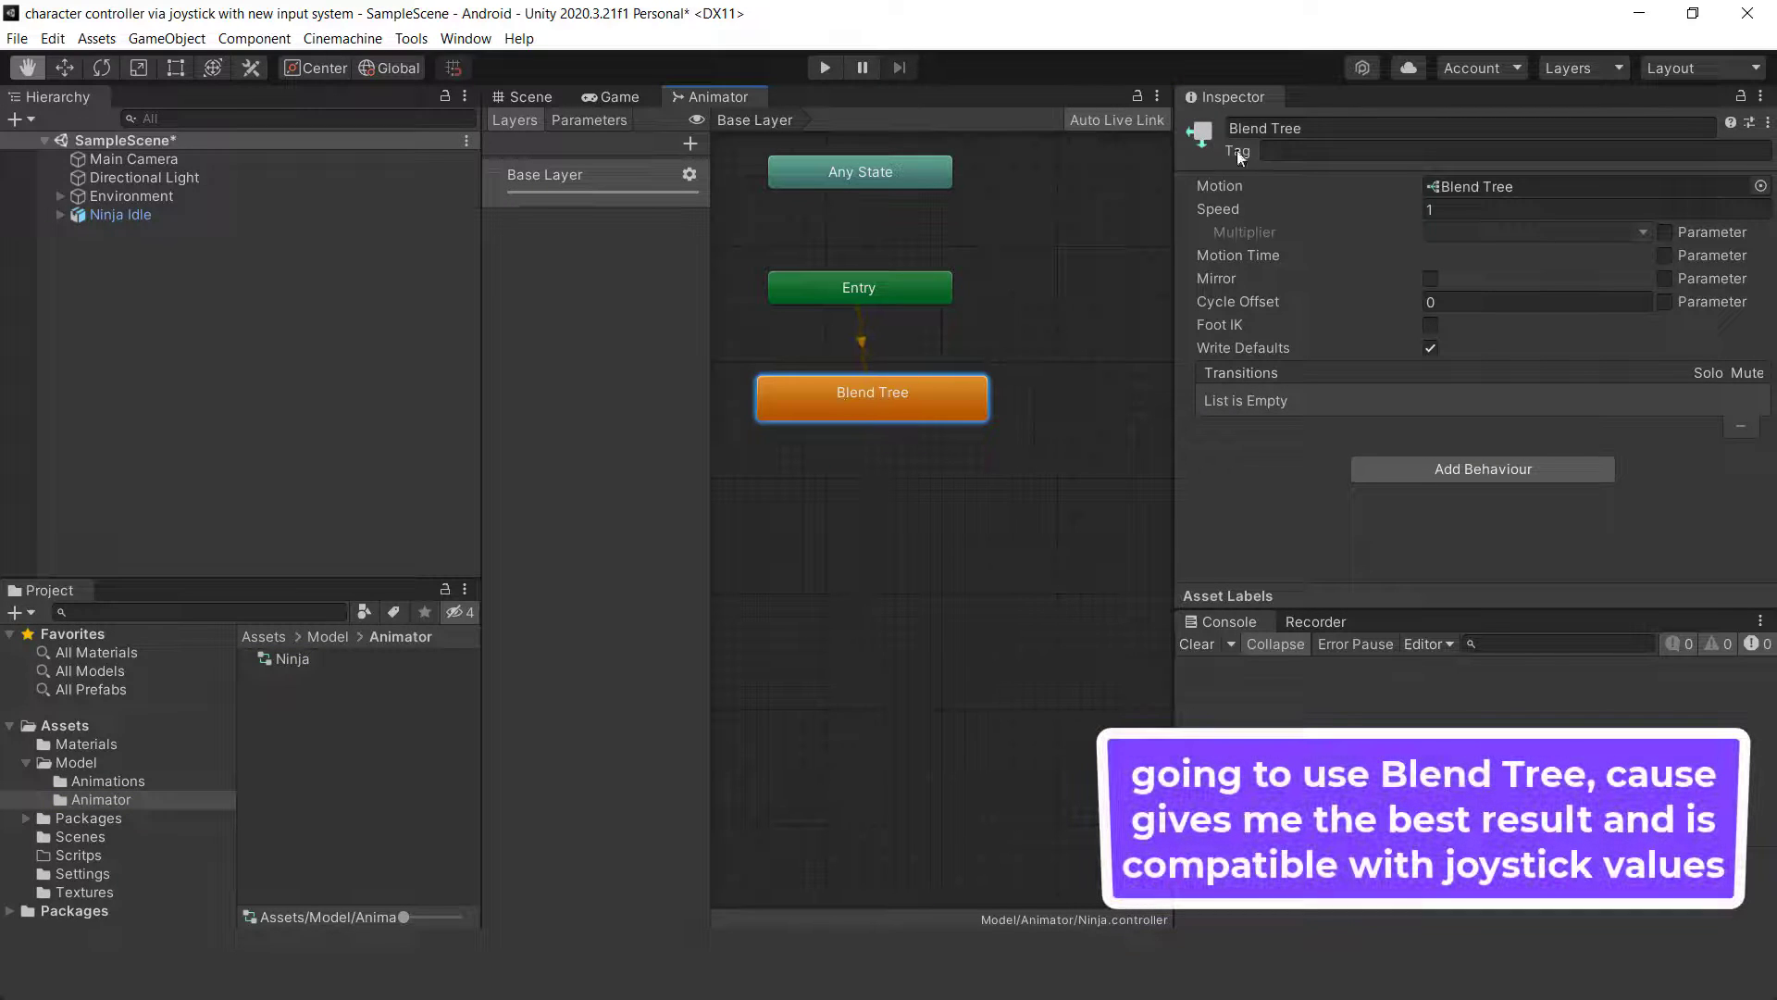
click(1339, 130)
text(Ninja Am)
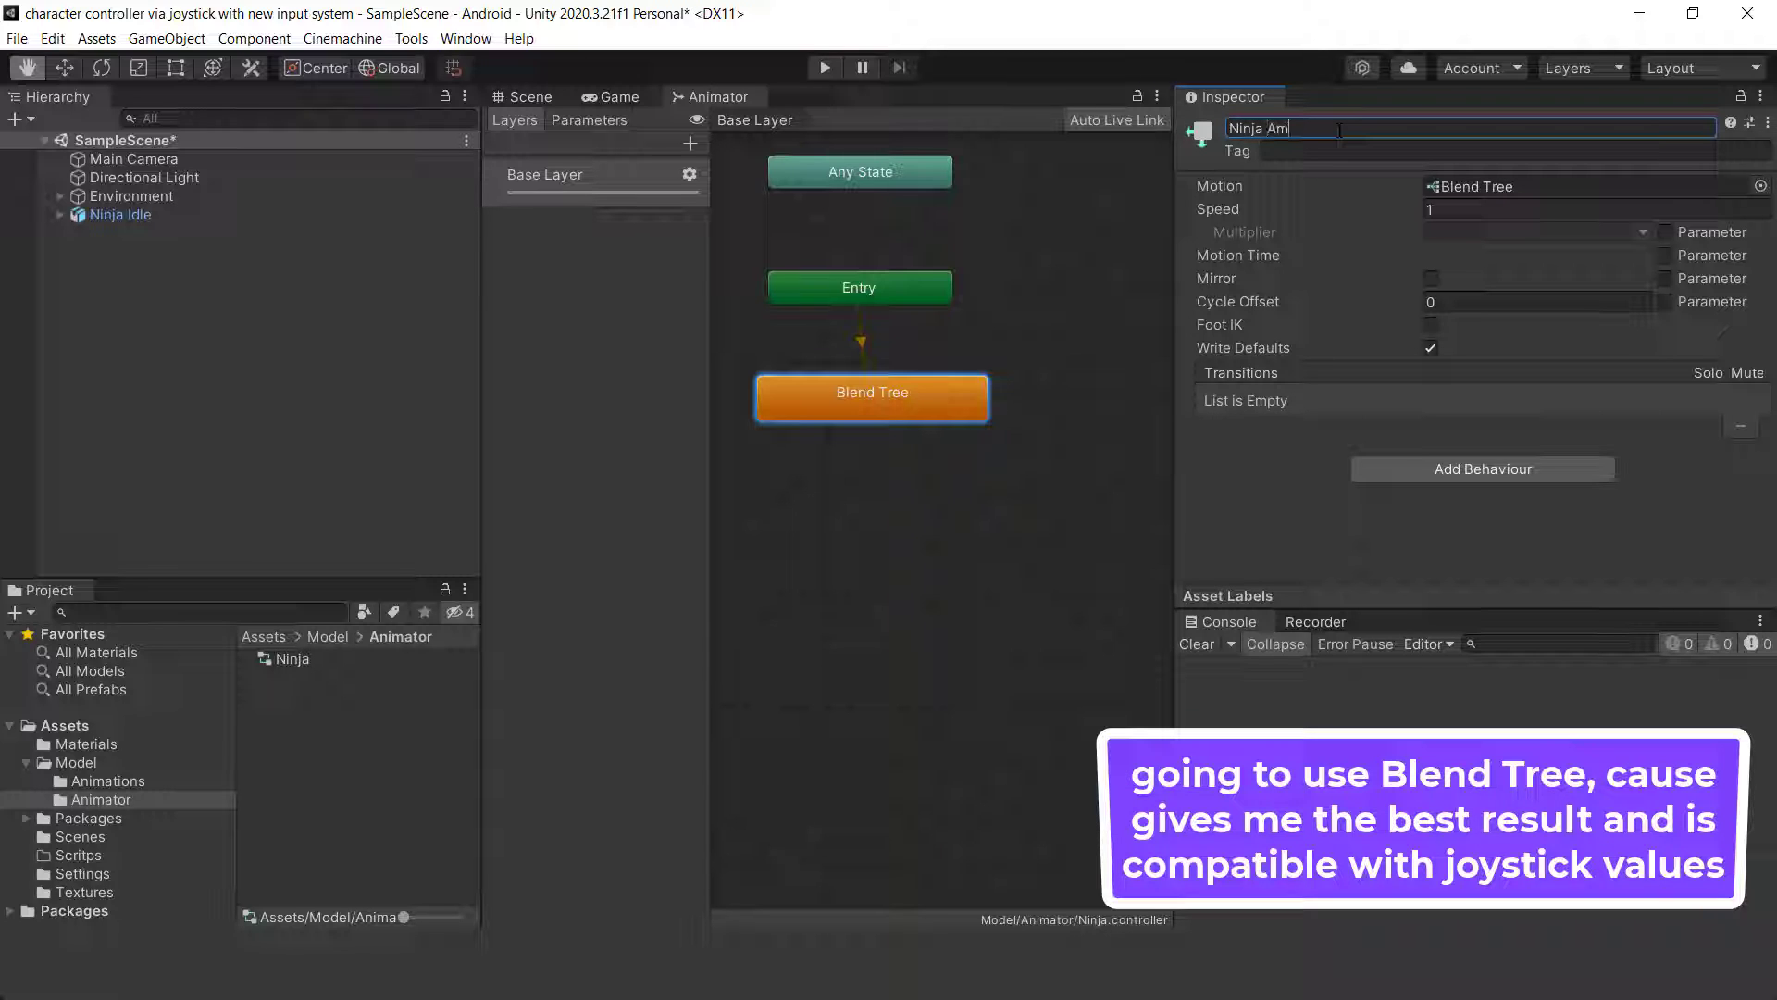
text(ims)
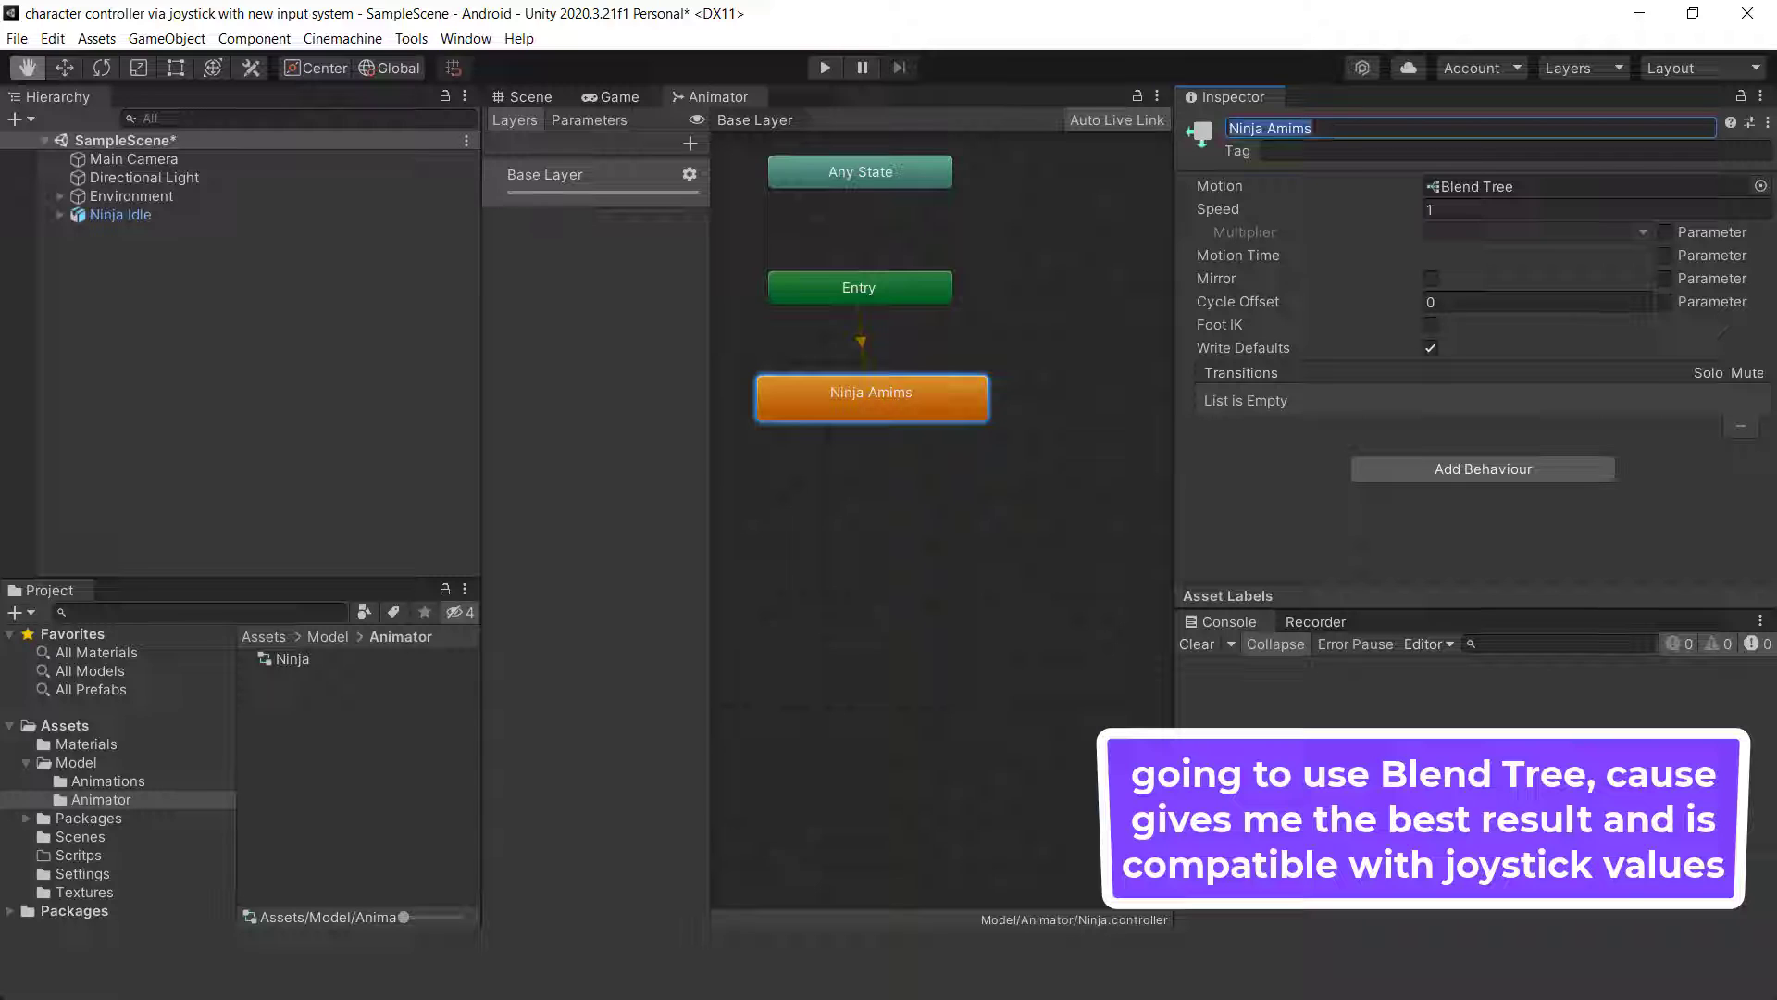
key(BackSpace)
key(BackSpace)
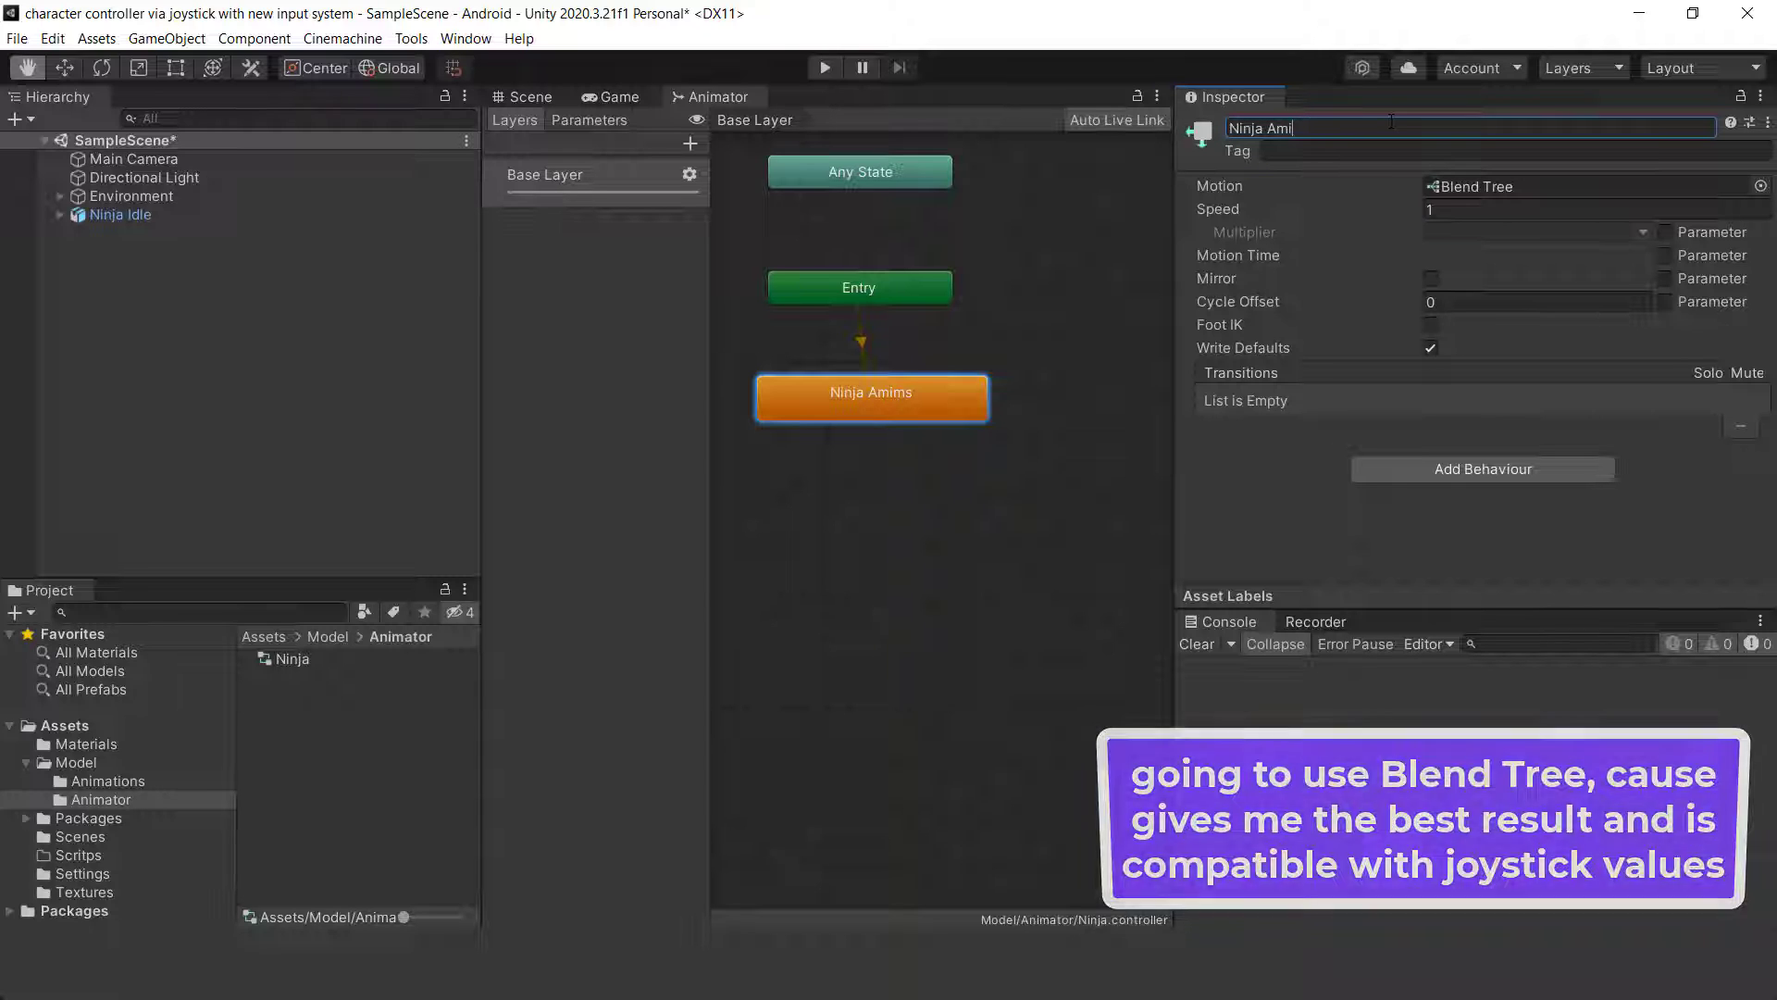
key(BackSpace)
key(BackSpace)
text(nims)
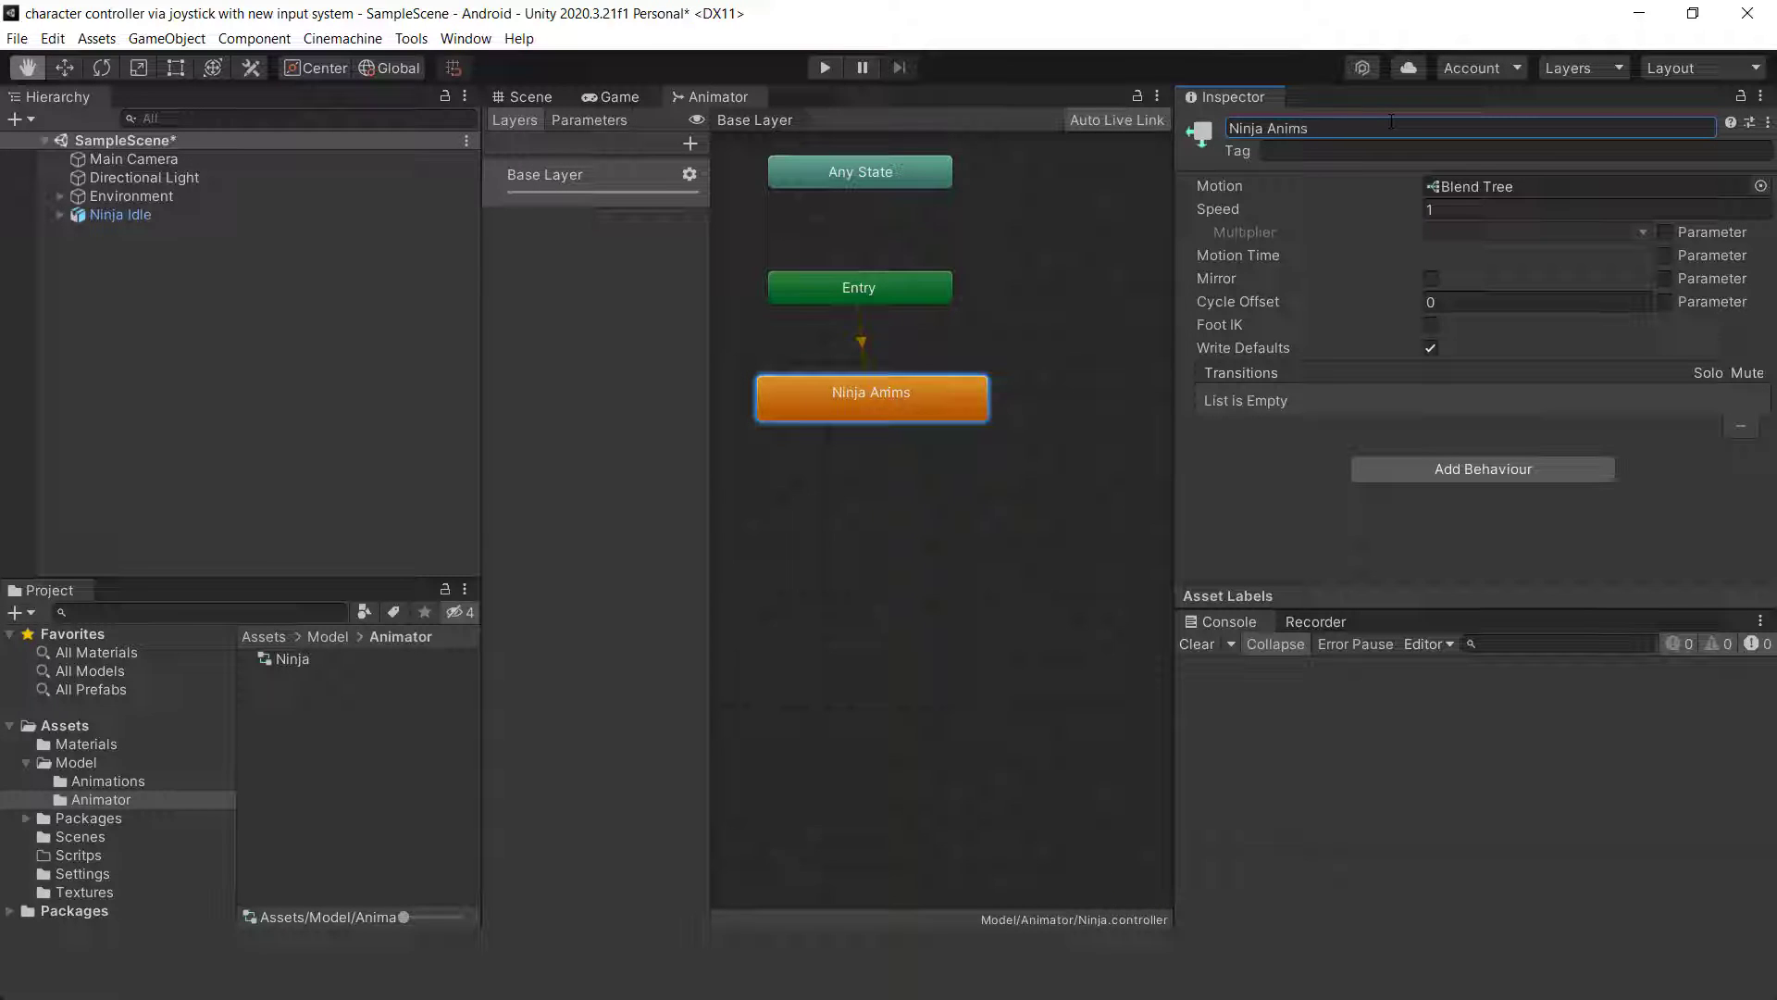
double_click(879, 400)
Delete the default Blend parameter from the Ninja controller.
click(978, 501)
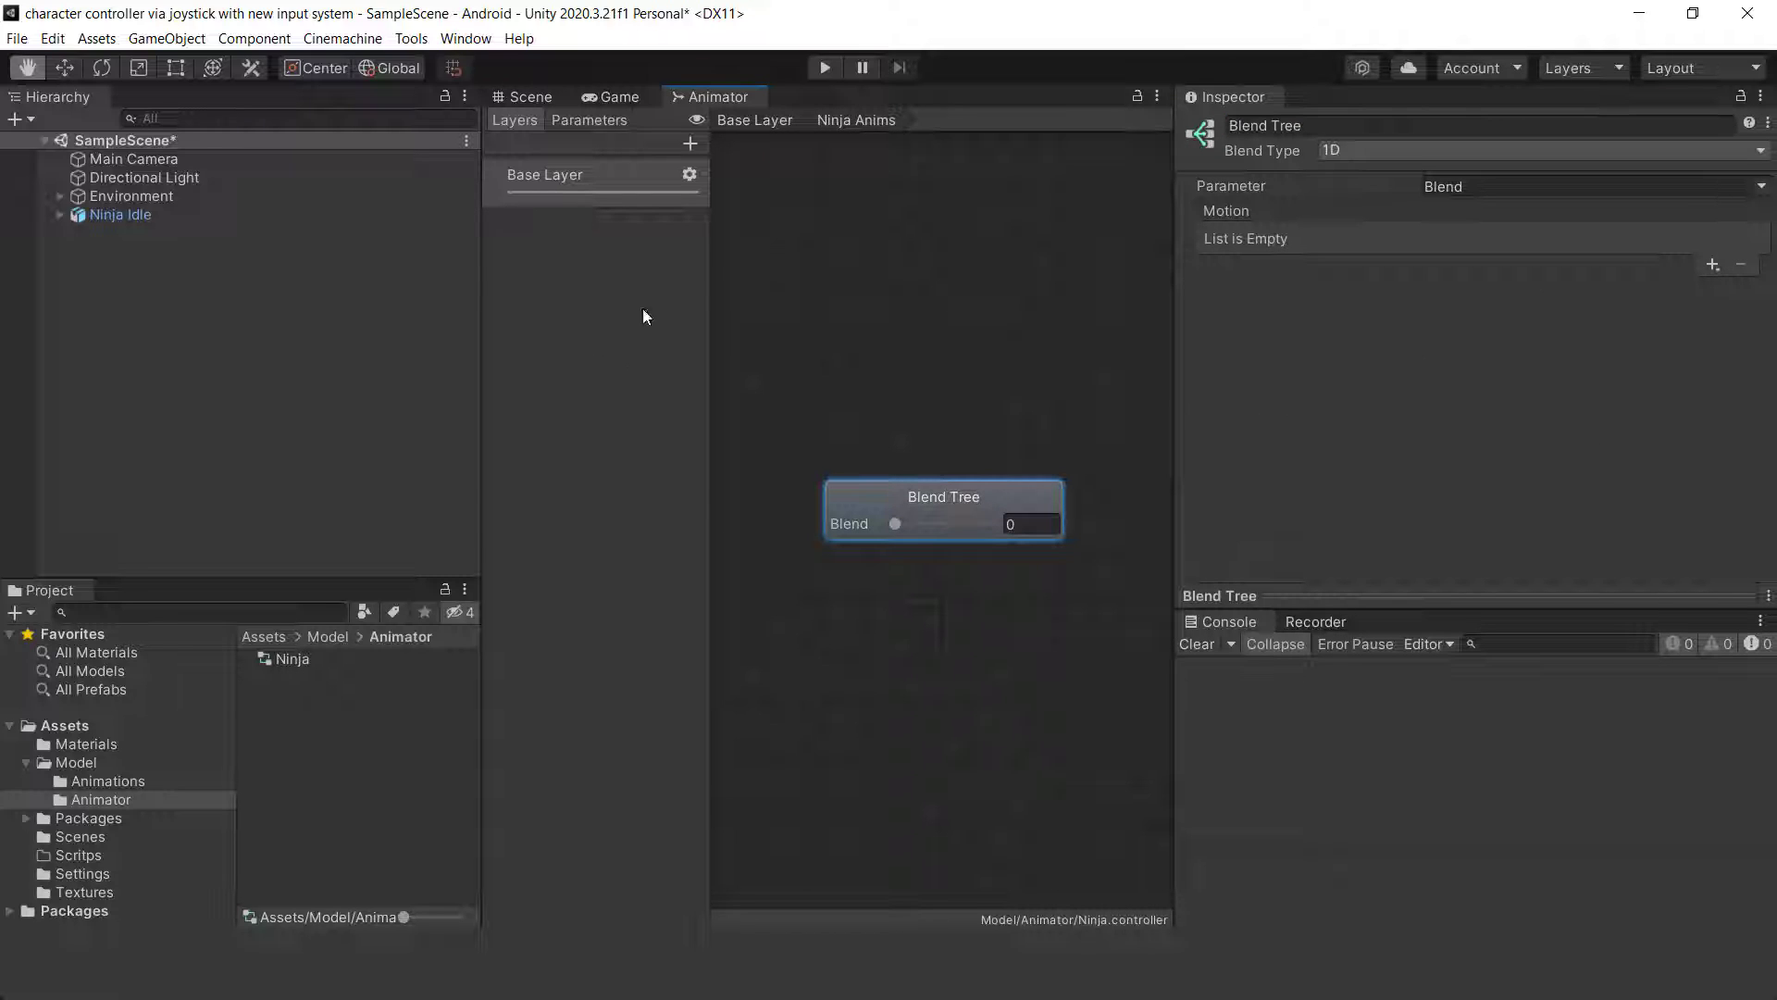
click(613, 119)
click(557, 175)
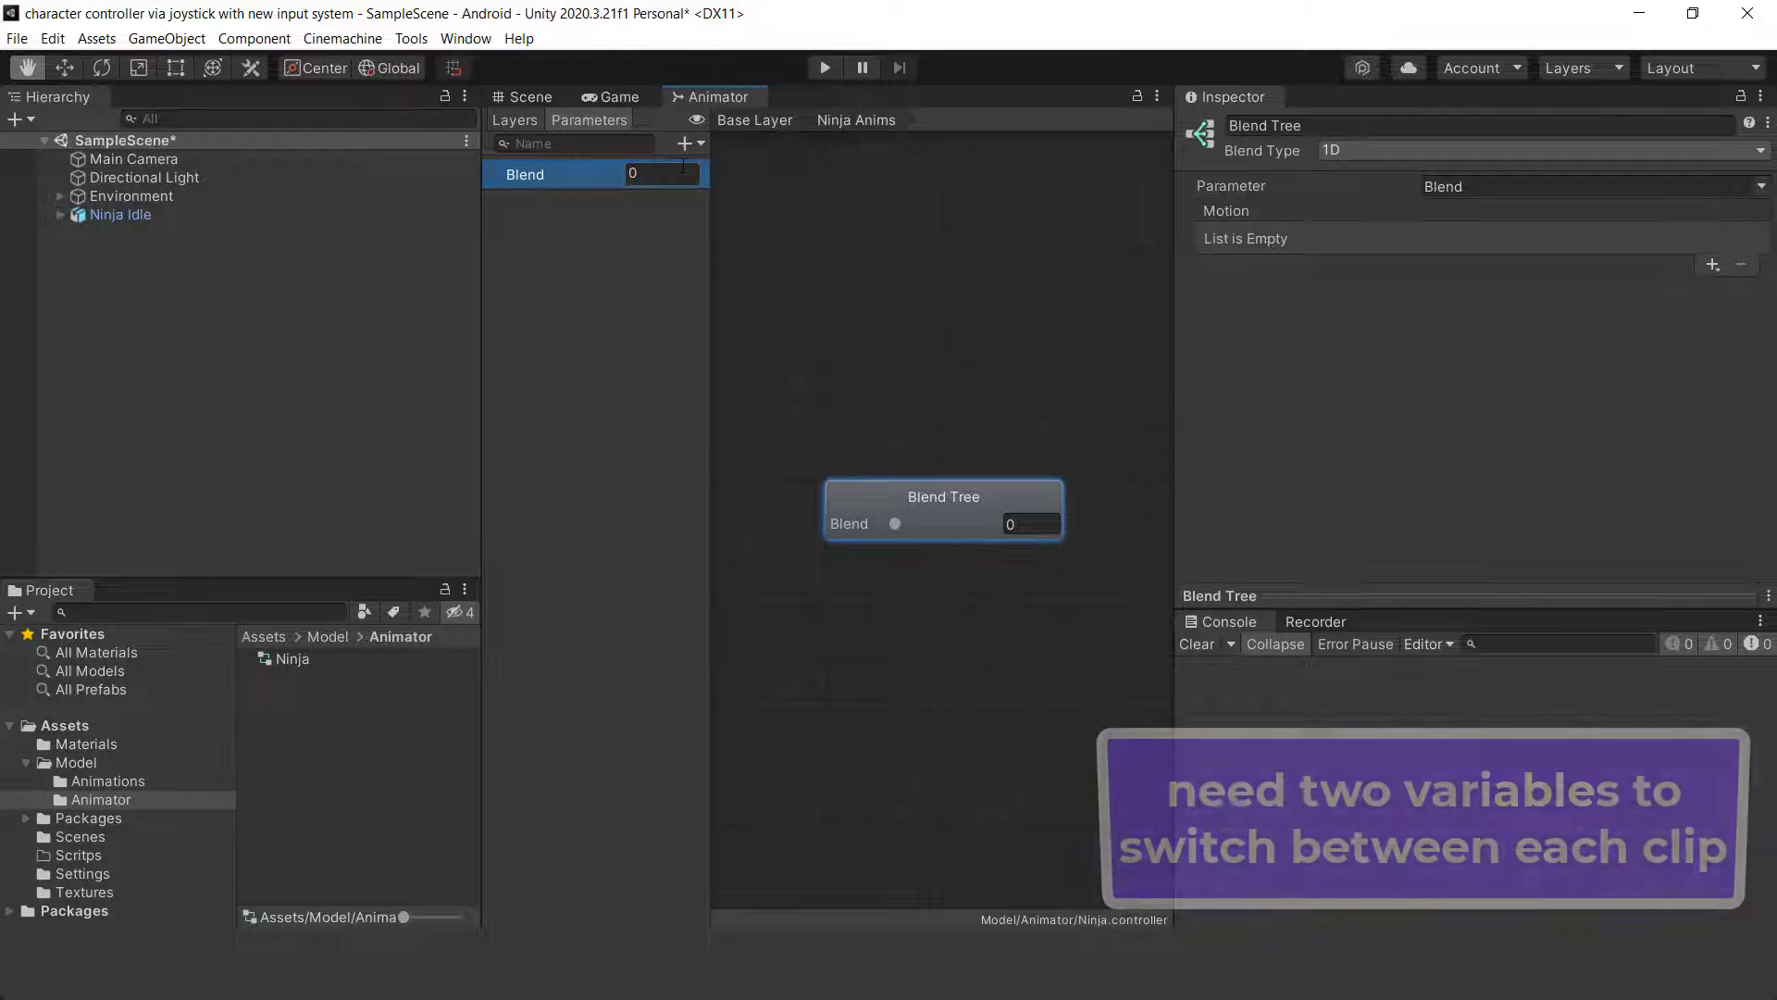
key(Delete)
key(Return)
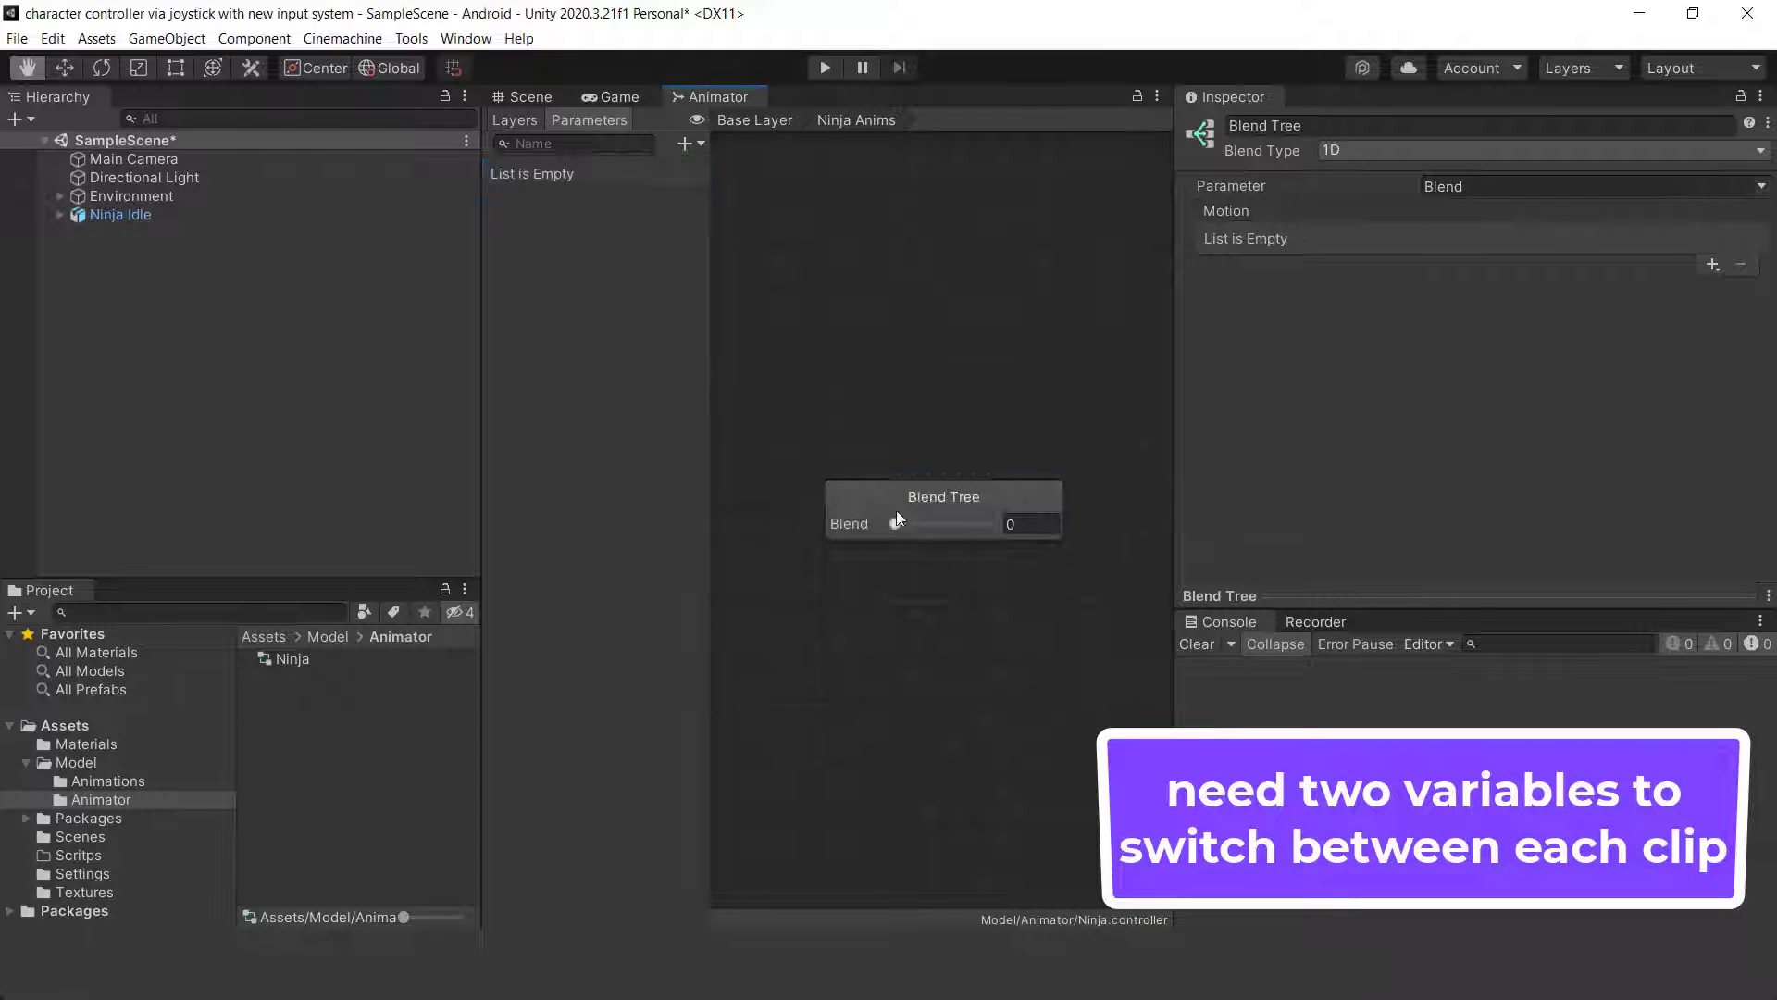
Add two float parameters named moveX and moveZ.
click(701, 141)
click(708, 166)
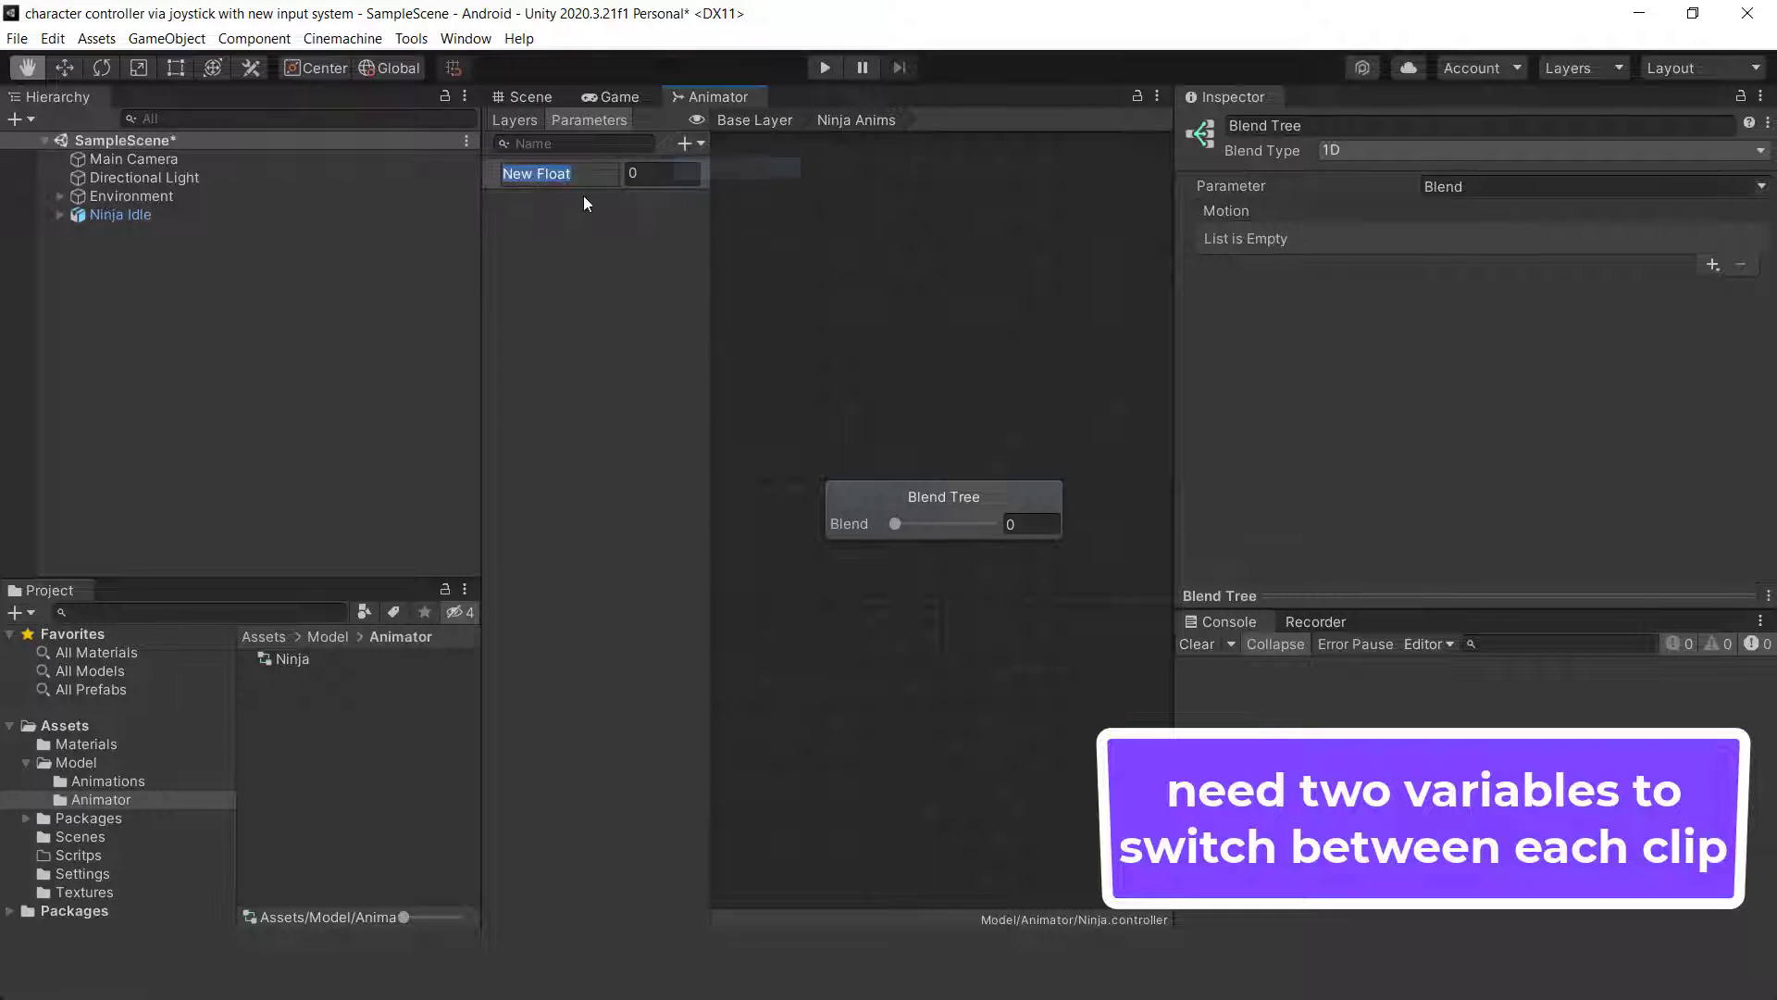
text(moveX)
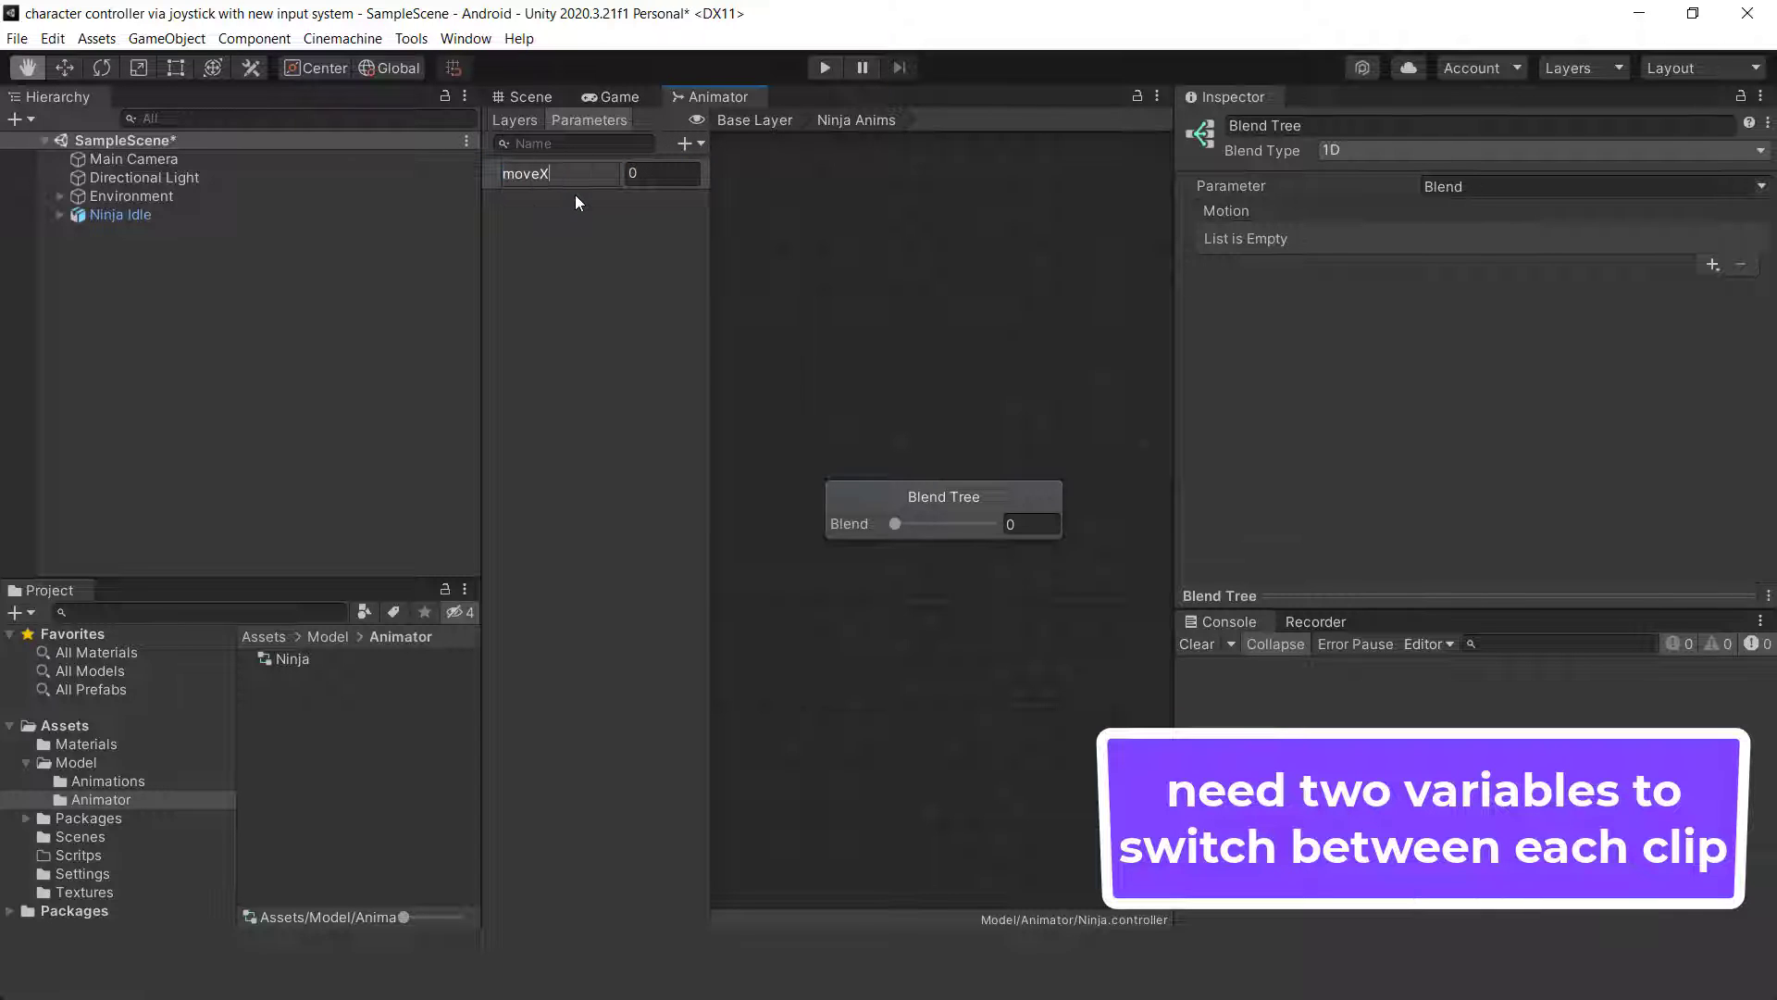
key(Return)
click(701, 143)
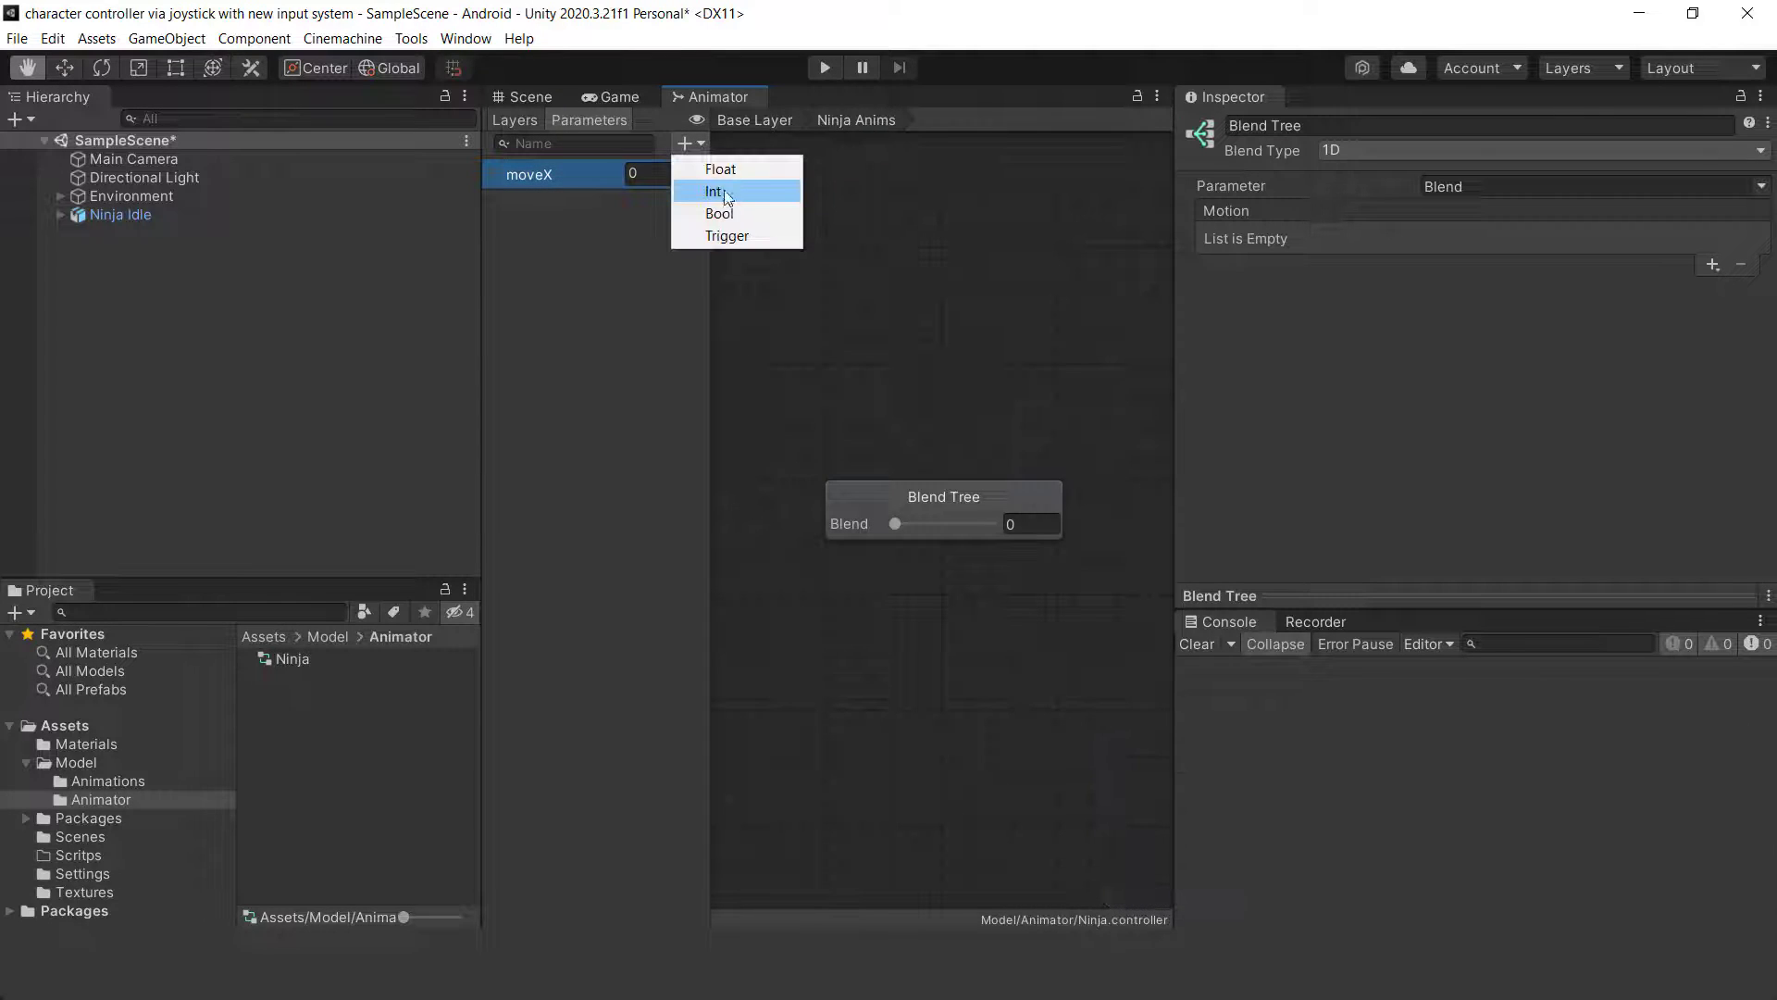
click(728, 170)
text(mo)
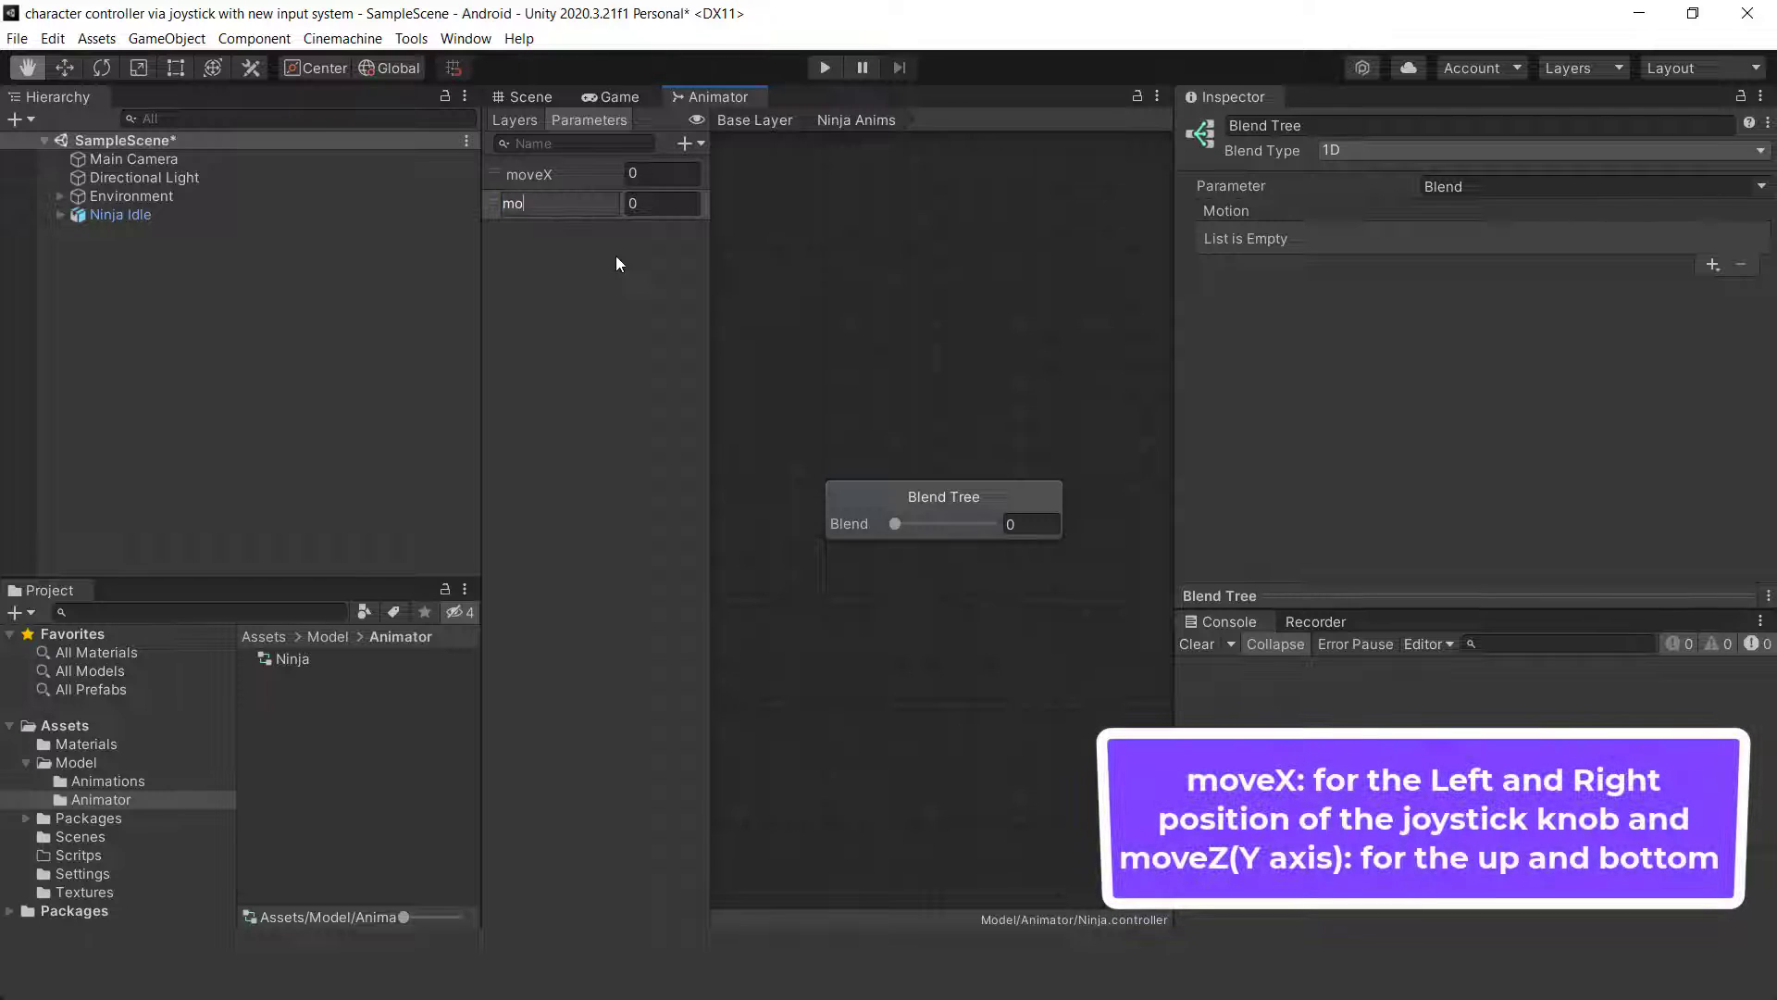
text(ve)
text(Z)
key(Return)
click(903, 496)
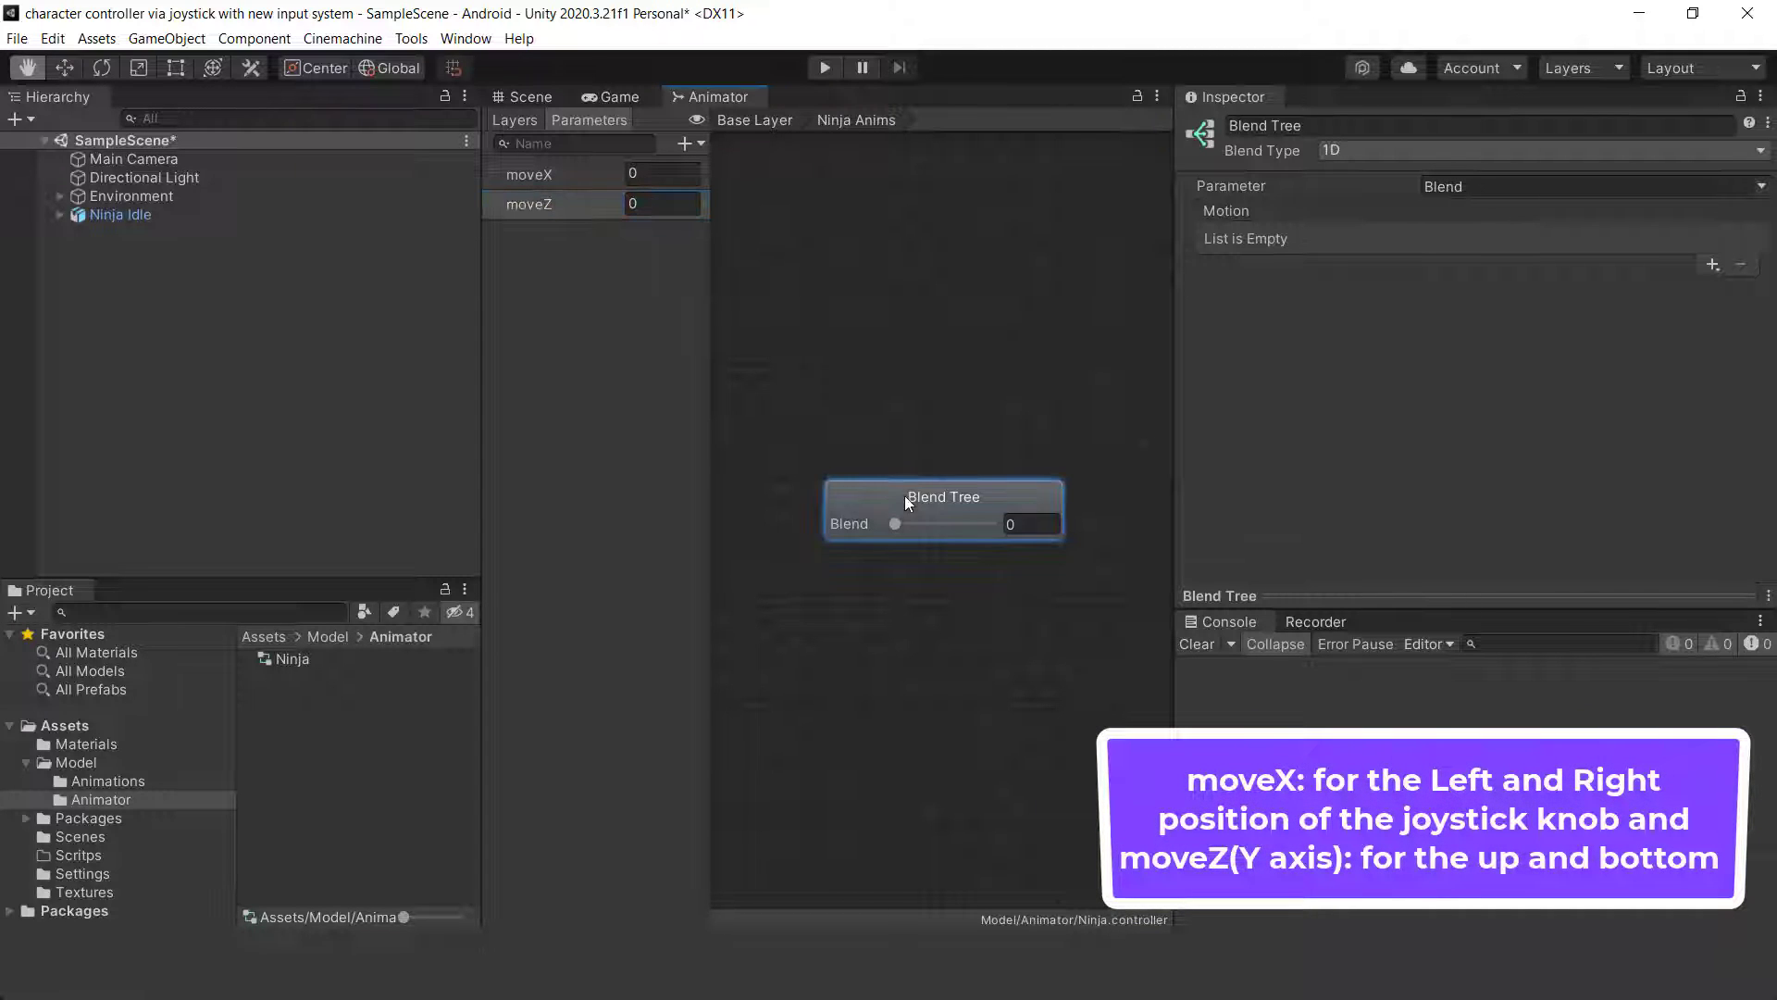
click(1398, 150)
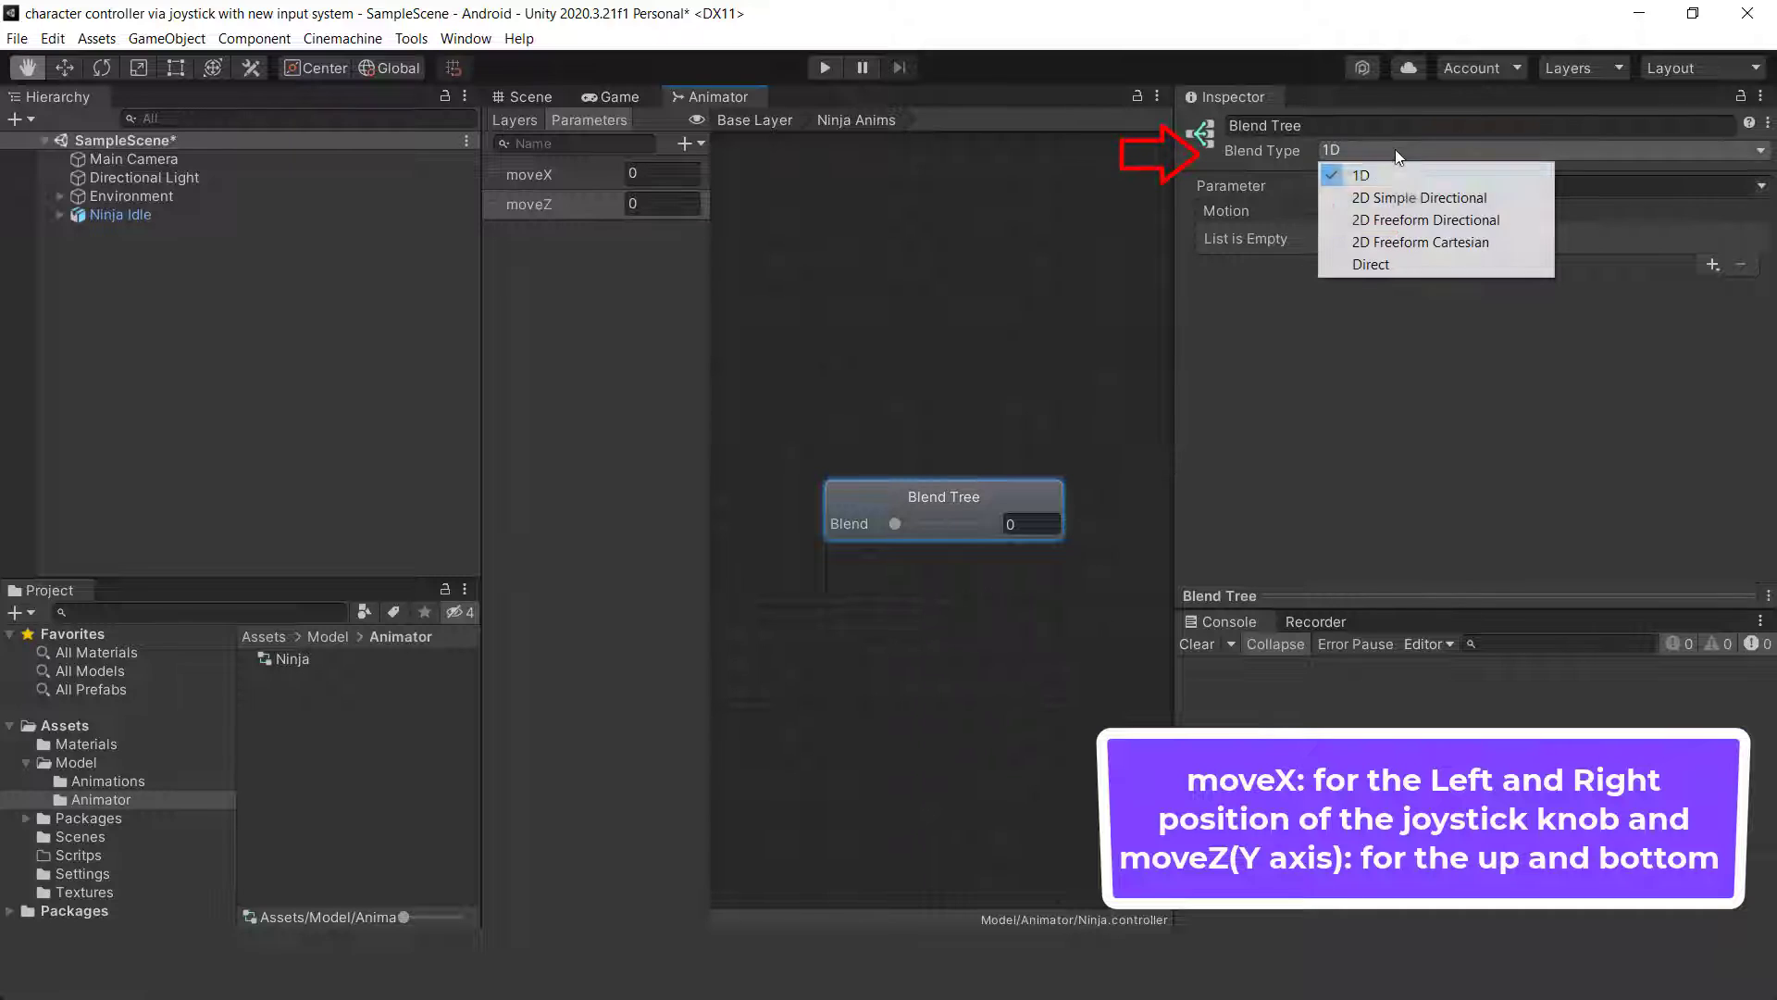
Make Ninja Anims a 2D Freeform Directional blend tree with five motion fields.
click(1421, 220)
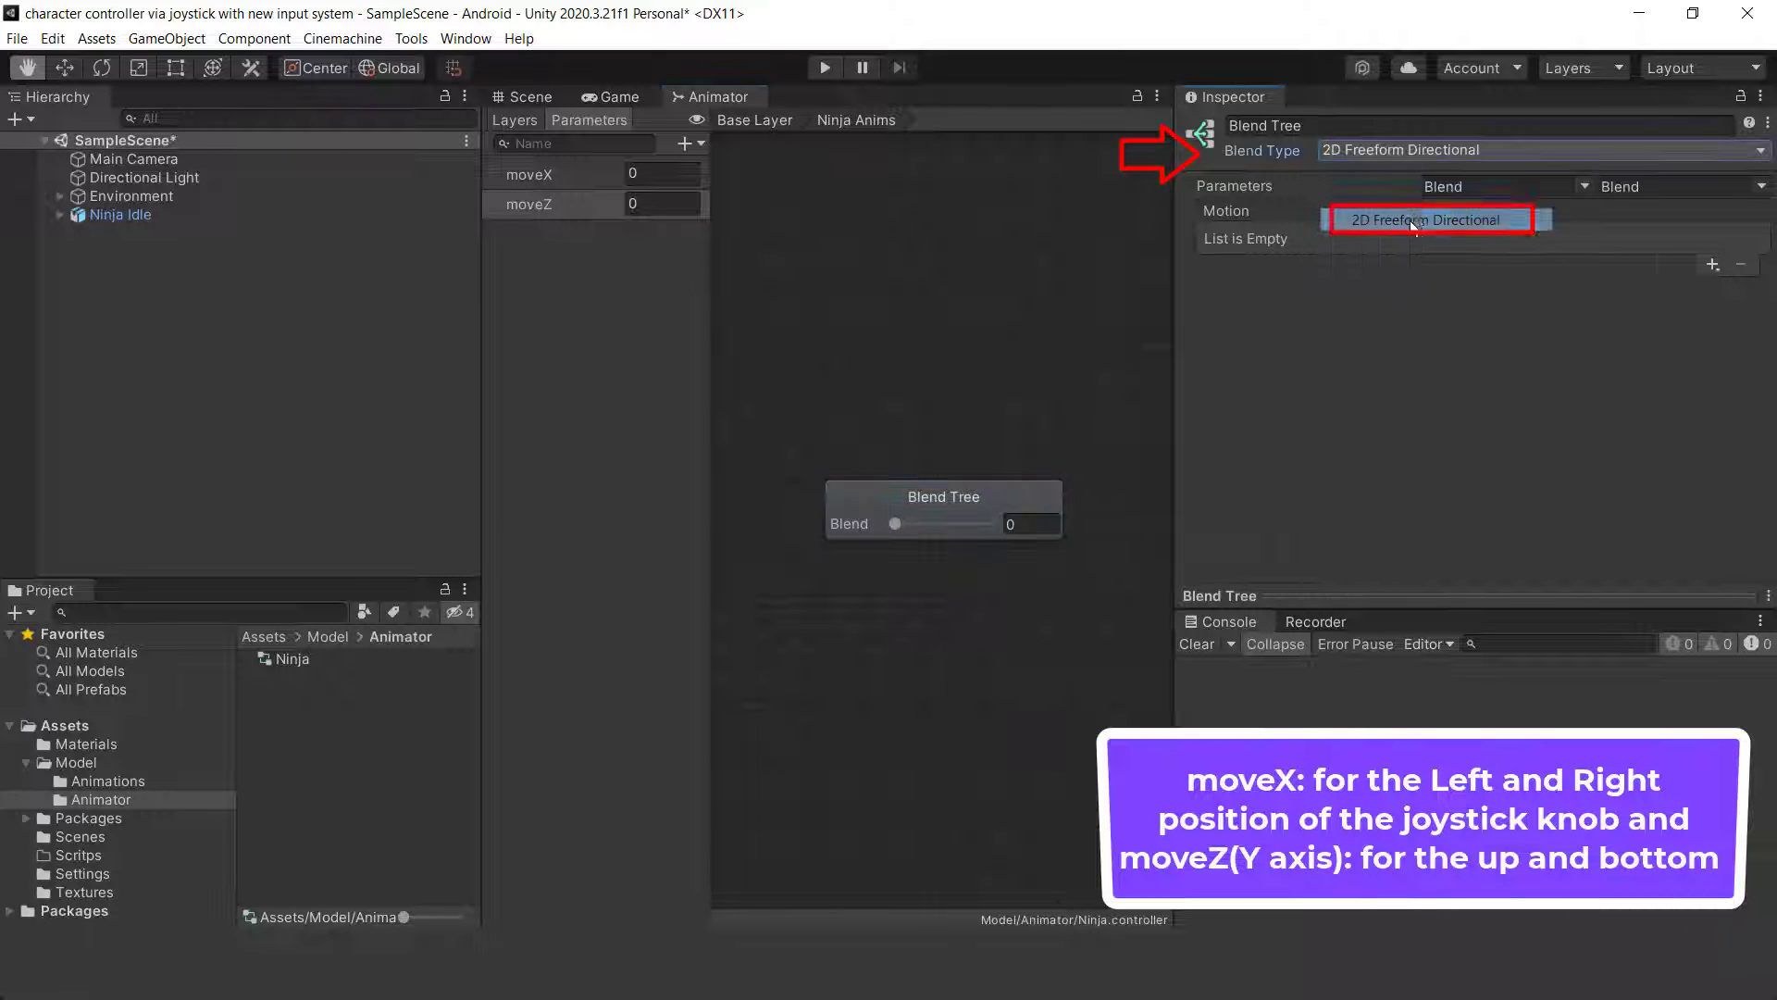
click(1712, 266)
click(1680, 285)
click(1713, 268)
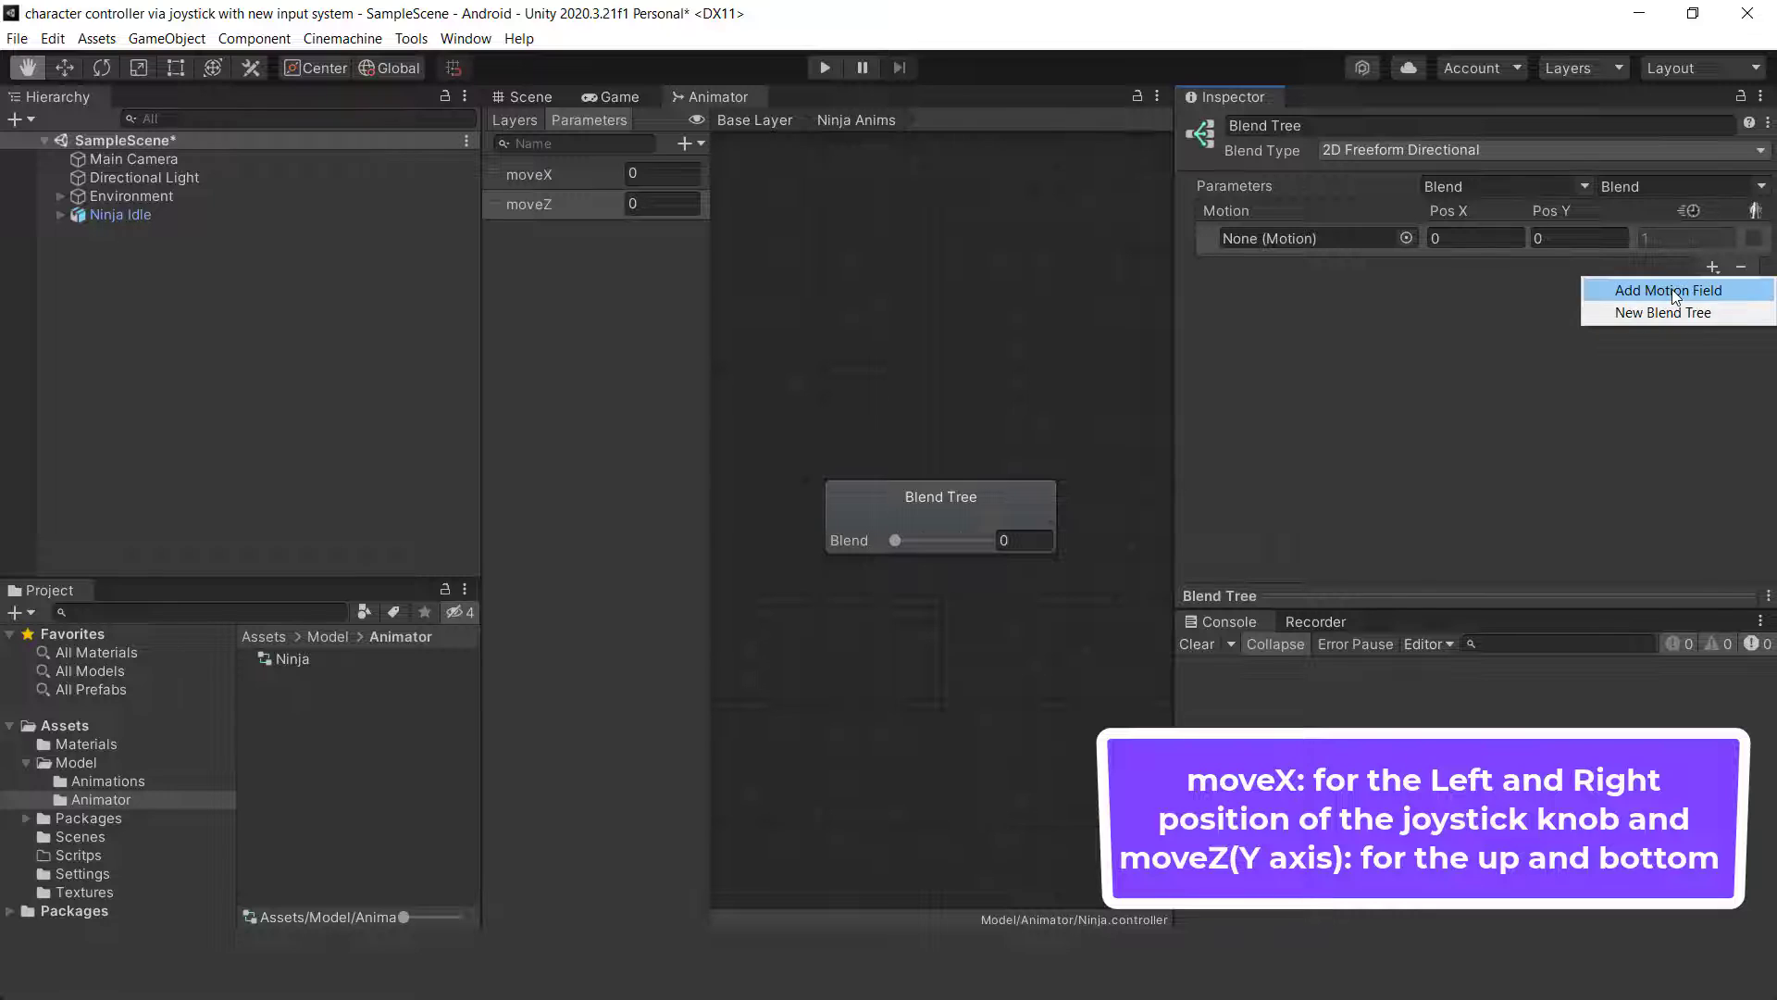
click(1680, 286)
scroll(1652, 302, down, 1)
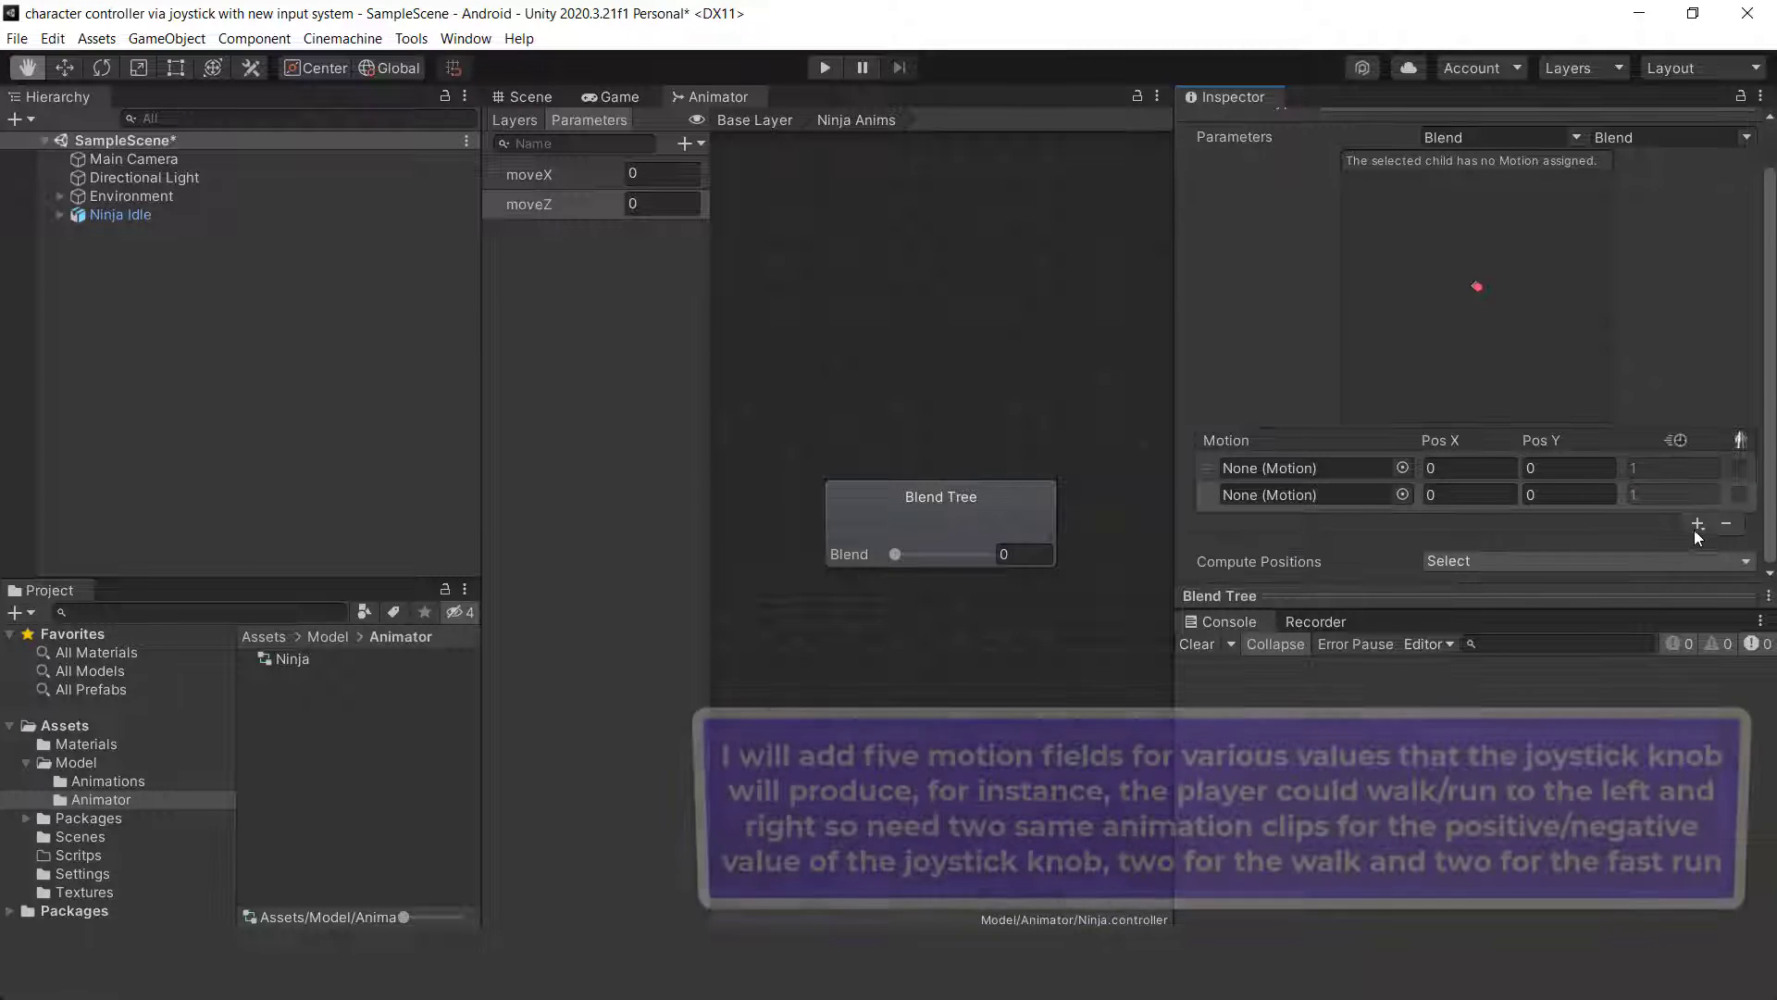
click(1696, 526)
click(1694, 545)
scroll(1697, 531, down, 1)
click(1698, 526)
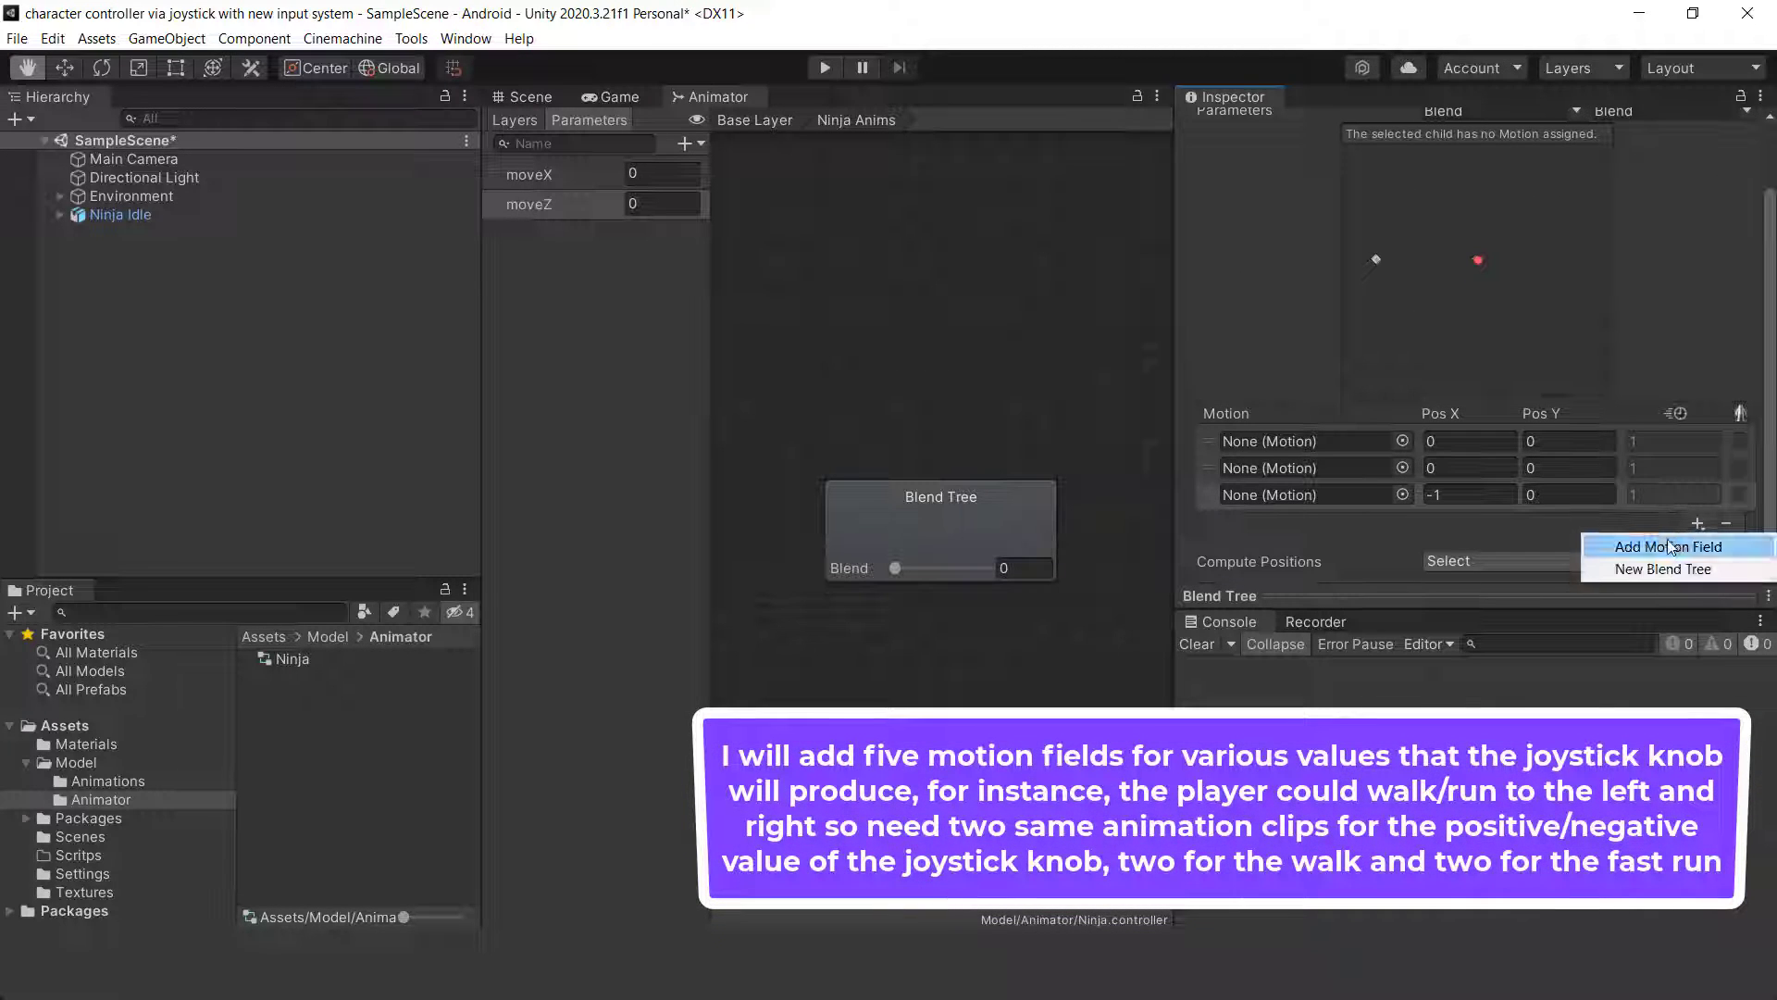
click(1680, 547)
scroll(1685, 535, down, 1)
click(1698, 524)
click(1662, 542)
scroll(1663, 542, down, 1)
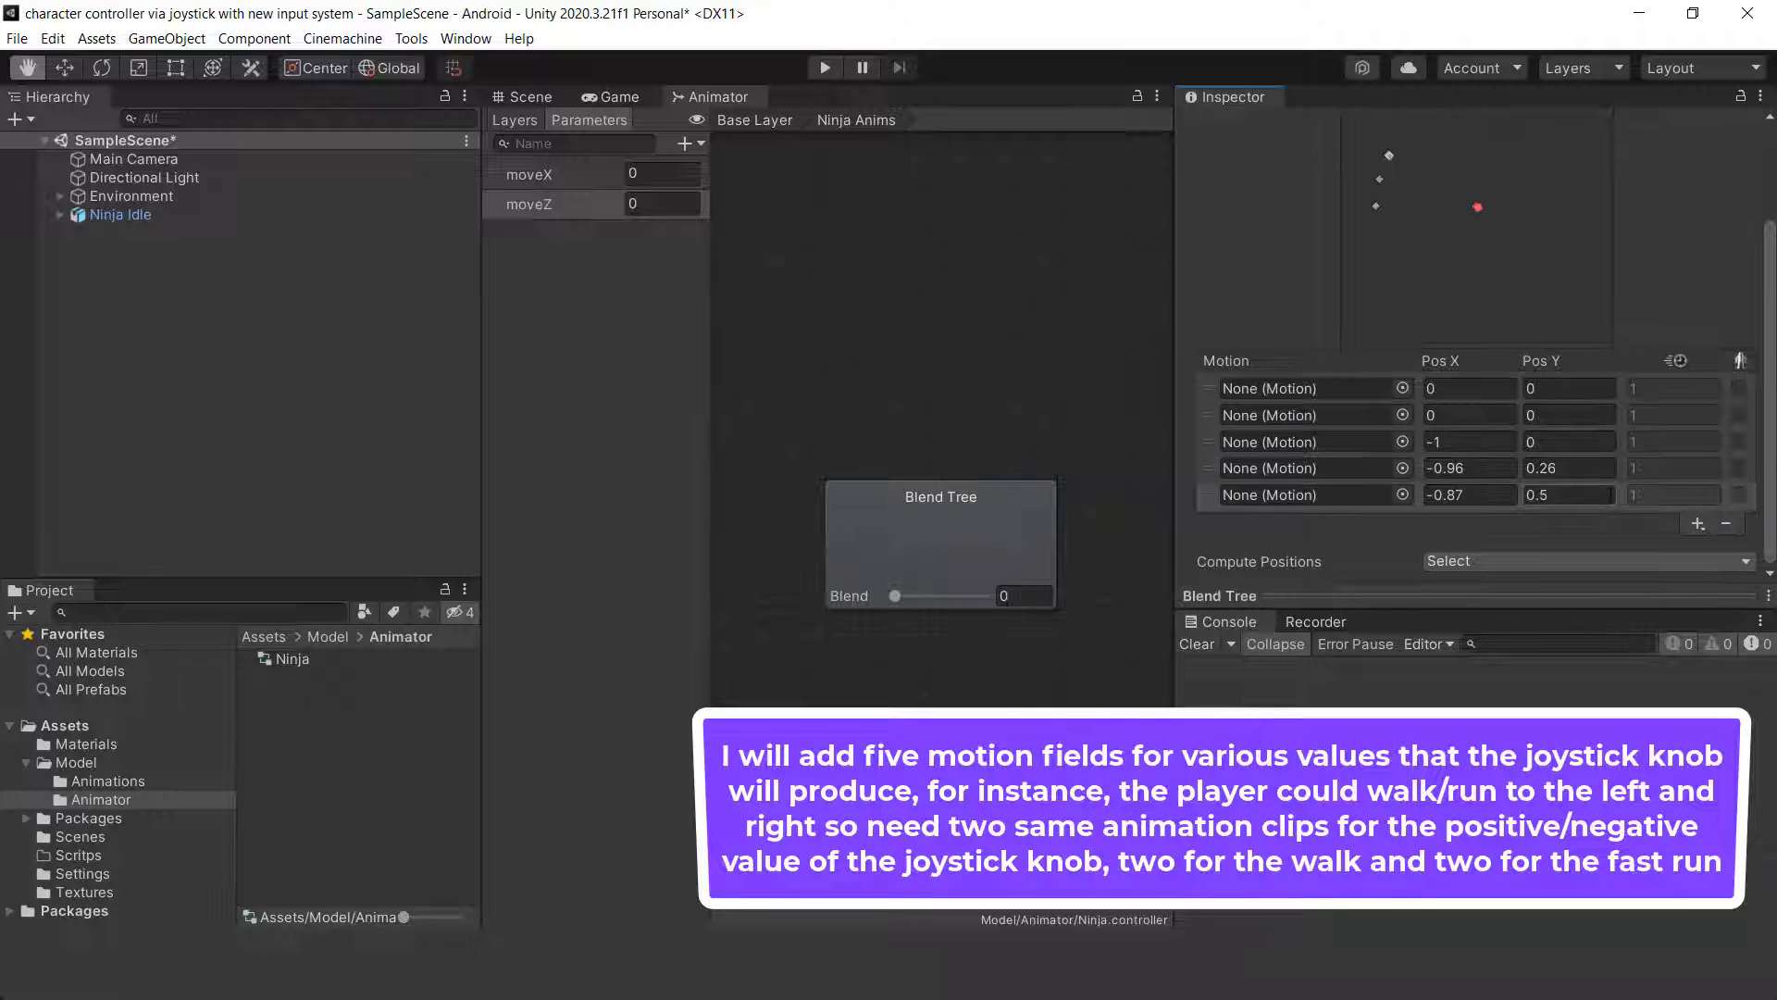
Set the motions' position values to 0.
click(1463, 442)
text(0)
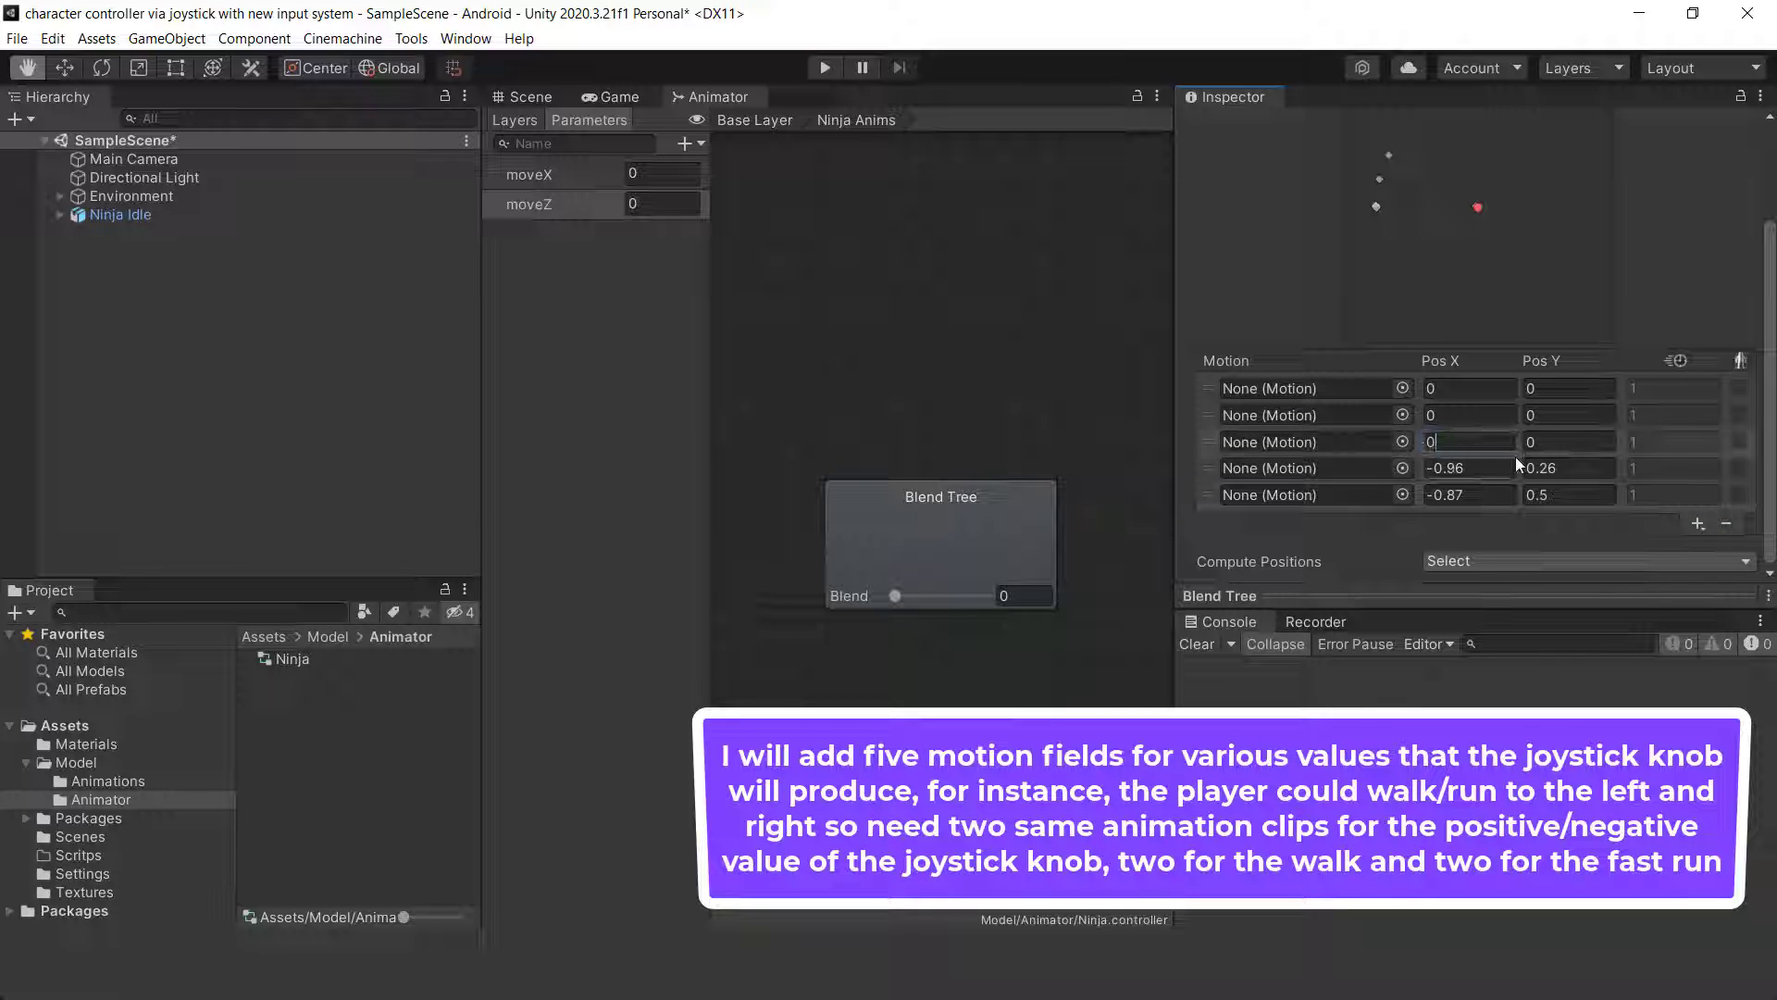
click(1453, 467)
text(0)
key(Tab)
text(00)
click(1470, 494)
text(0)
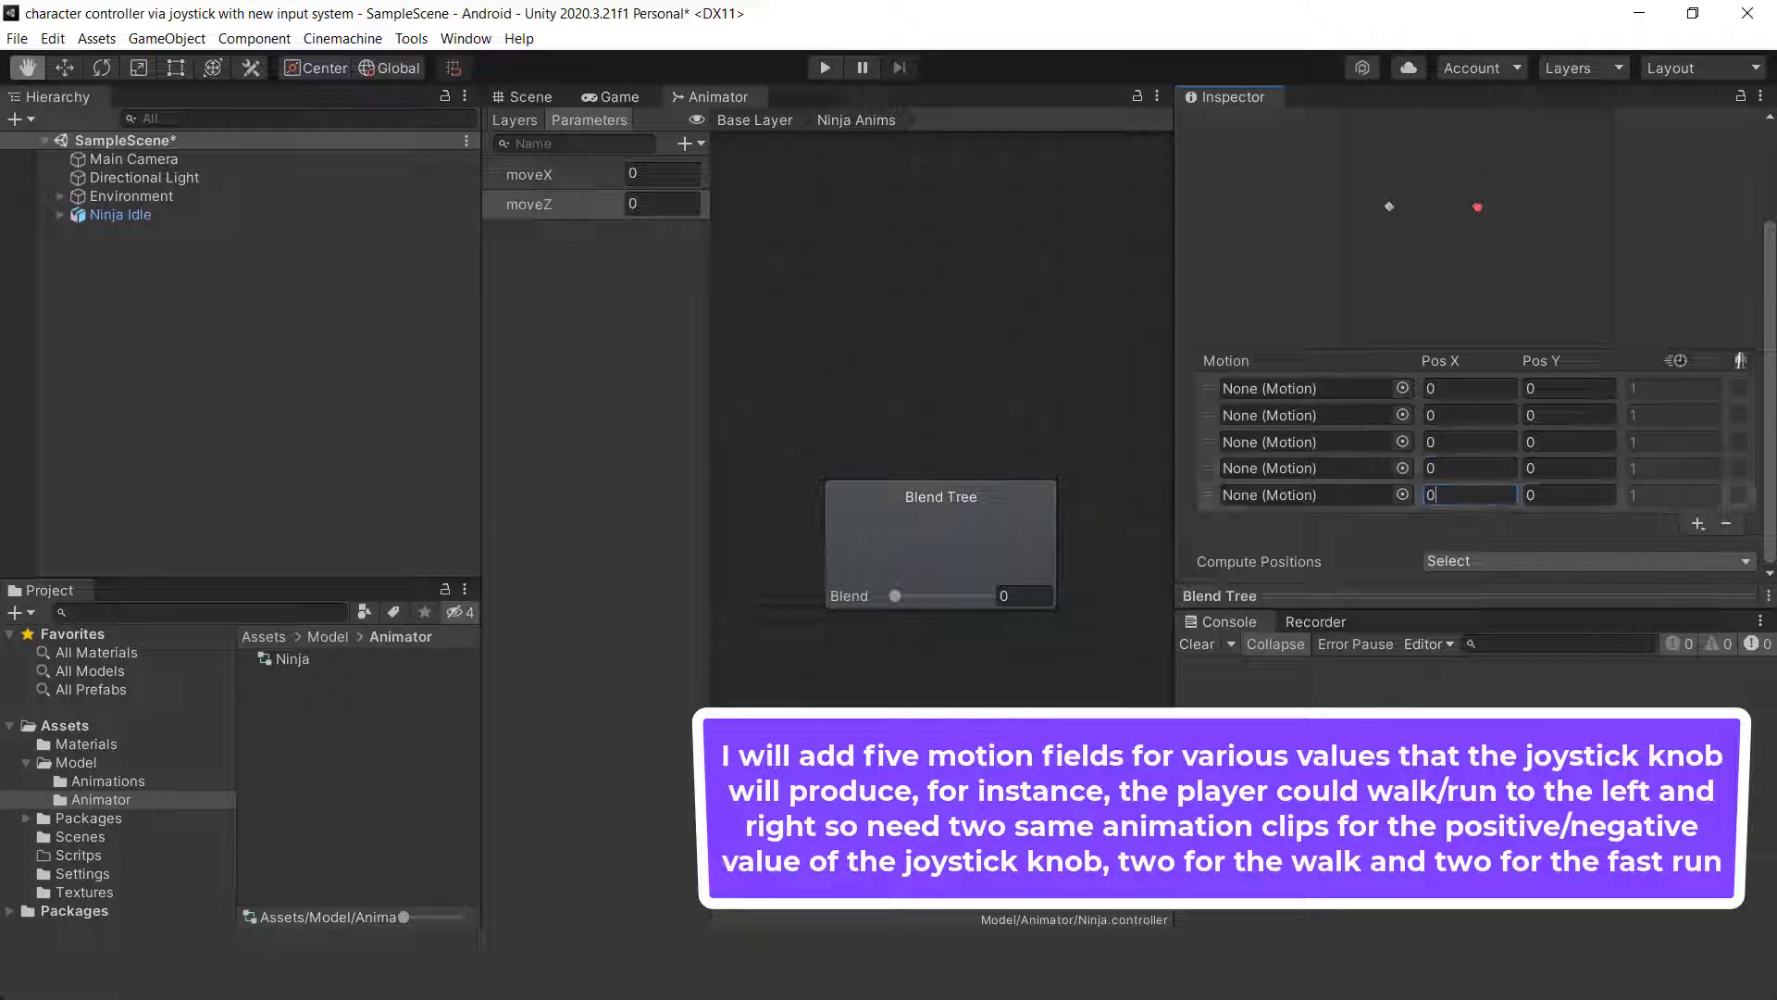
Assign Idle, Crouched Walking, Crouched Walking, Fast Run and Fast Run to the five motions.
click(1404, 387)
double_click(1464, 457)
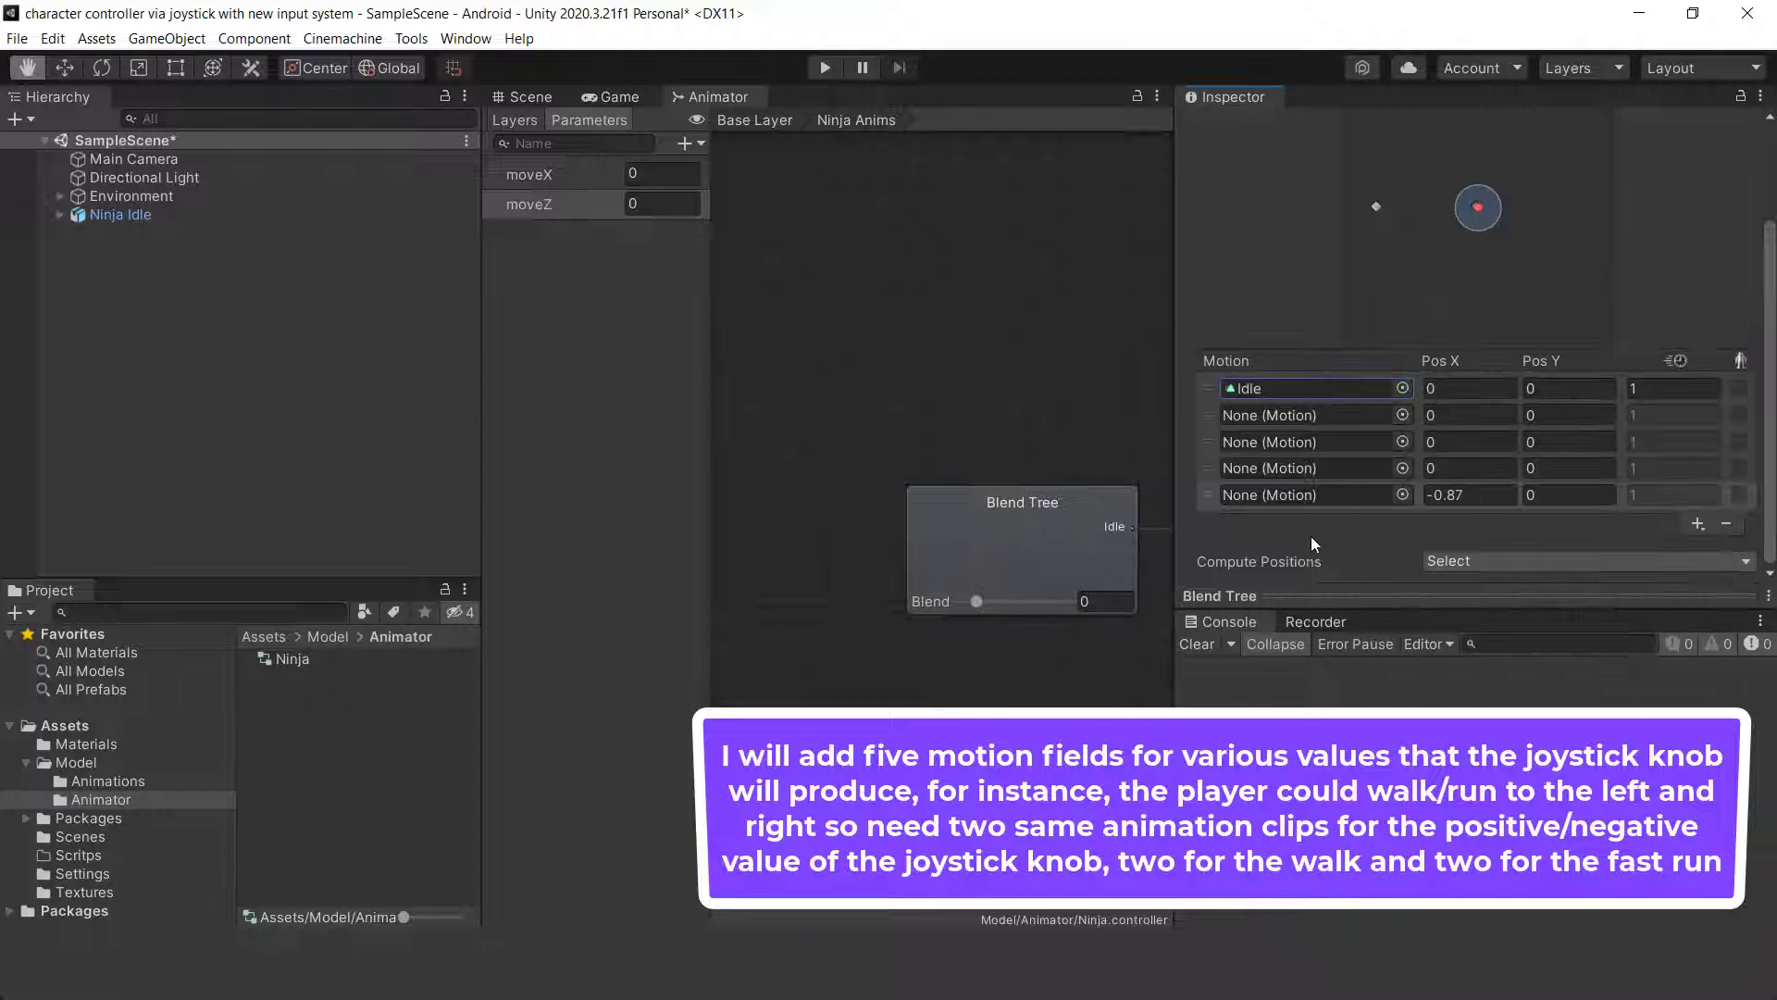
click(1403, 415)
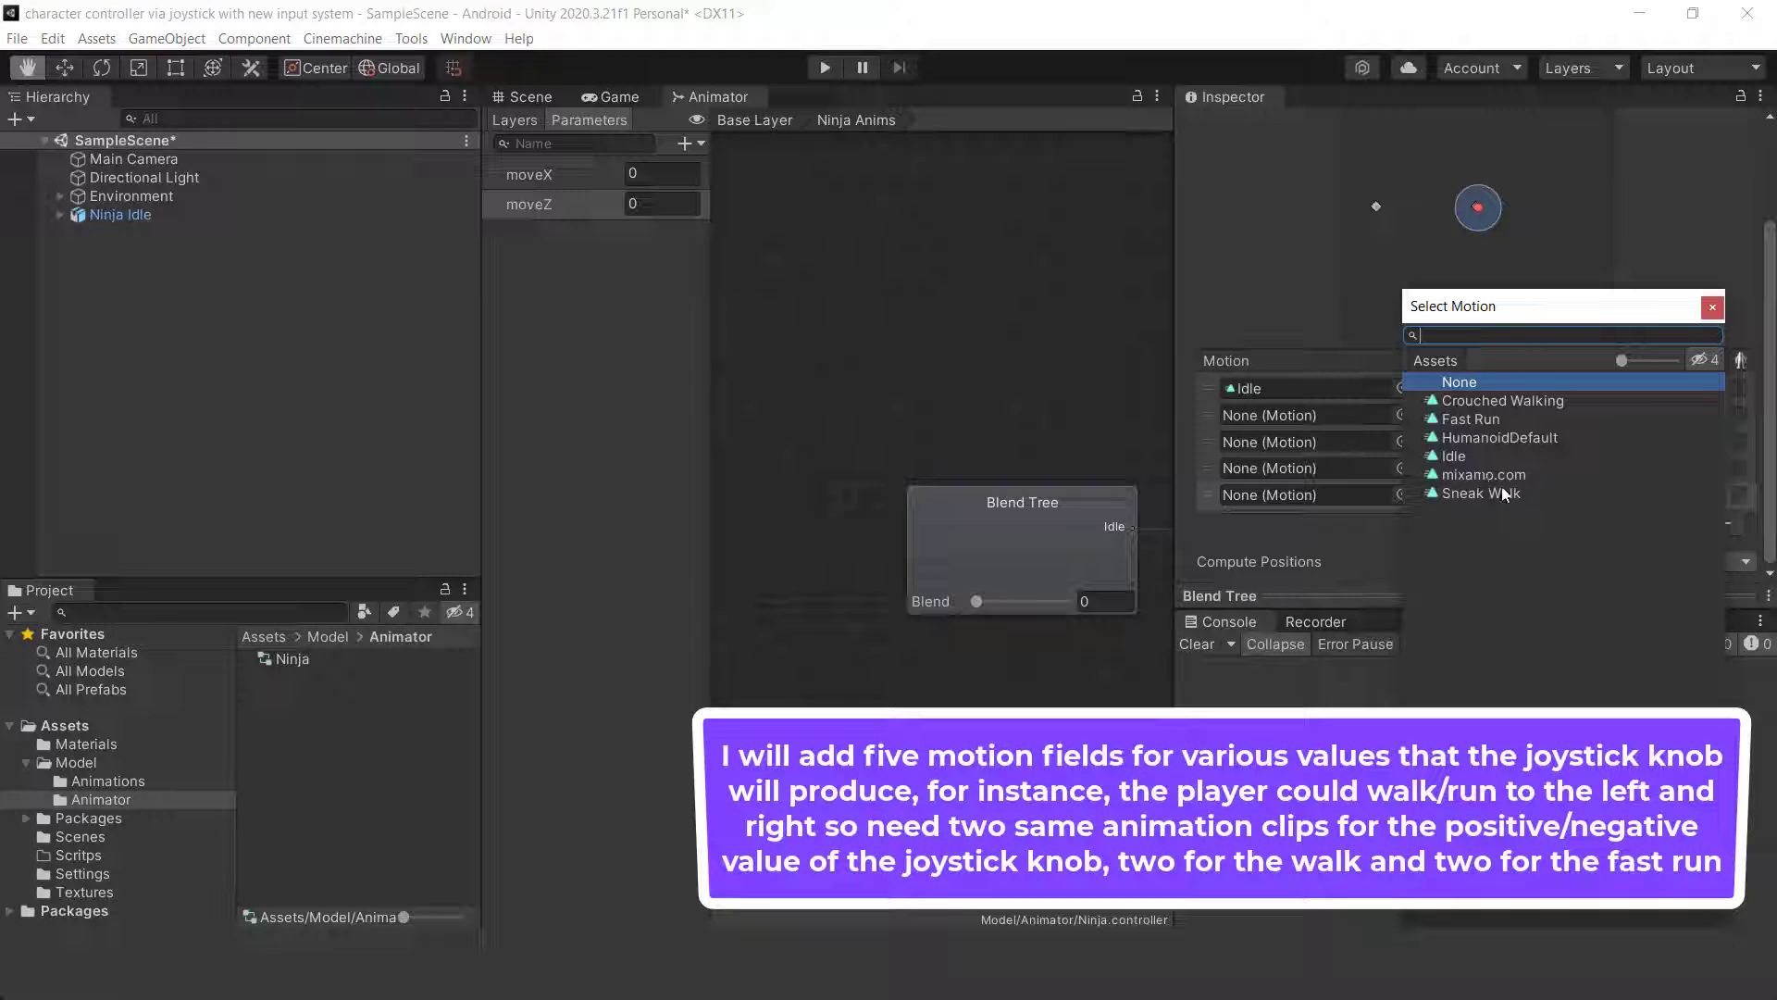
double_click(1505, 401)
click(1403, 442)
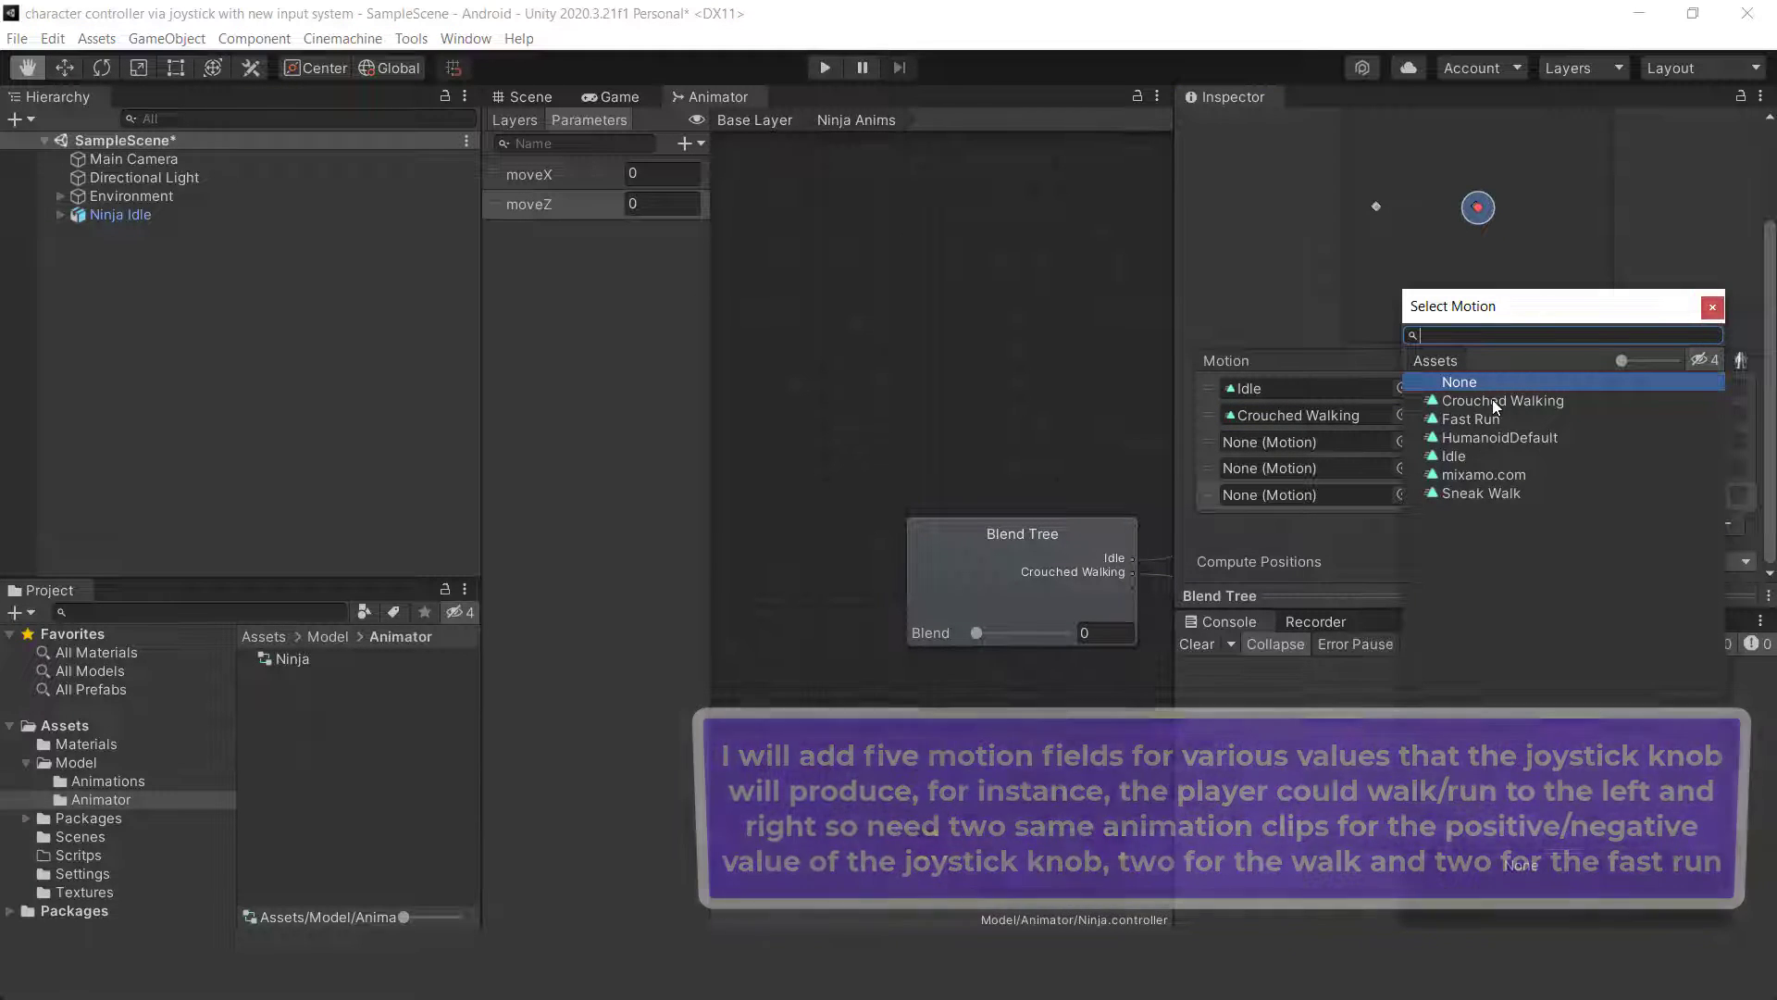
double_click(1492, 400)
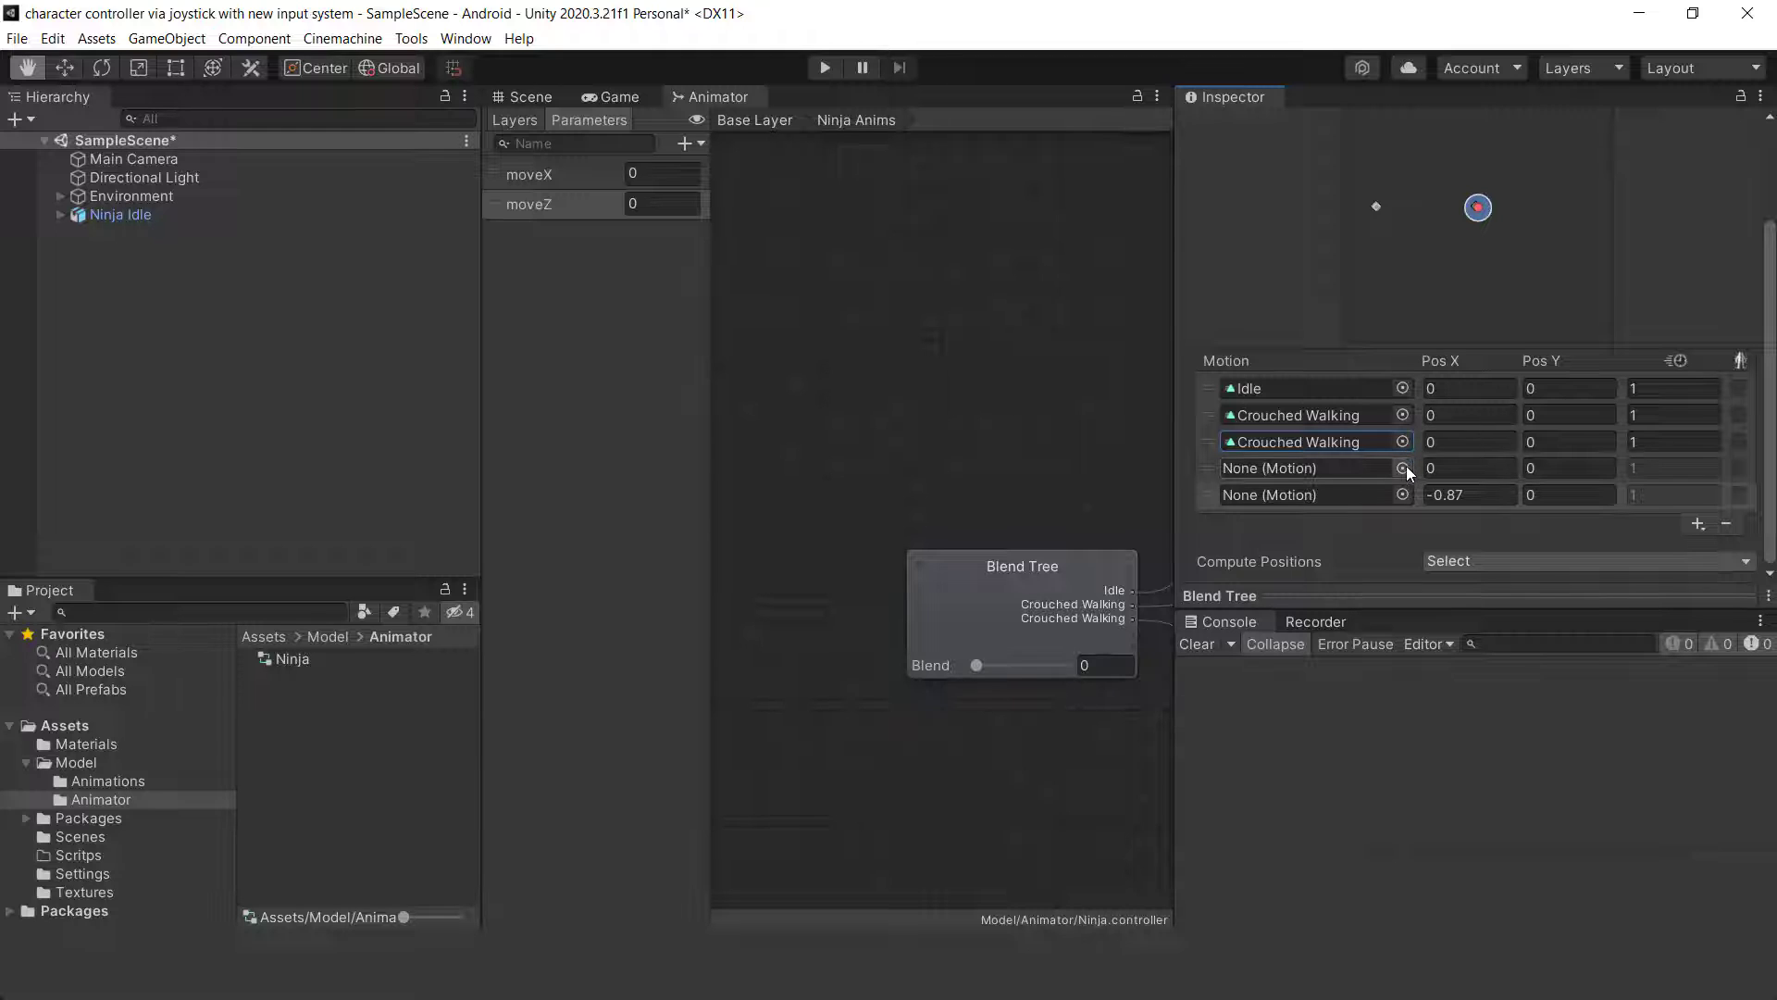
click(1406, 468)
double_click(1480, 418)
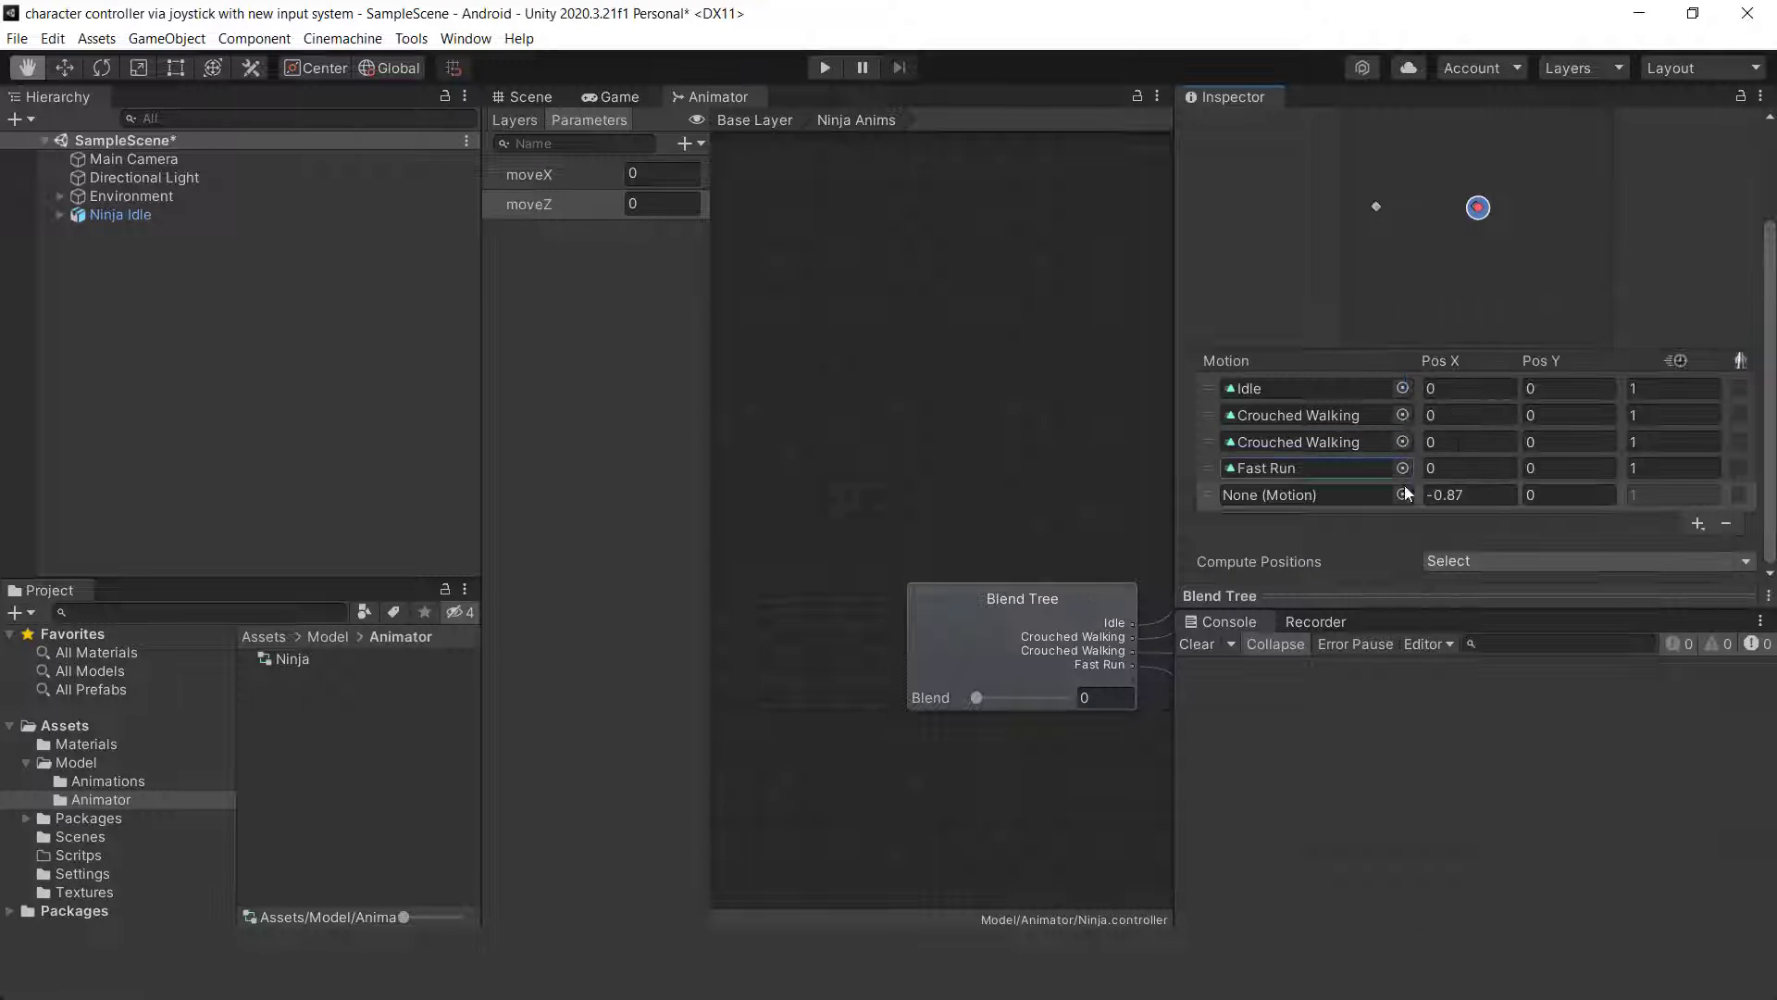
click(1402, 493)
double_click(1484, 420)
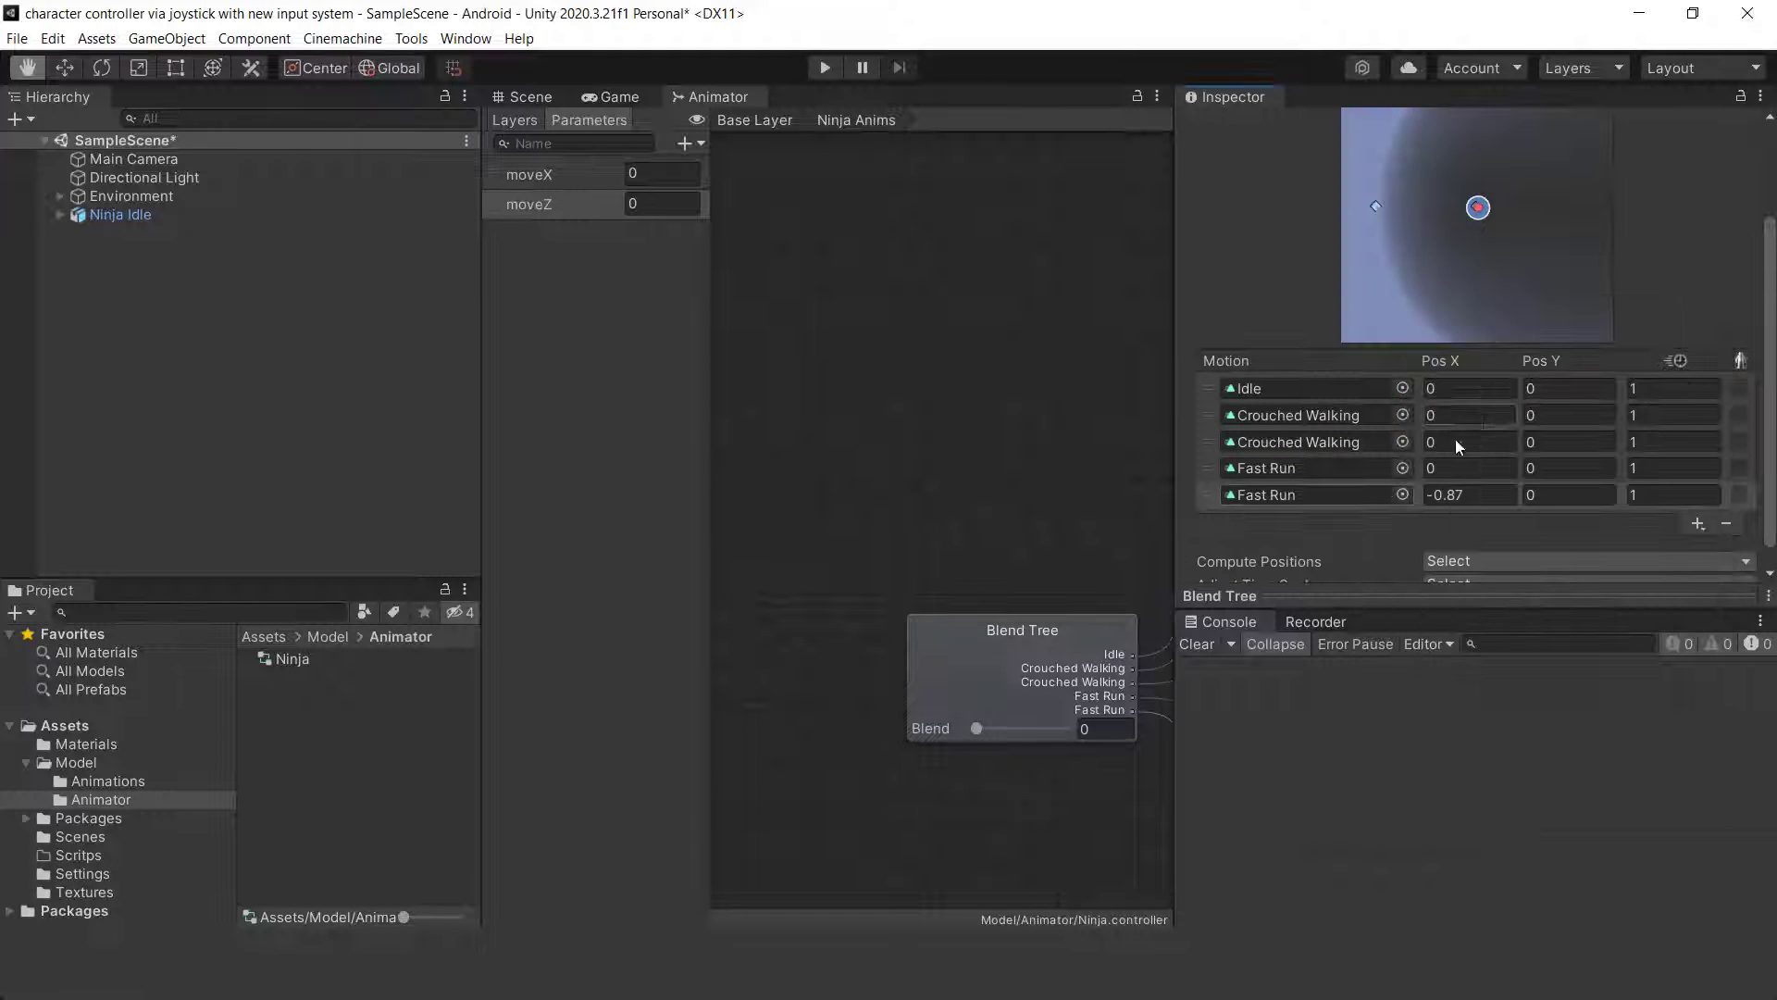
Set the fifth motion's X position to 0 and view the child motion nodes.
click(1473, 499)
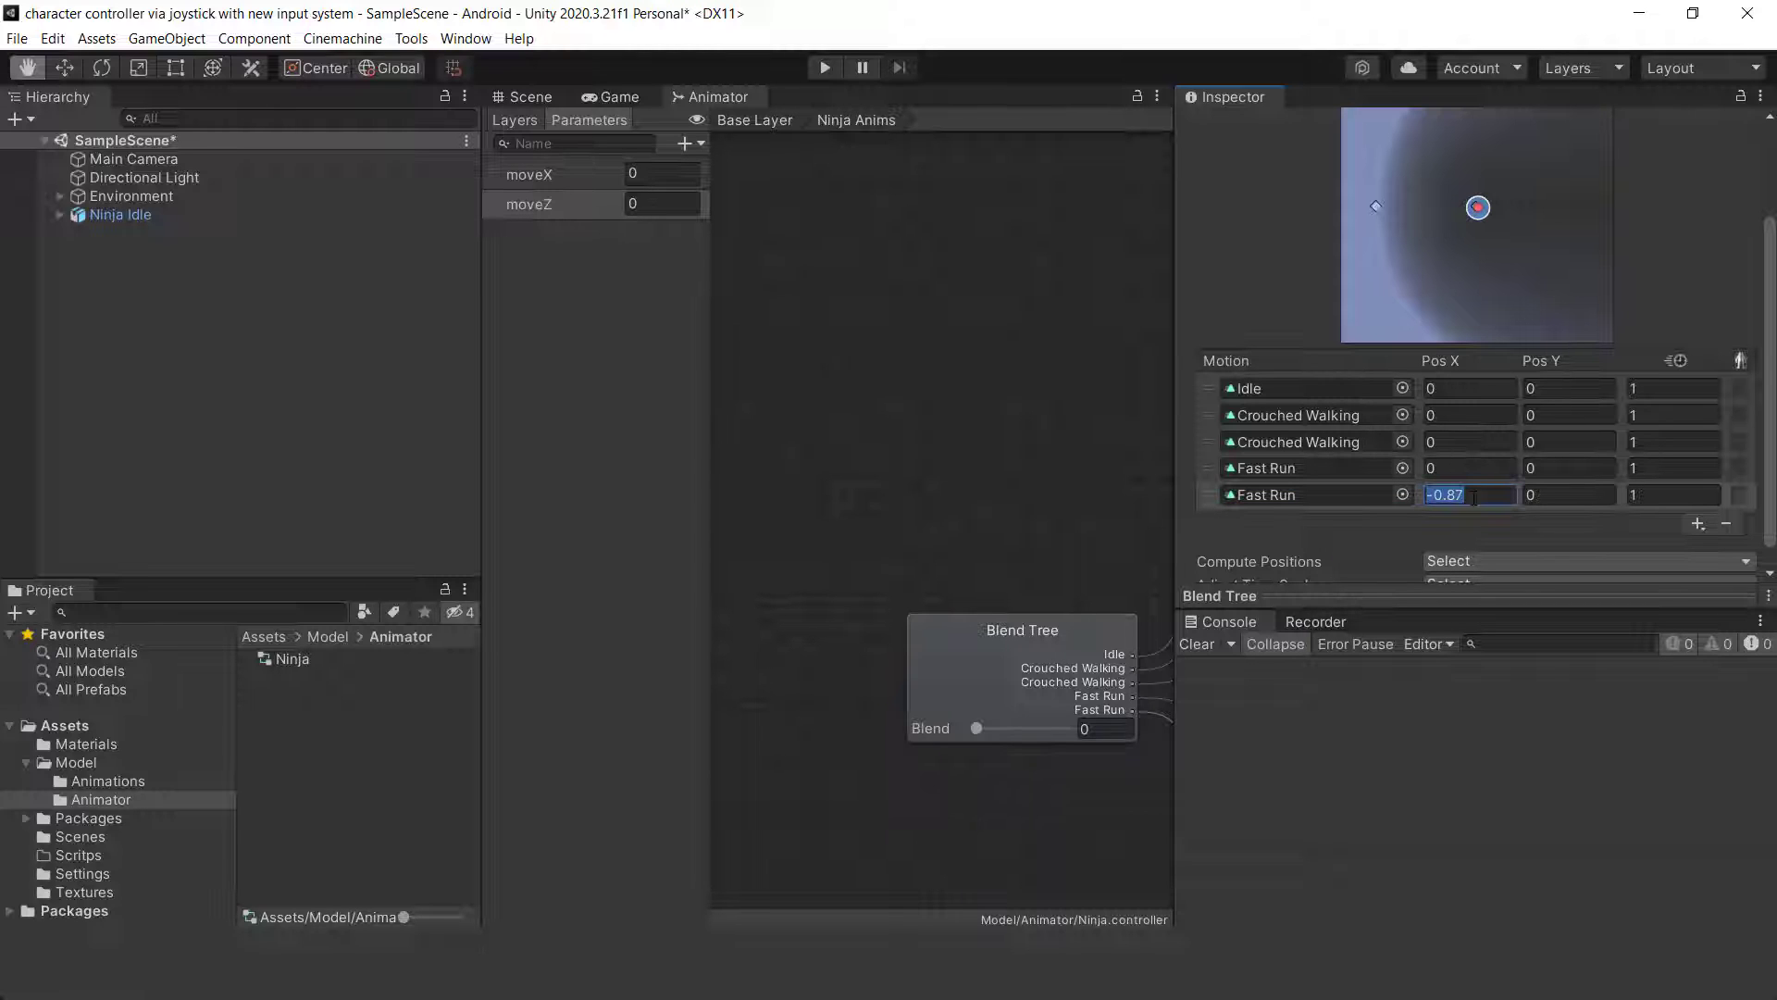
text(0)
scroll(1051, 603, down, 2)
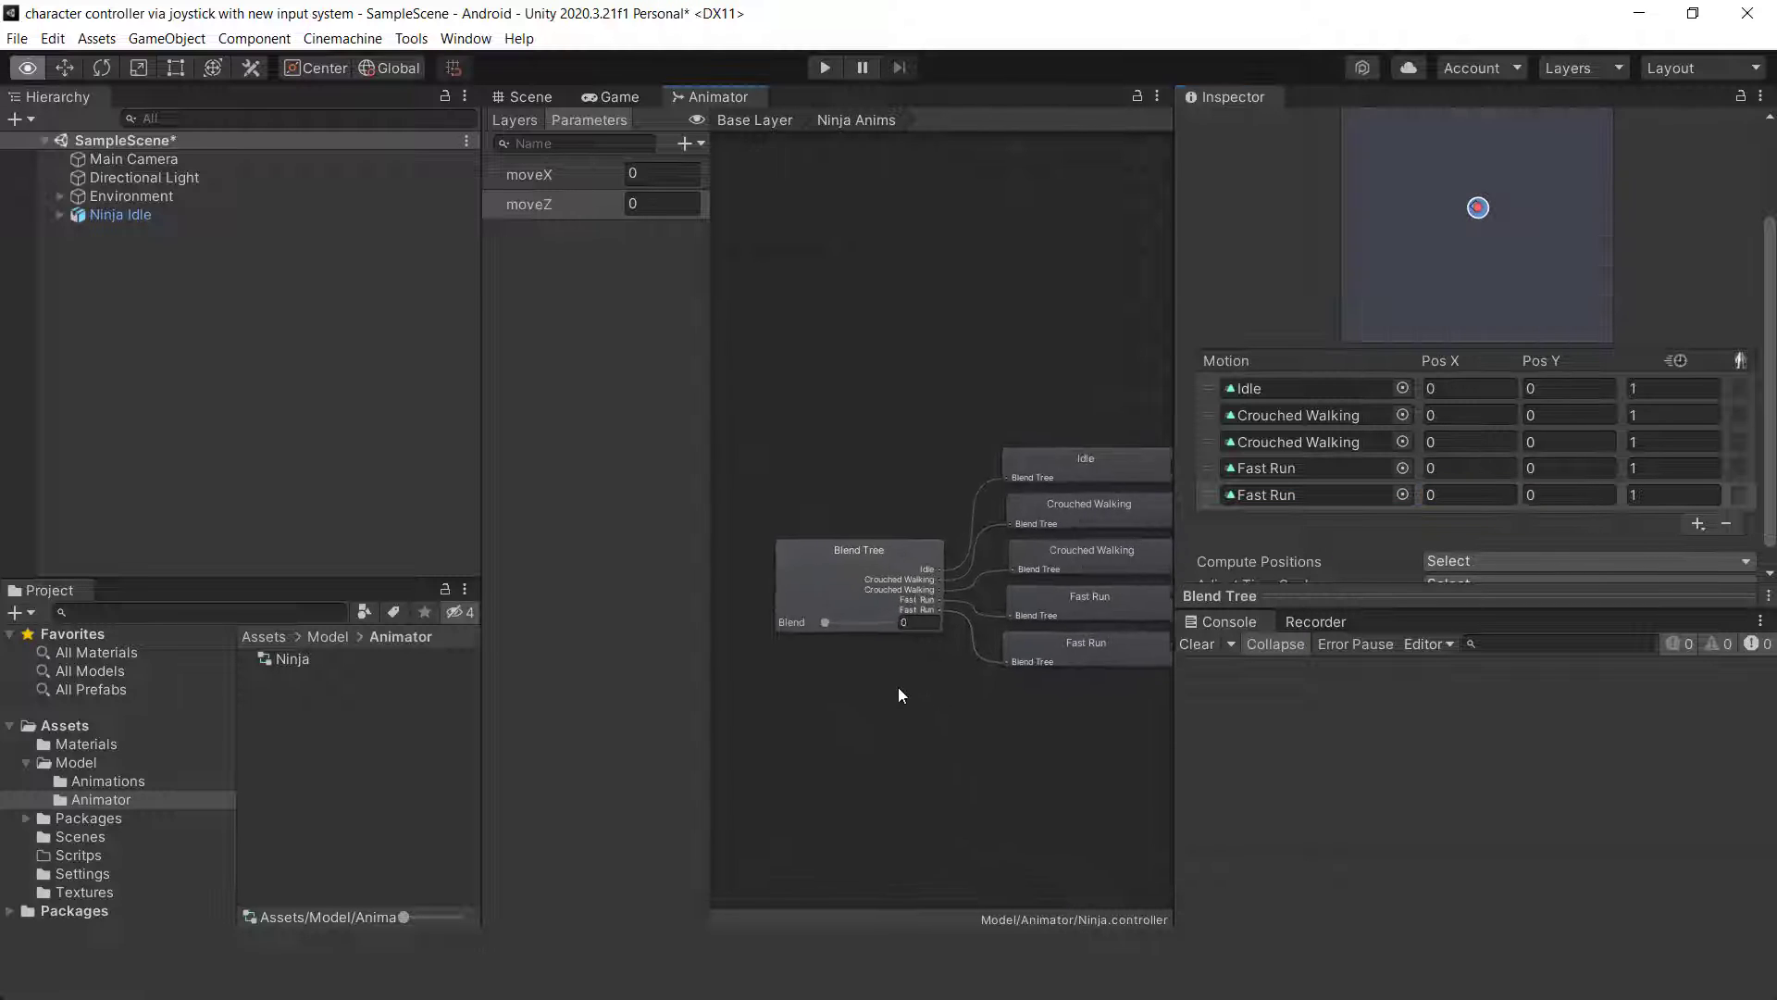
middle_drag(1068, 752, 864, 658)
scroll(874, 659, up, 1)
scroll(912, 689, down, 1)
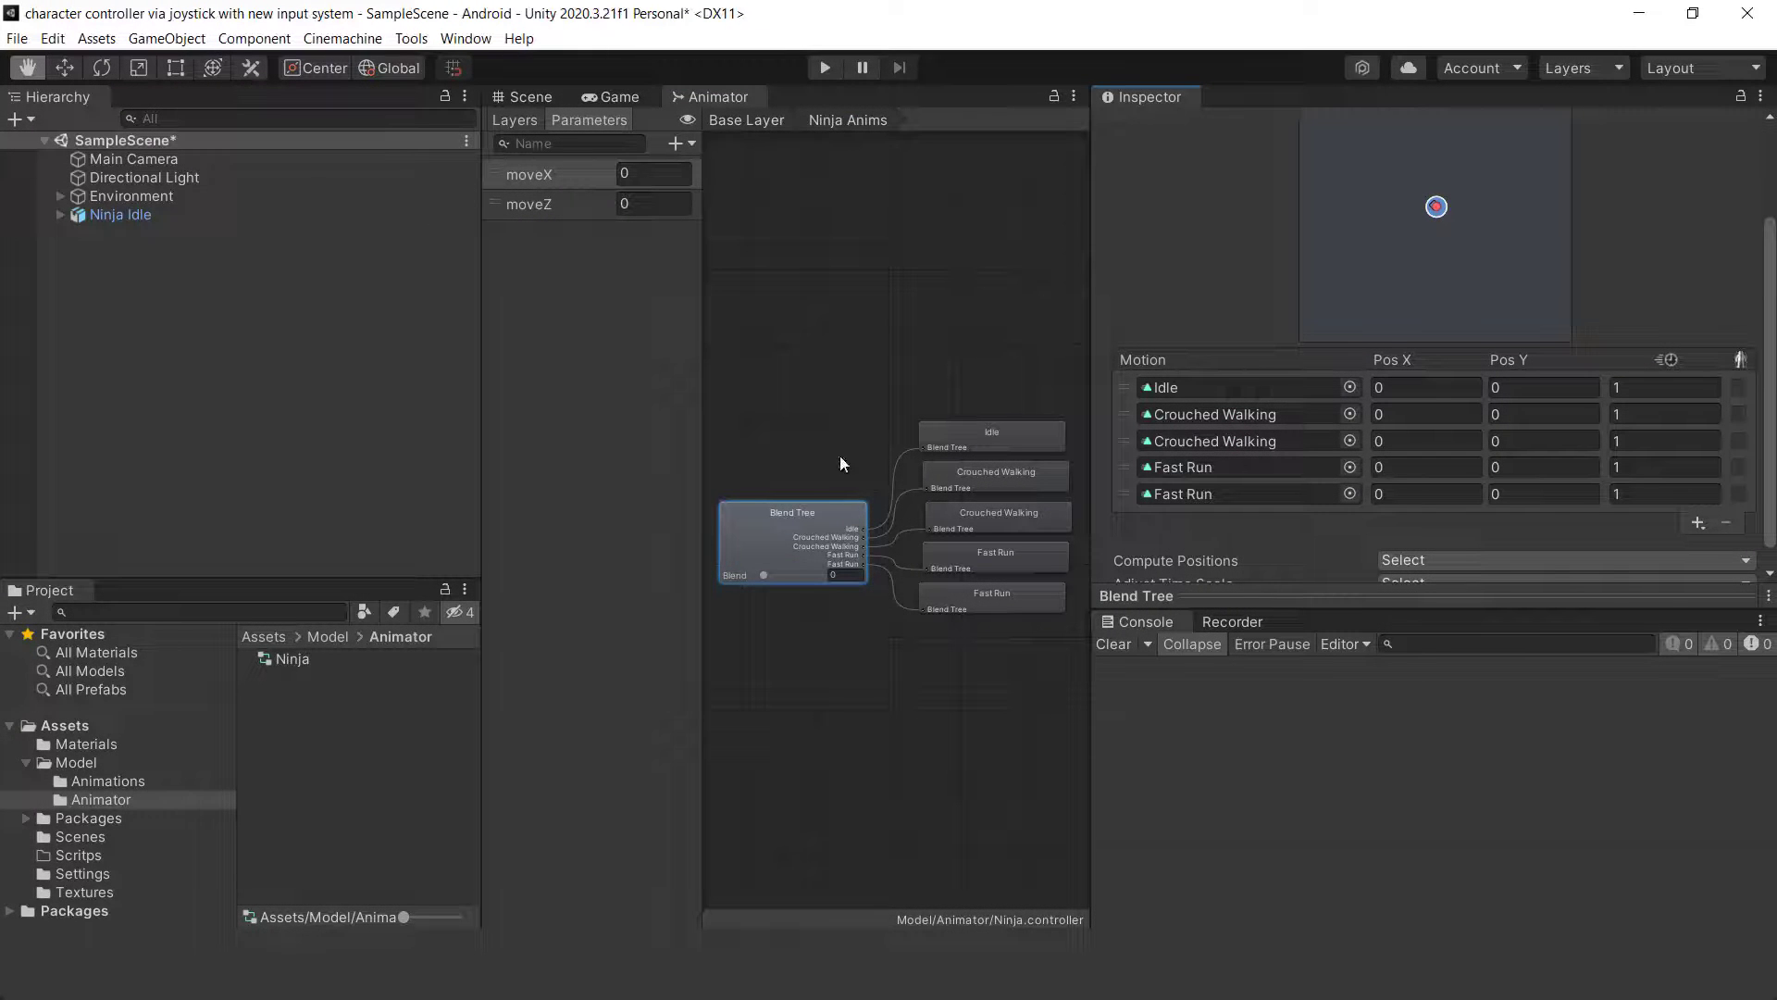
scroll(1203, 445, up, 3)
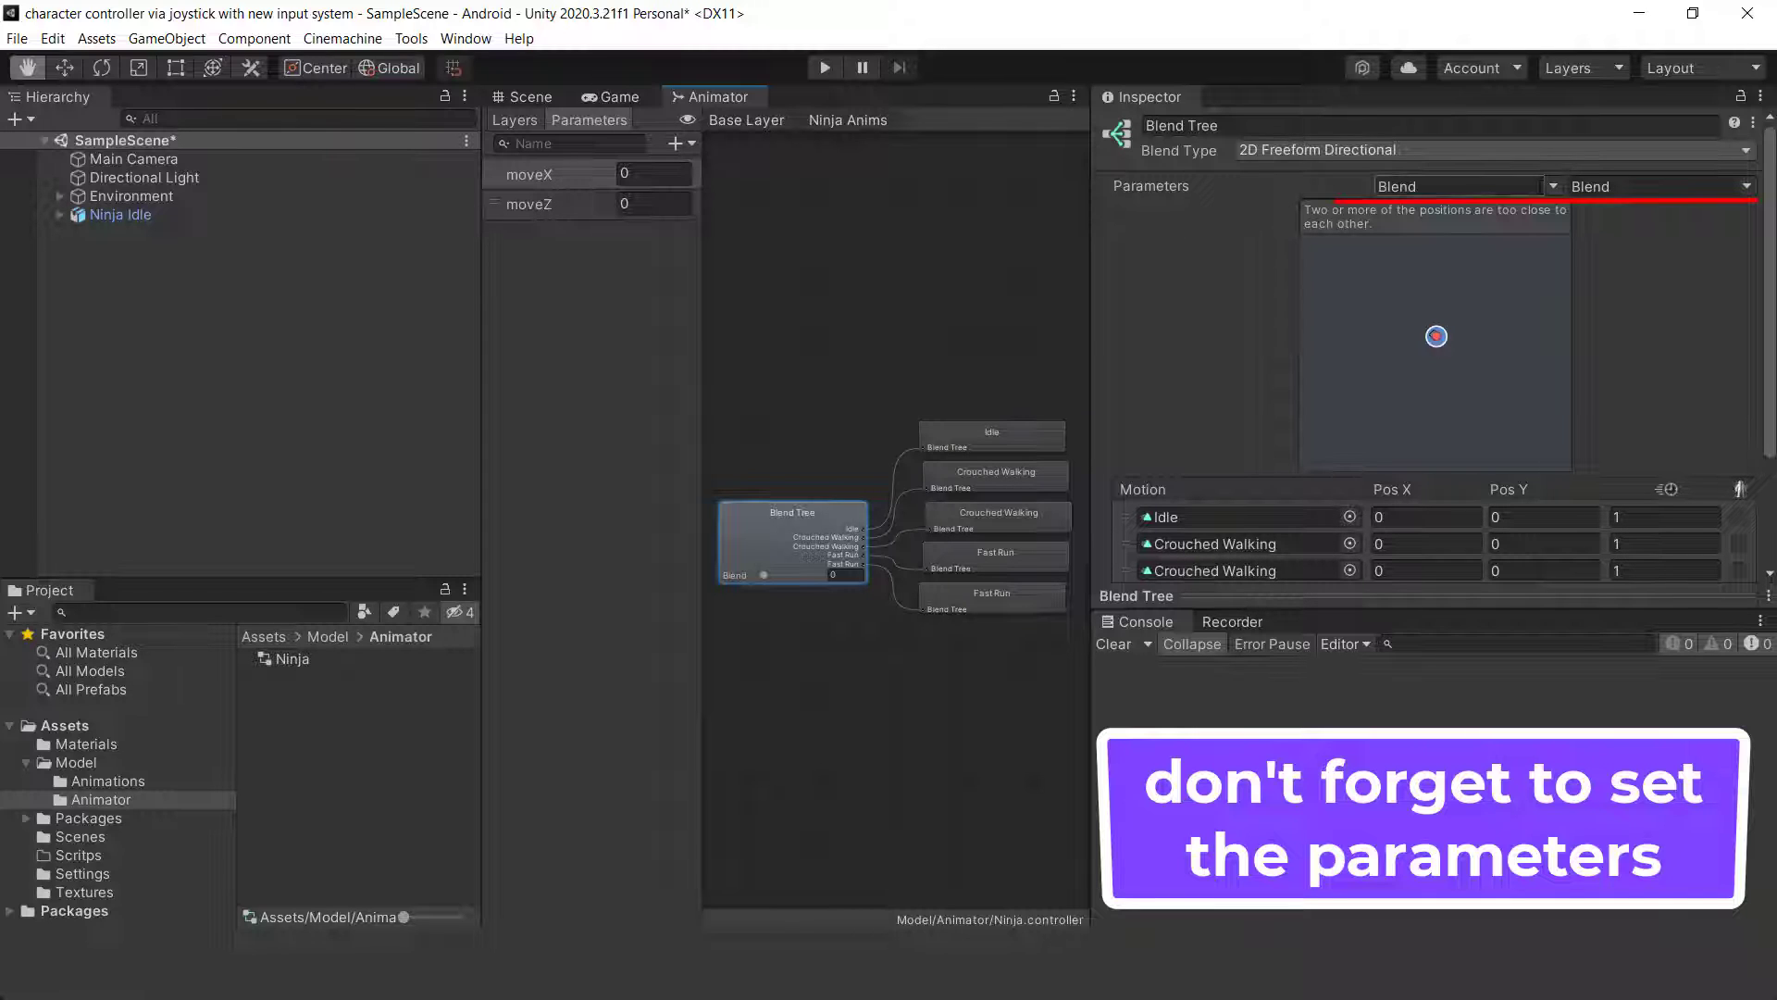
Set the blend tree's parameters to moveX and moveZ.
click(1554, 188)
click(1584, 213)
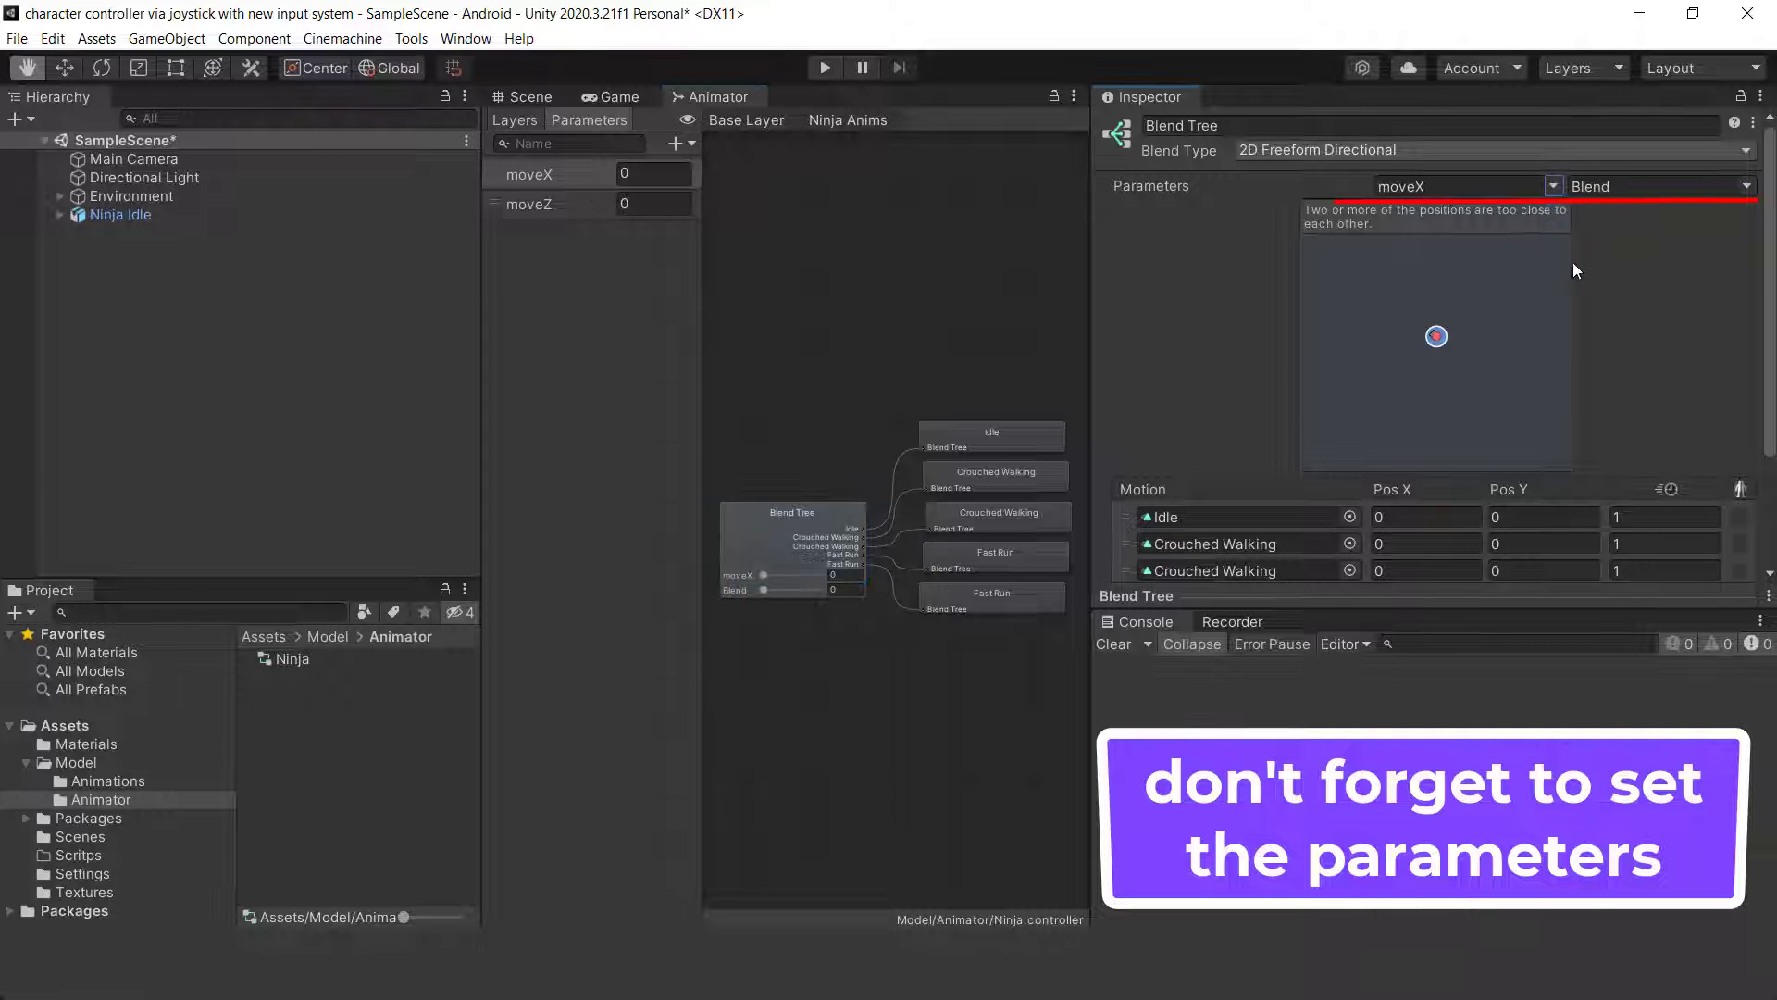
click(1729, 187)
click(1700, 233)
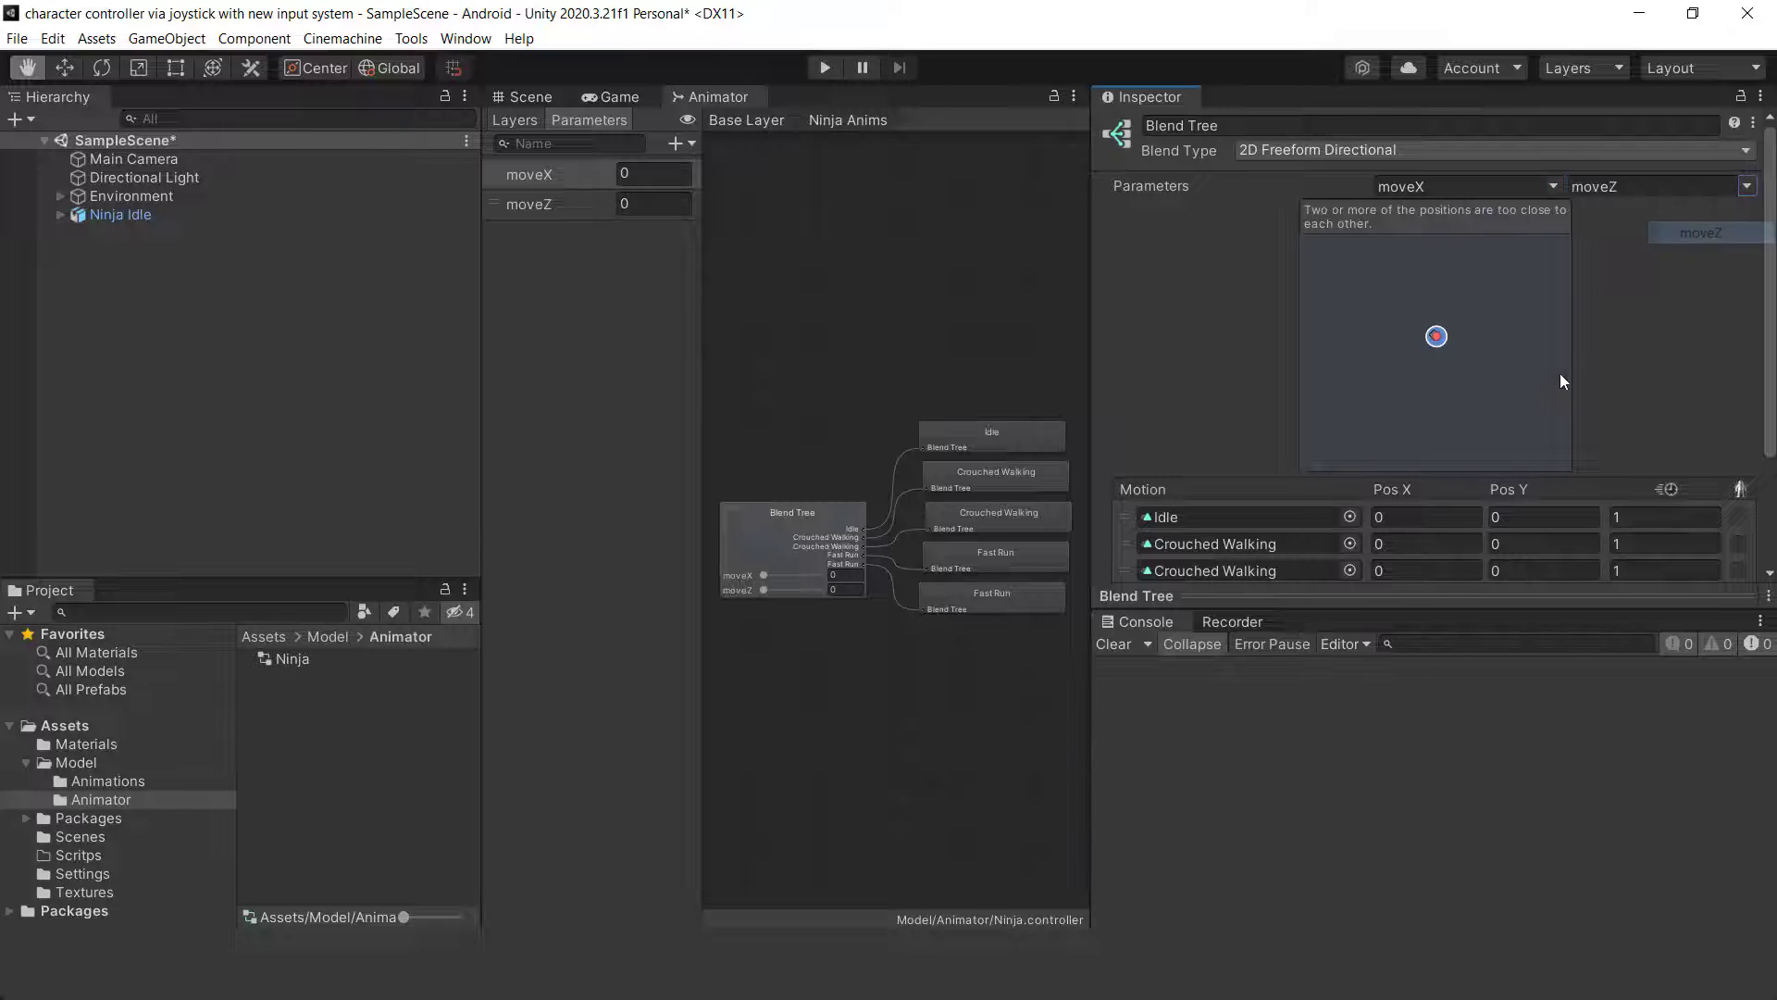
scroll(1559, 374, down, 3)
Switch to the Game view and test-play the scene.
click(611, 100)
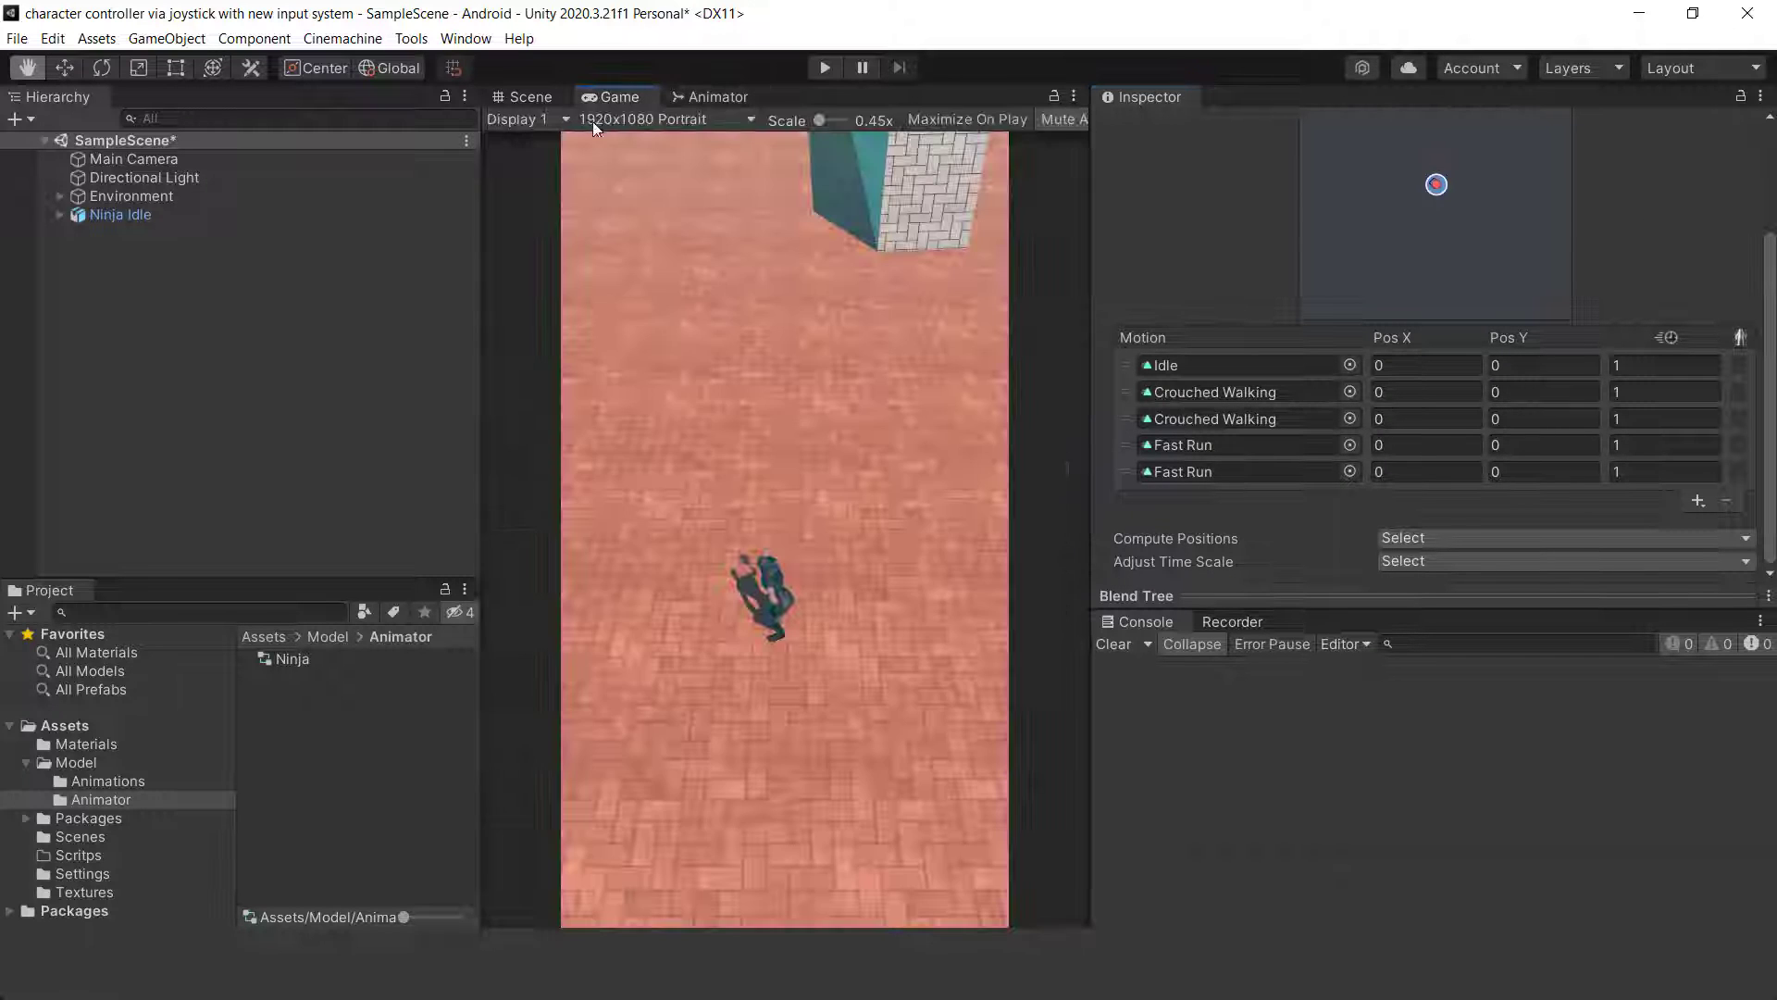
click(824, 68)
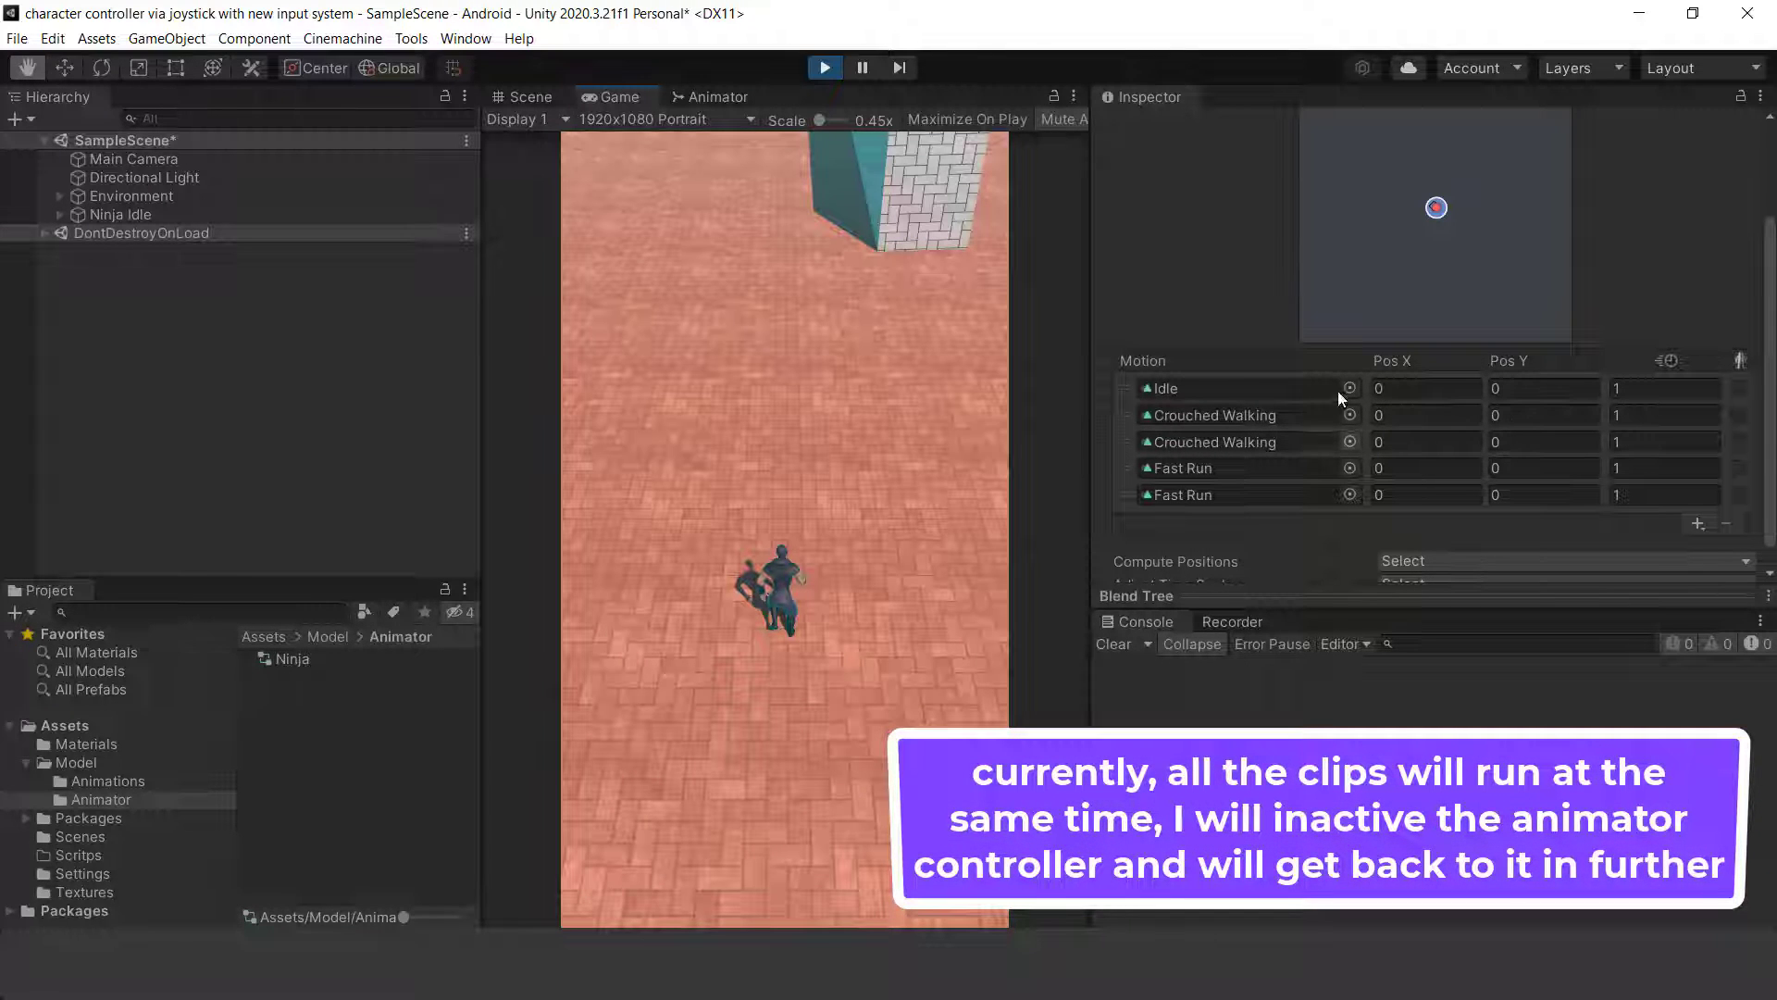
click(825, 69)
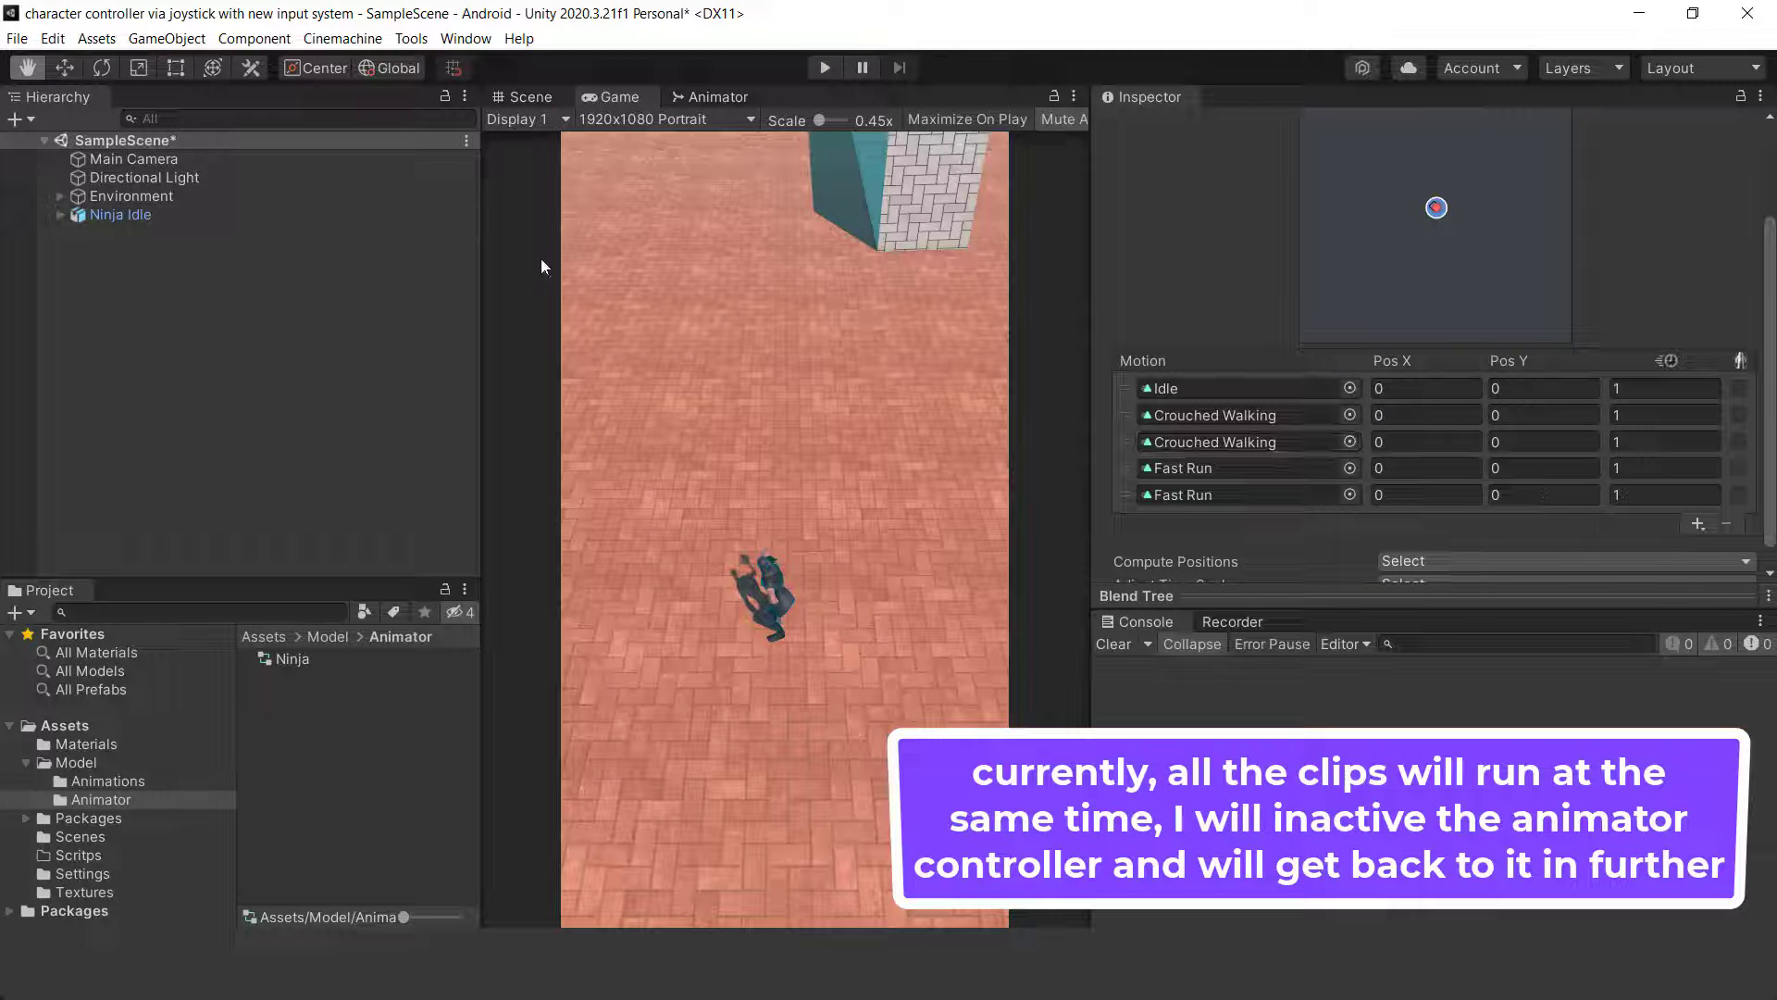
Disable Ninja Idle's Animator component, test-play again, and collapse the Model folder.
click(152, 215)
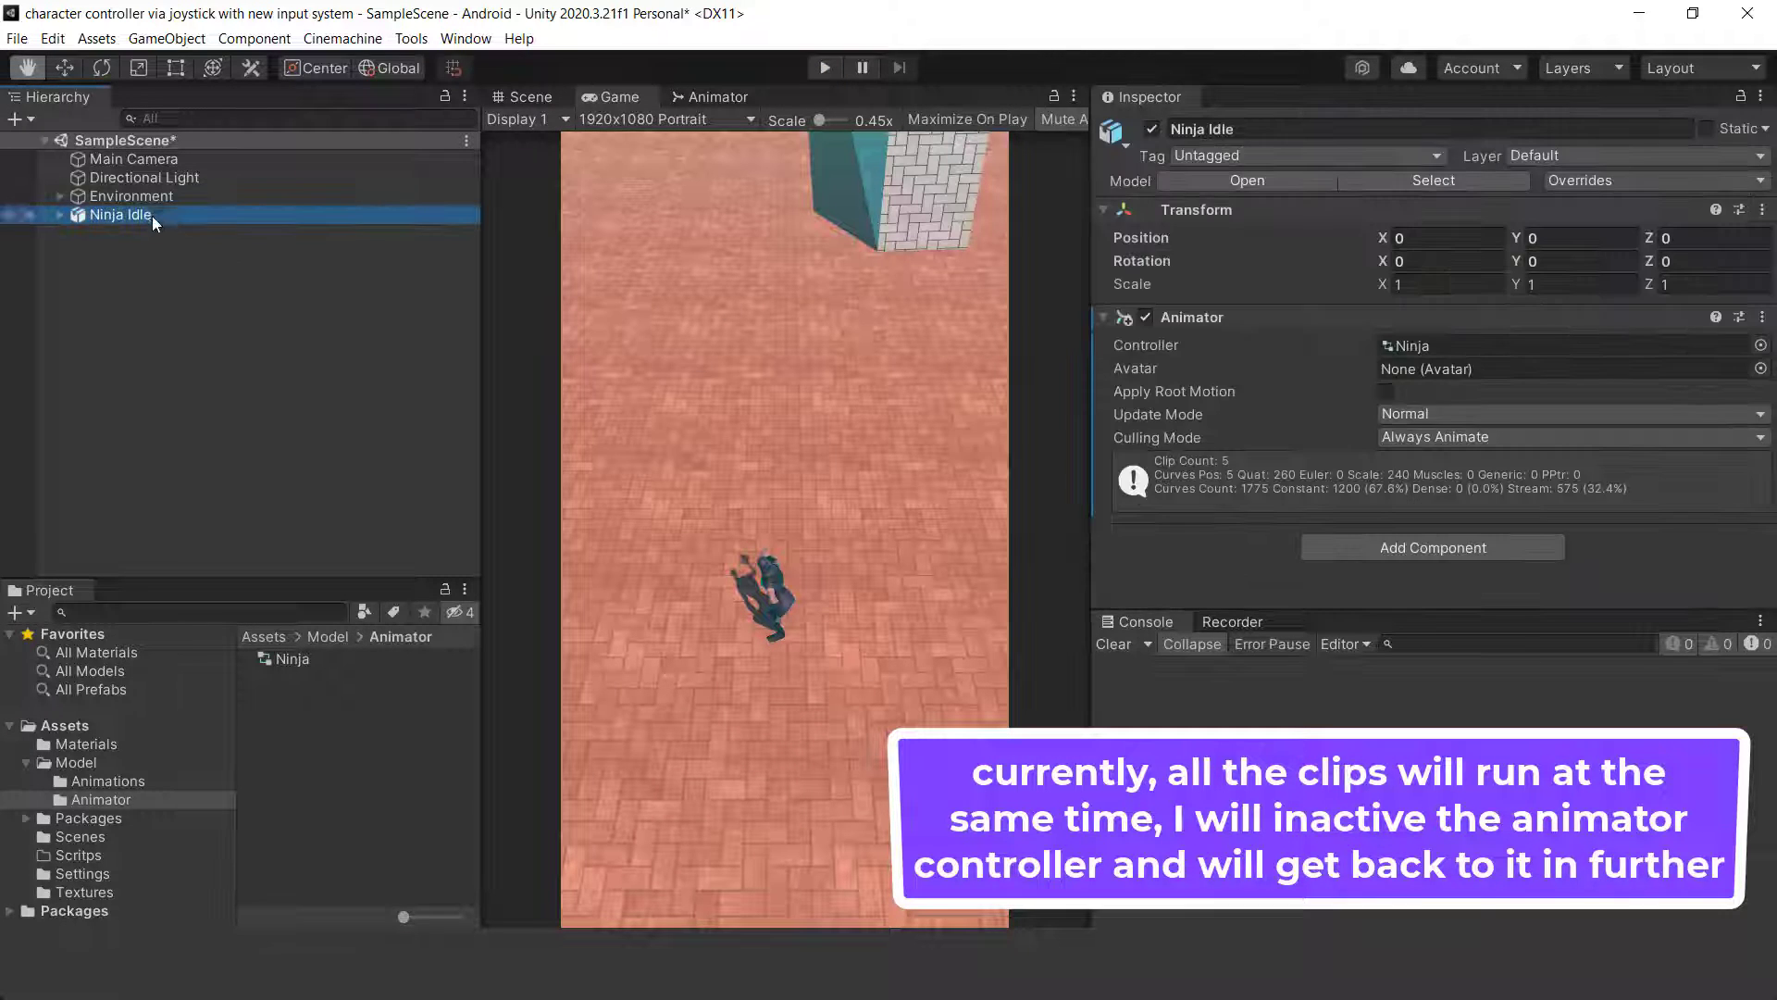
click(1146, 318)
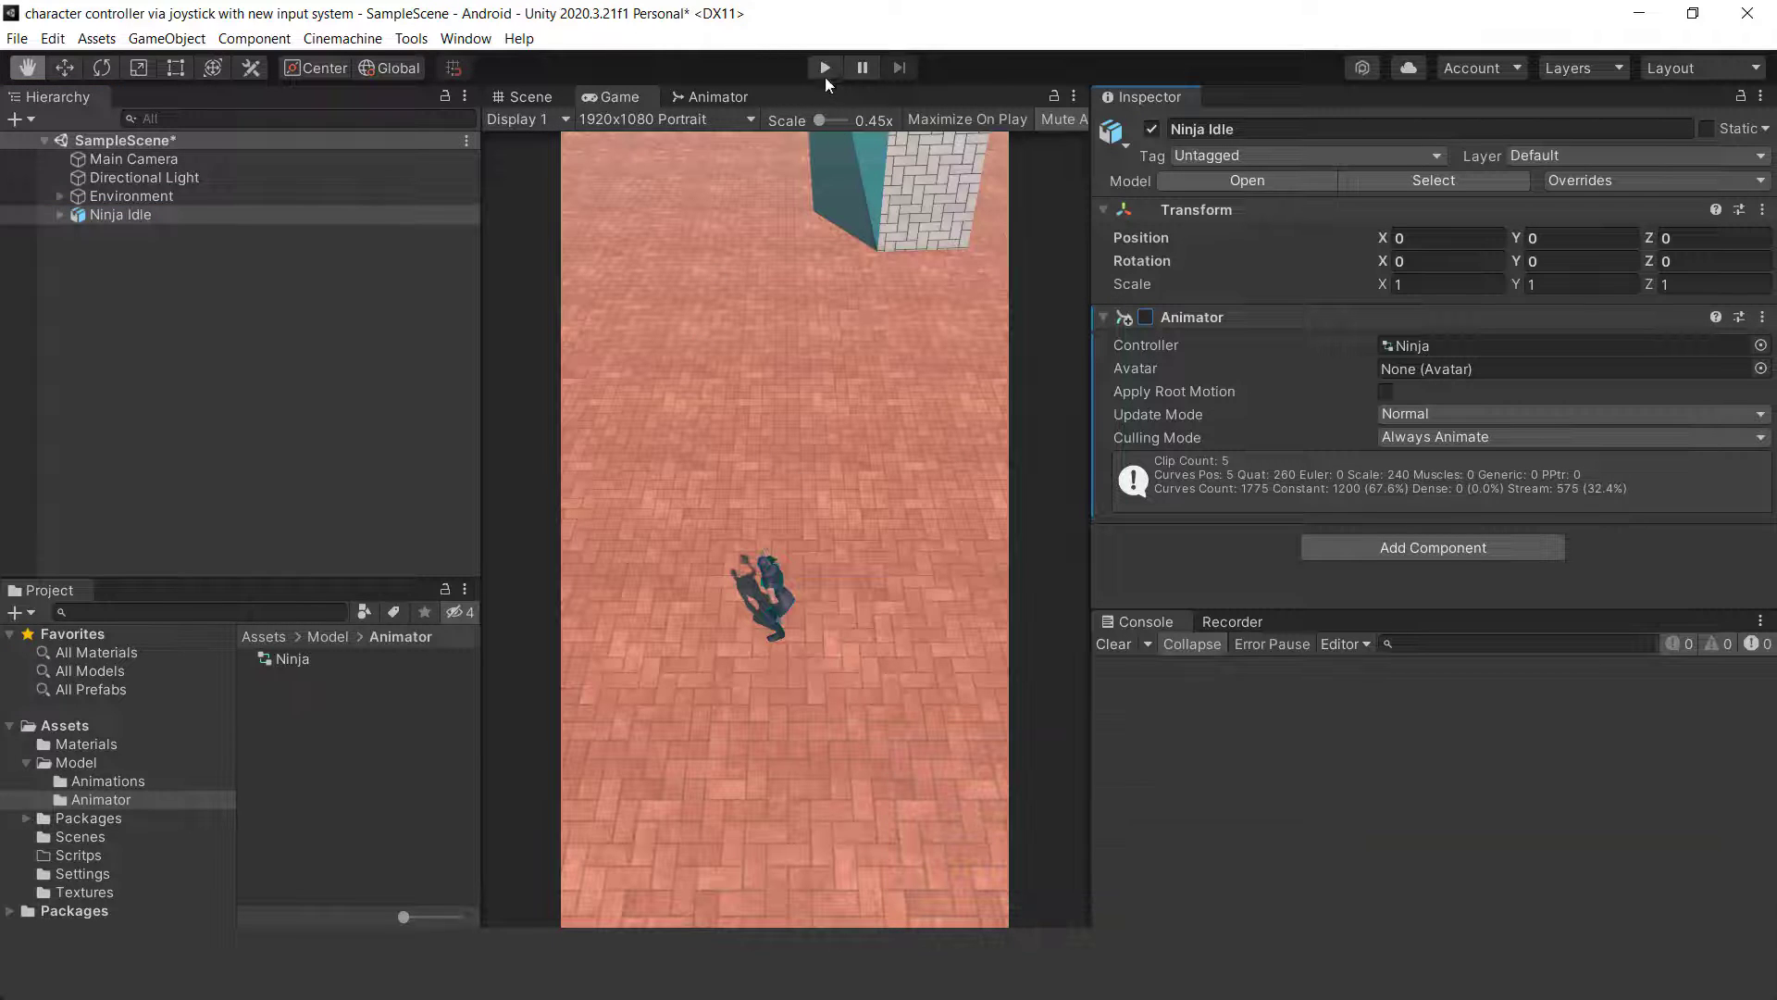
click(825, 76)
click(826, 69)
click(26, 763)
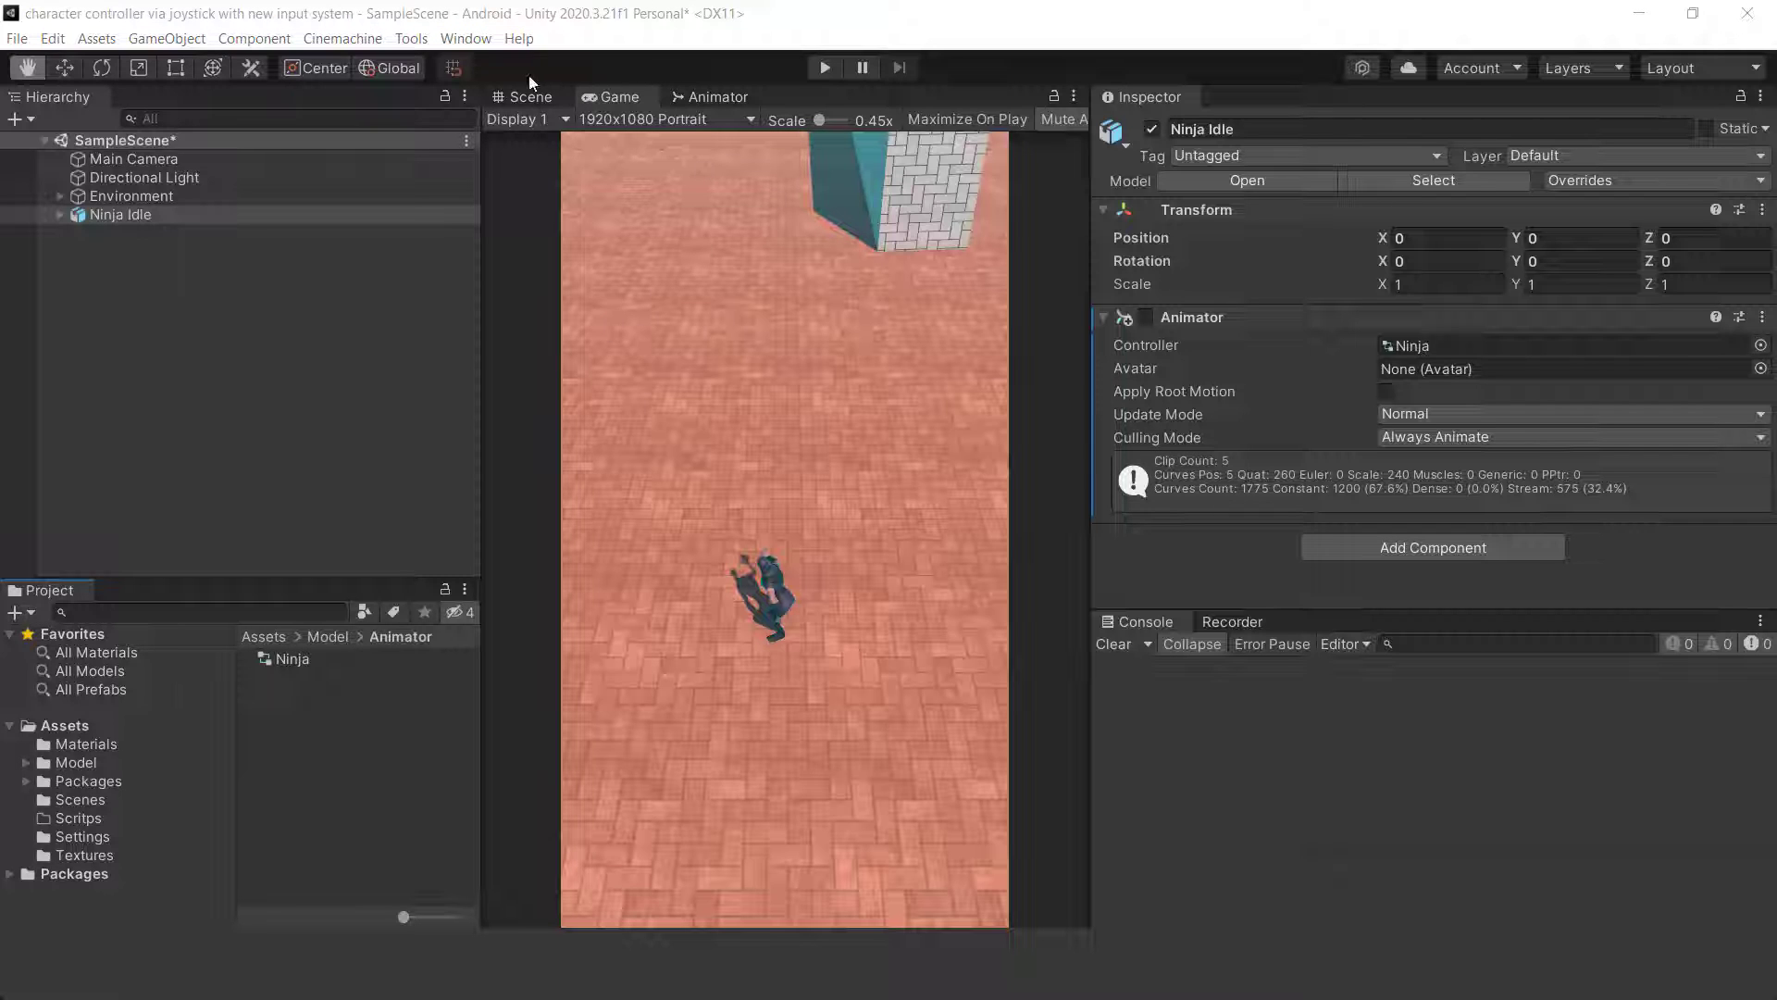
Add a UI Canvas to the scene.
right_click(108, 248)
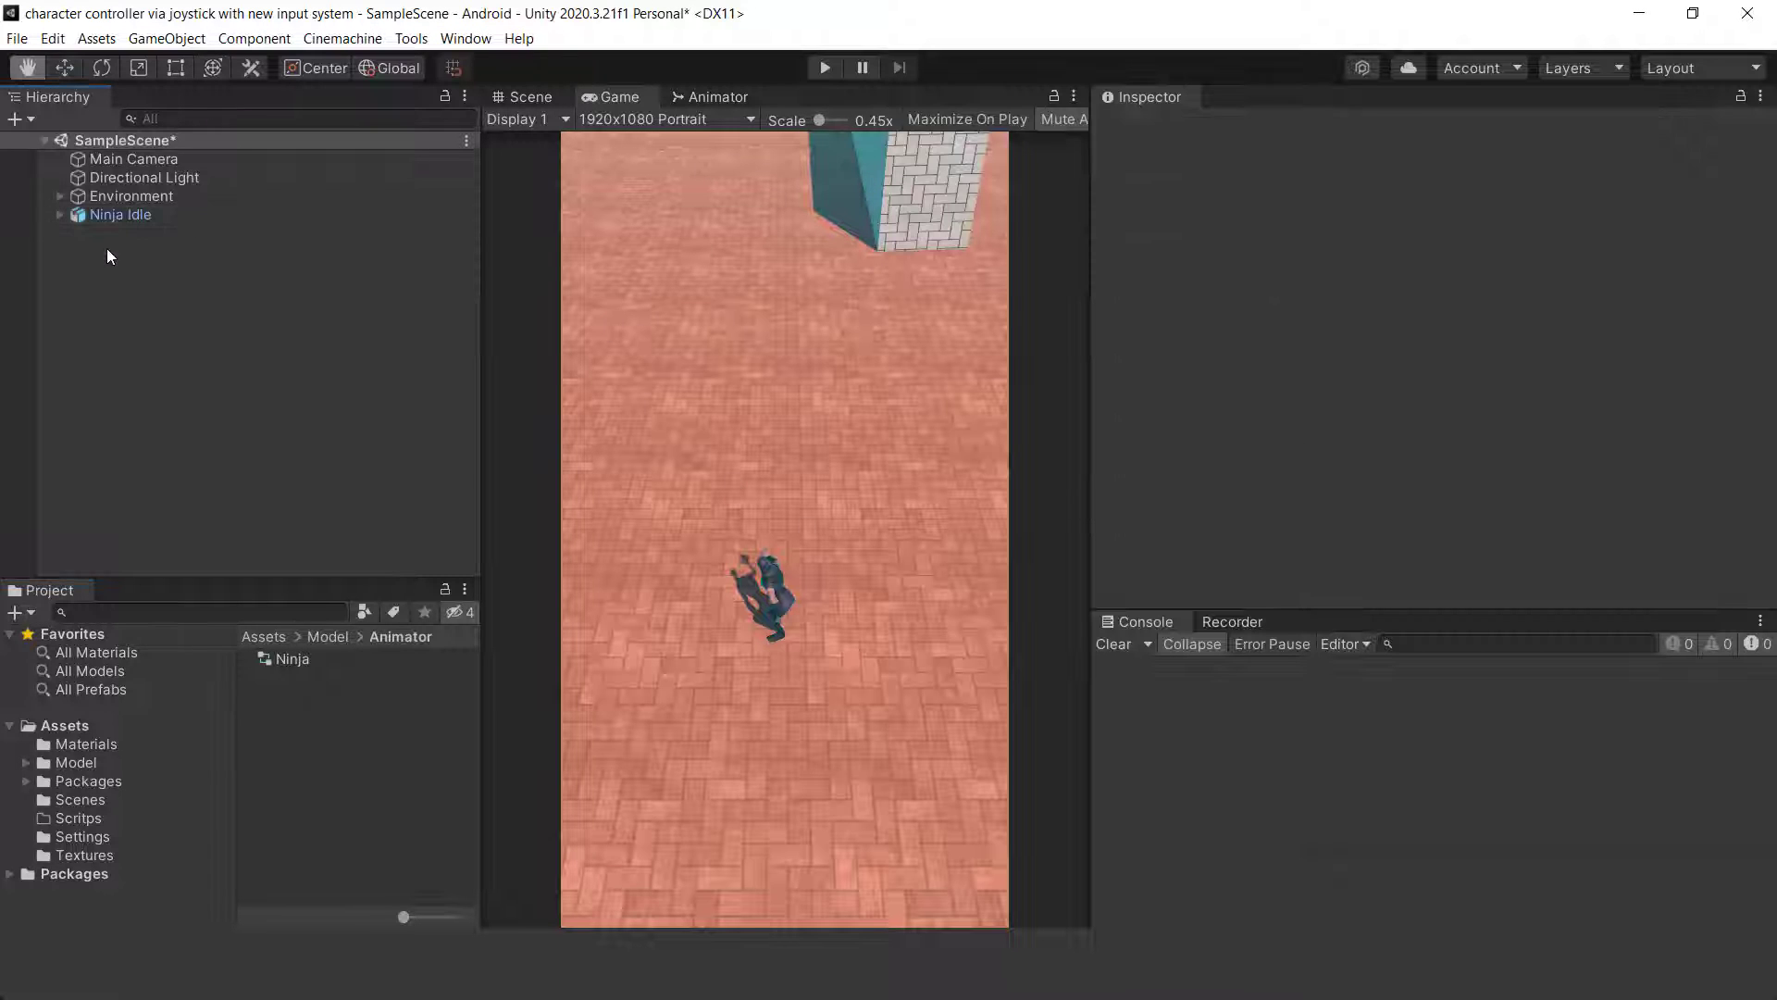
mouse_move(218, 621)
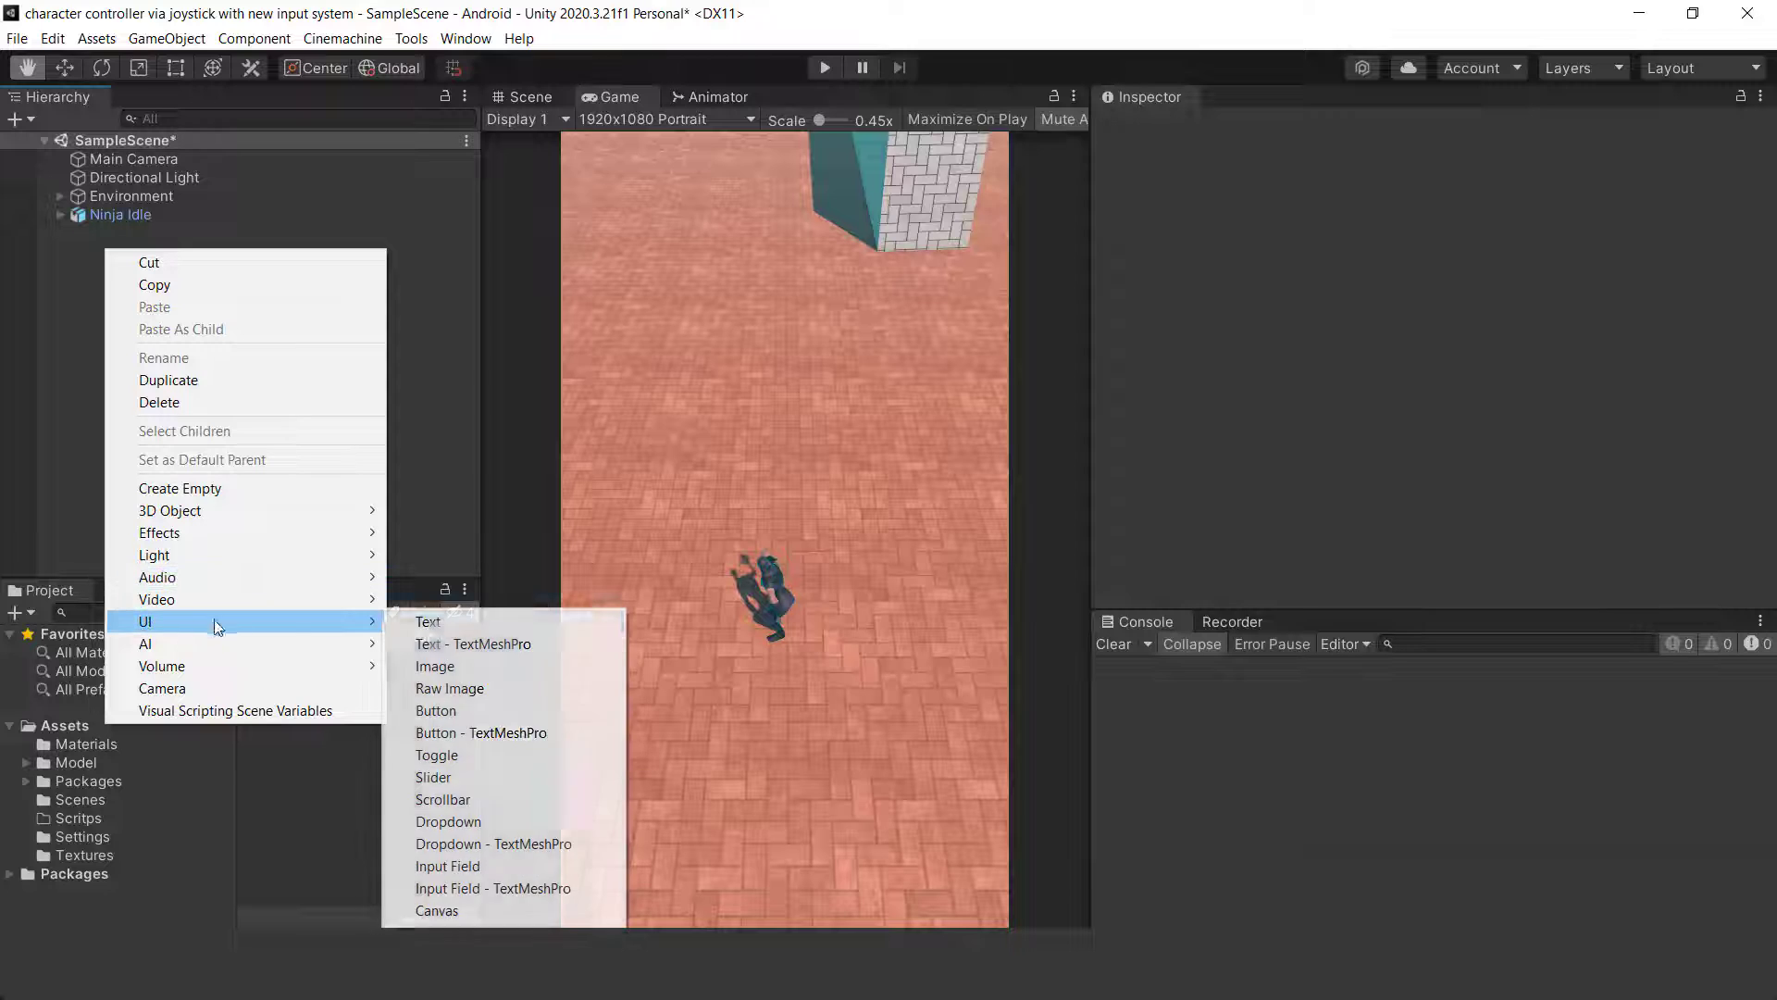
click(440, 910)
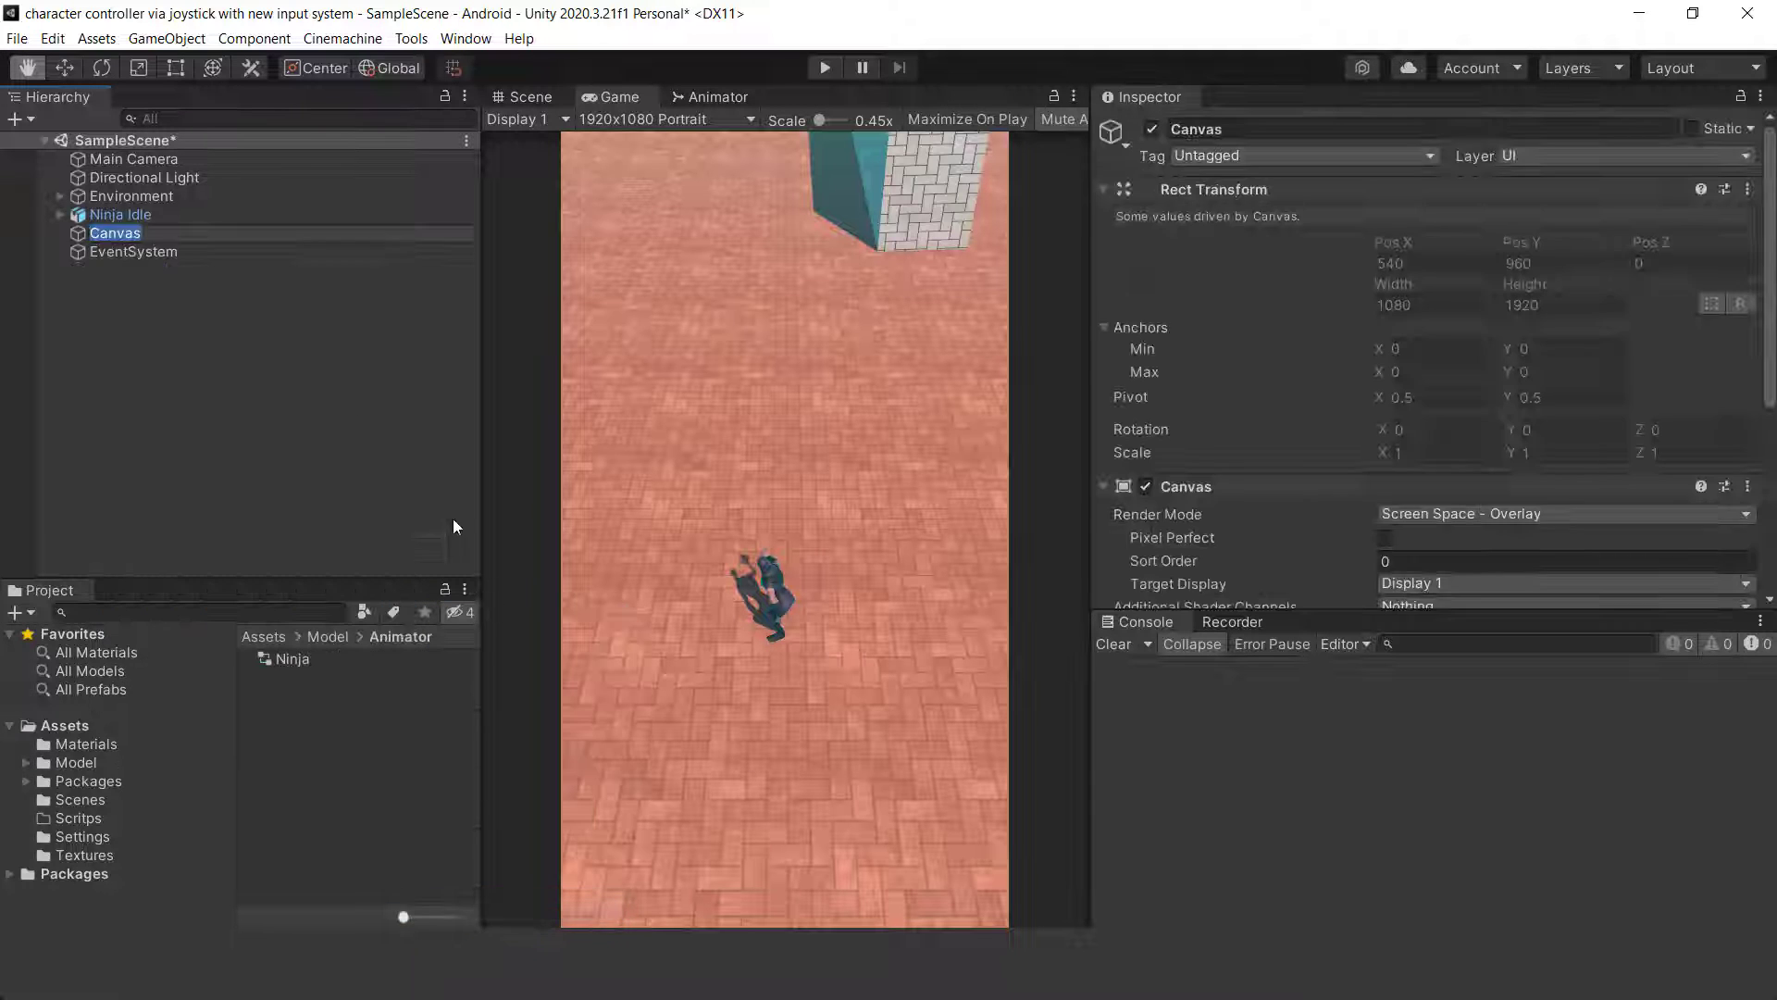
click(141, 235)
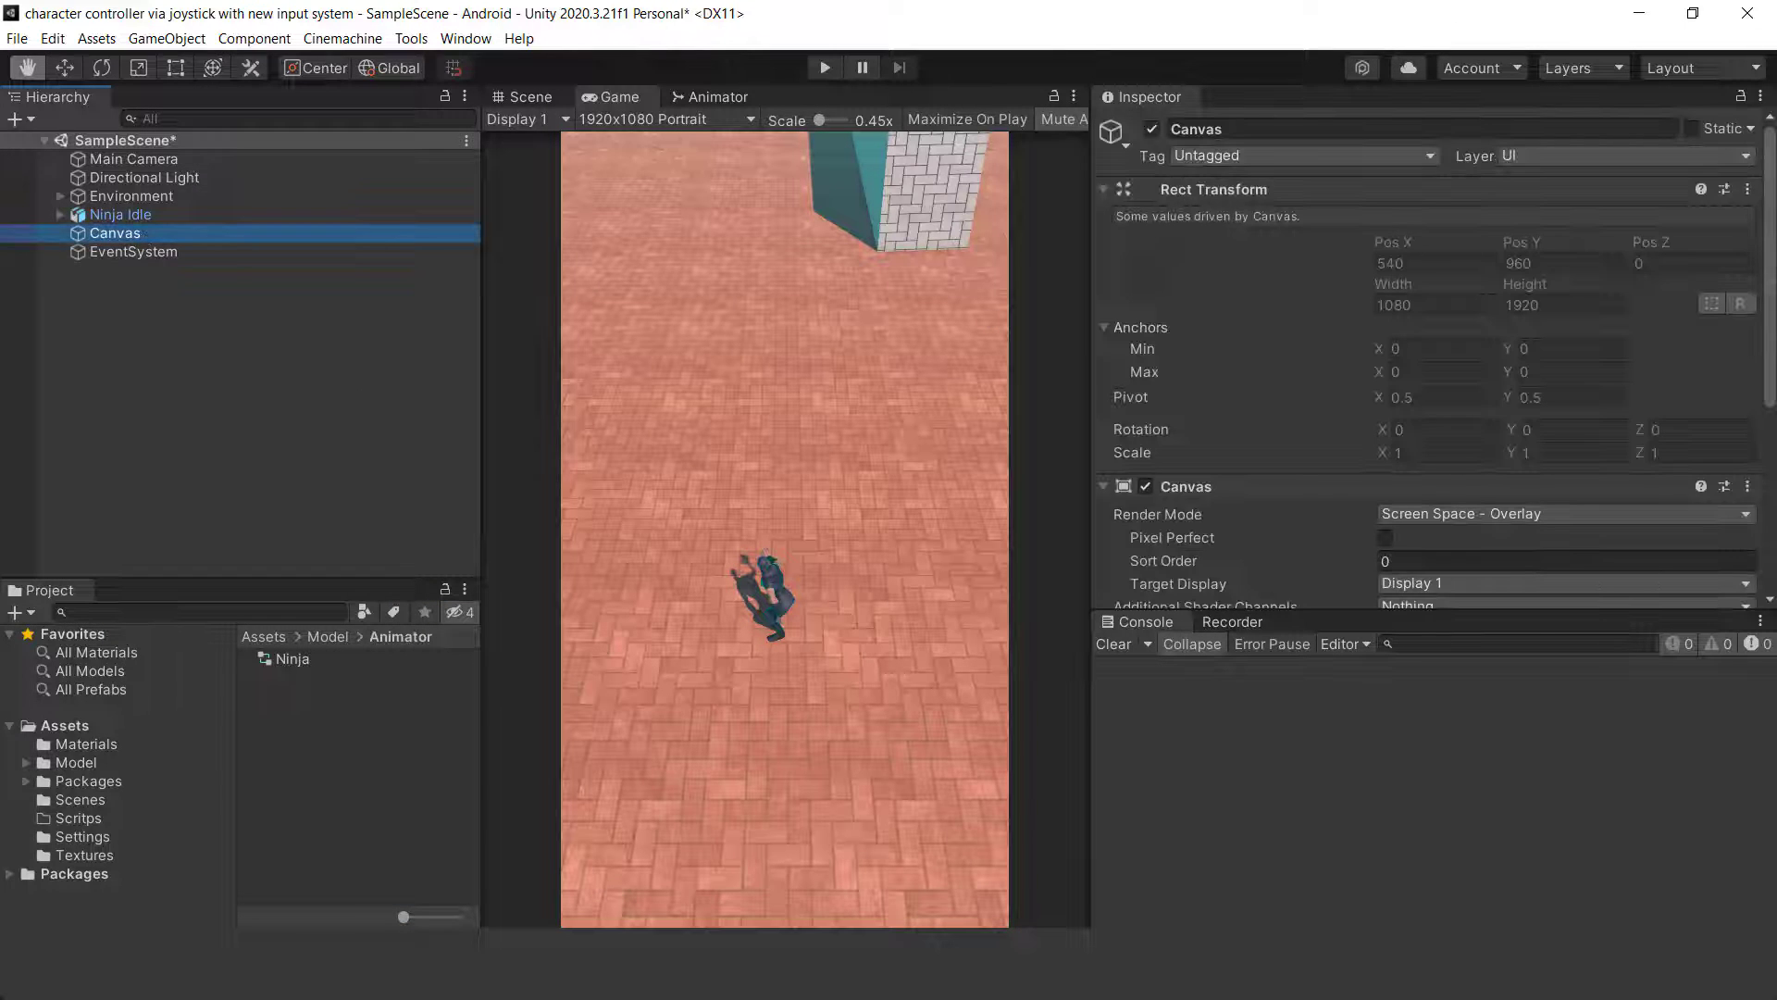
mouse_move(1772, 222)
mouse_down()
mouse_move(1773, 417)
mouse_move(1773, 248)
mouse_up()
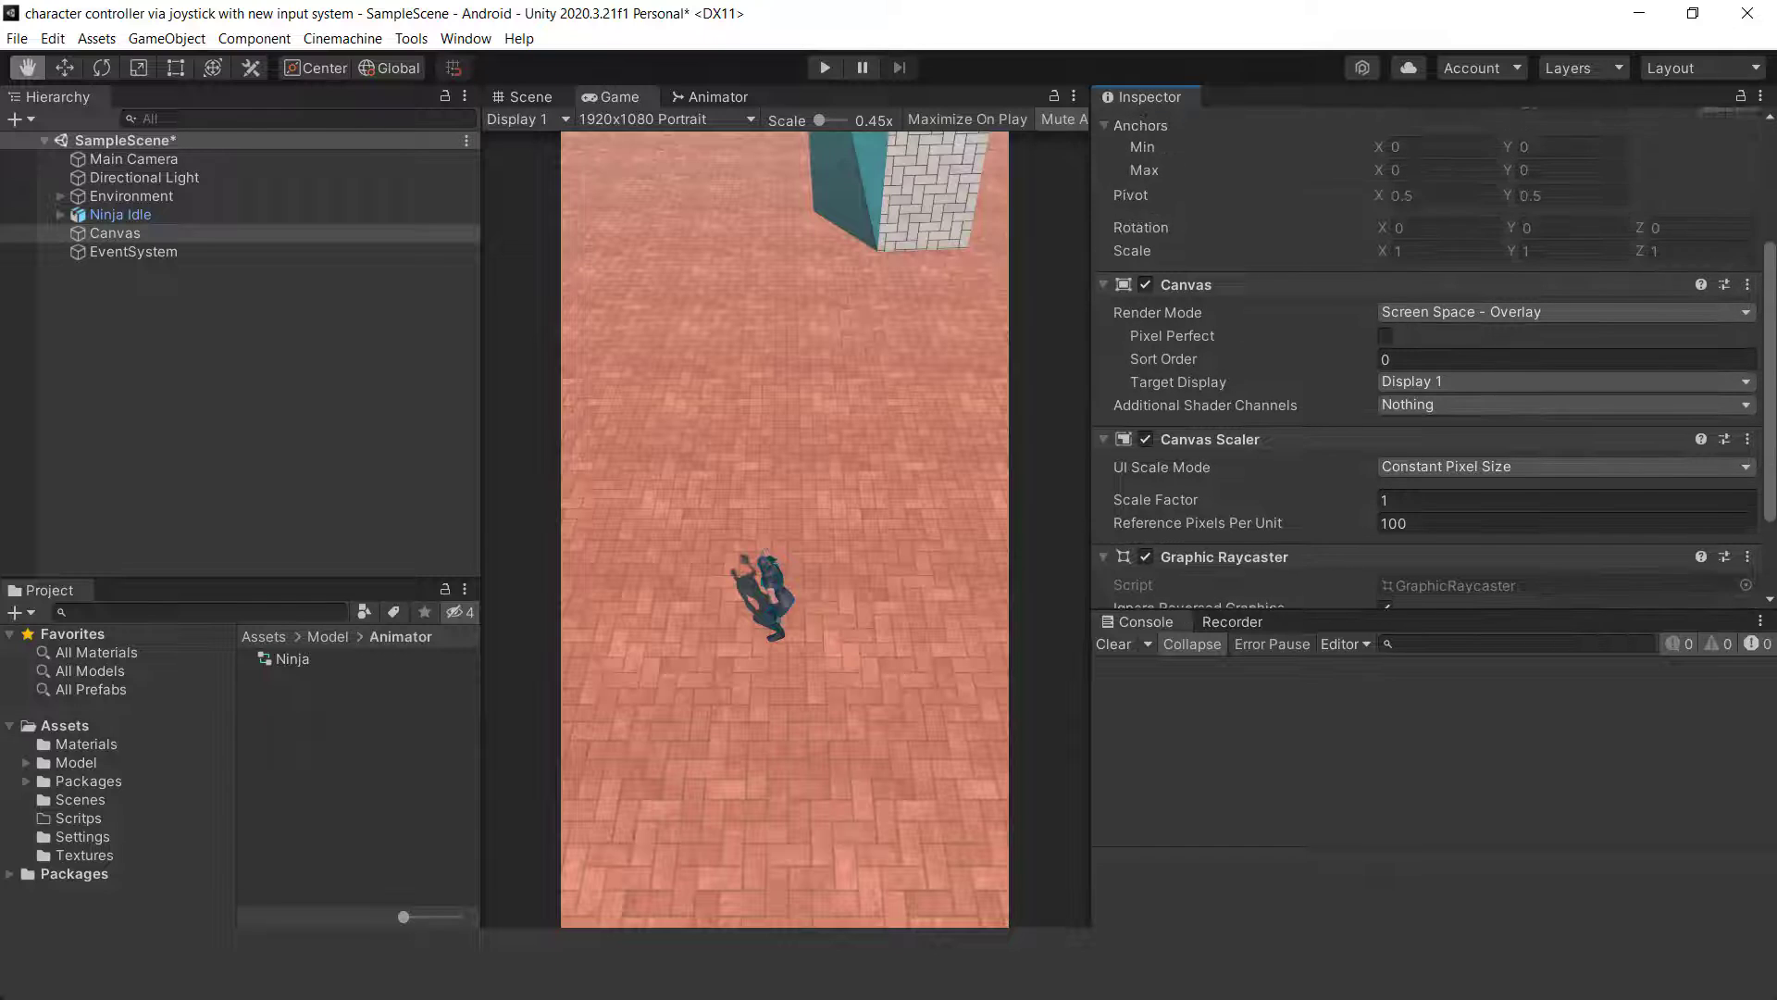
Add a UI Image inside the Canvas and rename it JoyStick.
right_click(104, 233)
mouse_move(204, 626)
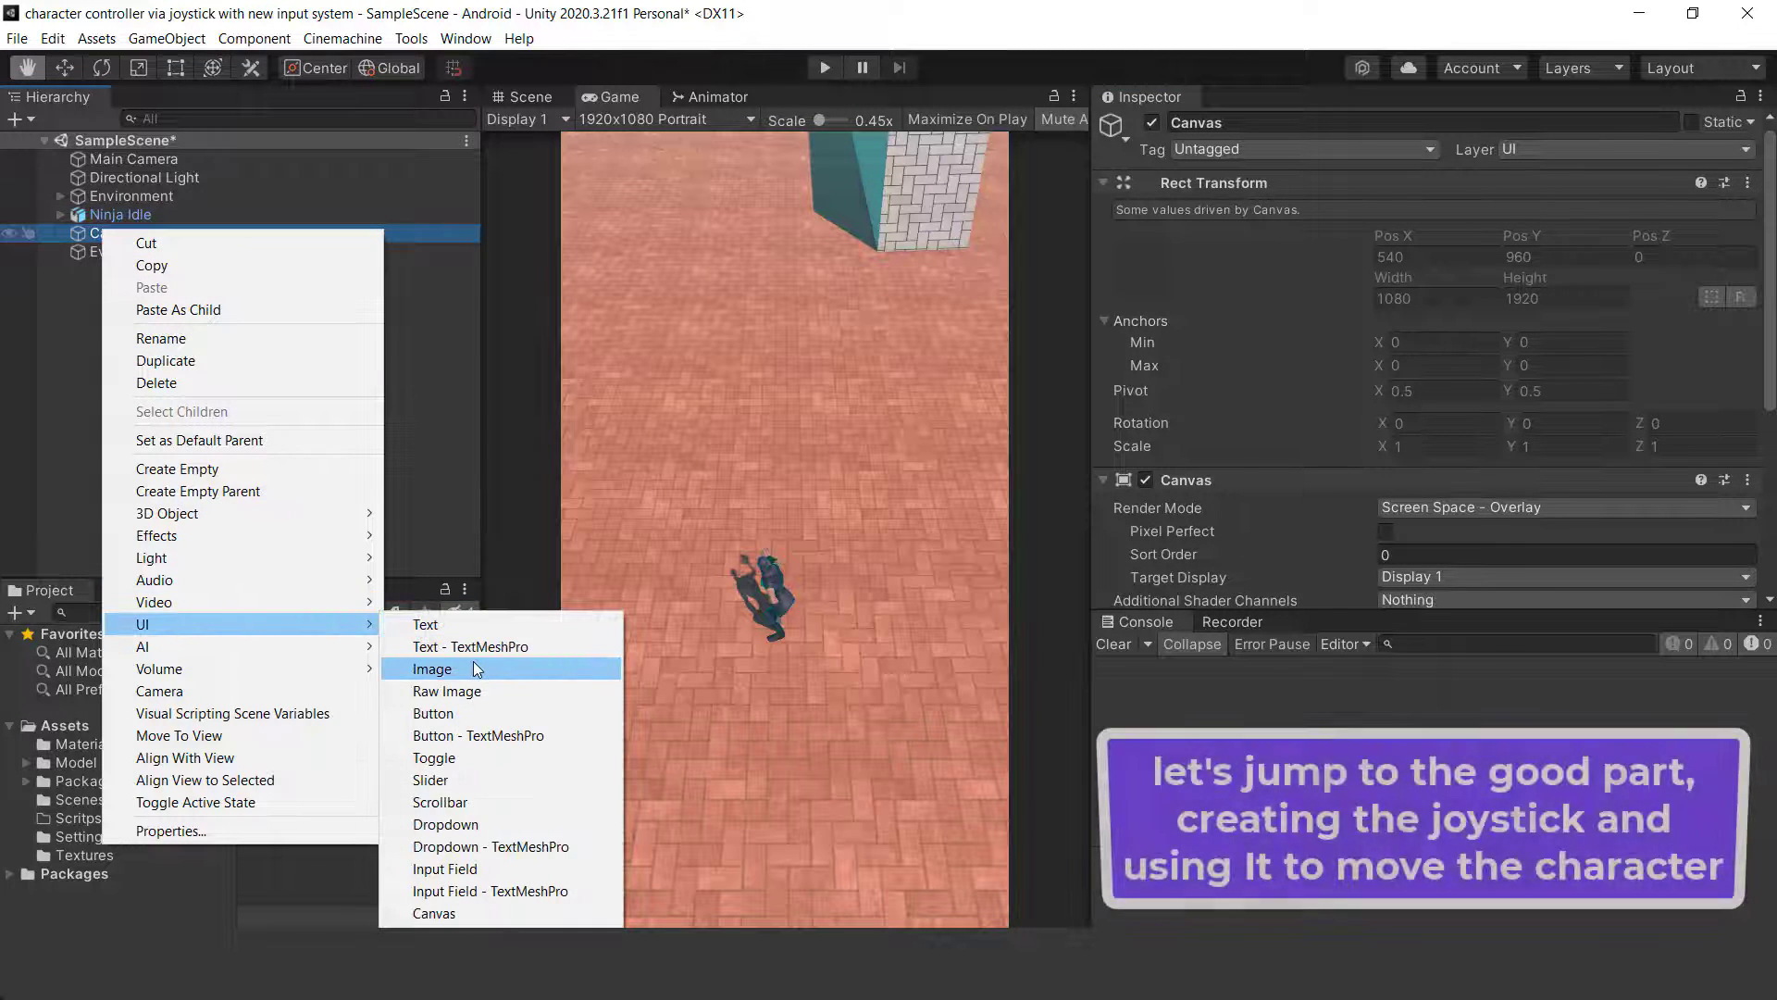
click(426, 669)
click(1269, 116)
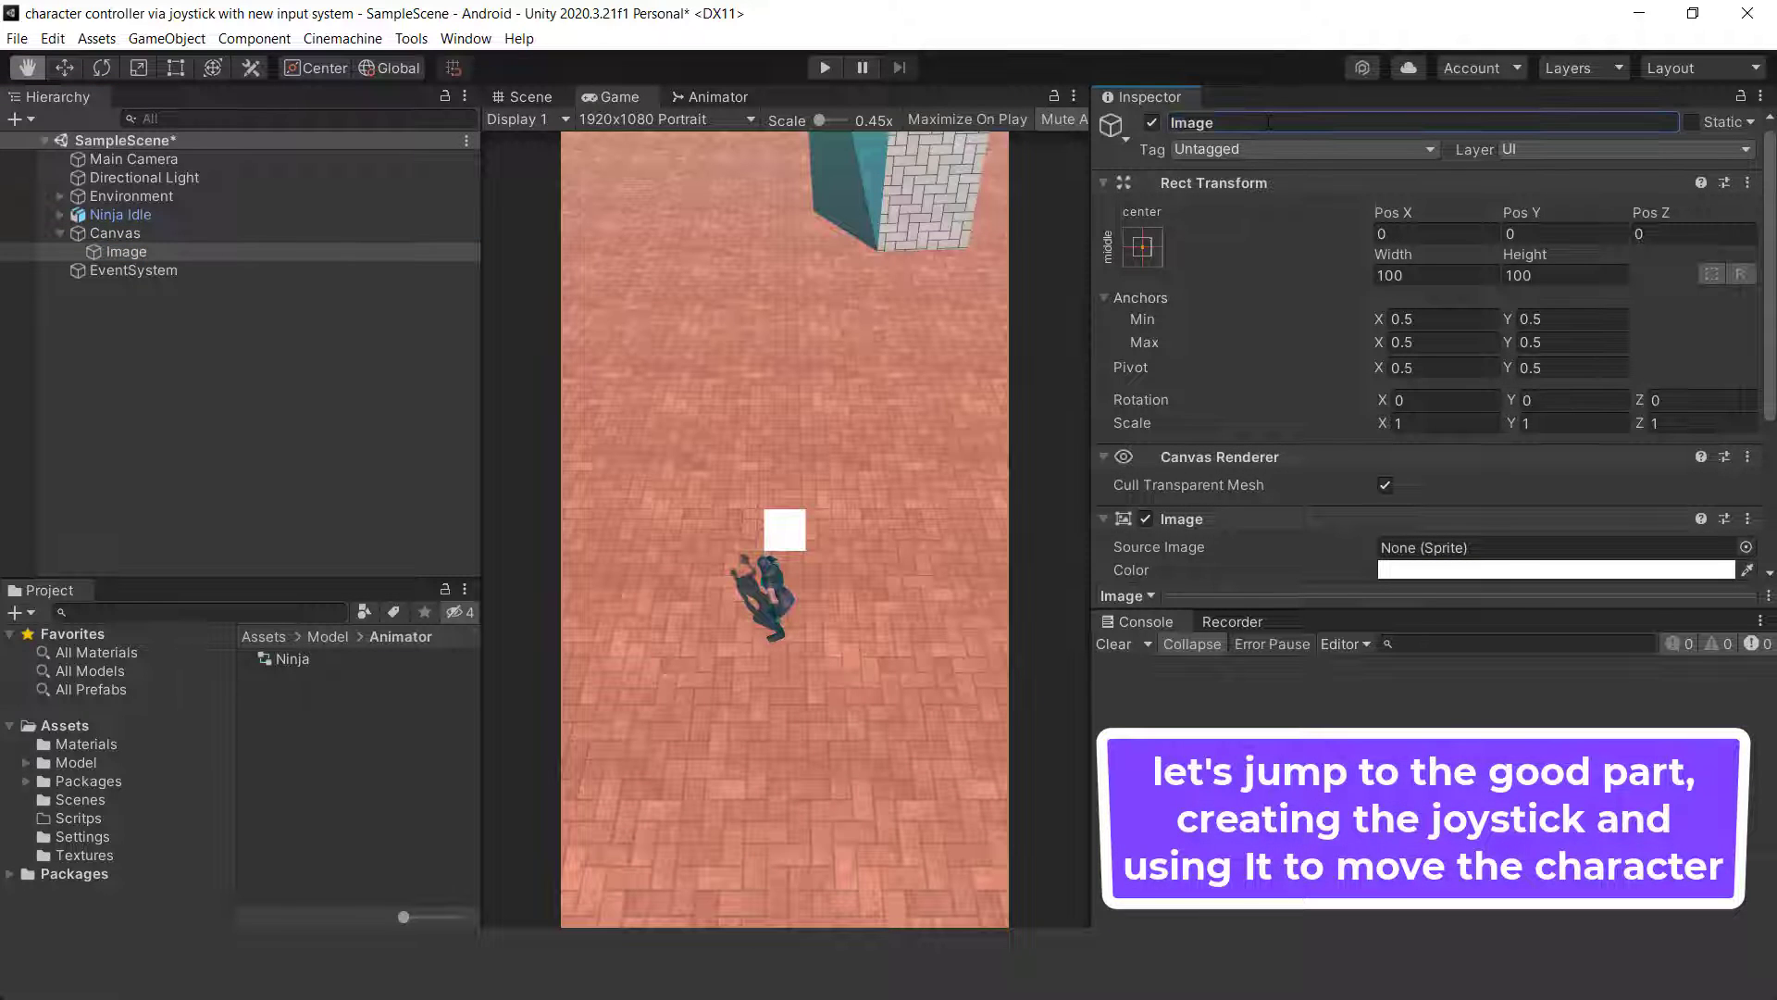
text(JoySt)
text(ick)
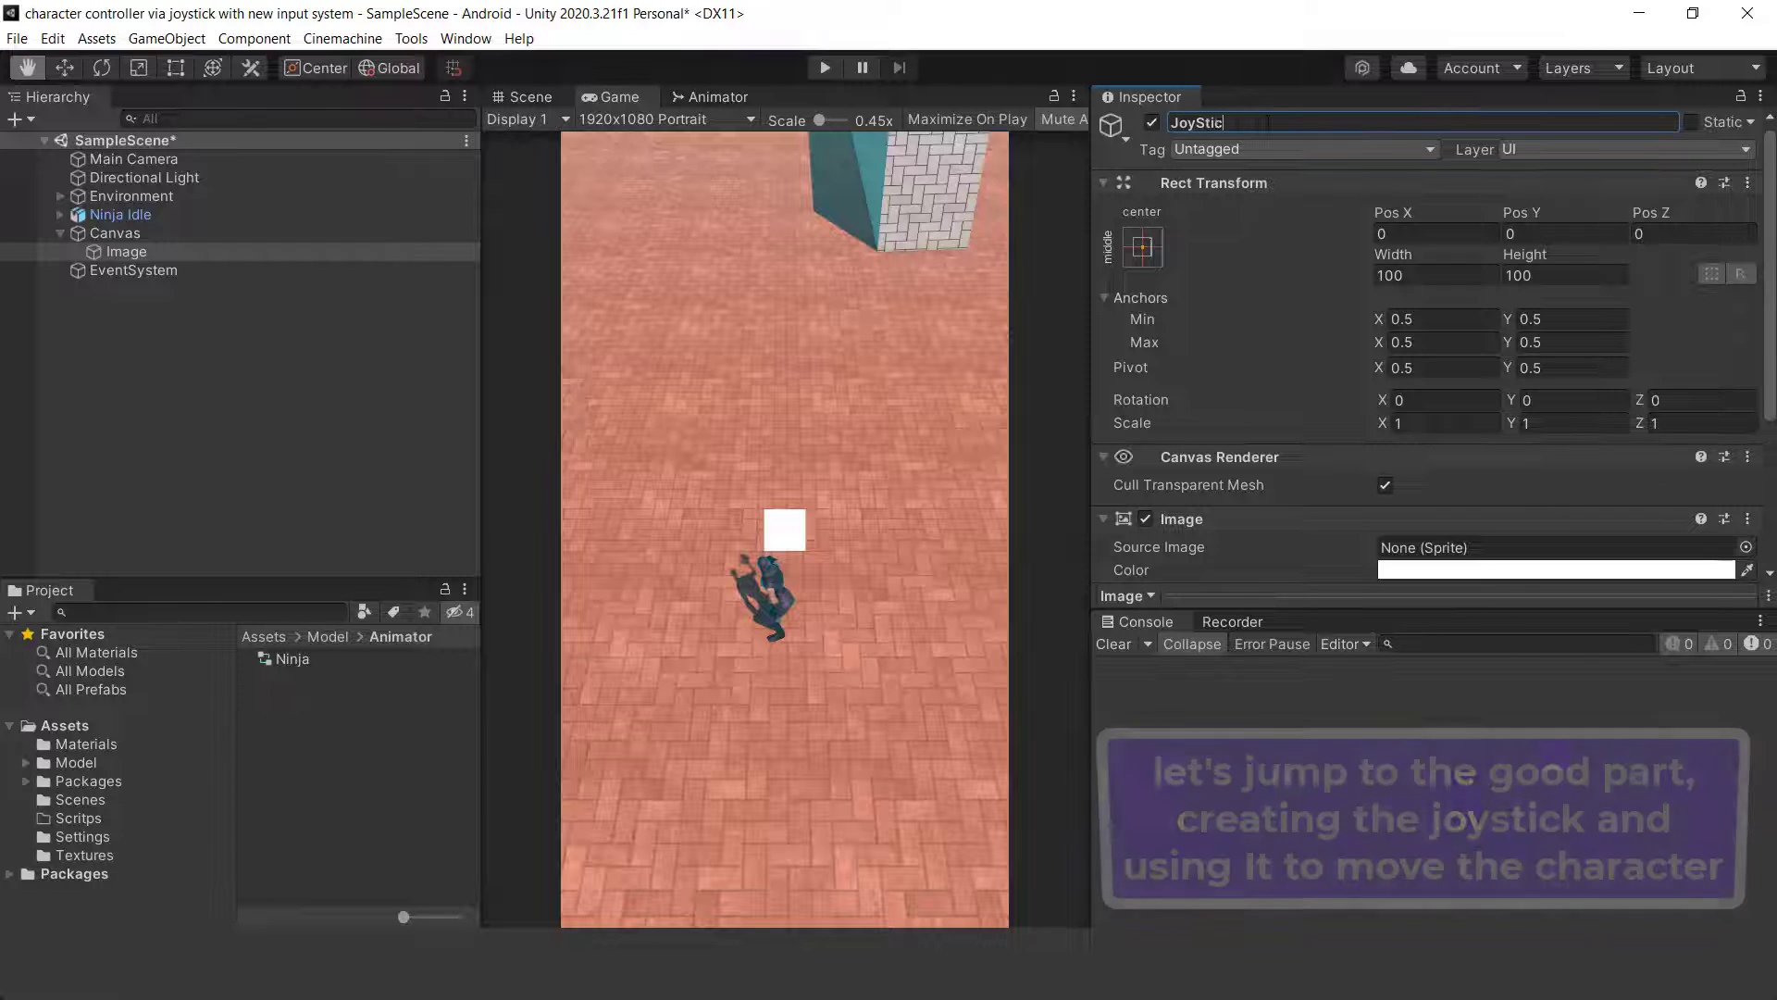
key(Return)
scroll(1530, 480, down, 5)
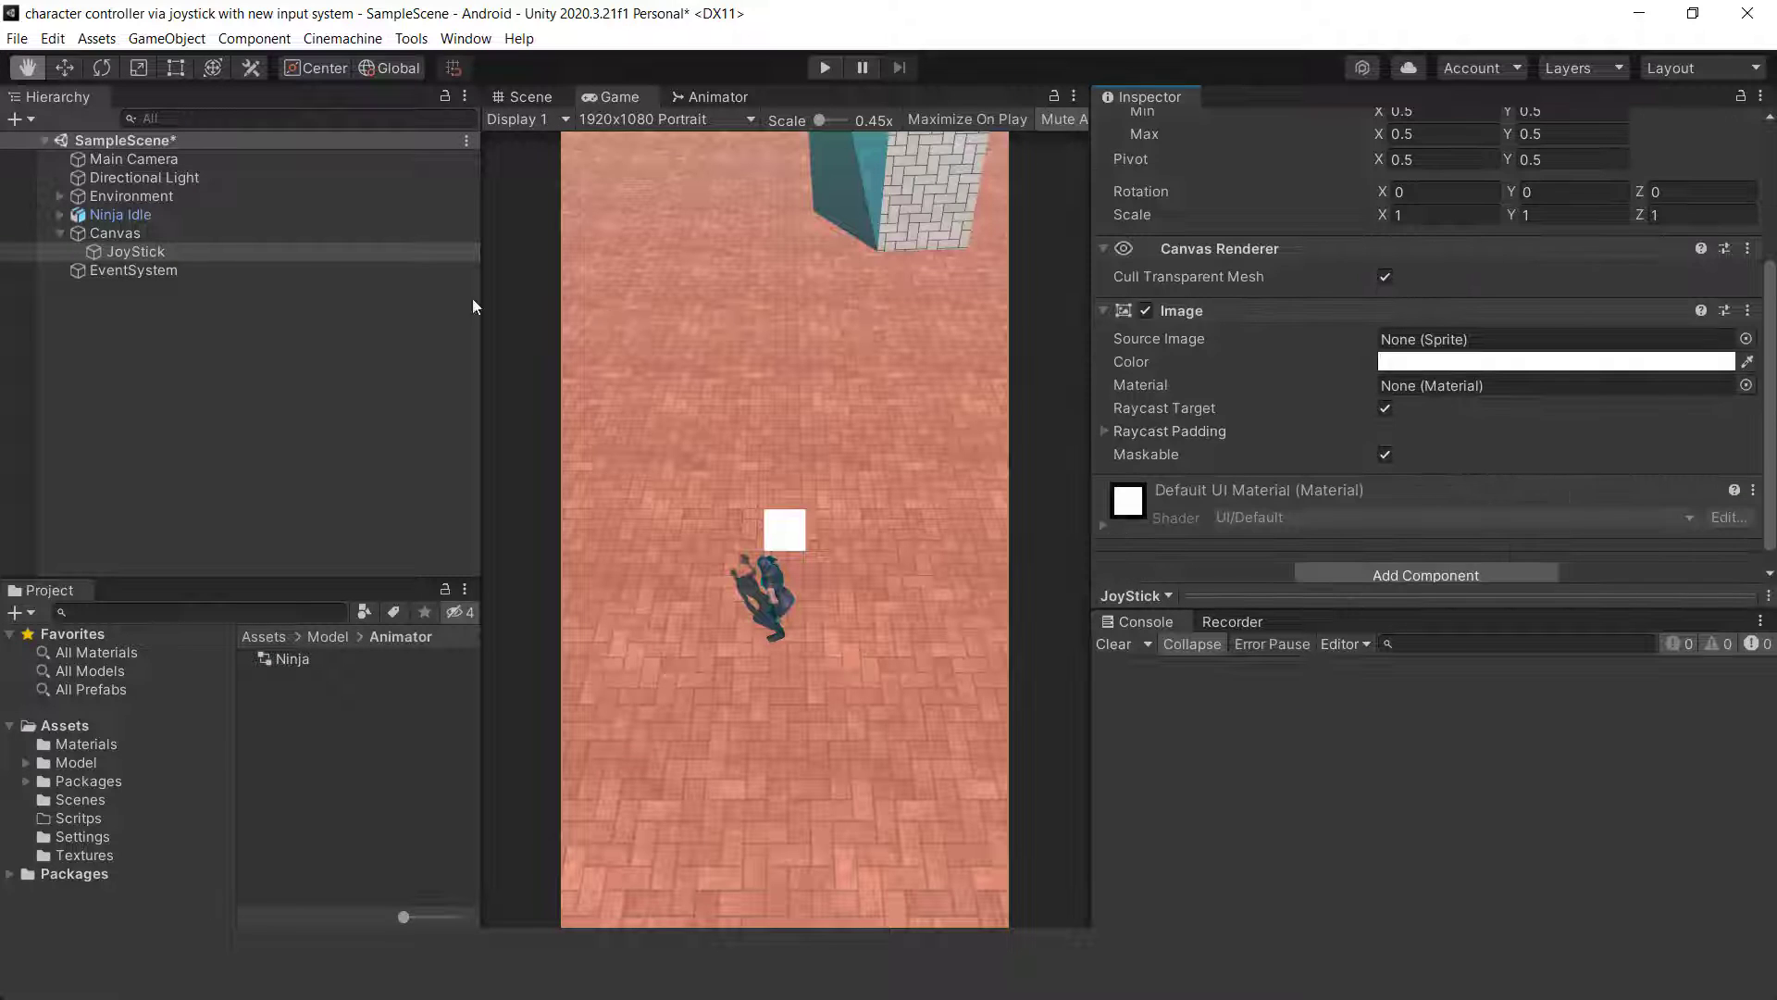
Use the AllAxis_Outline_Arrows sprite from JoyStickSkin as JoyStick's source image.
double_click(75, 776)
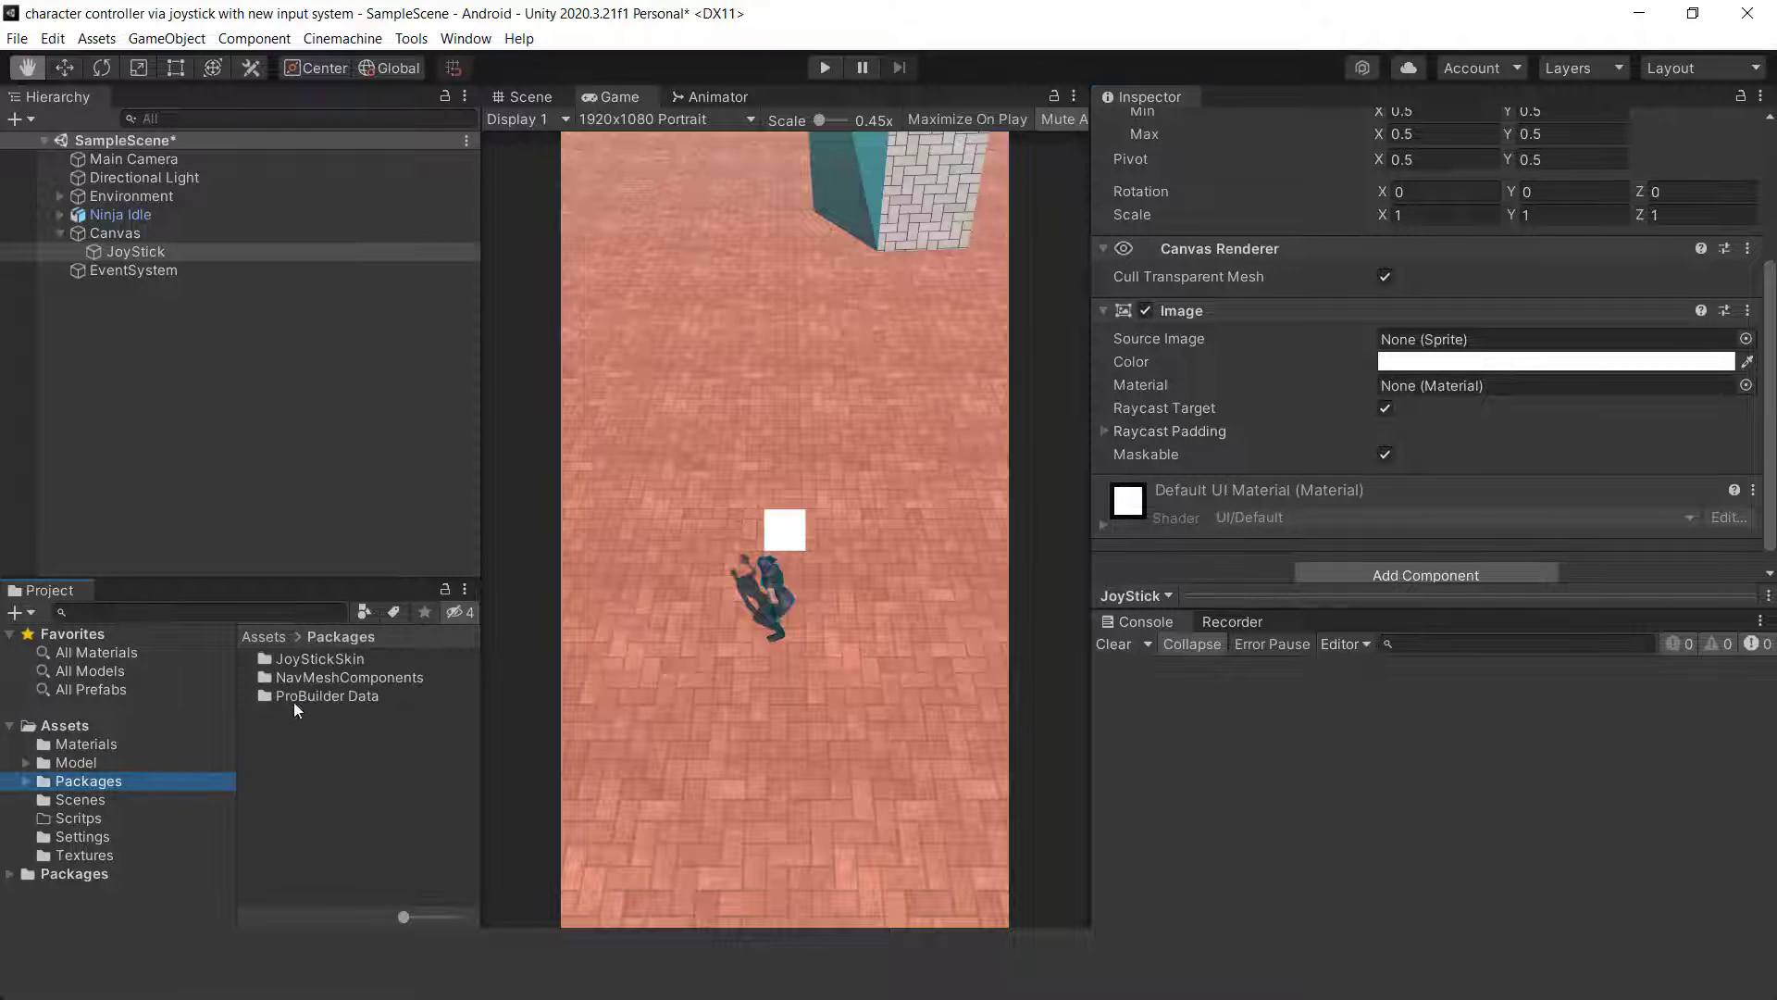
double_click(309, 658)
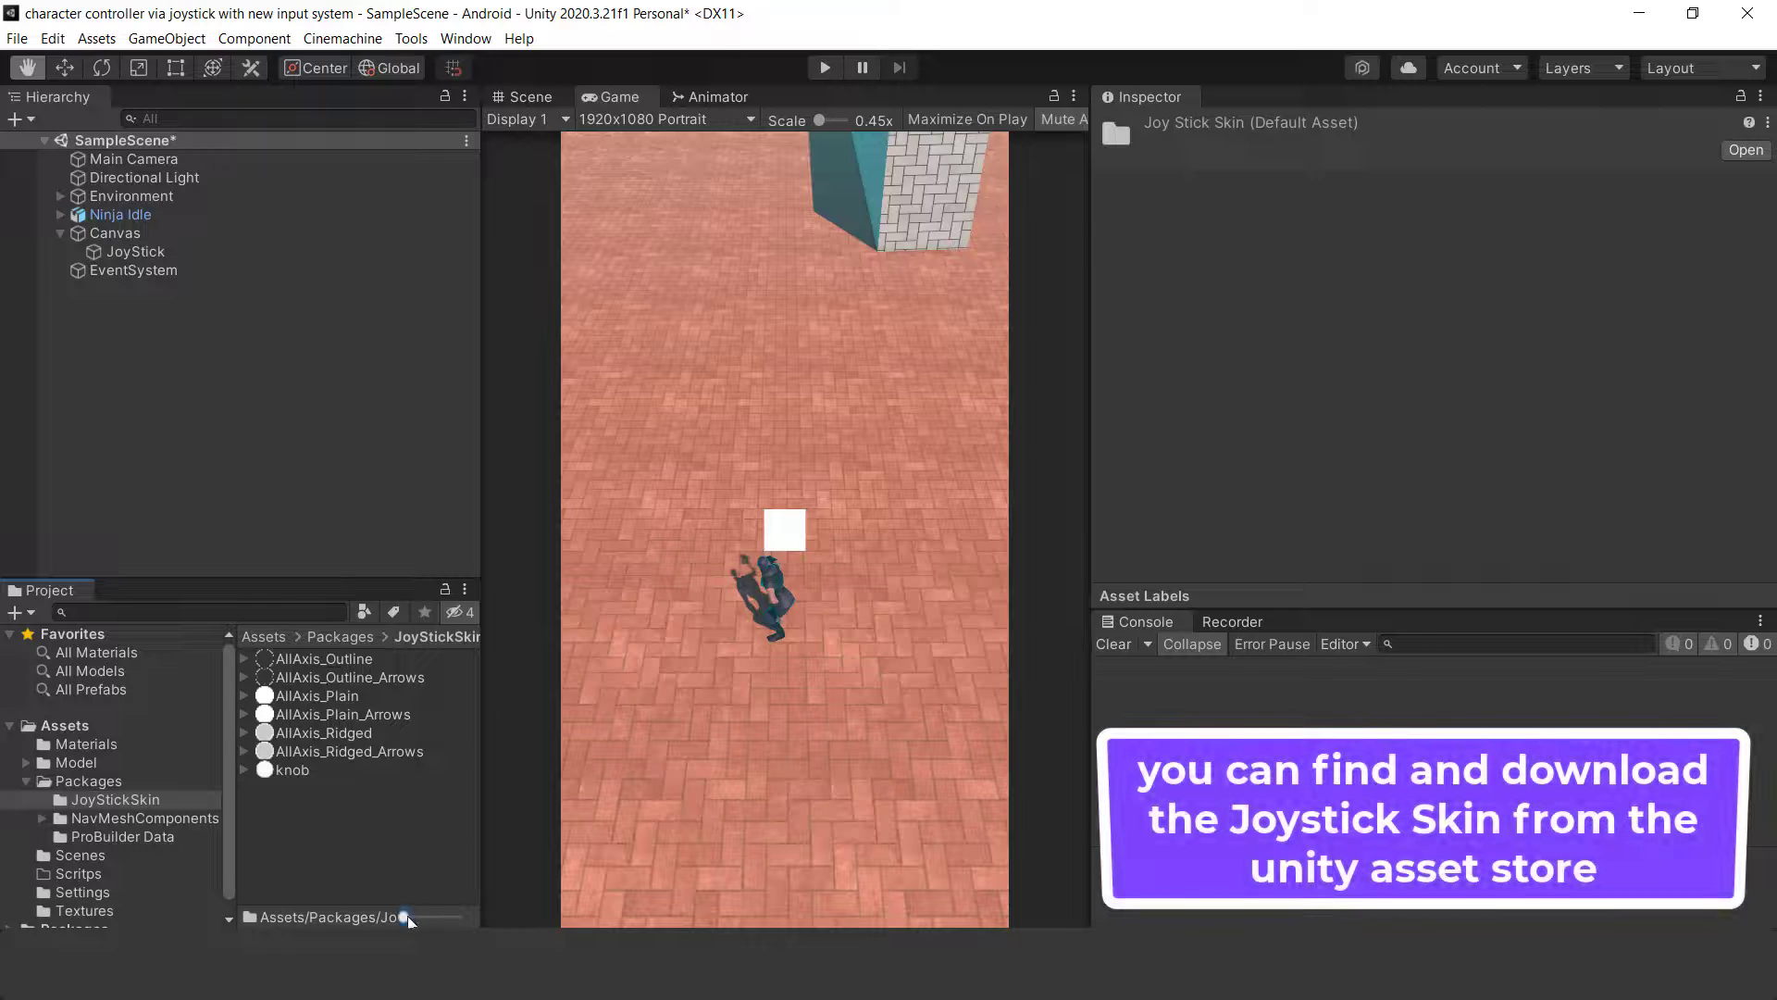
drag(407, 920, 423, 917)
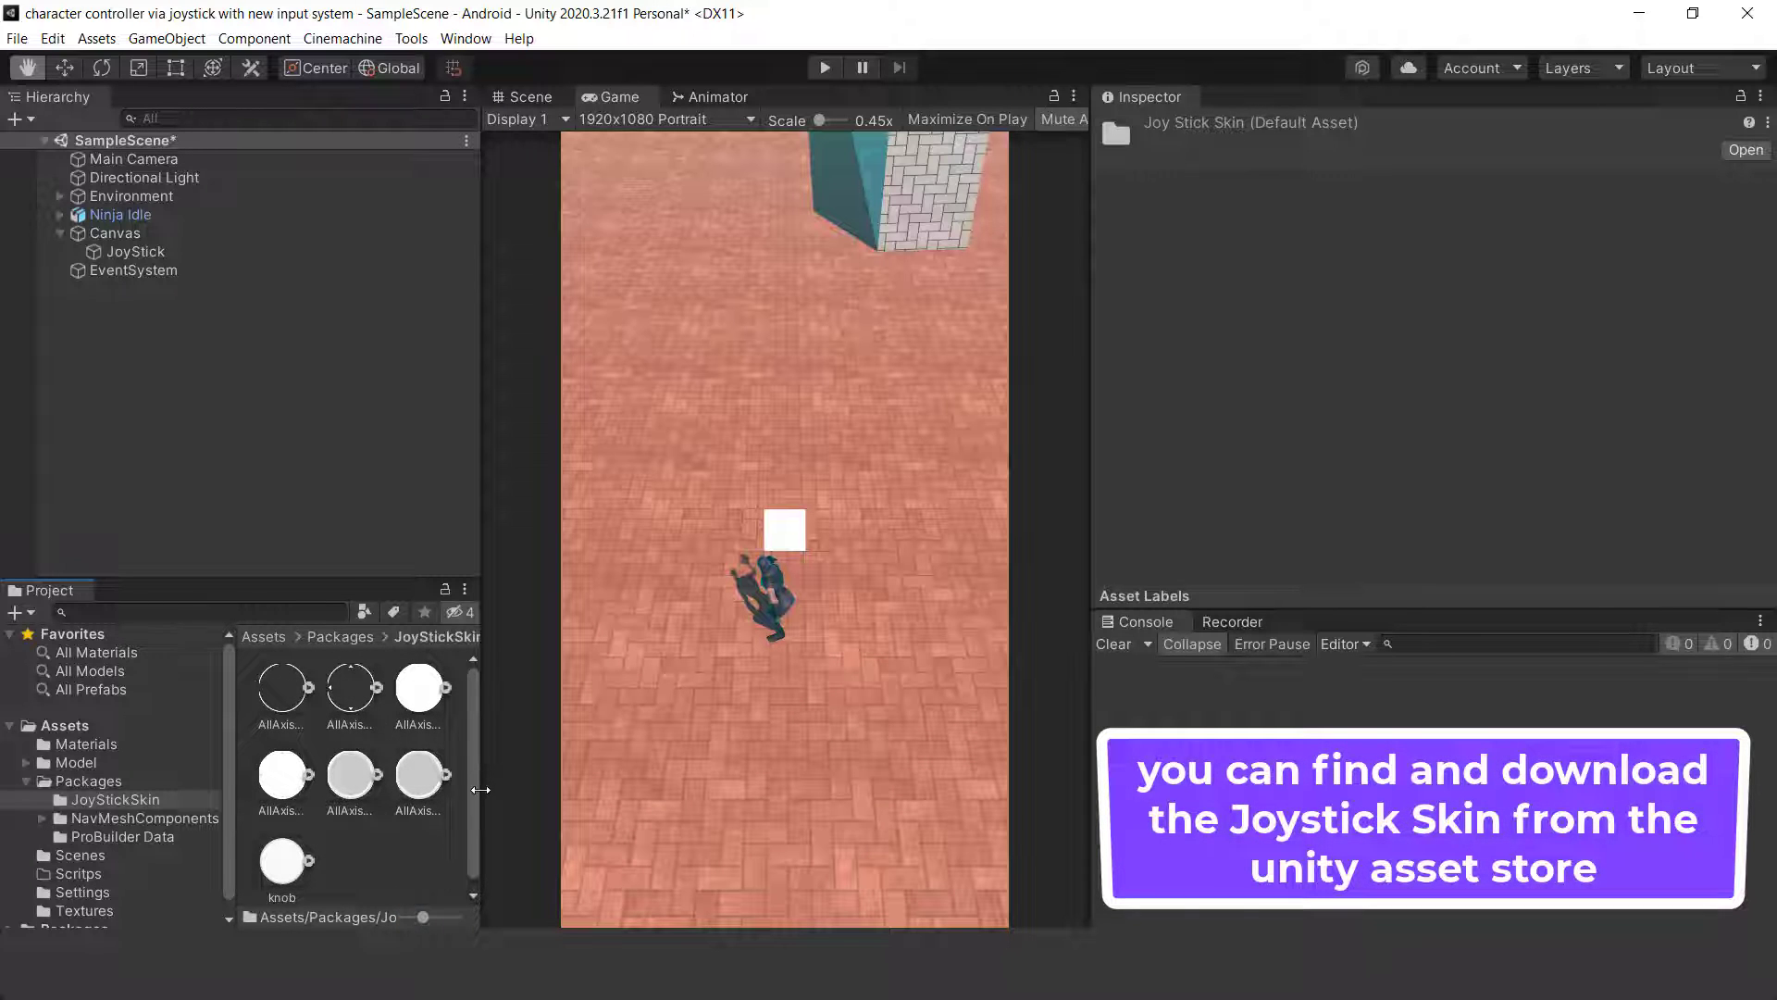
drag(480, 790, 560, 795)
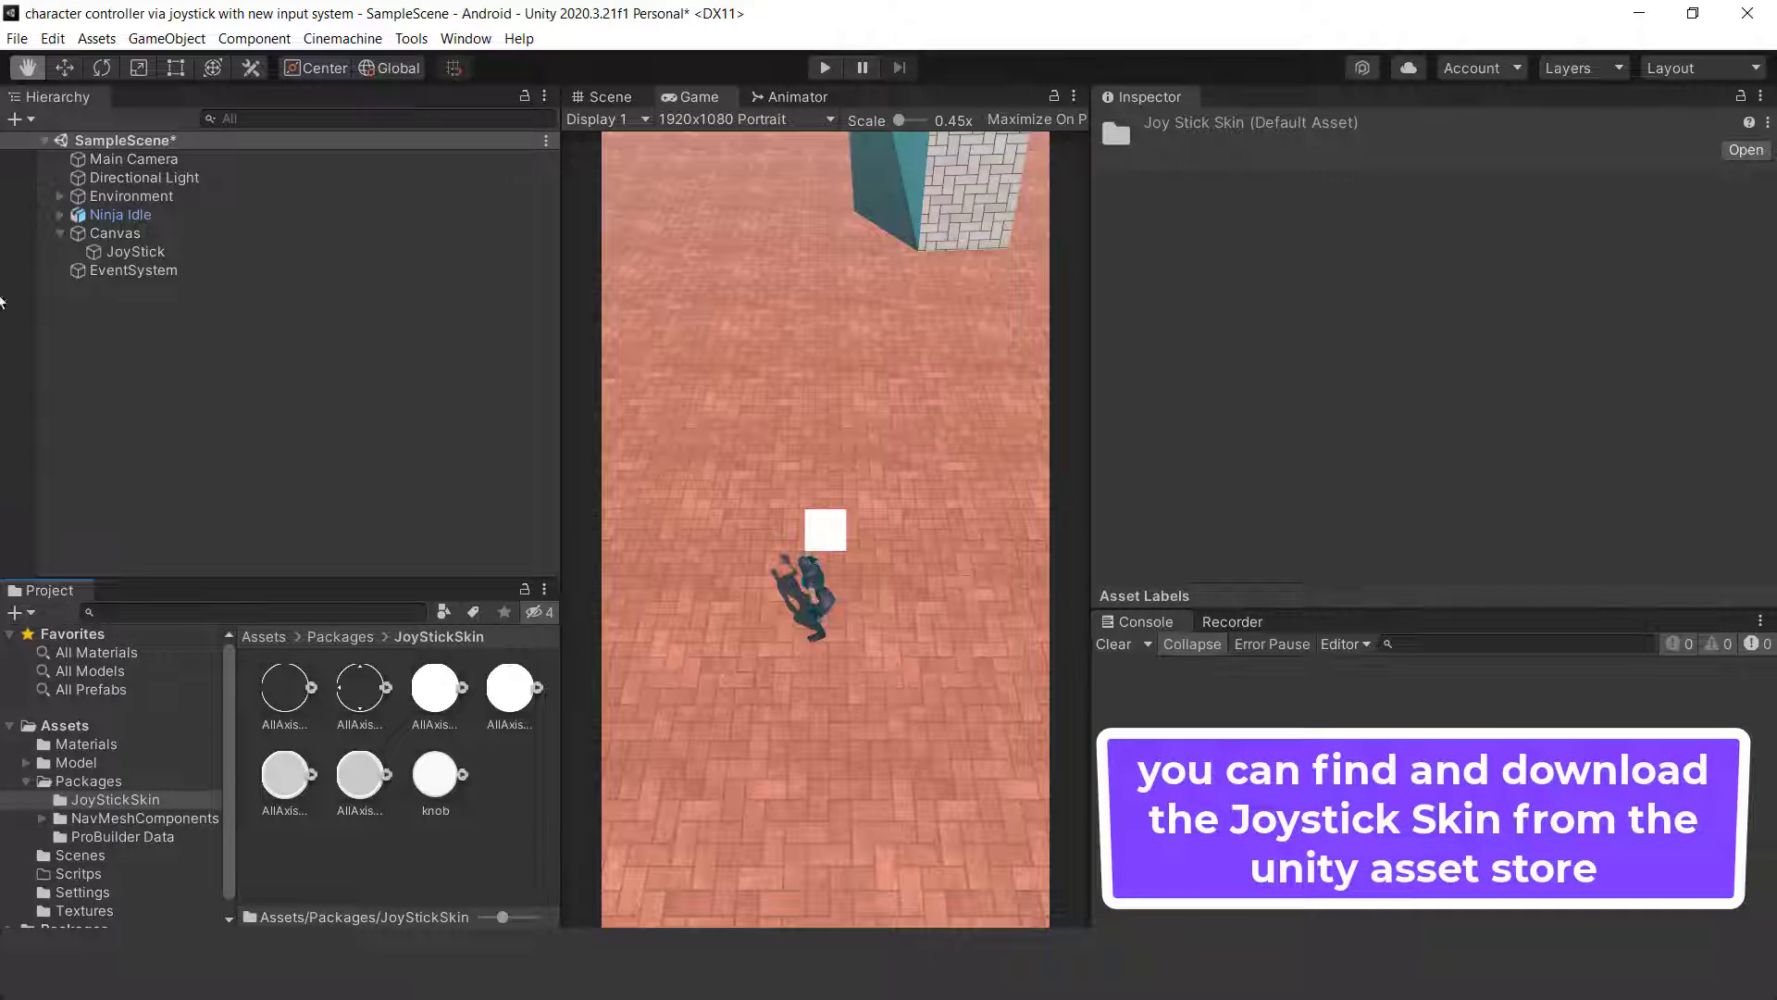
click(114, 252)
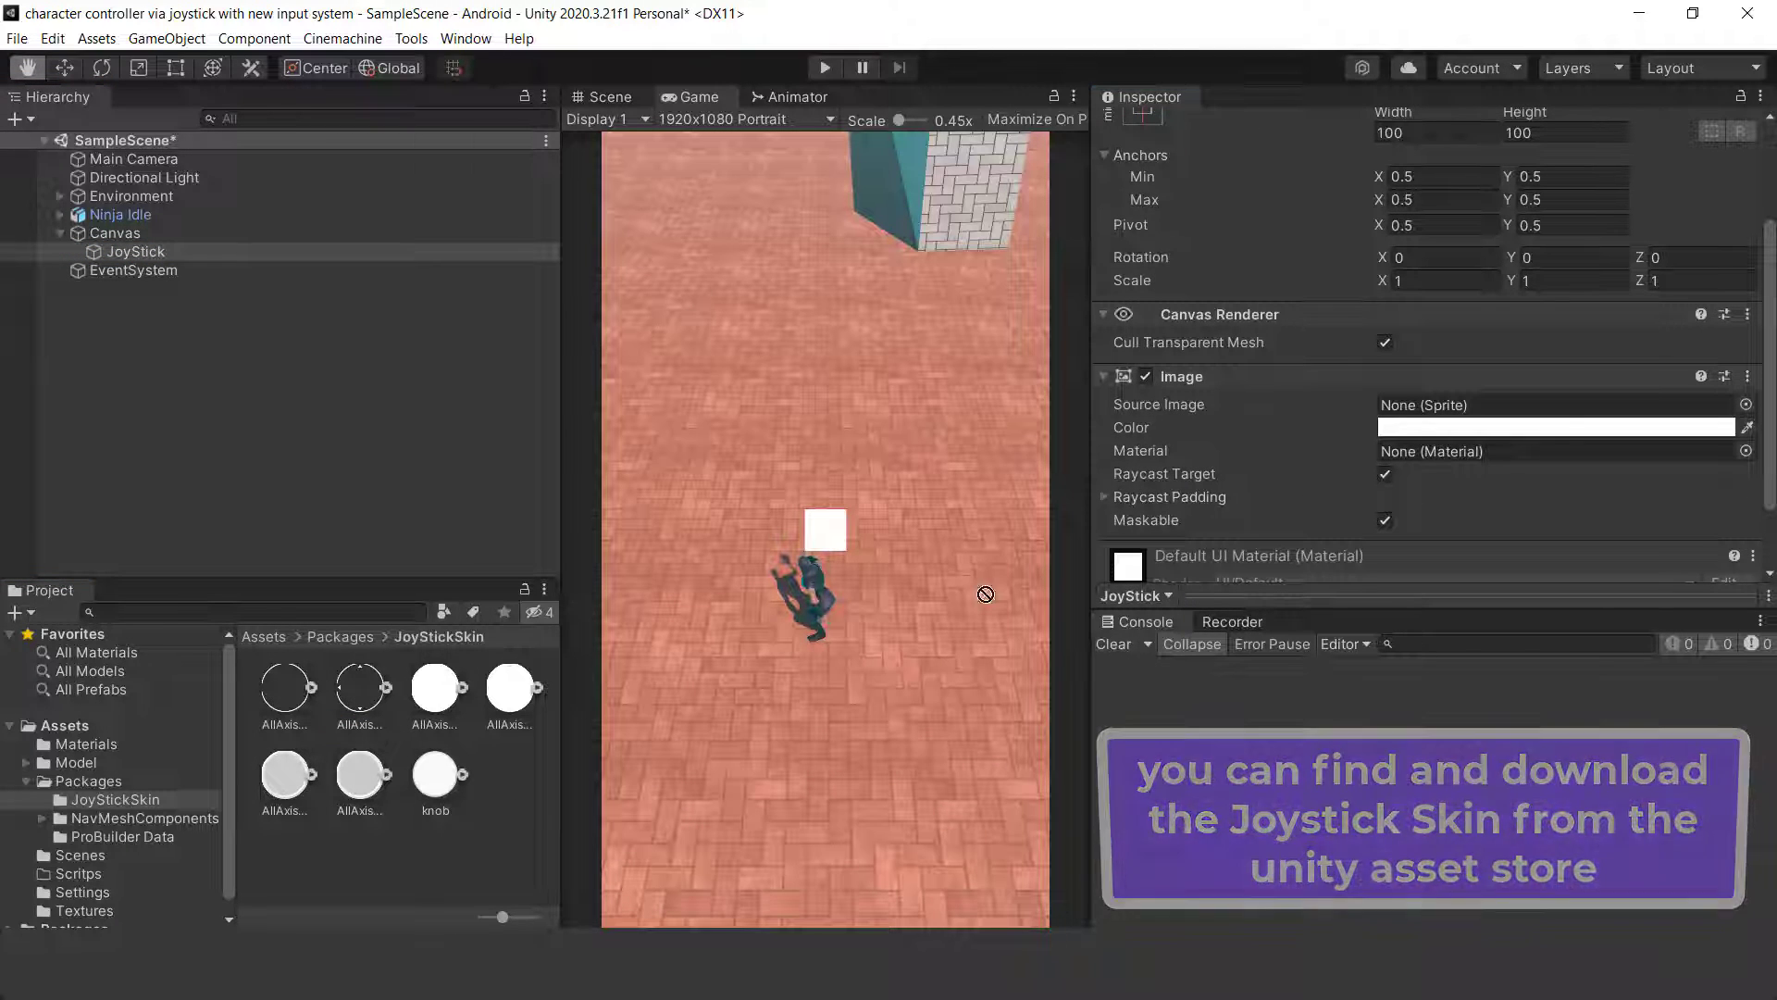
drag(268, 686, 1379, 409)
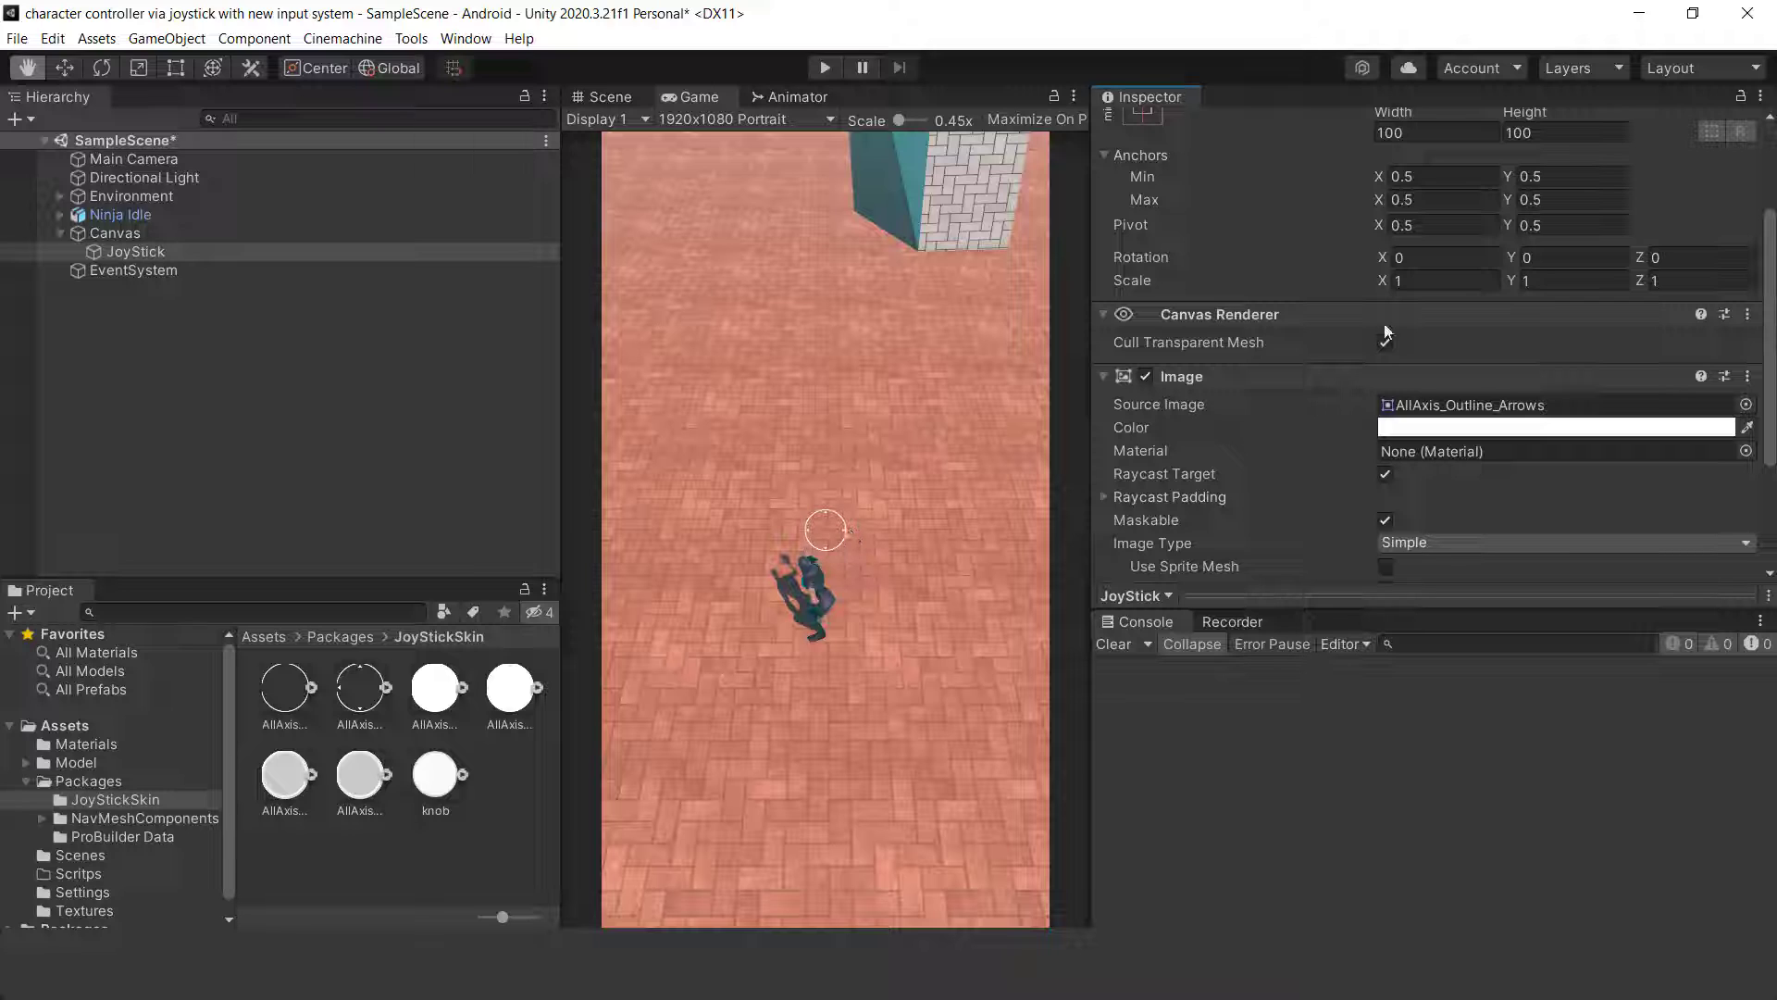
Anchor JoyStick bottom-left, sized 250×250 at position 200, 150.
scroll(1370, 297, up, 3)
click(1142, 253)
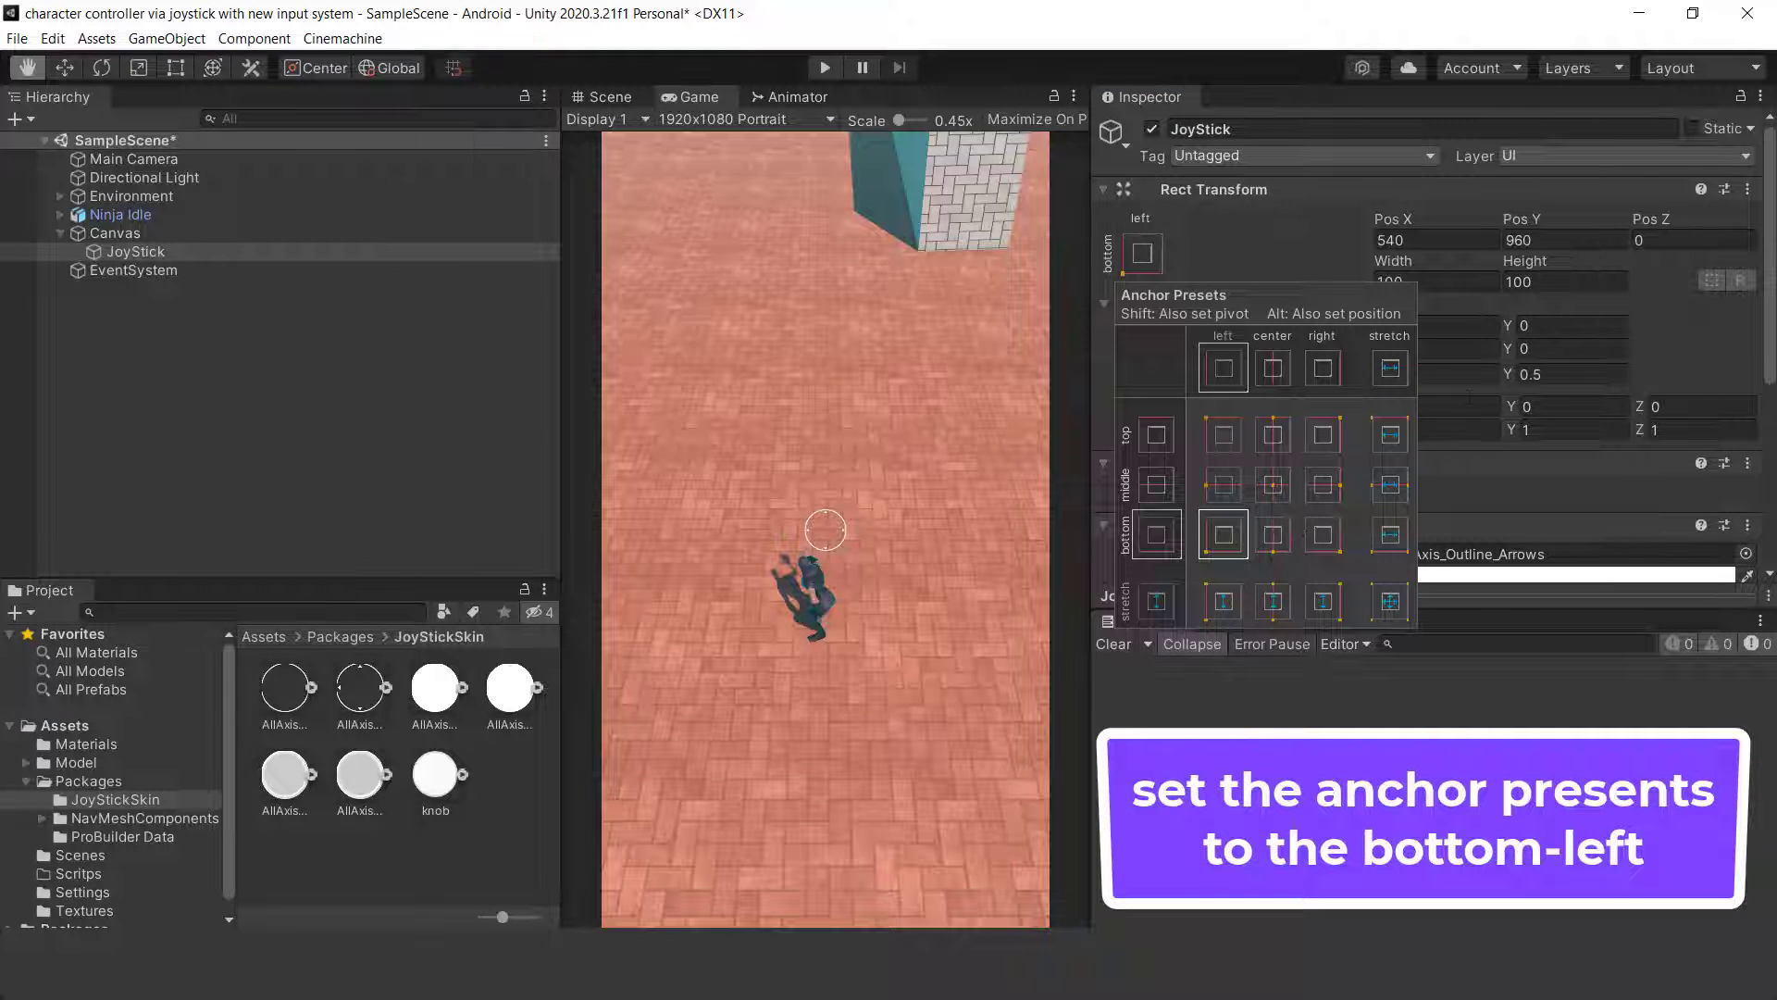
click(1227, 536)
click(1429, 285)
text(250)
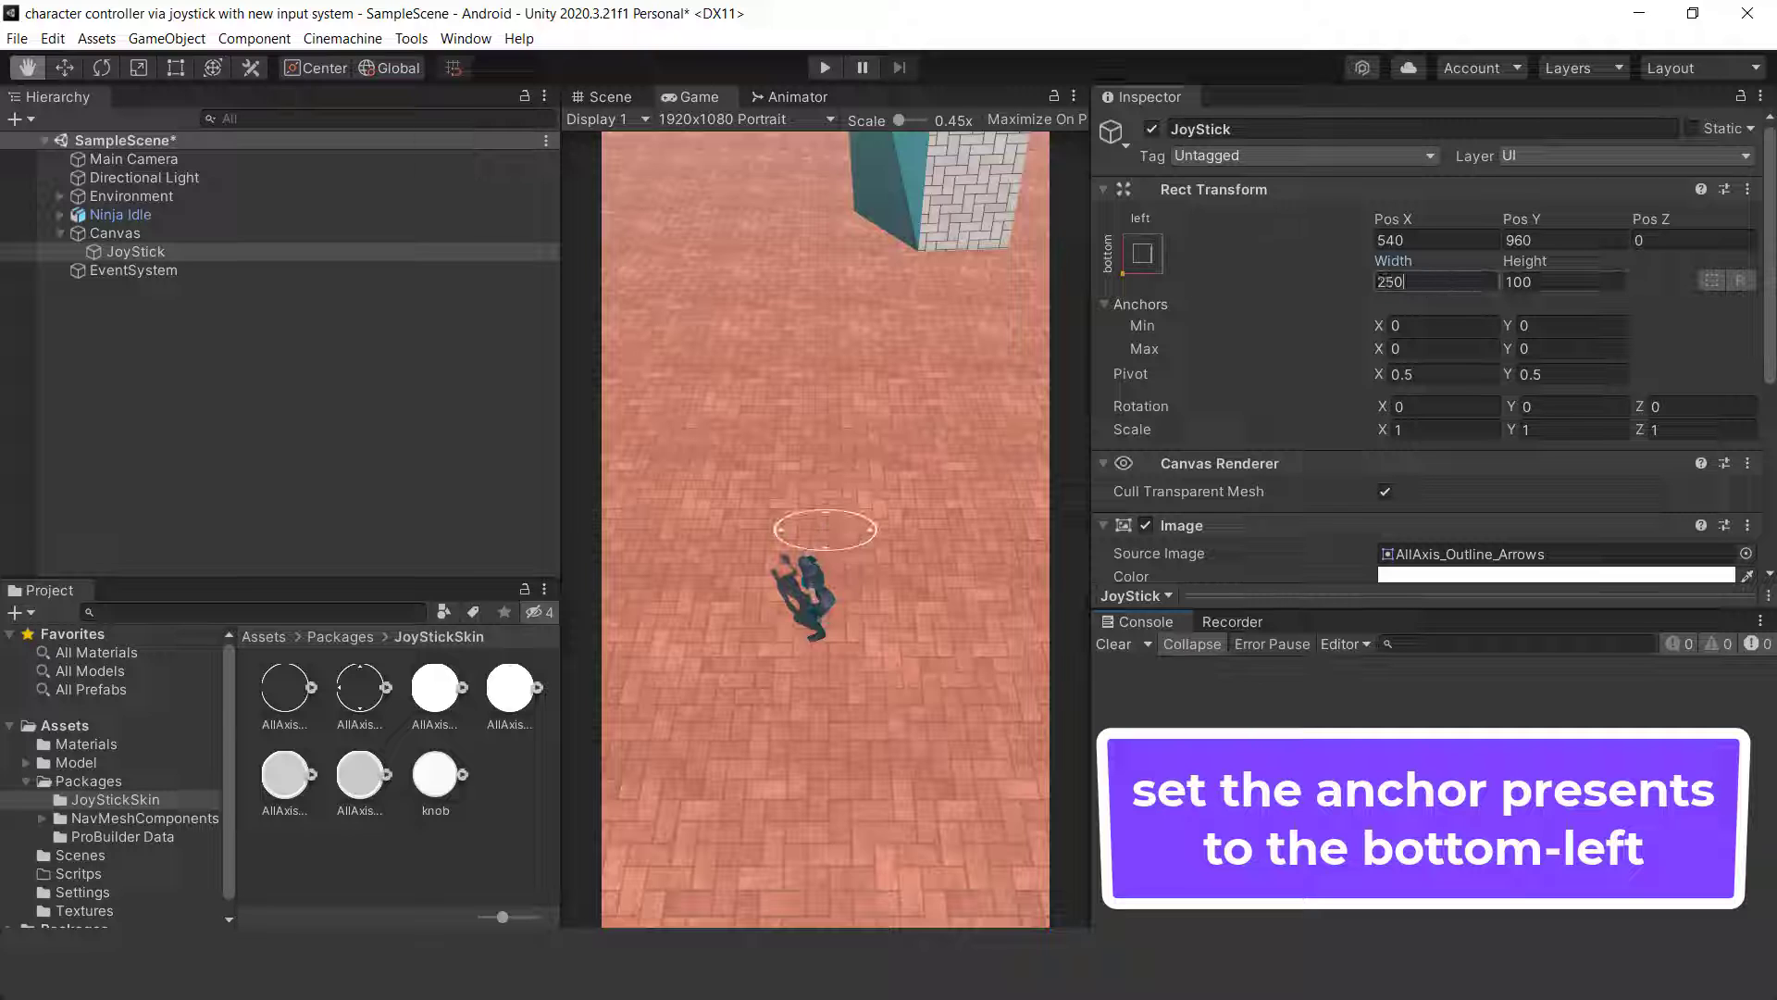
click(1537, 281)
text(250)
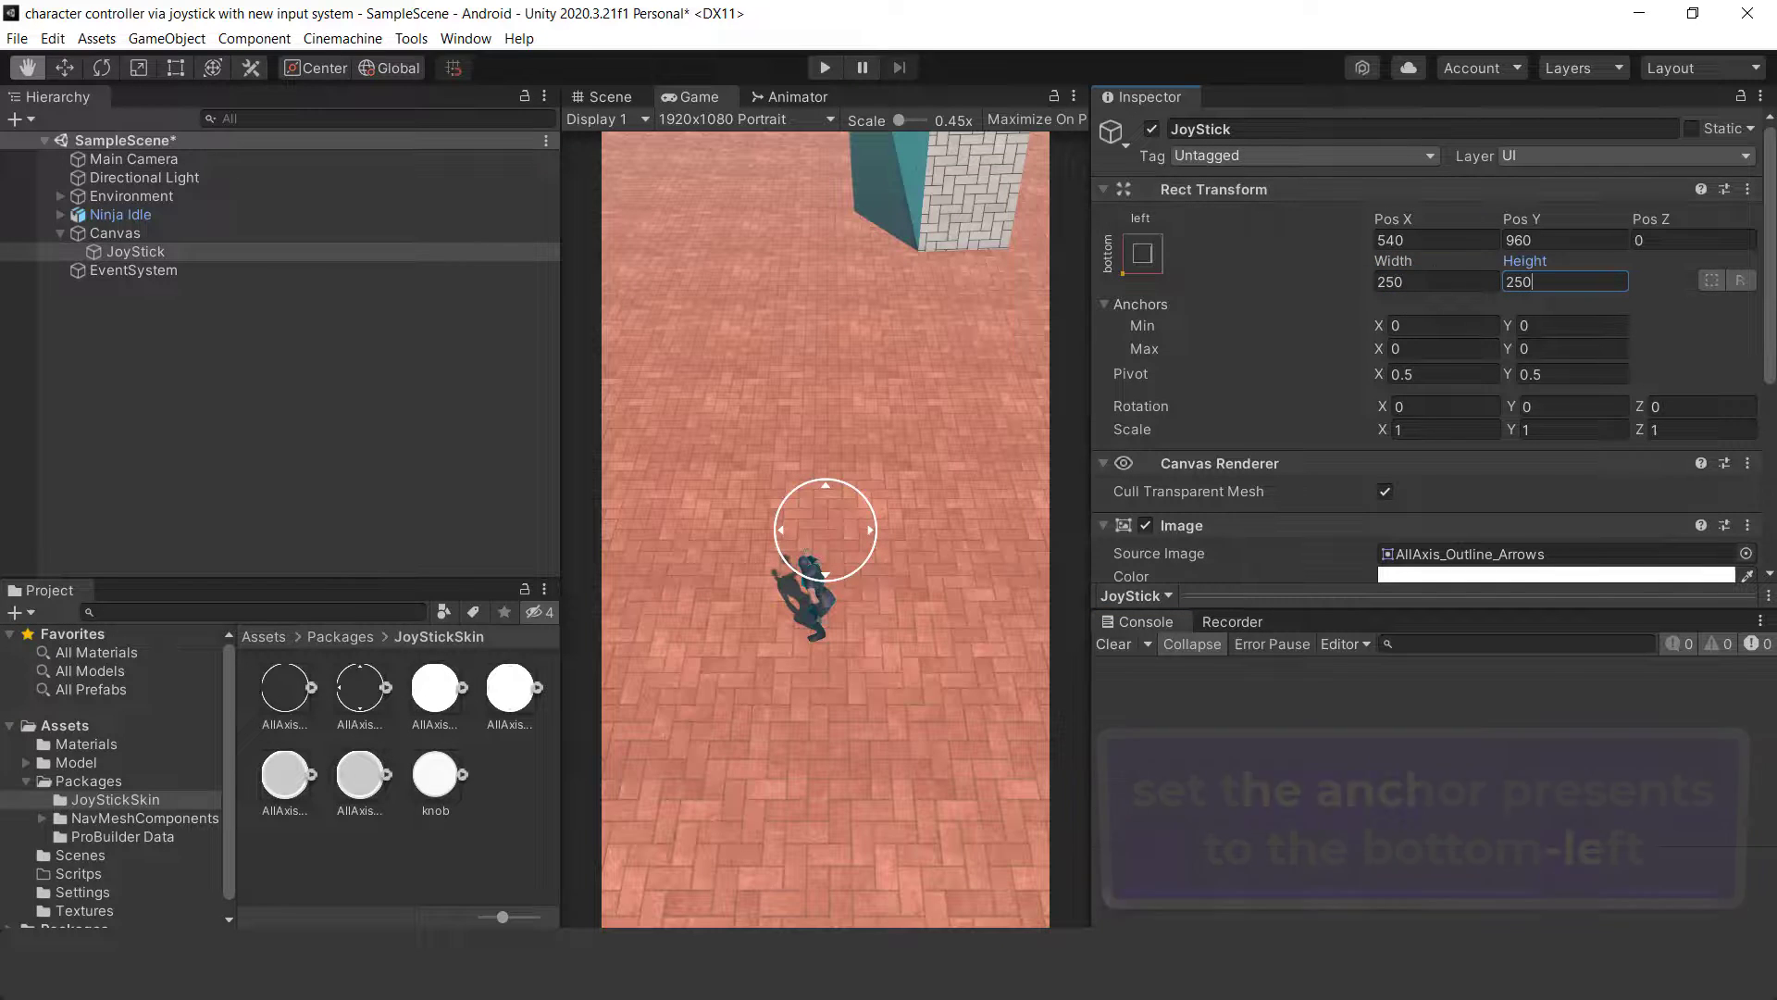
click(1442, 240)
text(00)
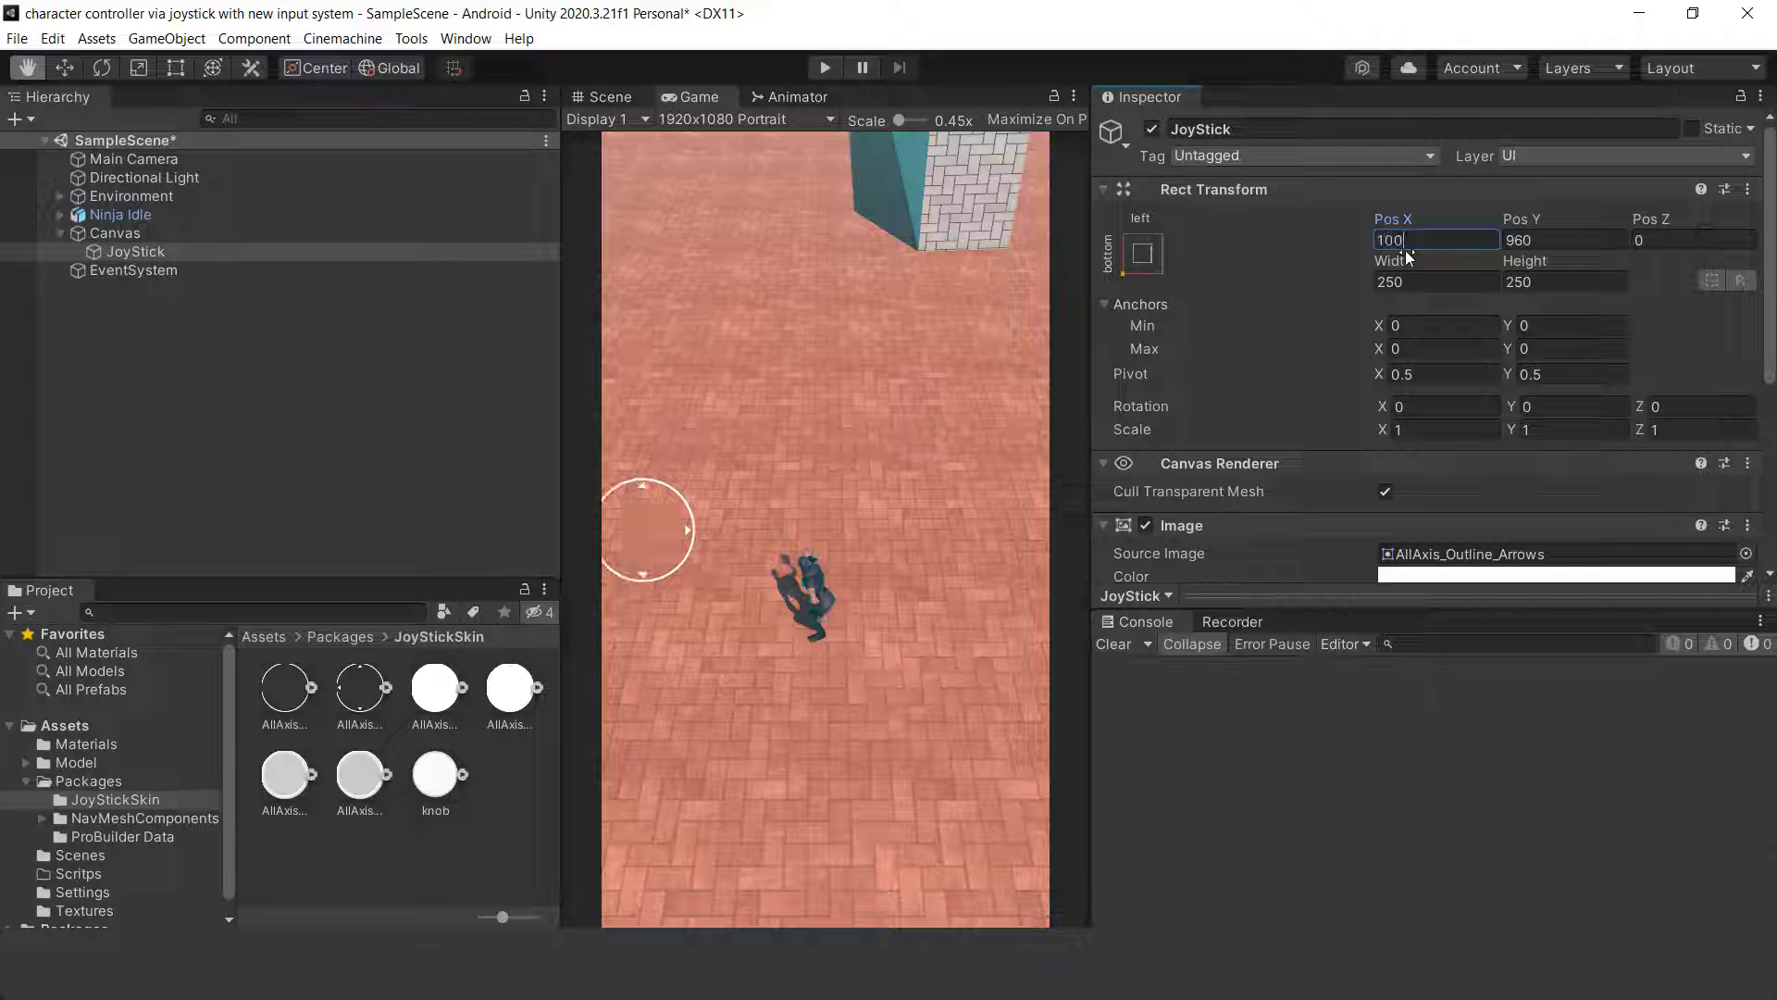
text(200)
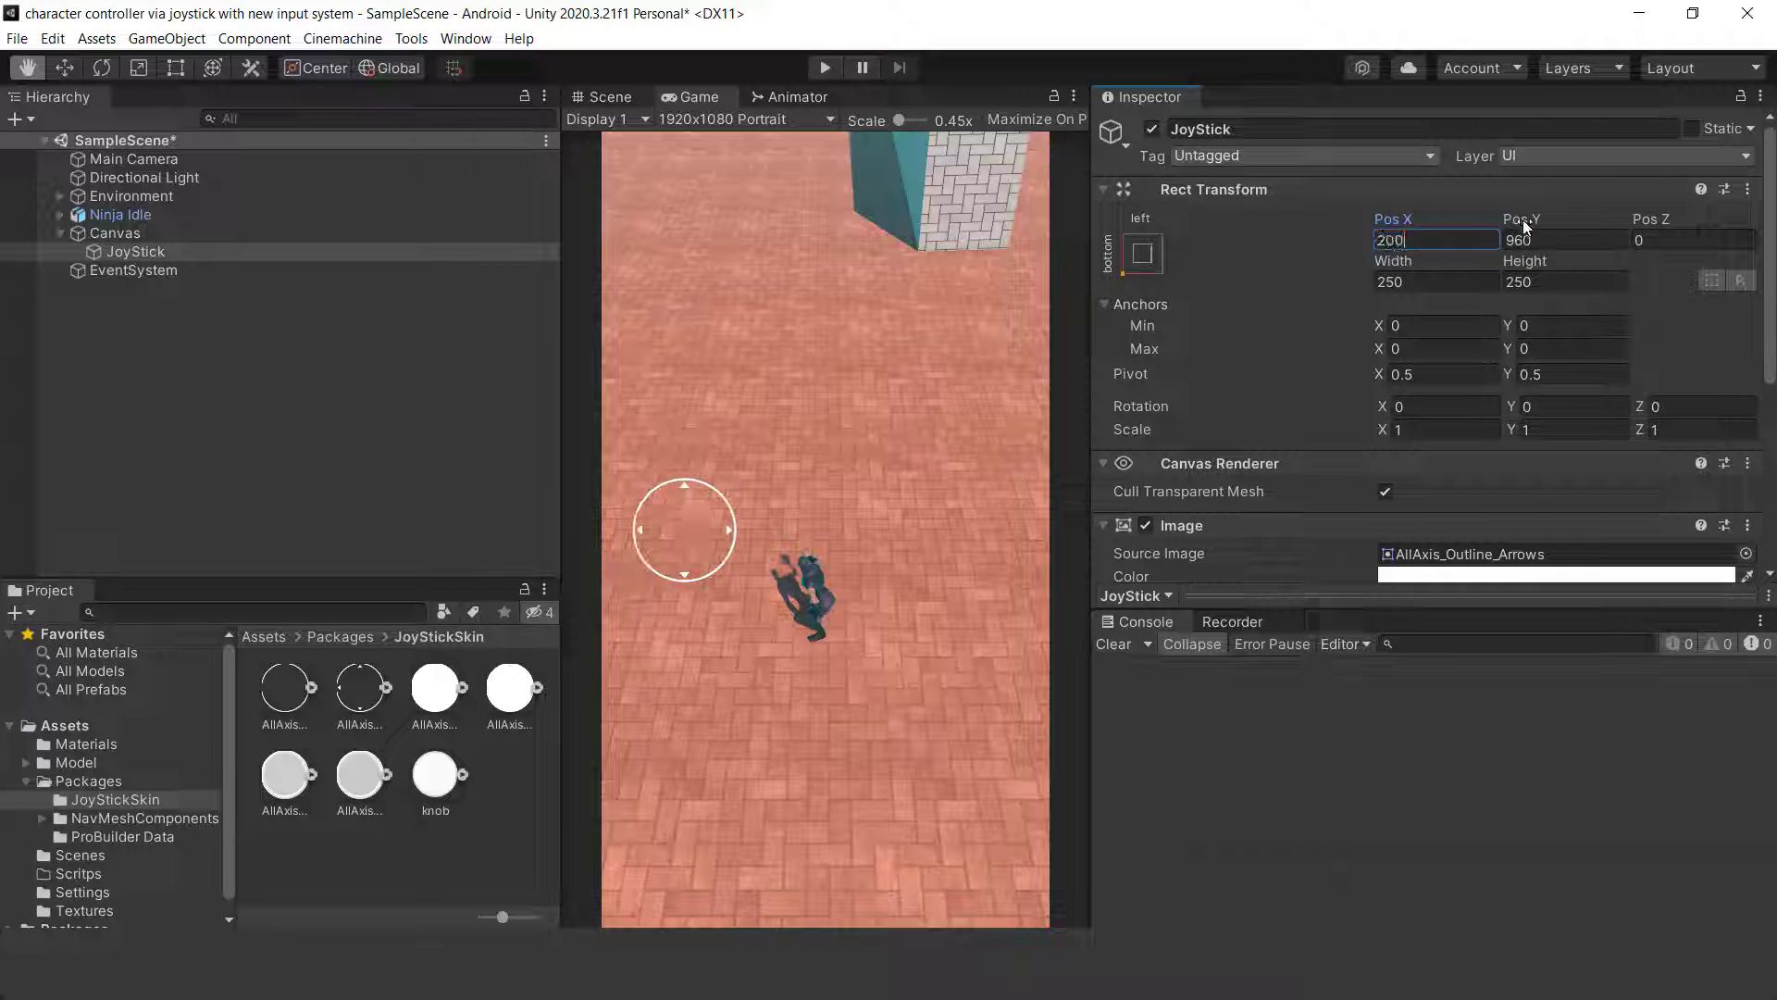
click(1536, 240)
text(150)
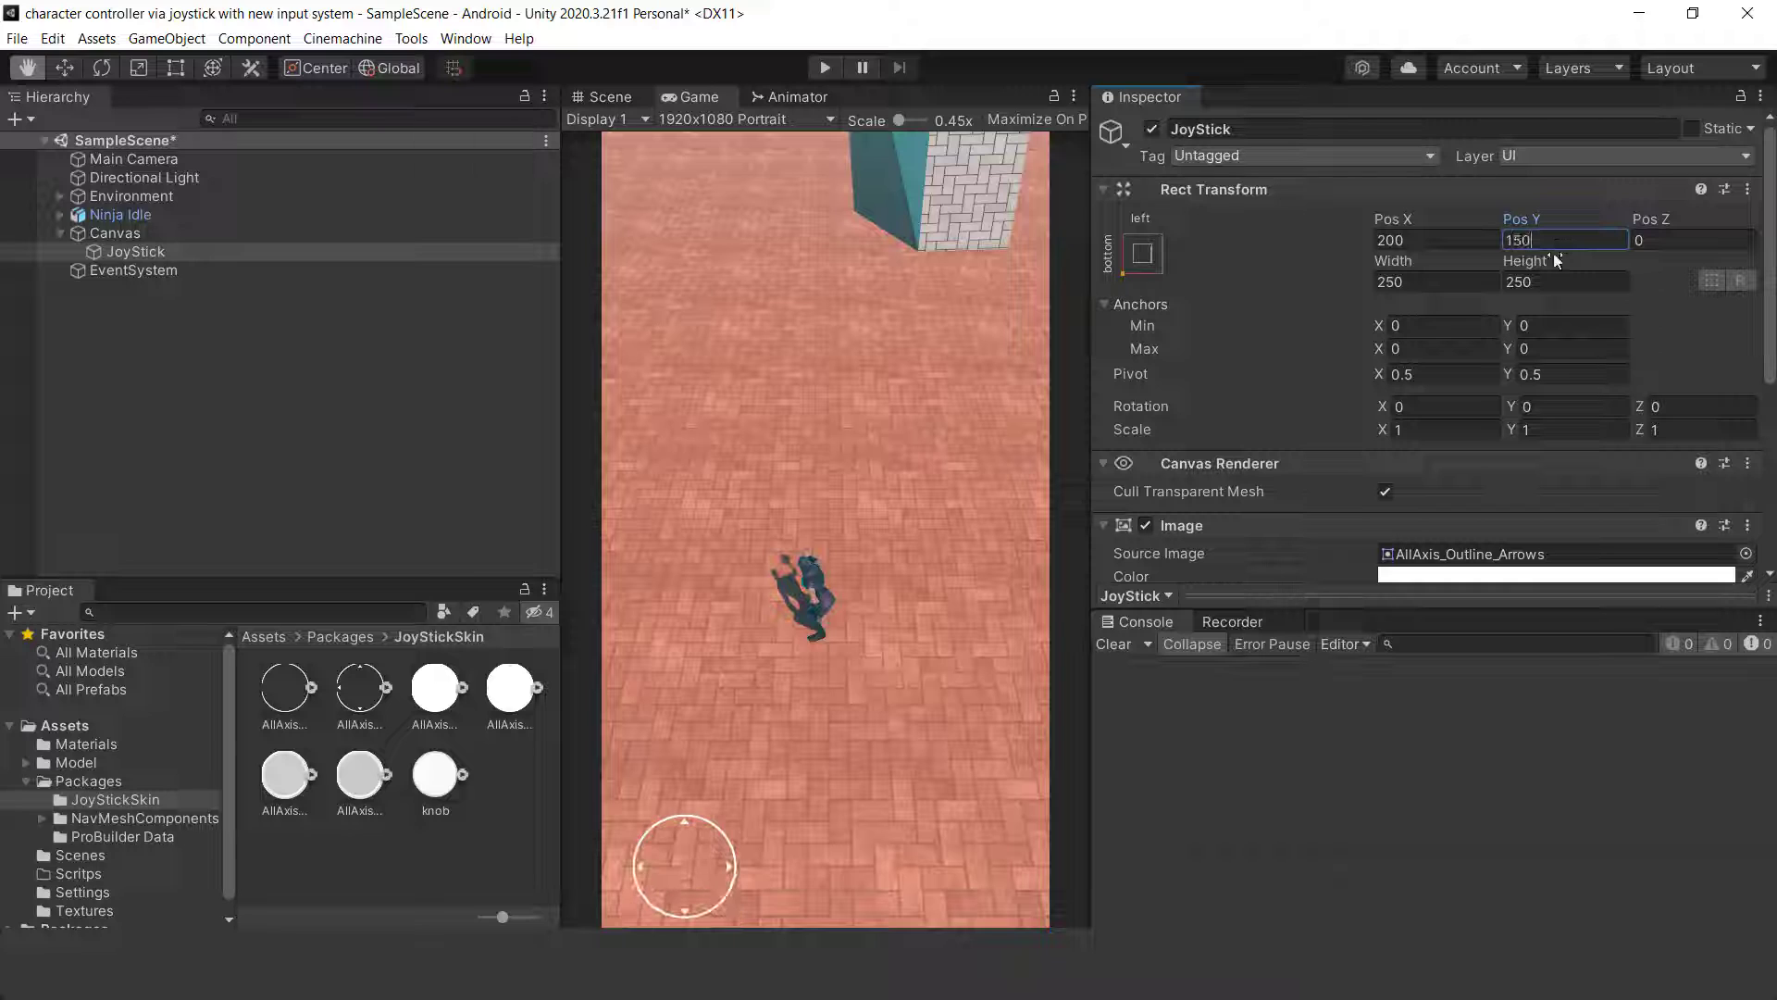
scroll(1546, 479, down, 3)
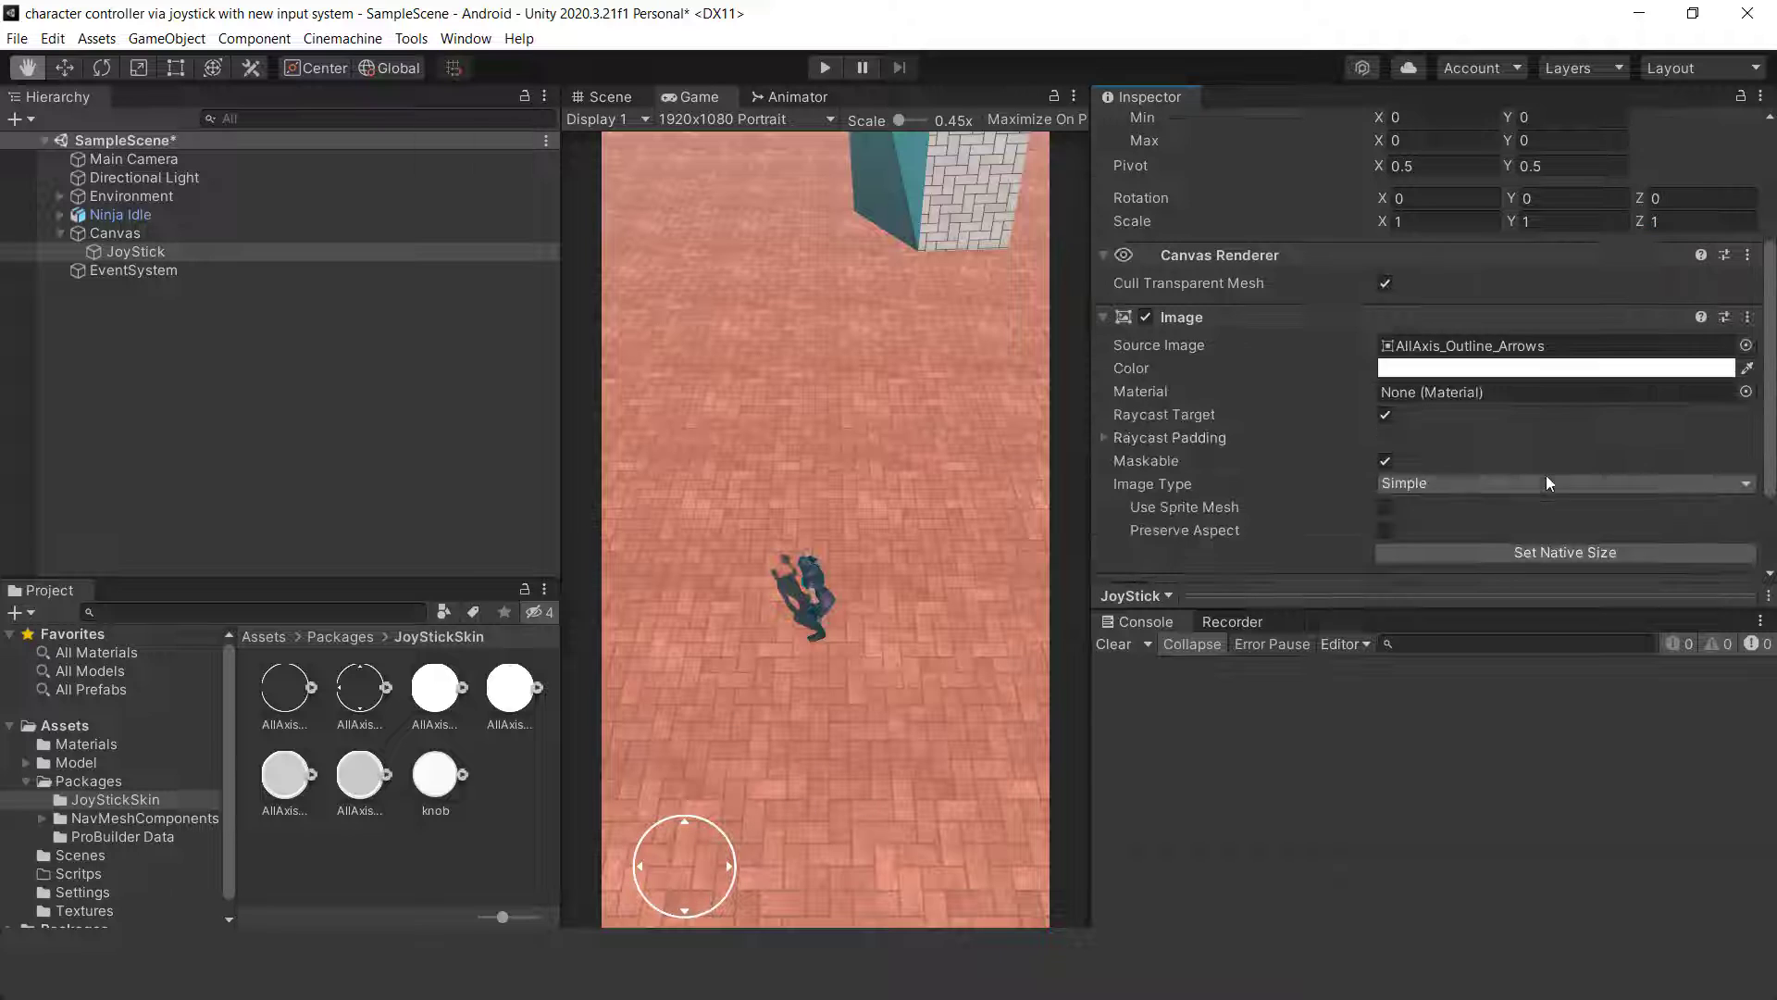
Add a child UI Image named knob under JoyStick showing the knob sprite.
right_click(167, 252)
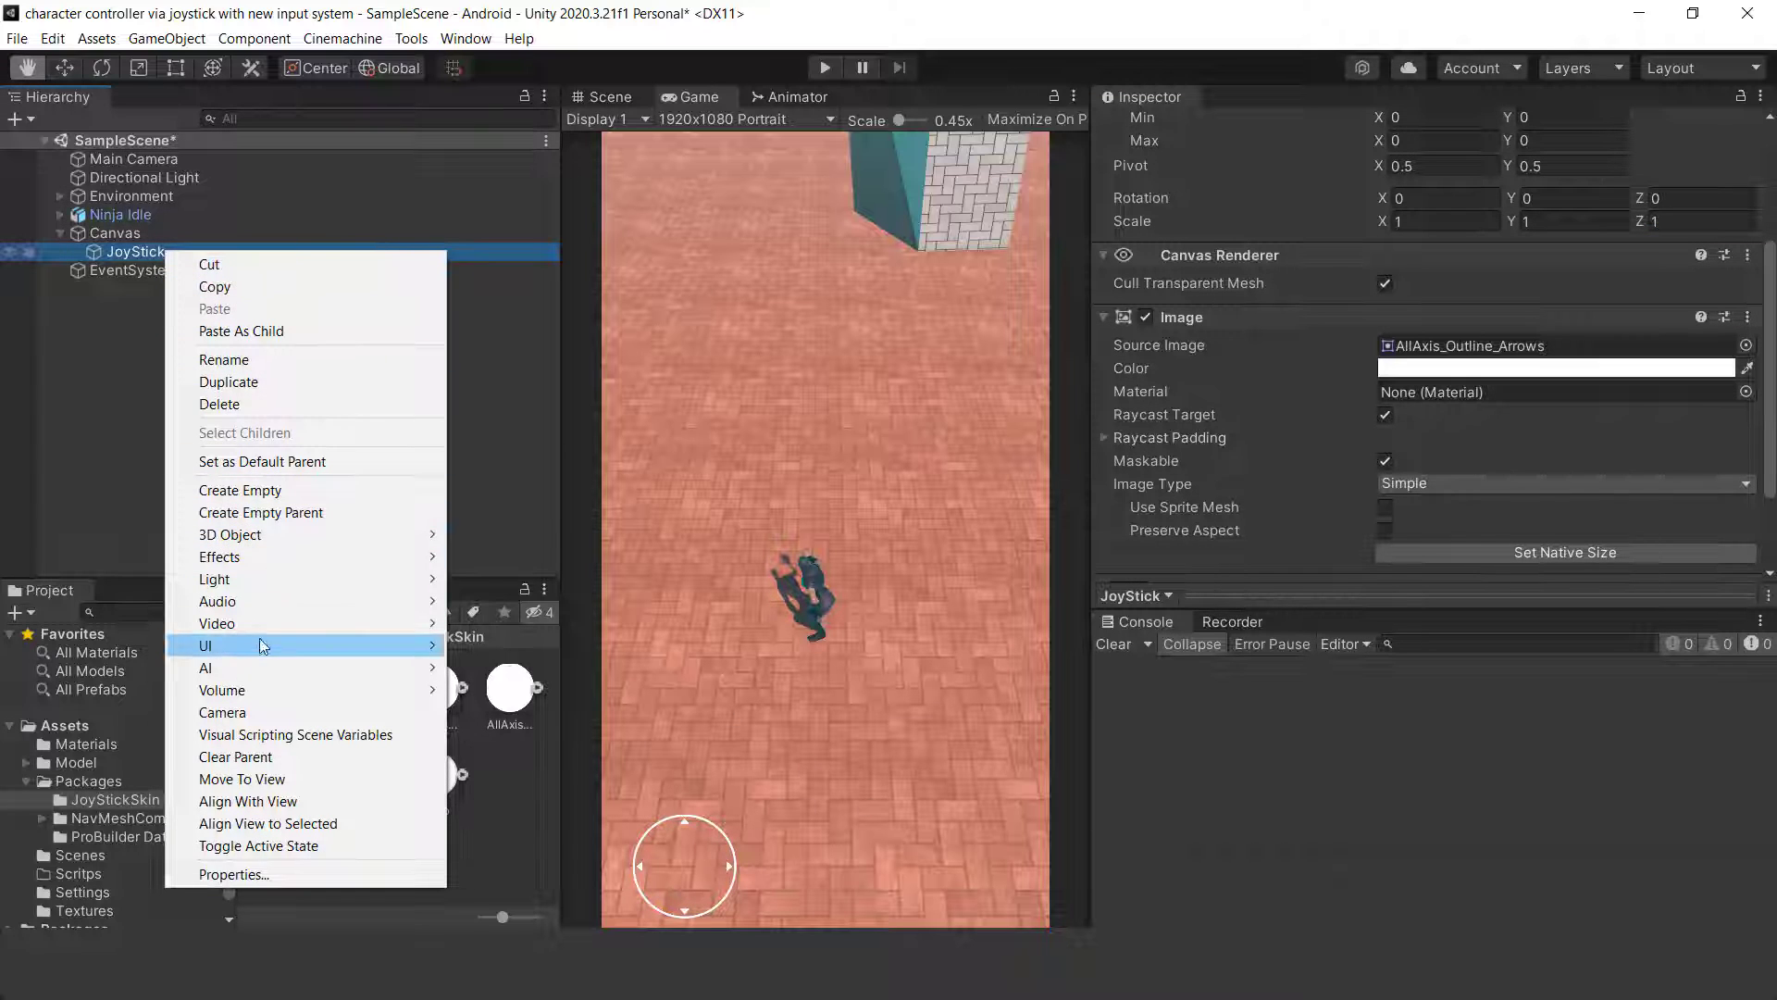
mouse_move(324, 645)
click(533, 338)
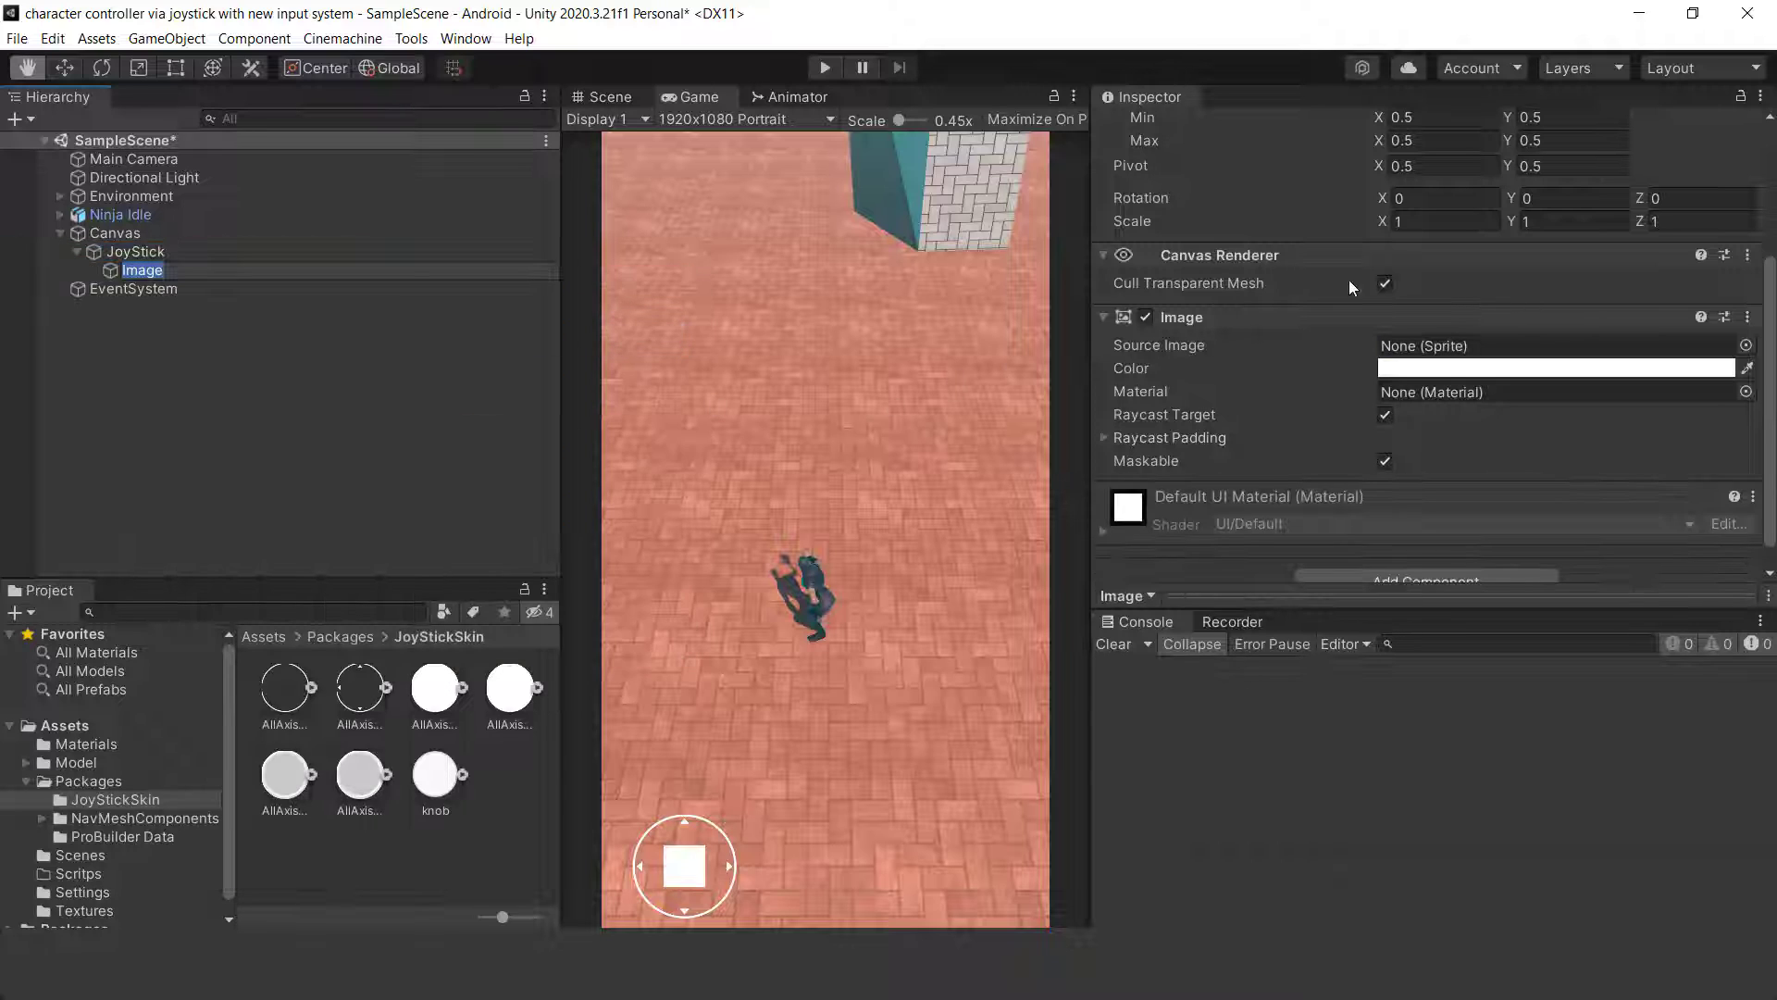
text(knob)
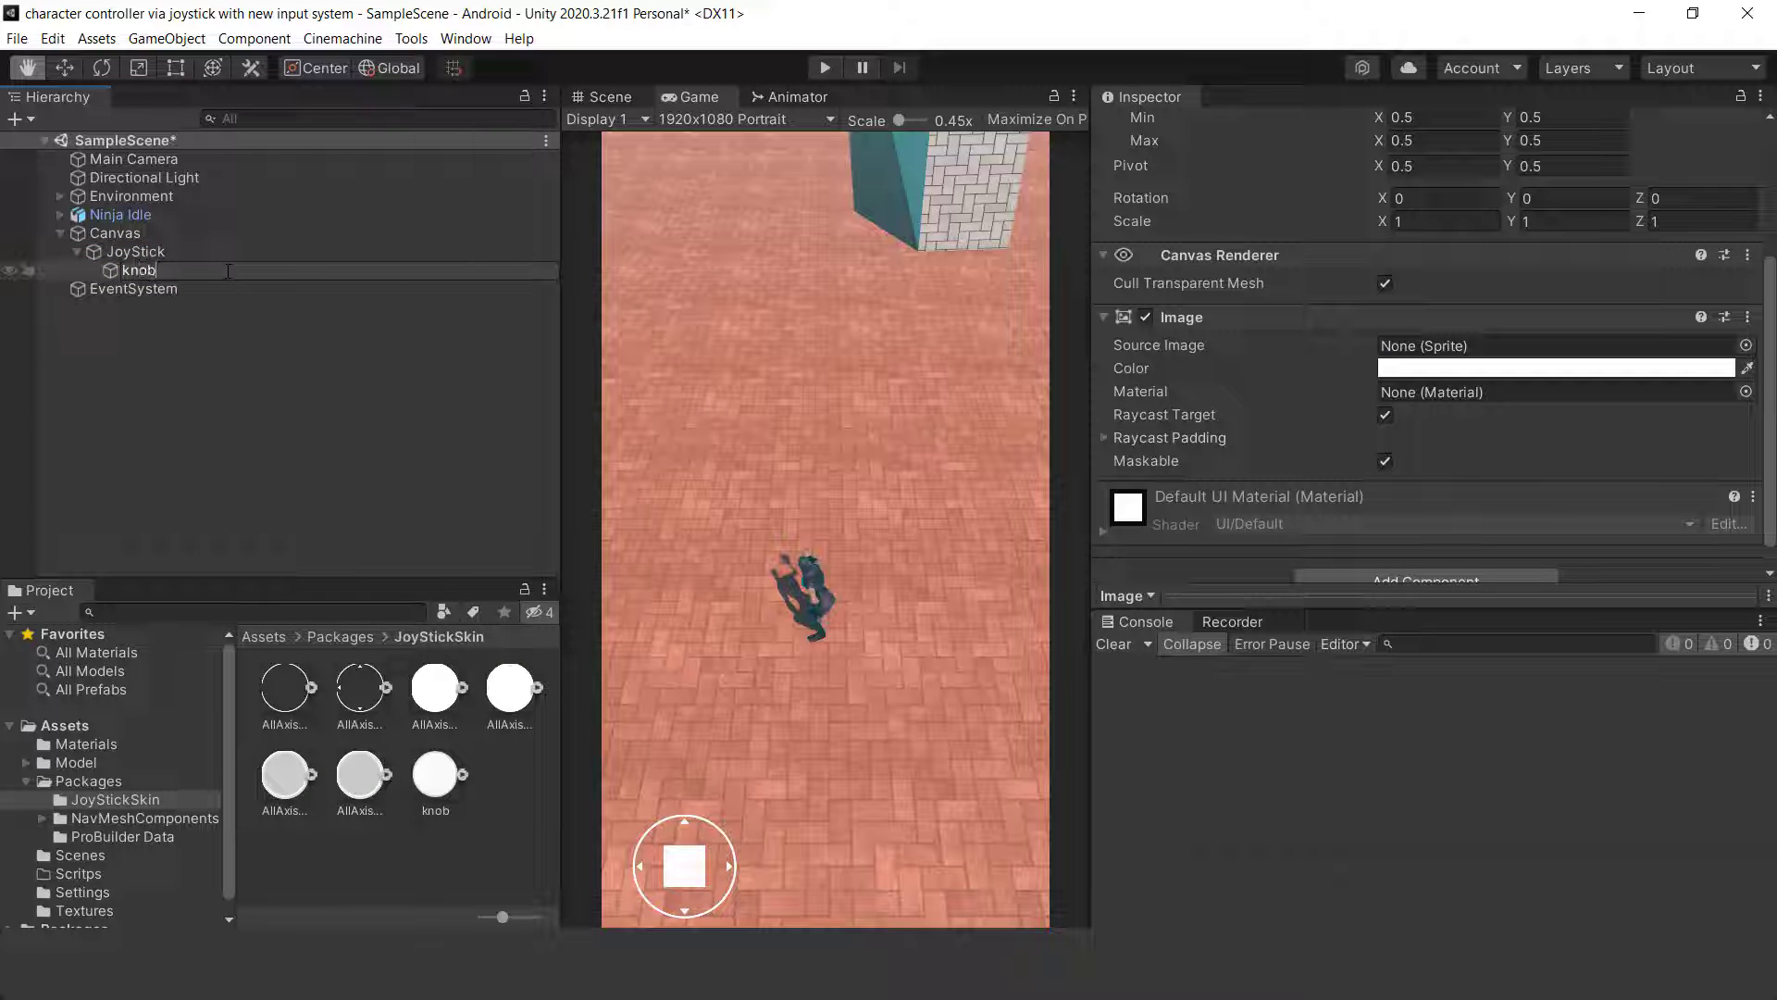
key(Return)
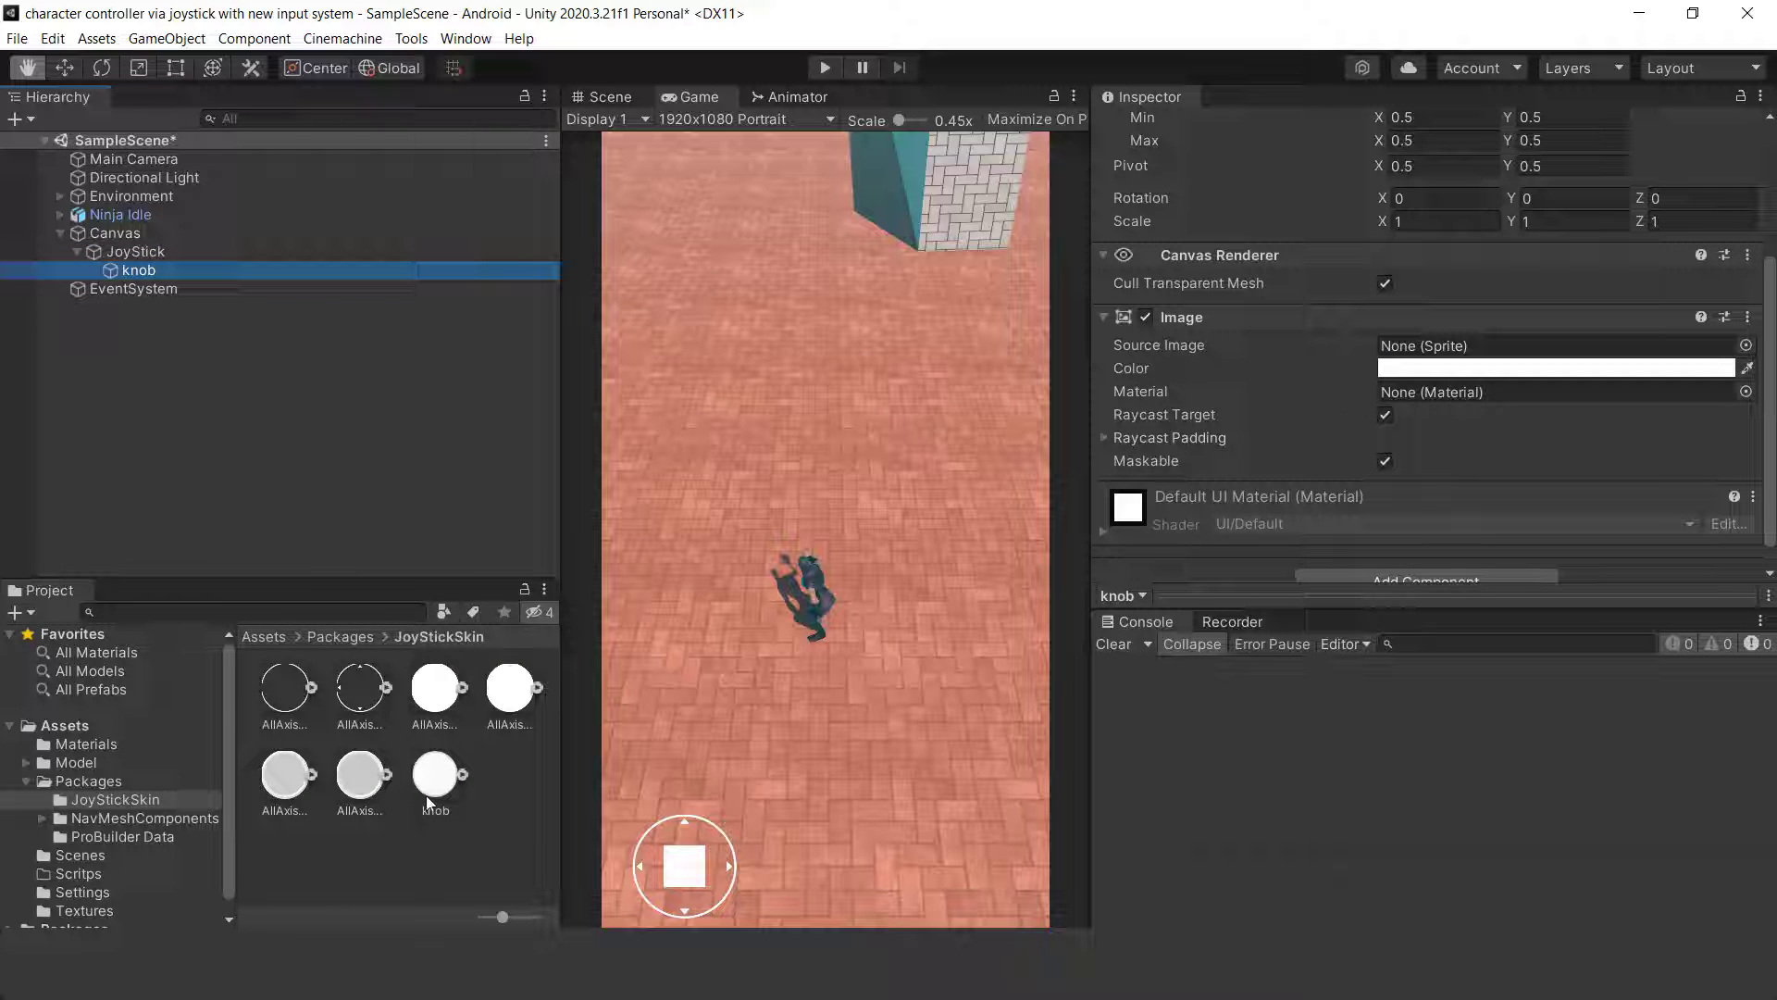
drag(427, 799, 1406, 352)
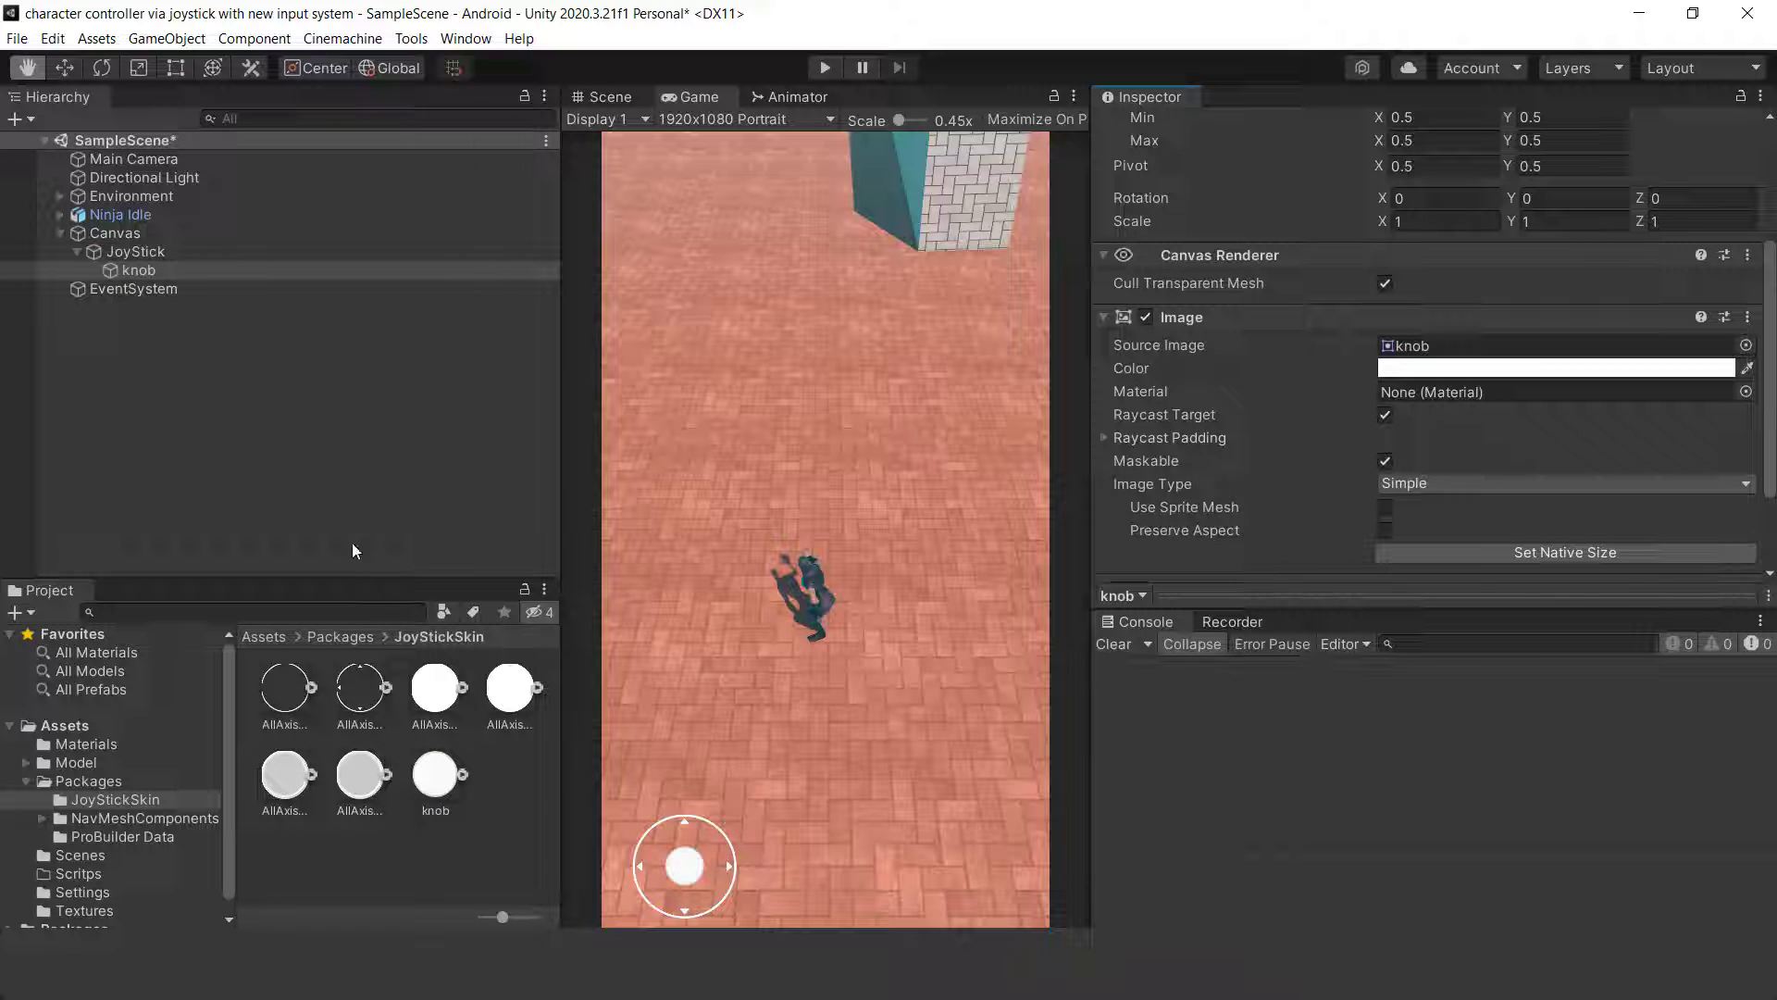
click(139, 257)
click(77, 252)
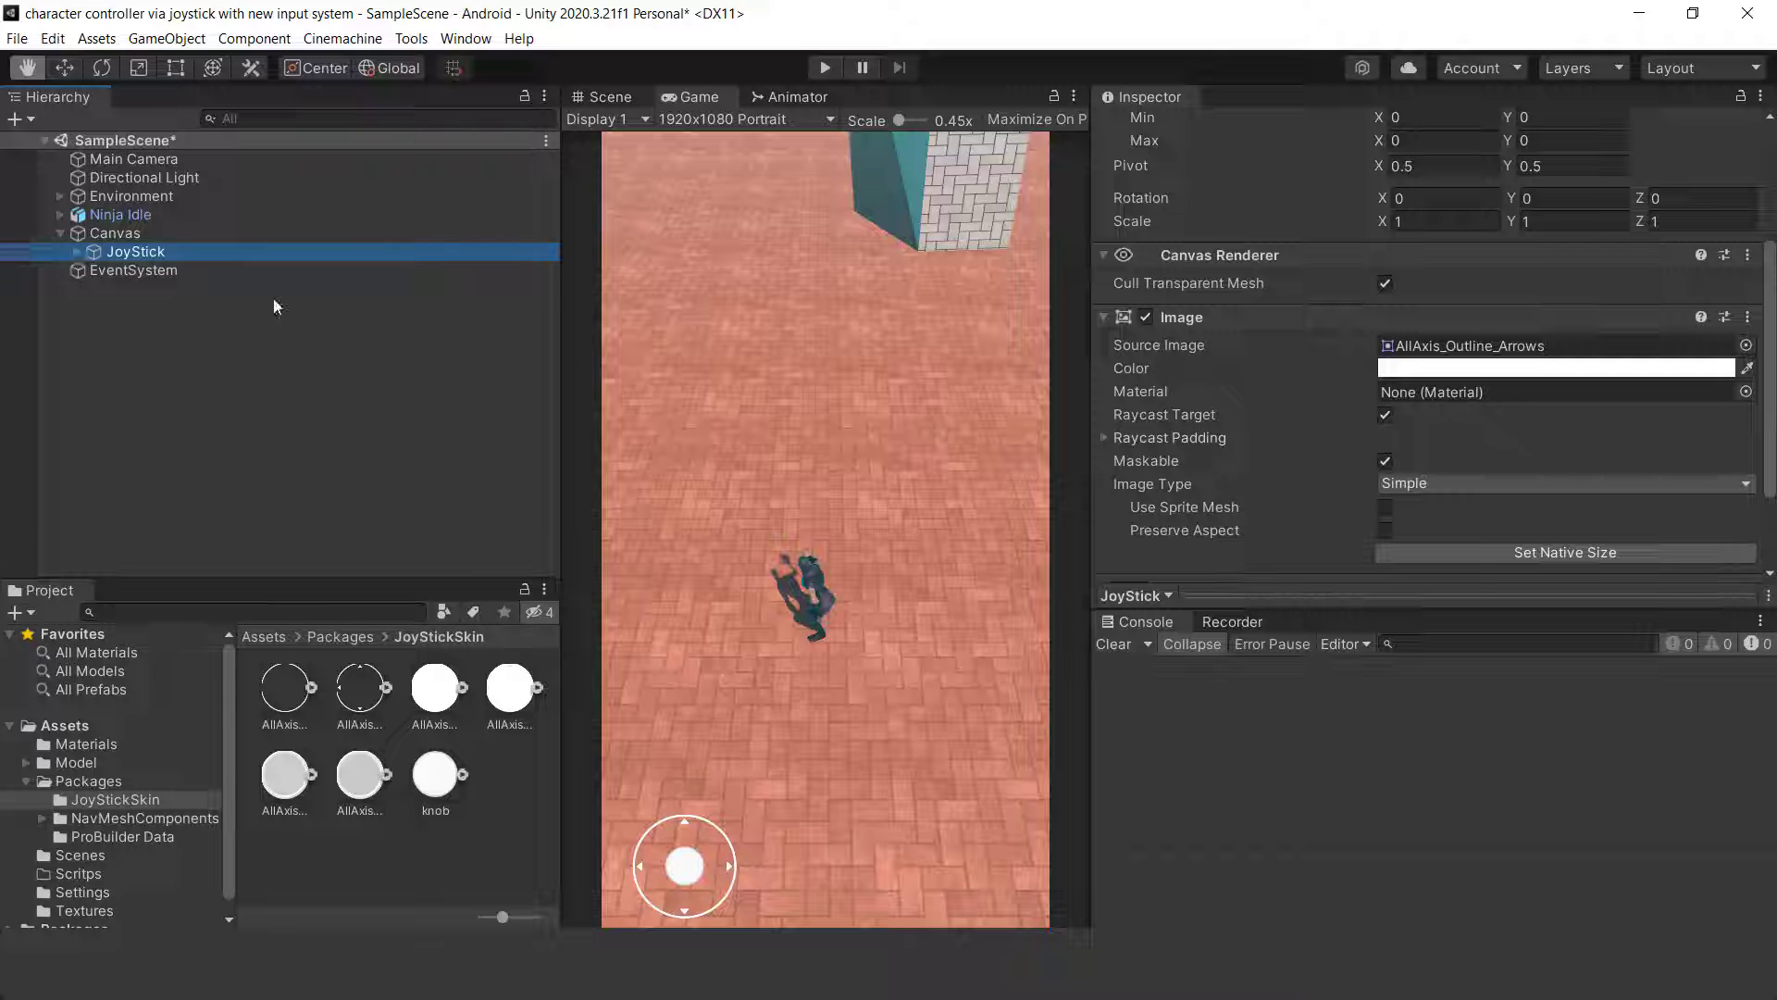
scroll(1397, 408, down, 3)
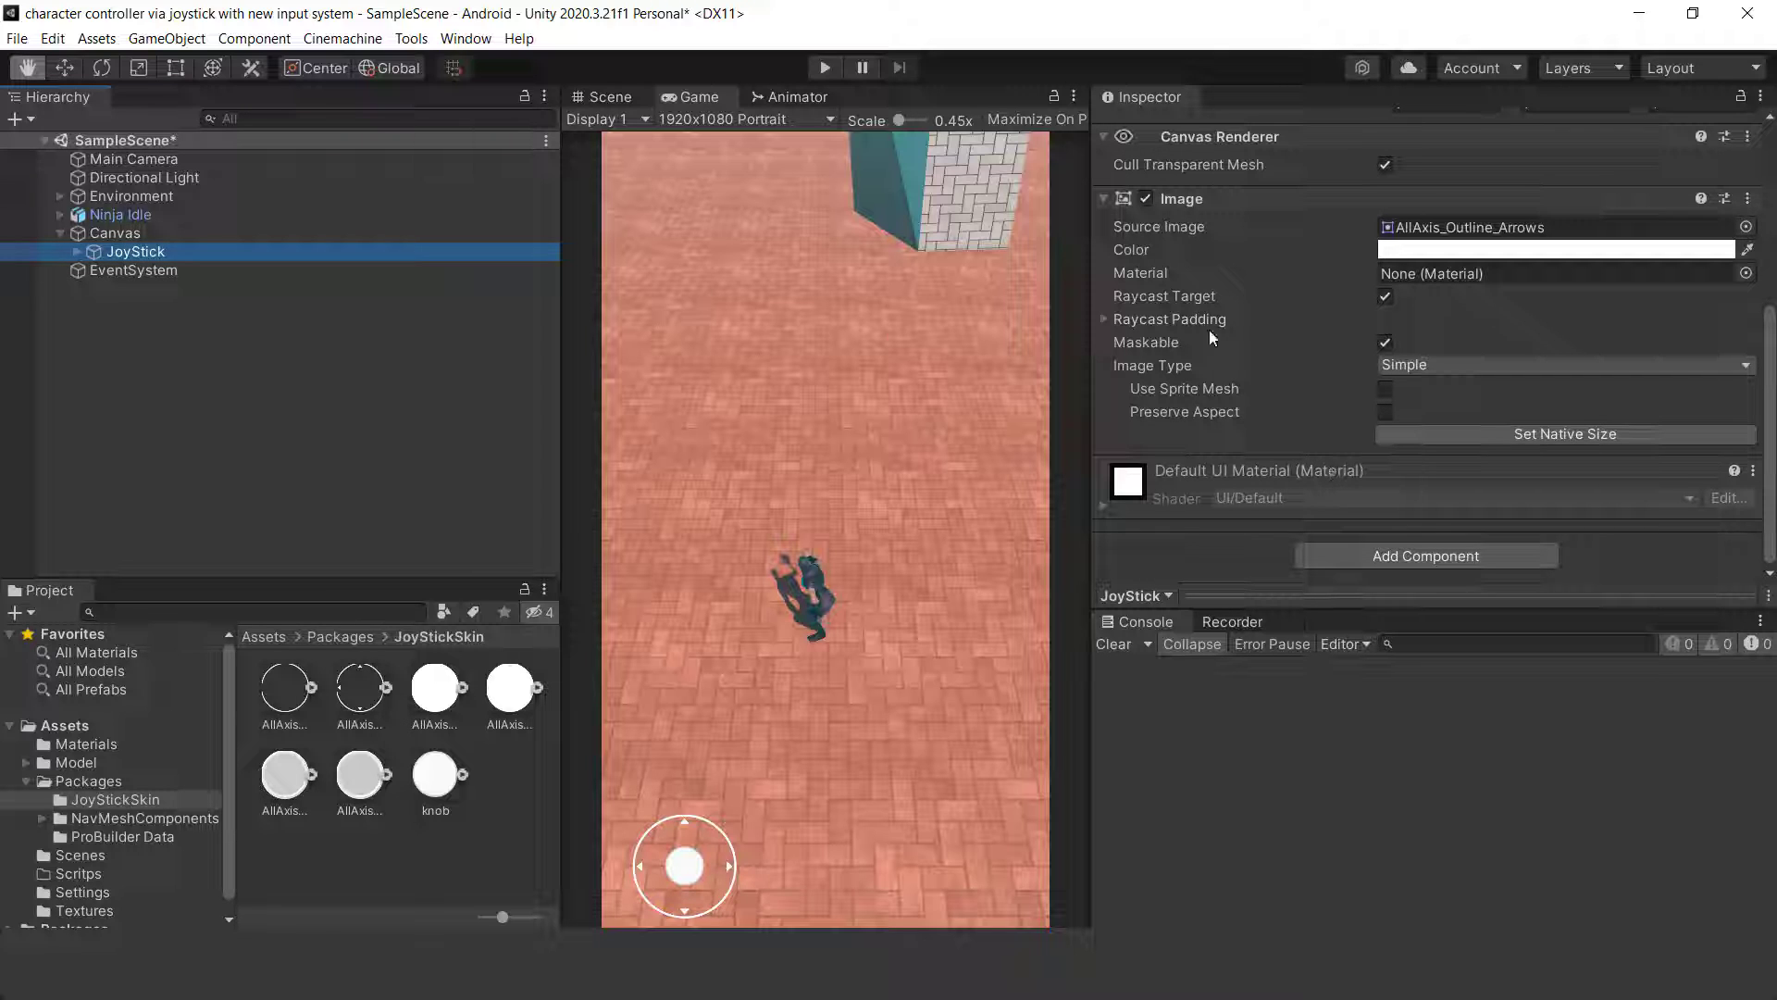
scroll(1427, 385, up, 3)
scroll(1424, 462, down, 3)
Create and attach a new joyStick script to JoyStick, then open it for editing.
click(1417, 555)
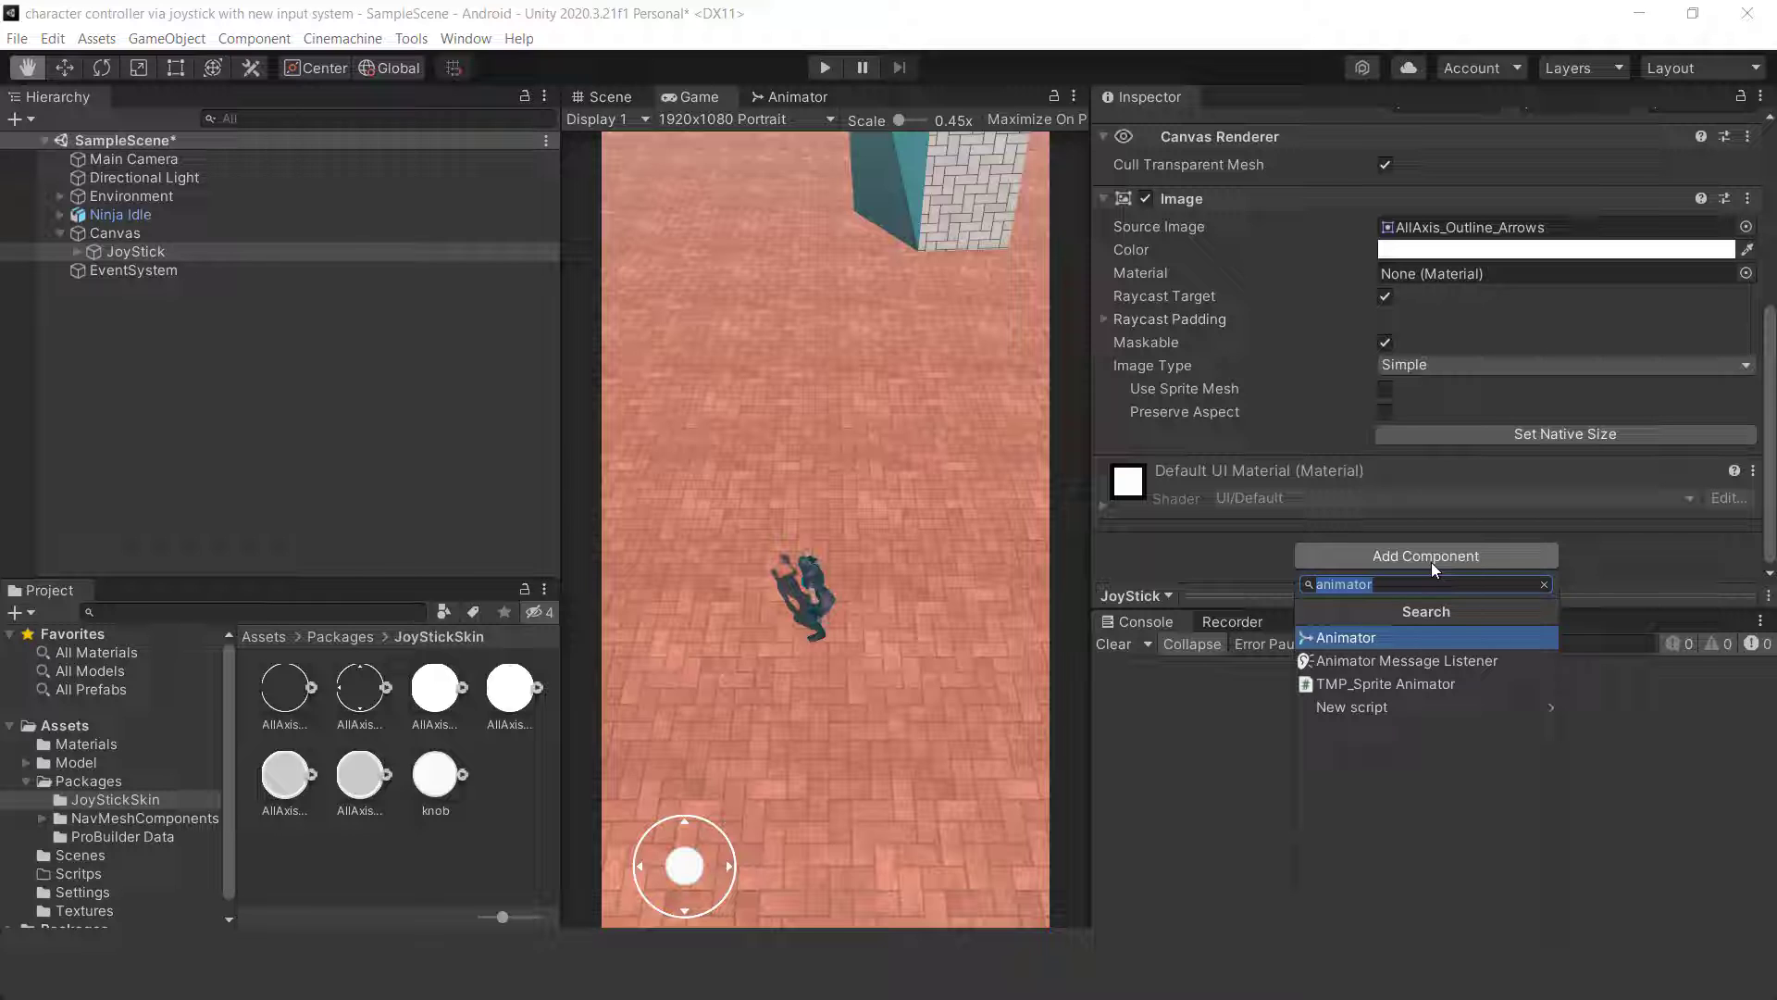
text(jo)
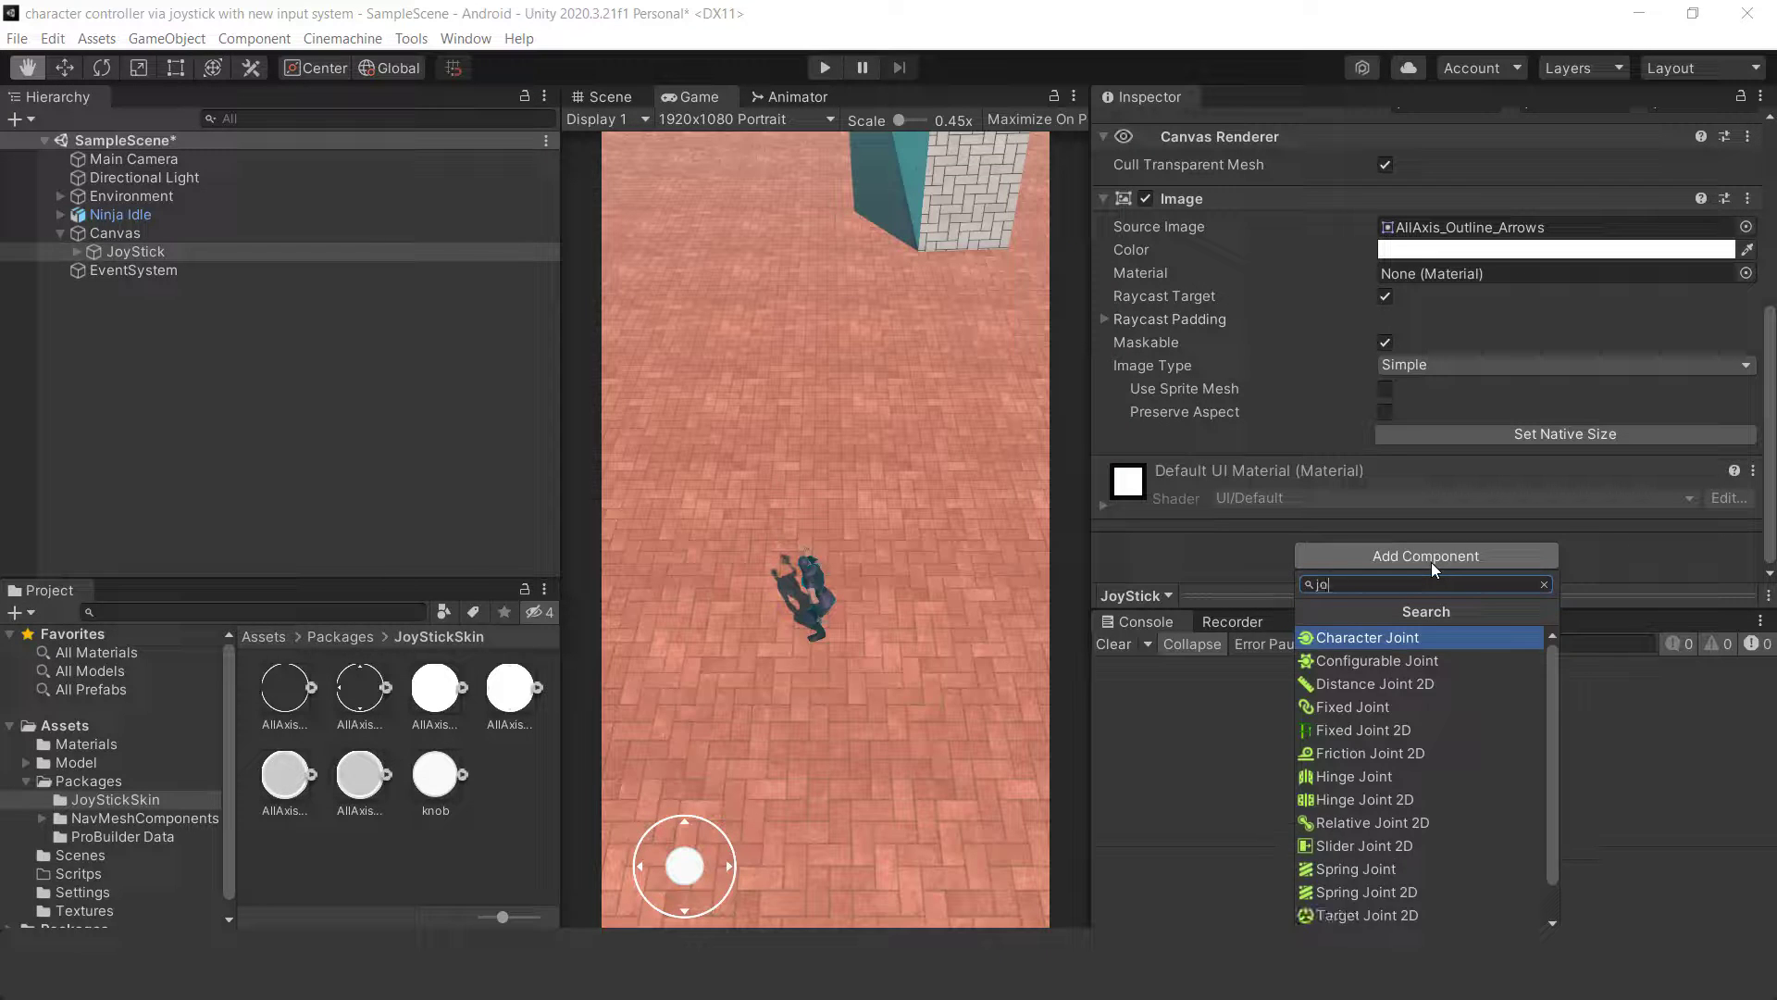
text(yStick)
key(Return)
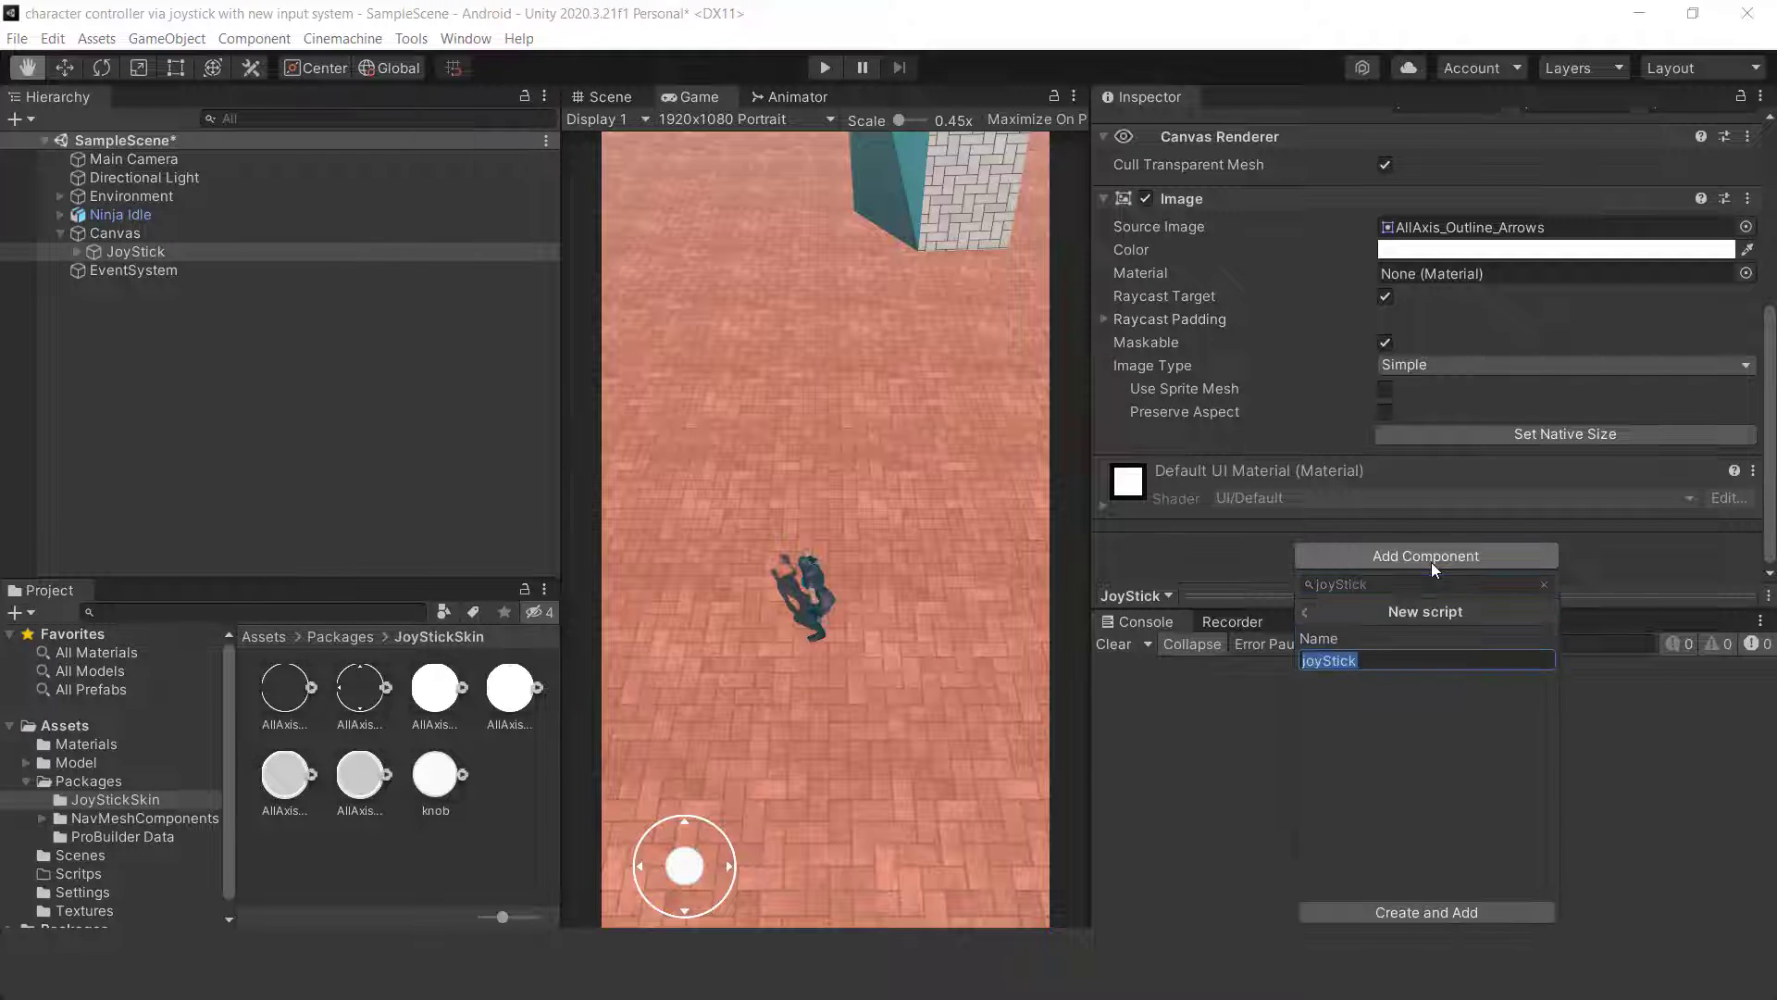
click(1468, 919)
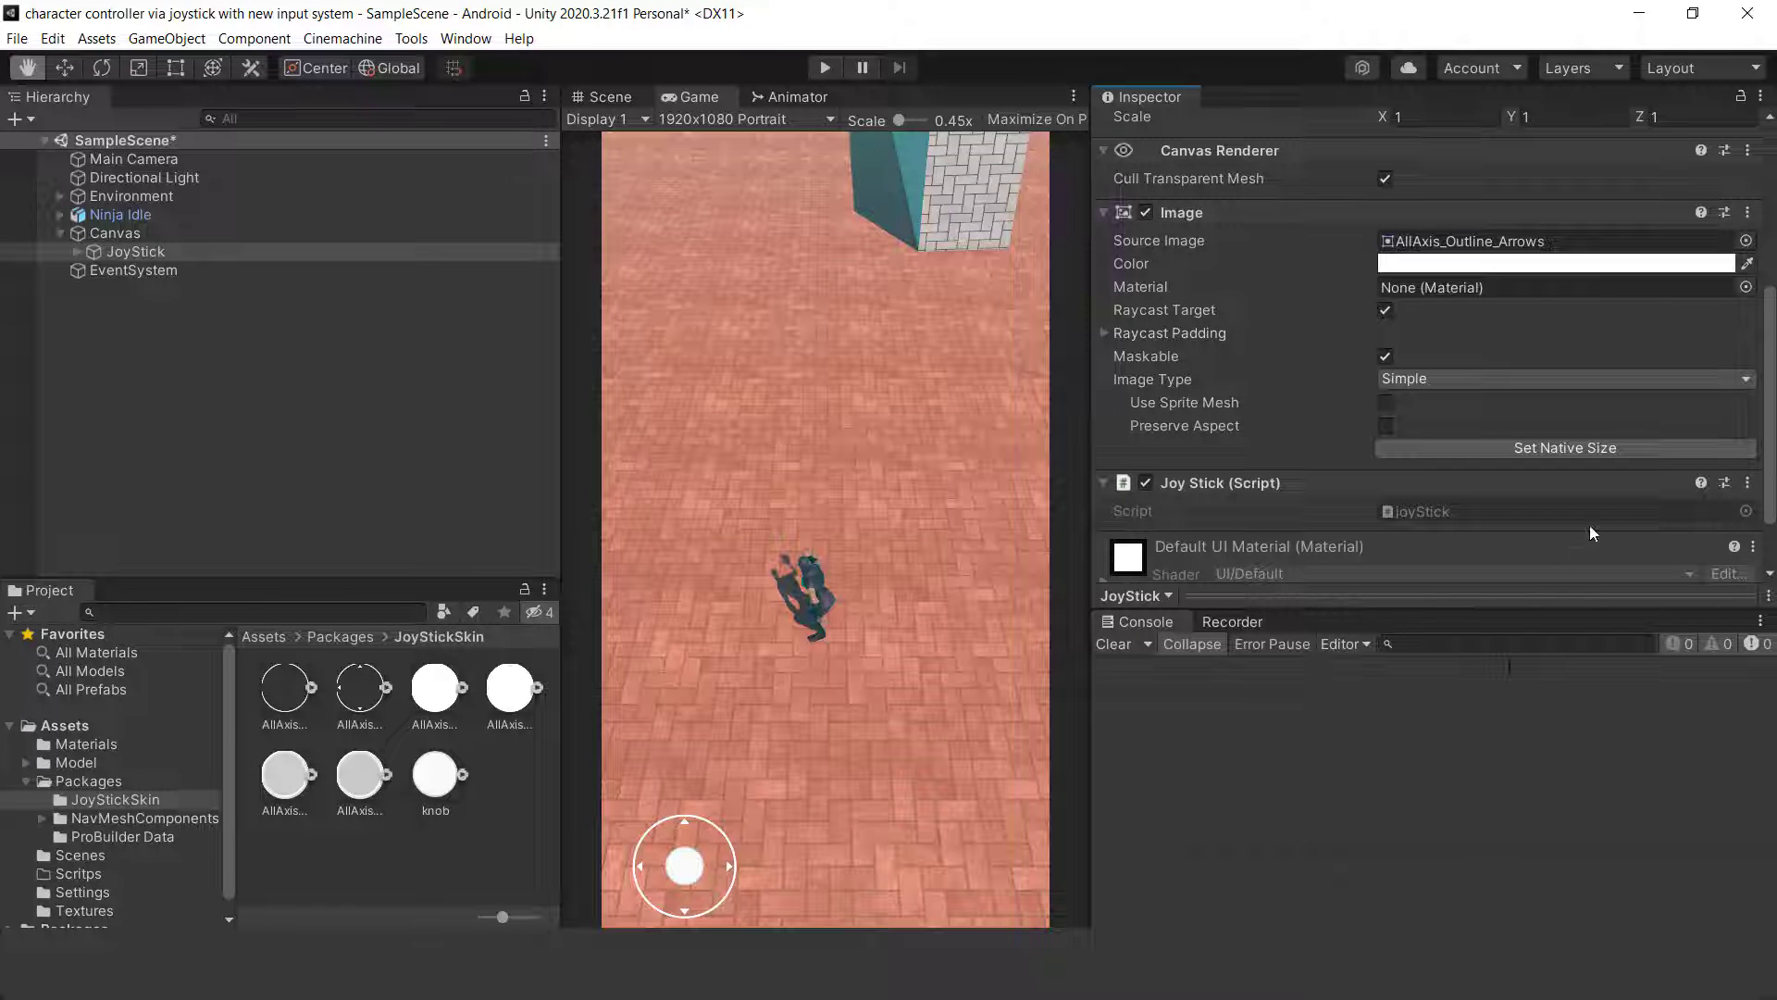
click(1748, 482)
click(1574, 771)
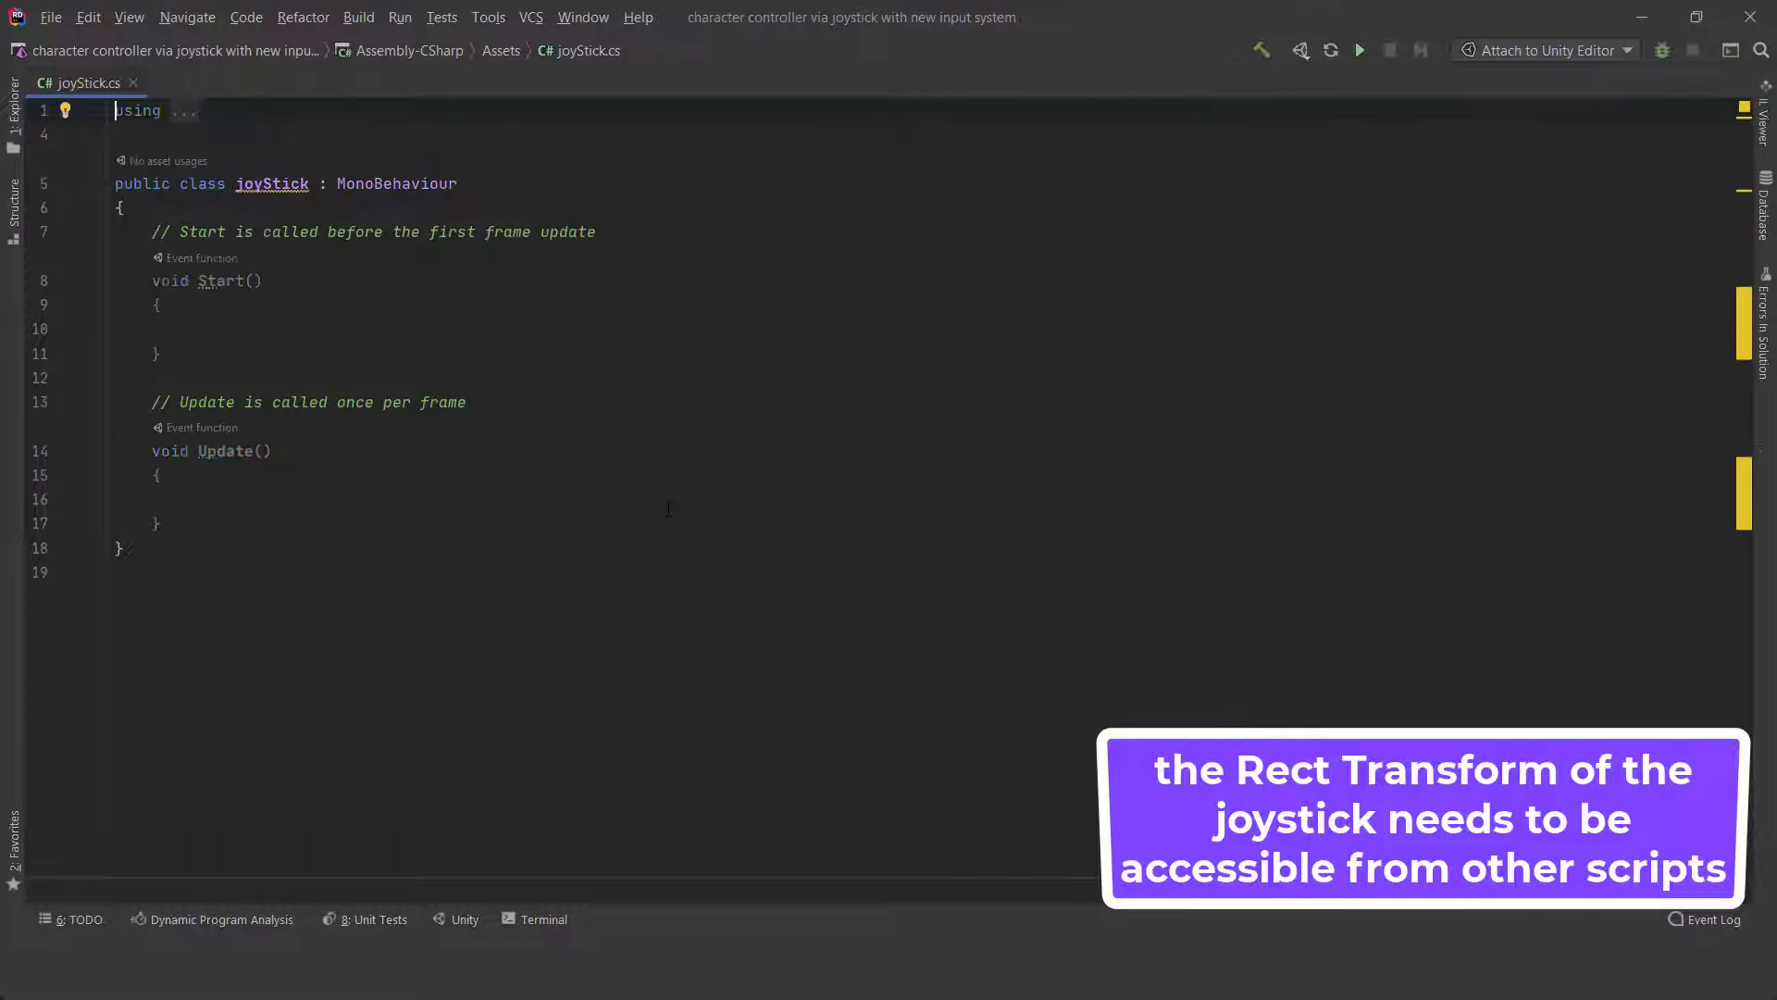
Remove the unused using directives and delete the default Start and Update methods from joyStick.cs.
click(115, 112)
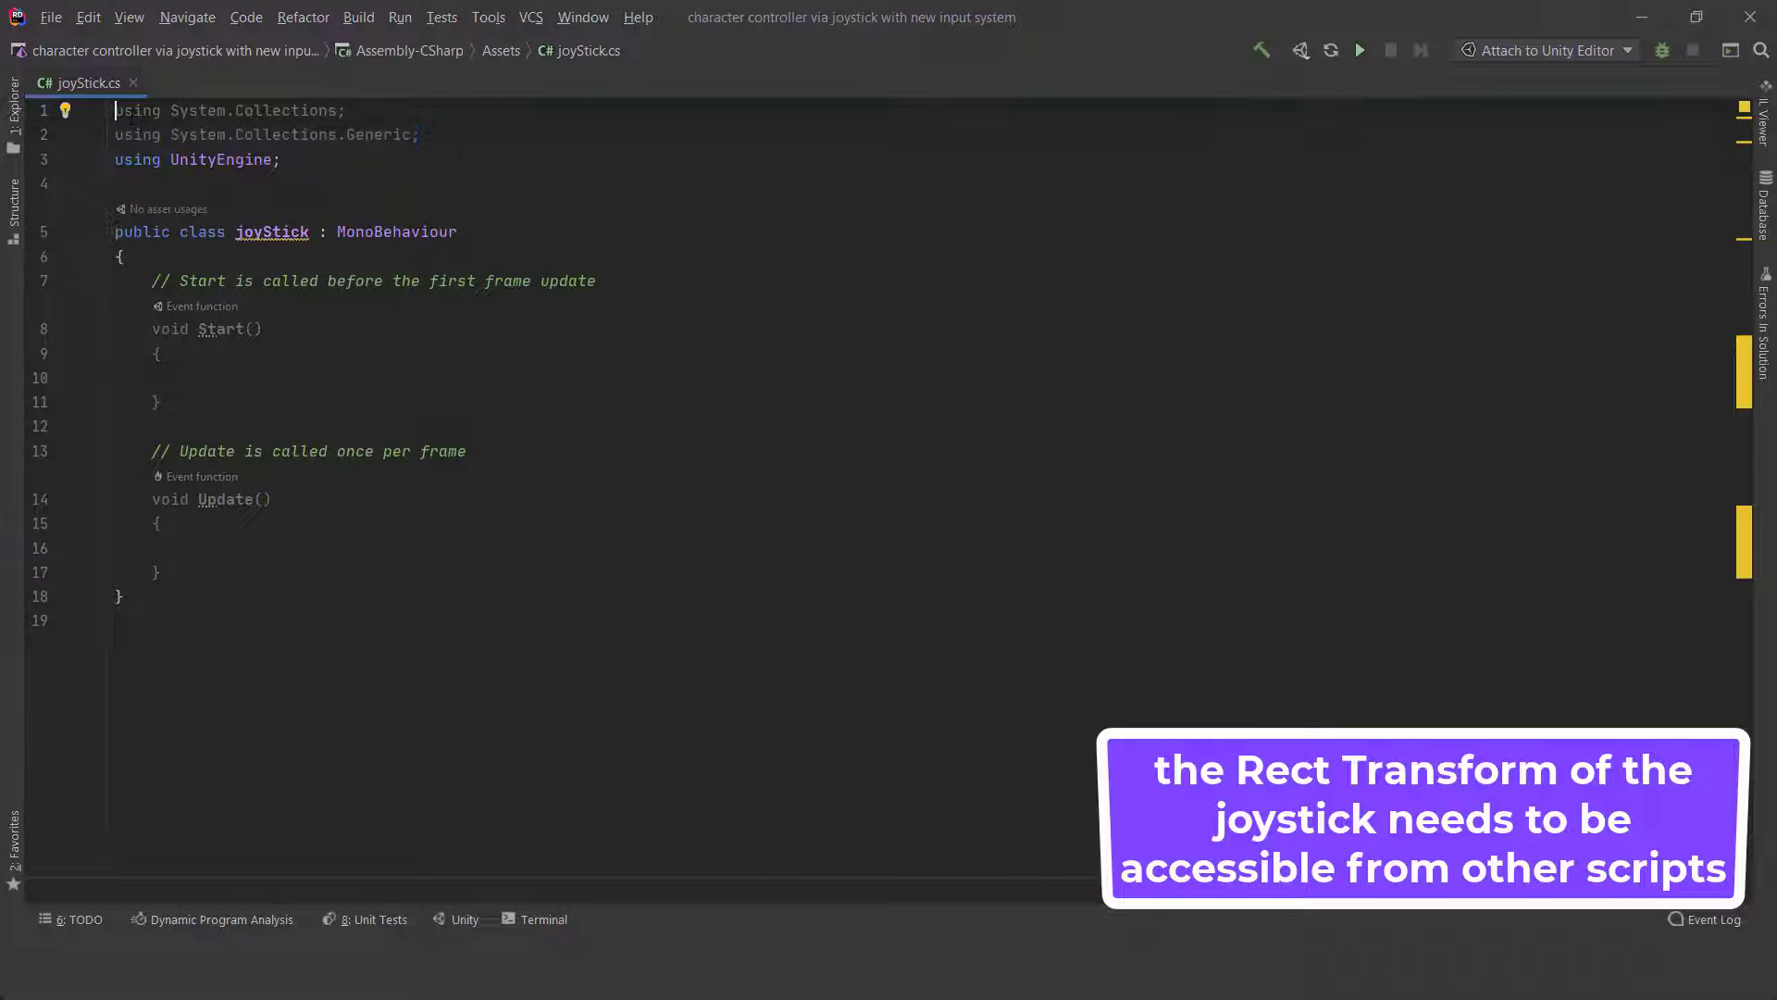
click(65, 110)
click(65, 112)
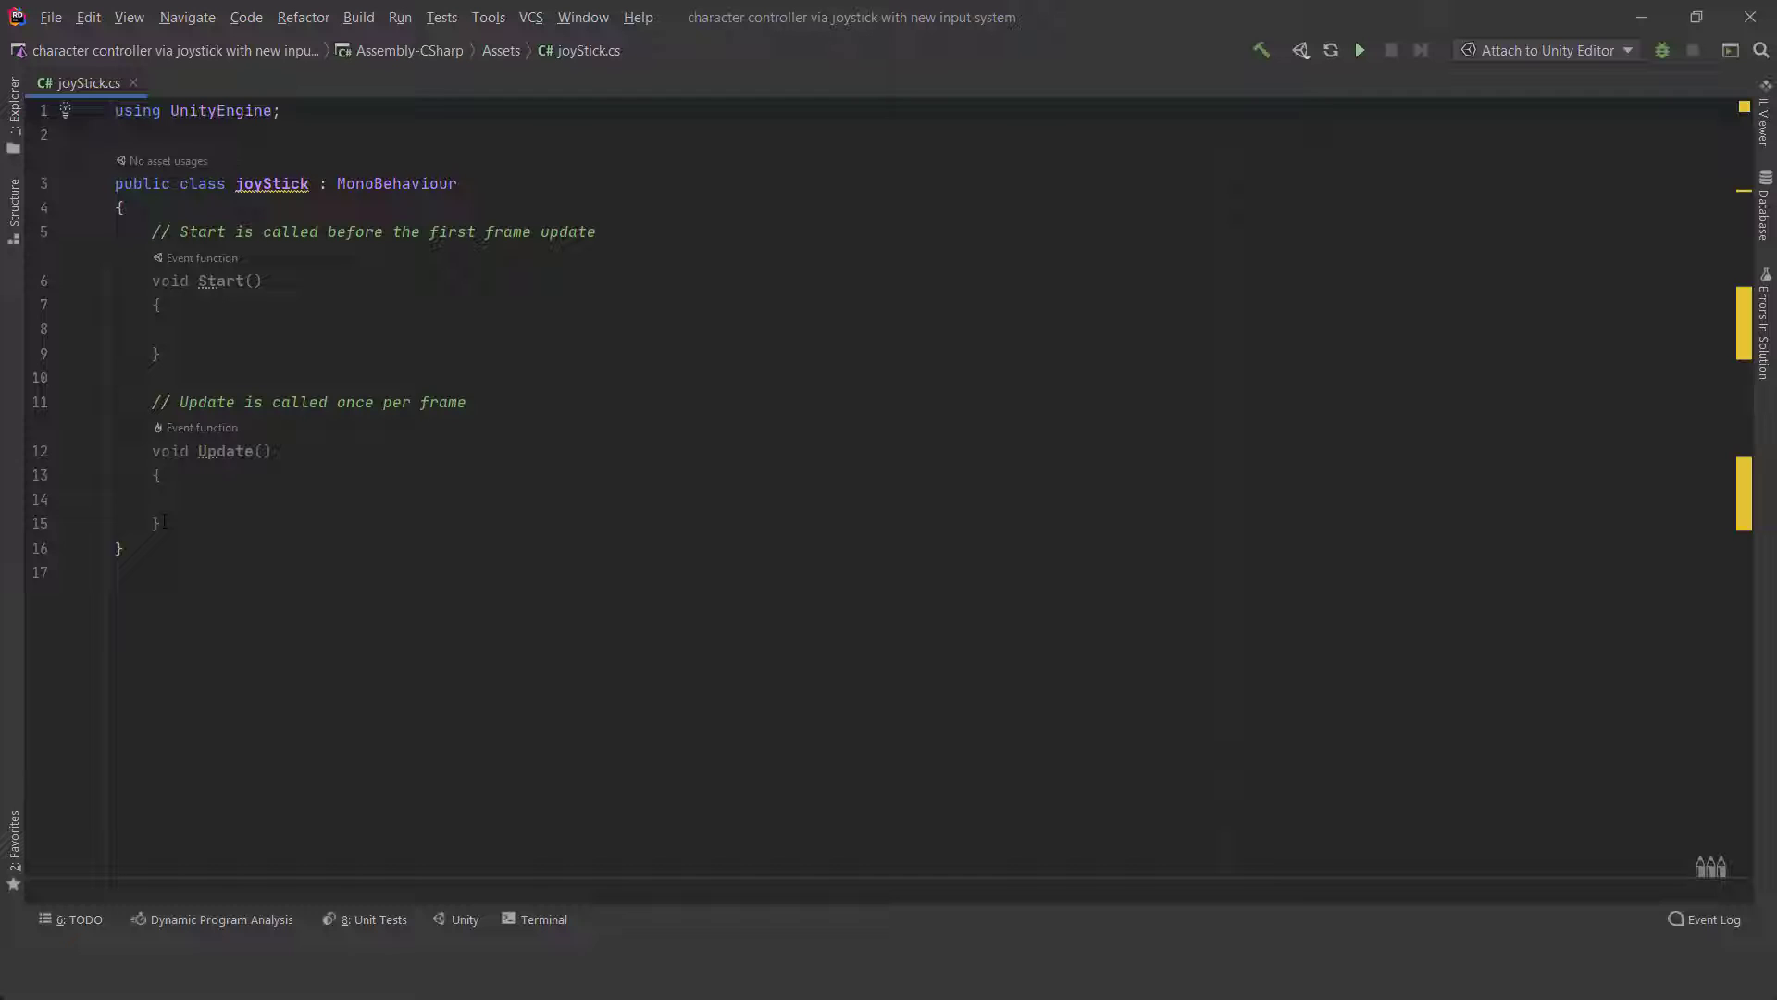
key(shift+Up)
key(shift+Up)
key(shift+Up)
key(shift+Up)
key(shift+Up)
key(shift+Up)
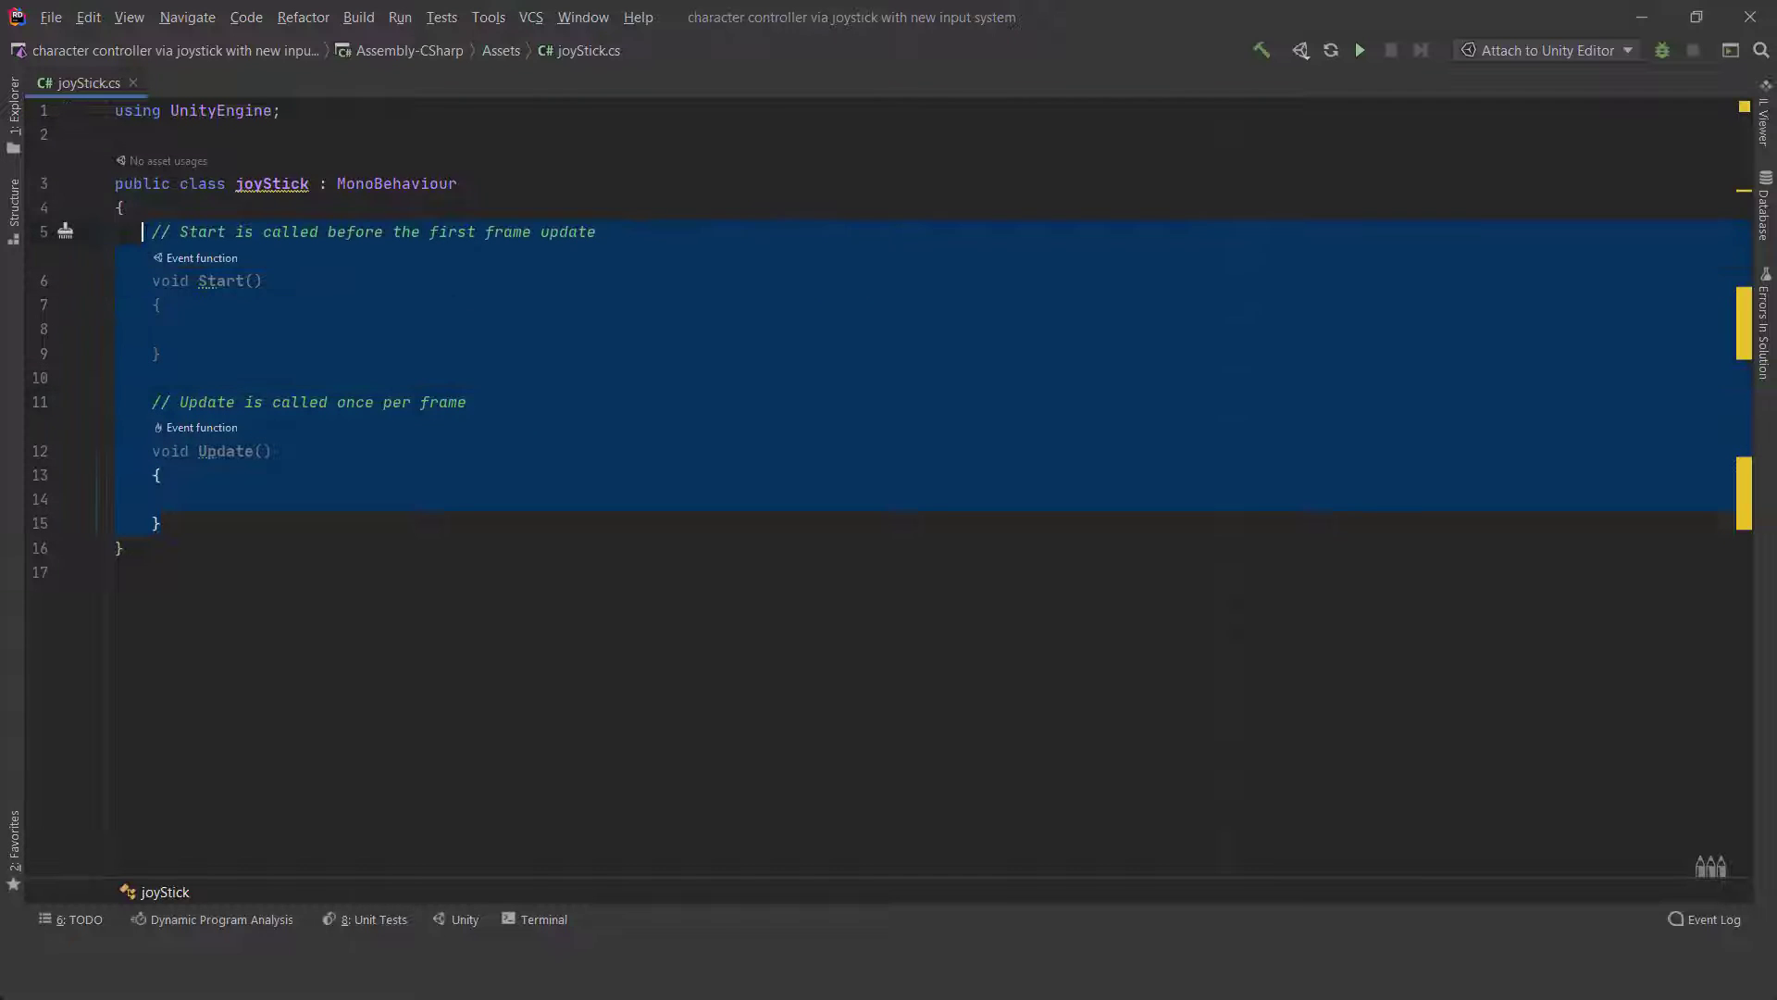
key(Delete)
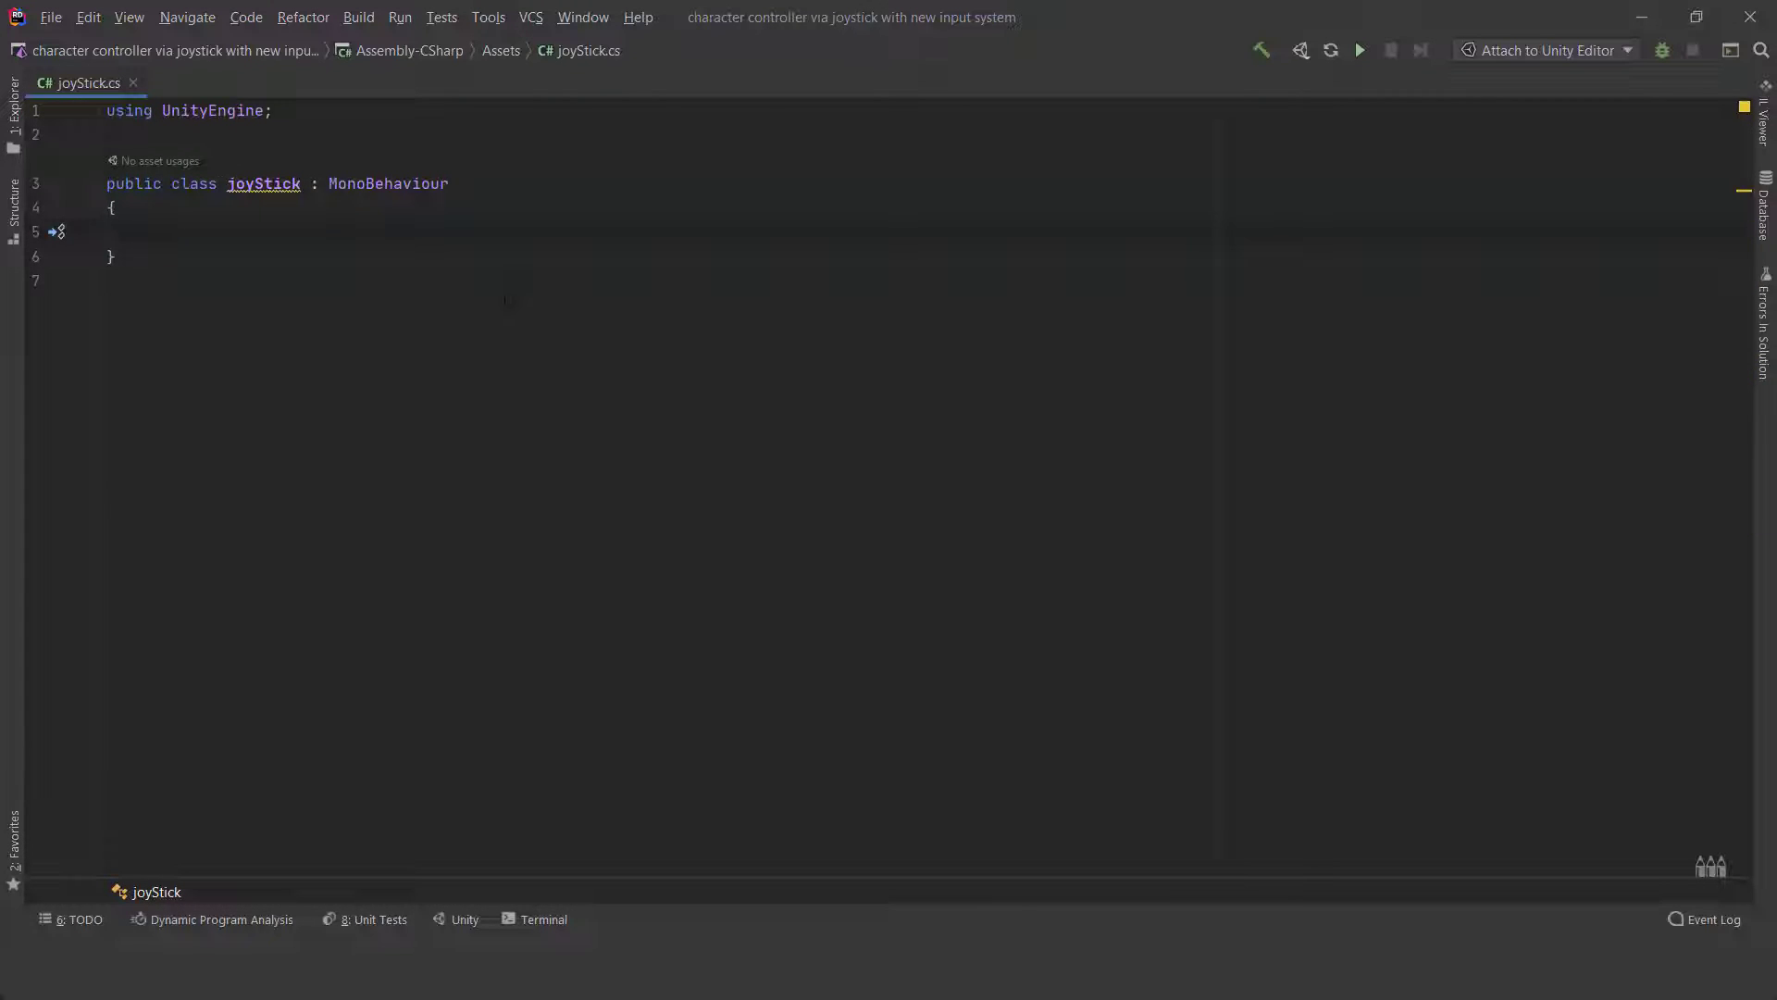
text(pu)
Declare a public RectTransform joyStickObj field and begin a new method below it.
key(Return)
text(public re)
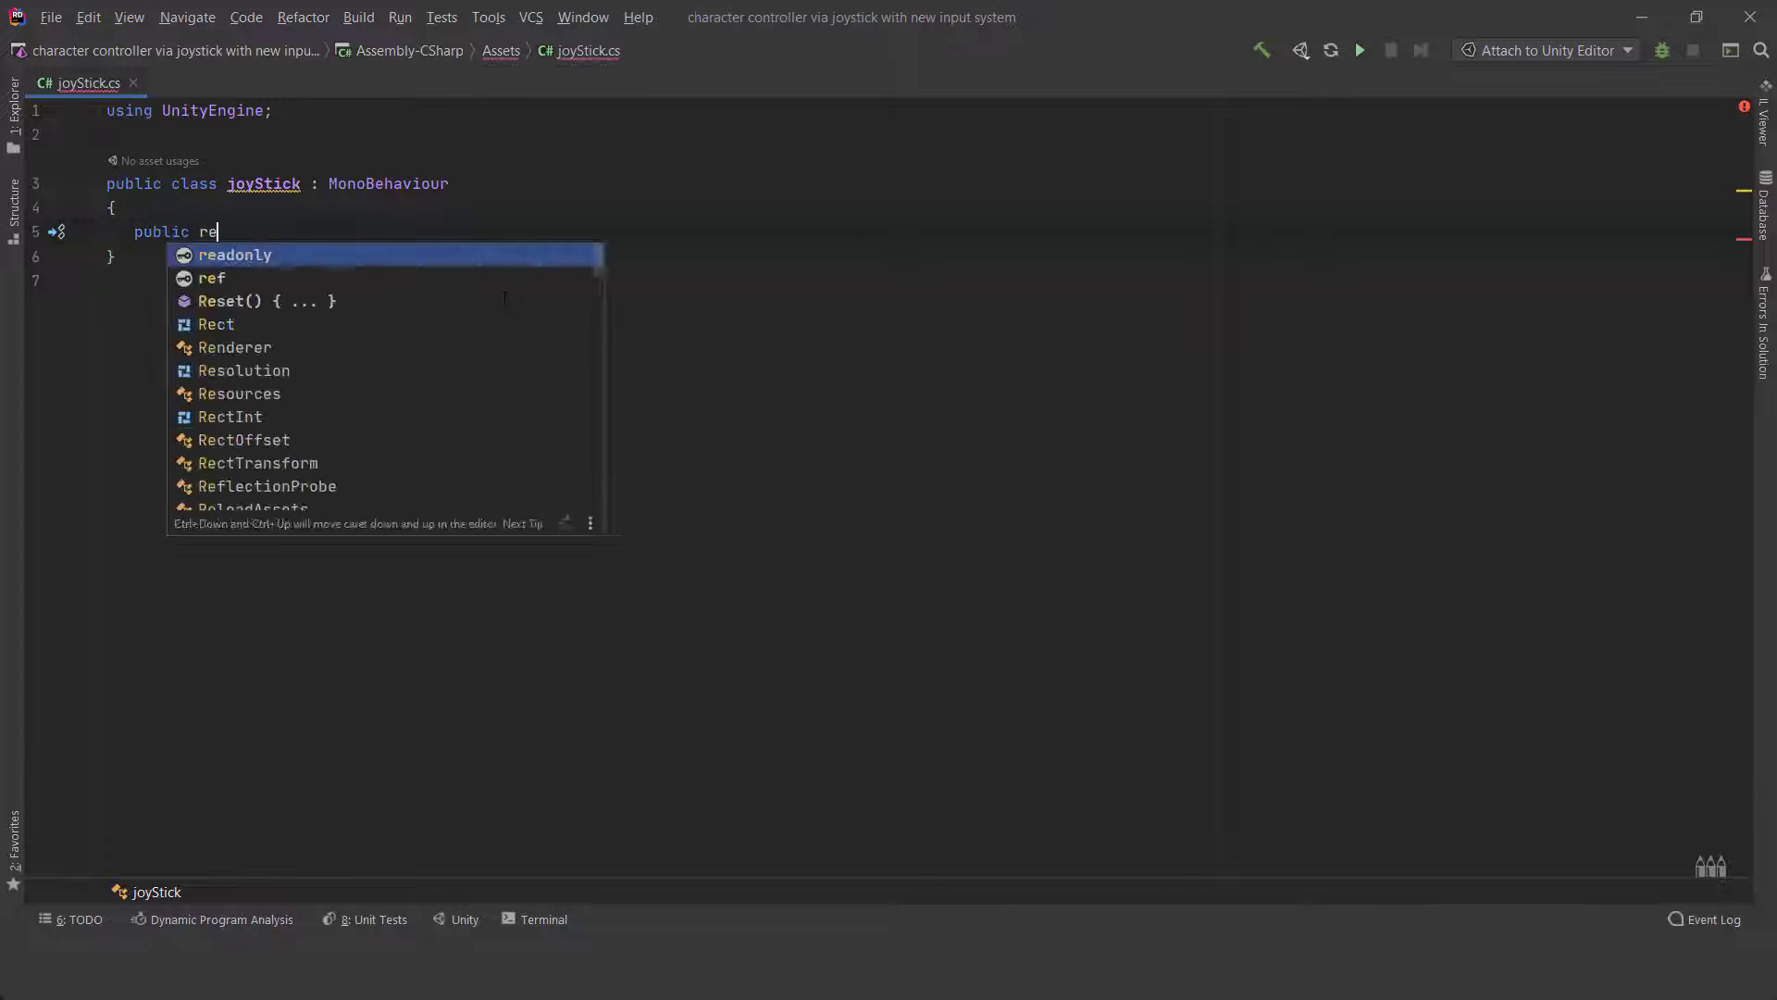
text(ctt)
key(Return)
text(joyS)
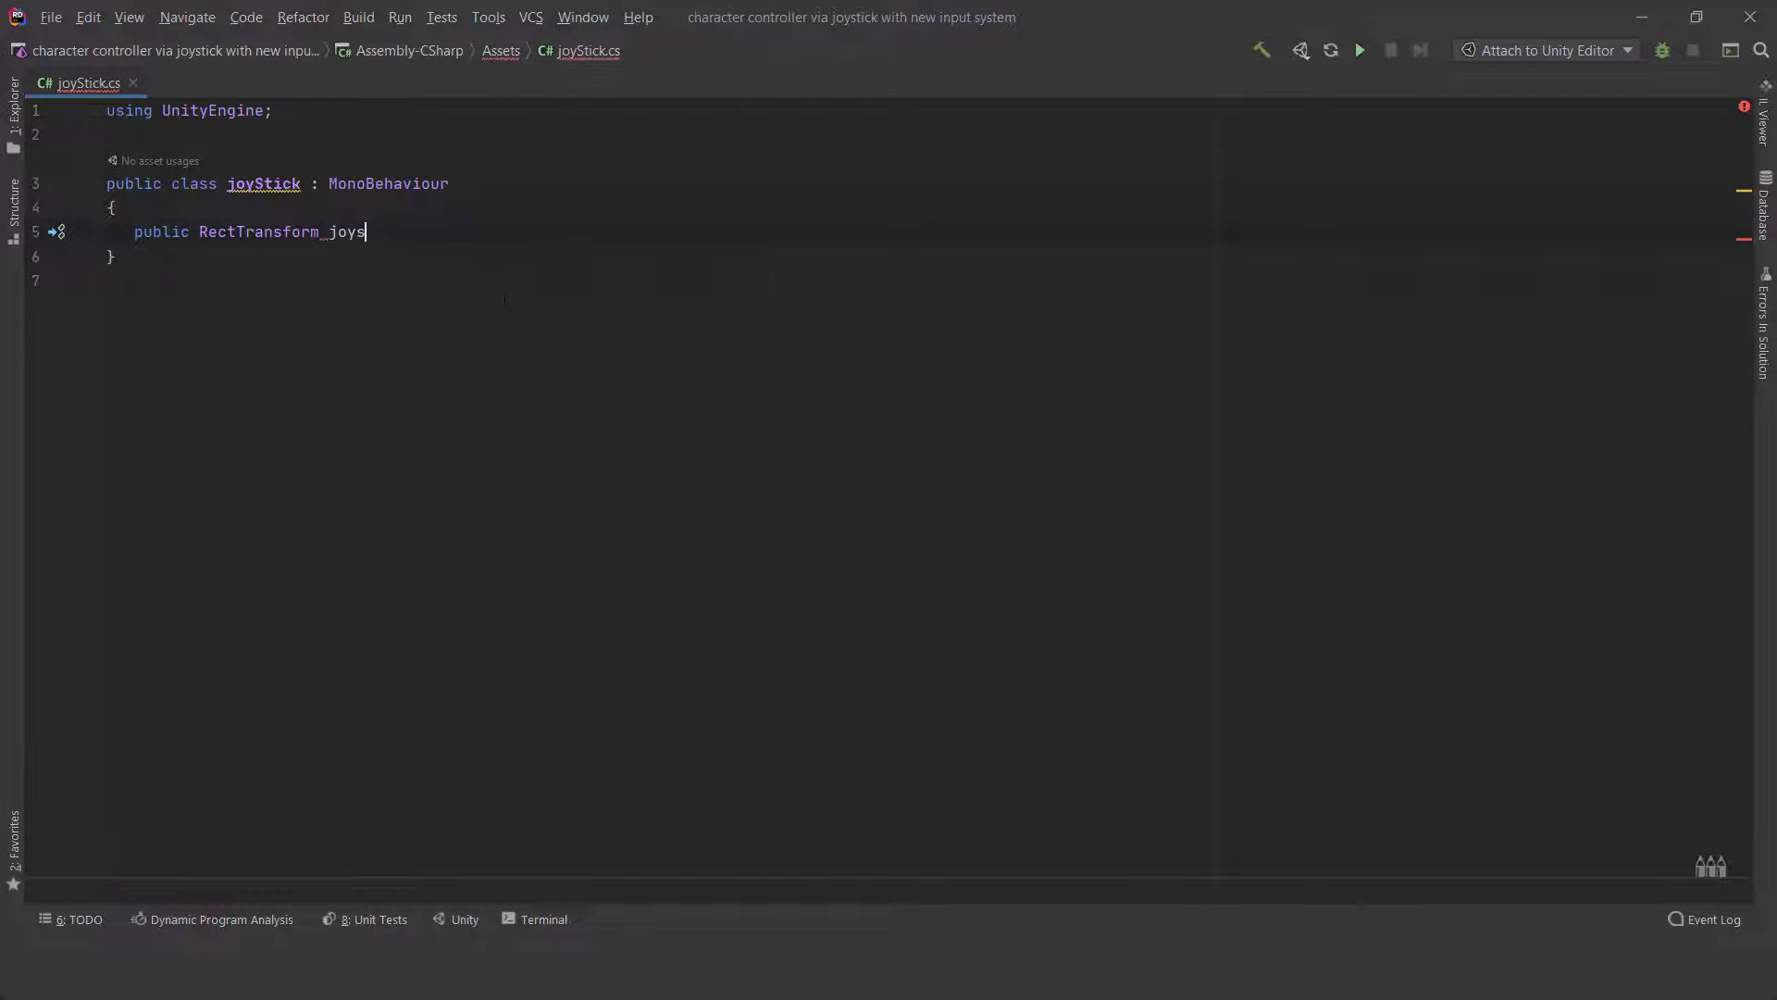
text(tick;)
key(Return)
key(Return)
text(voi)
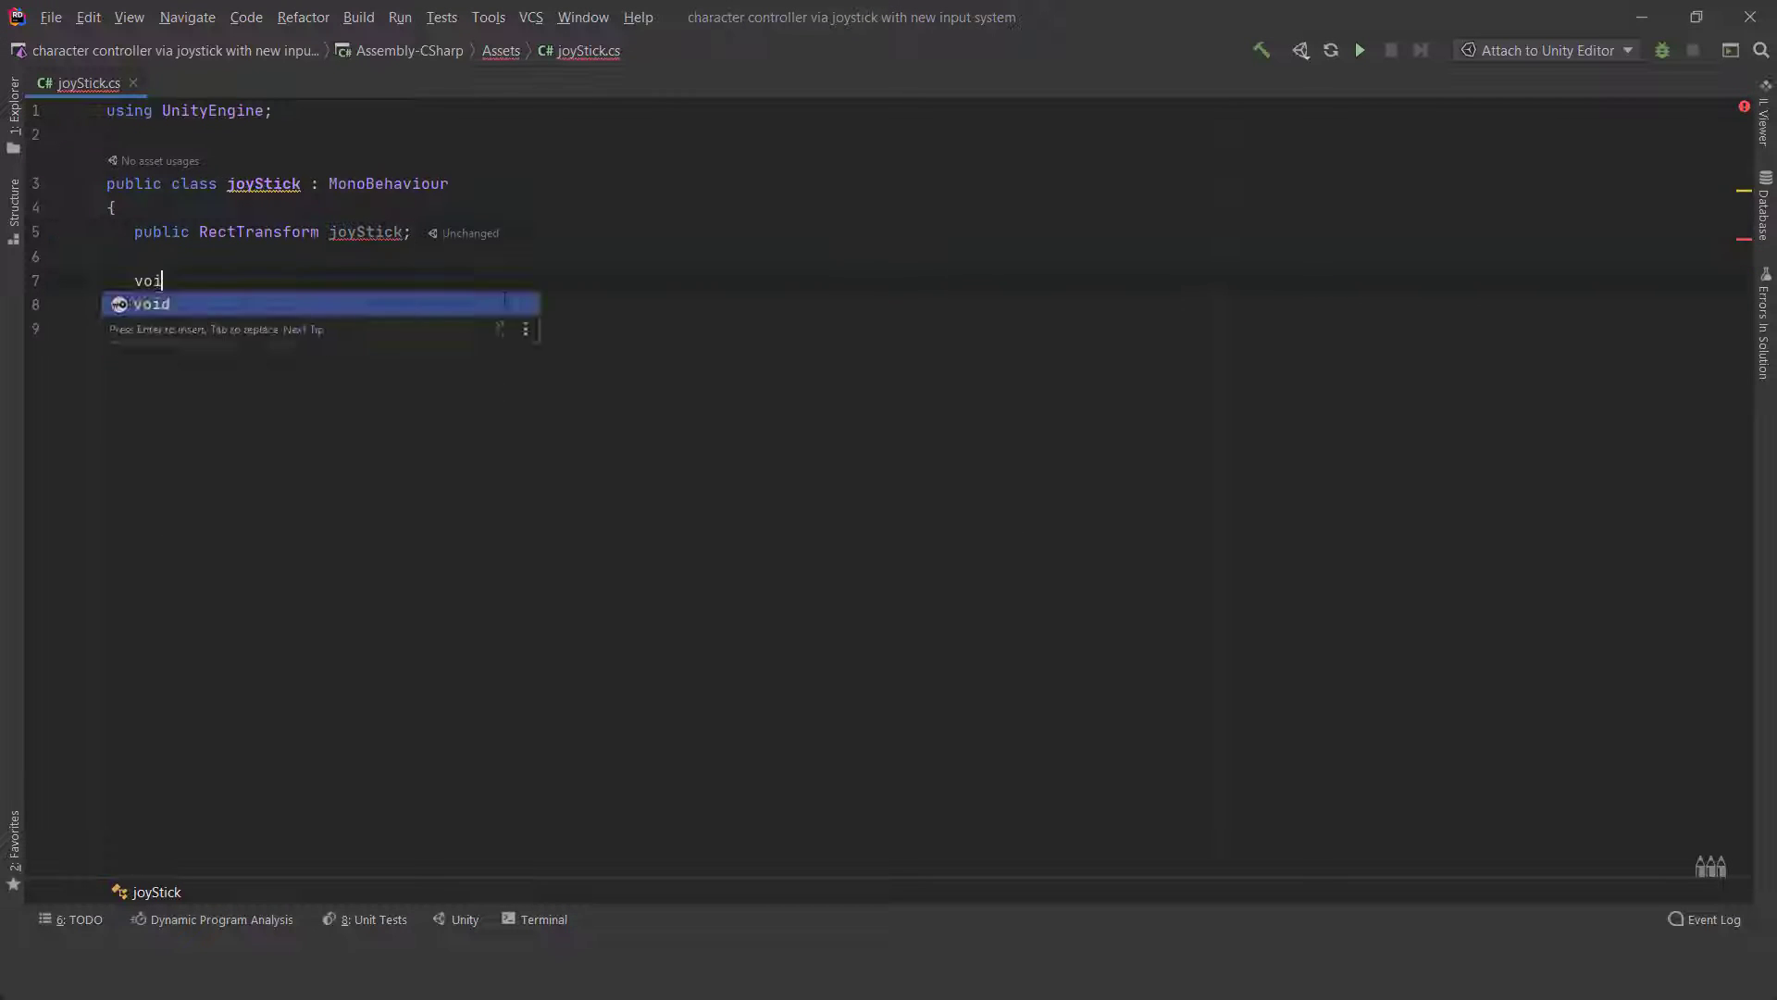
text(d sta)
key(Return)
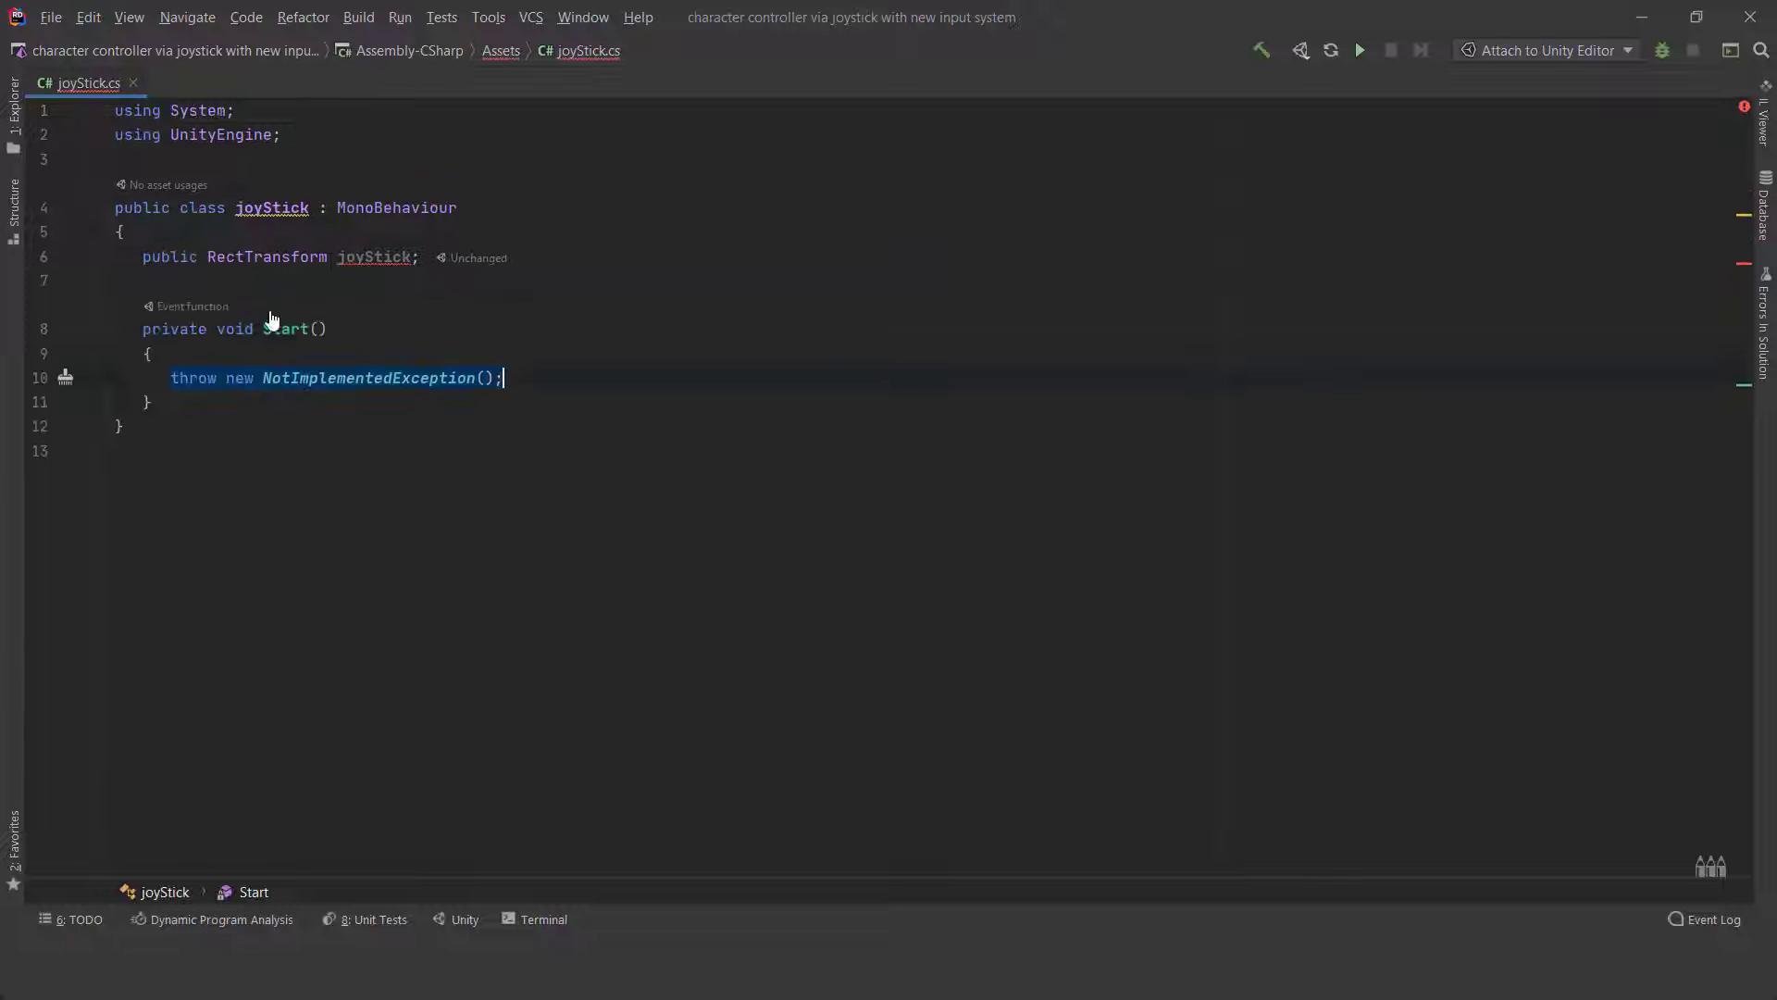
click(413, 257)
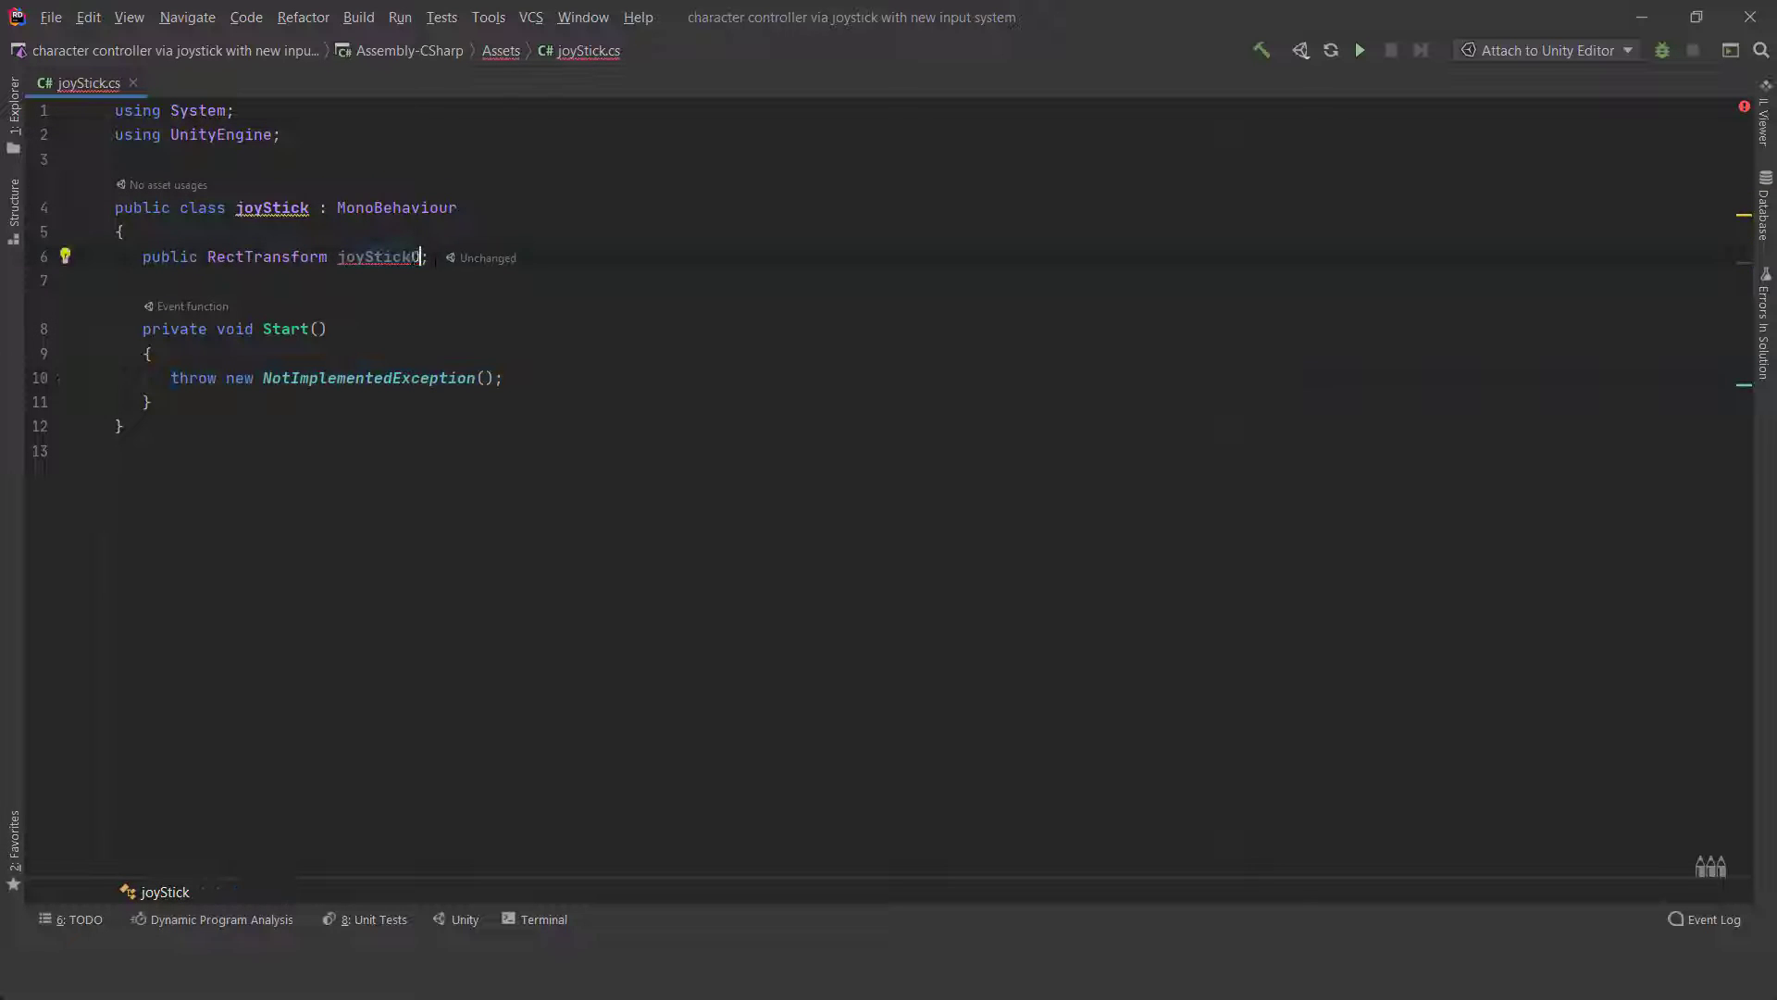
text(Obj)
Make the method Awake, assigning joyStickObj = GetComponent<RectTransform>() in place of the placeholder throw.
double_click(285, 329)
key(BackSpace)
text(awa)
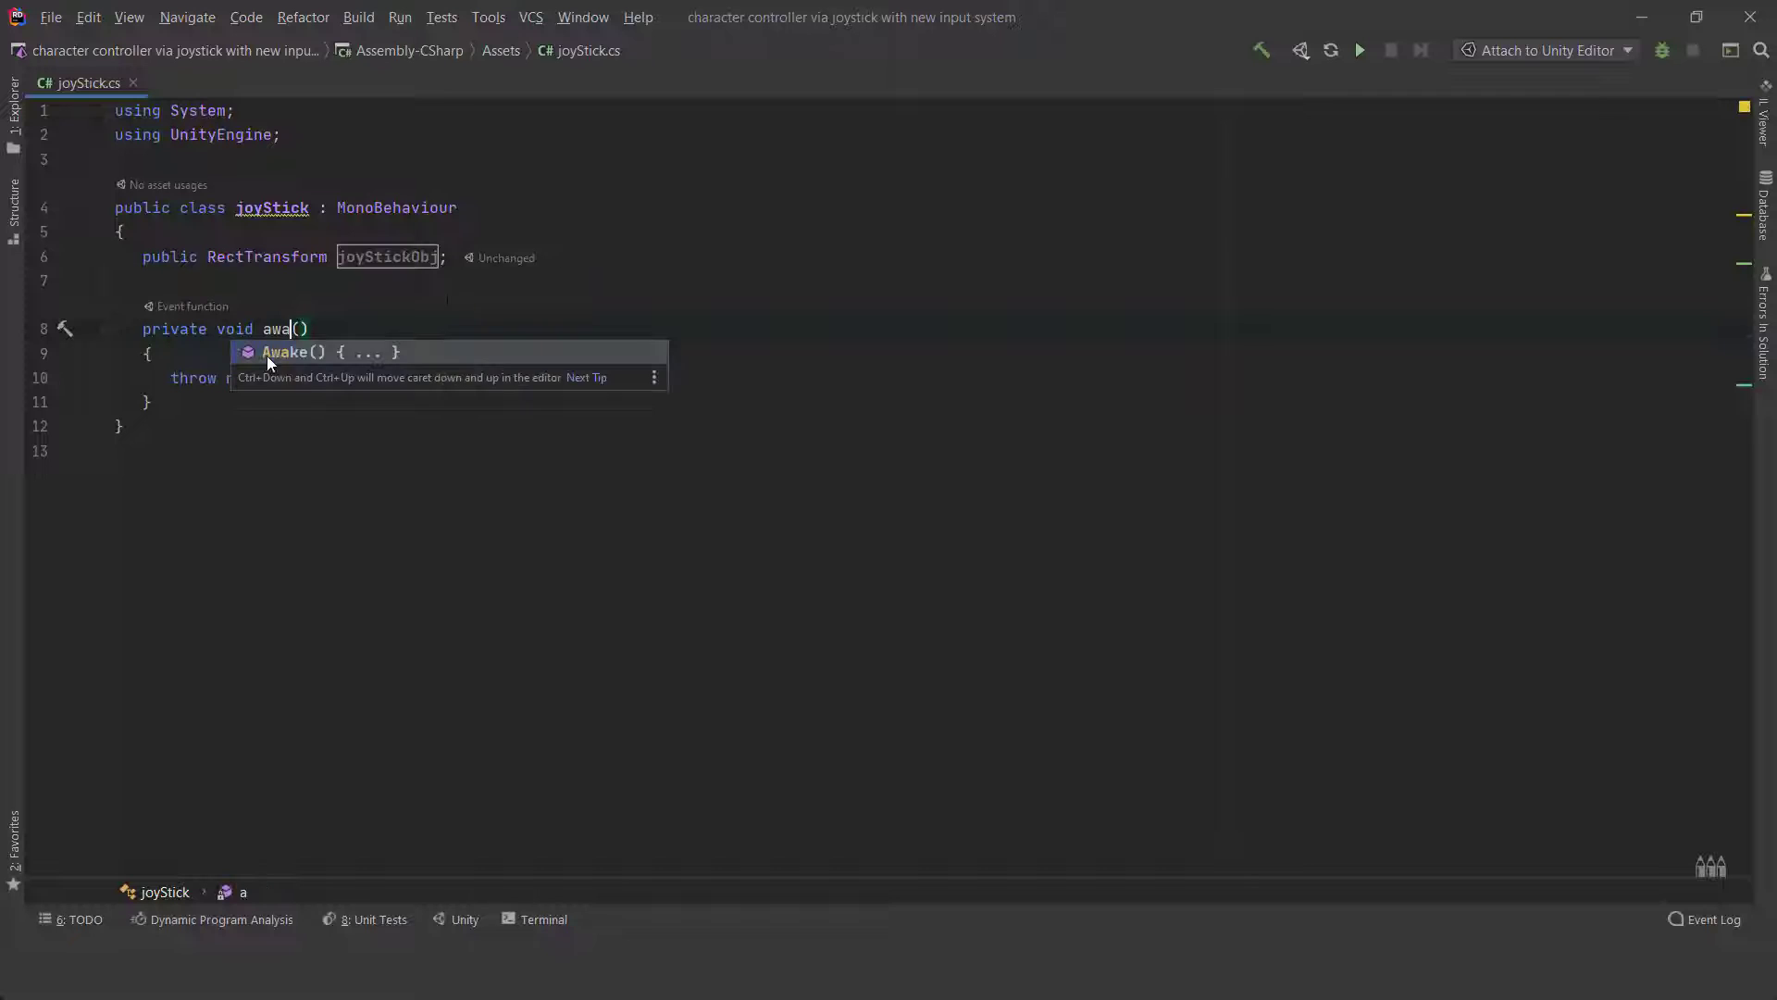
key(Return)
drag(536, 377, 170, 377)
key(BackSpace)
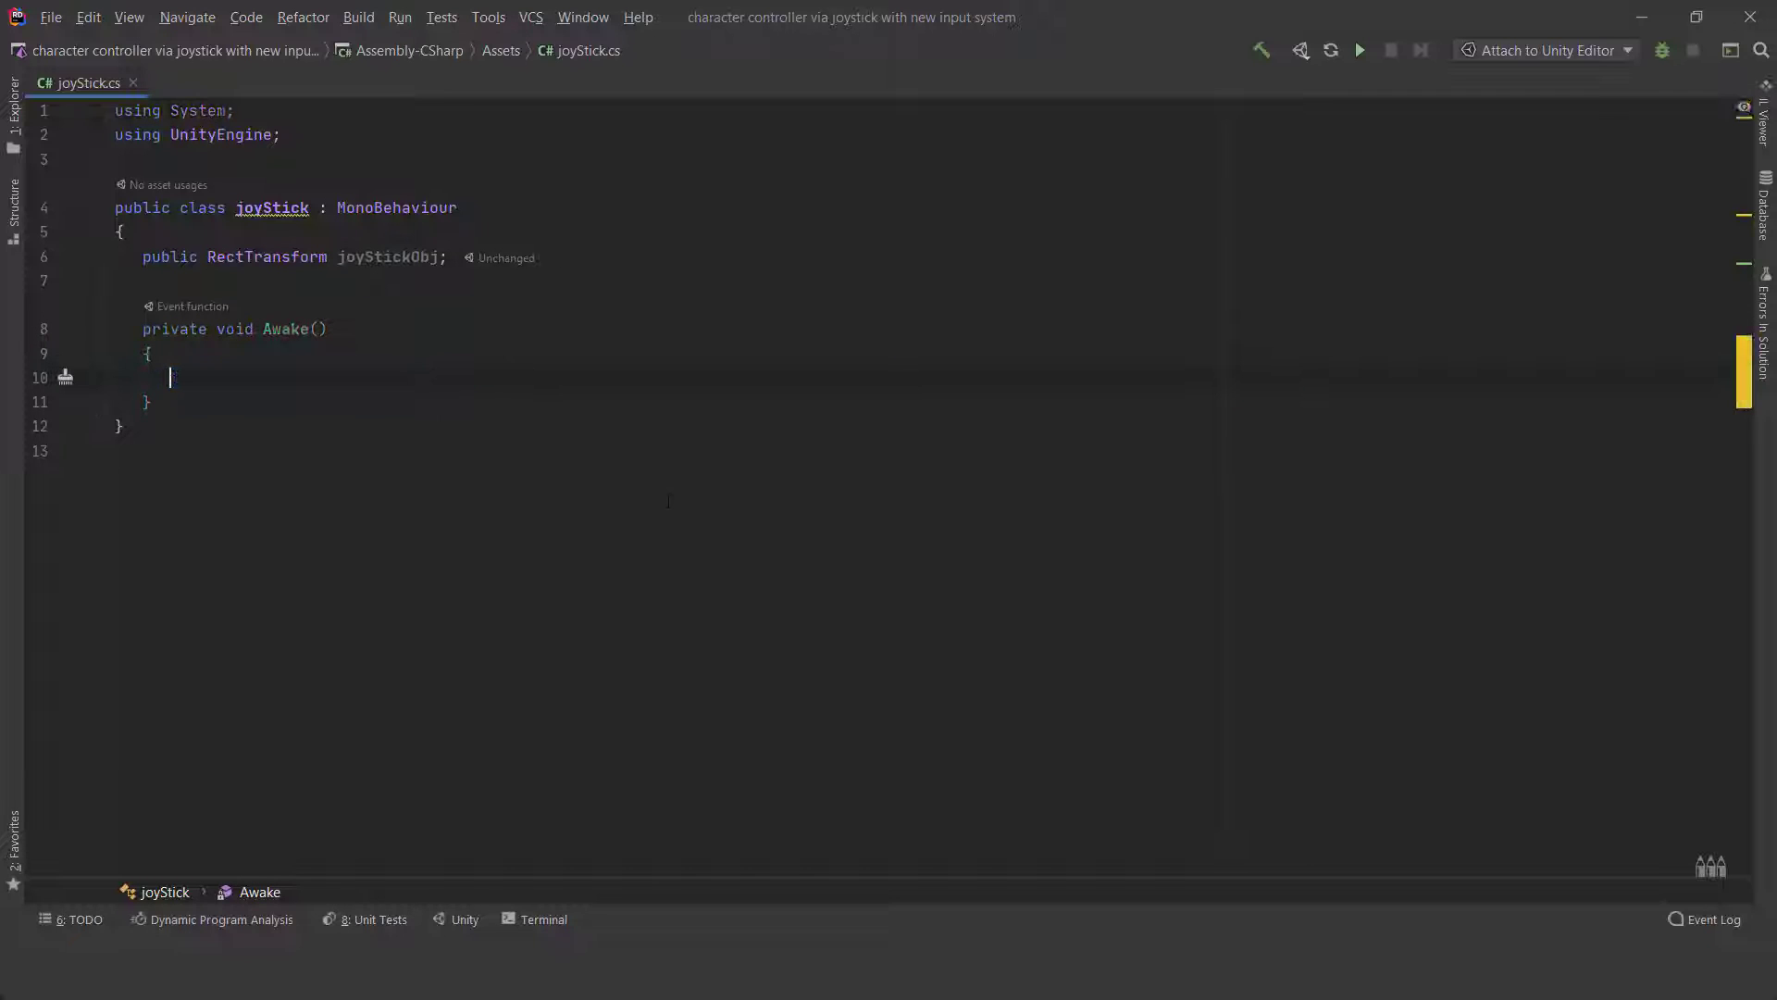
text(joy)
key(Return)
text(= ge)
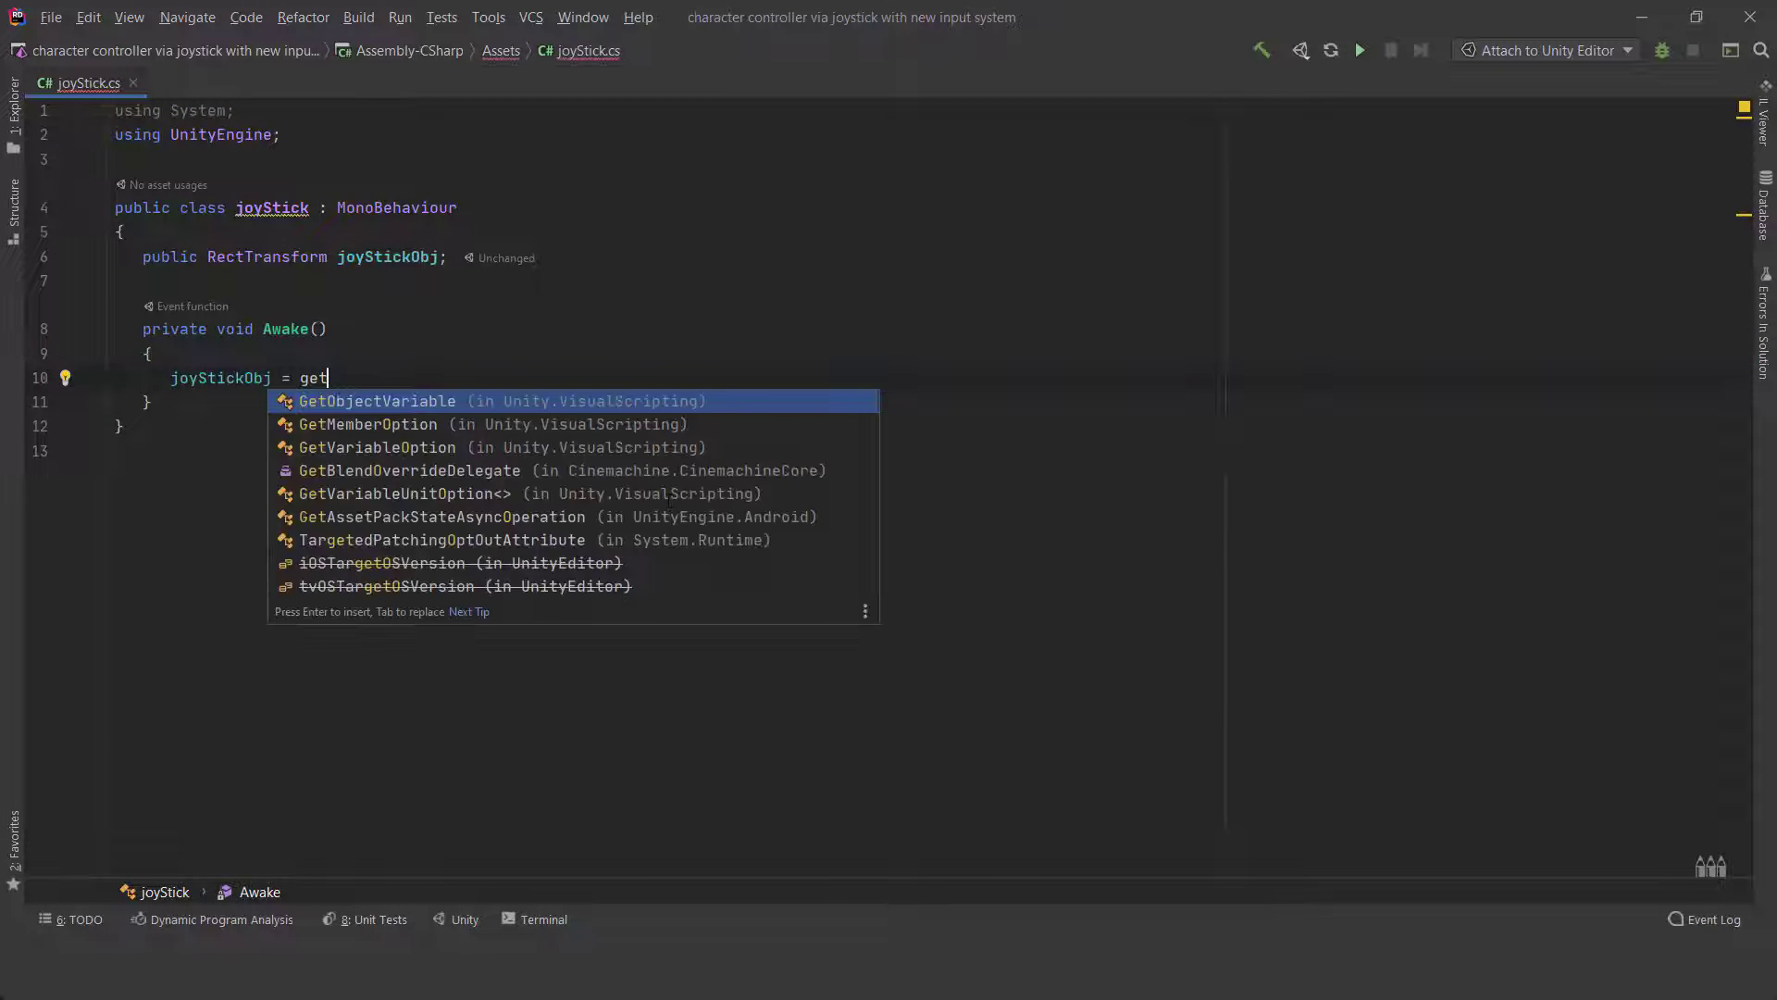
text(t)
key(Return)
text(re>()
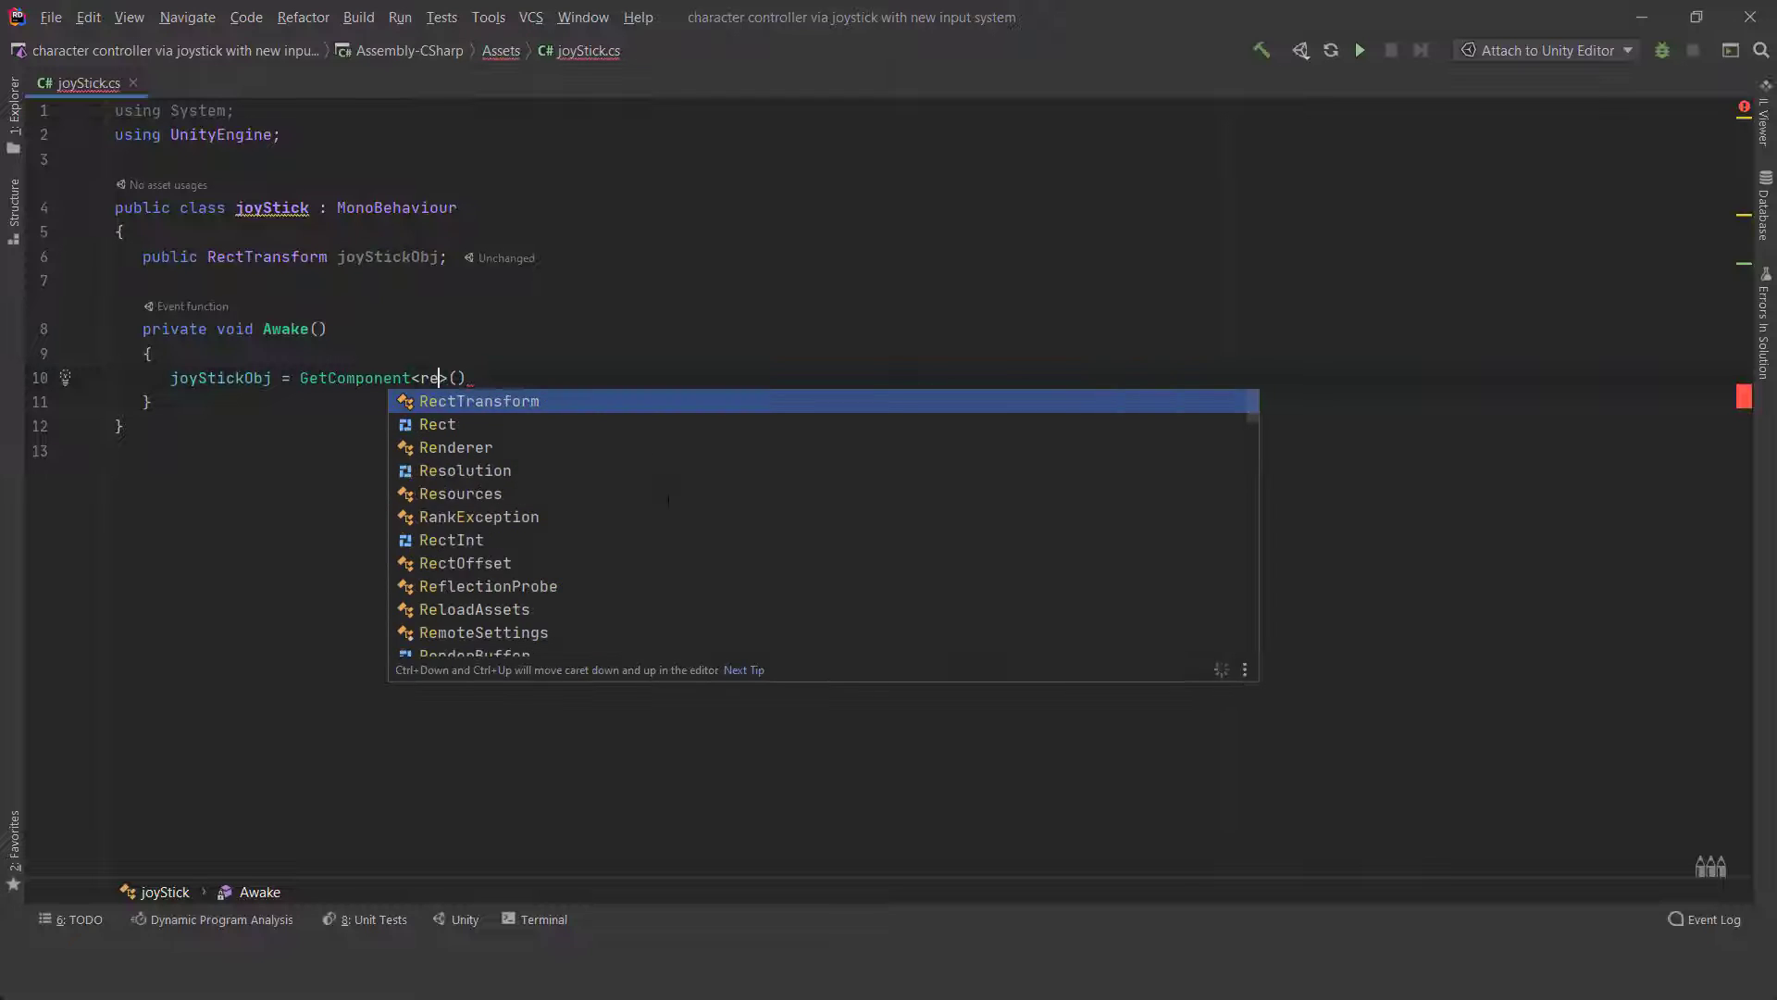
key(Return)
text(;)
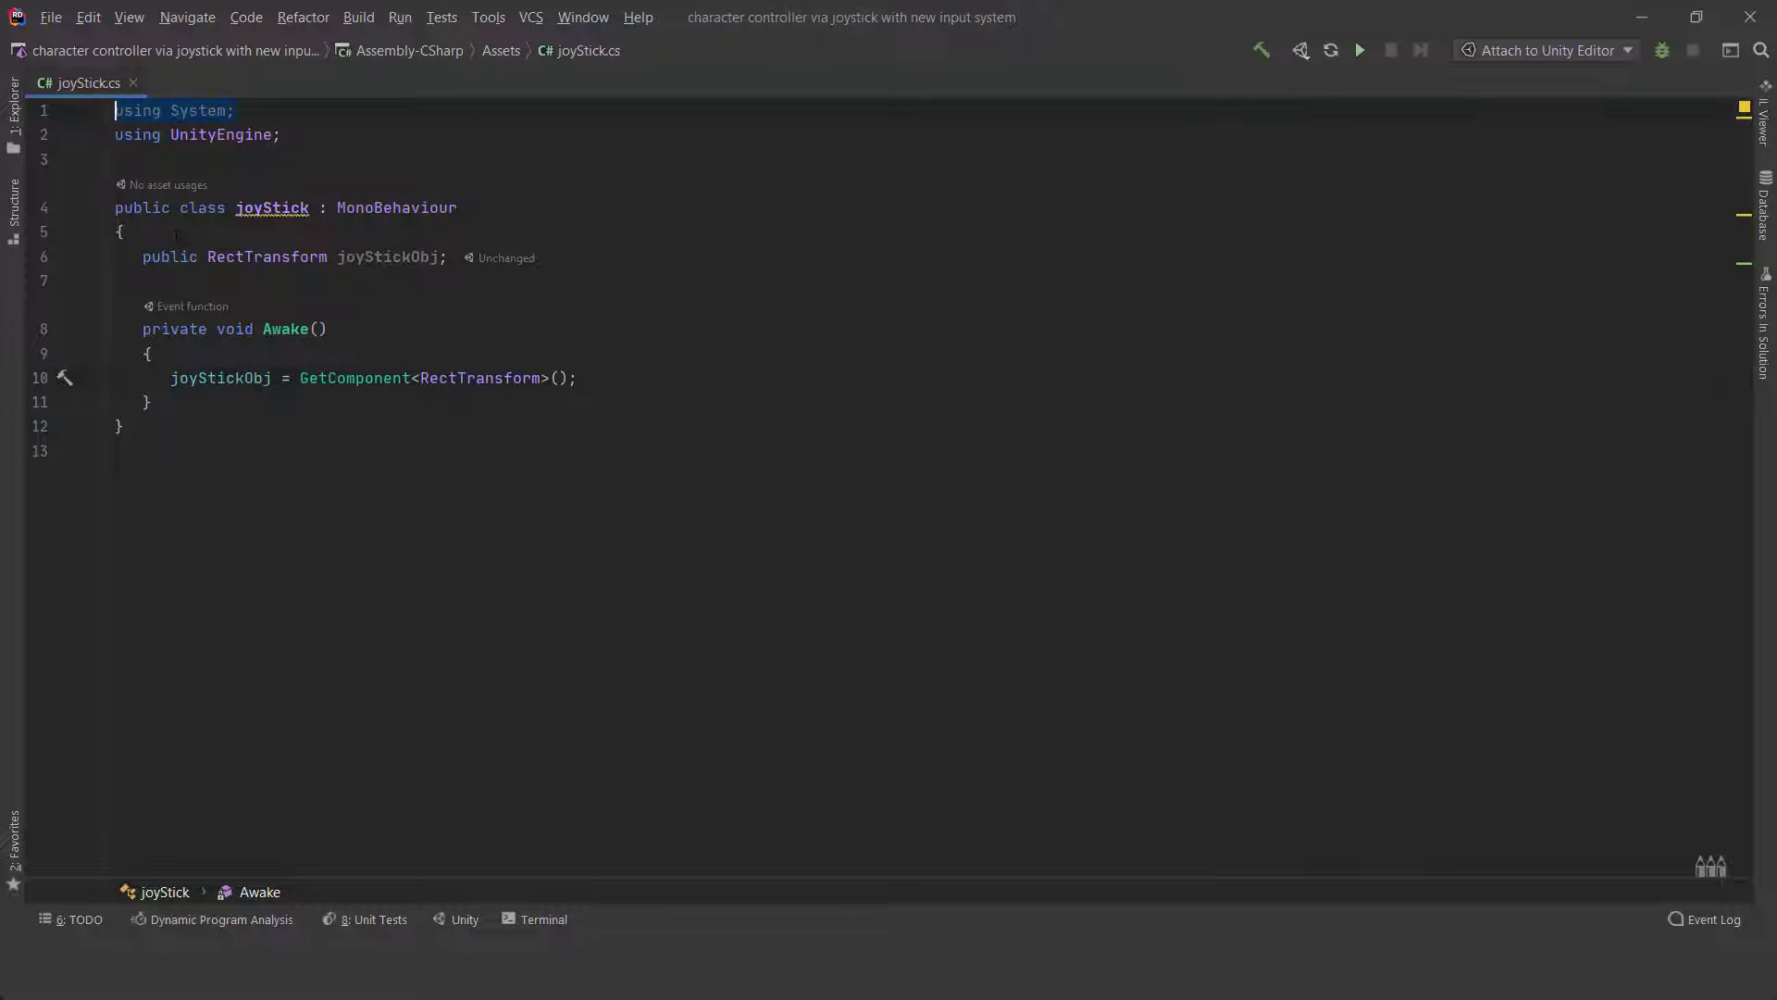
Delete the unused using System line.
key(Delete)
key(Delete)
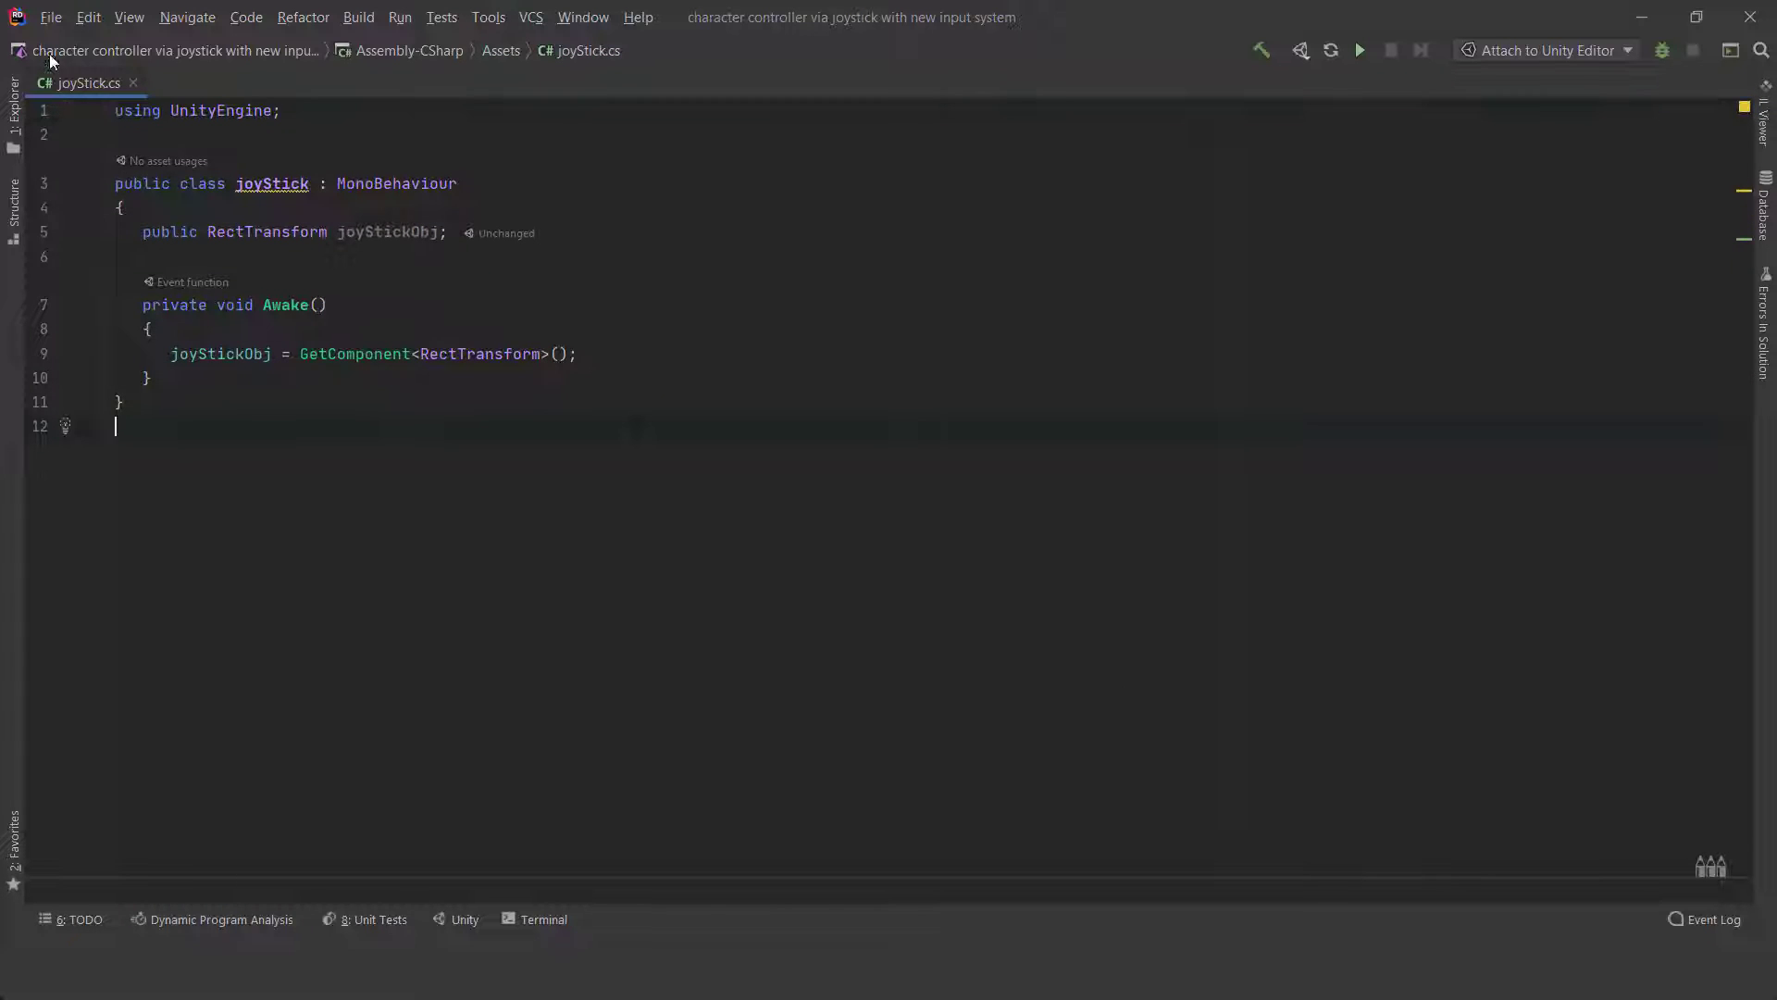
click(51, 17)
click(156, 130)
Select Ninja Idle in the Hierarchy and attach a newly created PlayerManager script to it.
click(1641, 17)
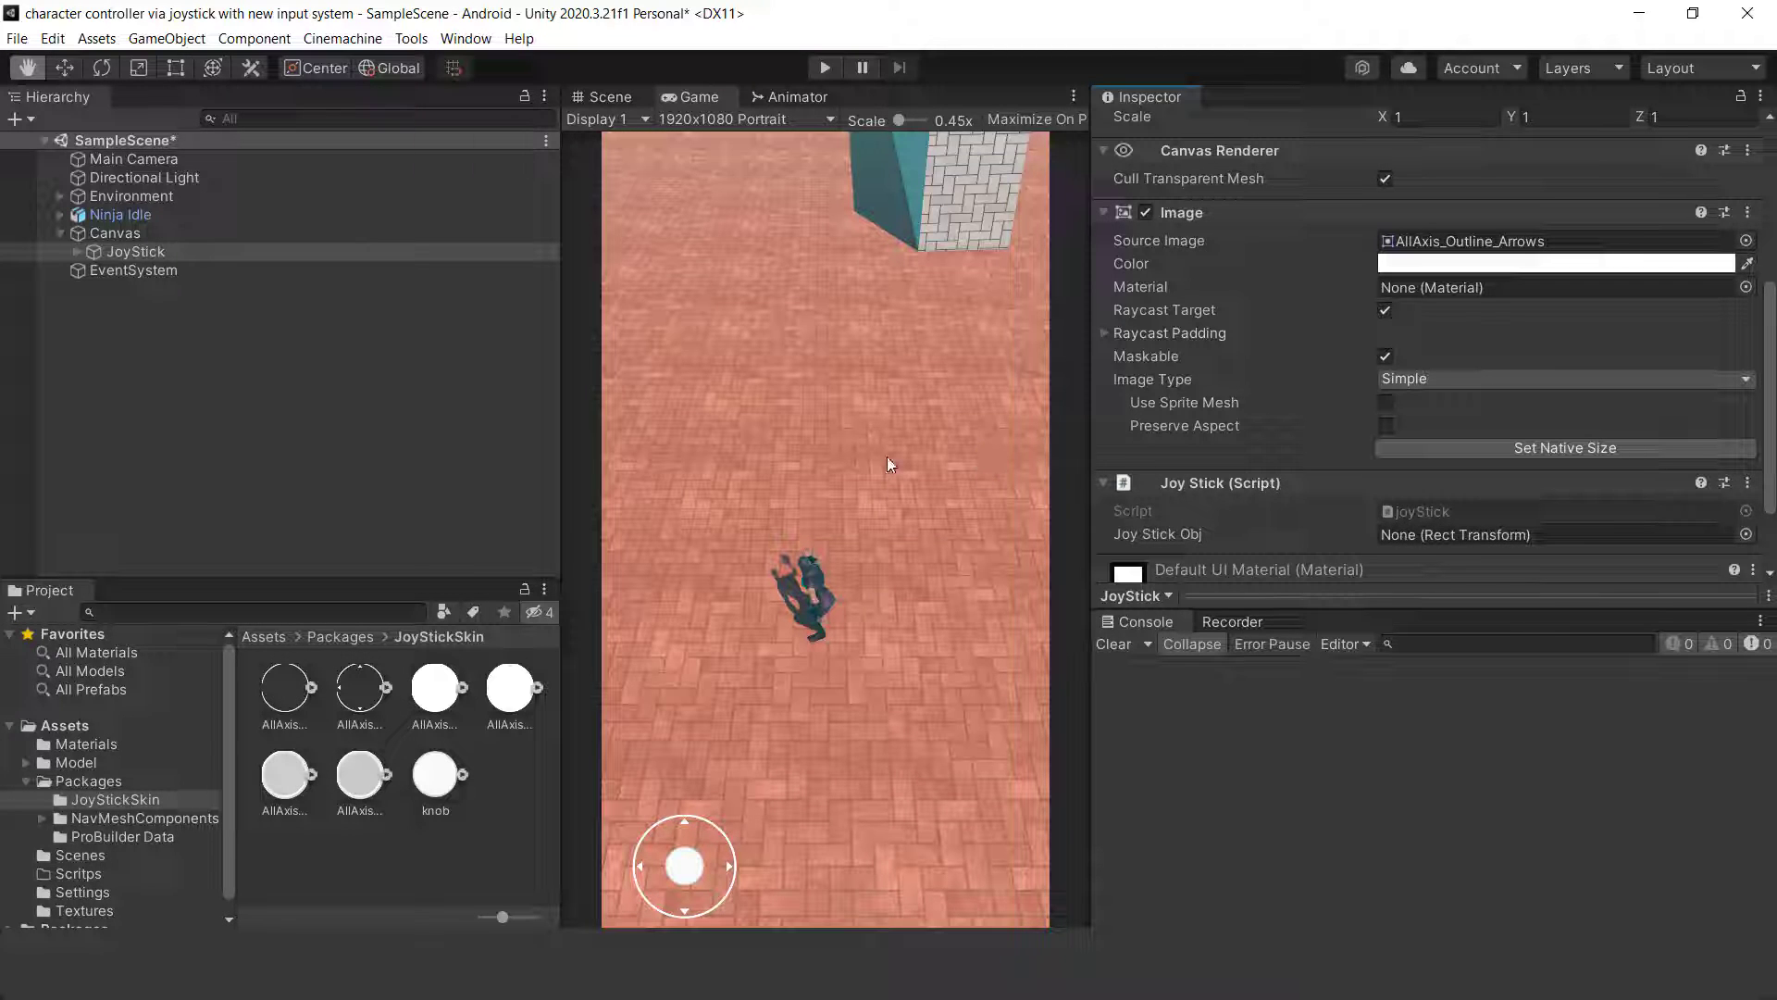
scroll(1282, 346, down, 3)
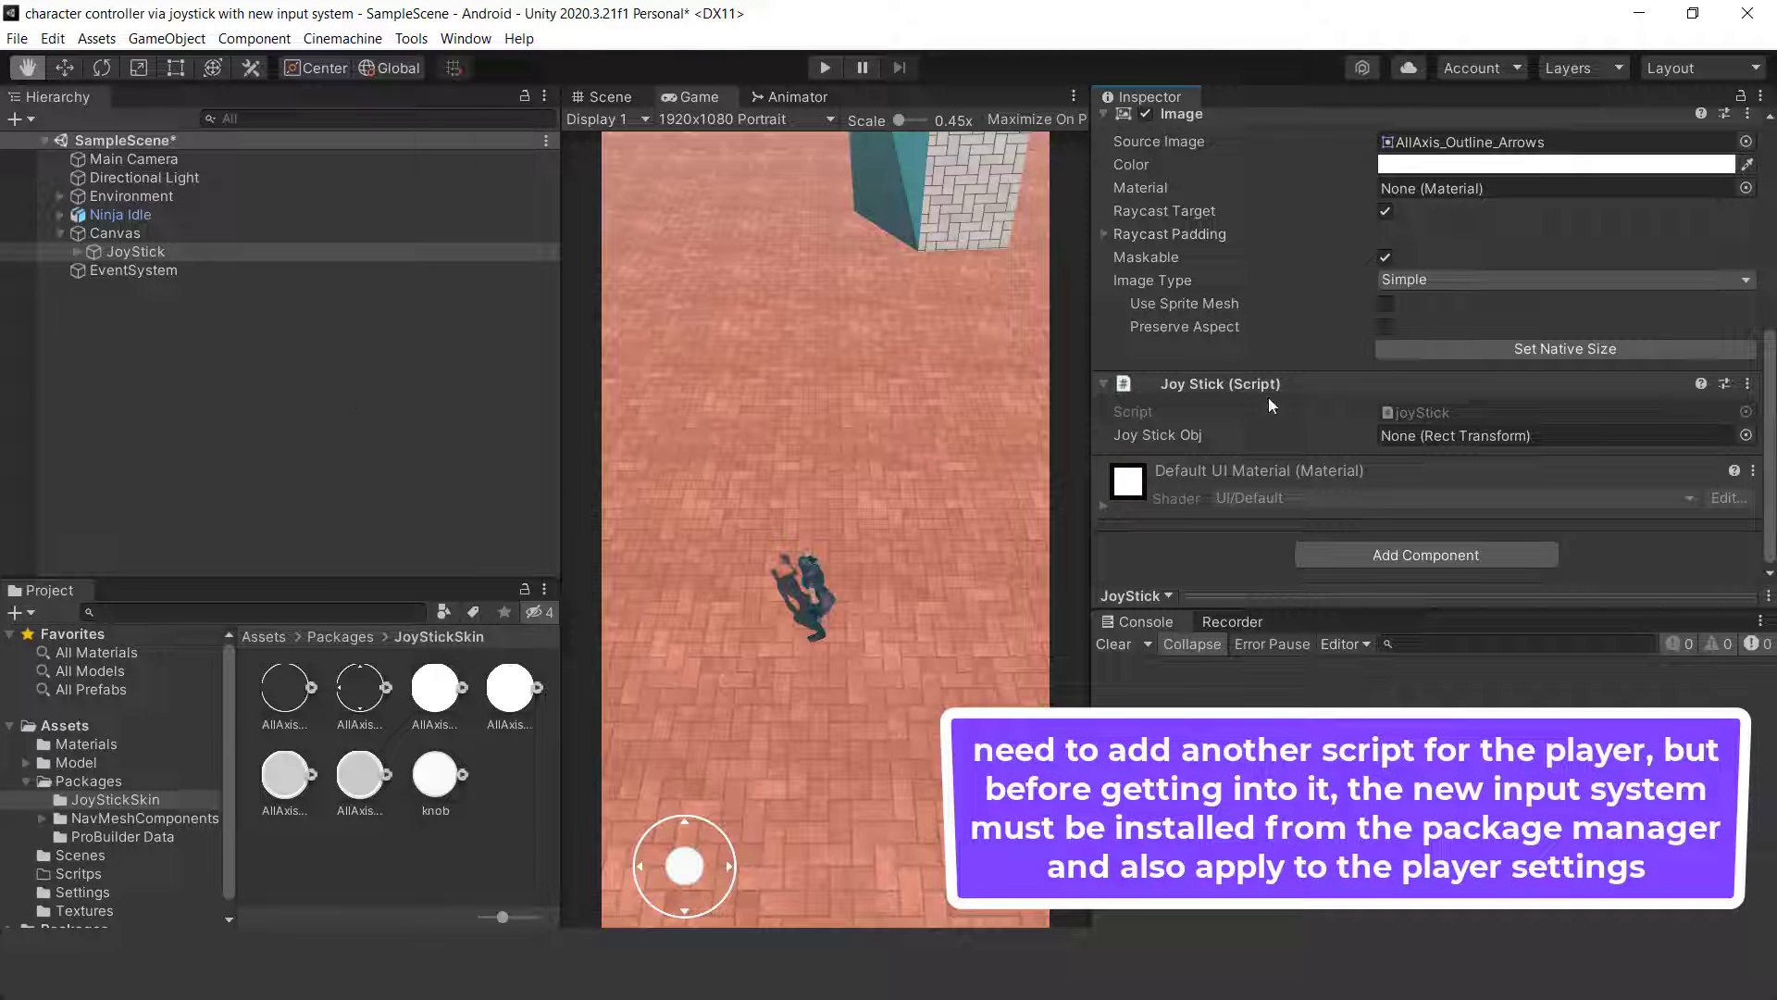
click(59, 234)
click(120, 213)
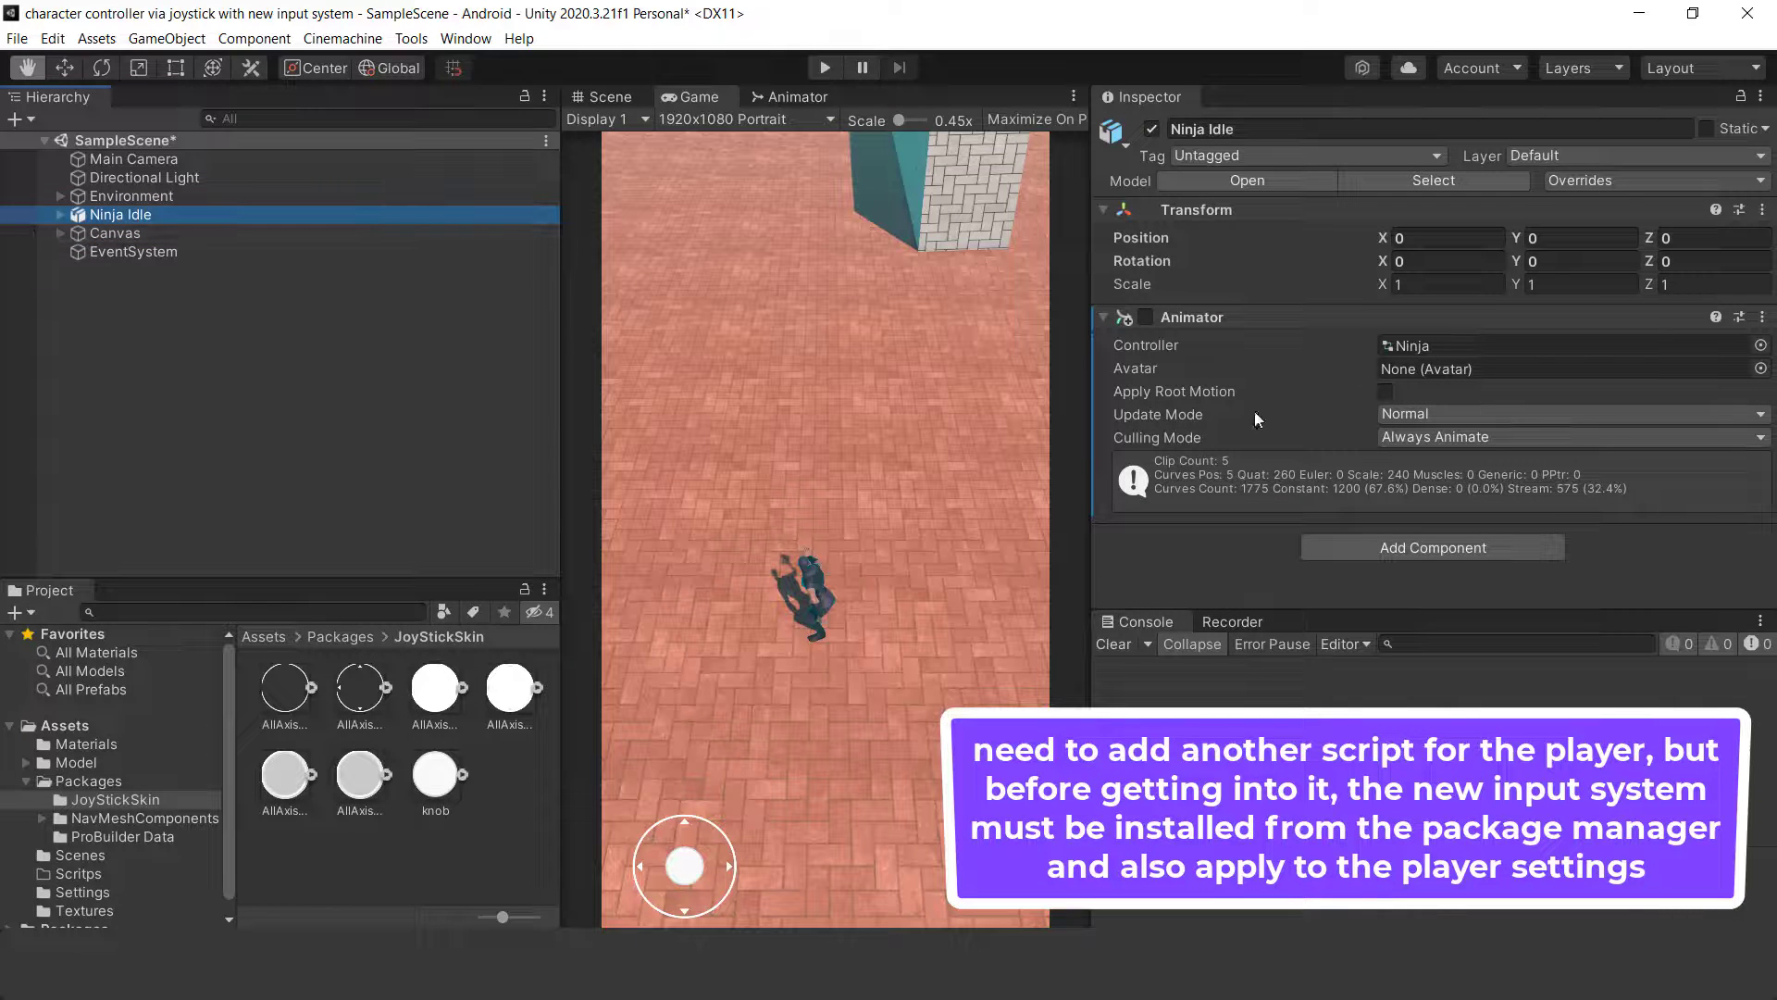
click(1440, 555)
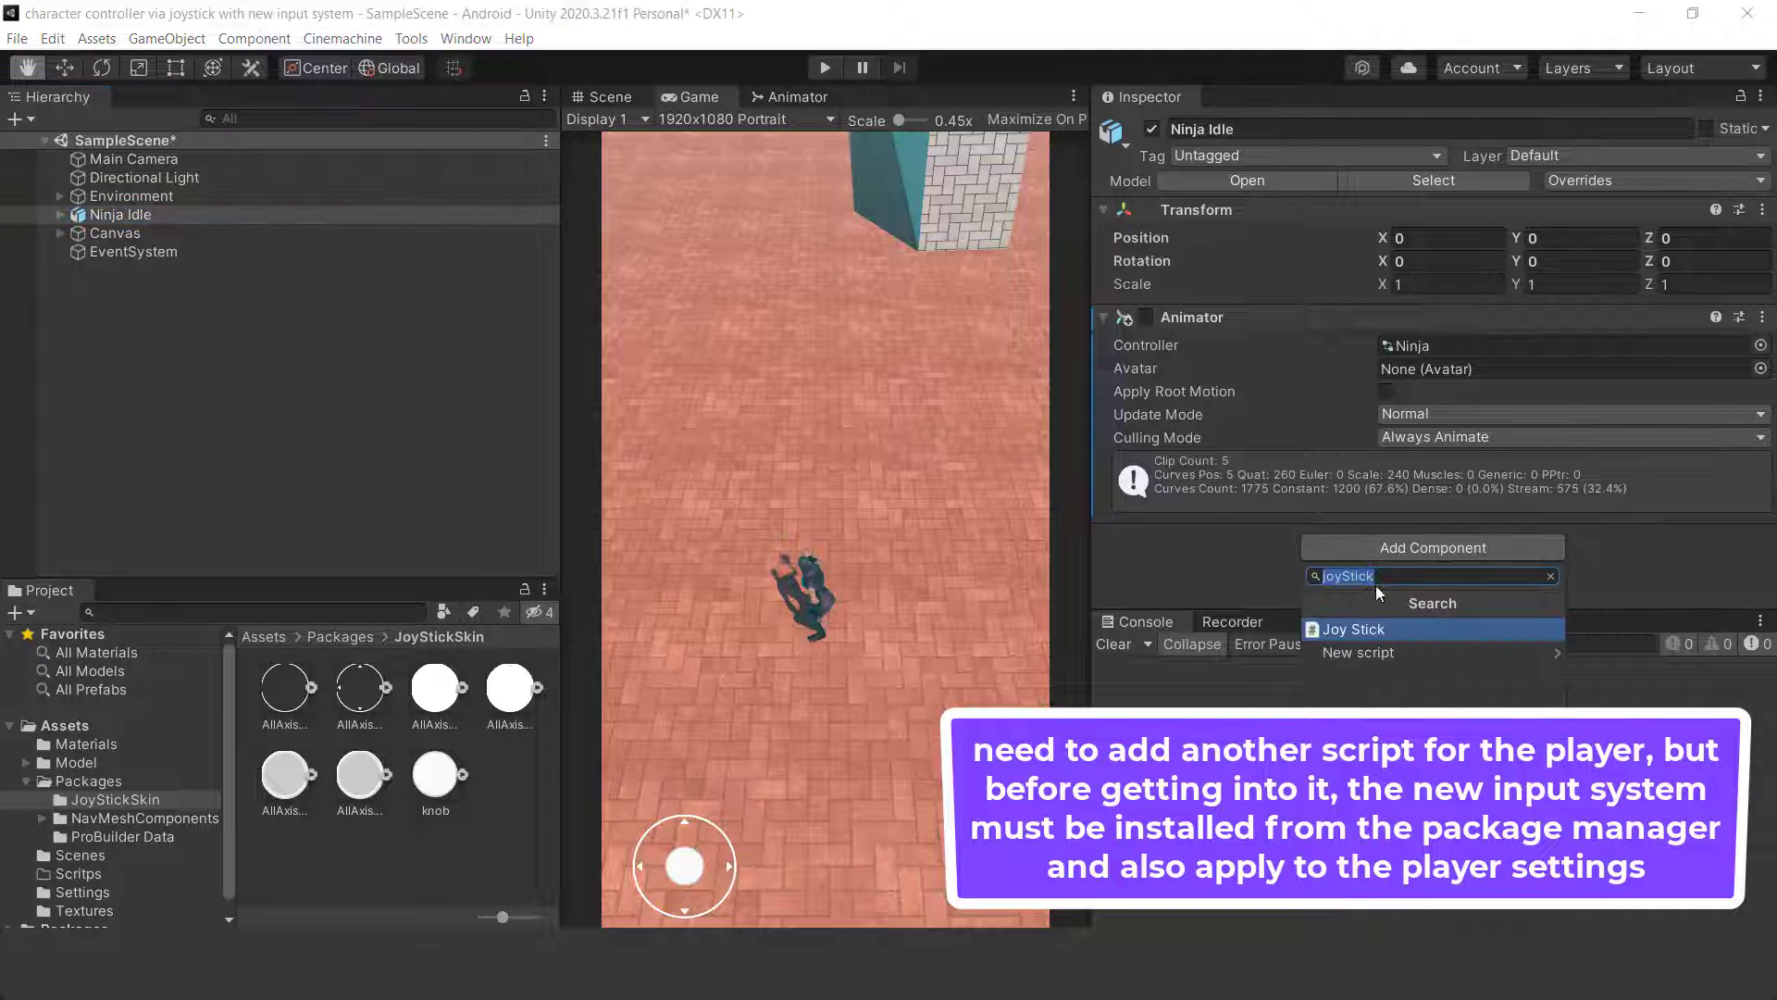
text(Playe)
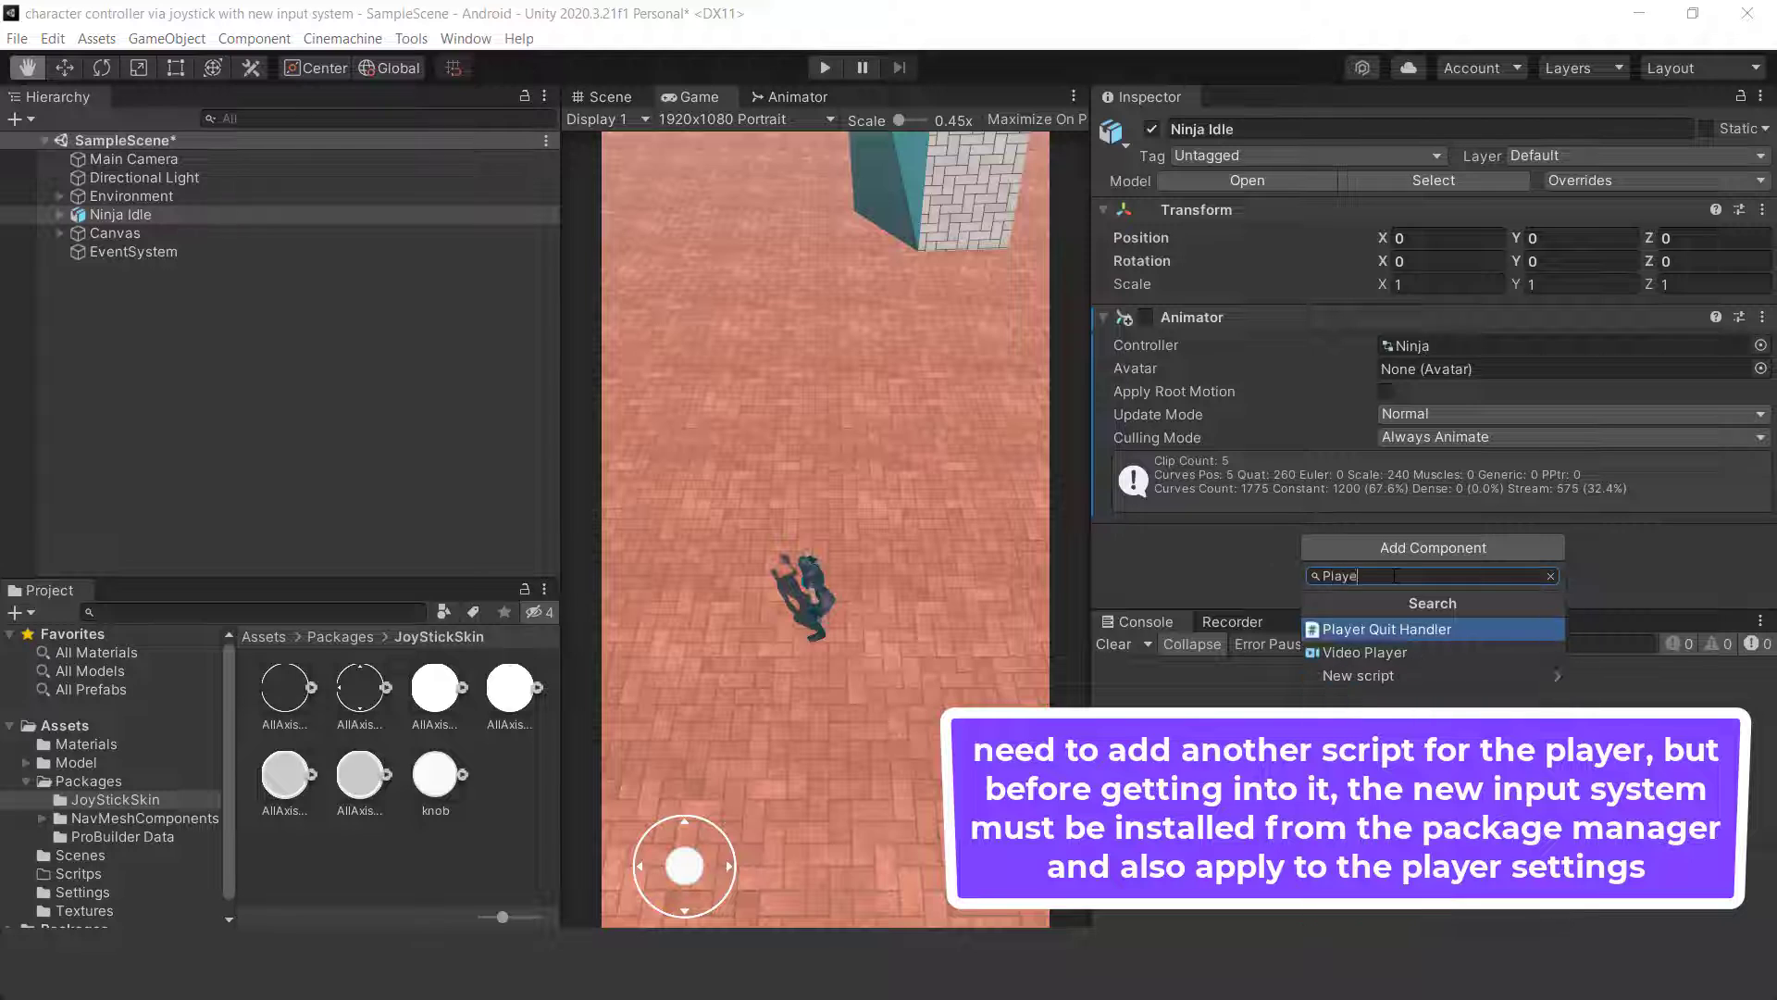
text(rManager)
key(Return)
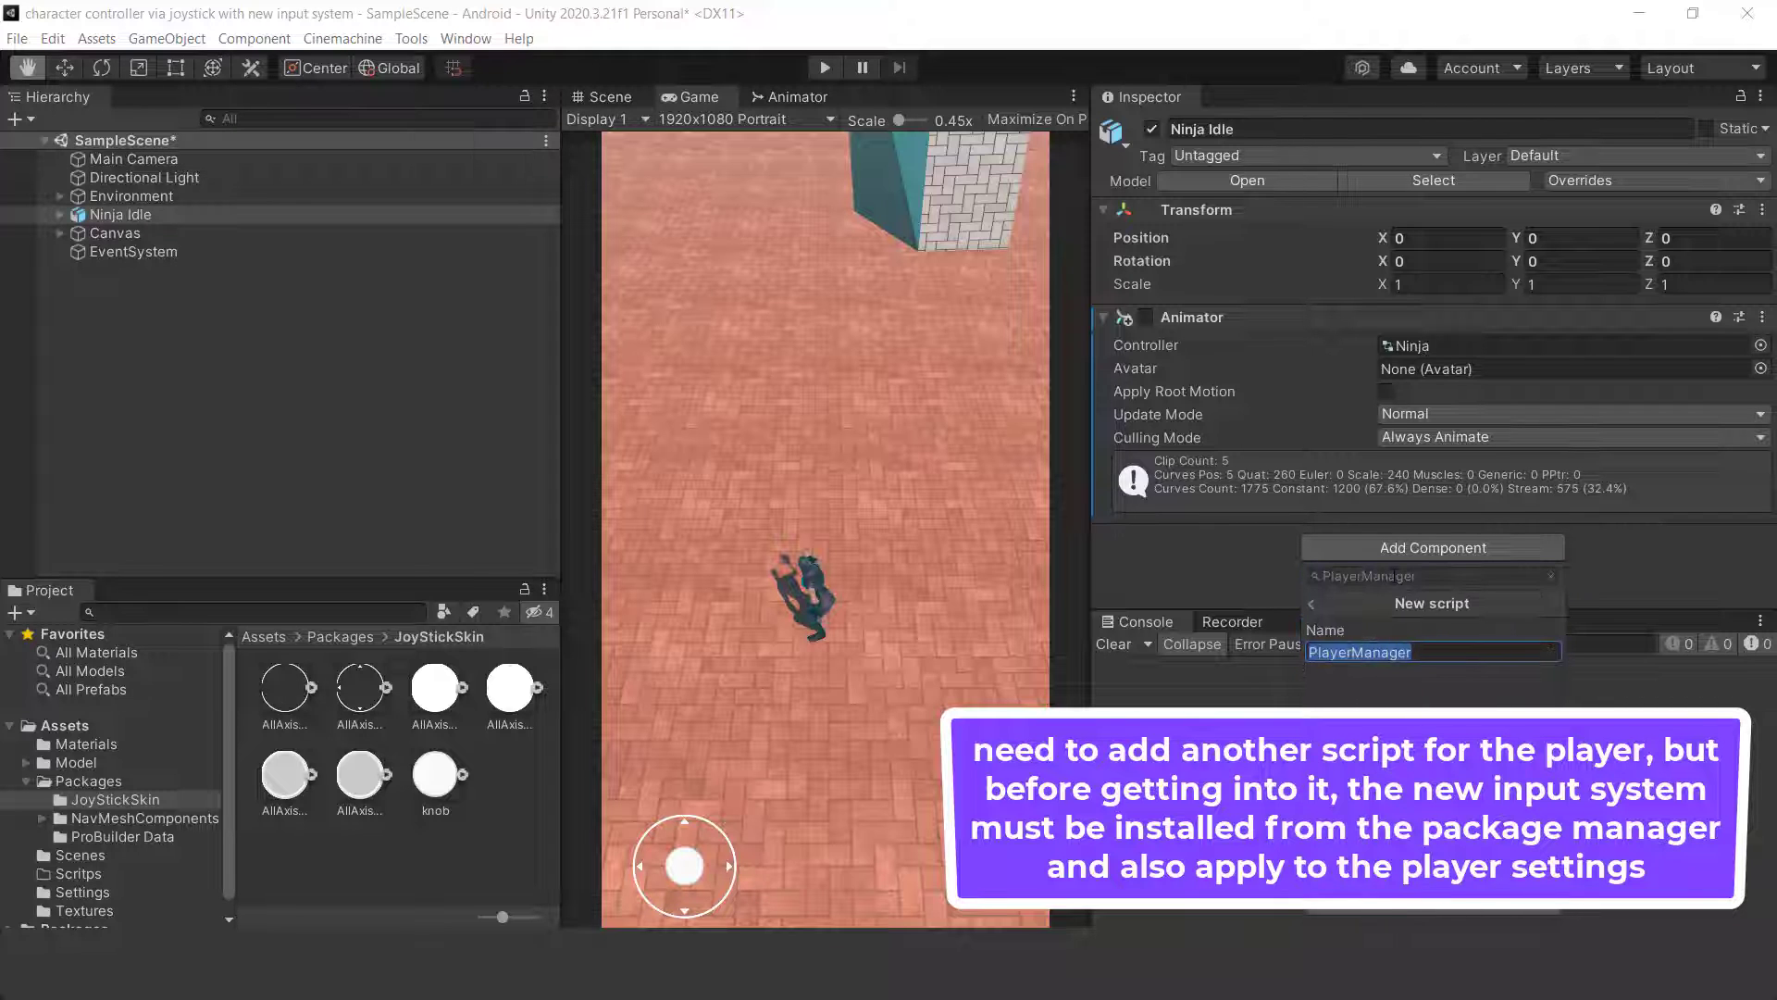
click(1438, 913)
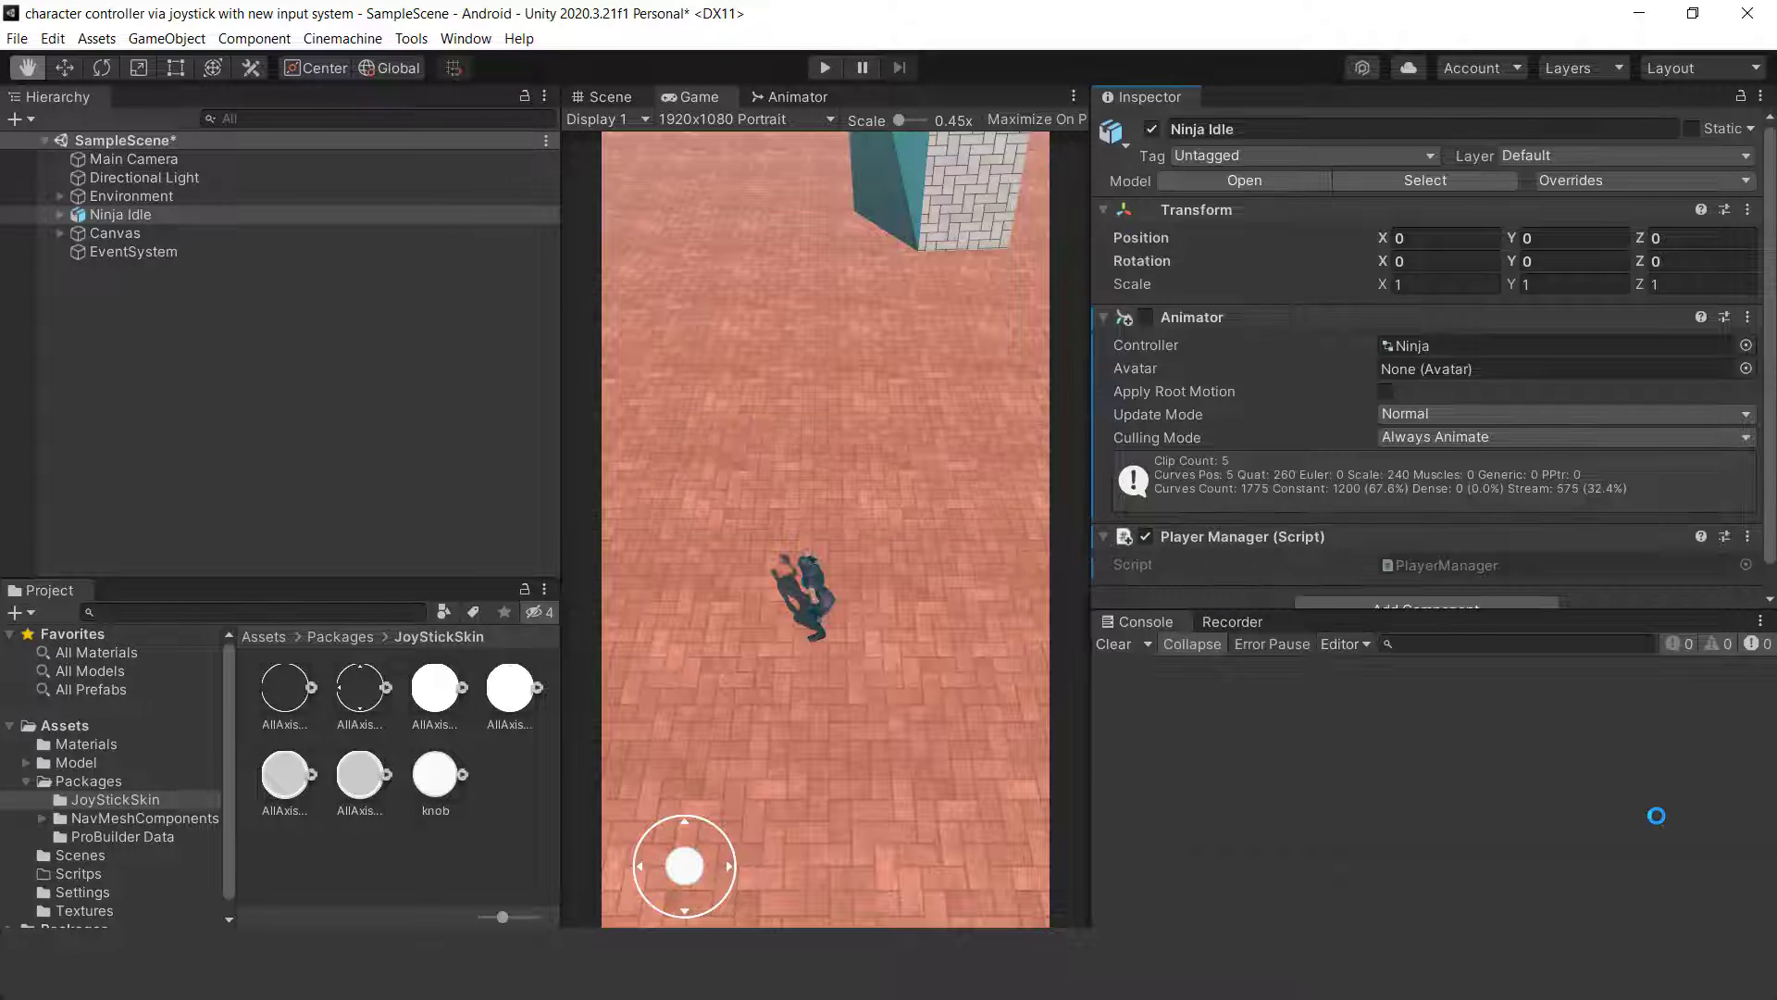
scroll(1551, 345, down, 1)
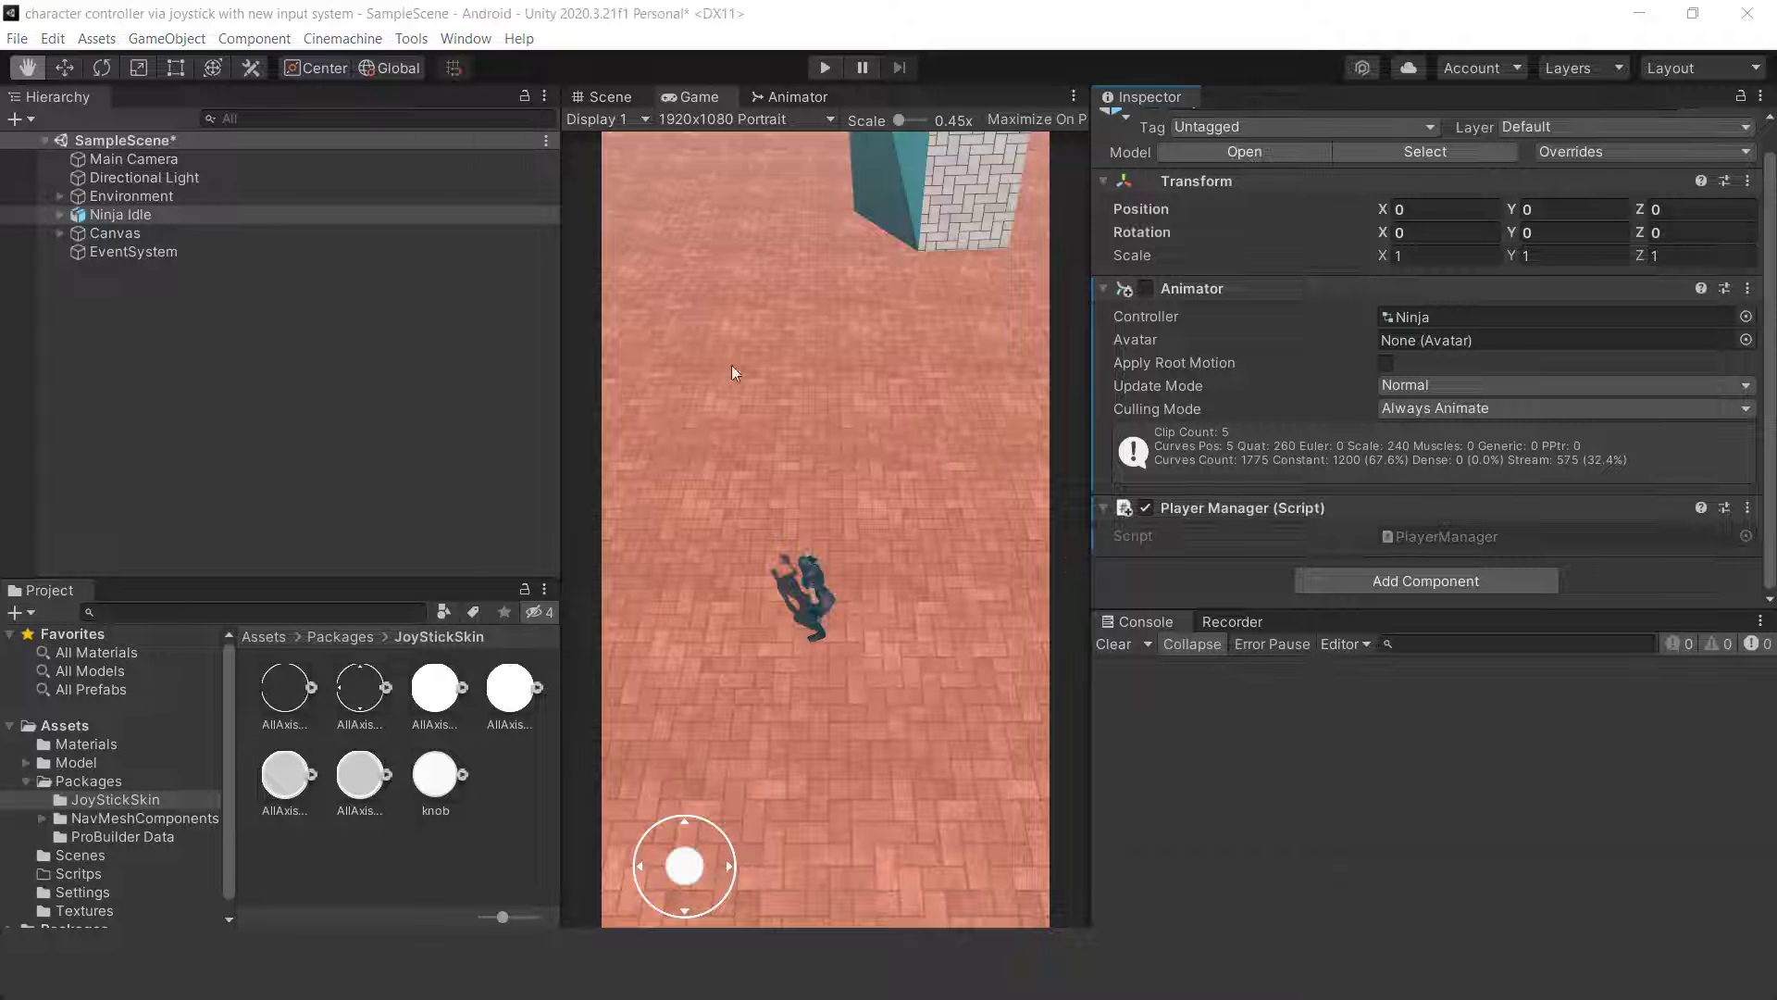
Search the Unity Registry for 'input', install Input System 1.0.2, and close Package Manager.
click(466, 38)
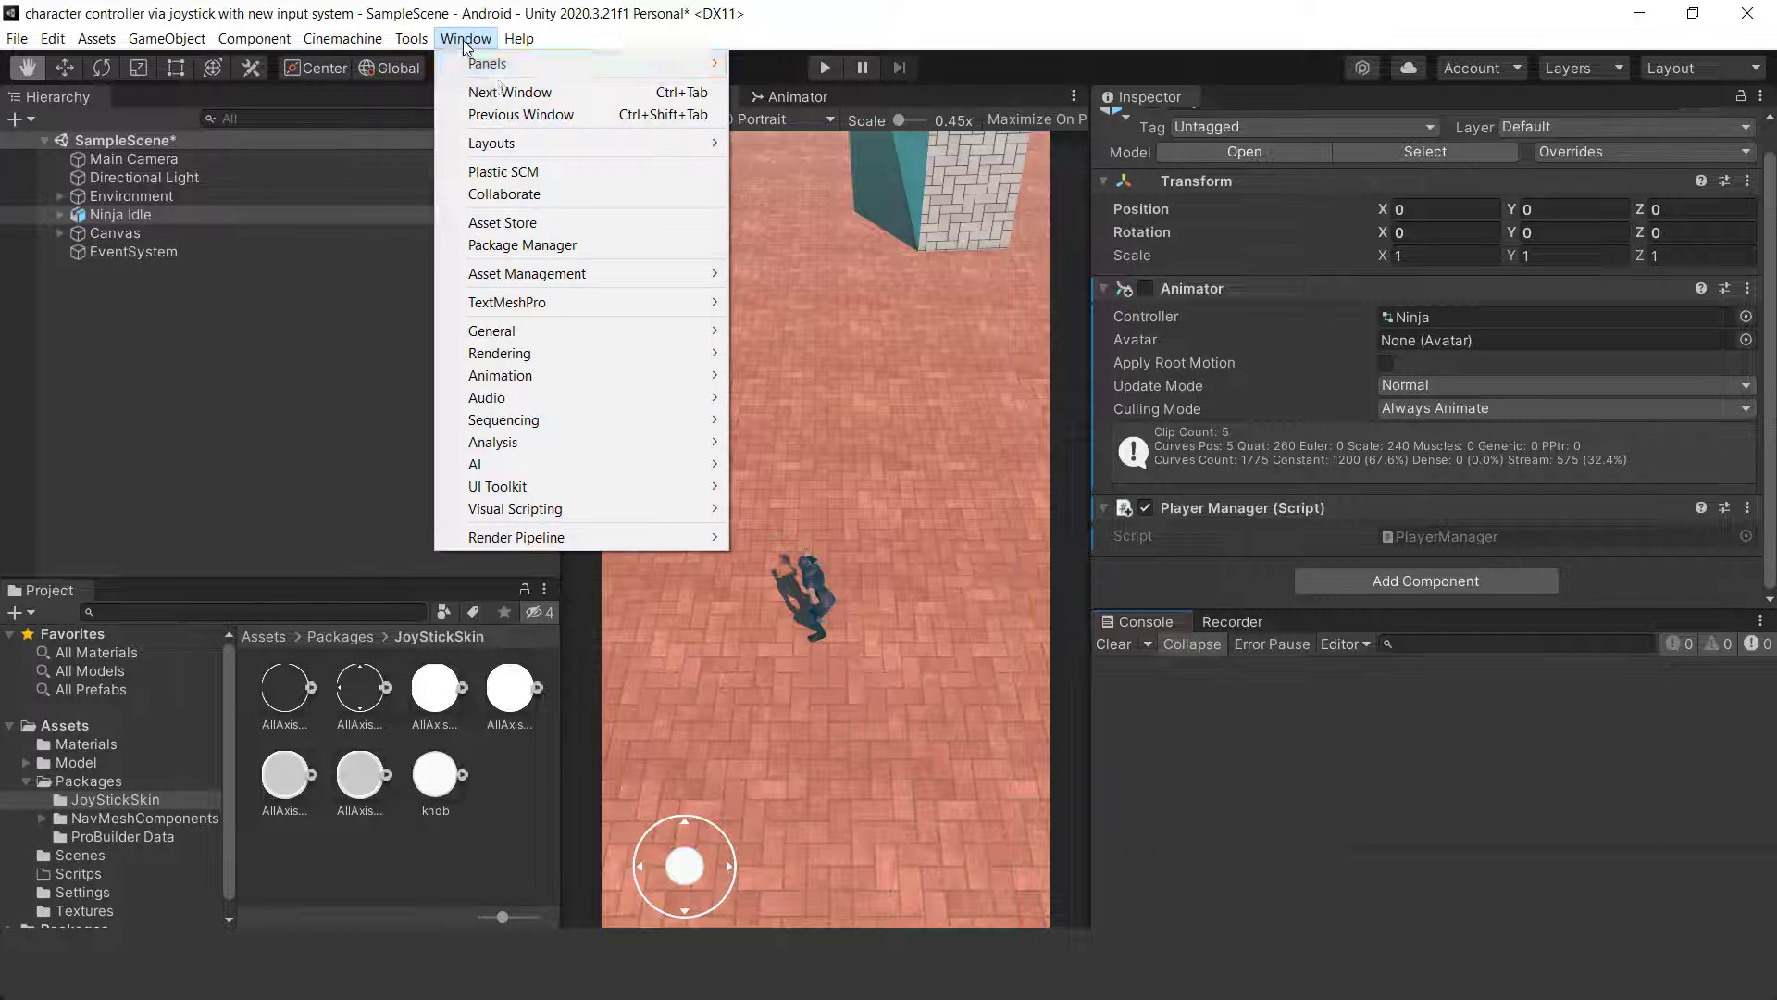
click(533, 245)
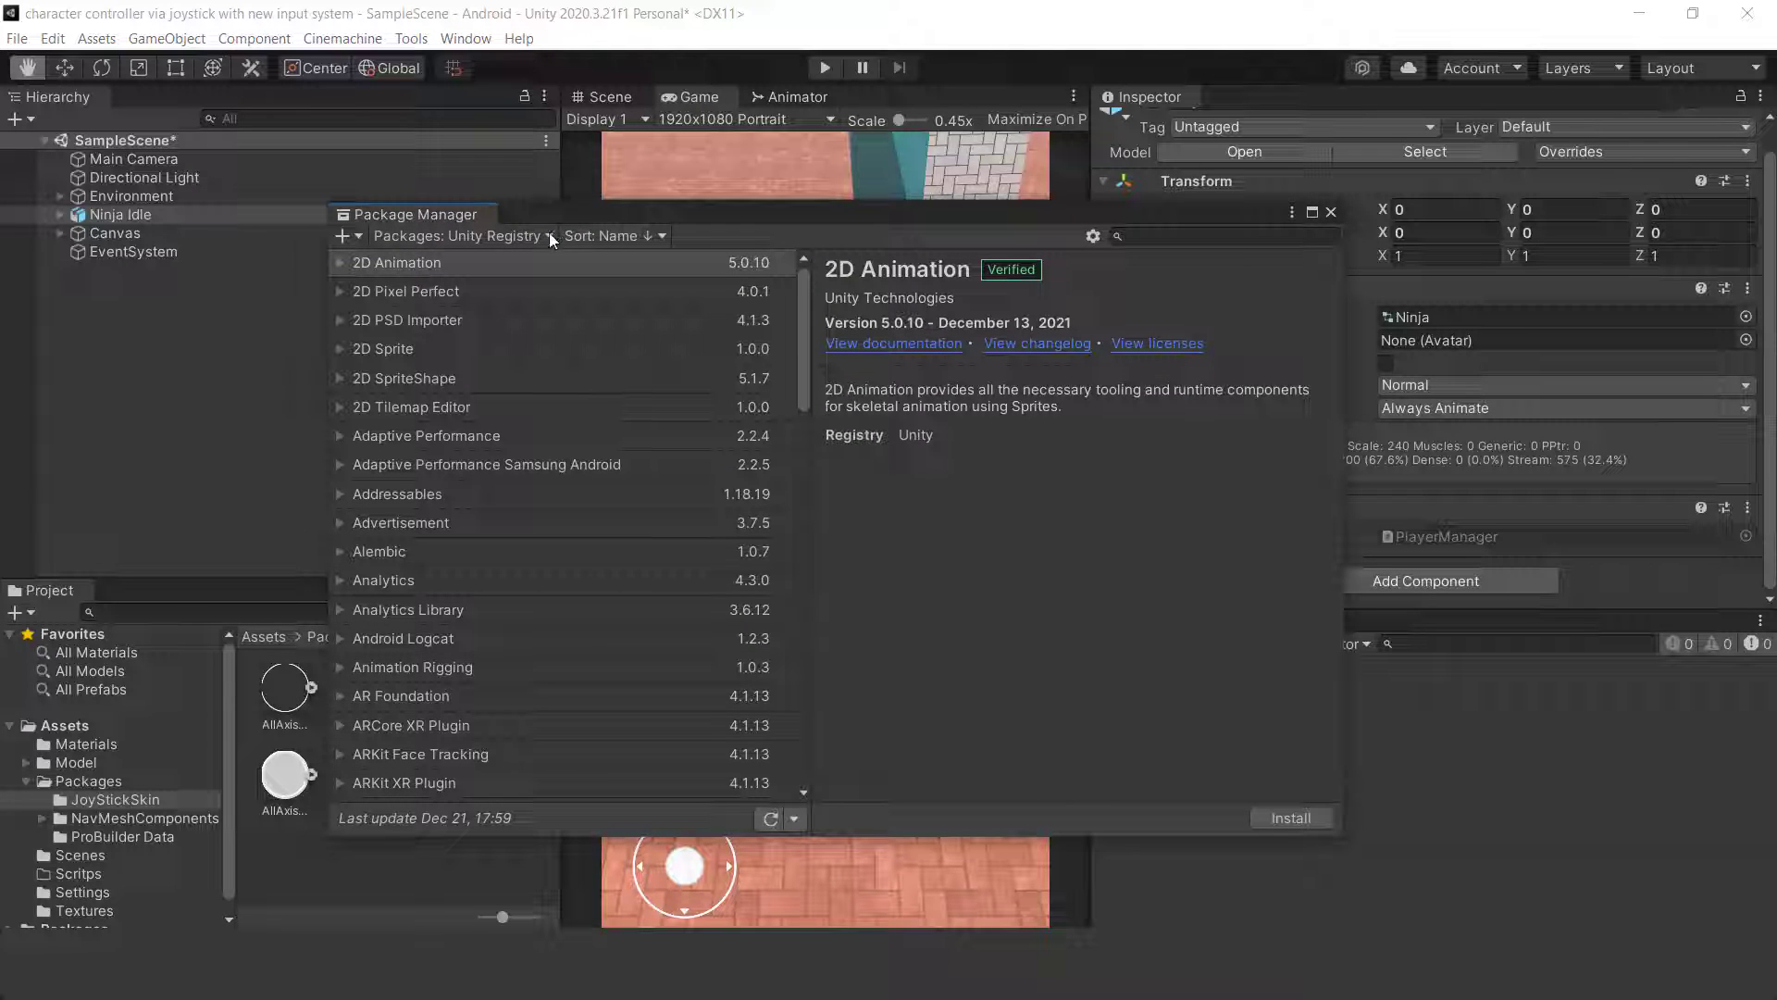
click(550, 237)
click(468, 264)
click(1176, 237)
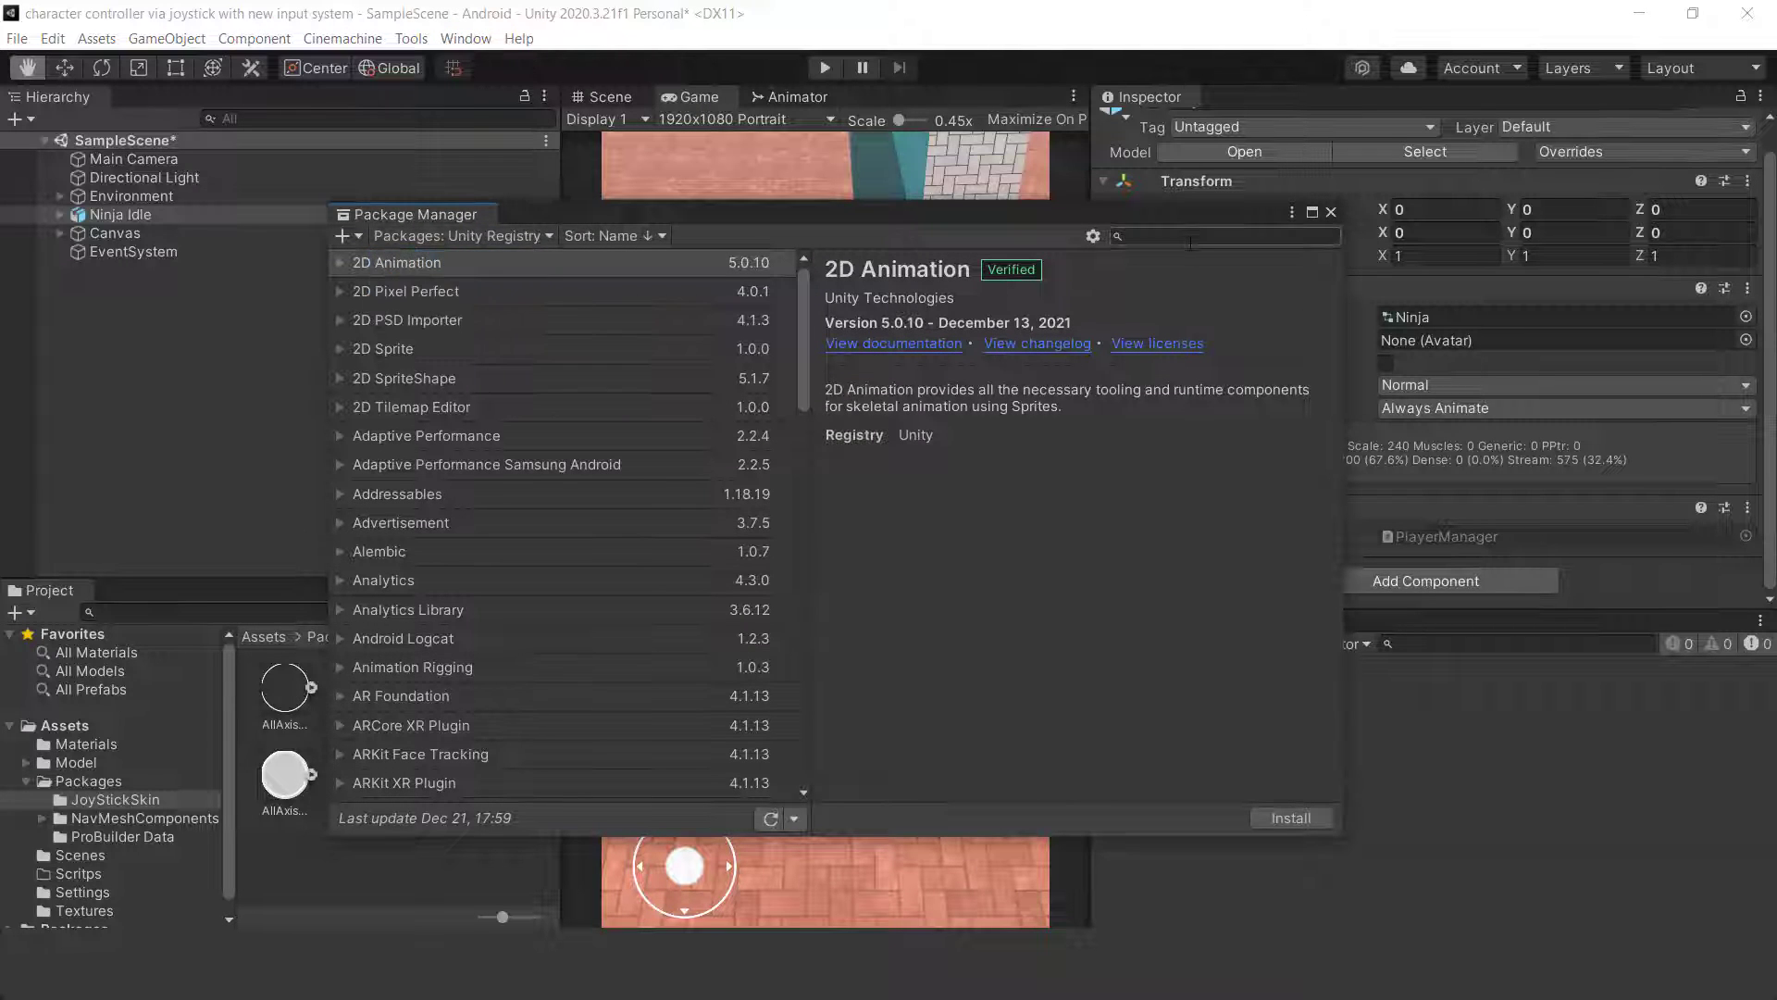
text(input)
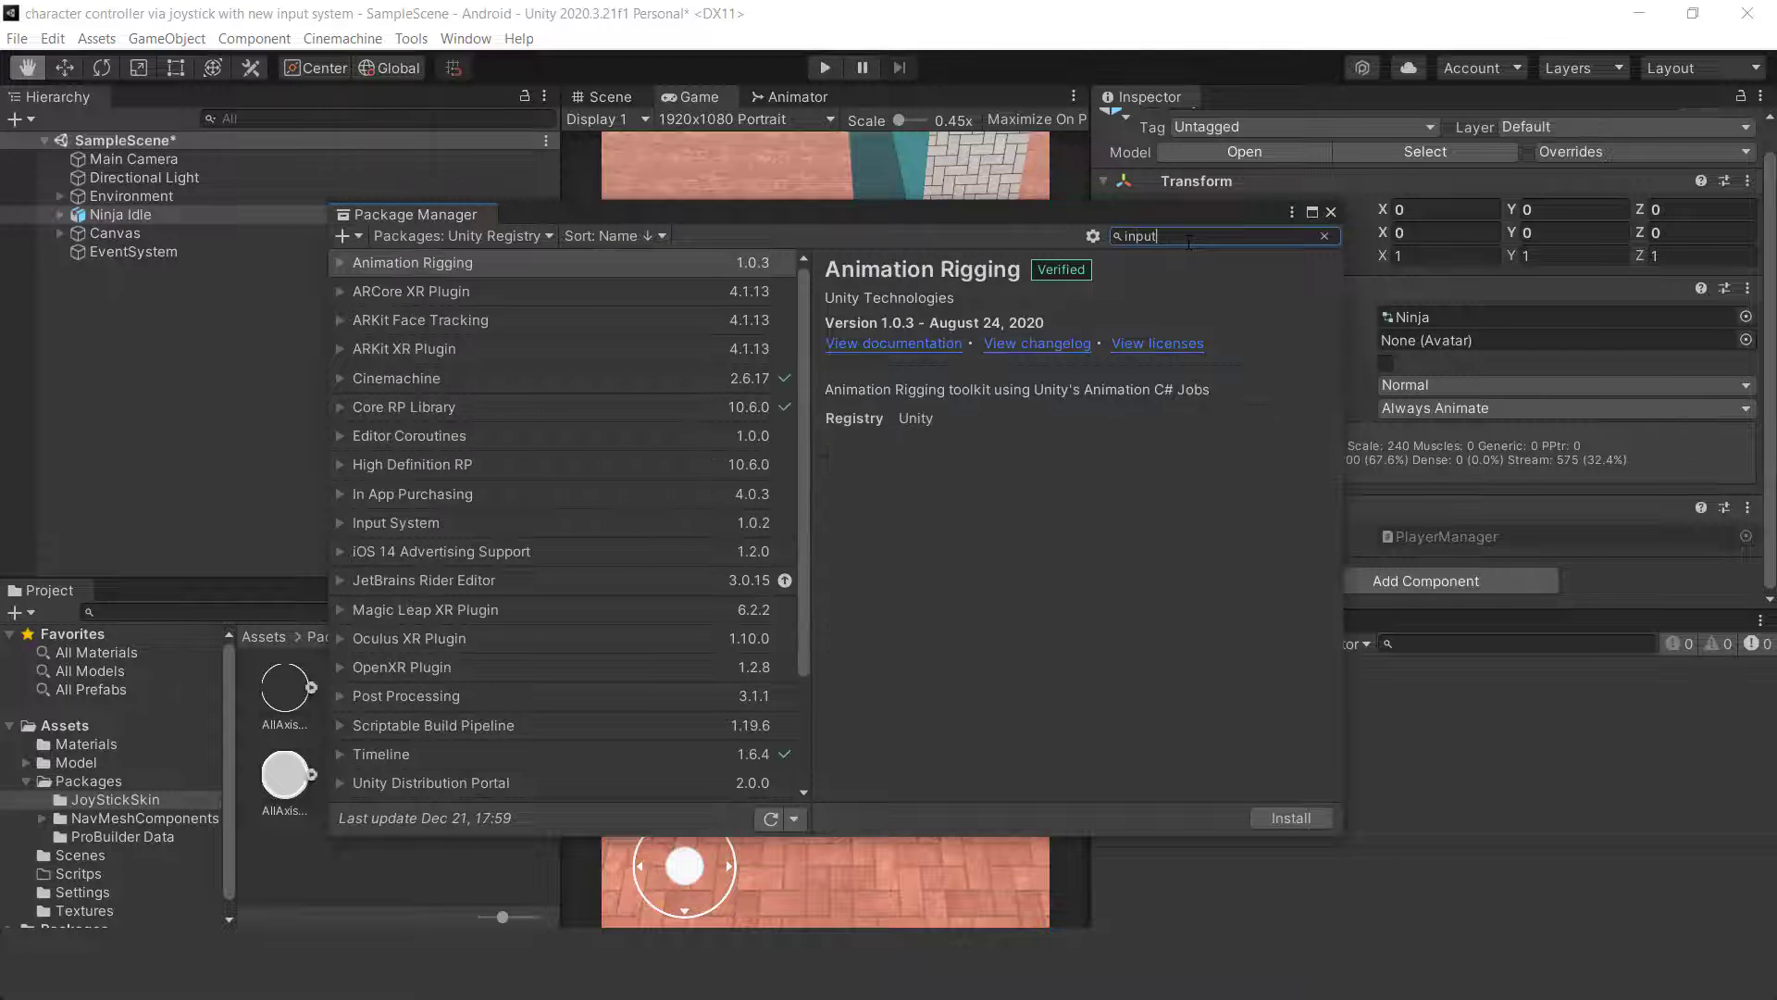
click(454, 272)
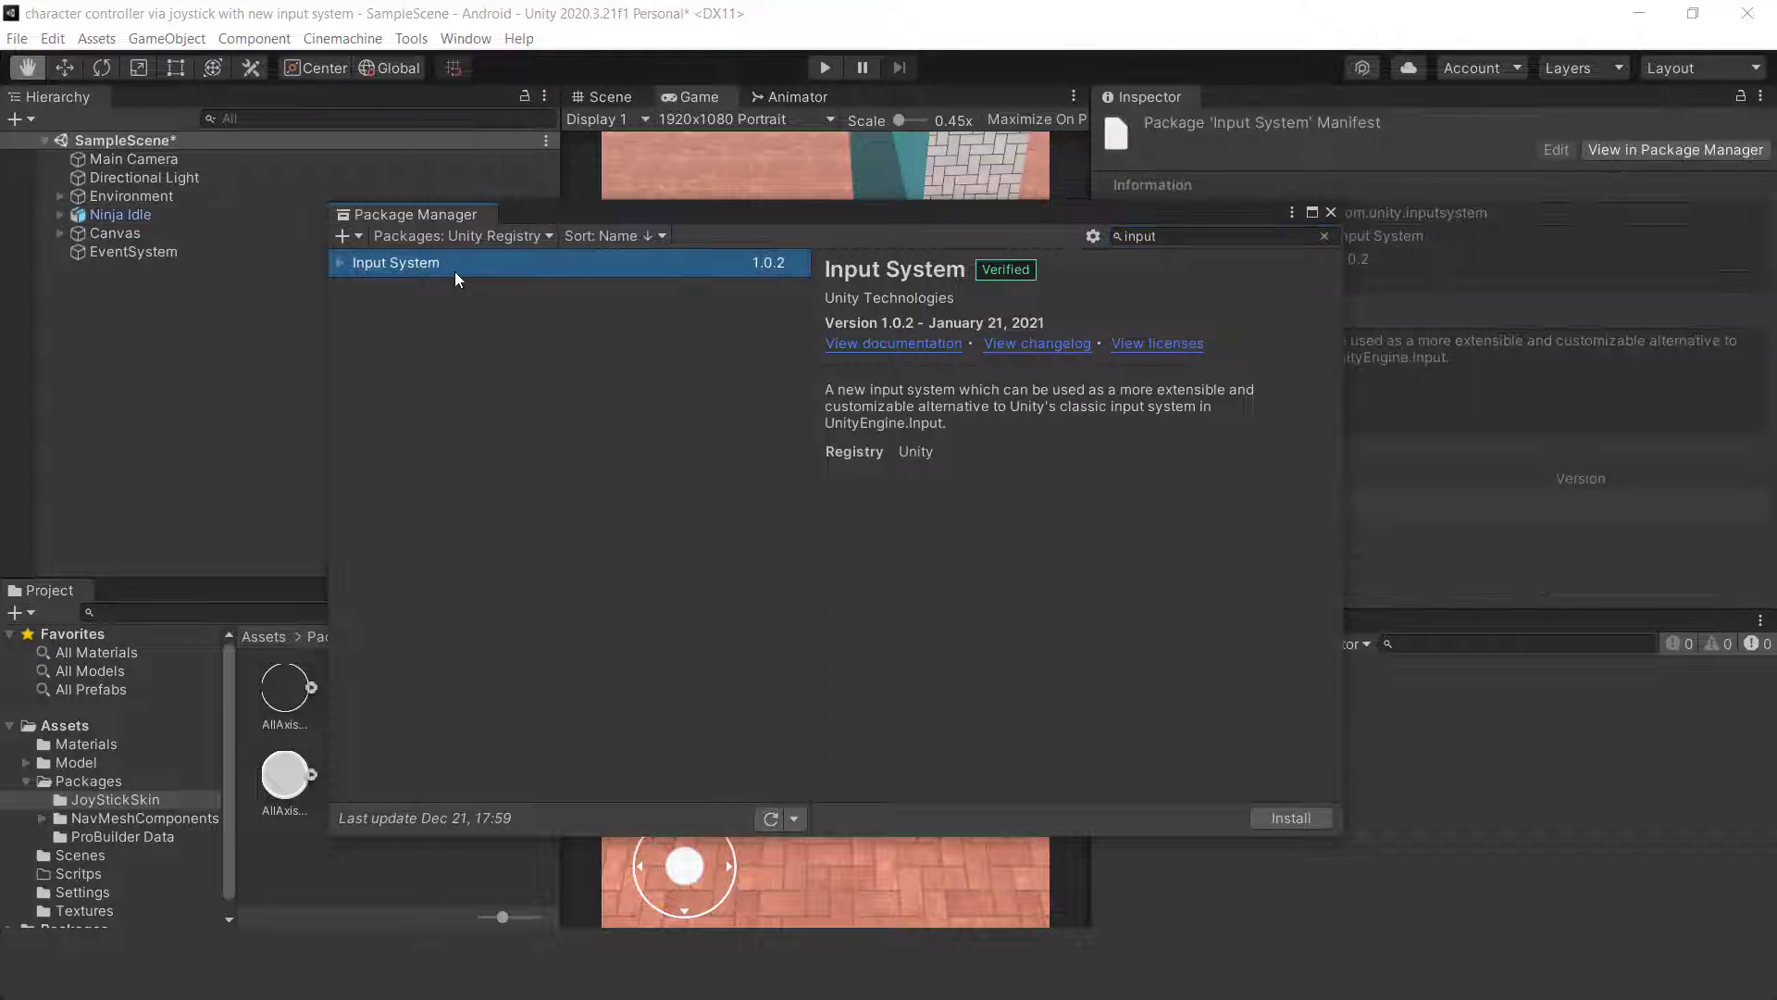
click(1285, 815)
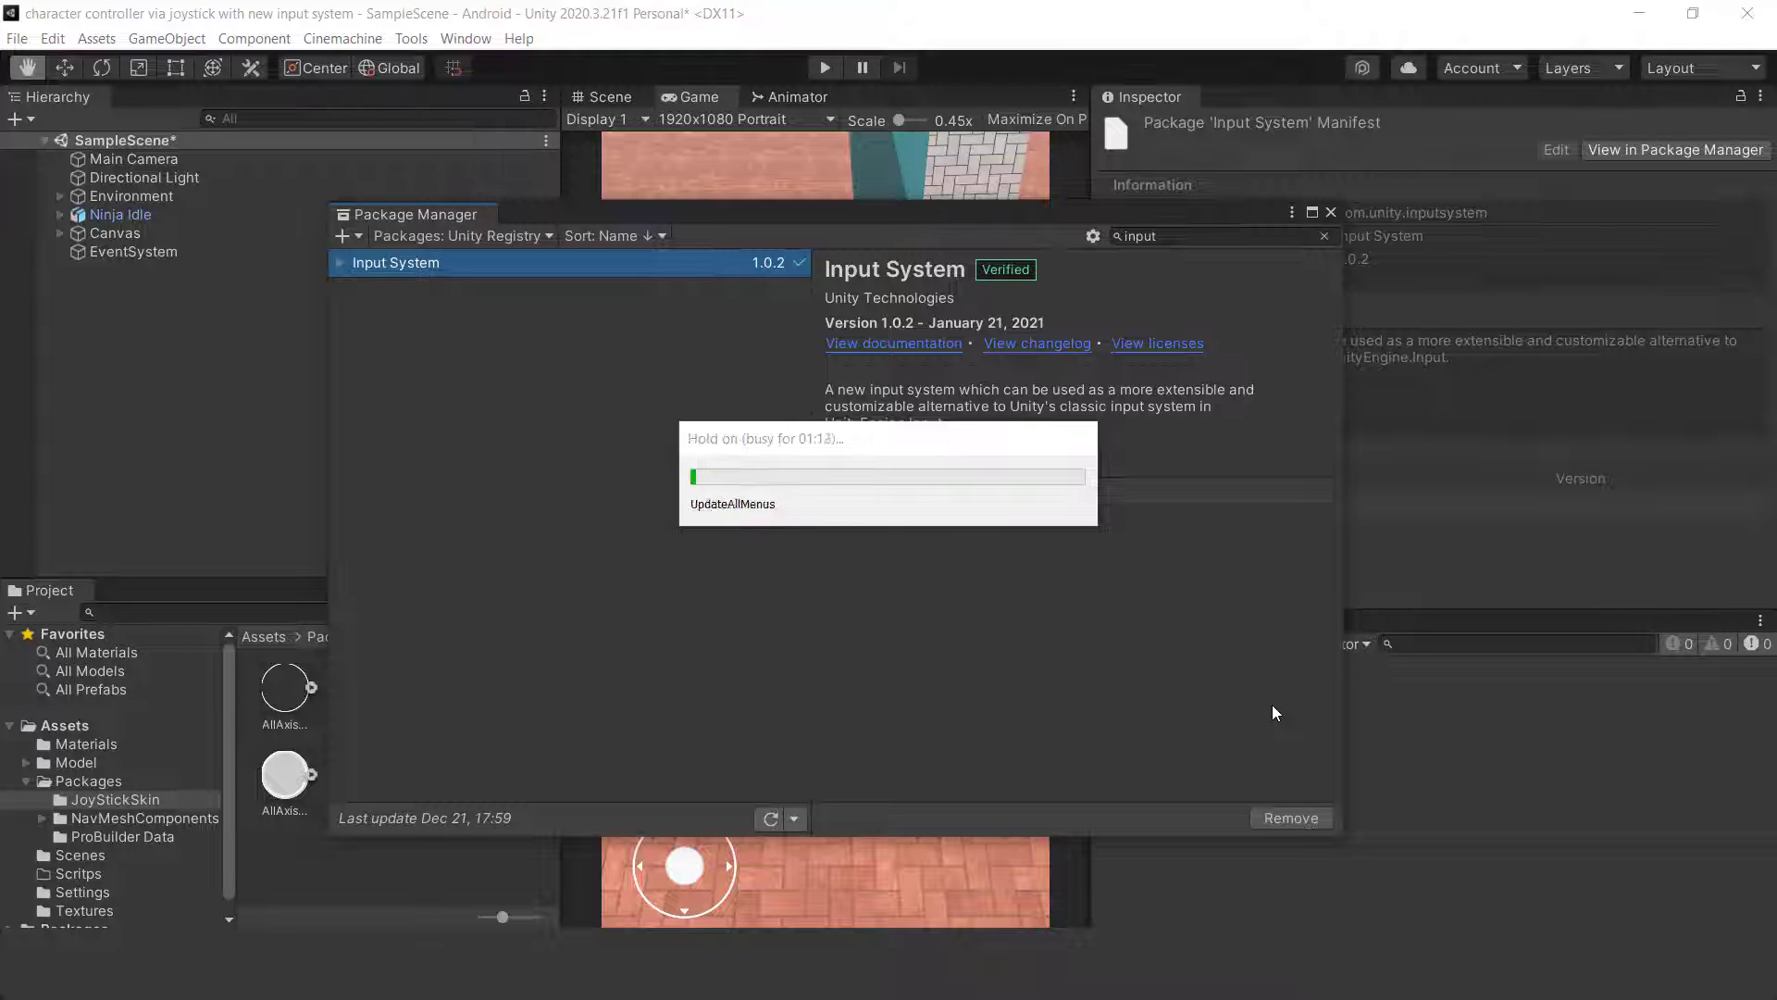
click(1331, 215)
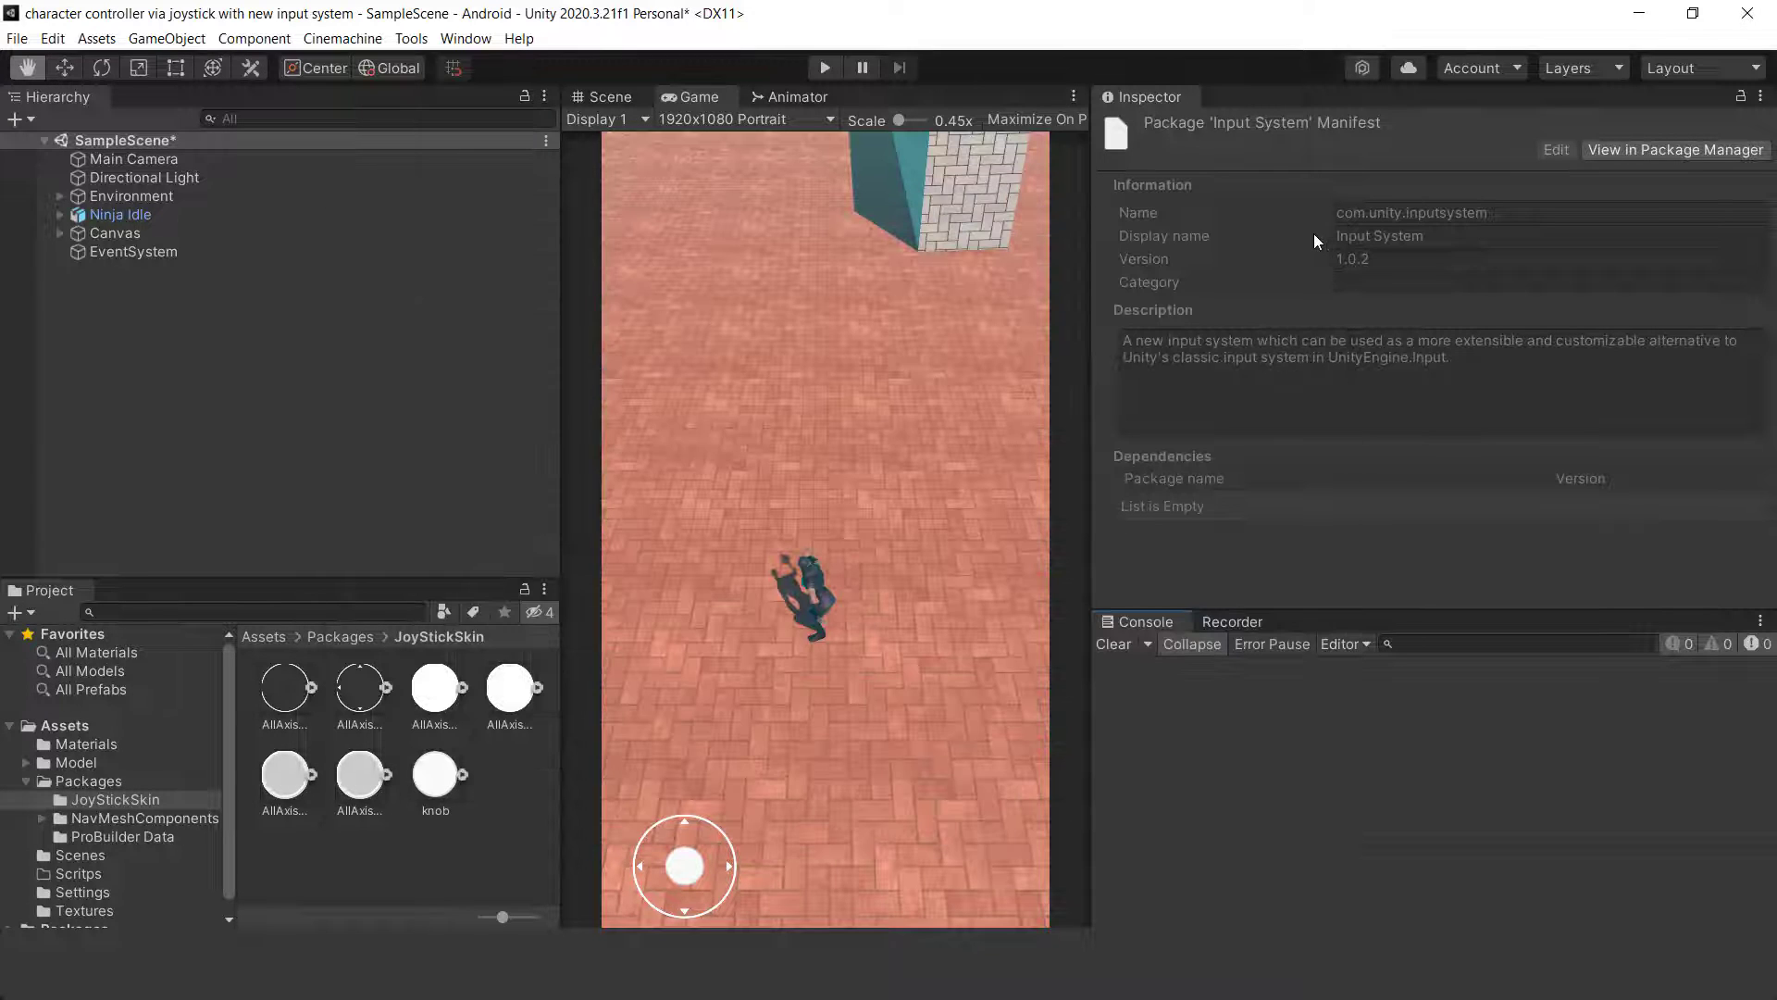
Set Player Active Input Handling to Input System Package (New), accepting the restart and saving the scene.
click(53, 38)
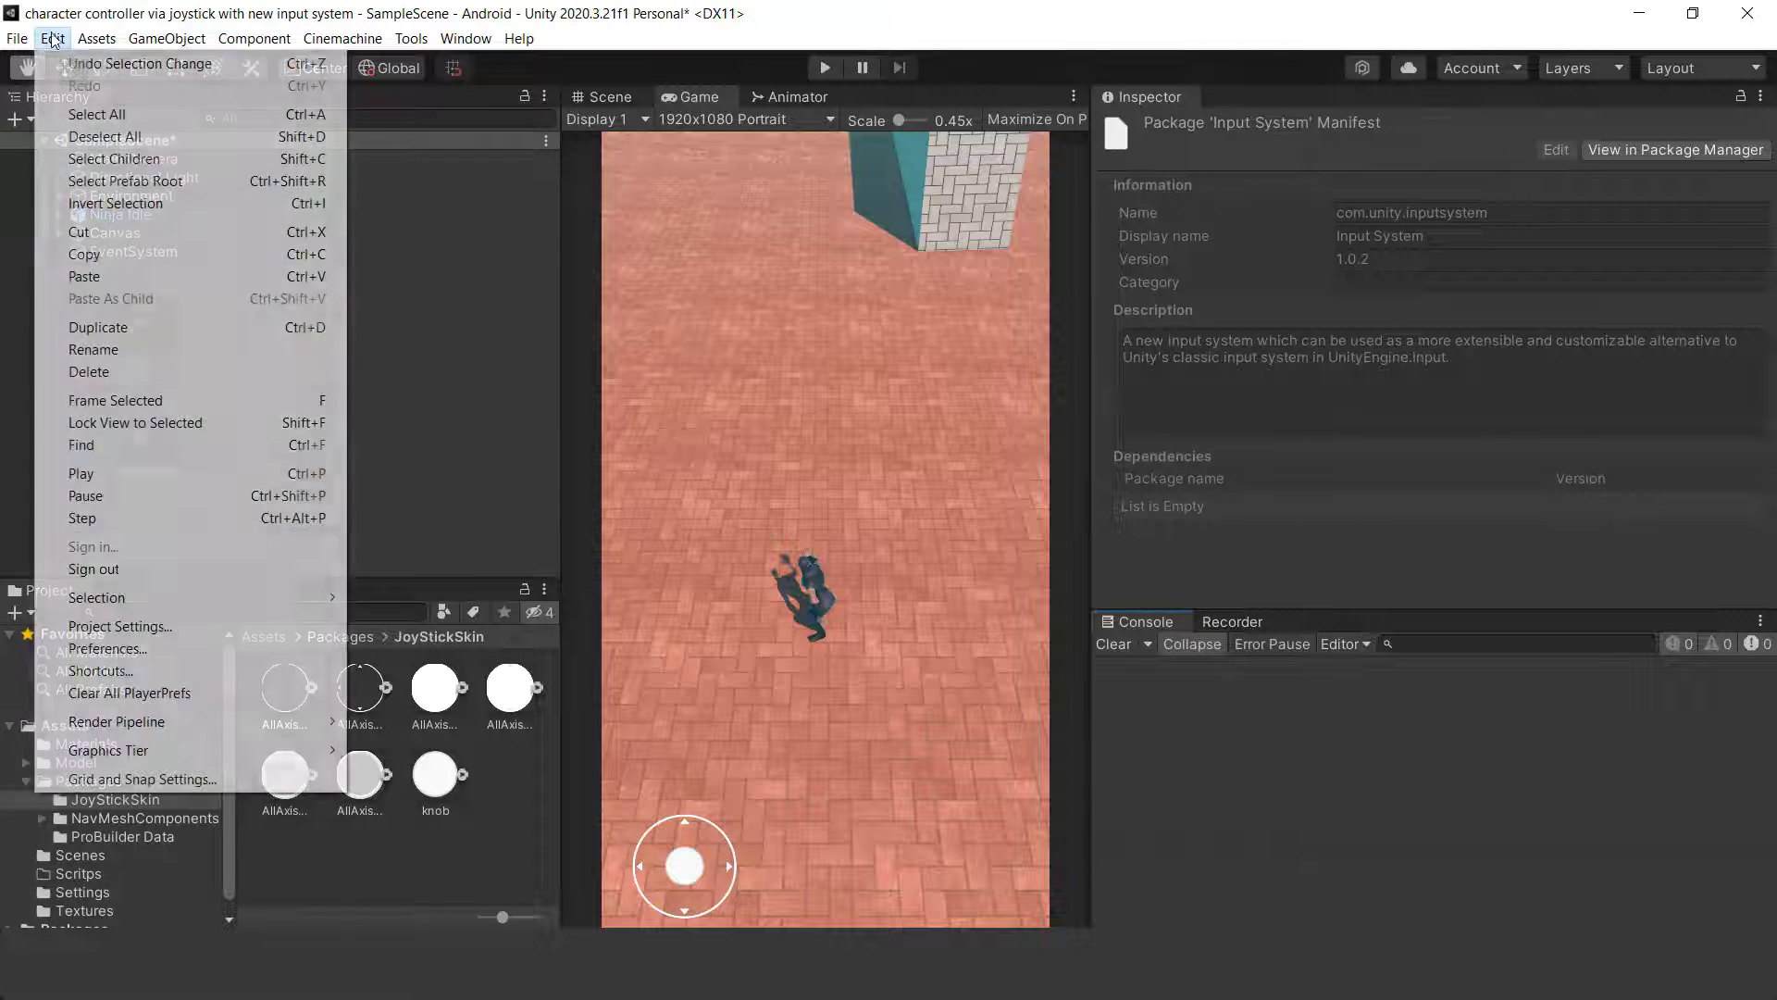
click(139, 627)
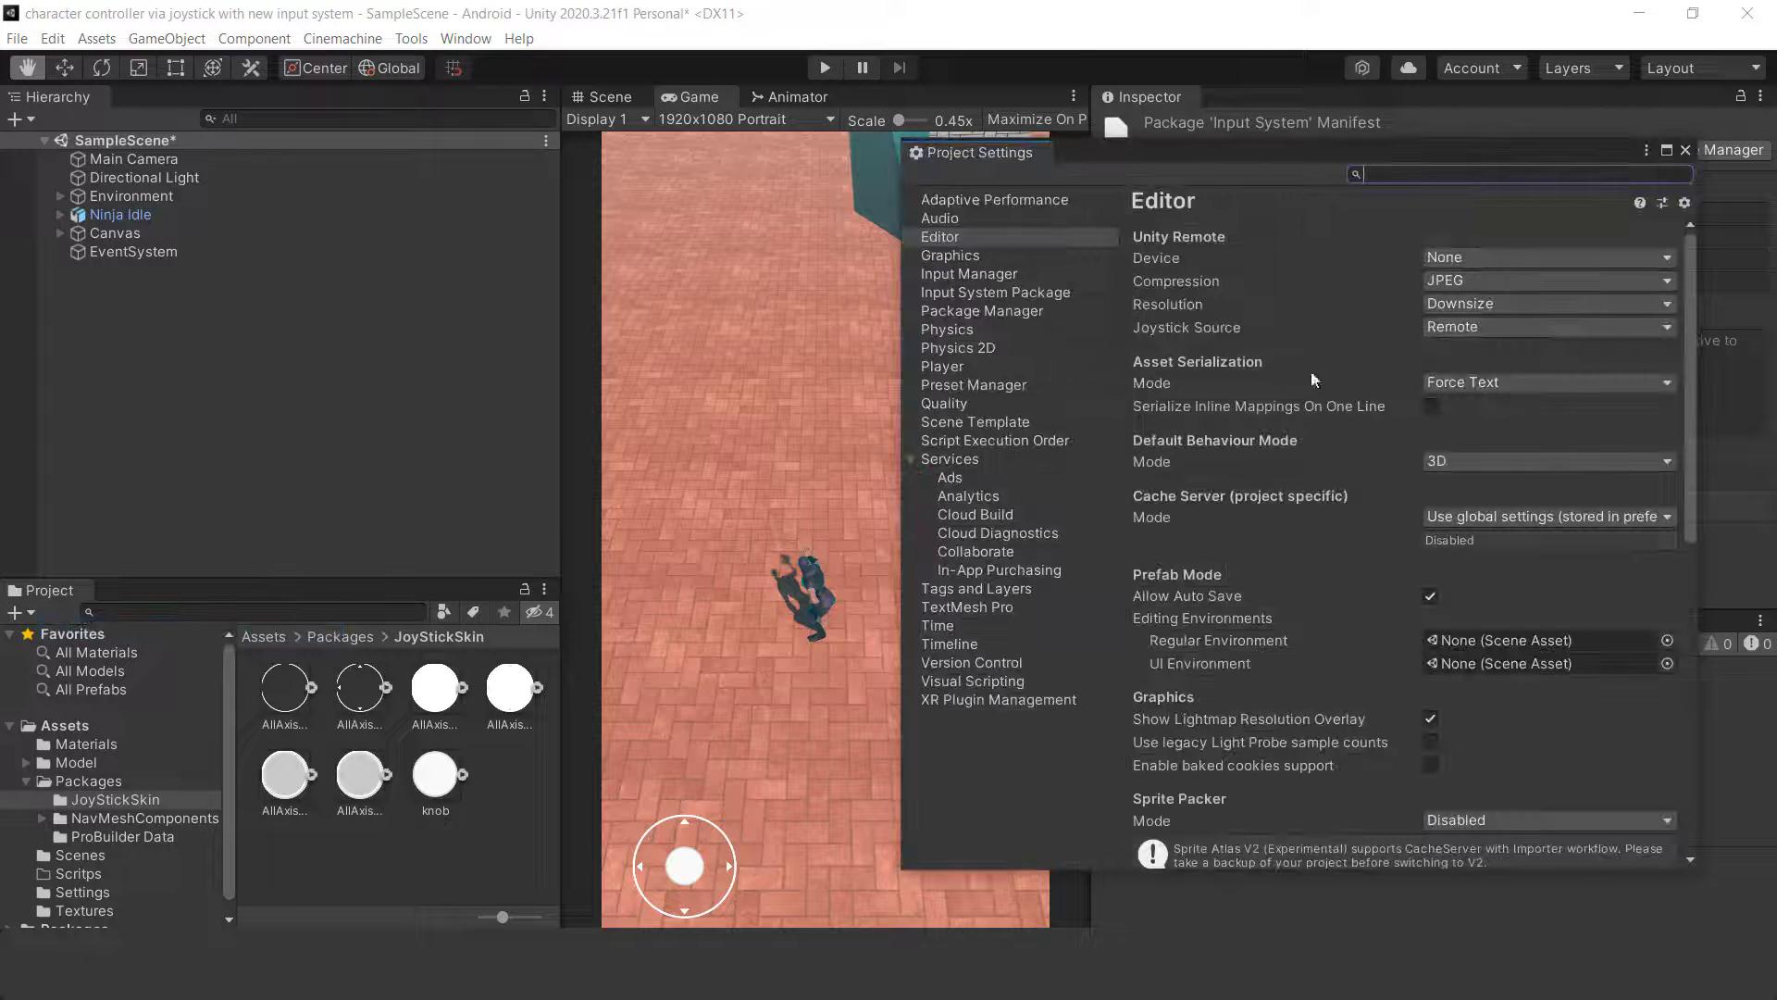
drag(1181, 162, 1029, 163)
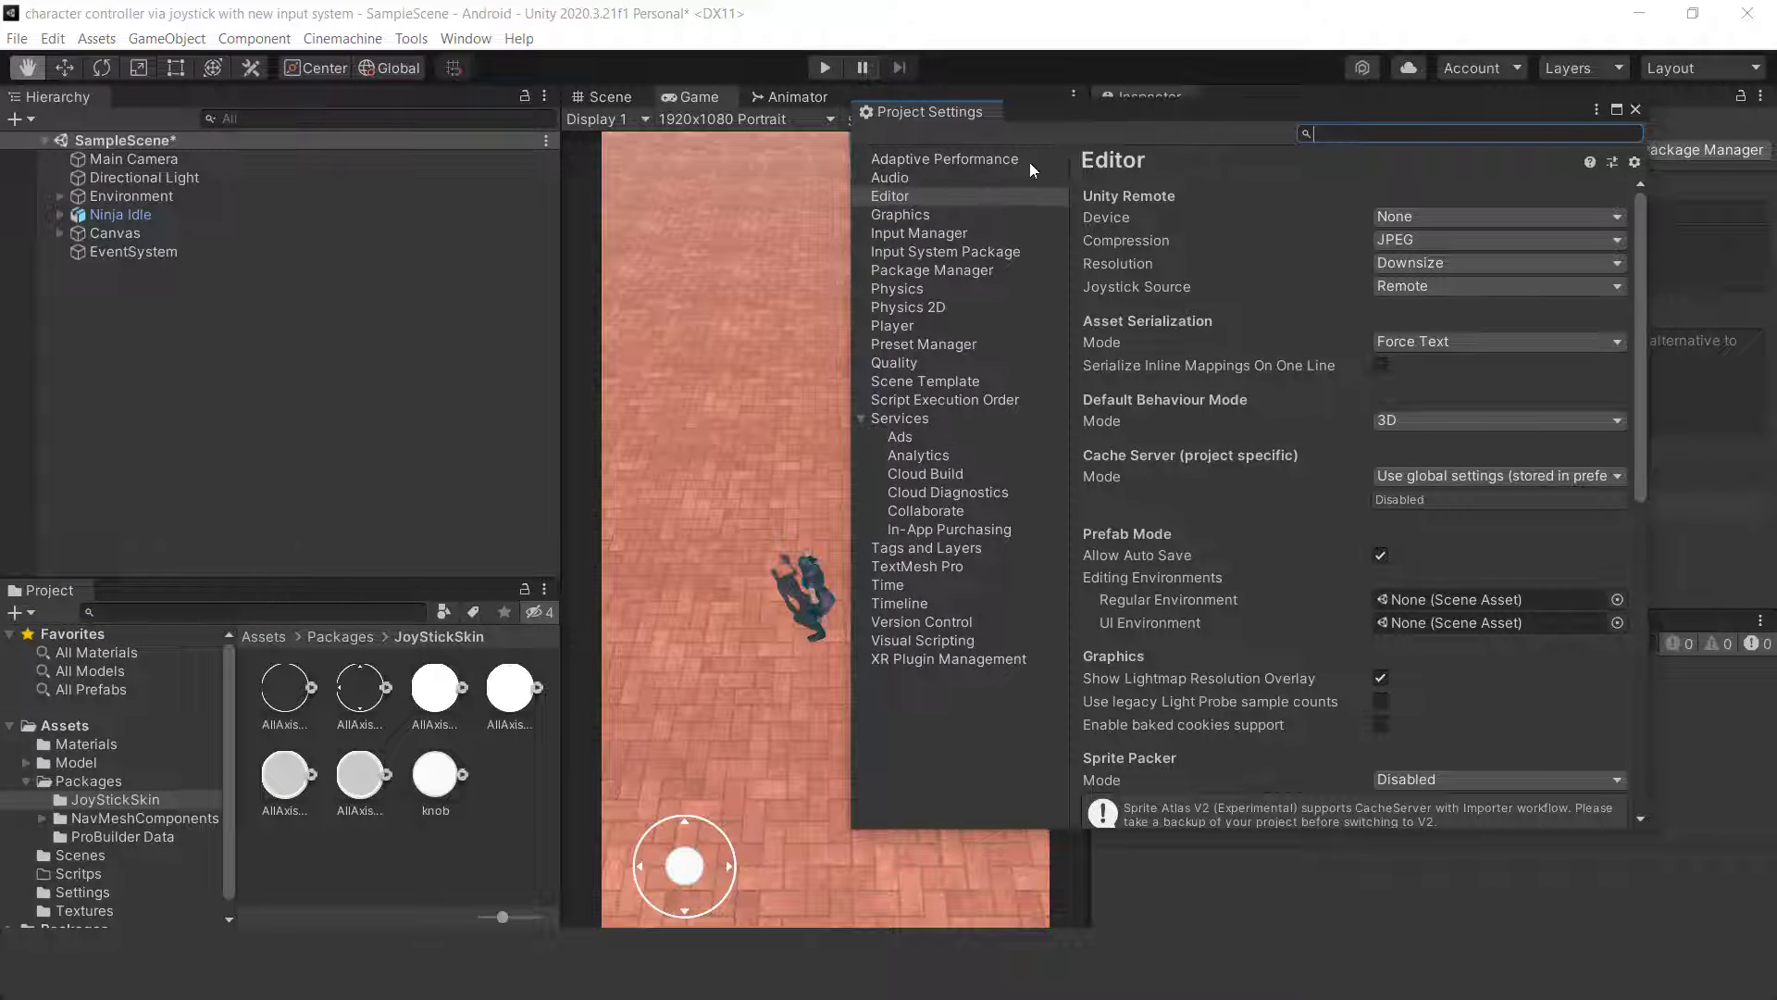
click(901, 326)
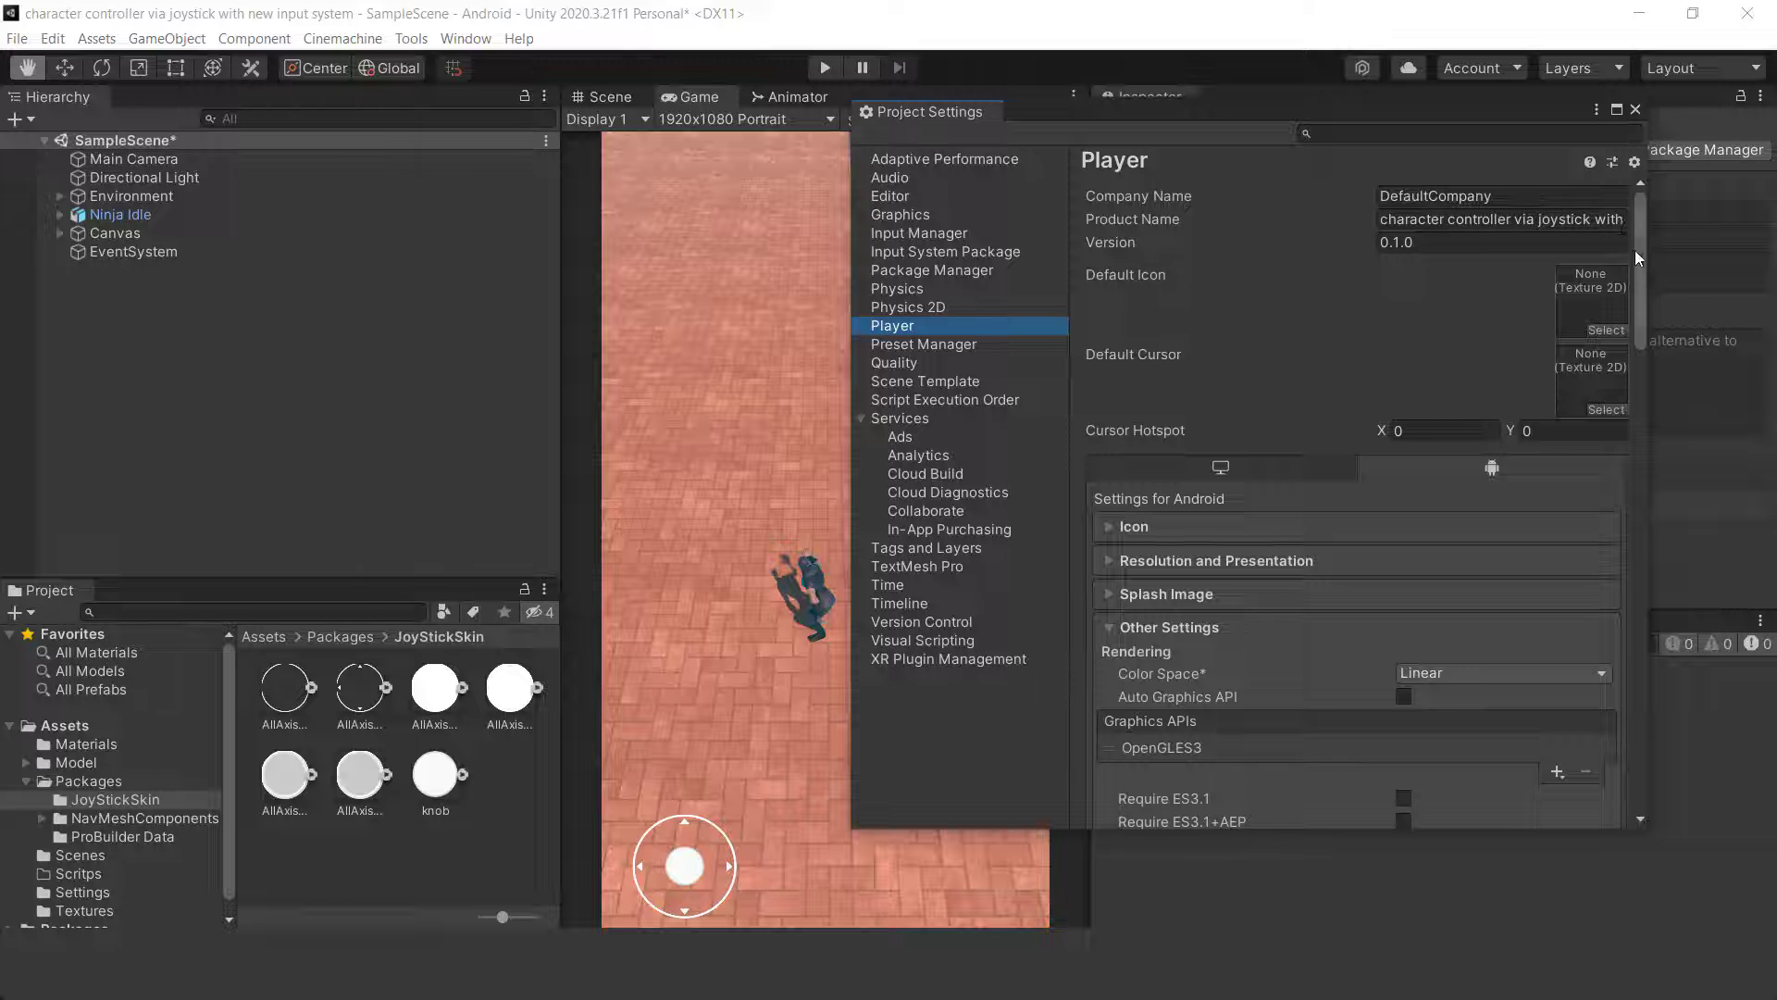
drag(1635, 249, 1649, 586)
click(1519, 546)
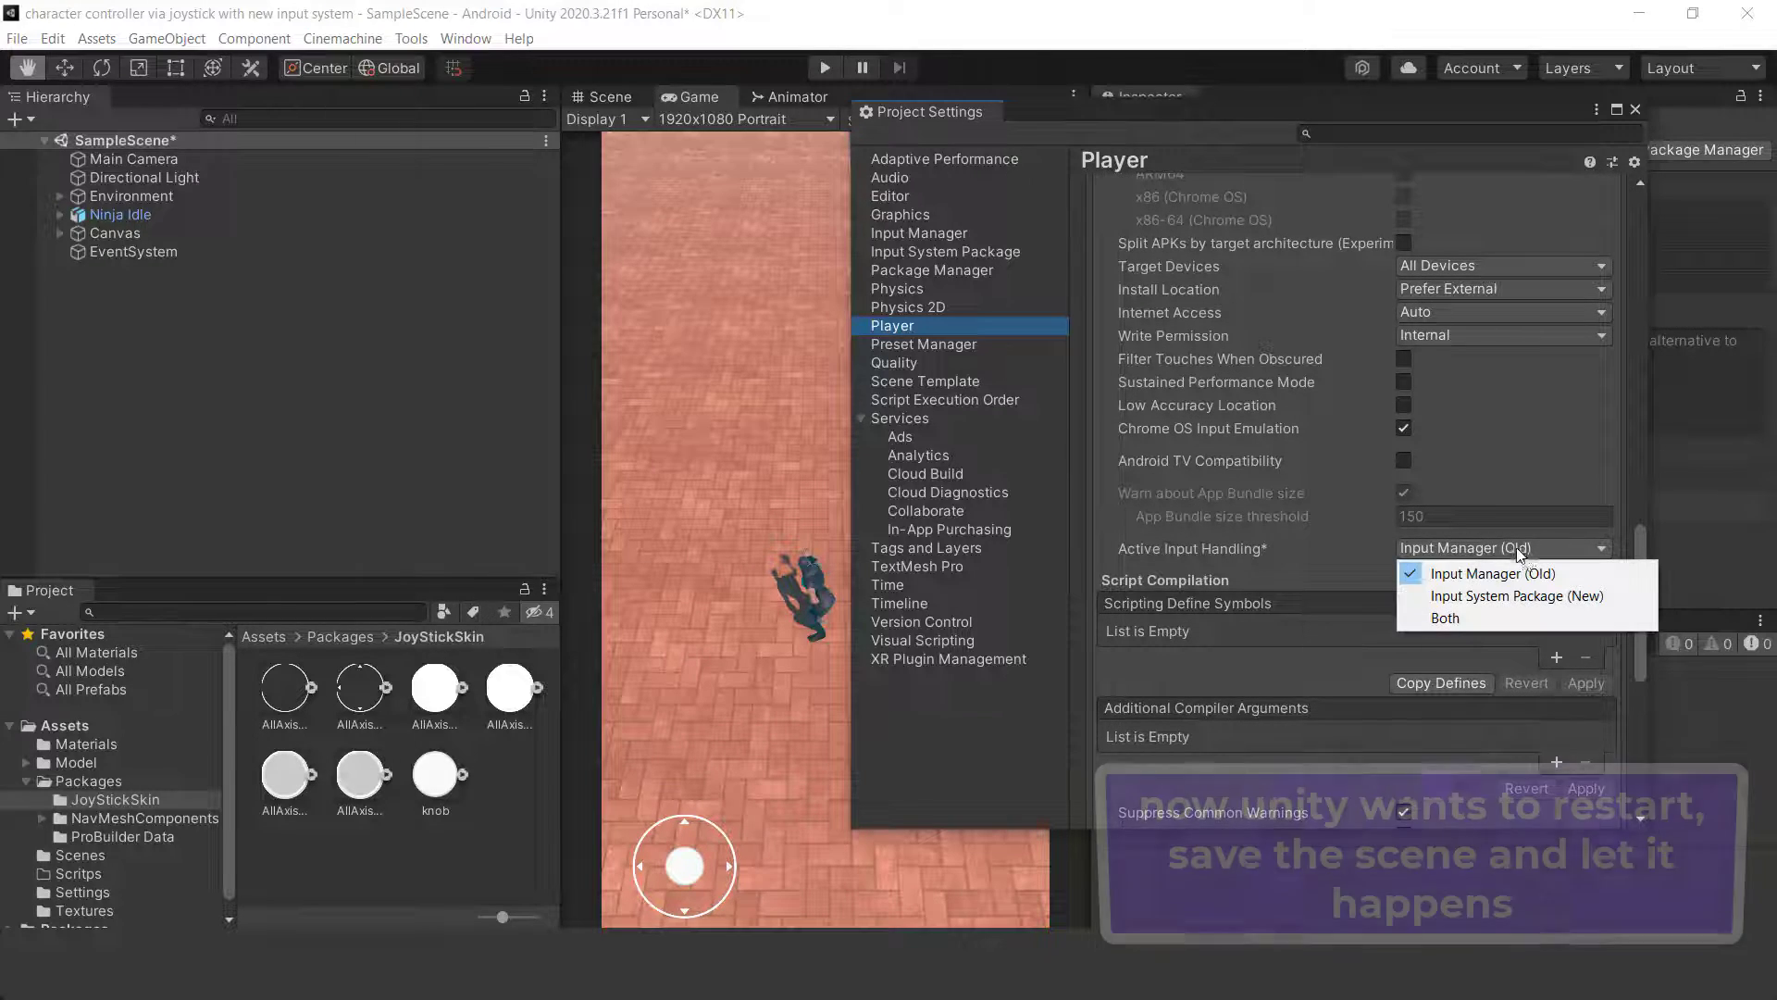
click(1555, 596)
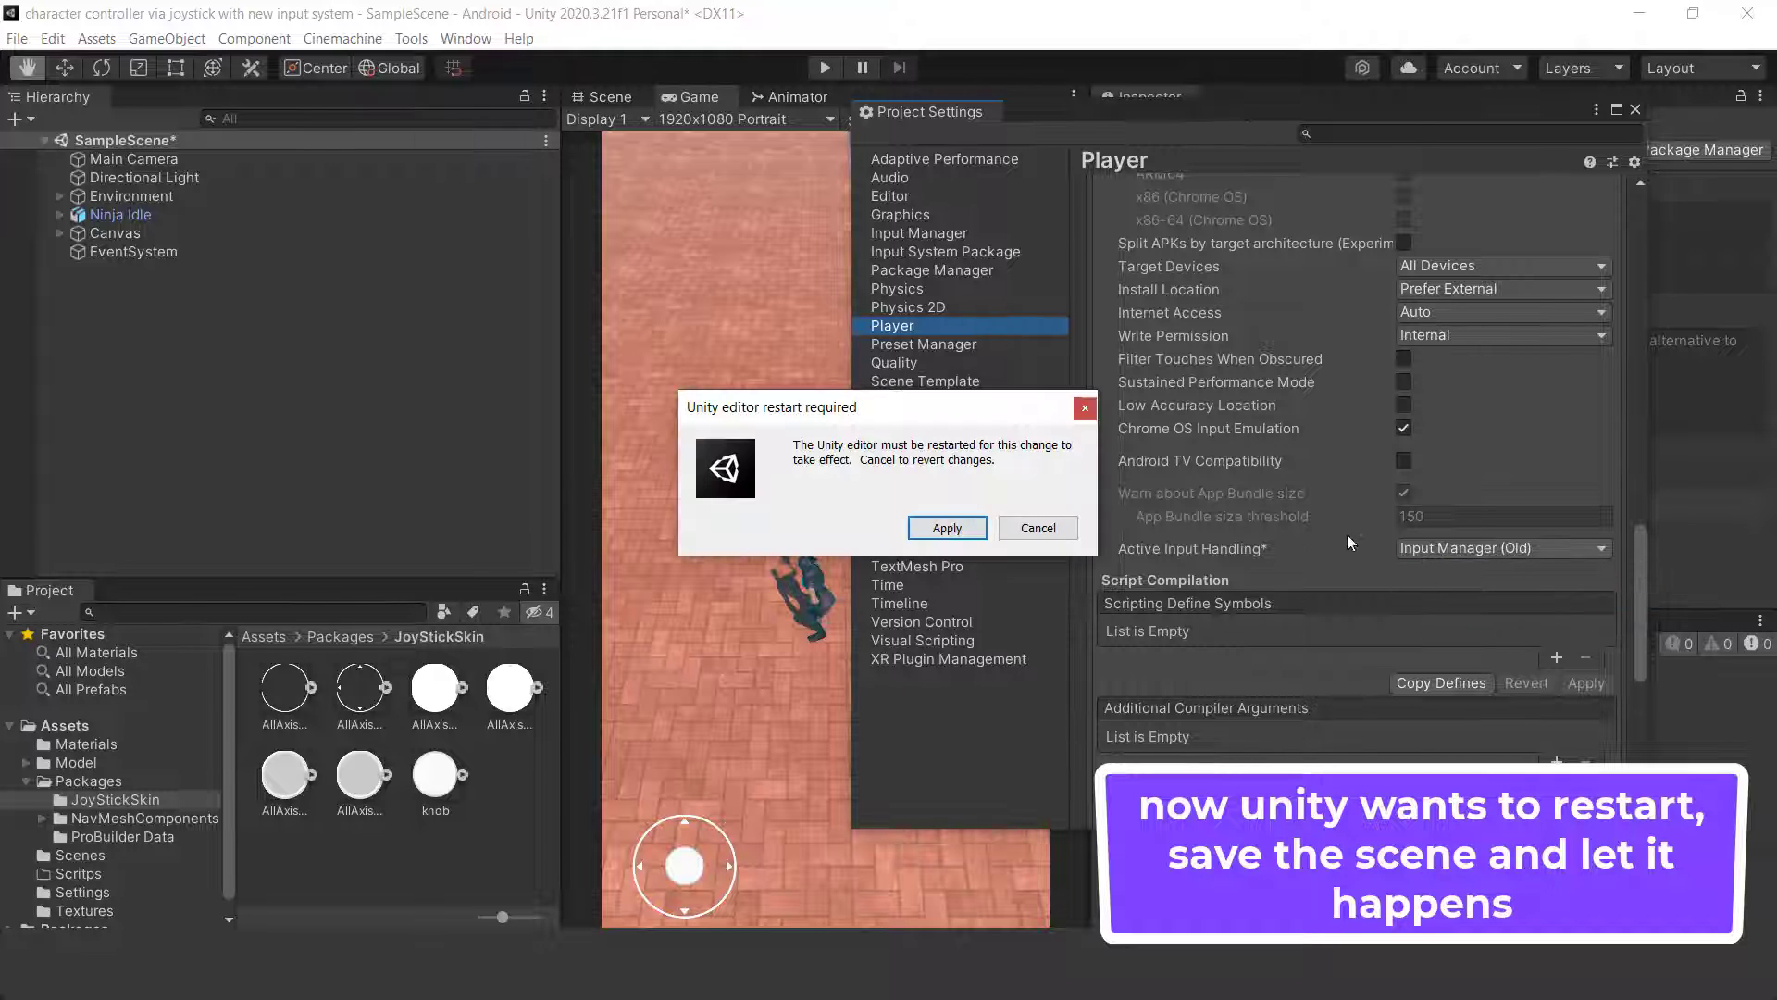
click(967, 528)
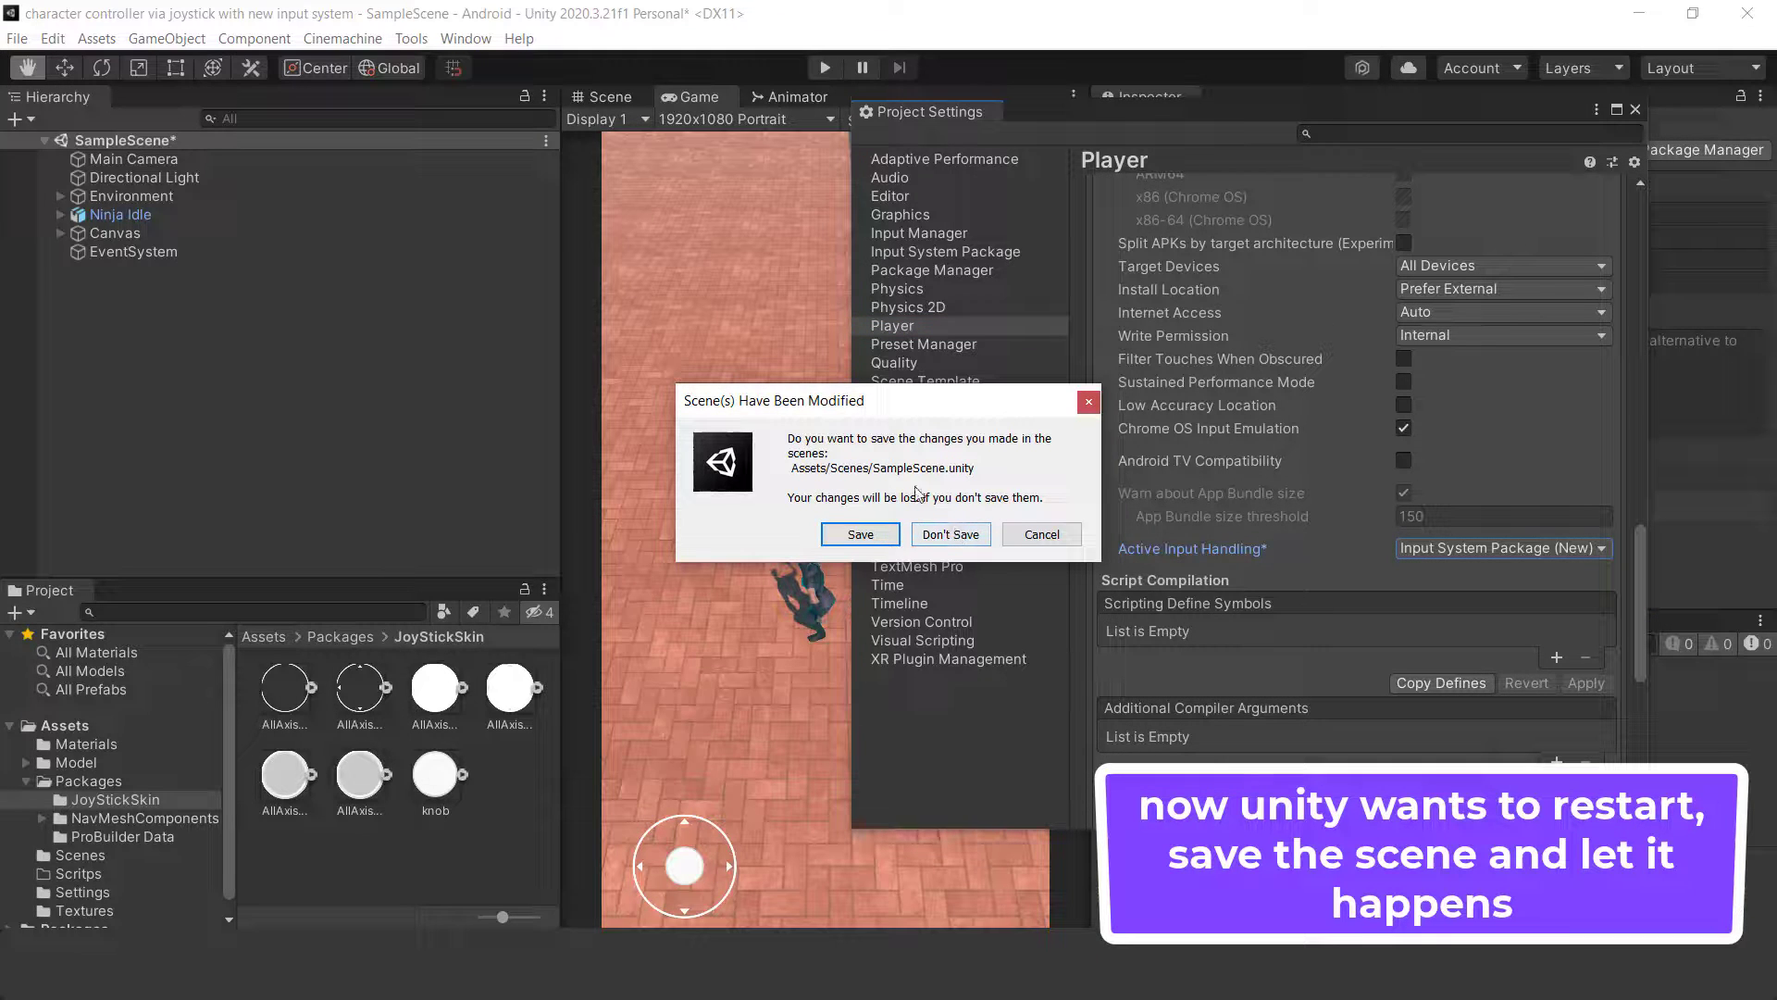
click(877, 536)
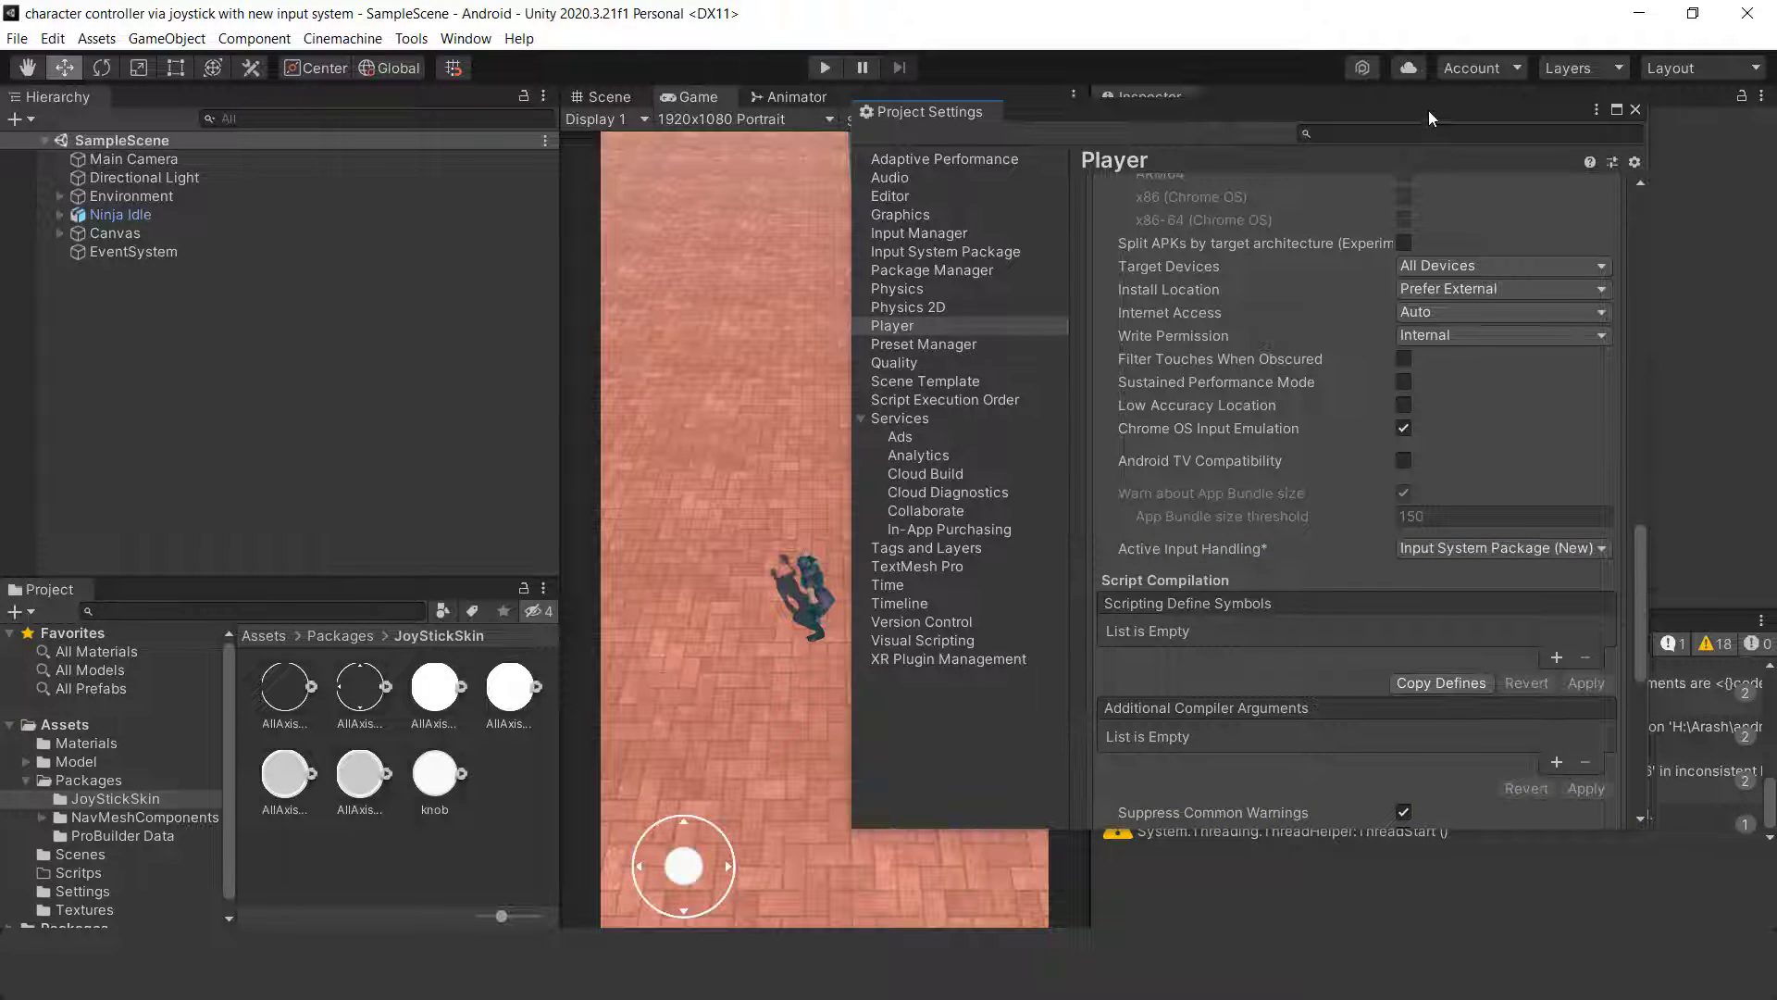
Verify the Active Input Handling choice, close Project Settings, and clear the console warnings.
drag(1433, 116, 1379, 137)
scroll(1447, 535, down, 3)
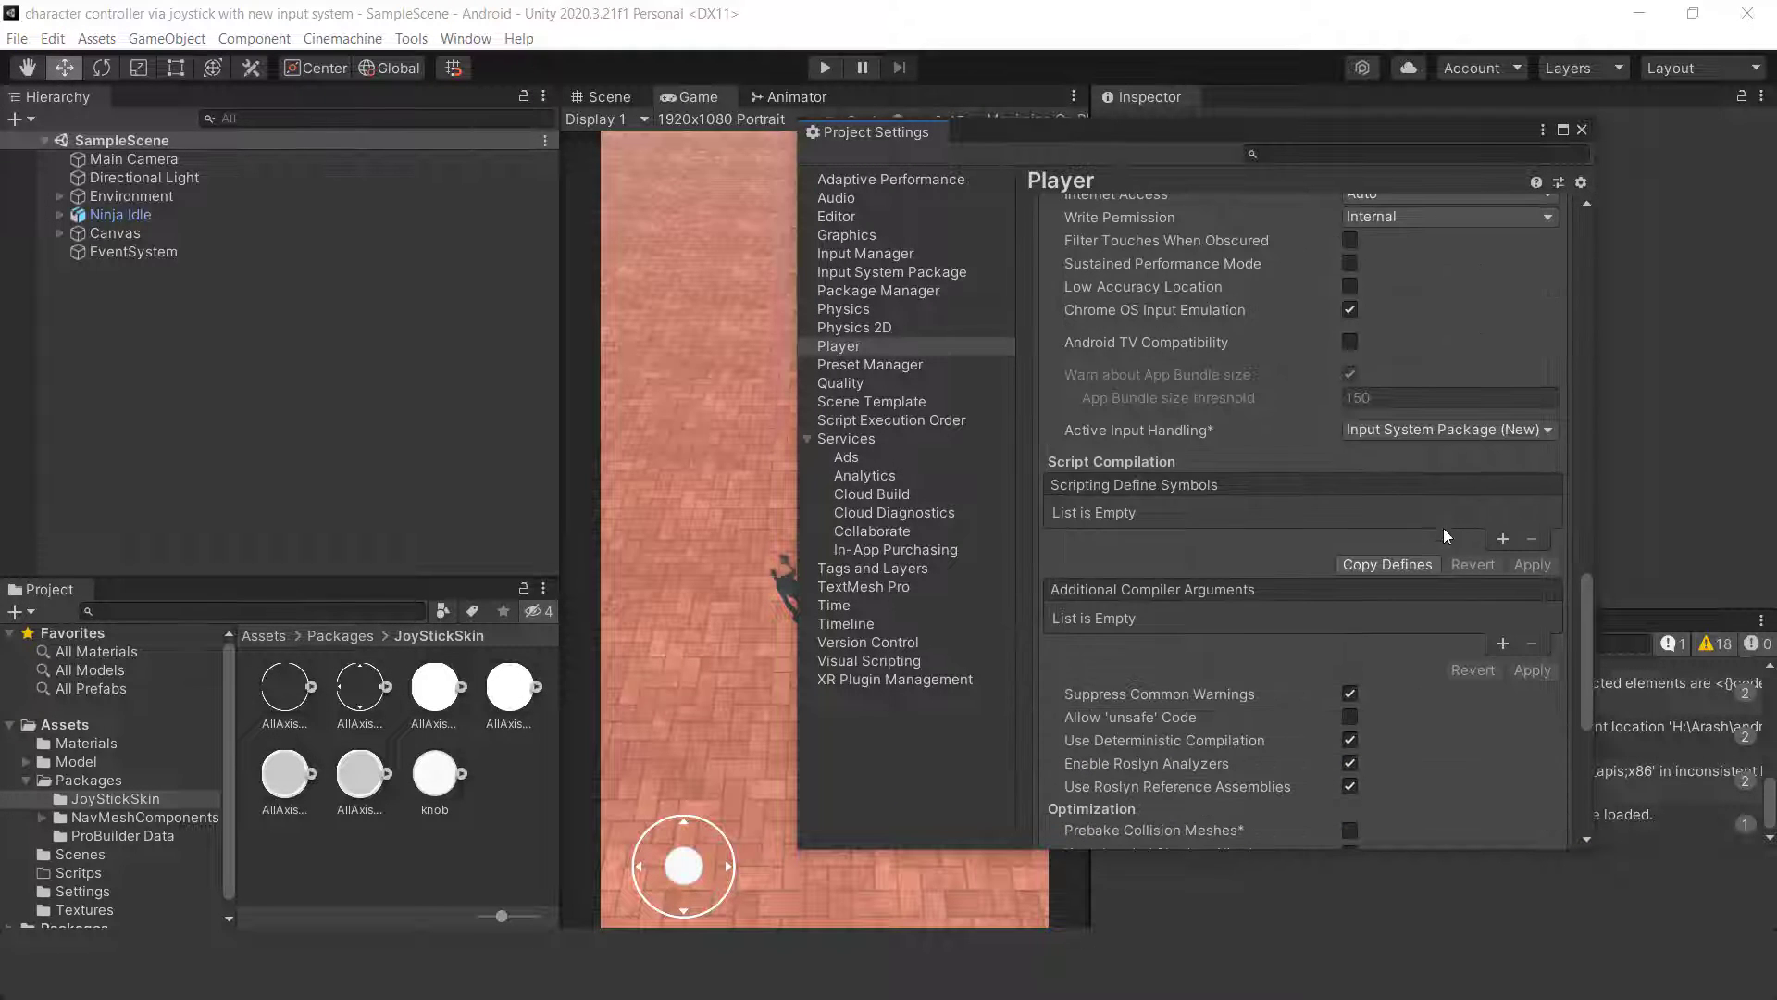
click(1502, 433)
click(1582, 131)
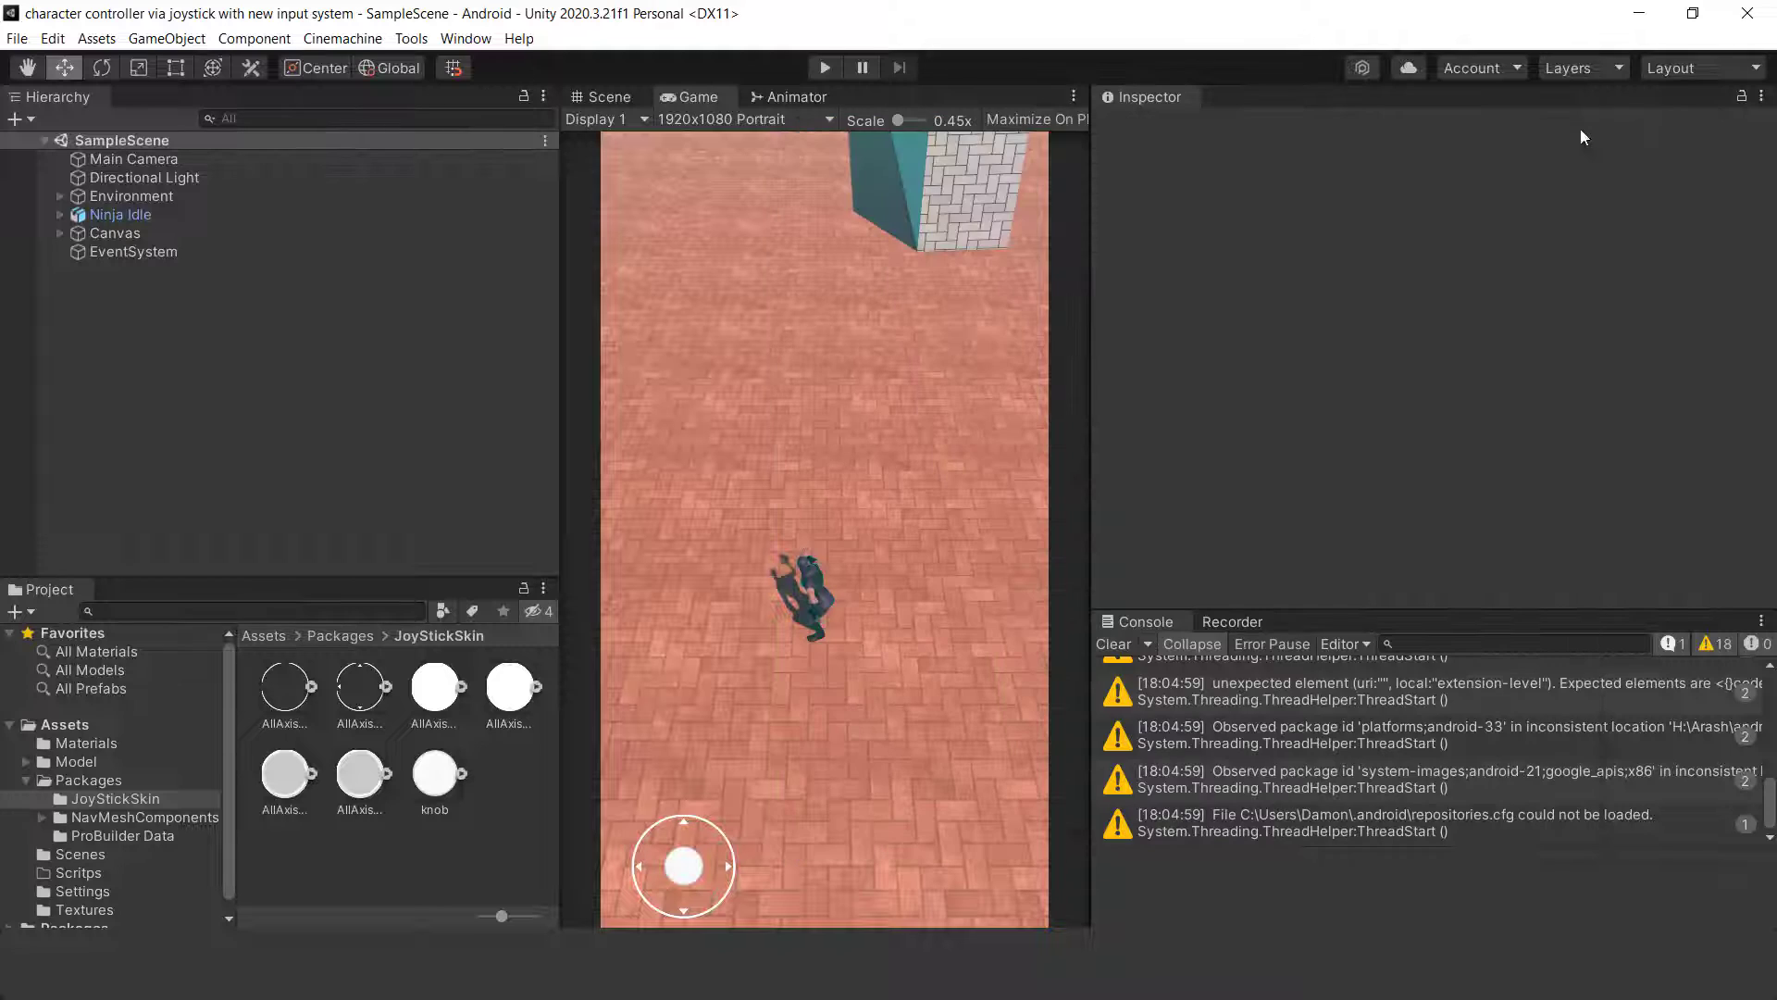
click(1114, 645)
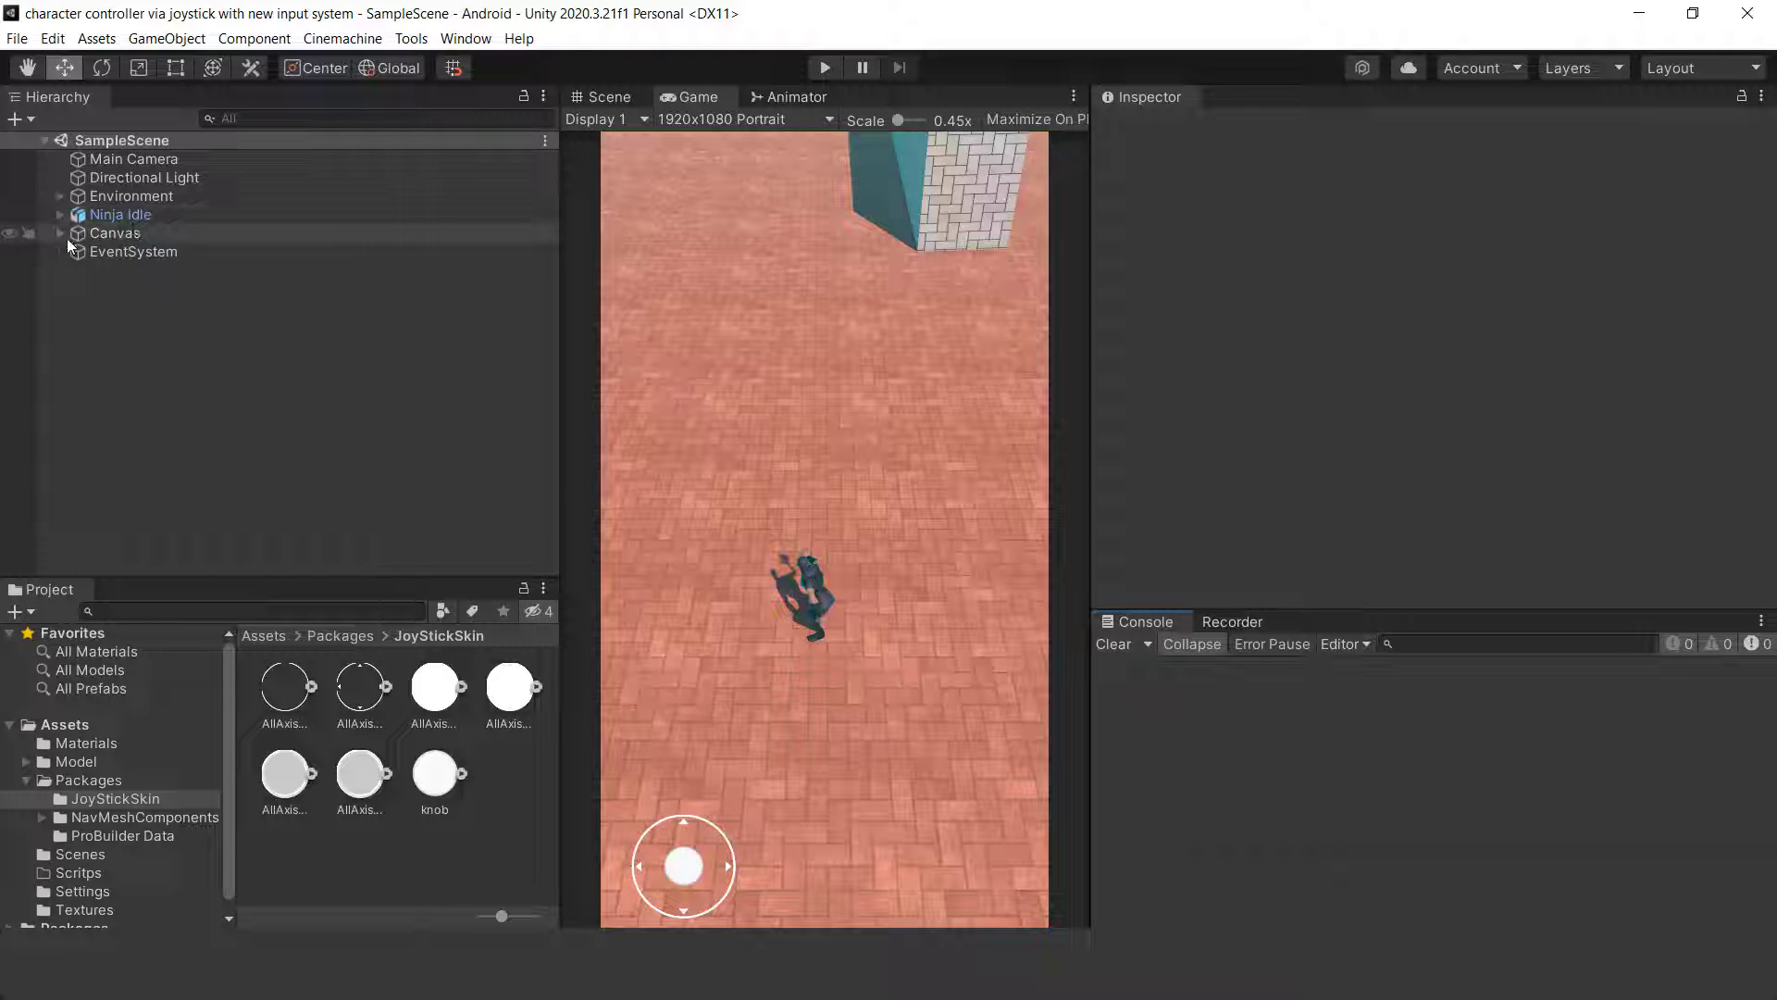
Select Ninja Idle and choose Edit Script from its Player Manager component menu.
click(119, 213)
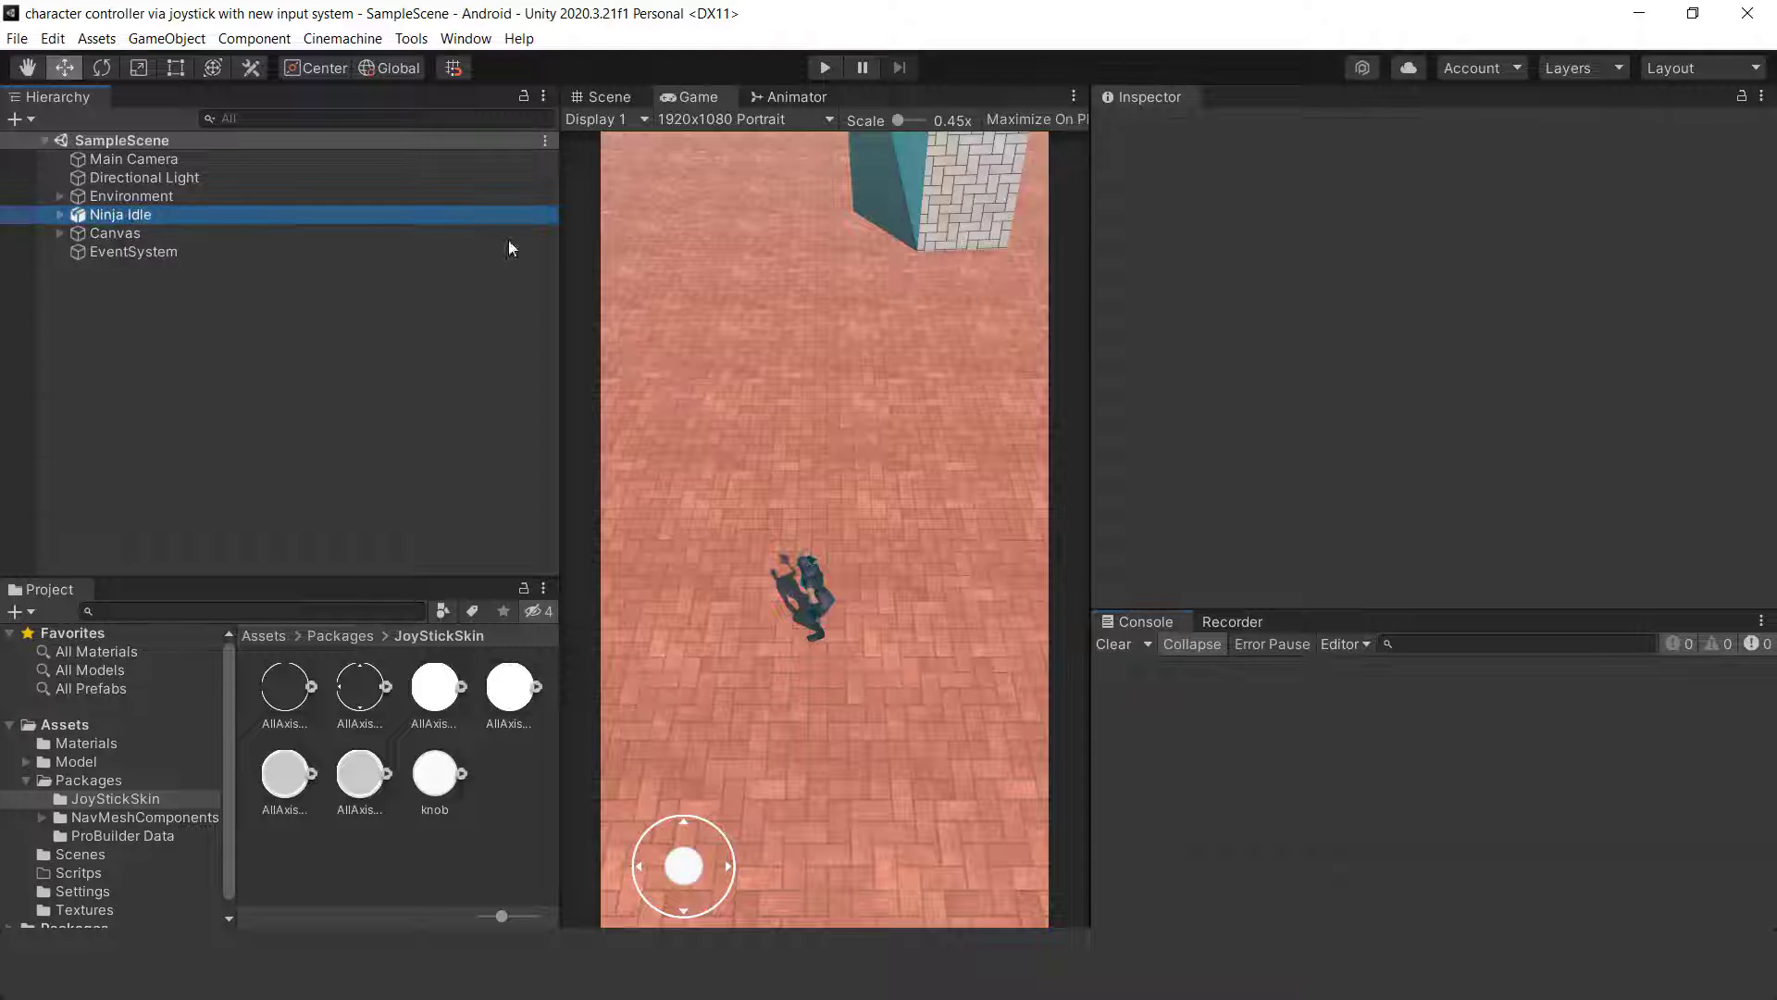
click(1747, 508)
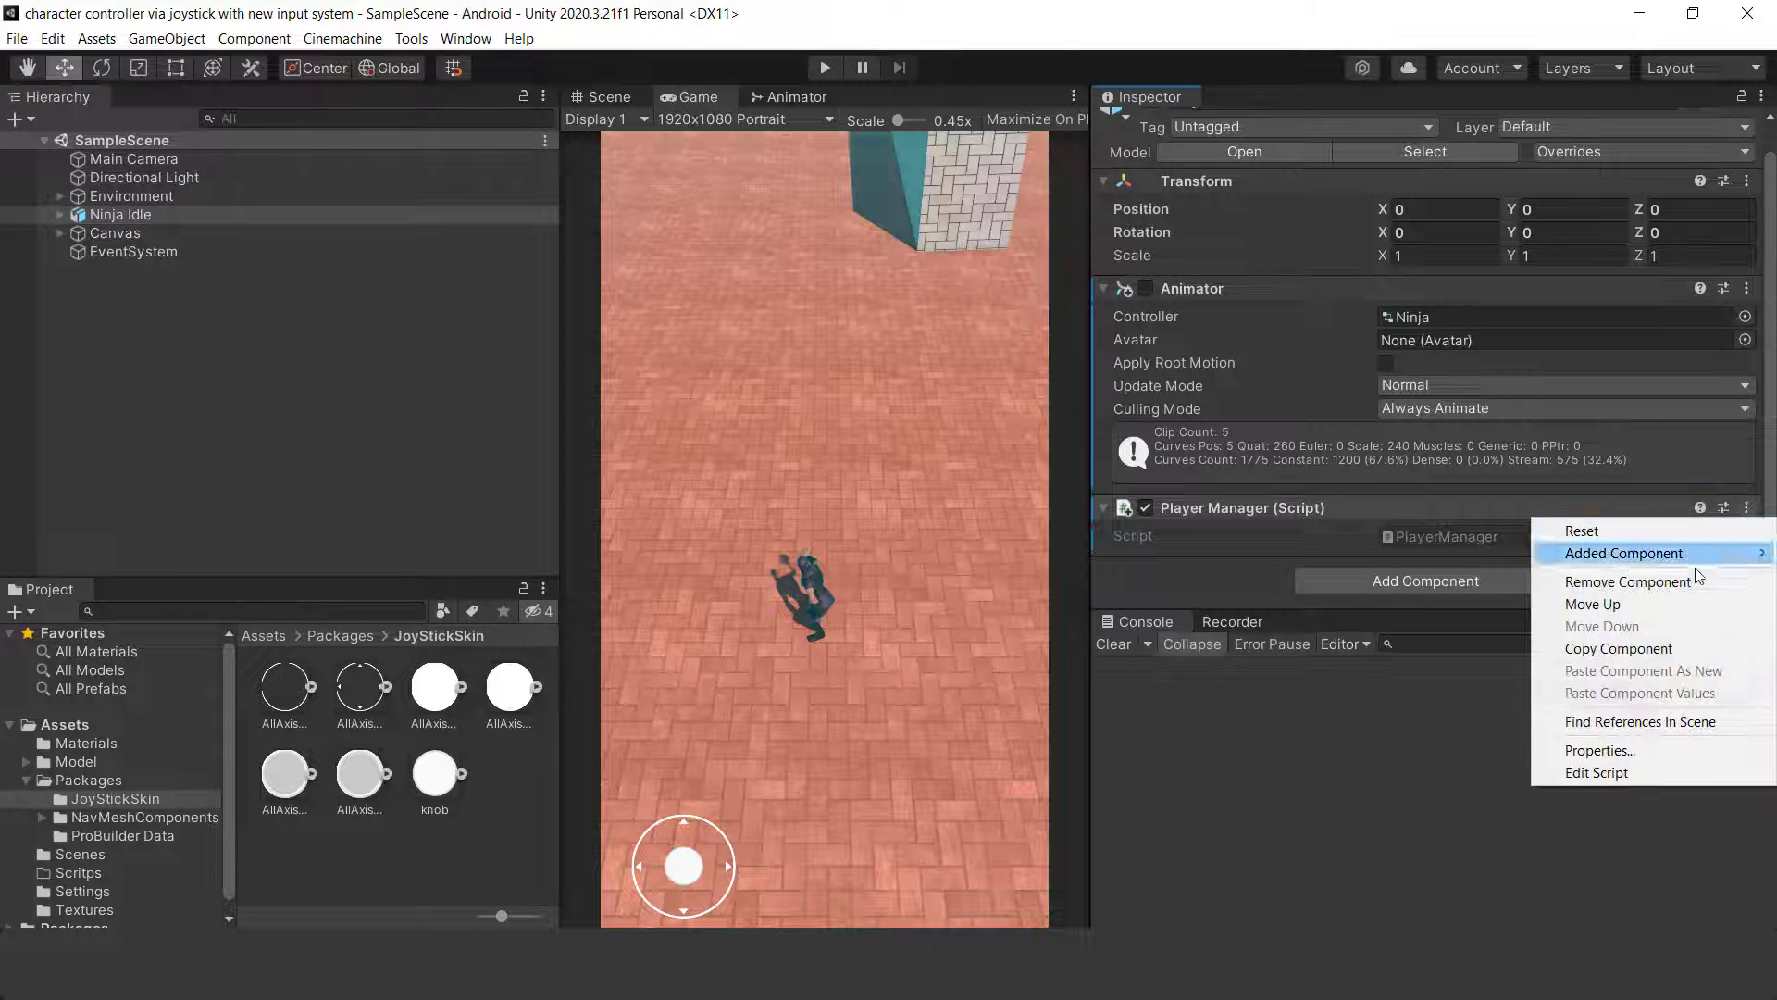
click(1573, 772)
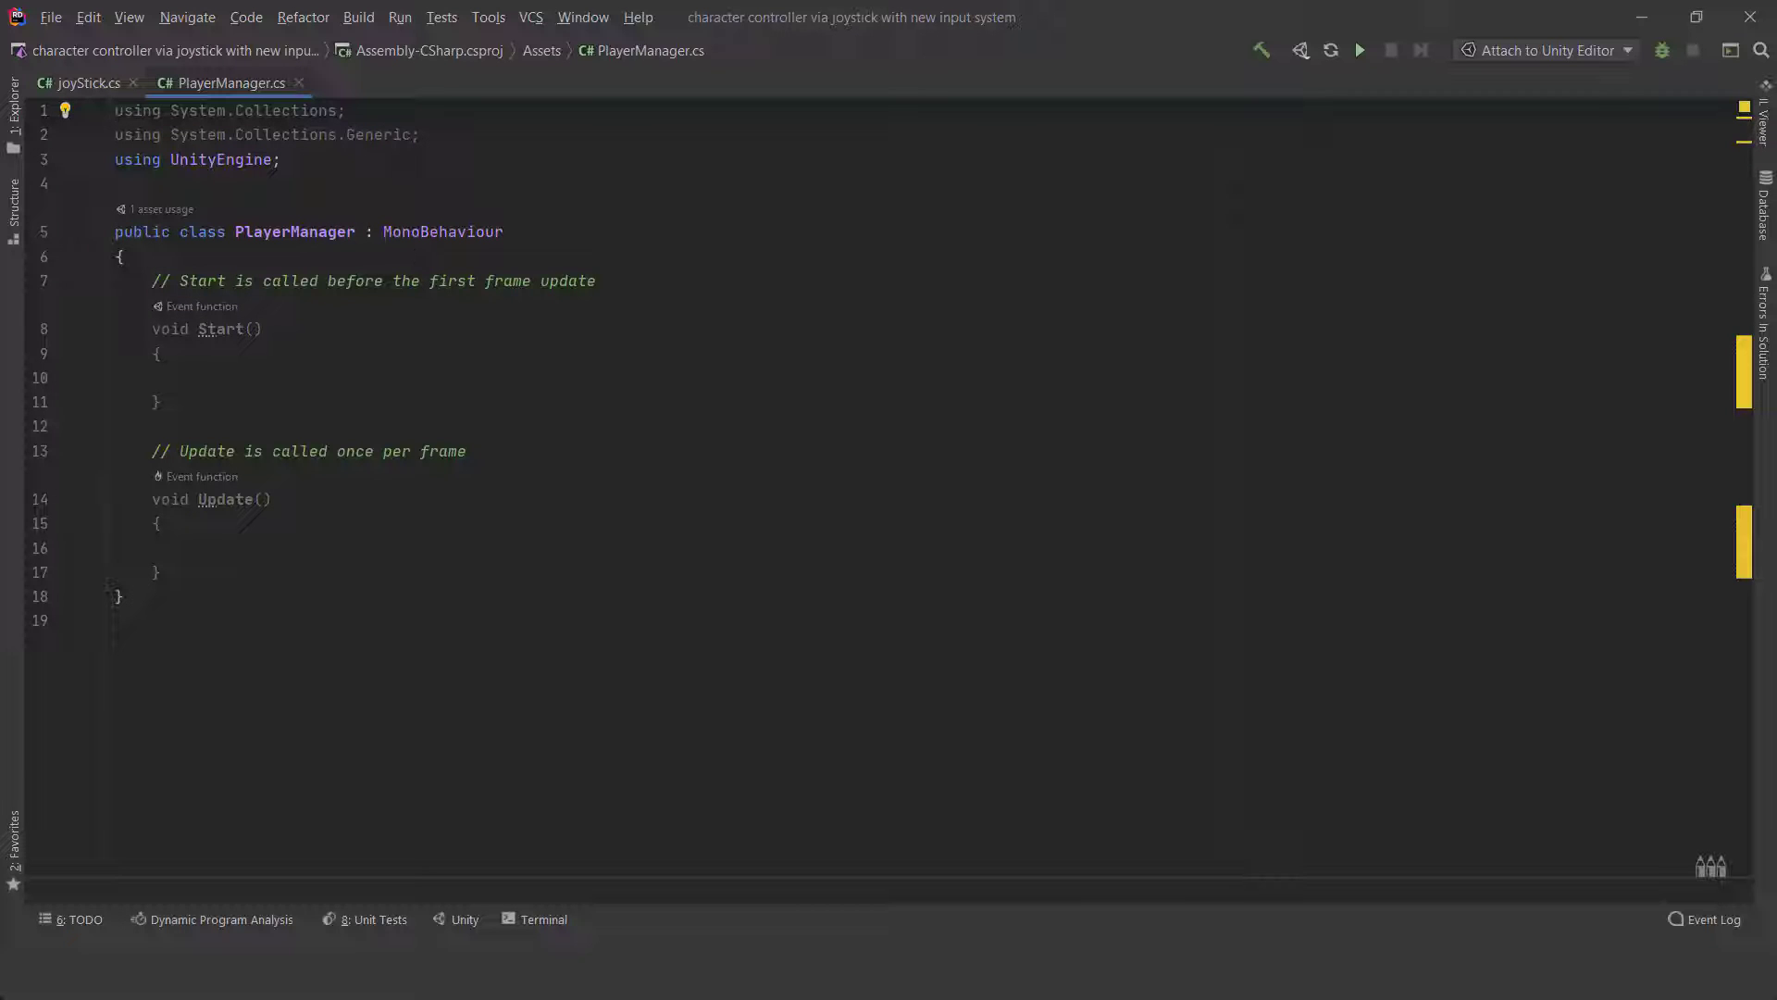
Delete the template comments above Start and Update in PlayerManager.cs.
drag(313, 281, 184, 281)
key(BackSpace)
drag(465, 451, 152, 451)
key(BackSpace)
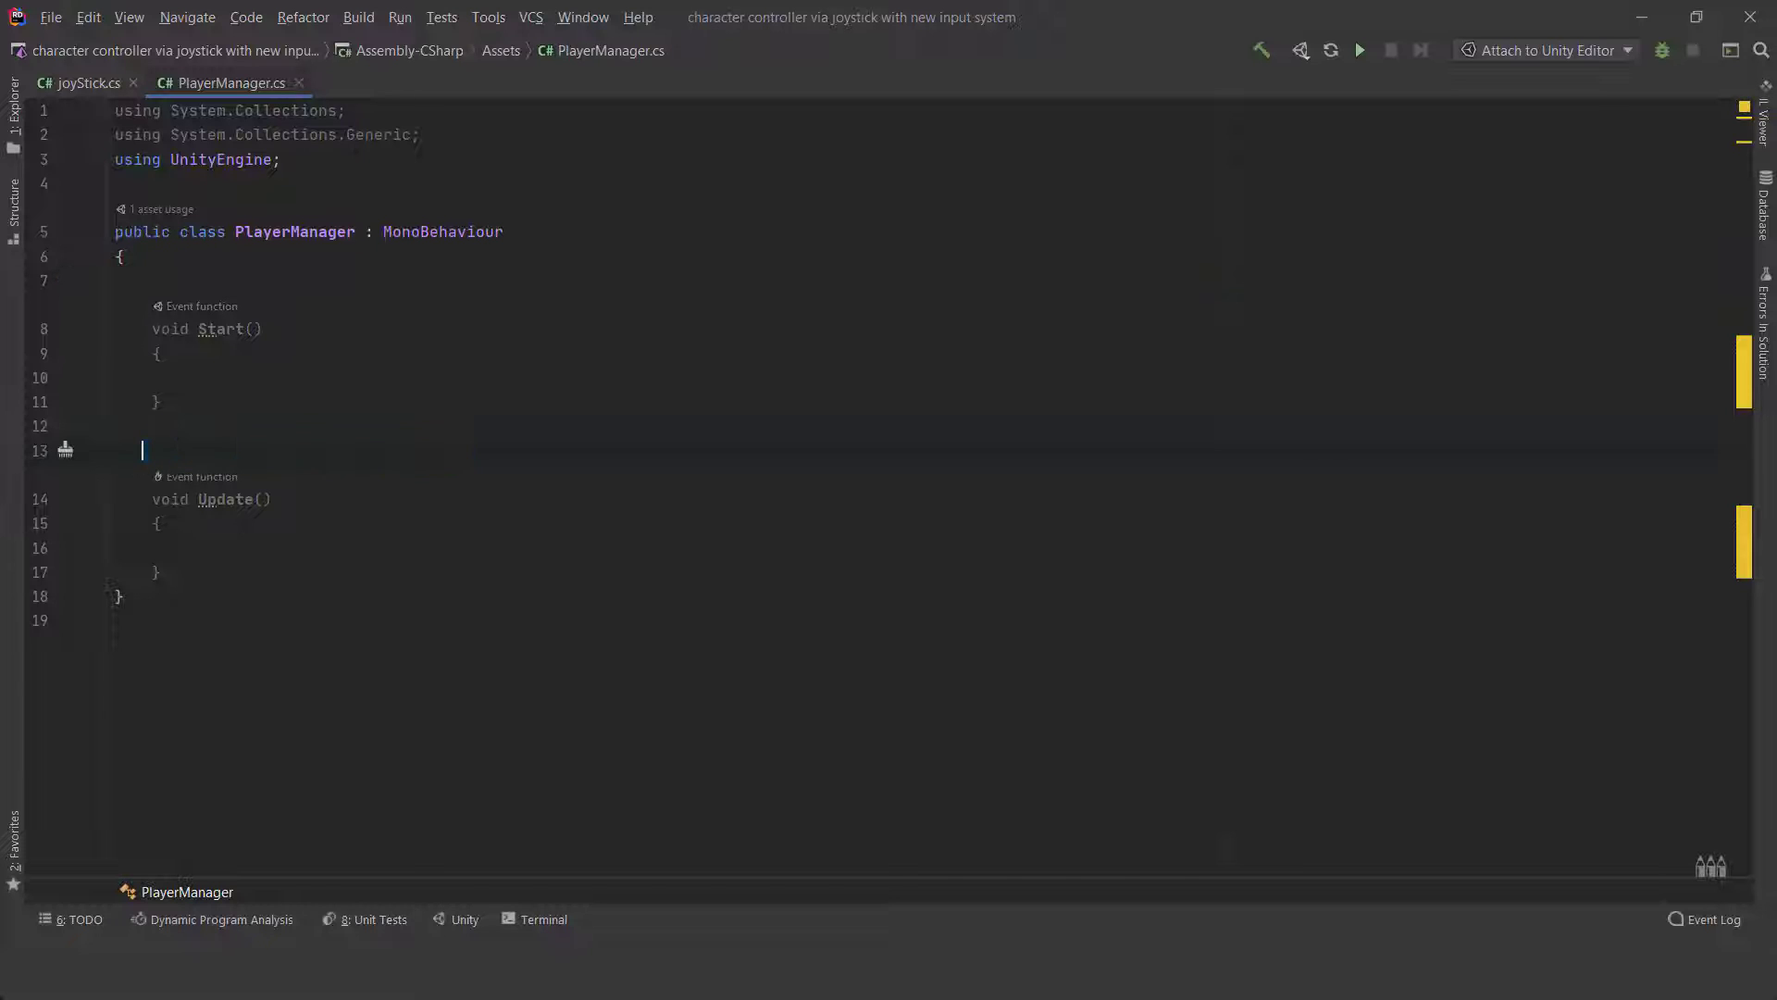
Paste the joystick, NavMeshAgent, finger, movement and Animator fields, then import the missing AI and EnhancedTouch namespaces.
click(176, 282)
key(Return)
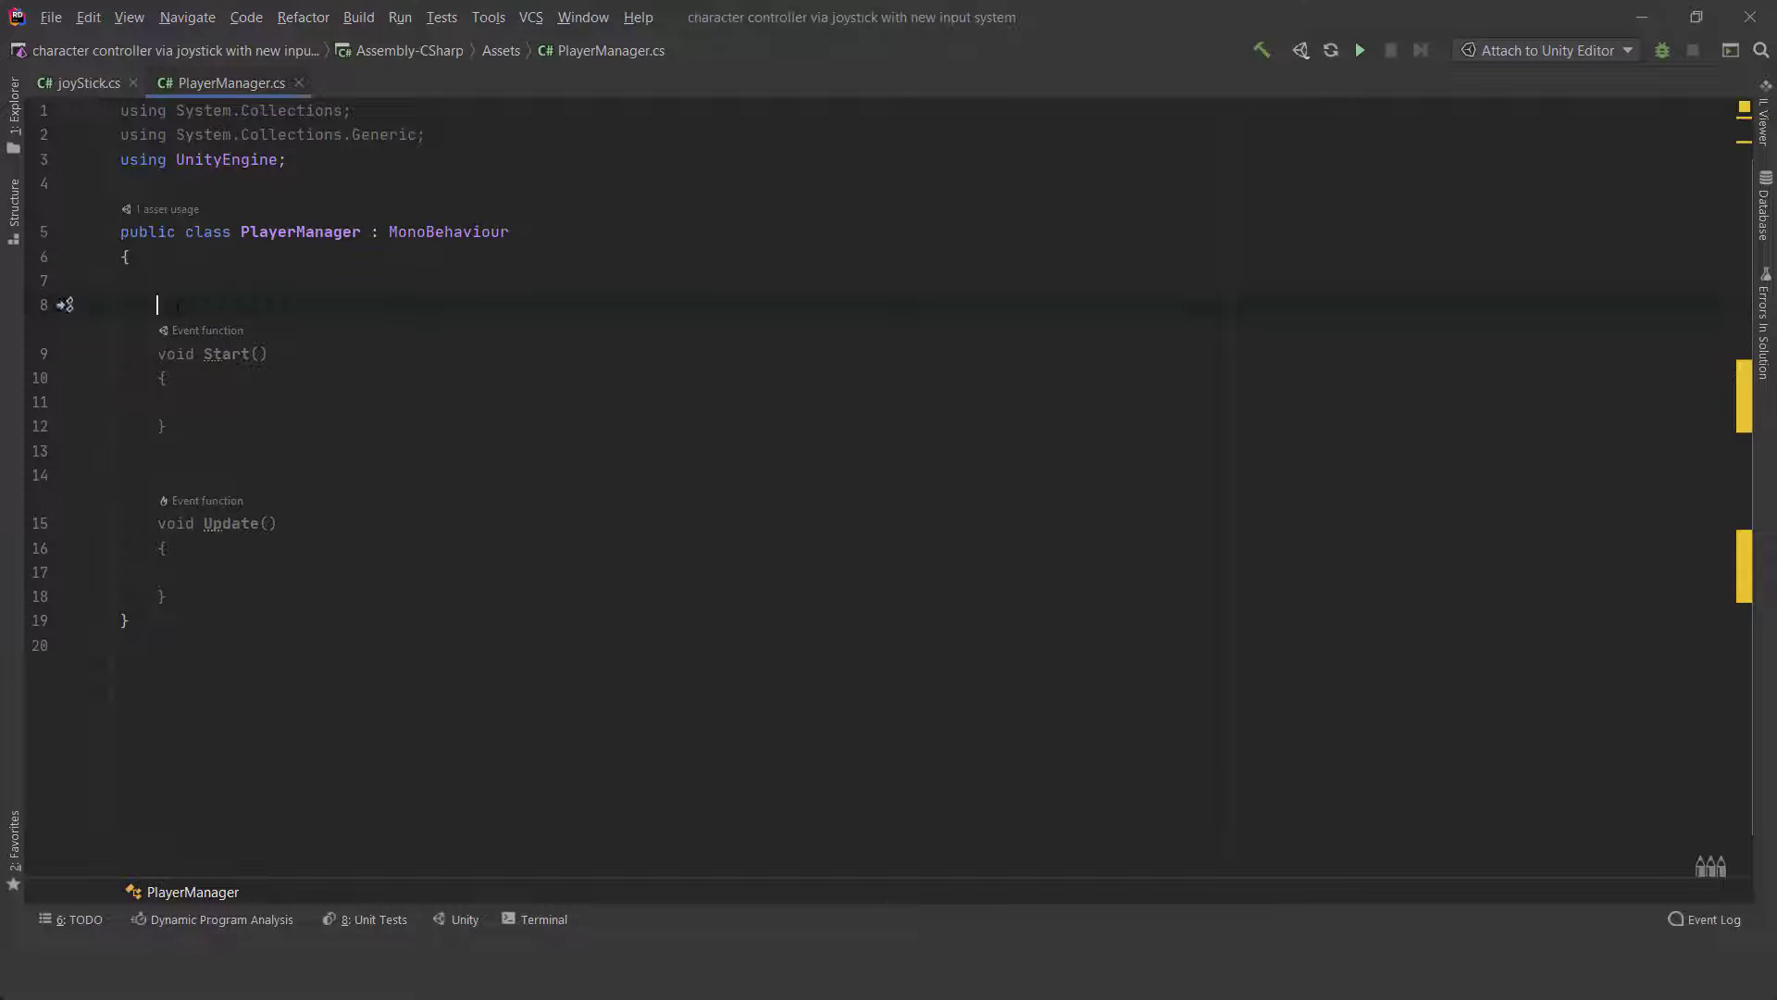
text([SerializeField] private Vector2 JoystickSize = new Vector2(200, 200);     public joyStick Joystick;     public NavMeshAgent playerNavMeshAgent;     private Finger MovementFinger;     public Vector2 MovementAmount;     public Animator playerAnimator;)
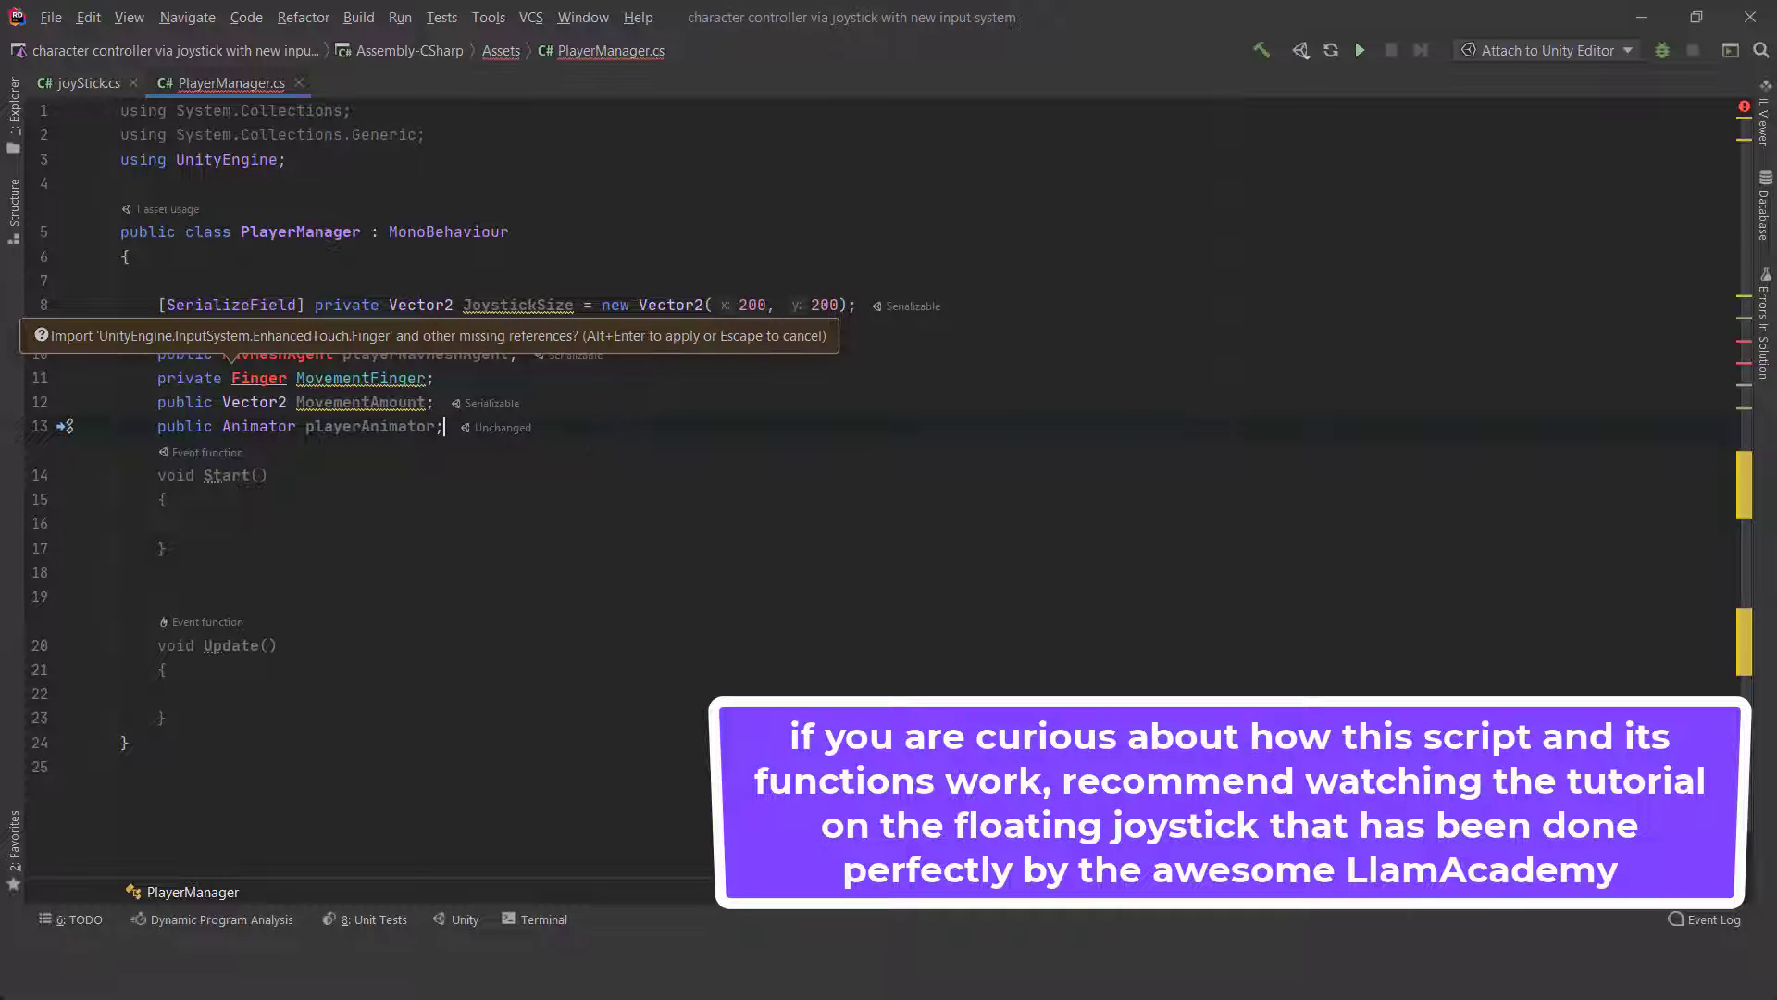
scroll(590, 449, down, 1)
click(259, 428)
click(268, 306)
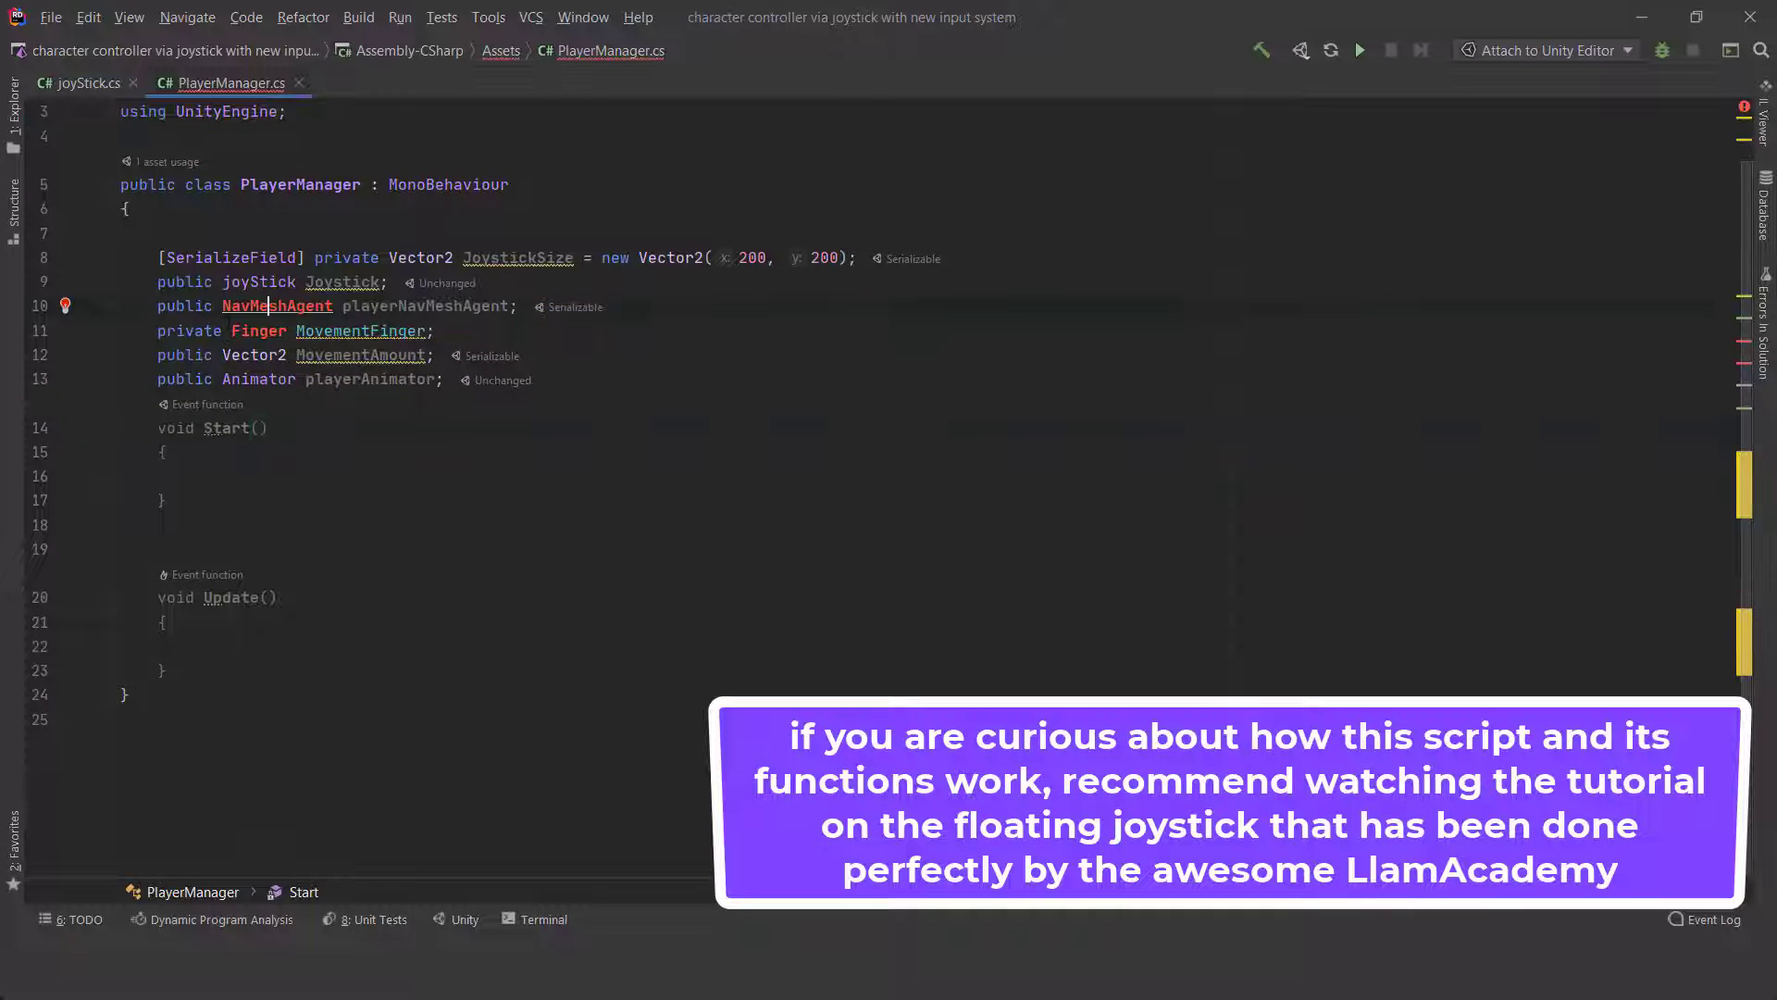
click(67, 305)
click(118, 333)
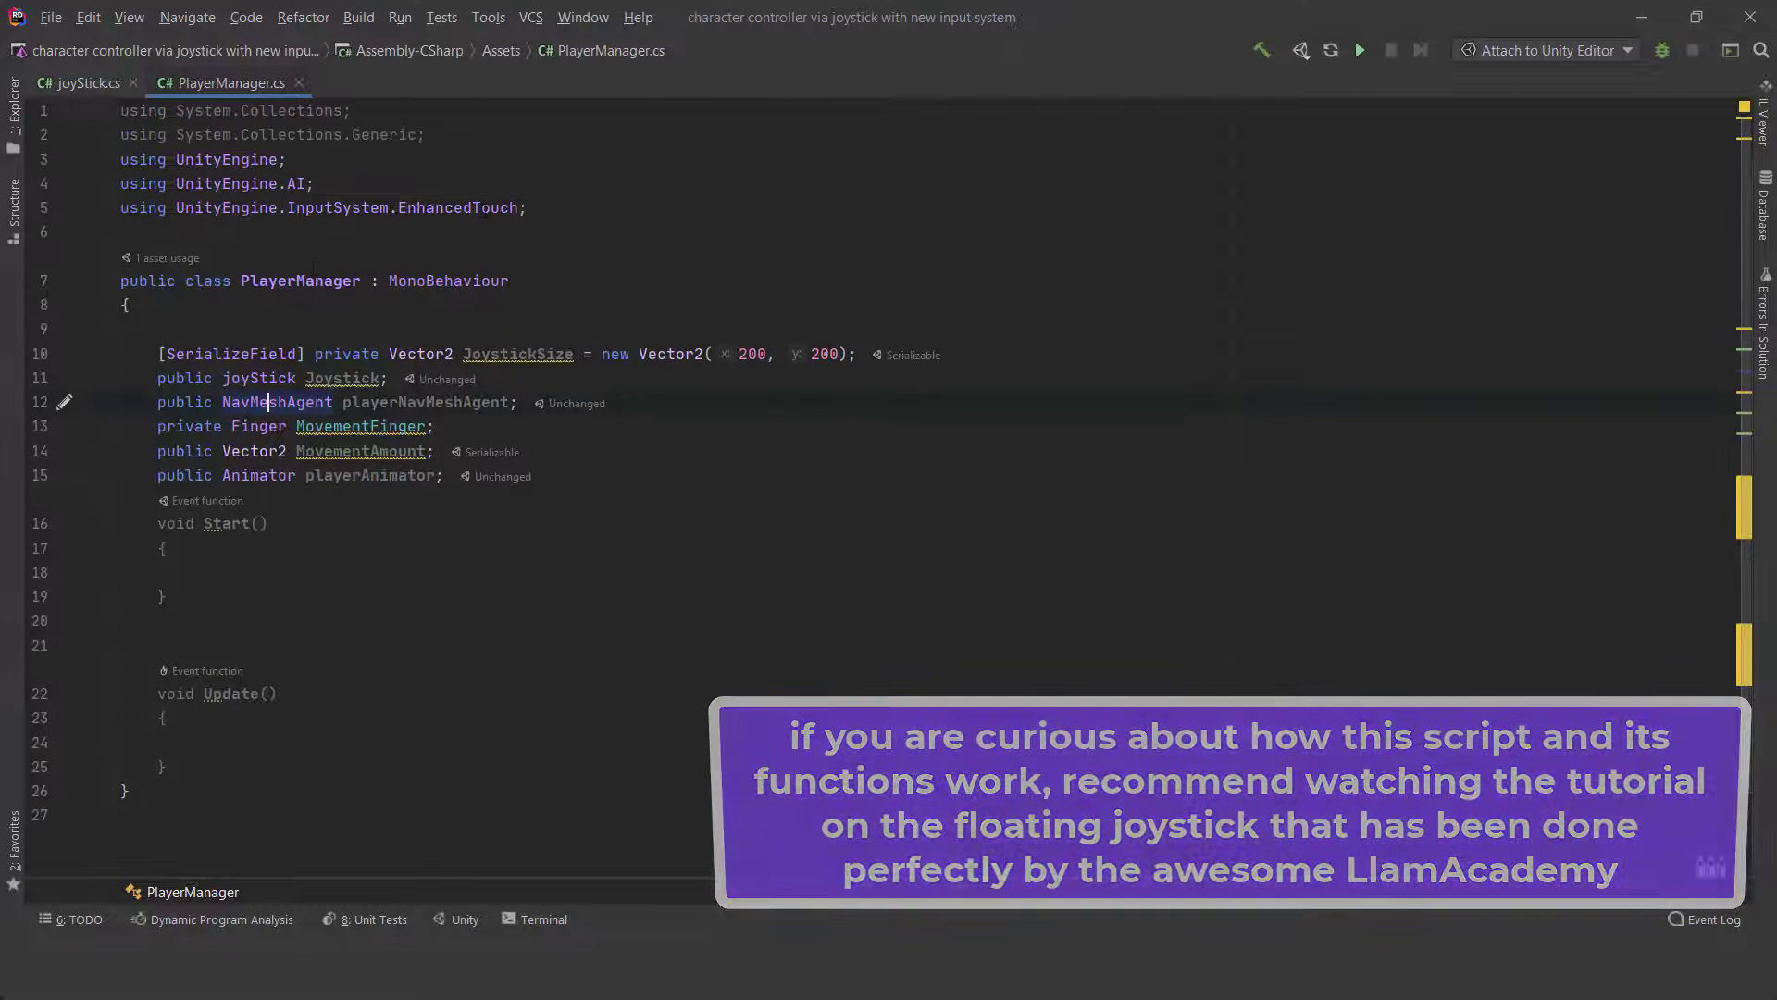
drag(533, 207, 102, 183)
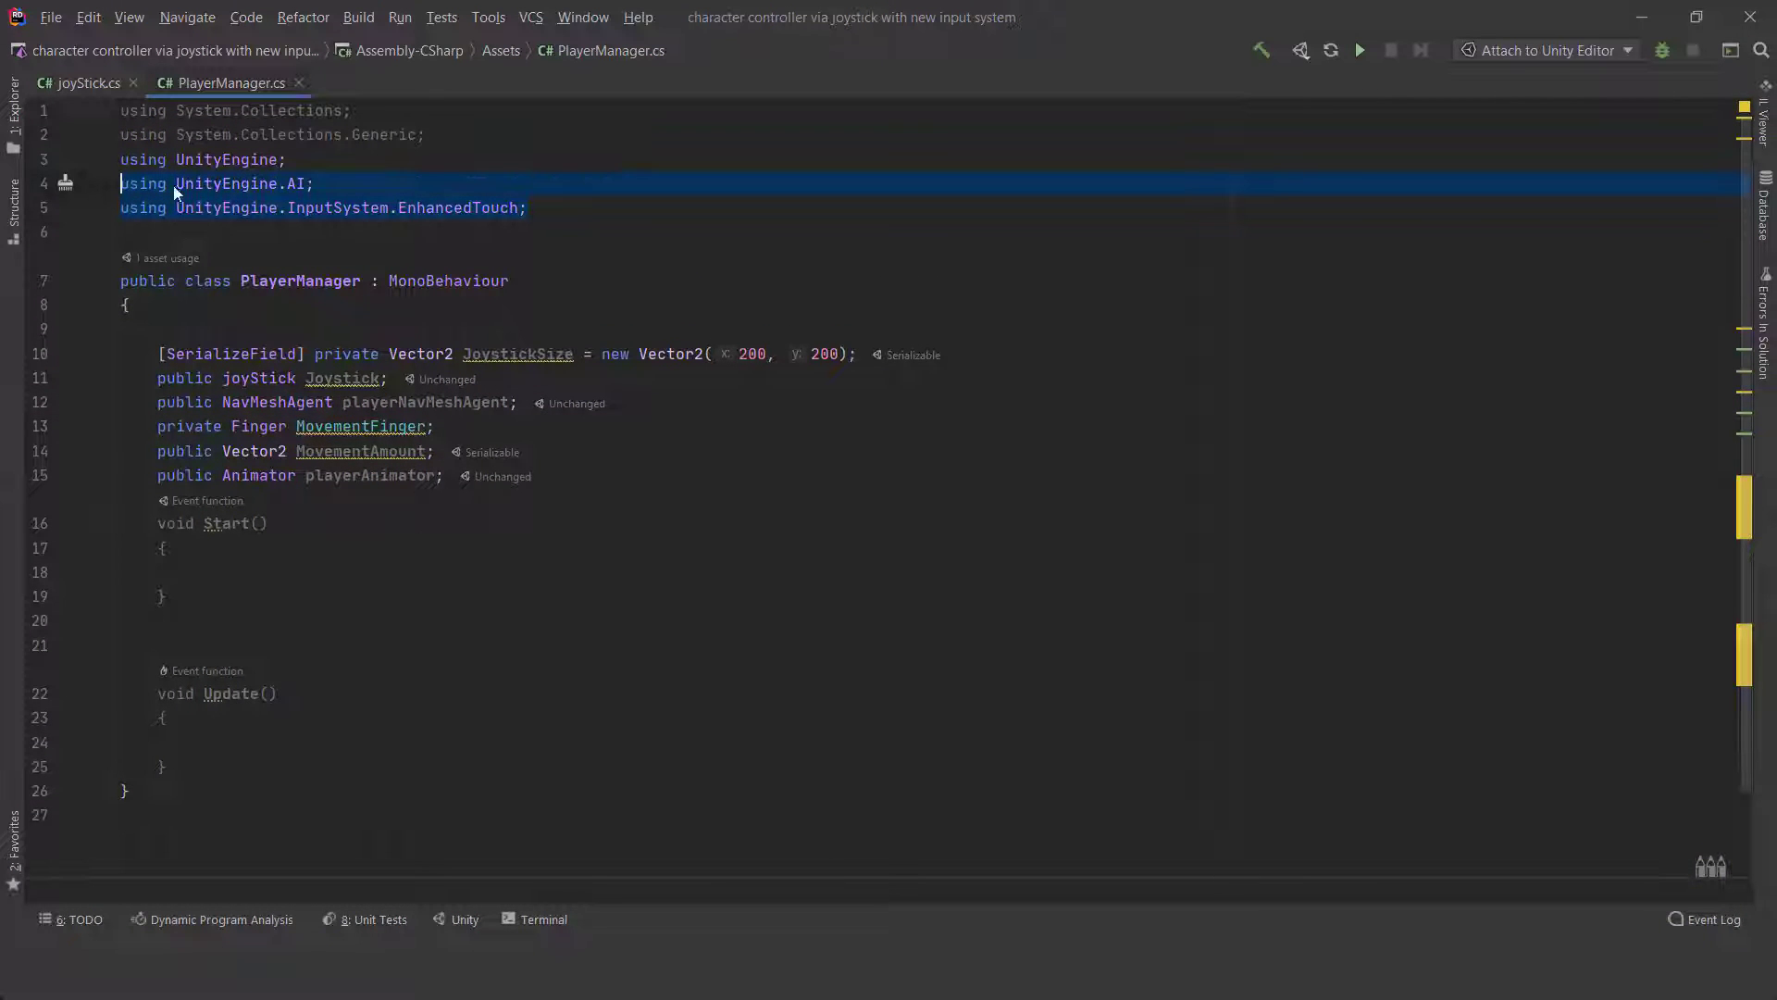
In Start, assign playerNavMeshAgent = GetComponent<NavMeshAgent>();.
click(357, 547)
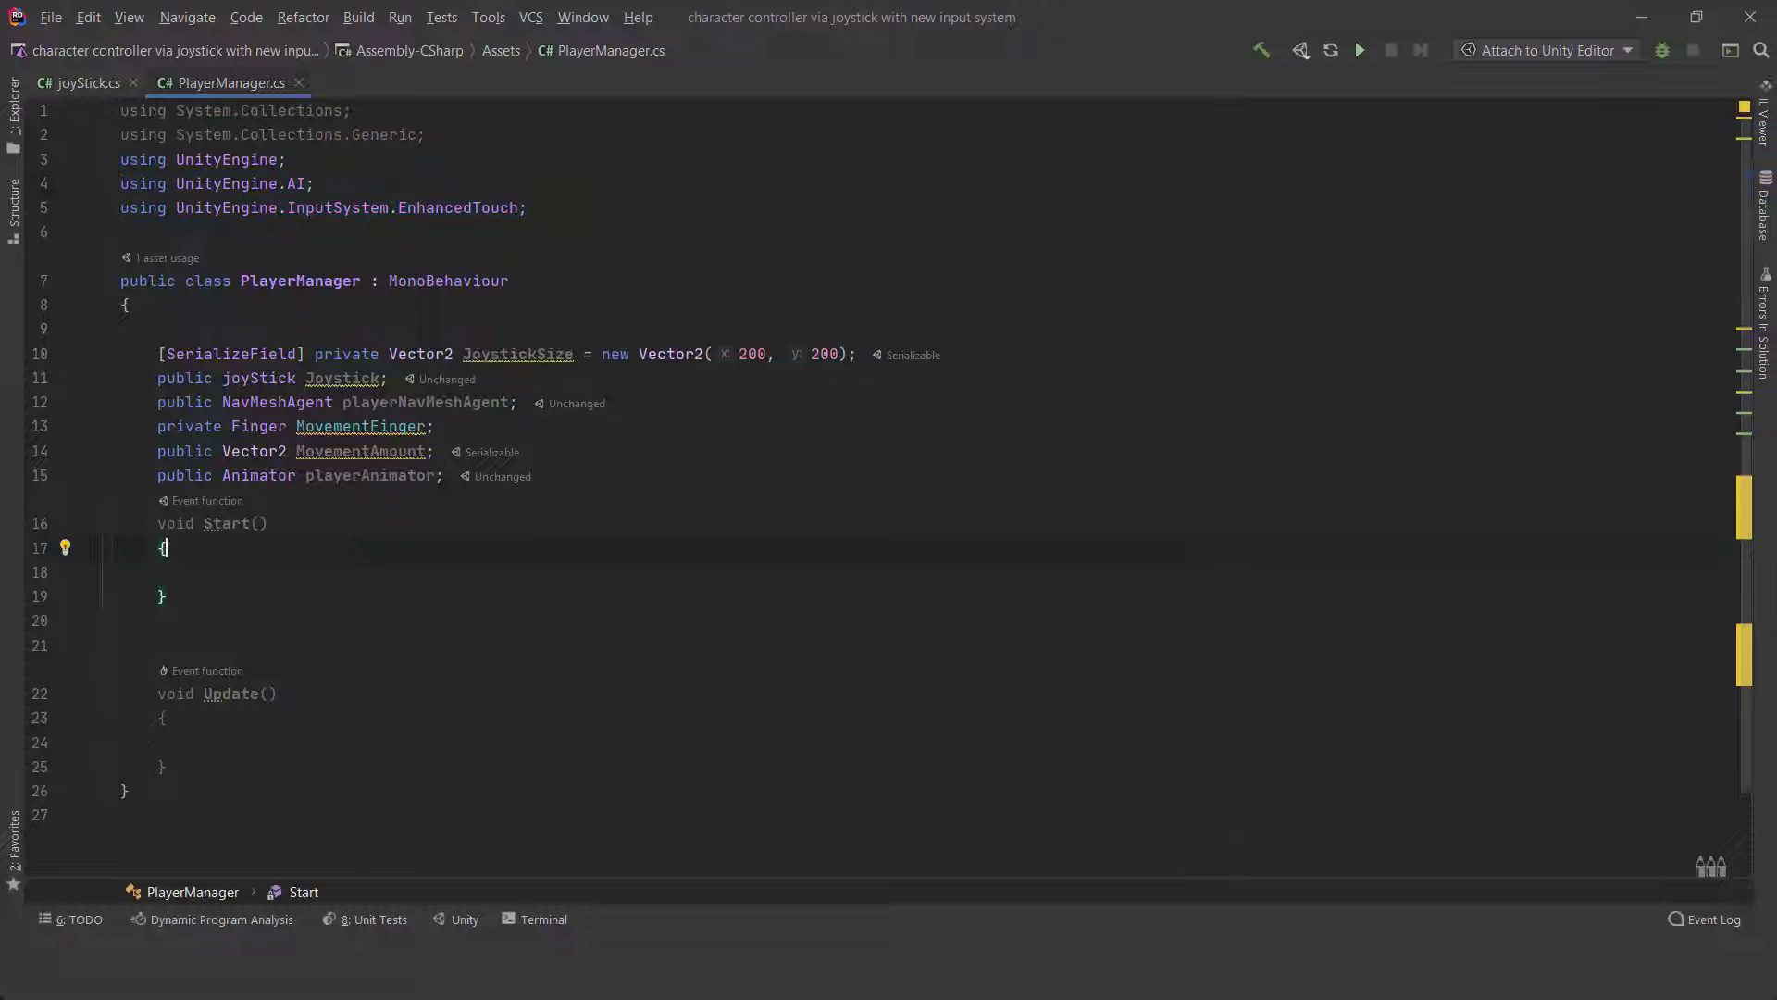
click(343, 425)
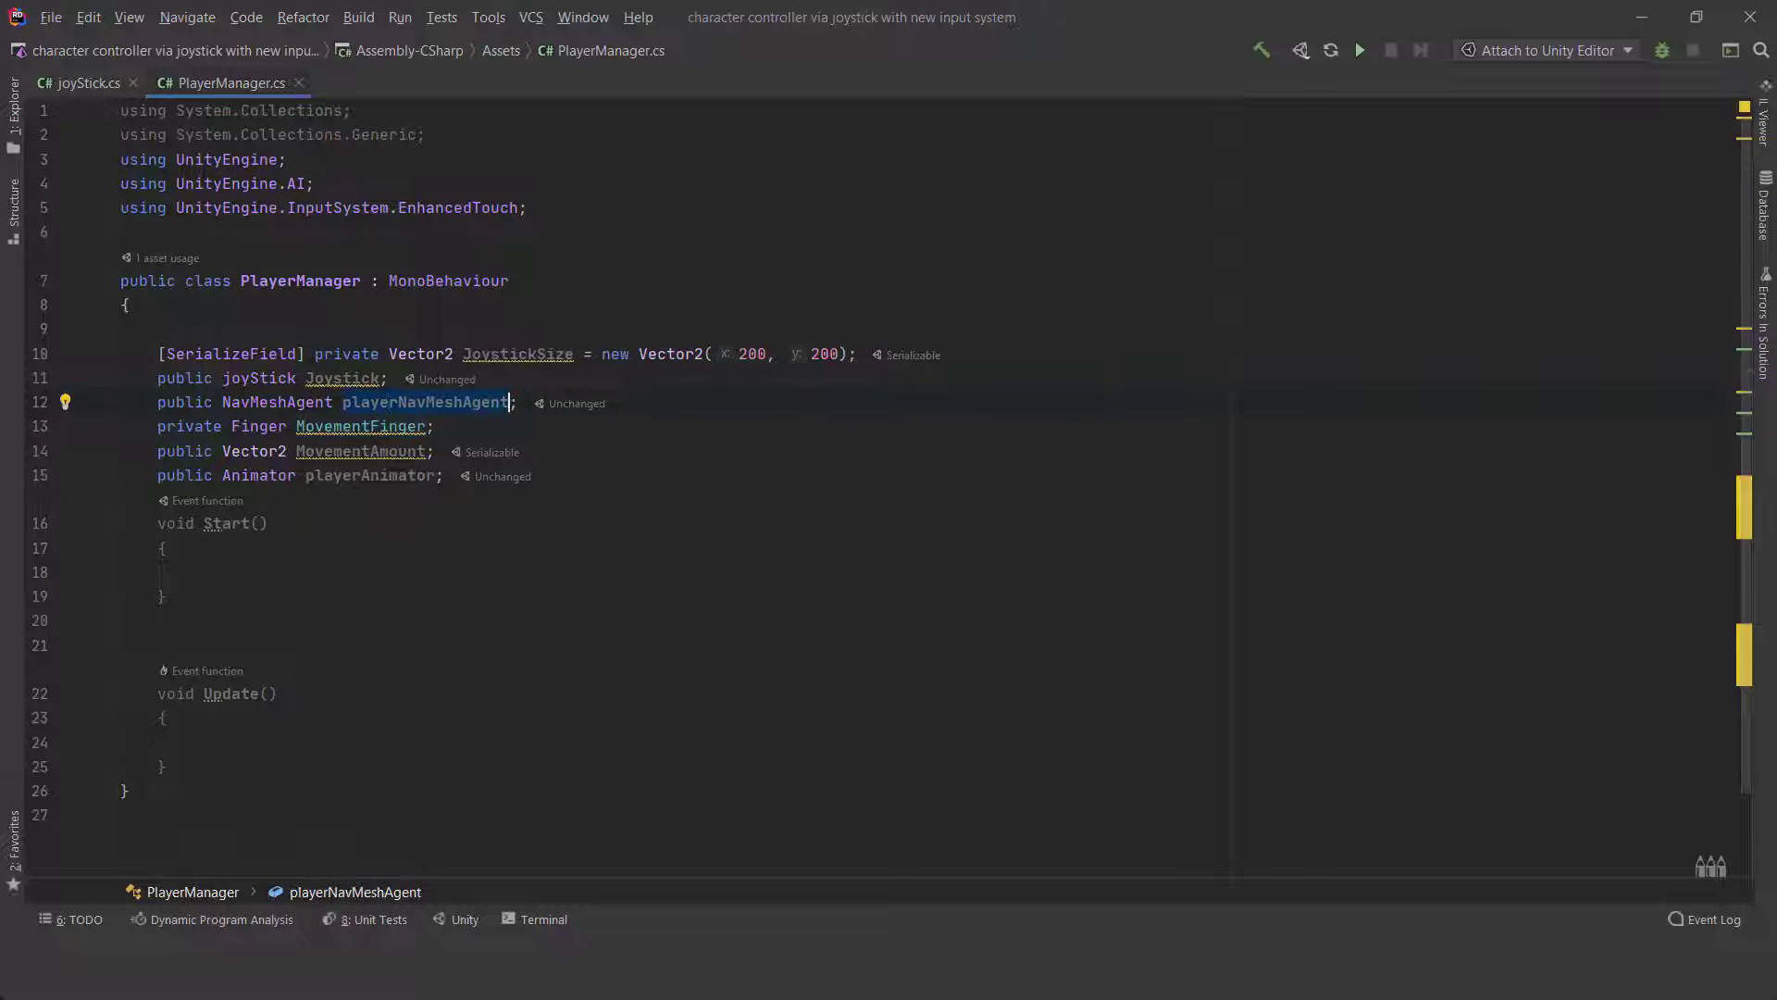
click(194, 572)
text(playerNavMeshAgent)
text(= getc)
key(Return)
text(na)
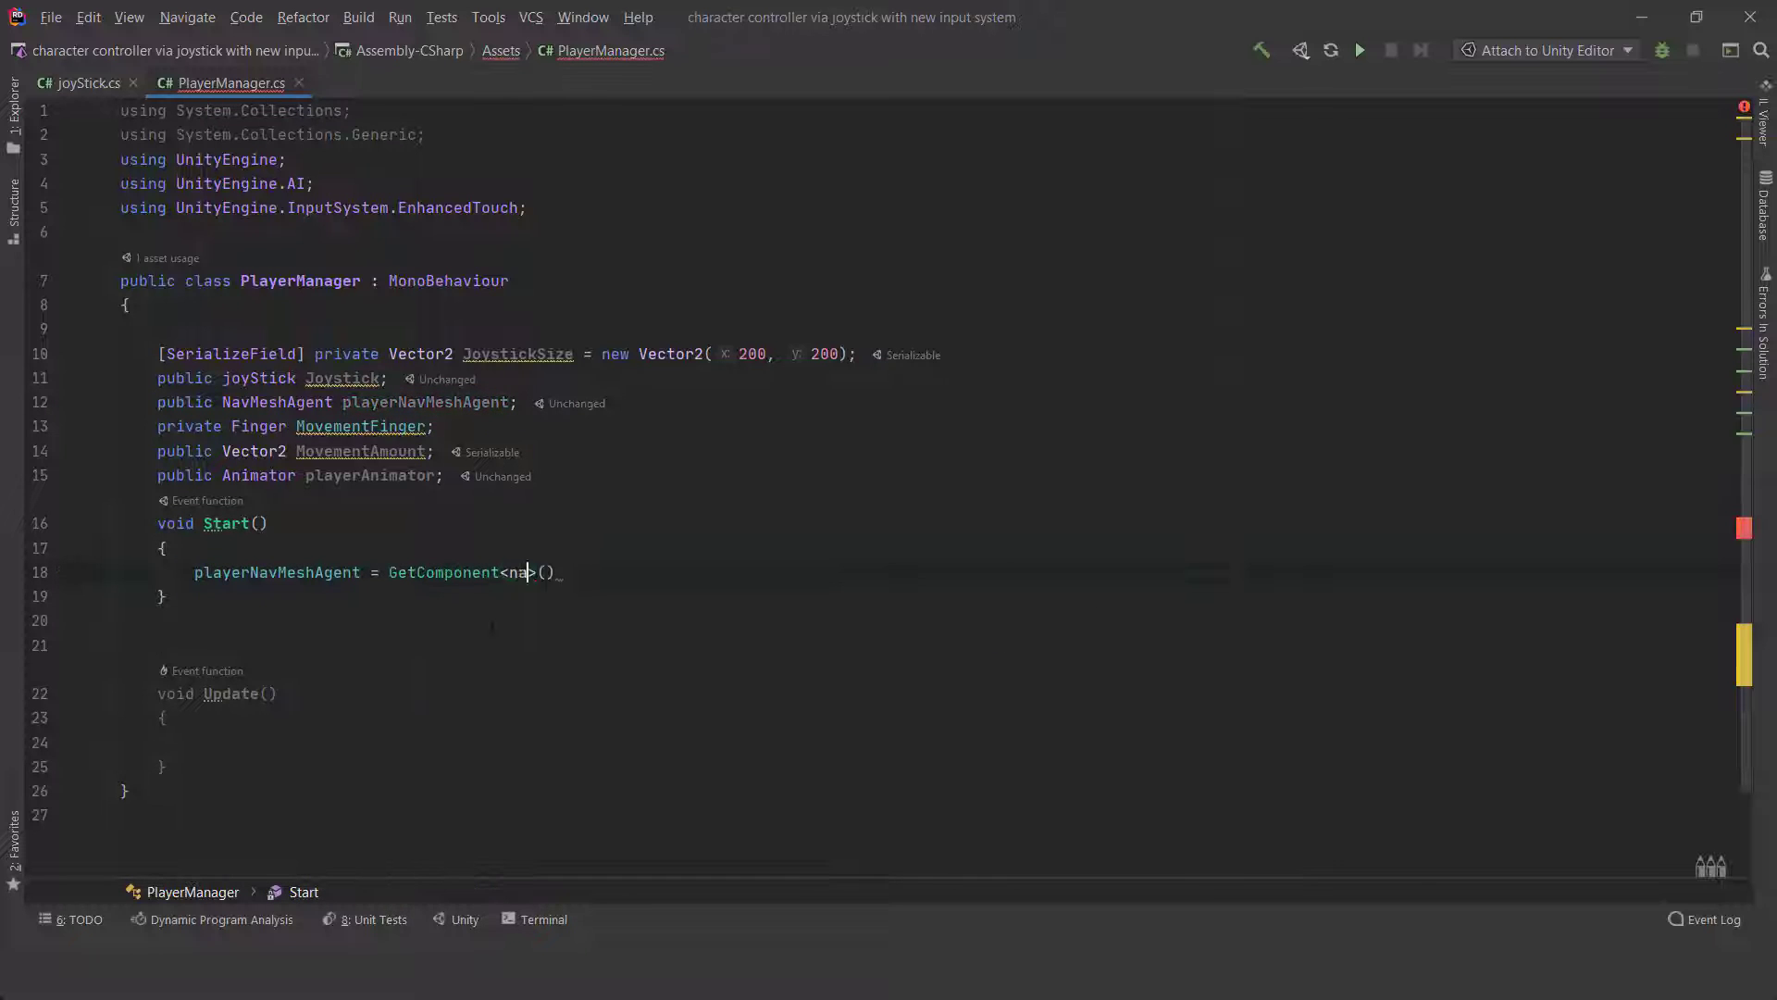
key(Return)
text(;)
key(Return)
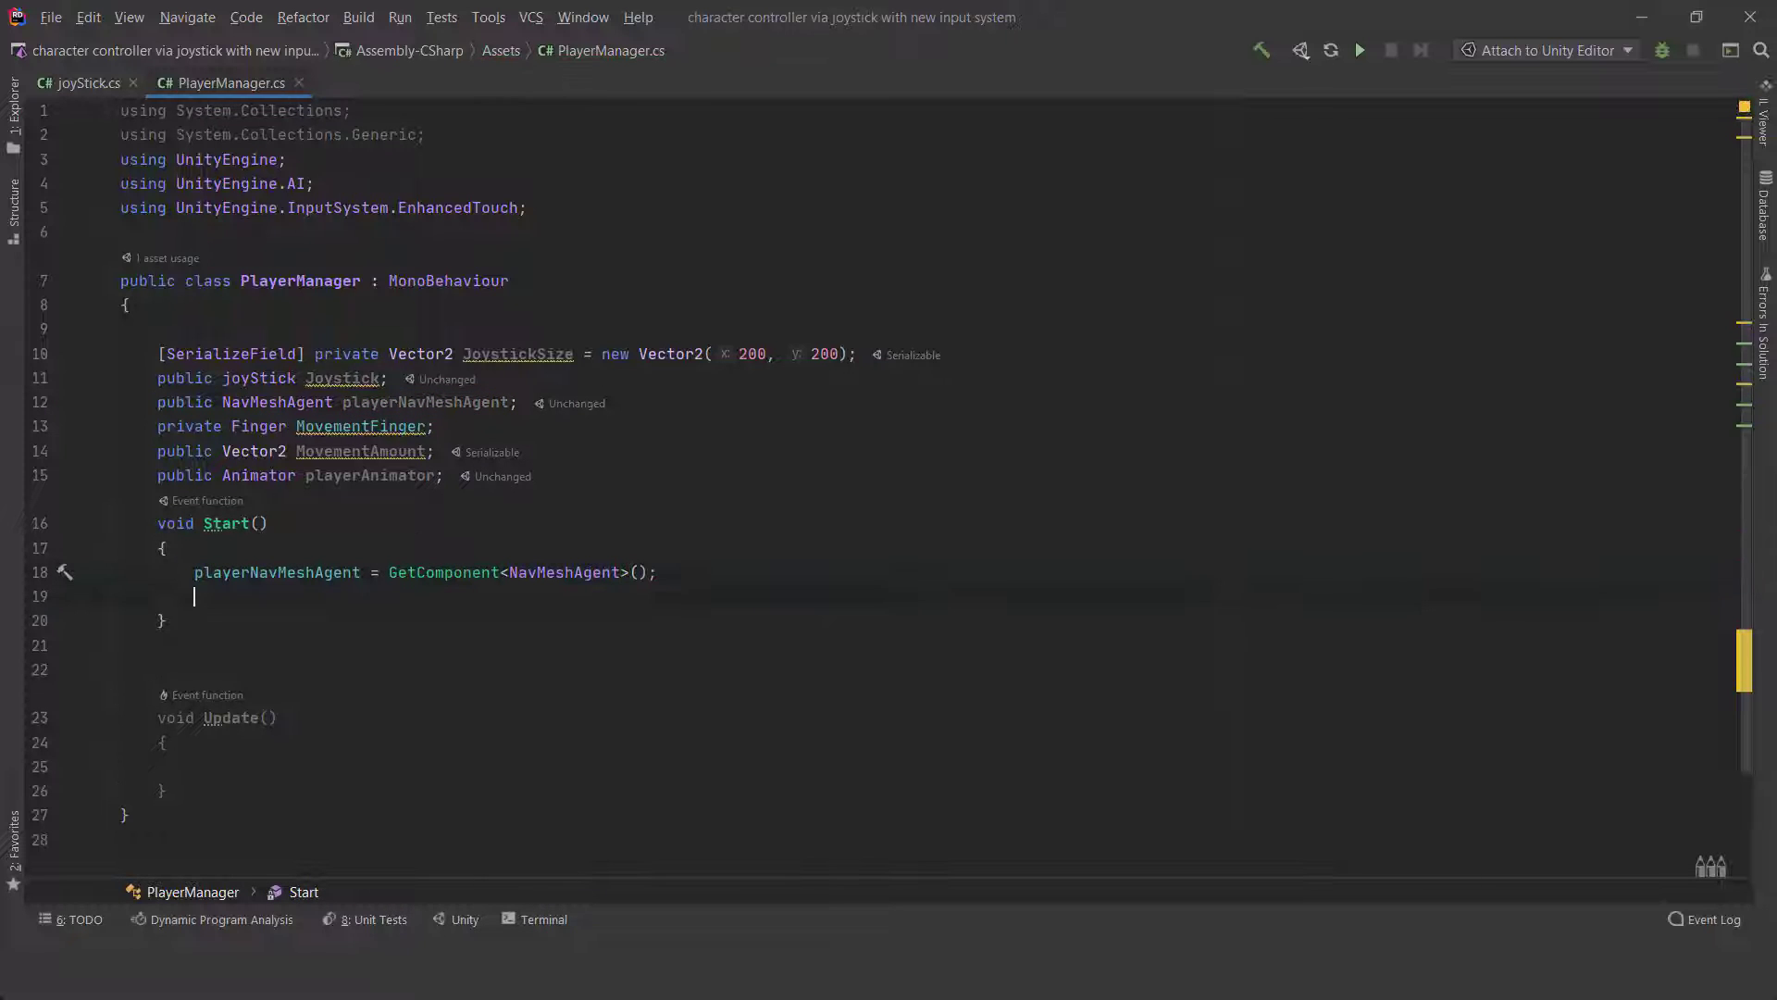
click(510, 402)
click(687, 582)
key(Return)
key(BackSpace)
Below it, assign playerAnimator = GetComponent<Animator>(); in Start.
double_click(367, 475)
key(ctrl+c)
click(659, 572)
key(Return)
key(ctrl+v)
text(= )
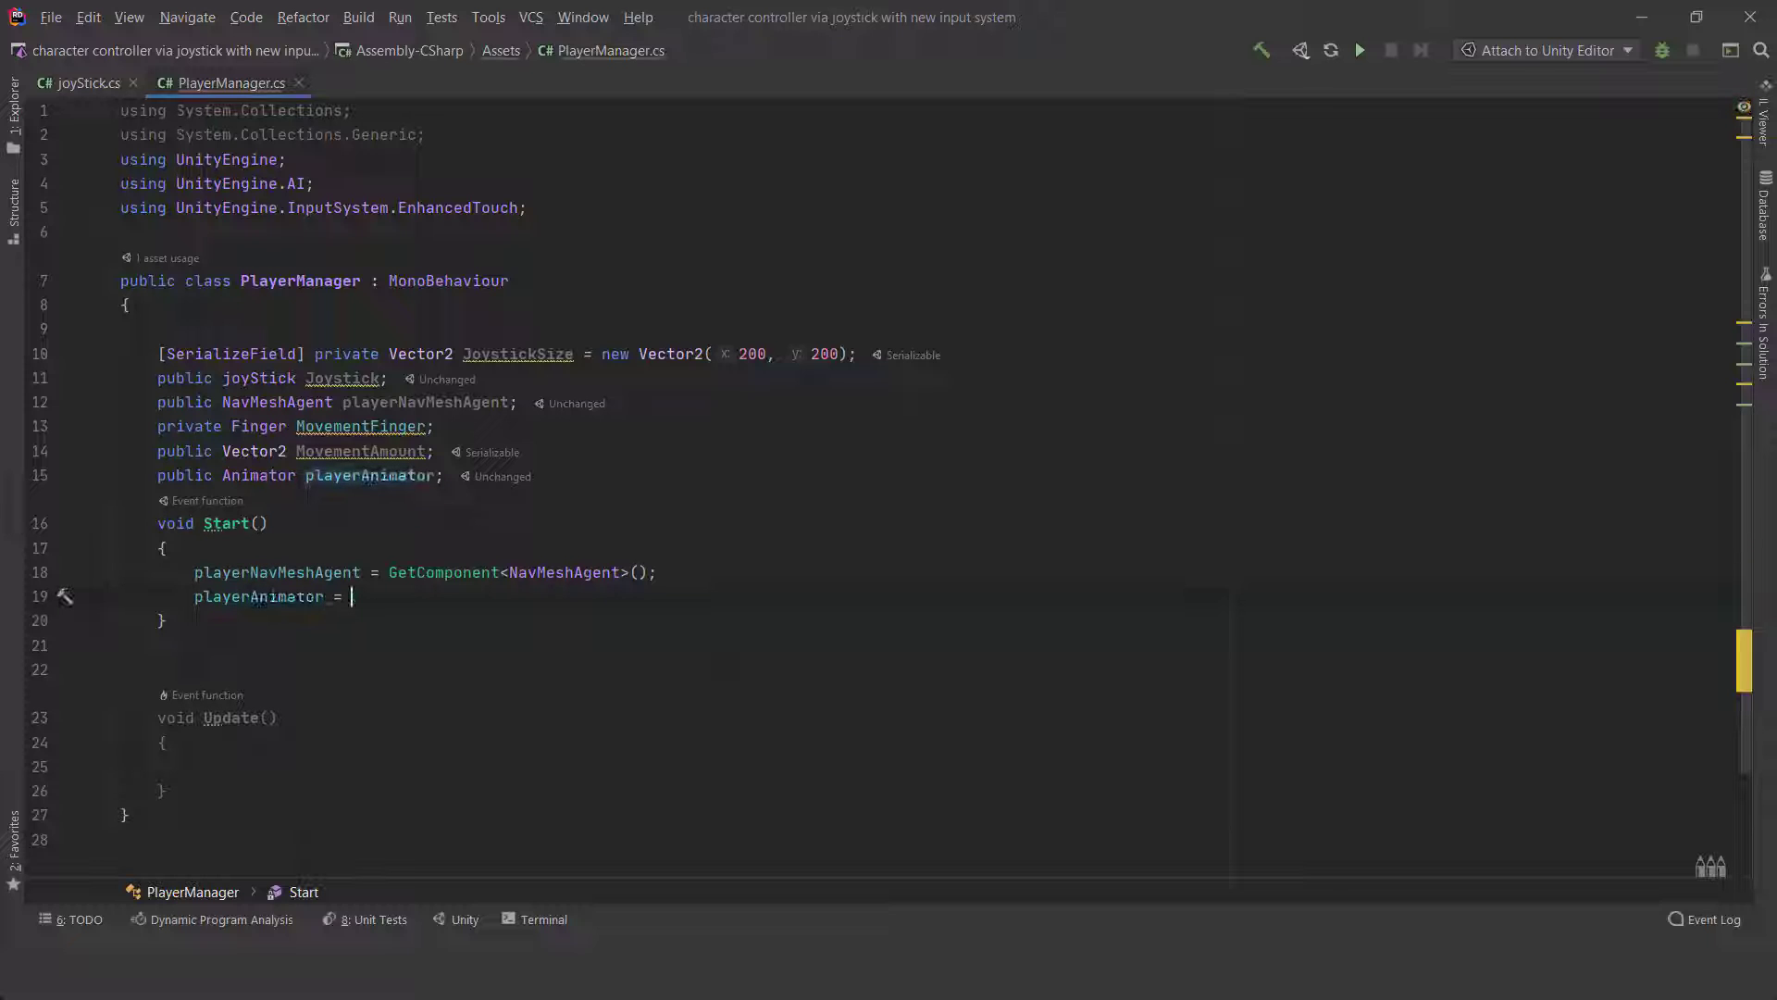
text(getc)
key(Return)
text(anim>()
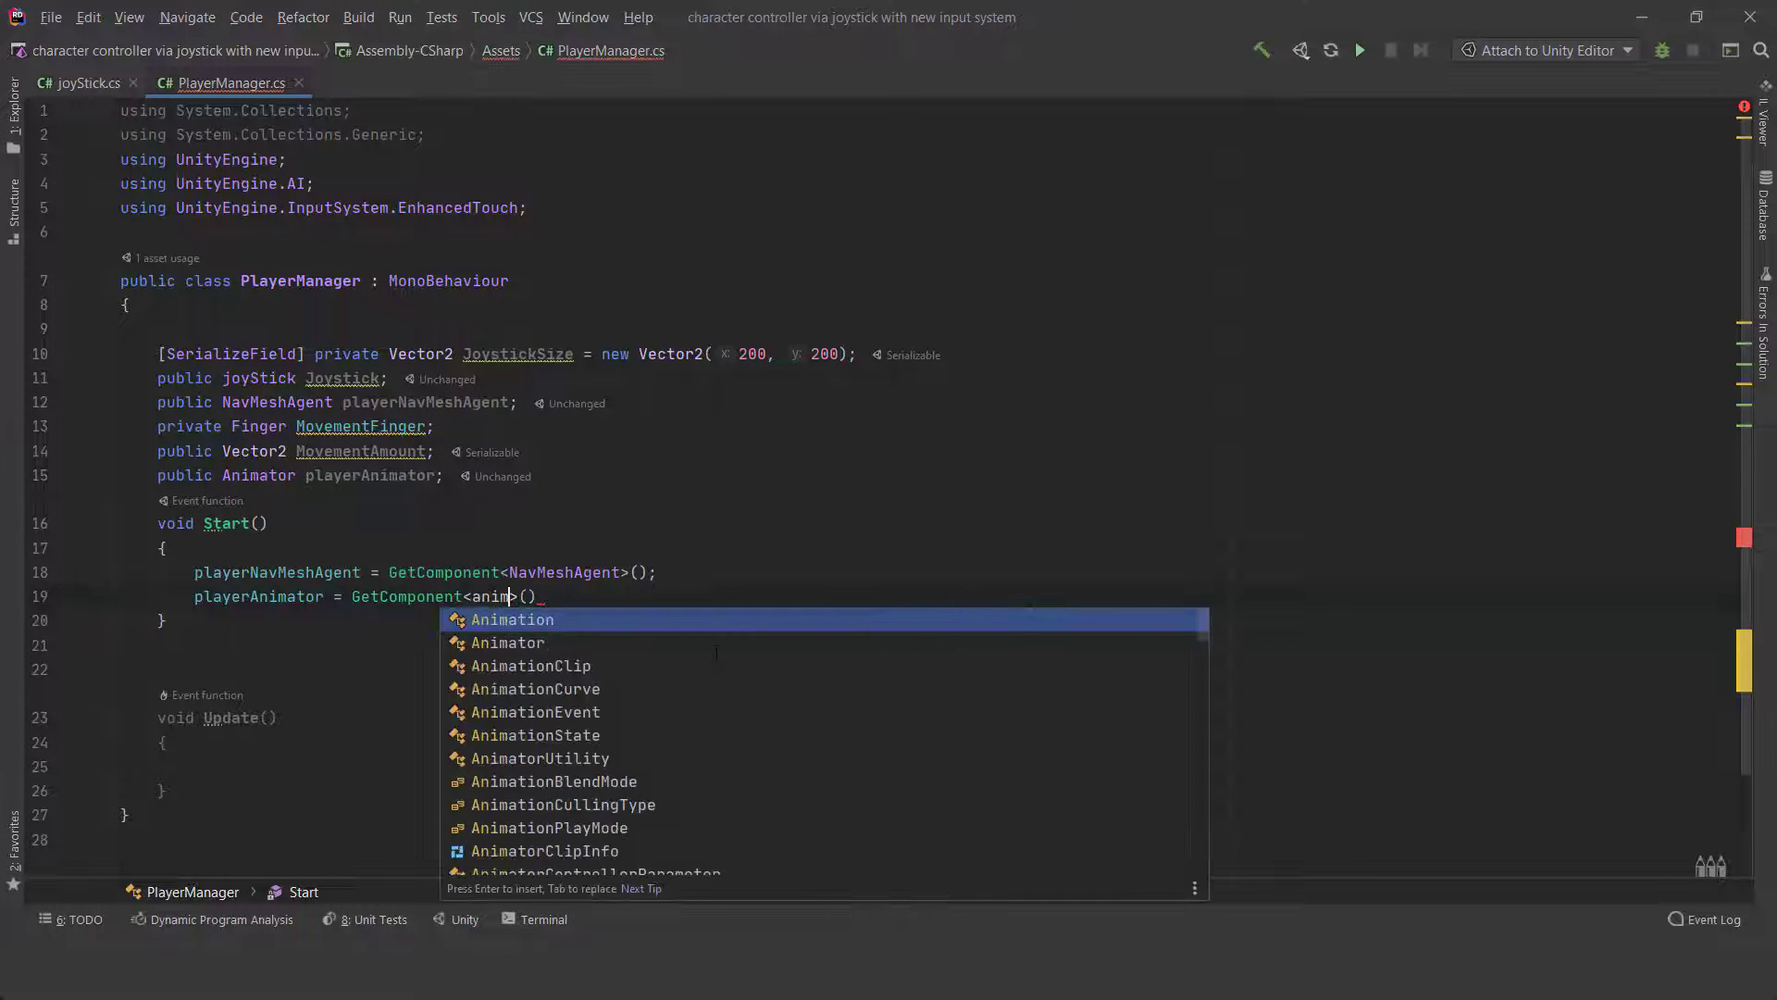
key(Down)
key(Return)
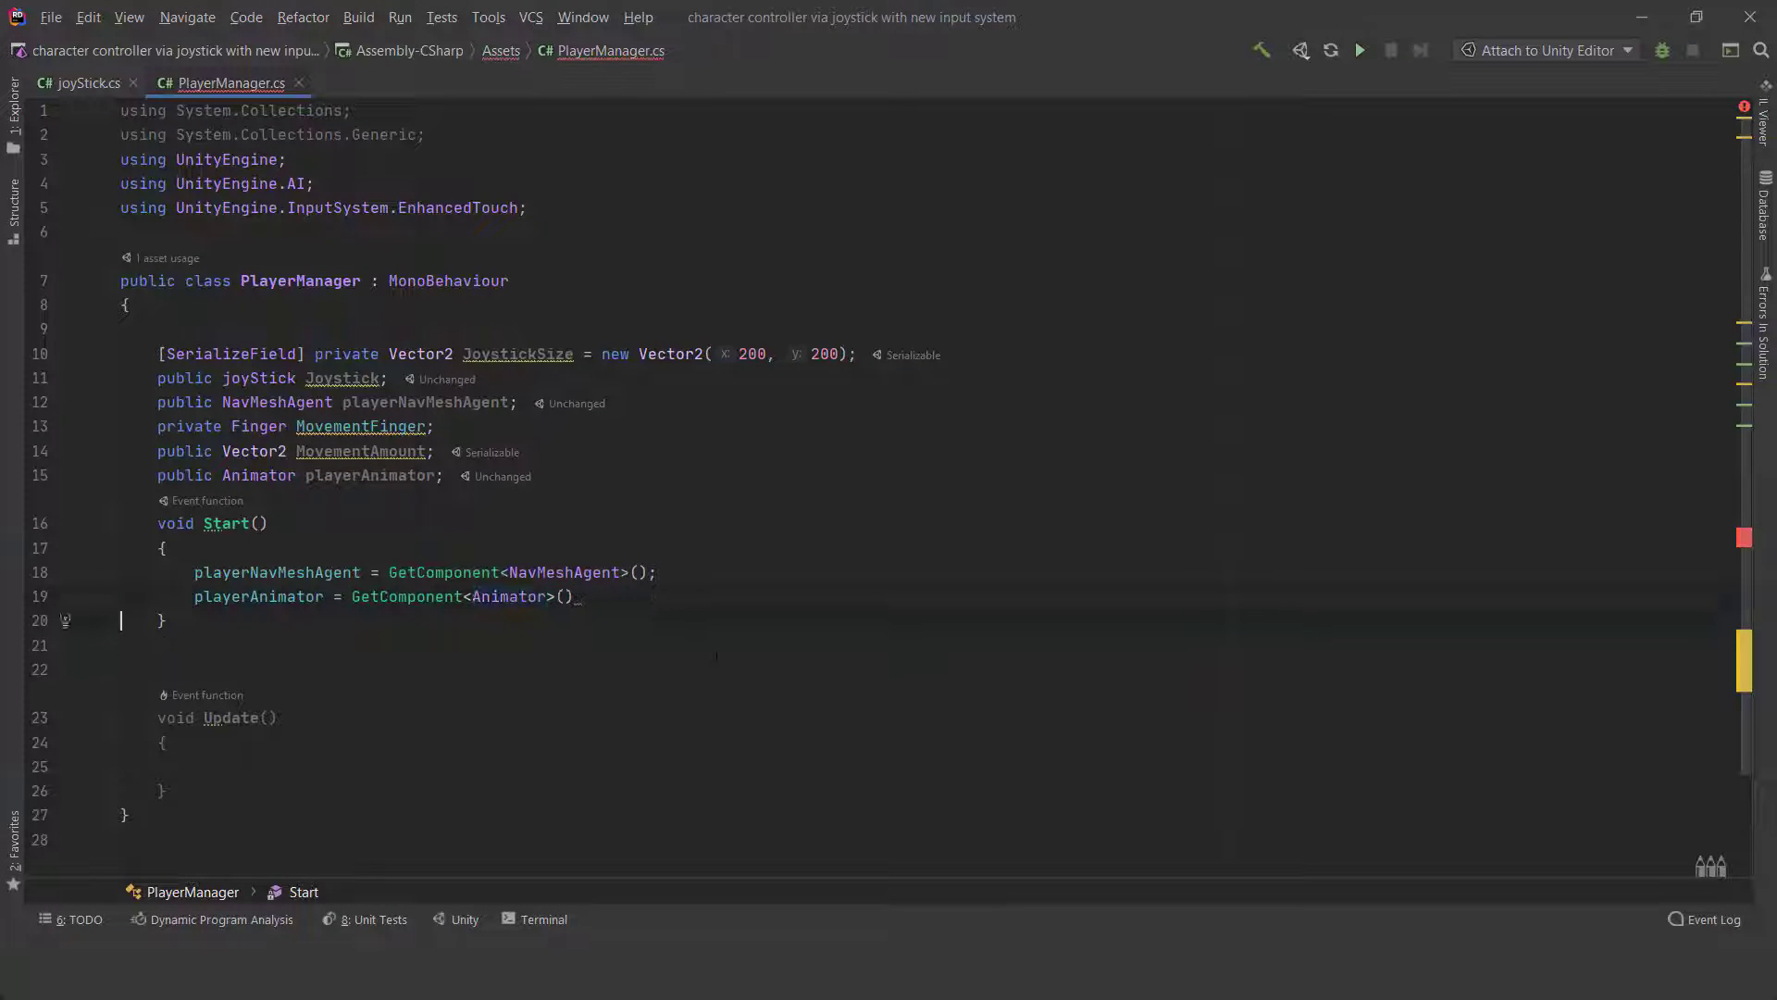
text(;)
scroll(717, 653, down, 1)
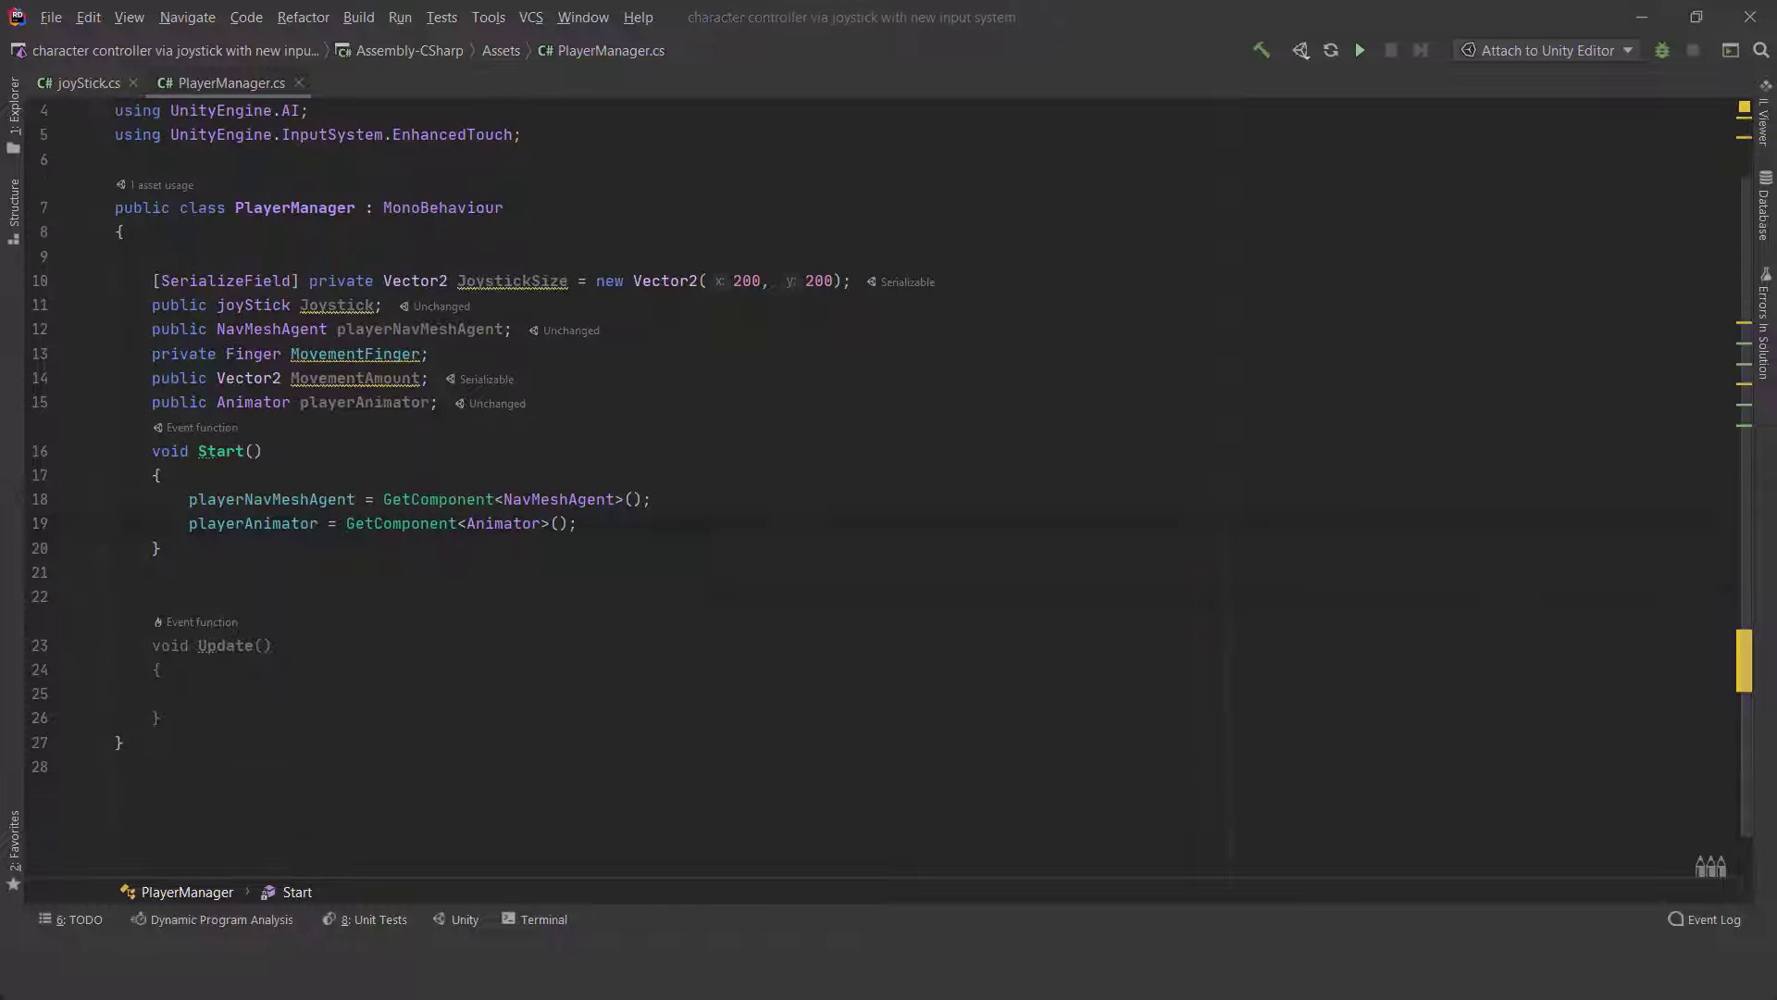
scroll(302, 609, down, 1)
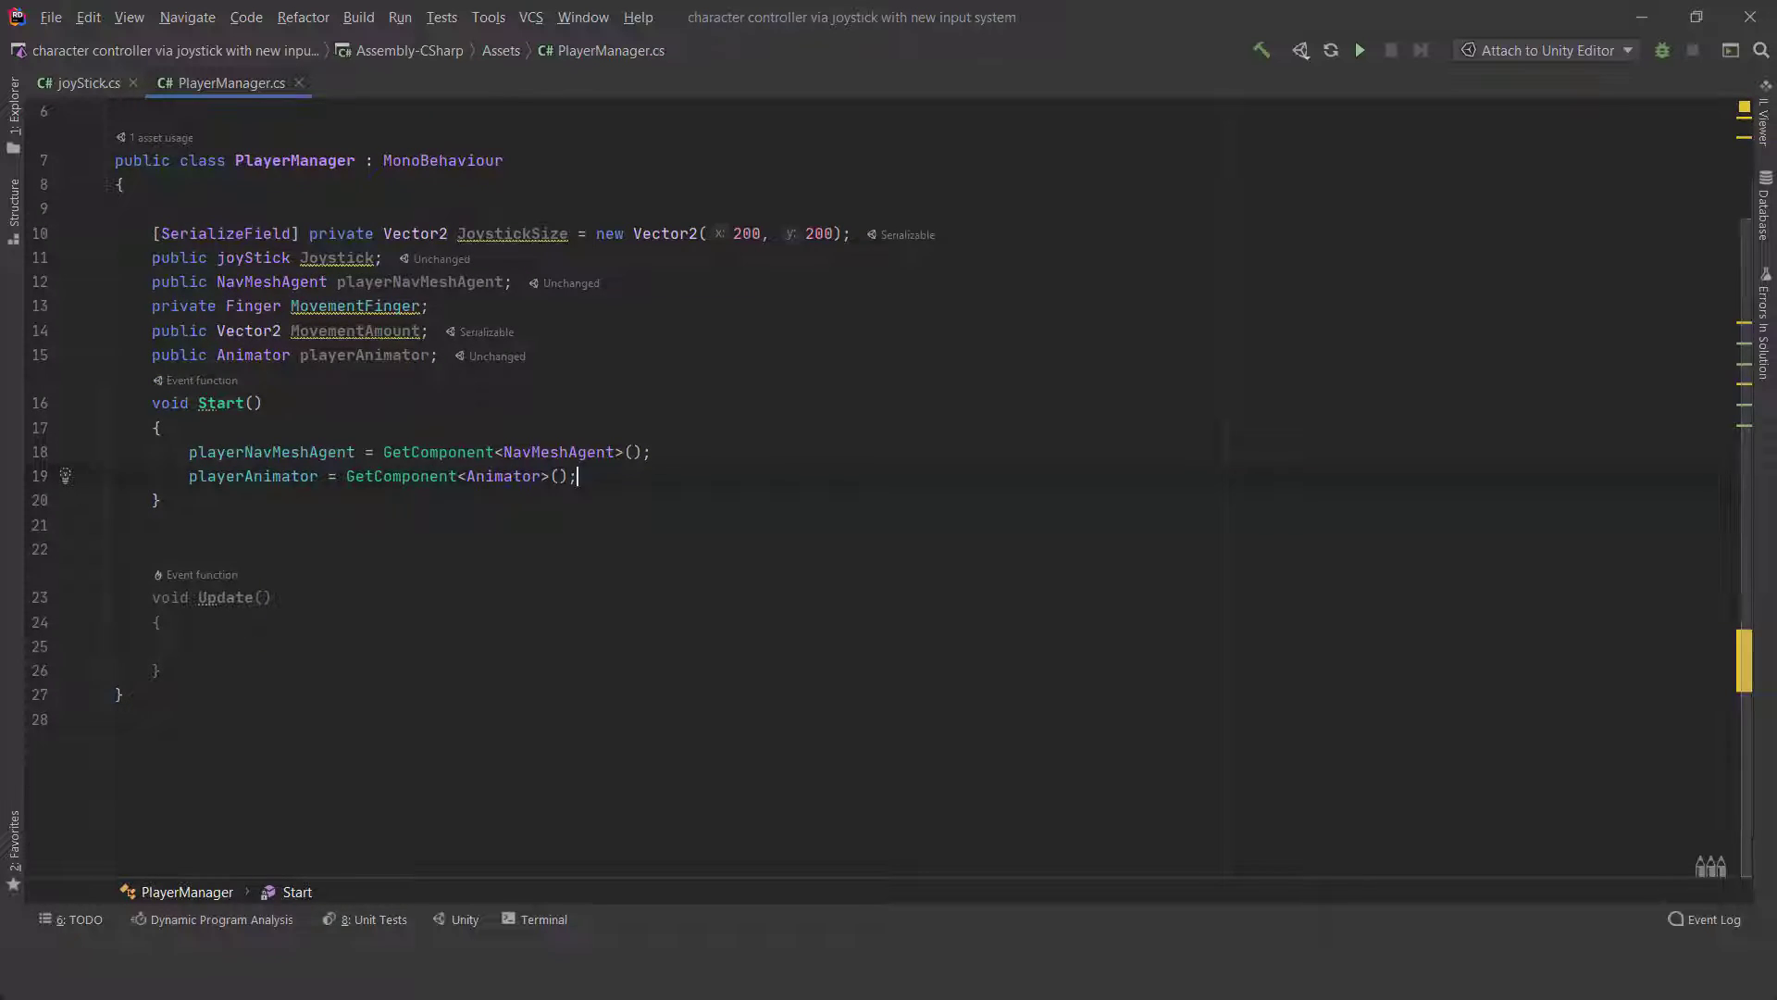
click(161, 500)
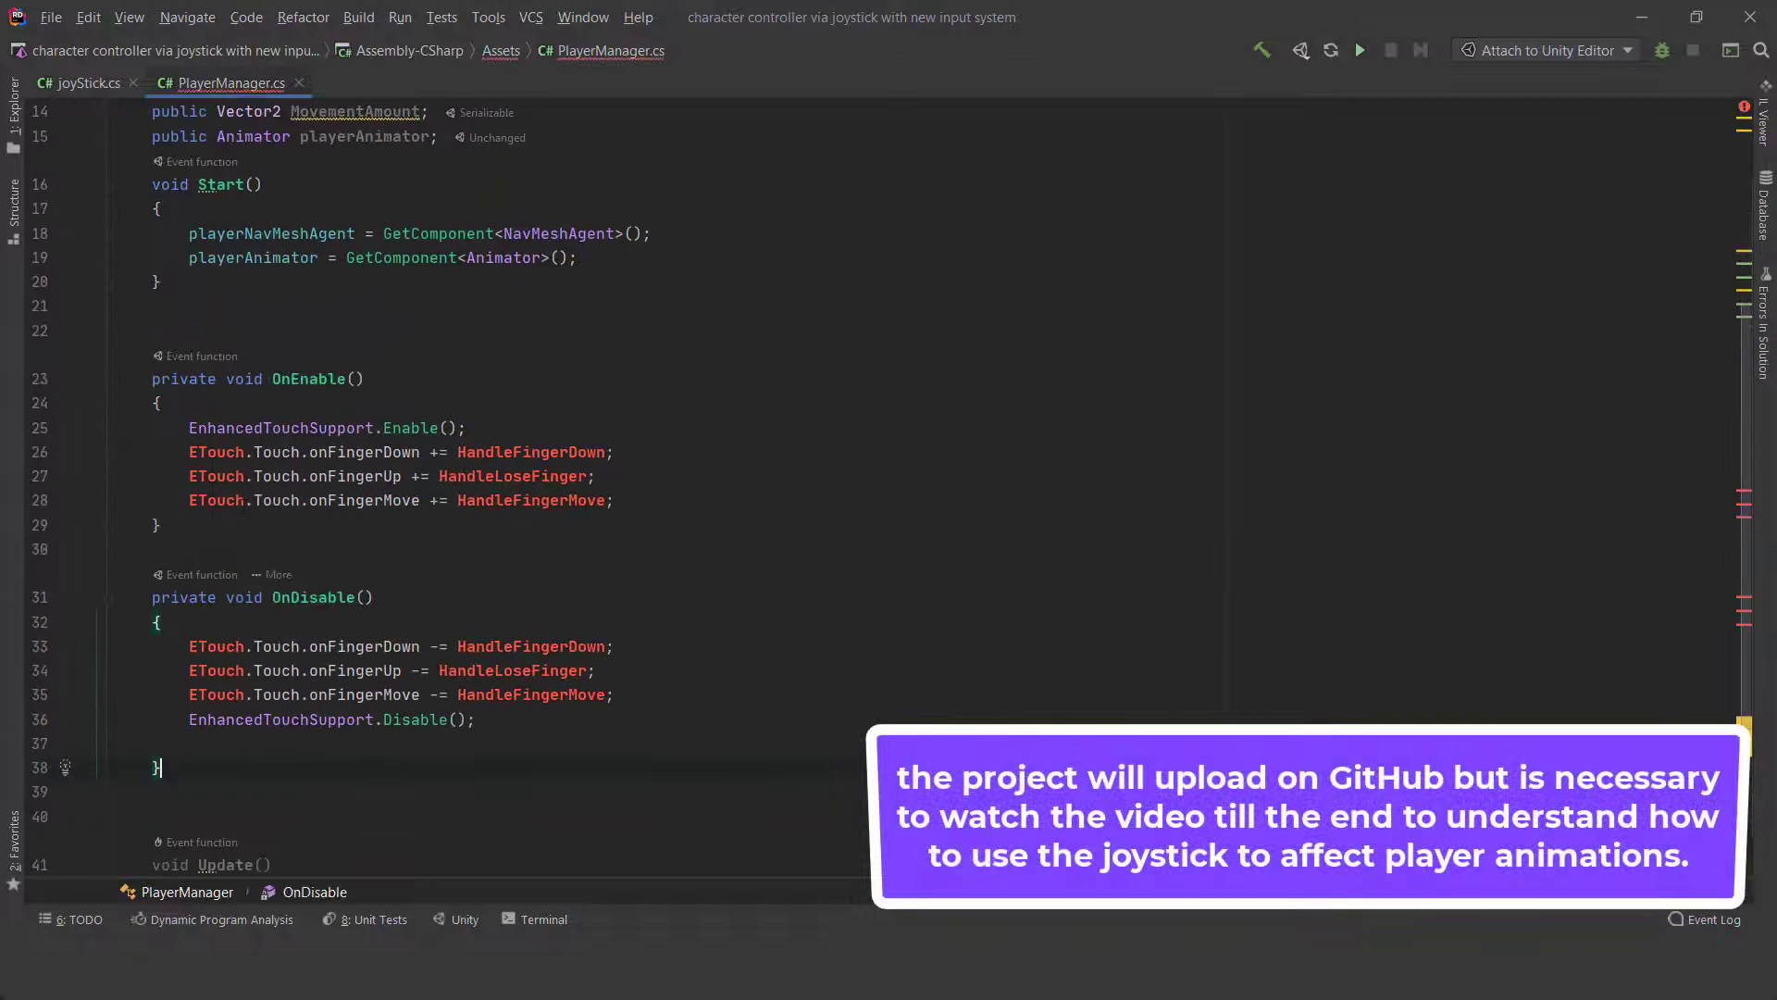
Add 'using ETouch = UnityEngine.InputSystem.EnhancedTouch;' below the existing imports.
click(216, 452)
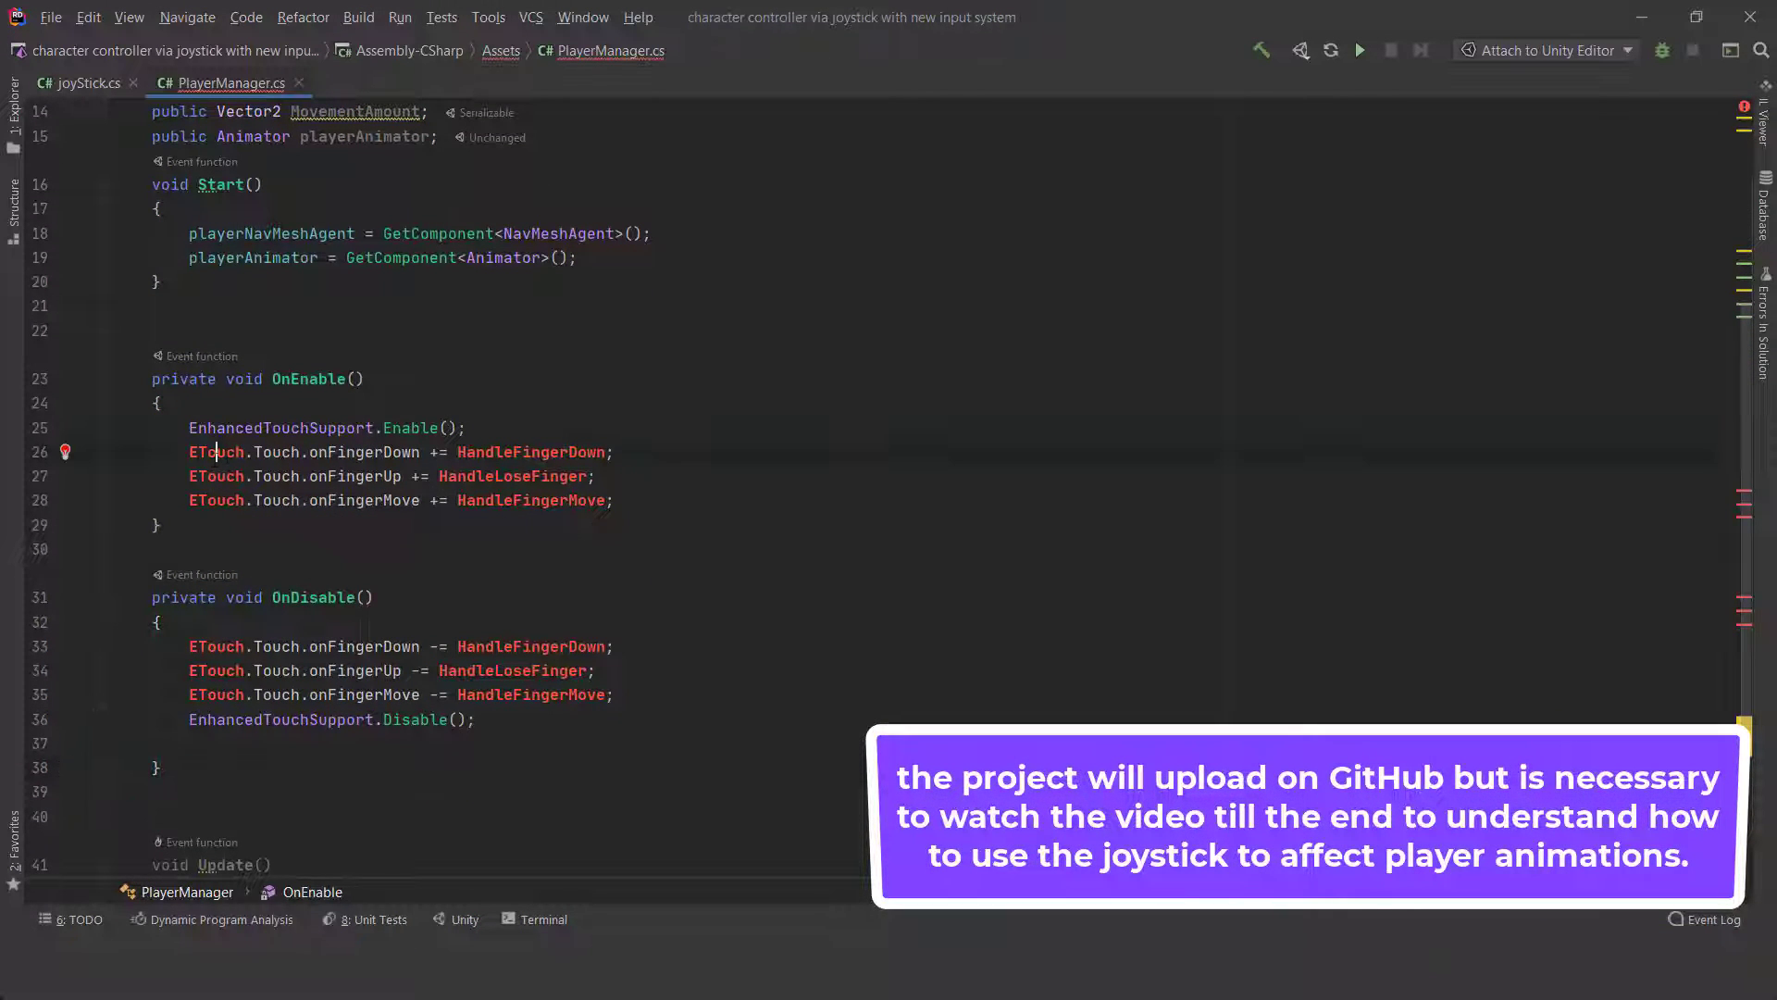
scroll(215, 452, up, 5)
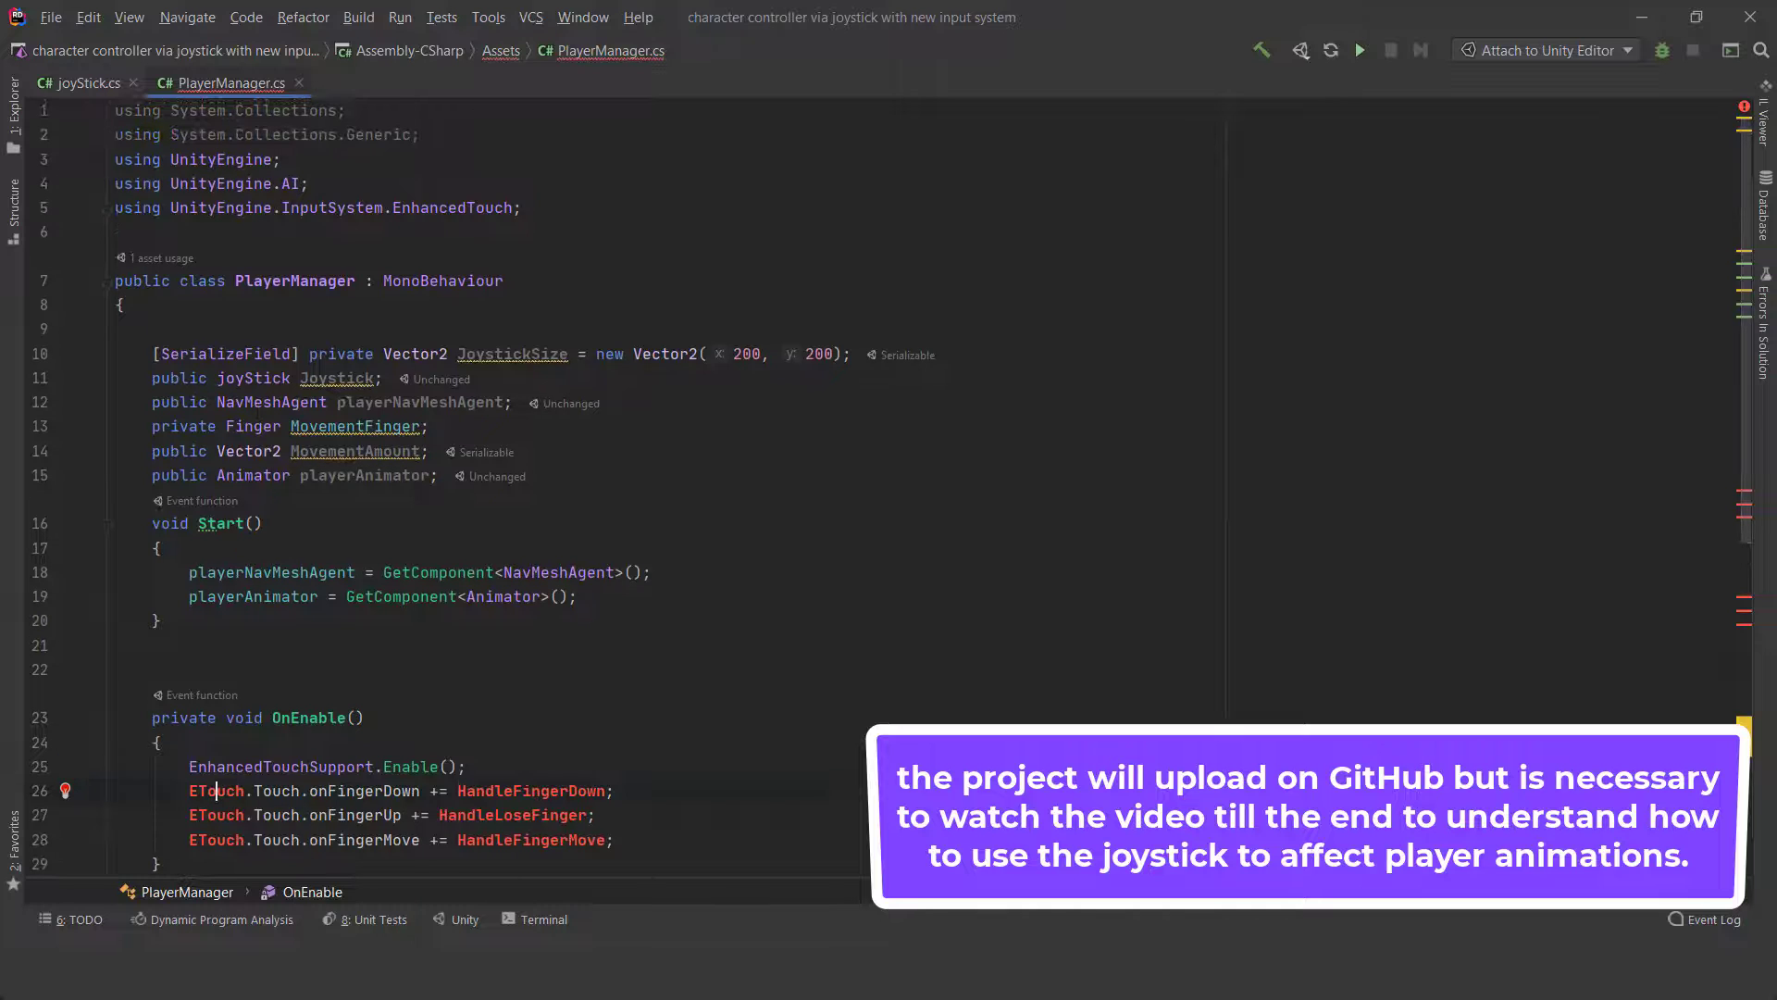
click(349, 233)
text(using)
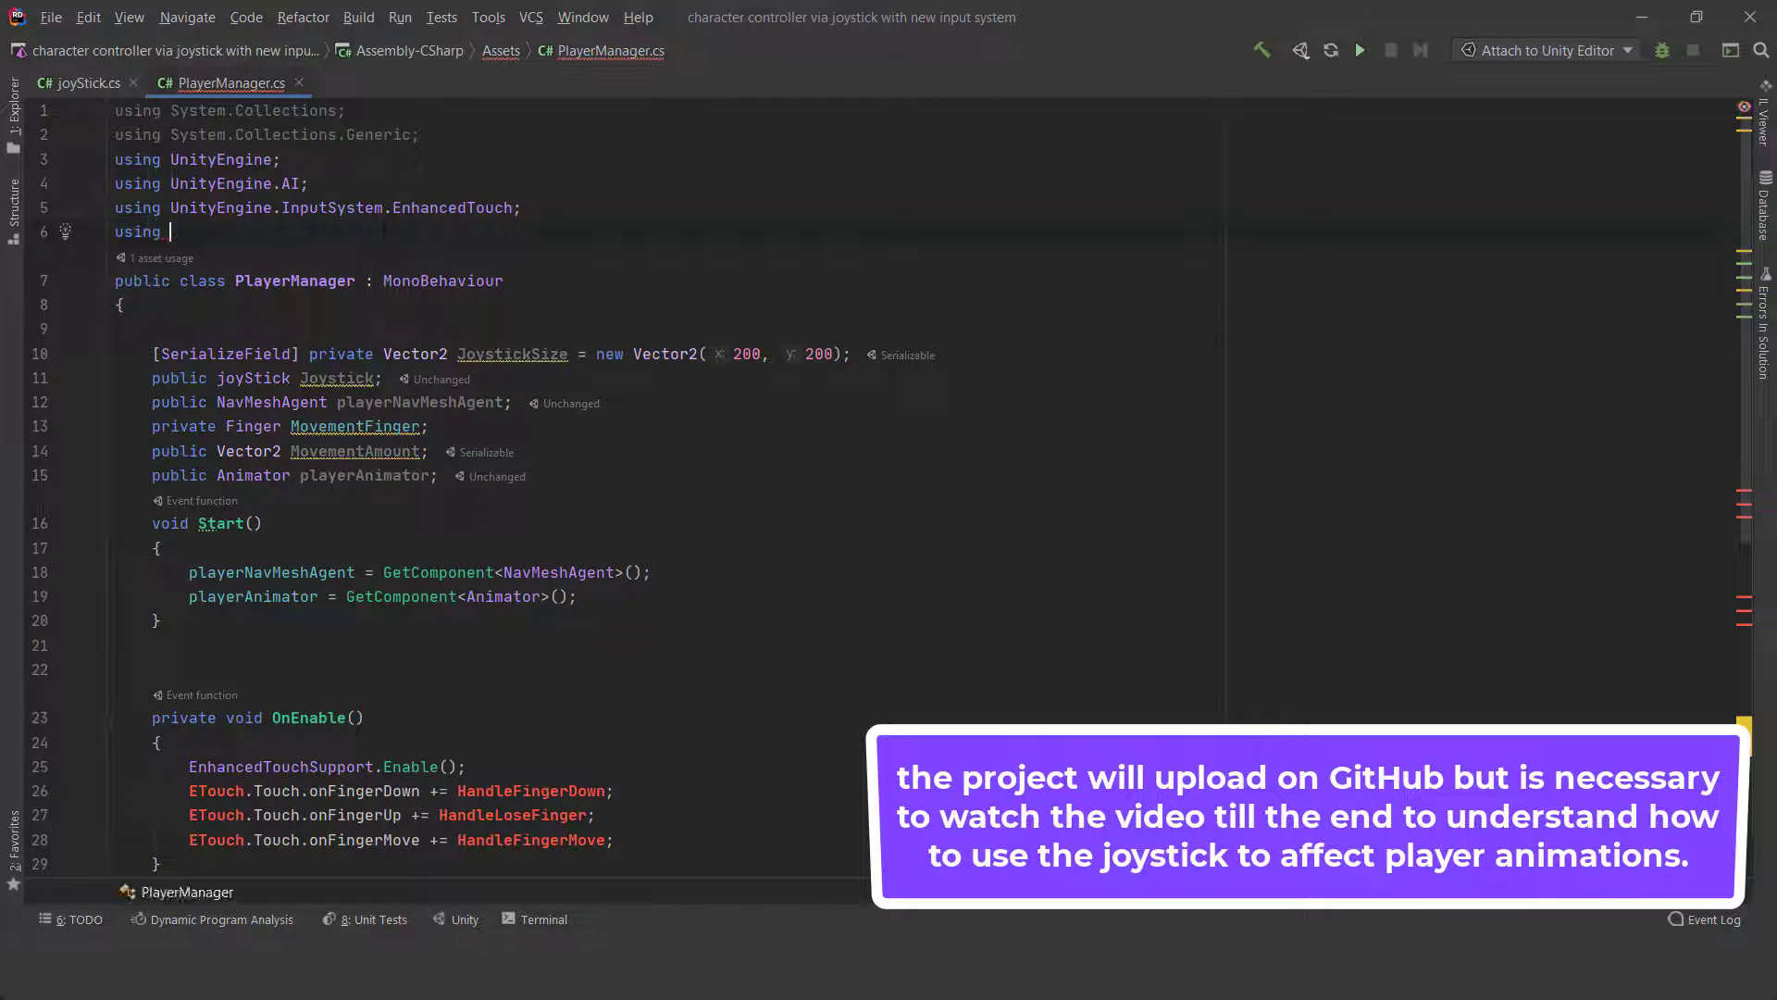
text(E)
key(Escape)
text(Touch = )
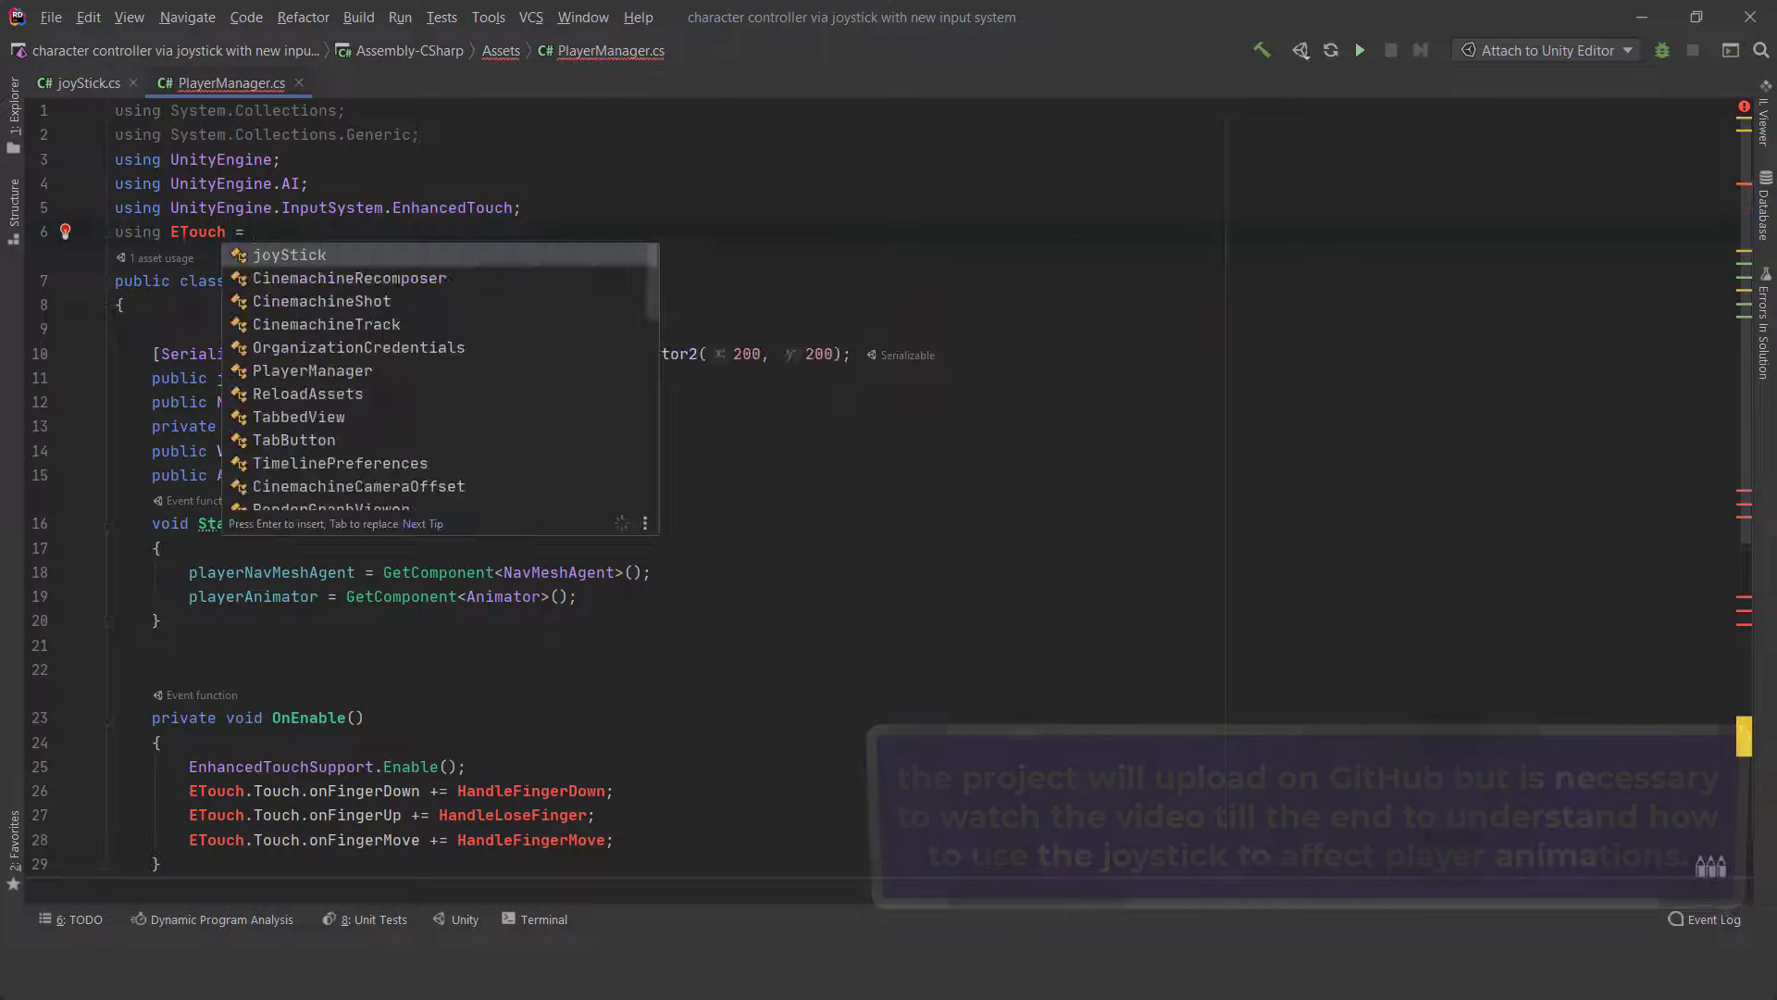
text(UnityEngine.in)
key(Return)
text(.e)
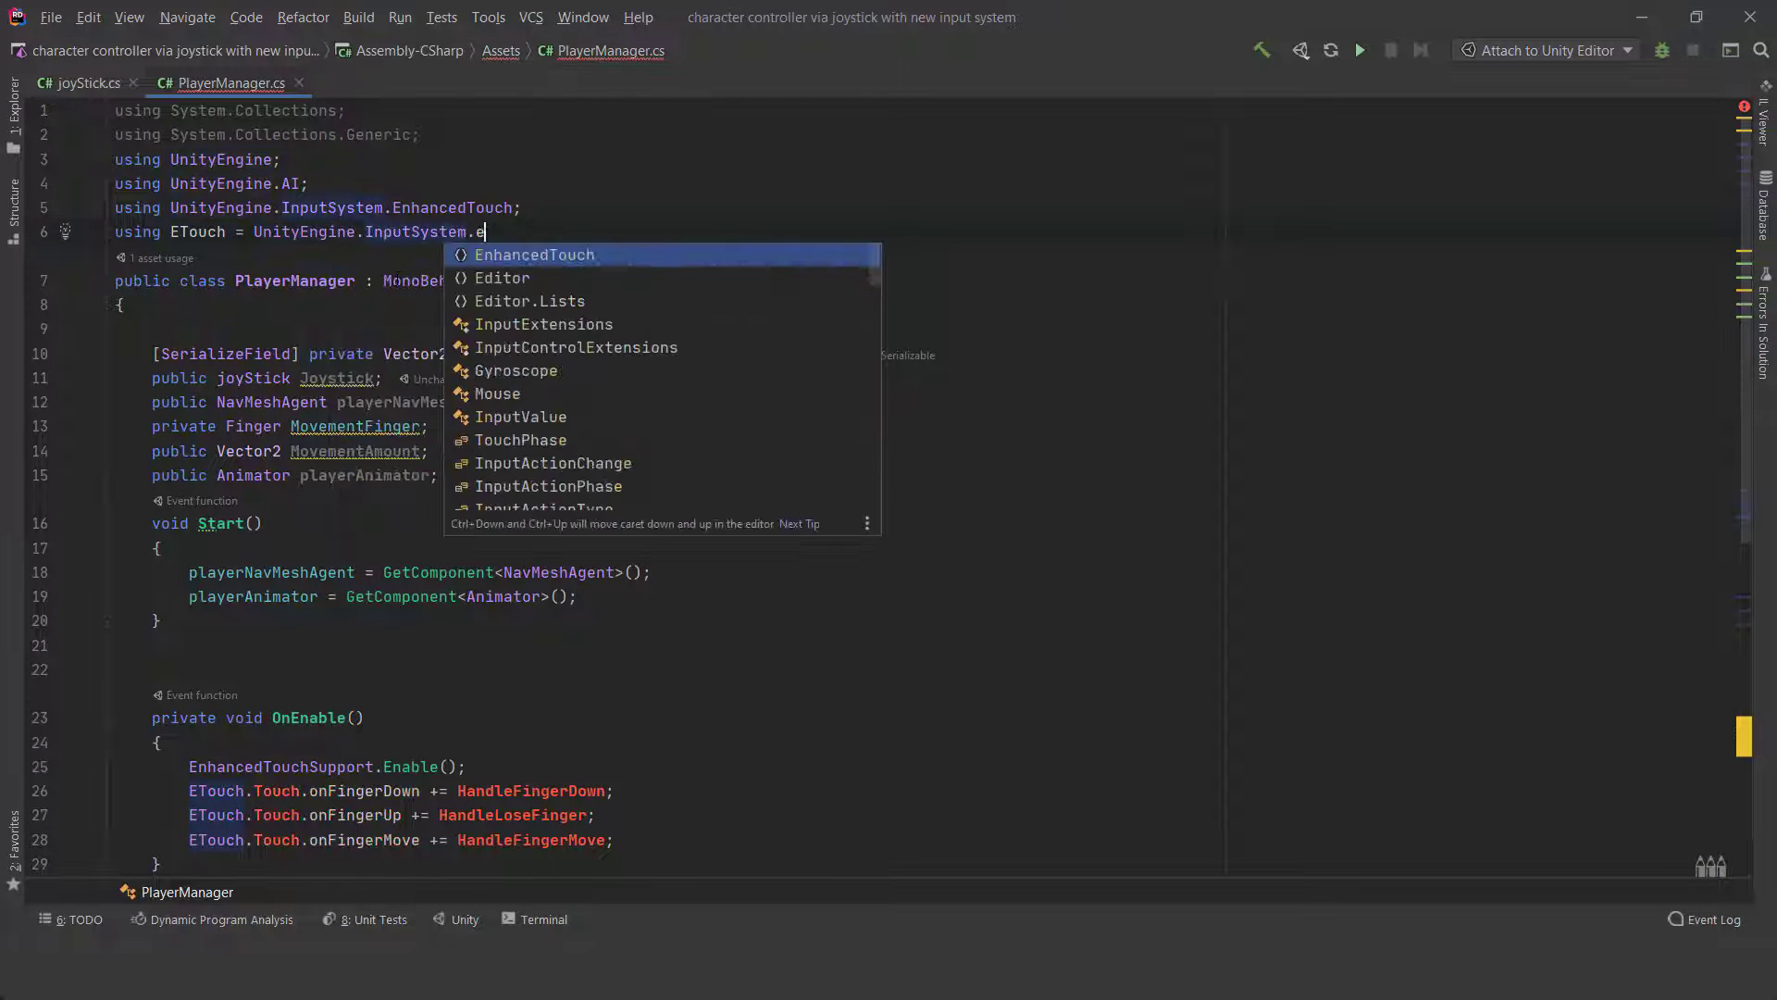
key(Return)
scroll(398, 279, down, 3)
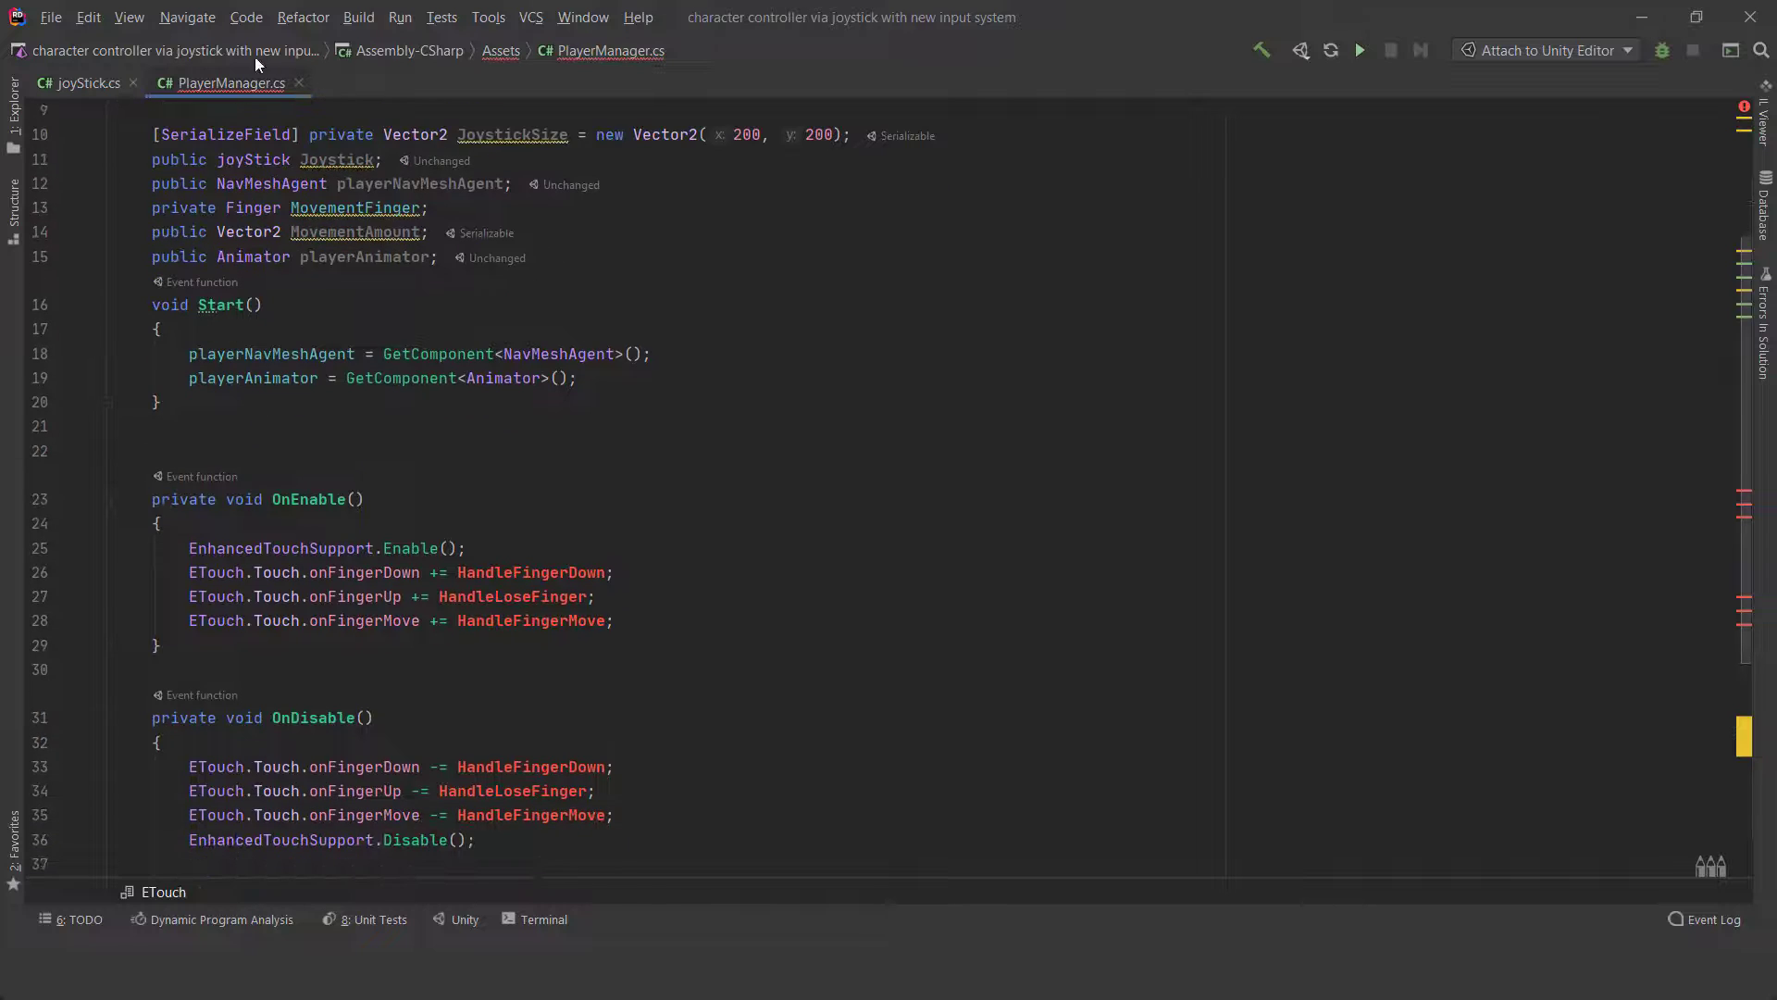
scroll(445, 460, down, 5)
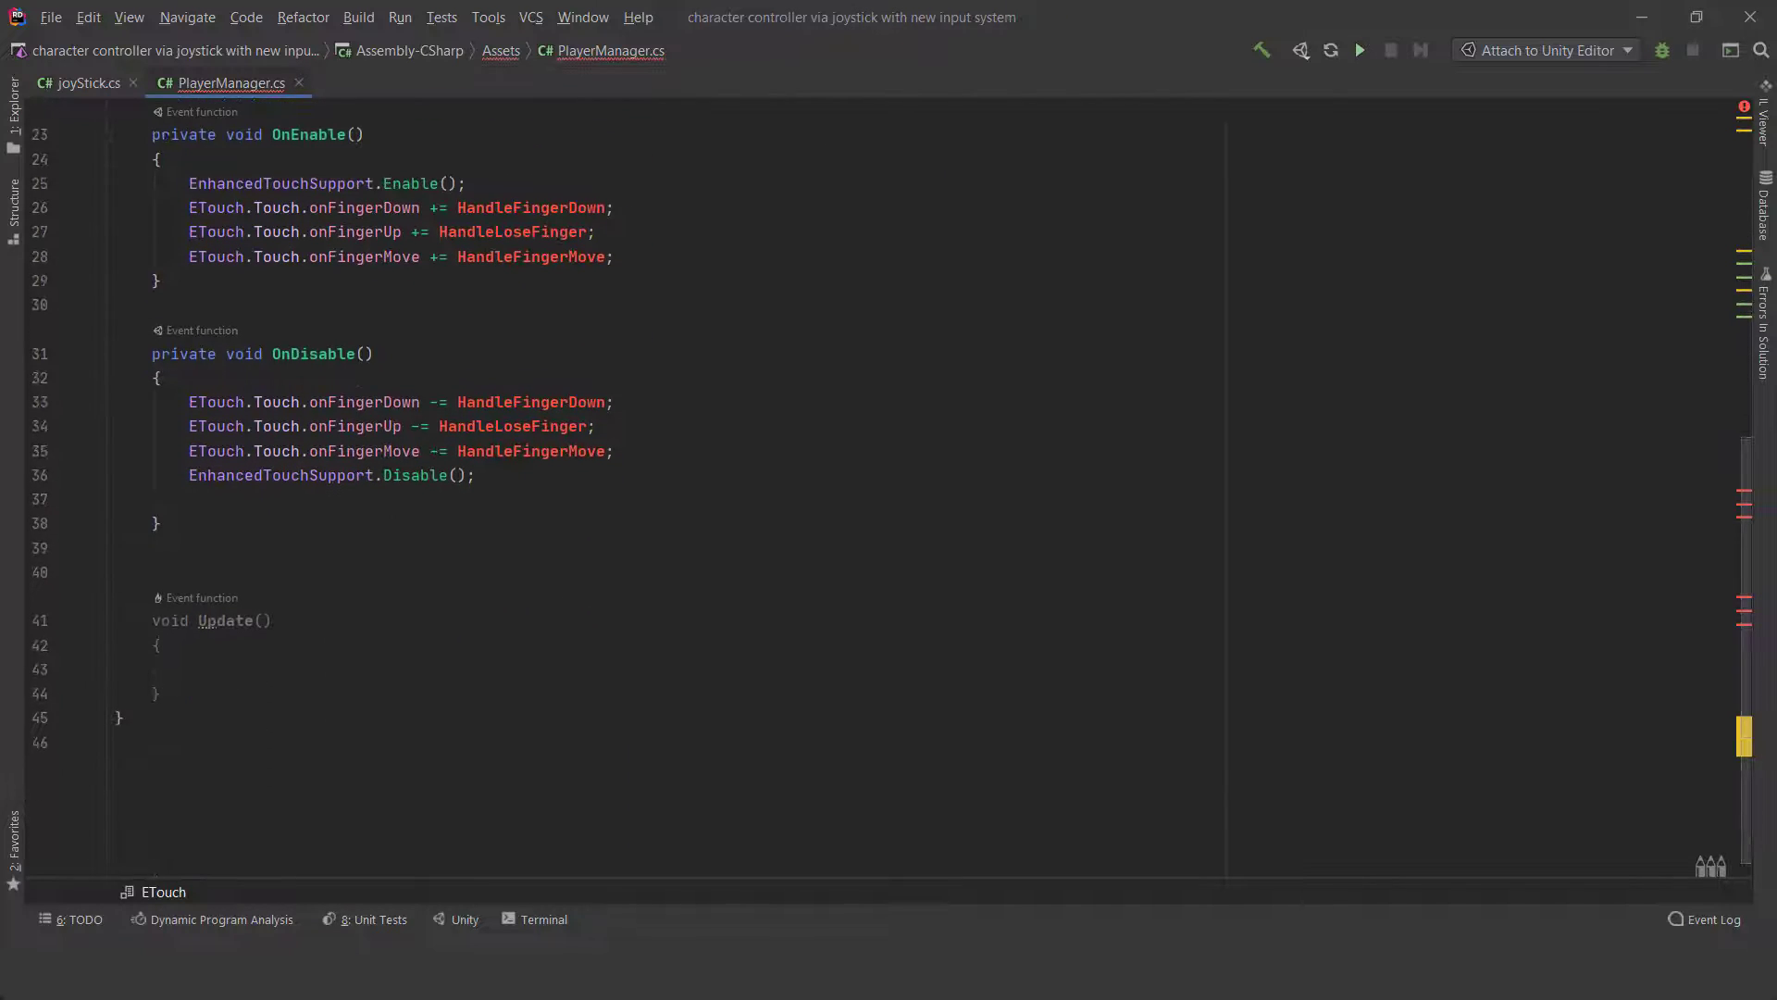
scroll(205, 524, down, 1)
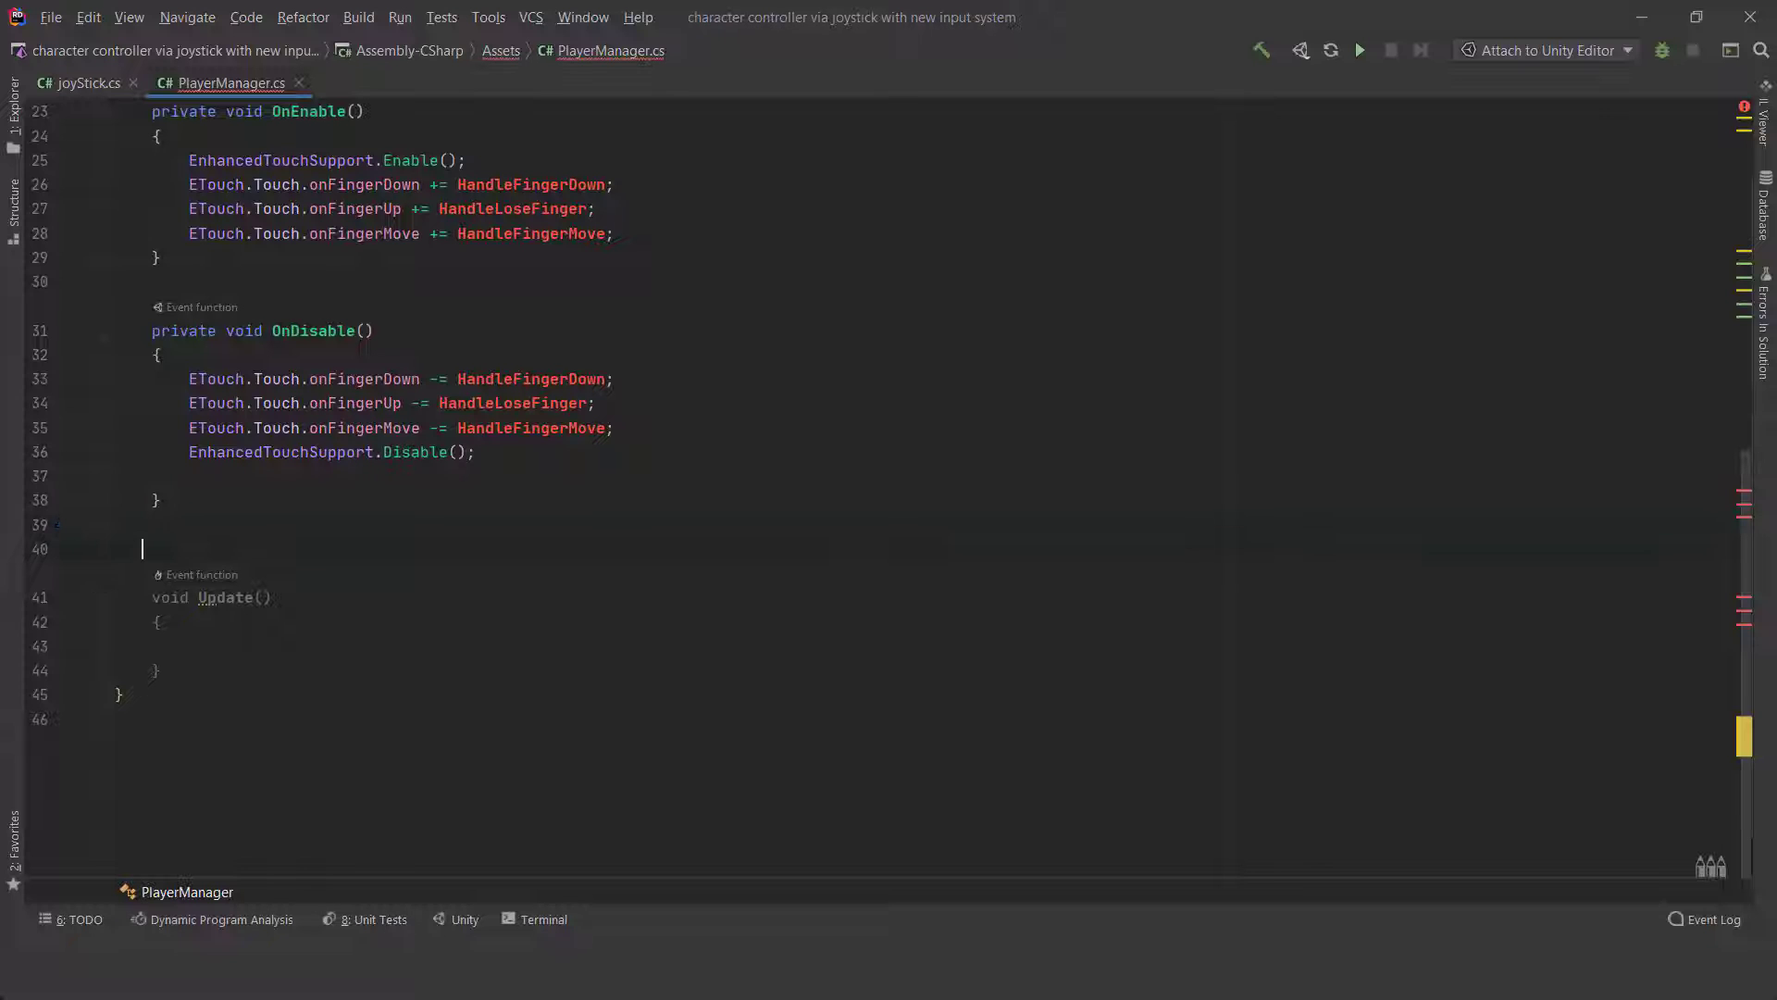
Paste the HandleFingerMove method after OnDisable in PlayerManager.cs.
key(ctrl+v)
scroll(648, 462, up, 2)
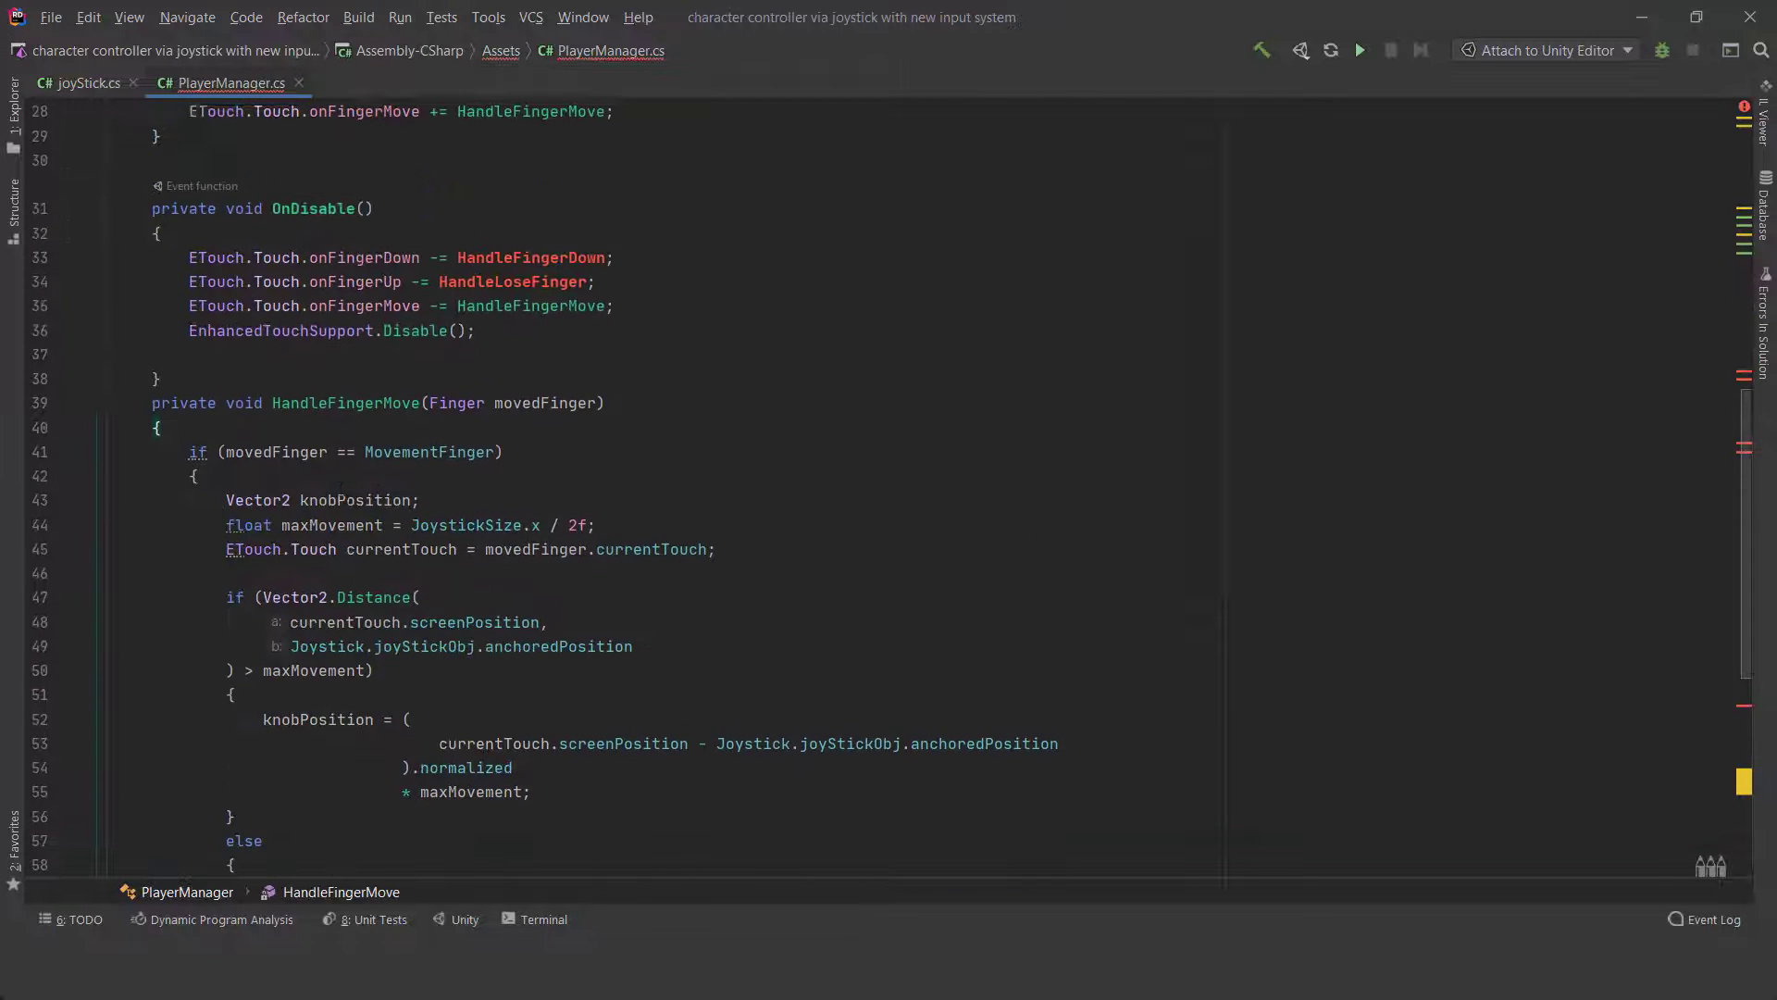
scroll(648, 463, down, 4)
scroll(648, 486, down, 1)
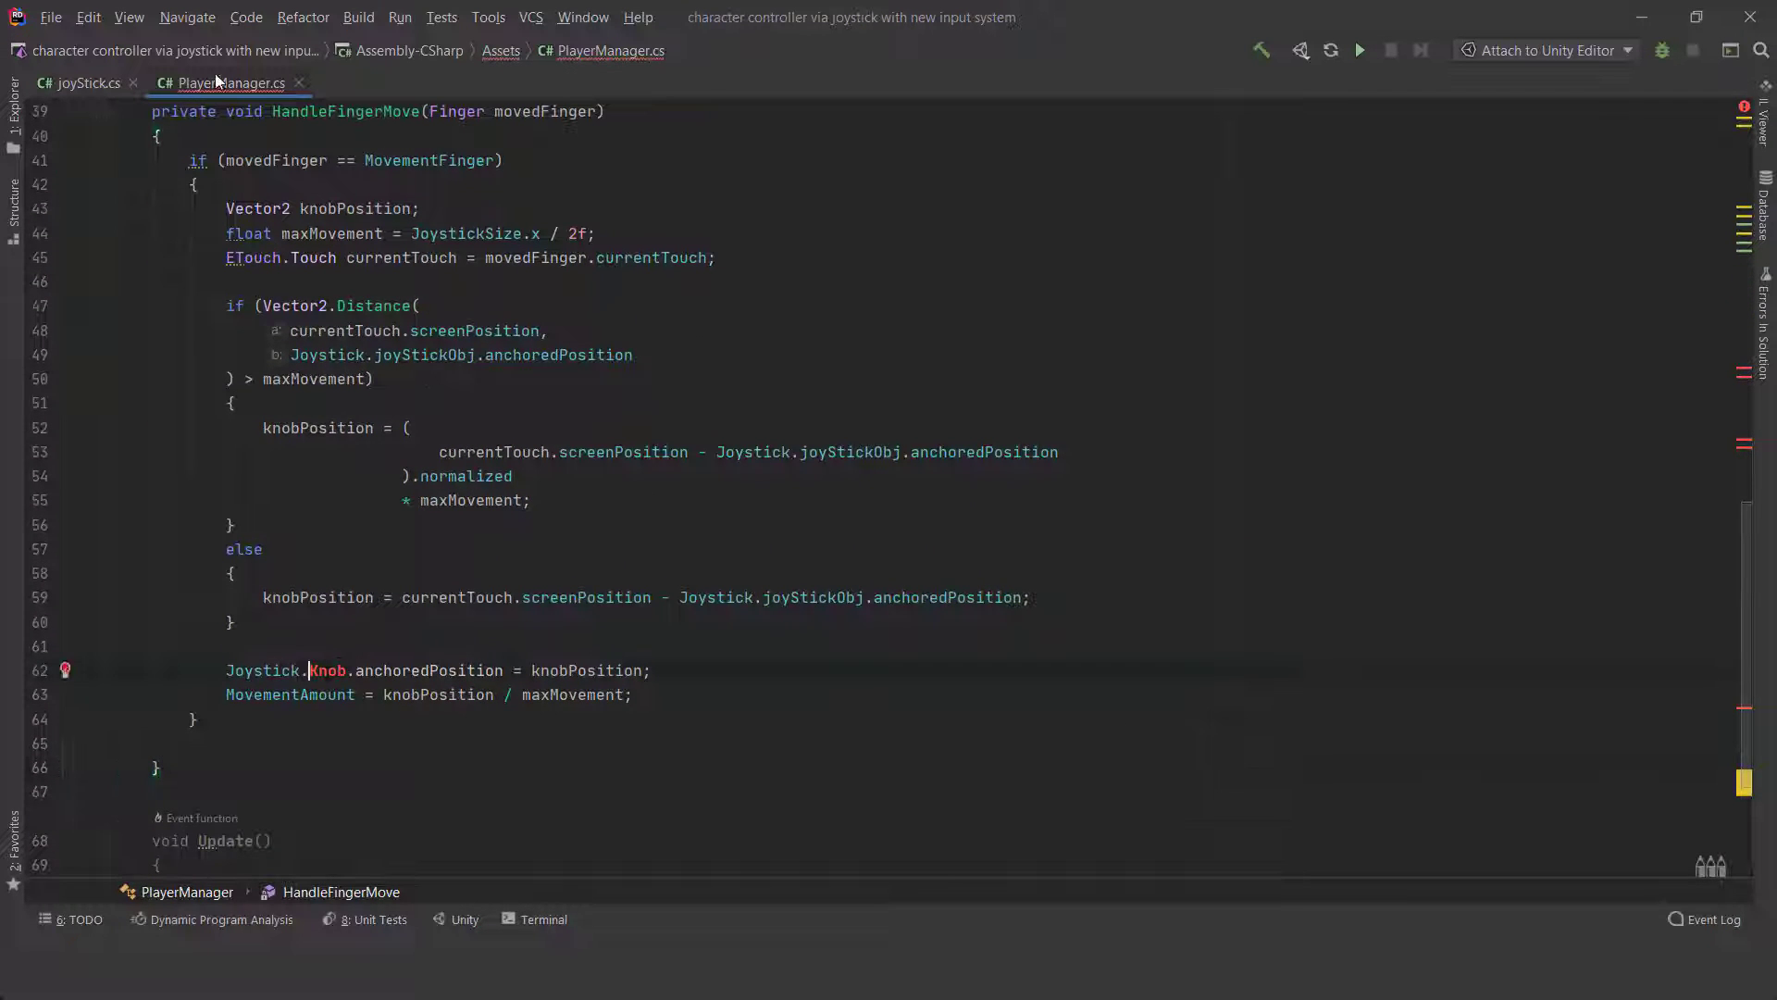
In joyStick.cs, duplicate the joyStickObj field and rename the copy to Knob.
click(82, 85)
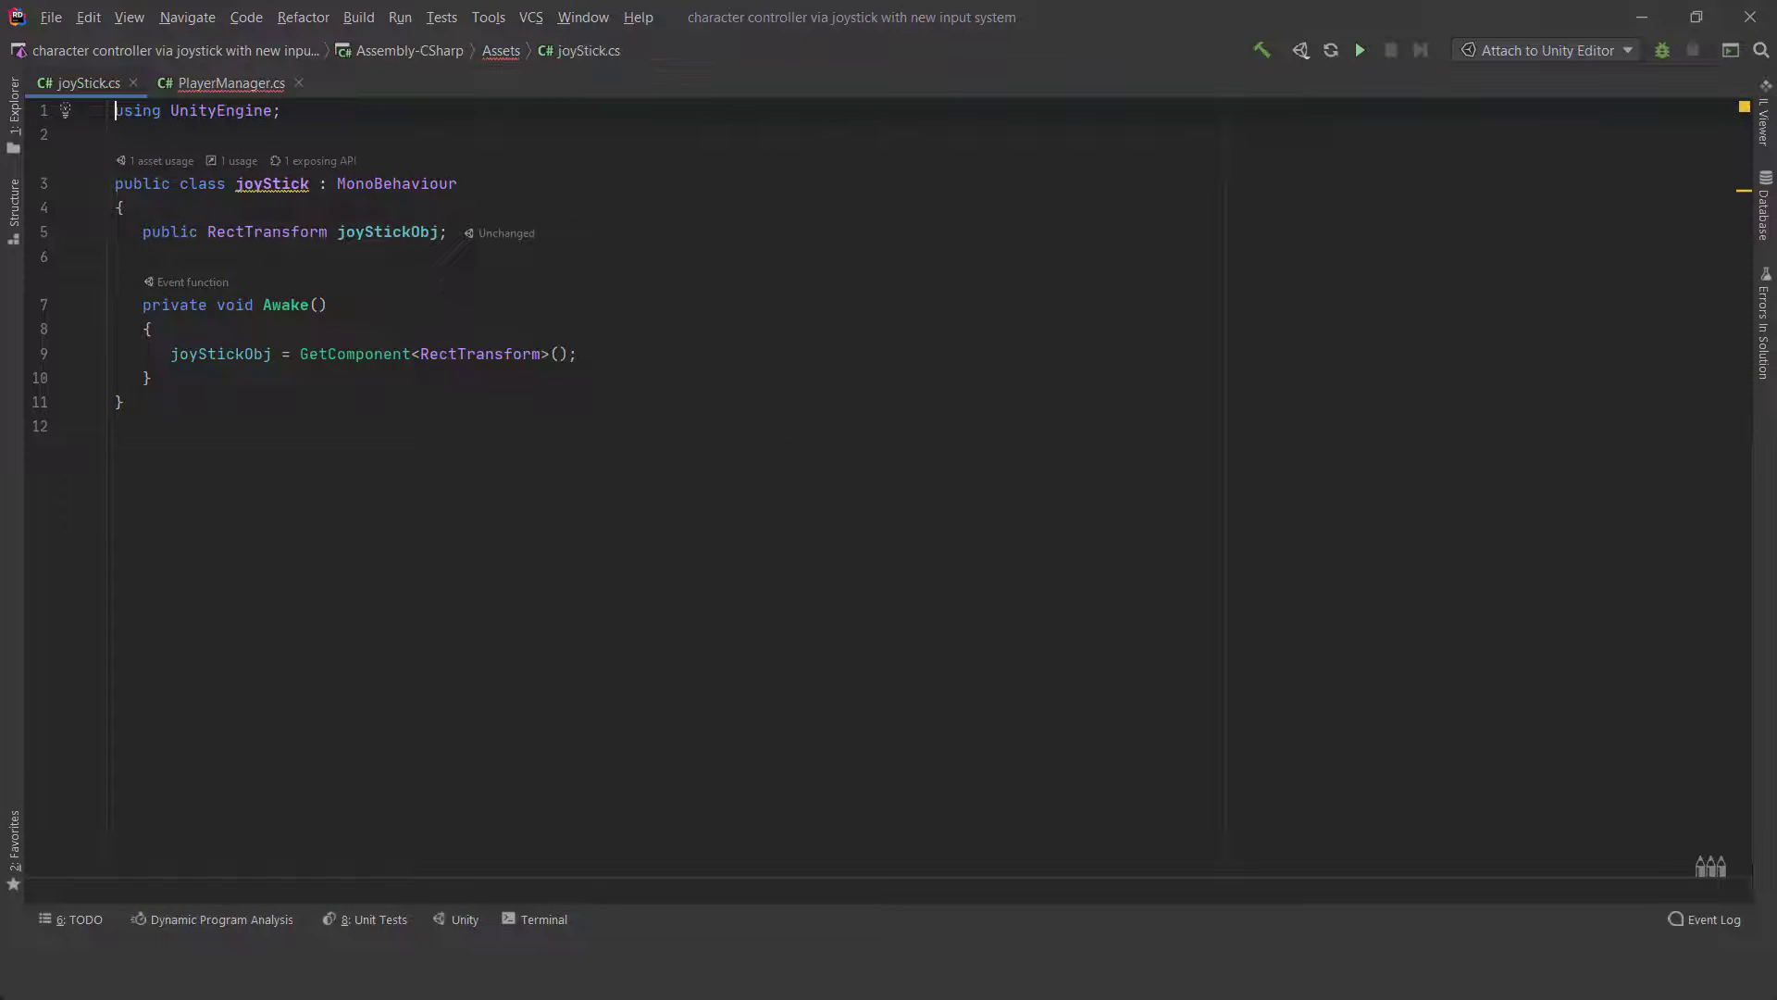
key(ctrl+d)
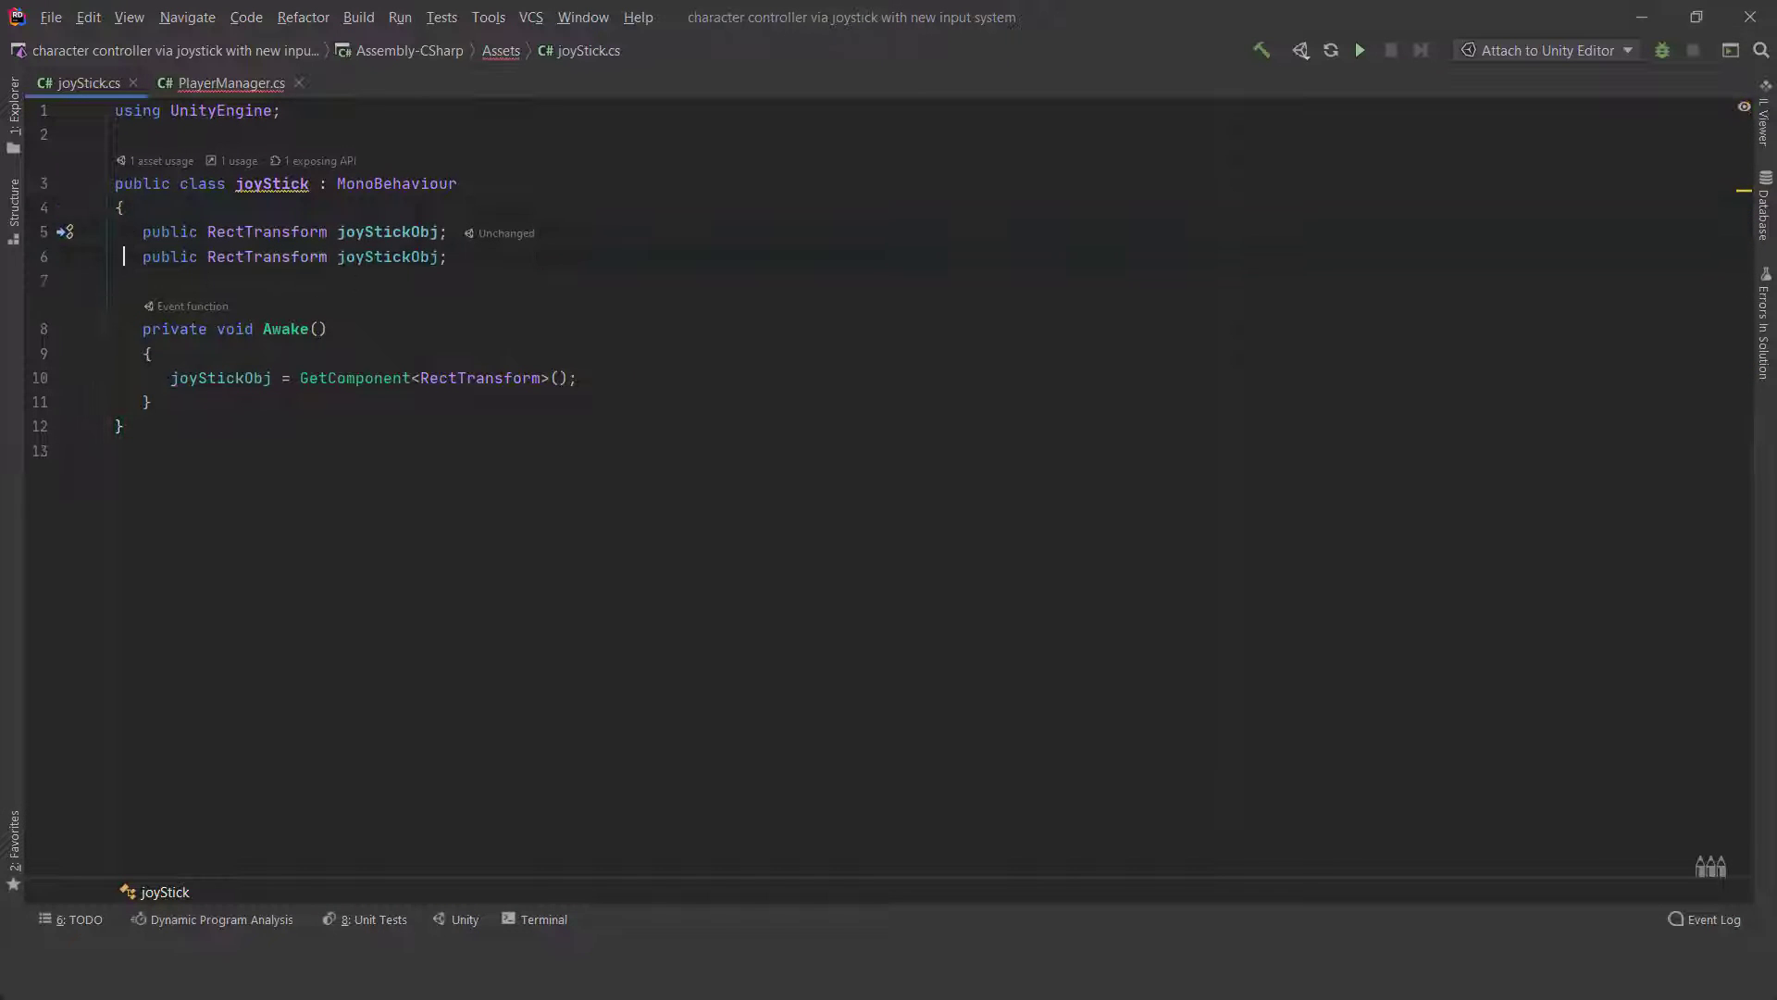
click(385, 260)
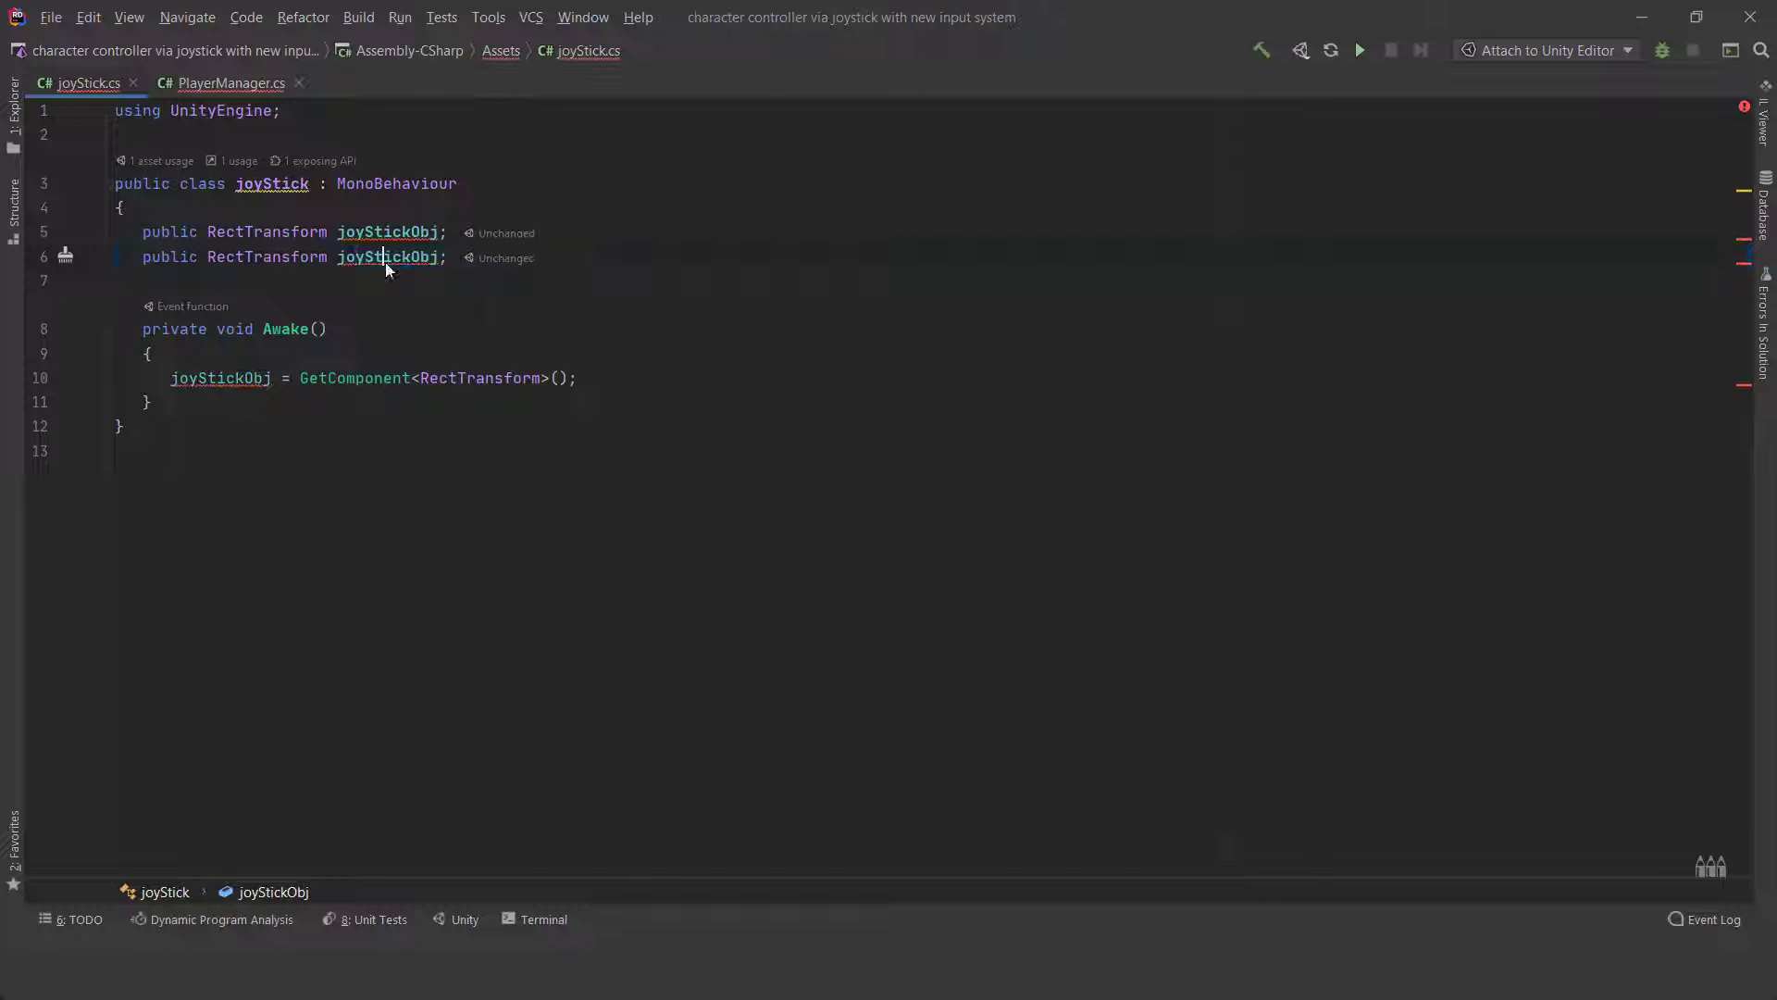
text(Knob)
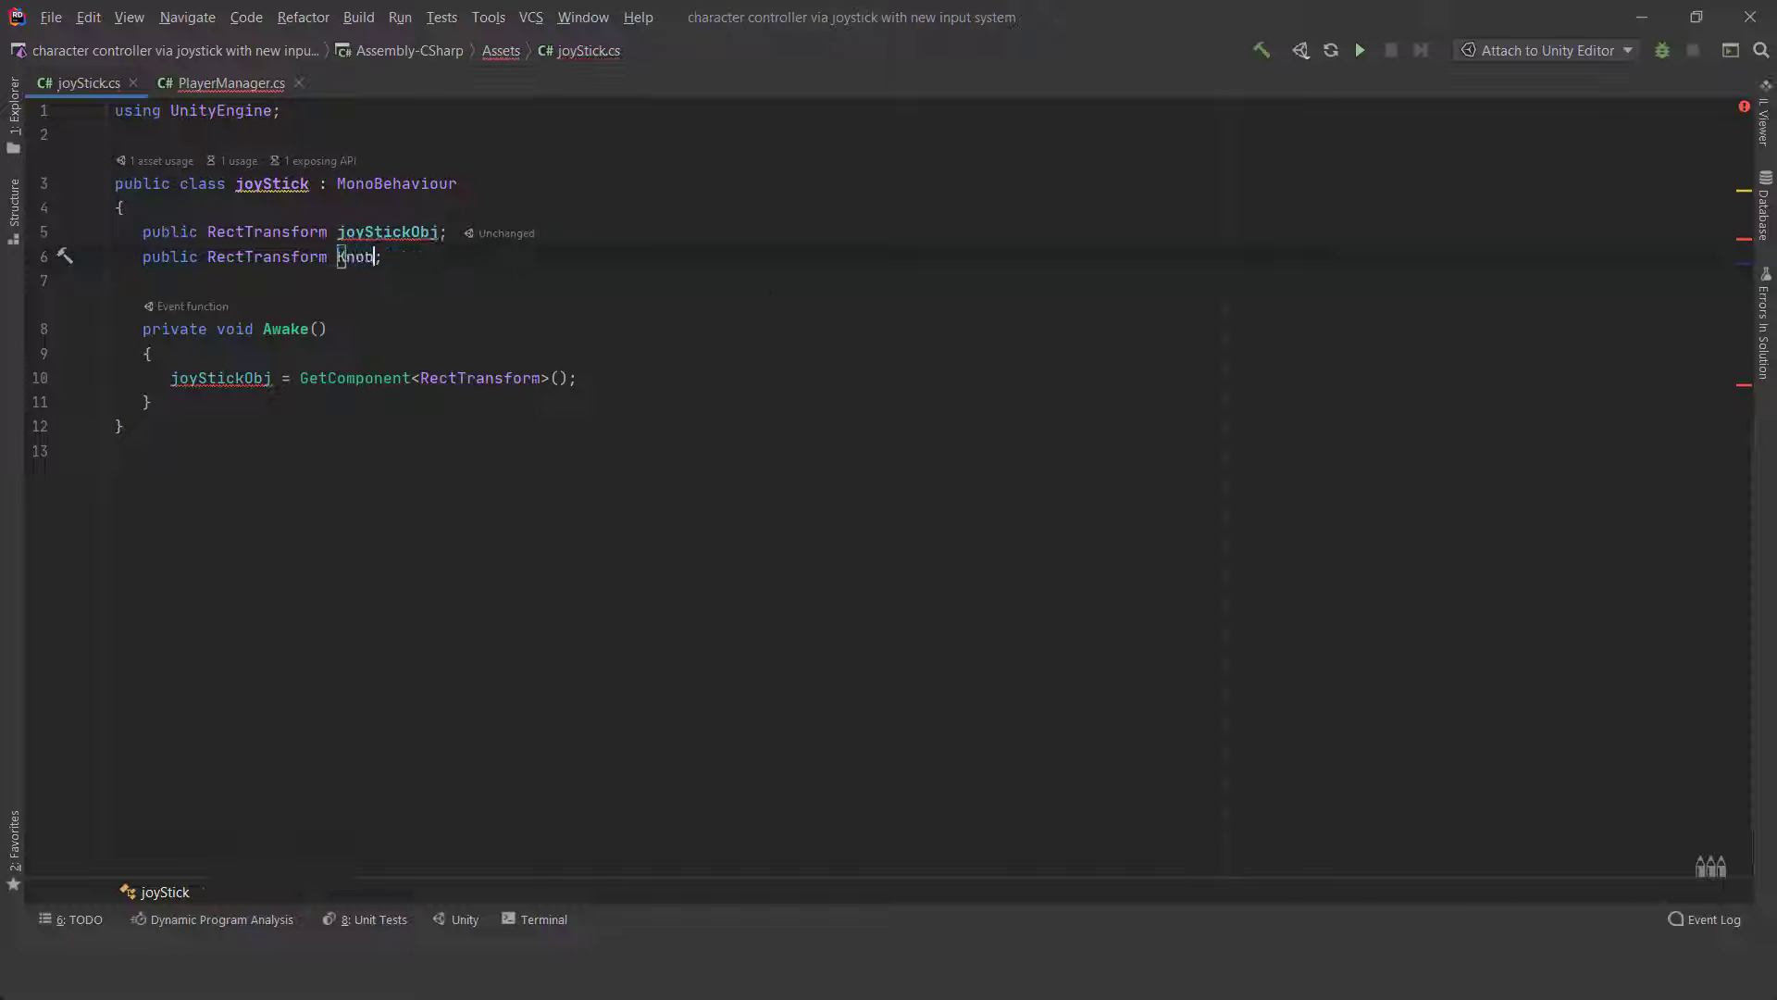
click(517, 452)
Back in PlayerManager.cs, paste the HandleFingerDown method below HandleFingerMove.
click(217, 87)
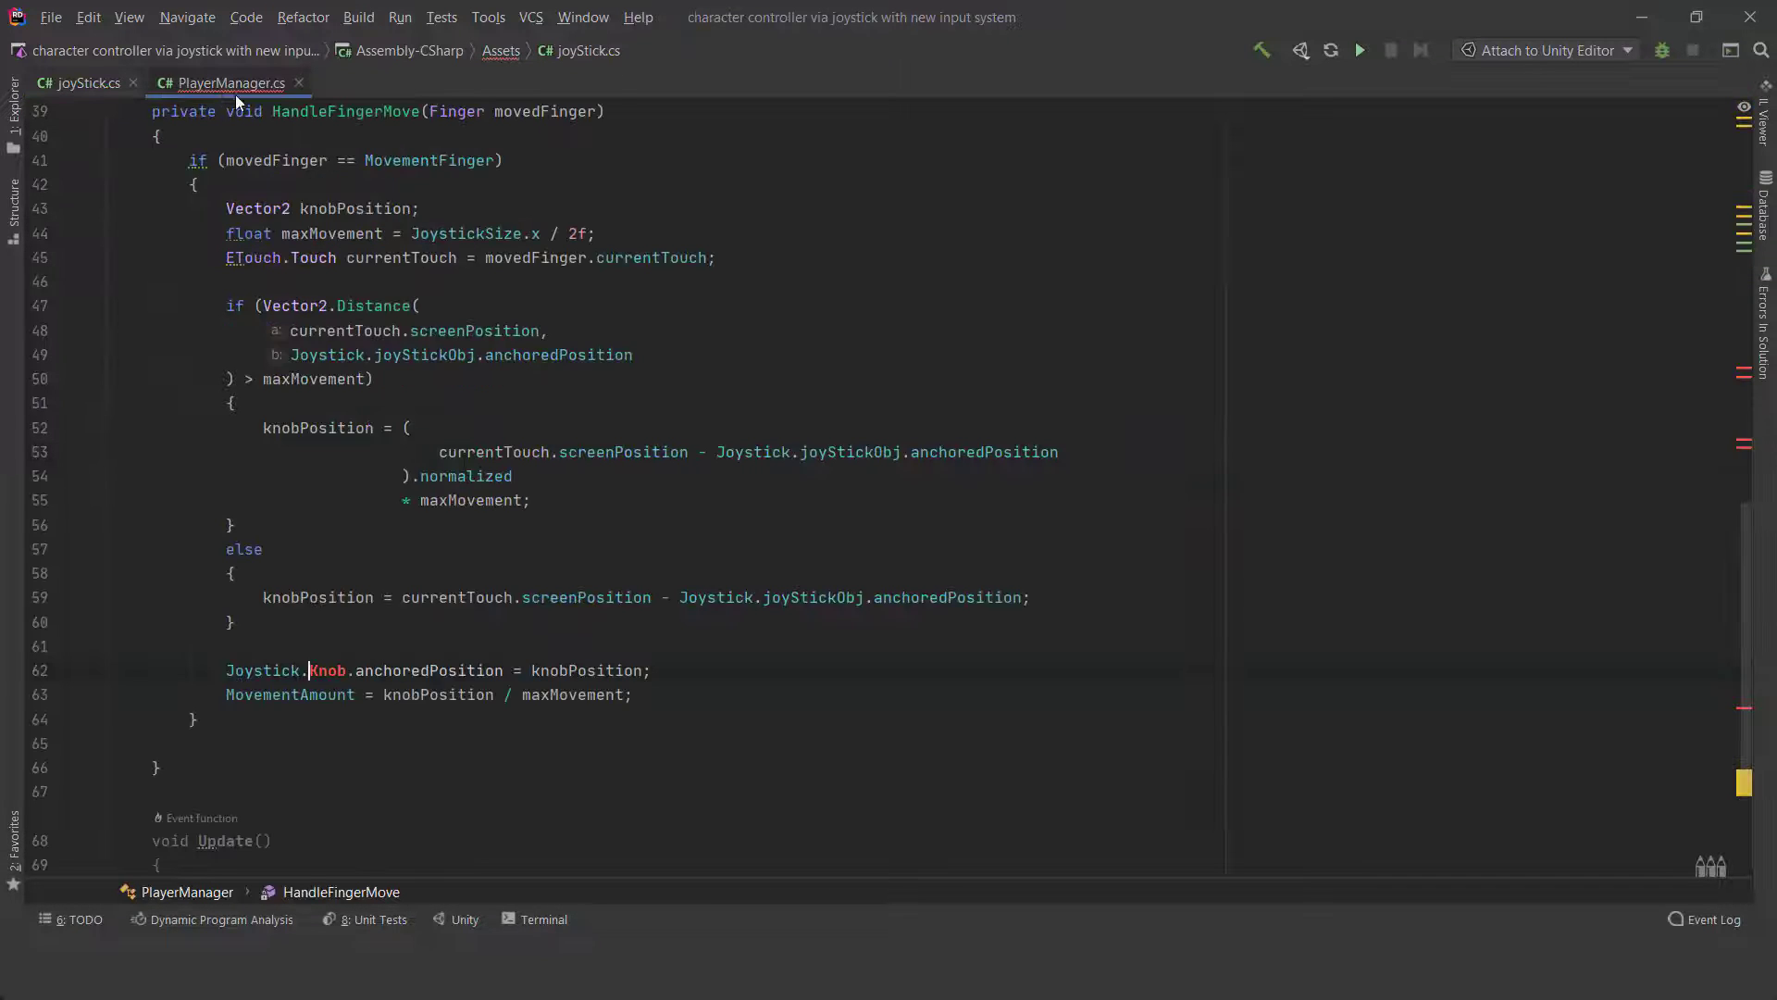
scroll(888, 491, down, 1)
scroll(888, 490, up, 1)
scroll(889, 491, up, 3)
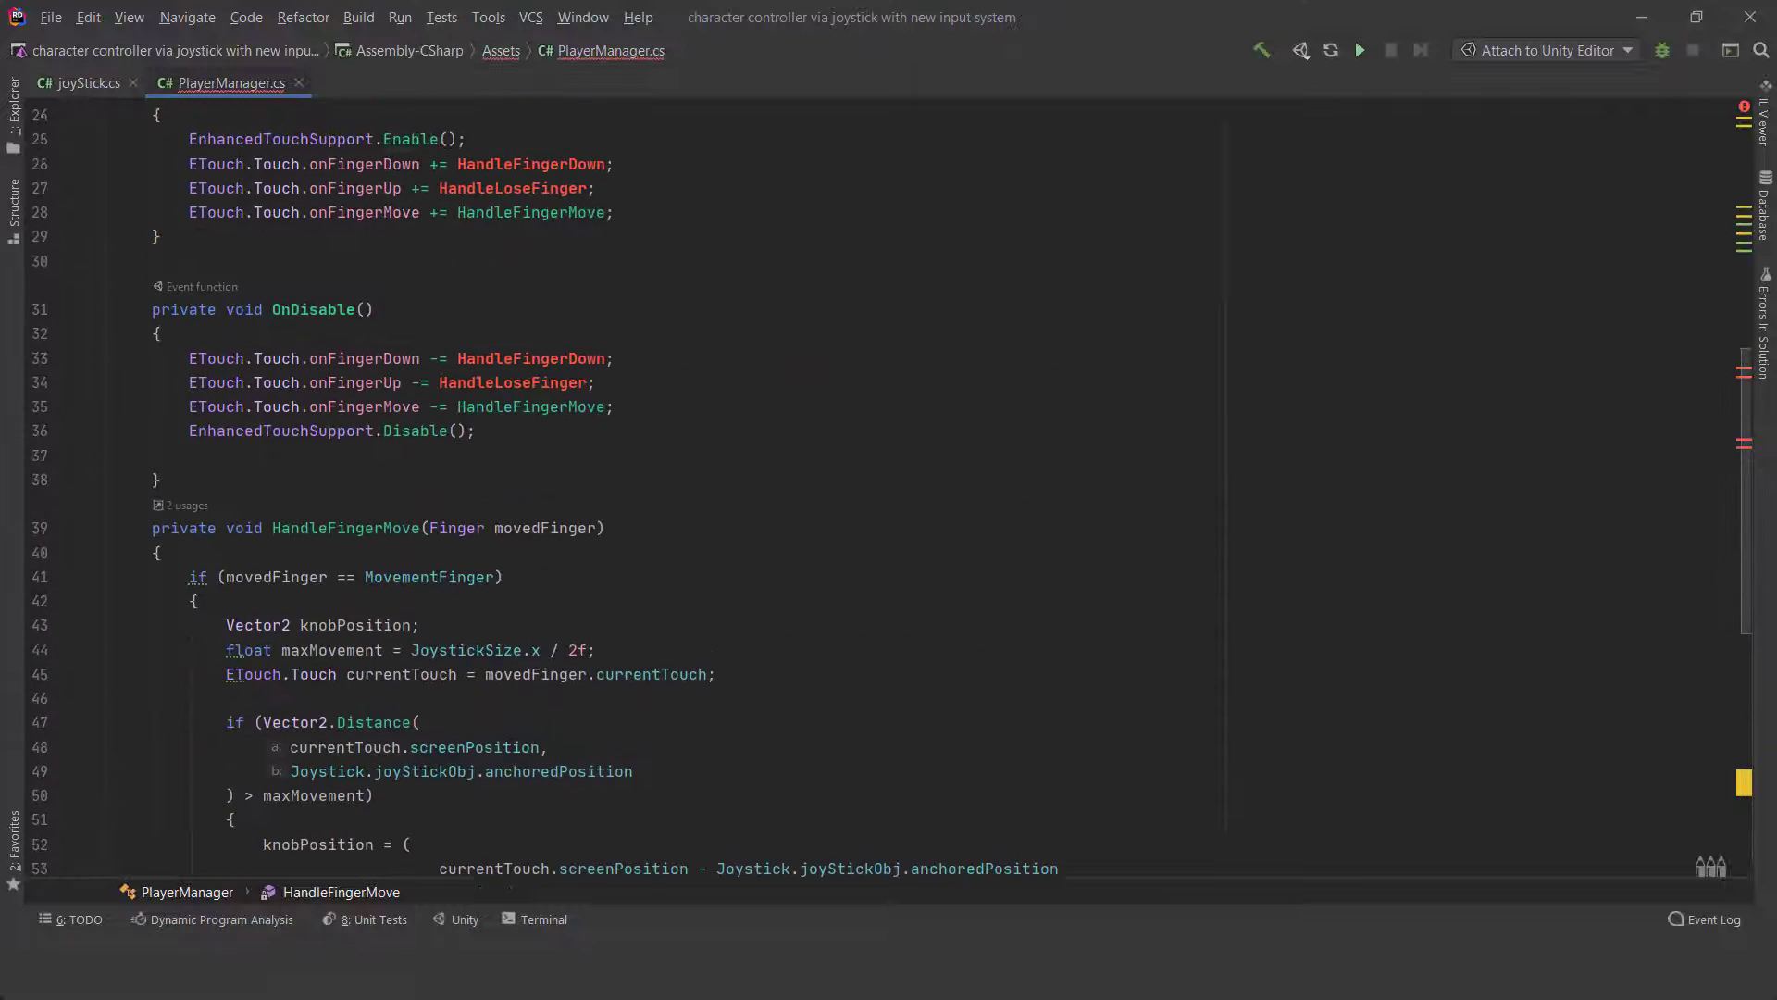
scroll(889, 491, up, 4)
scroll(888, 491, up, 1)
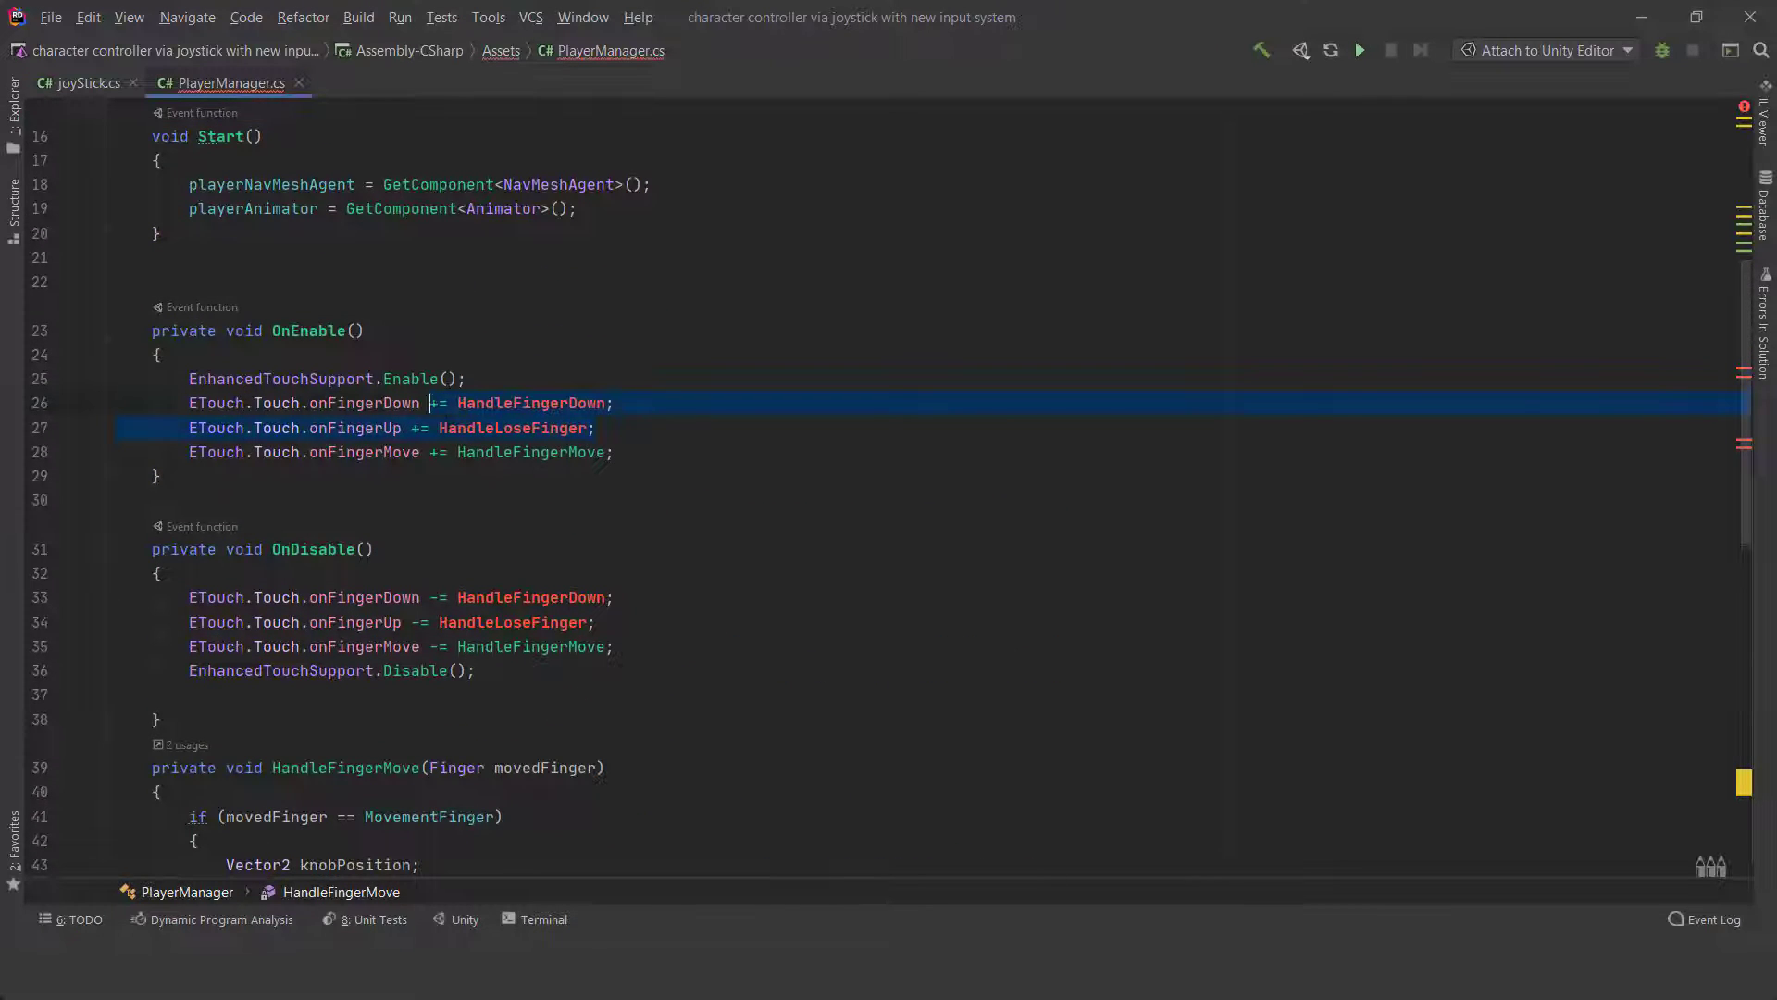
scroll(888, 491, down, 4)
scroll(889, 491, down, 1)
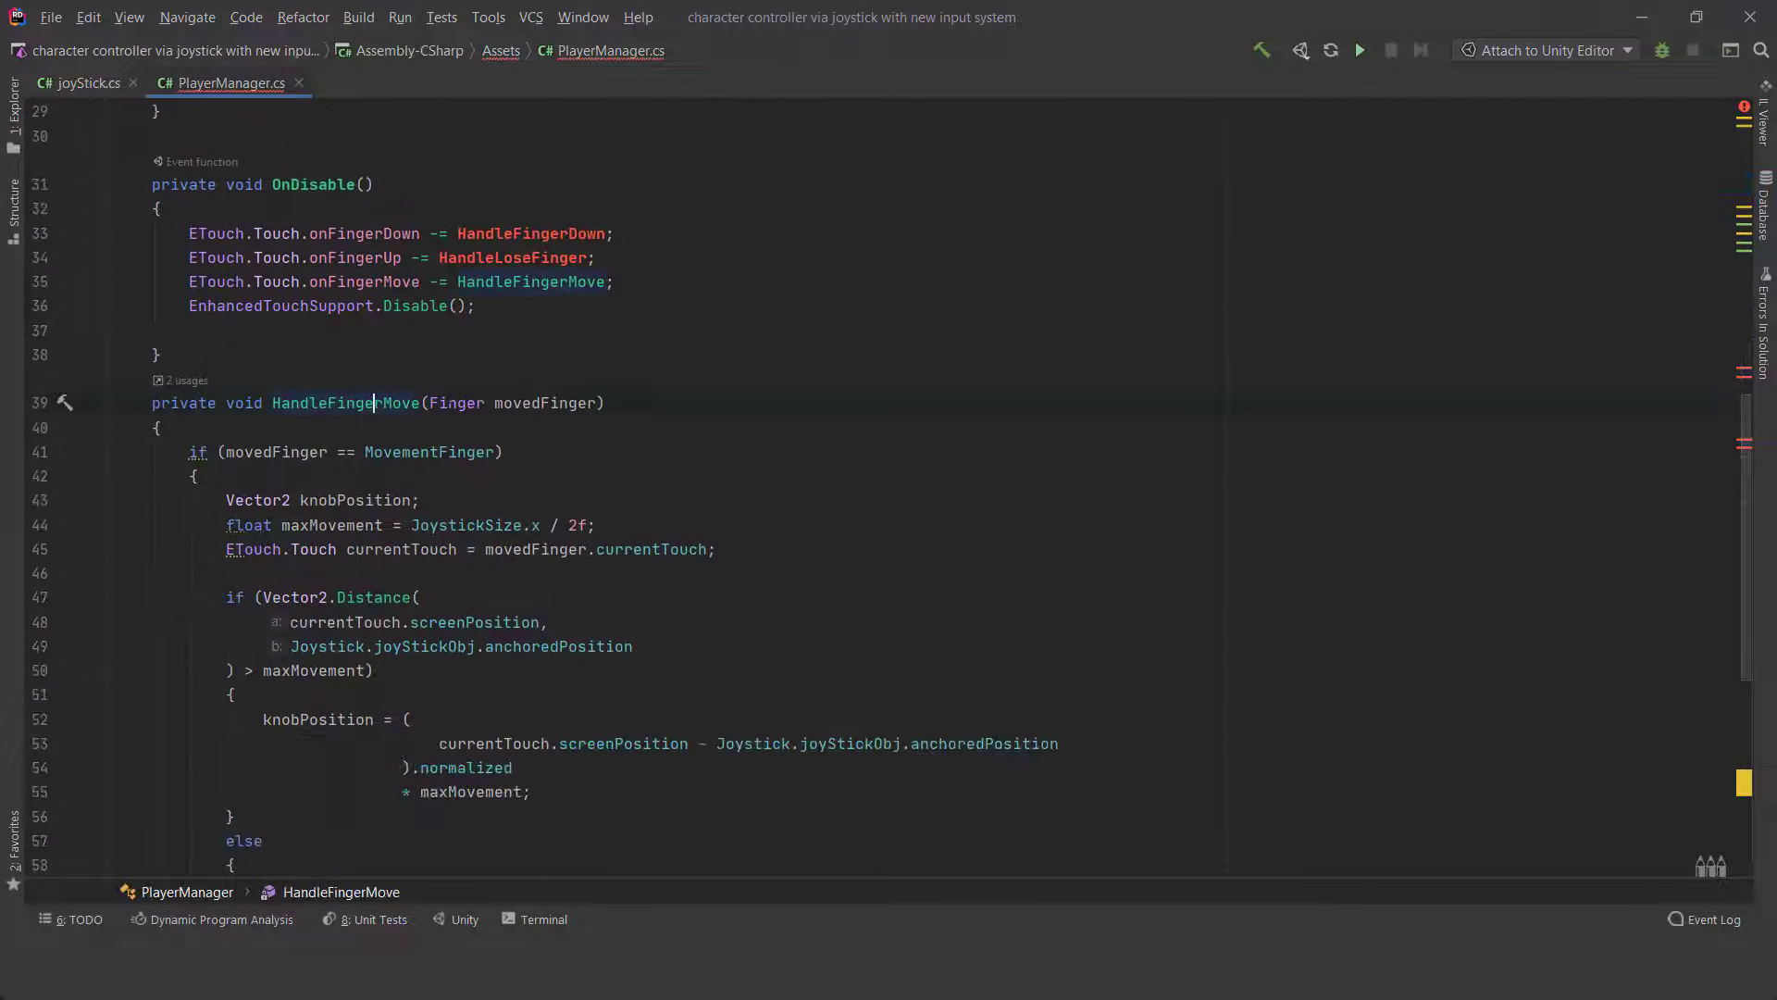
scroll(516, 299, down, 2)
scroll(463, 277, down, 2)
scroll(374, 257, up, 2)
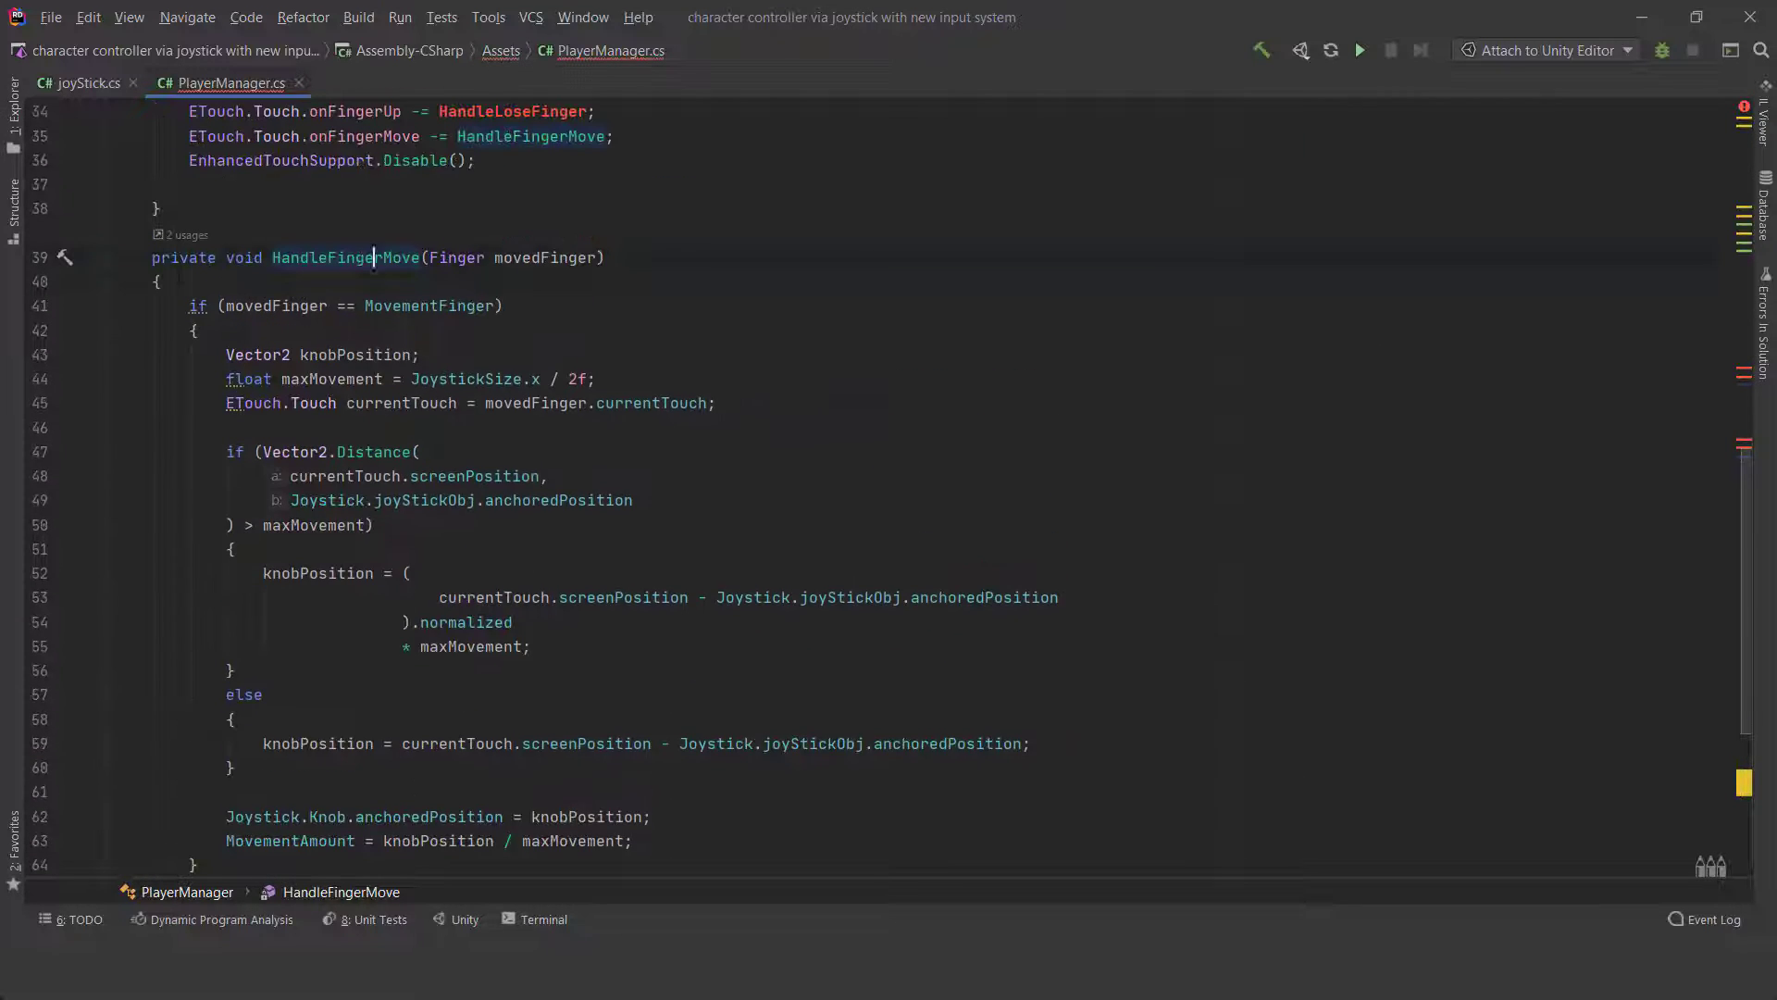
scroll(888, 490, down, 1)
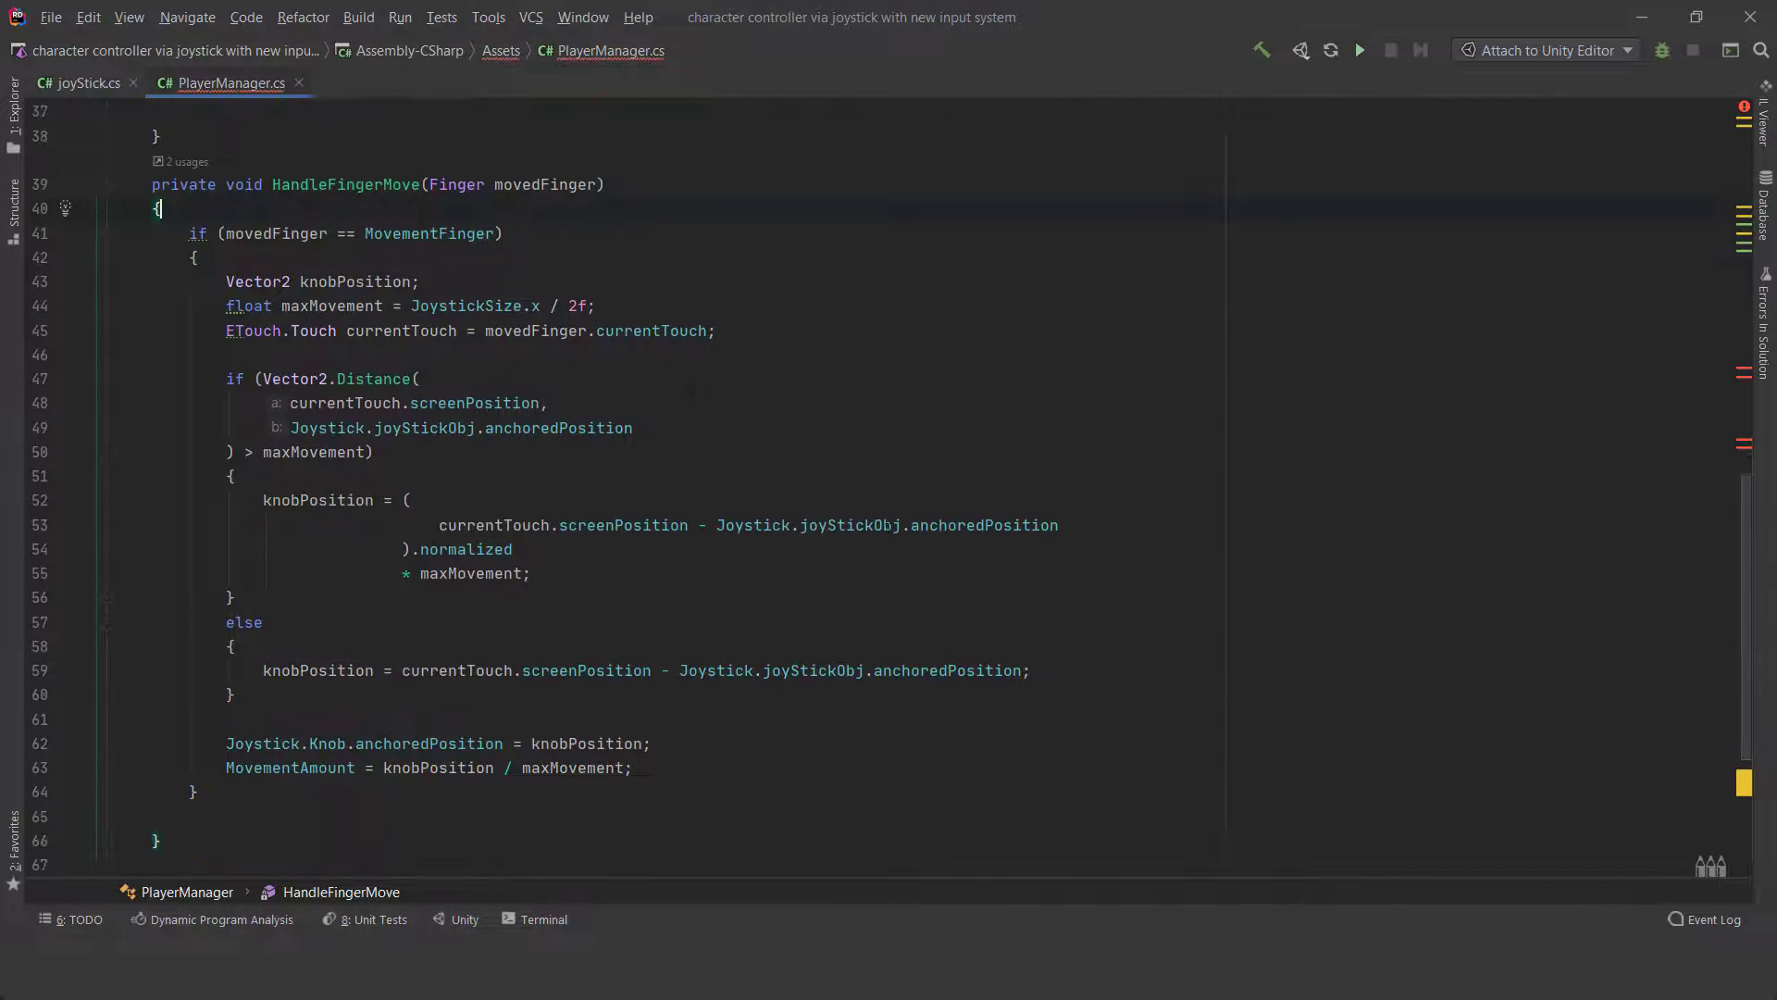
scroll(889, 491, down, 1)
scroll(889, 491, down, 3)
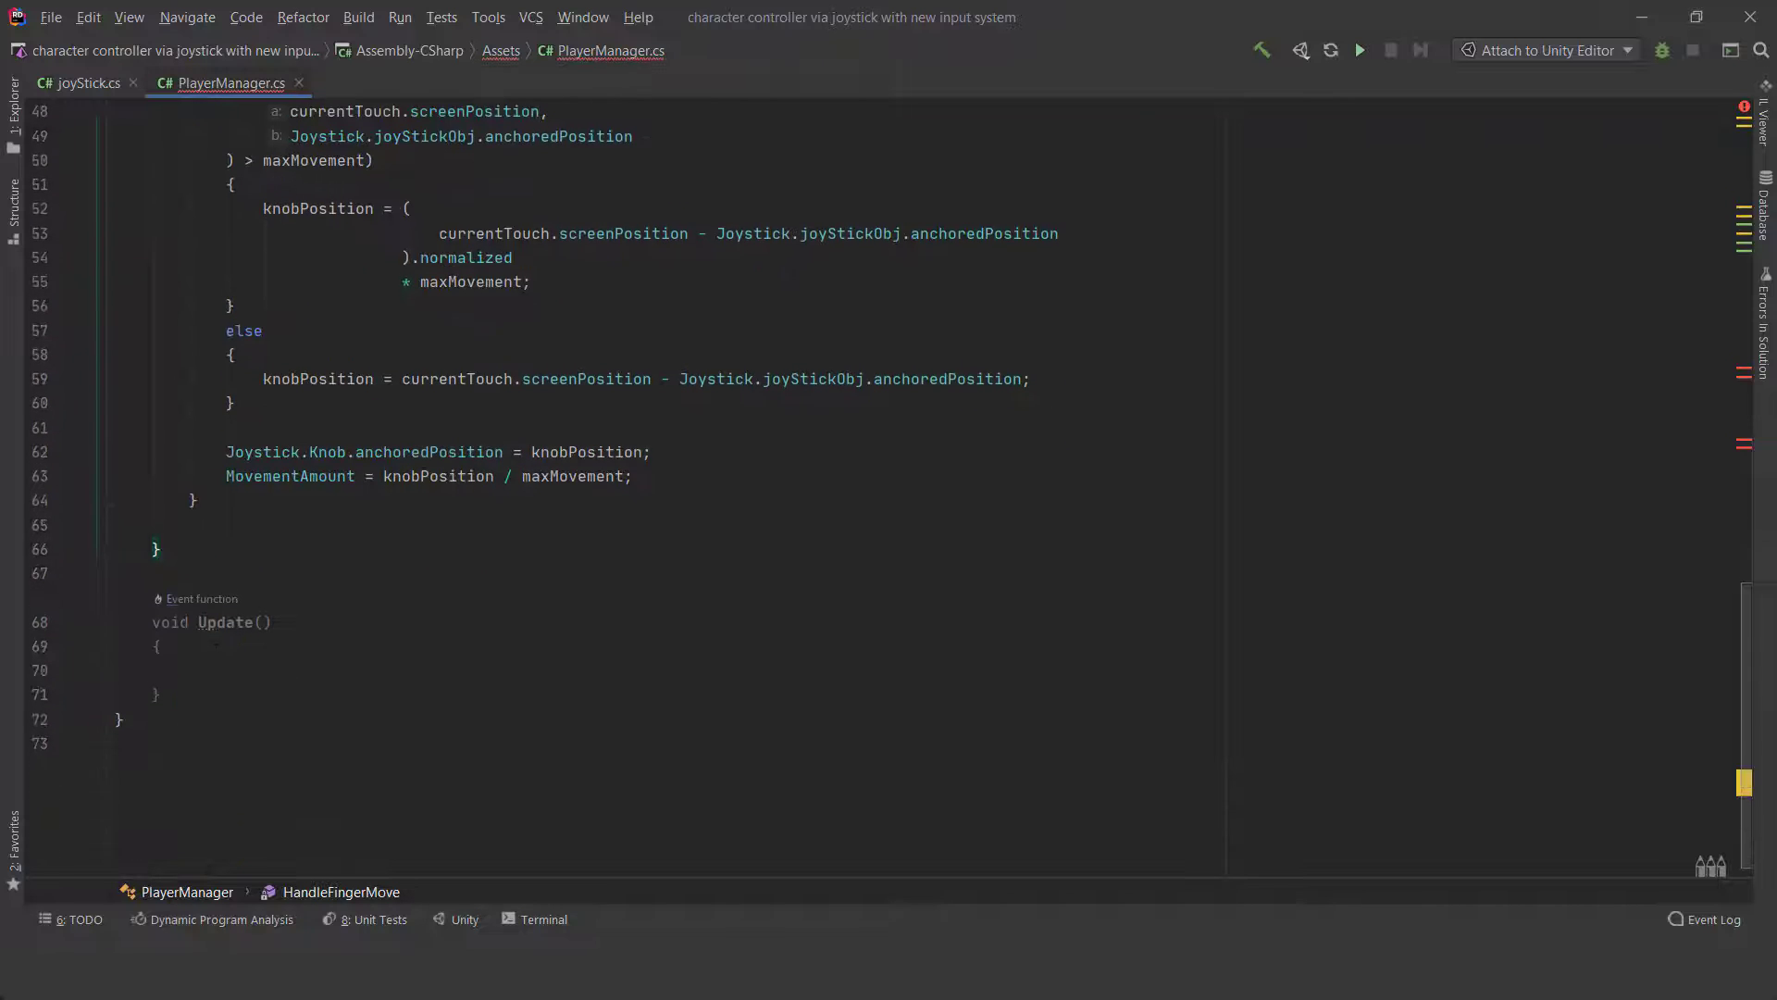
key(Return)
key(Return)
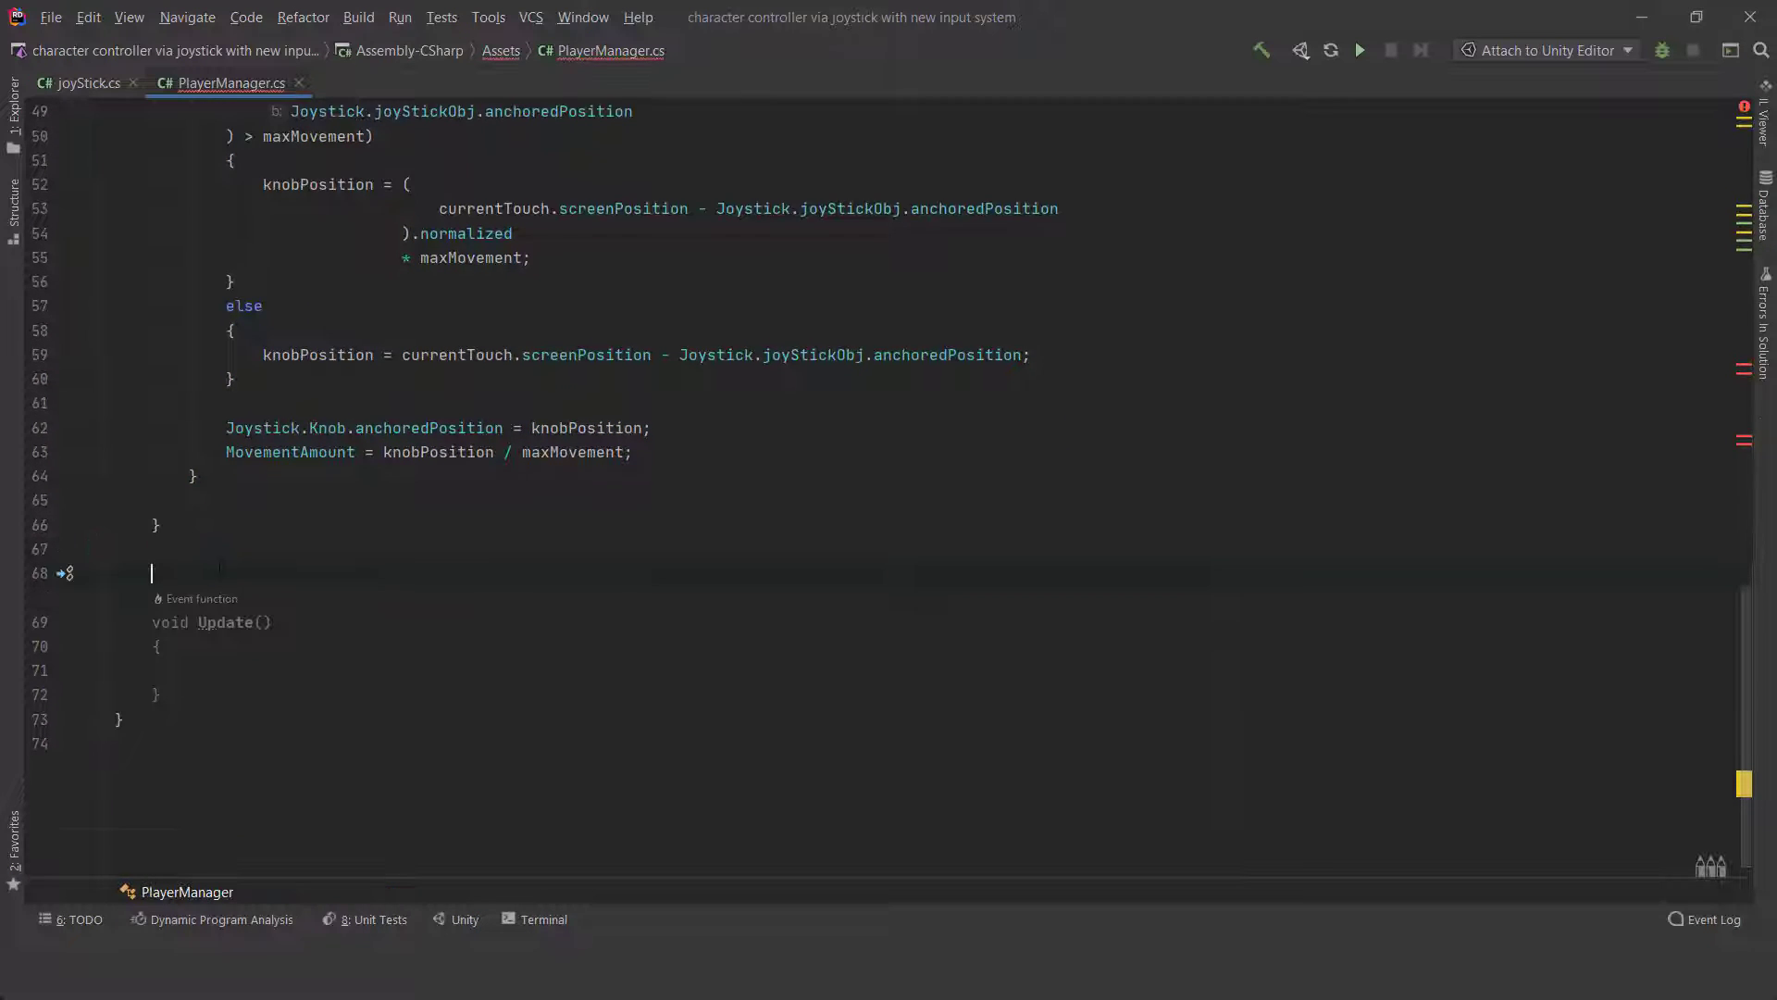
text(private void HandleFingerDown(Finger touchedFinger)         {             if (MovementFinger == null && touchedFinger.screenPosition.x <= Screen.width)             {                 MovementFinger = touchedFinger;                 MovementAmount = Vector2.zero;                 Joystick.gameObject.SetActive(true);                 Joystick.joyStickObj.sizeDelta = JoystickSize;                 Joystick.joyStickObj.anchoredPosition = ClampStartPosition(touchedFinger.screenPosition);             }         })
Paste the HandleLoseFinger method after HandleFingerDown.
scroll(888, 491, down, 1)
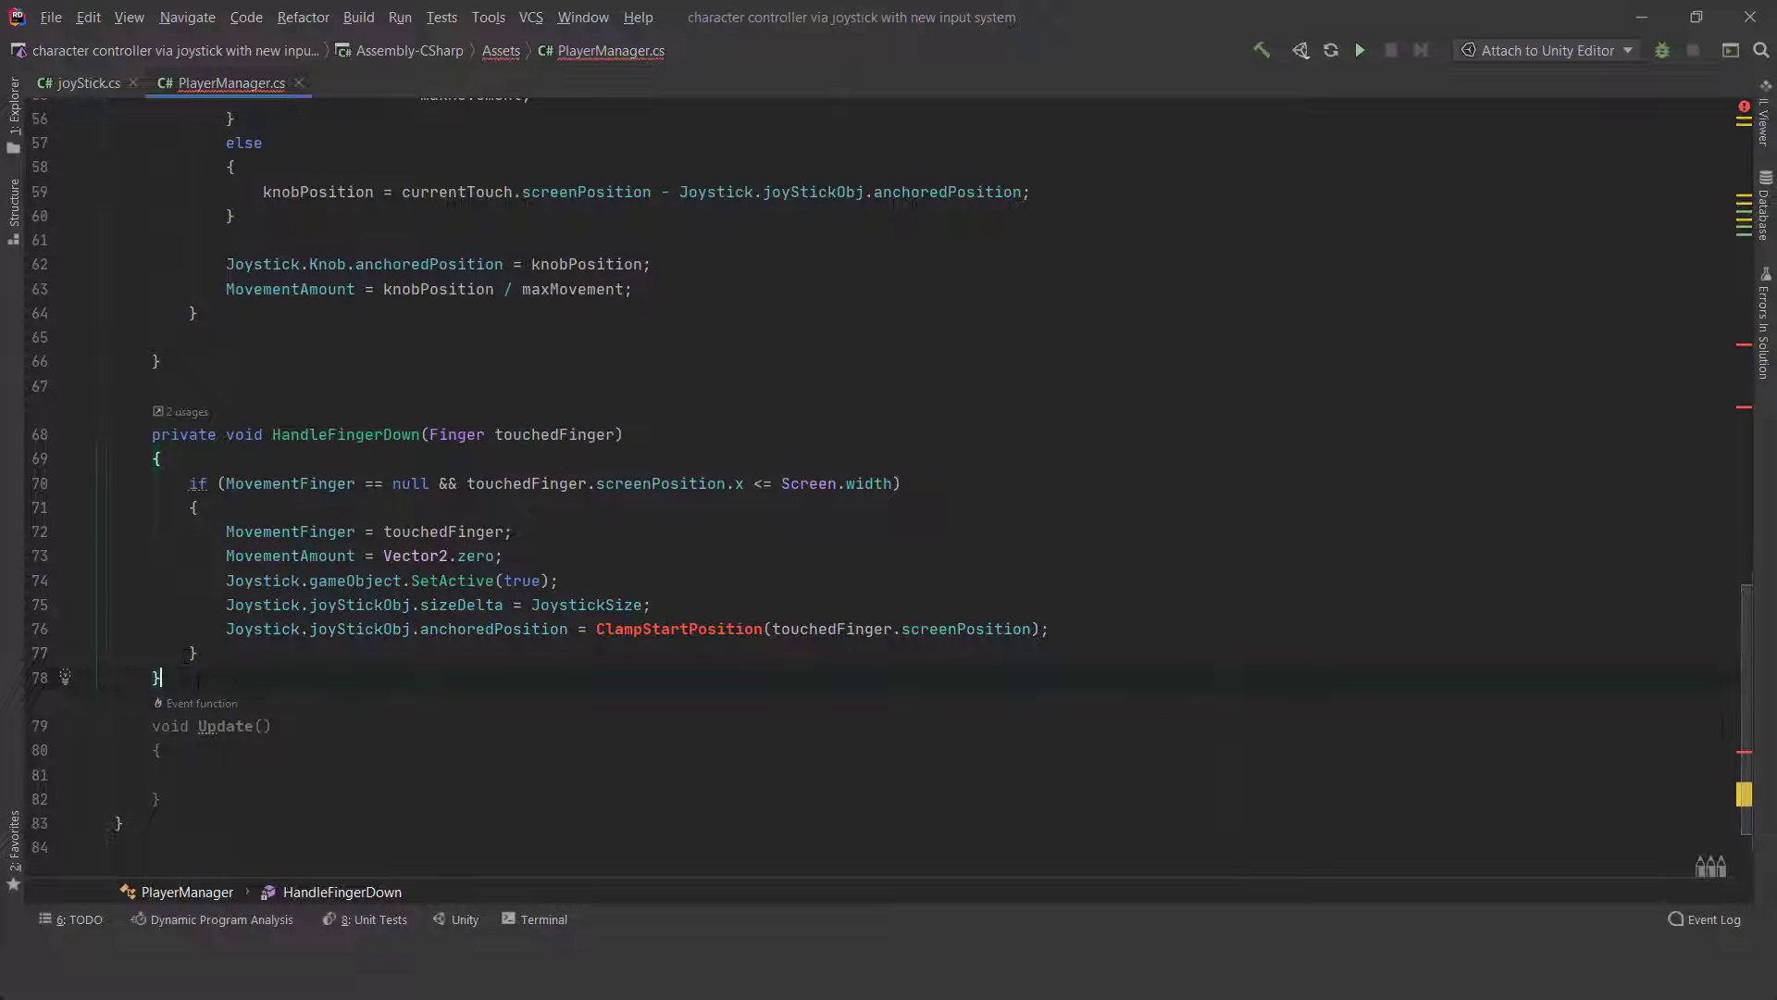
key(Return)
Paste the ClampStartPosition method after HandleLoseFinger, then return to the top of the file.
key(Return)
text(private void HandleLoseFinger(Finger lostFinger)         {             if (lostFinger == MovementFinger)             {                 MovementFinger = null;                 Joystick.Knob.anchoredPosition = Vector2.zero;                 Joystick.gameObject.SetActive(false);                 MovementAmount = Vector2.zero;             }         })
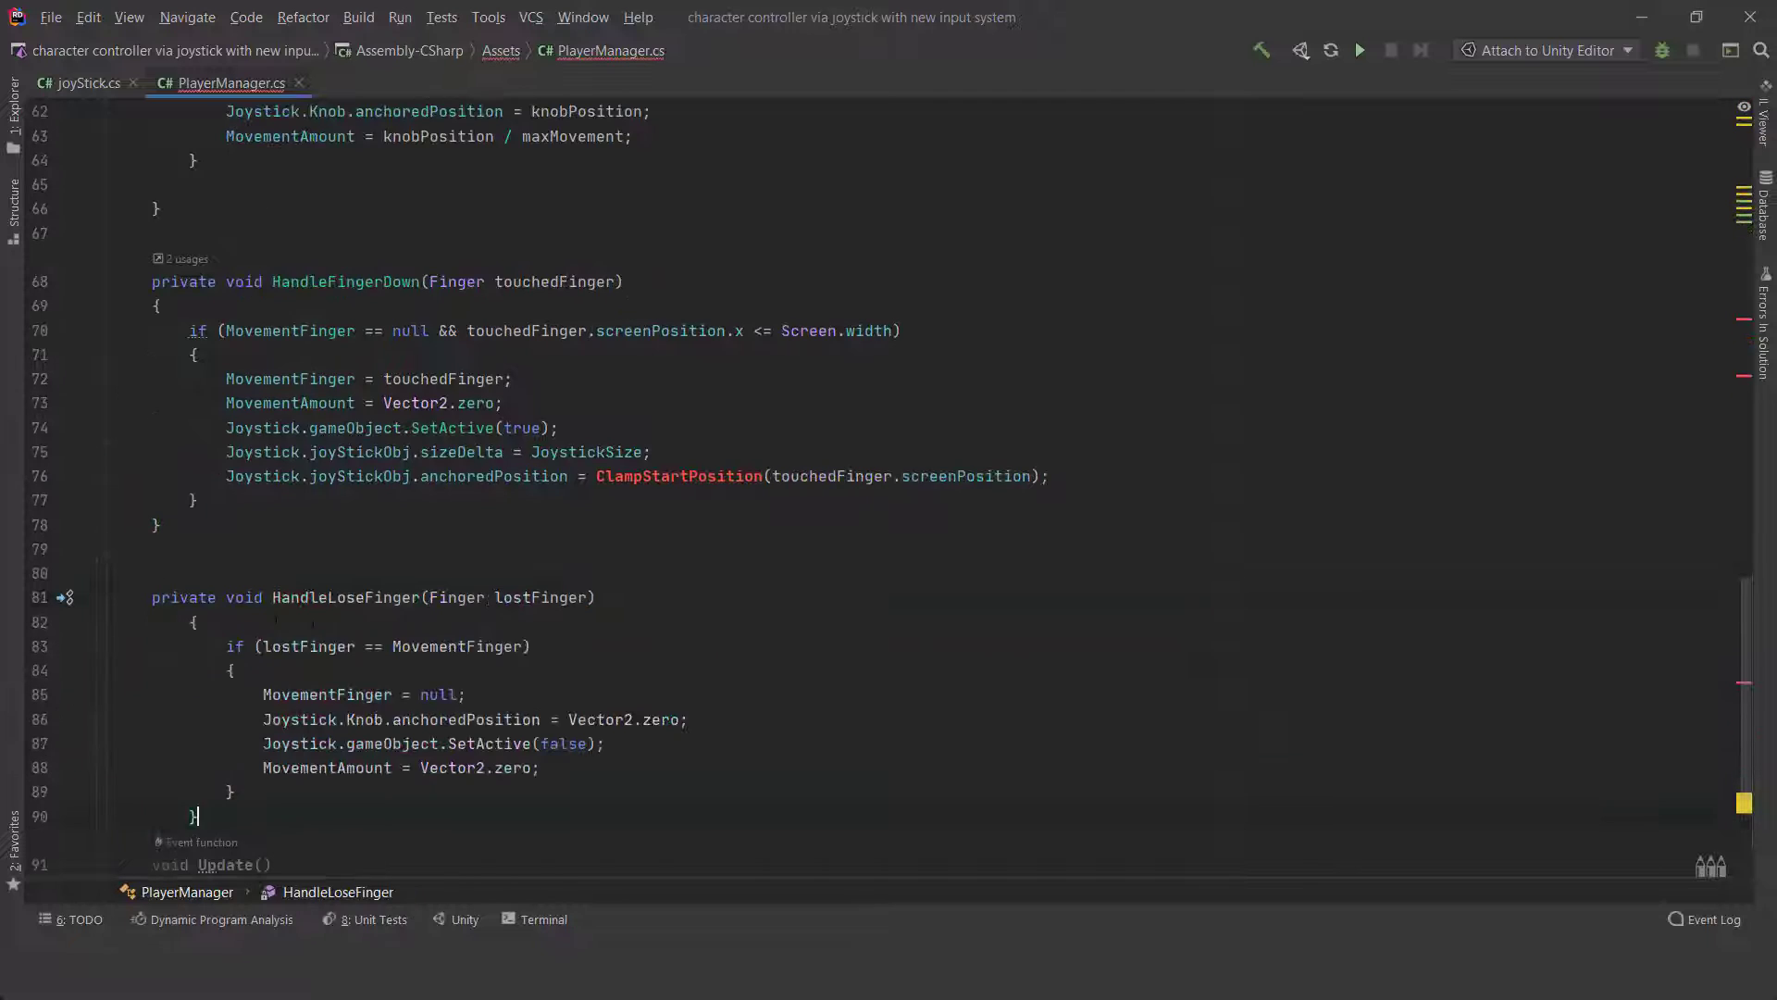
scroll(344, 659, down, 2)
key(Return)
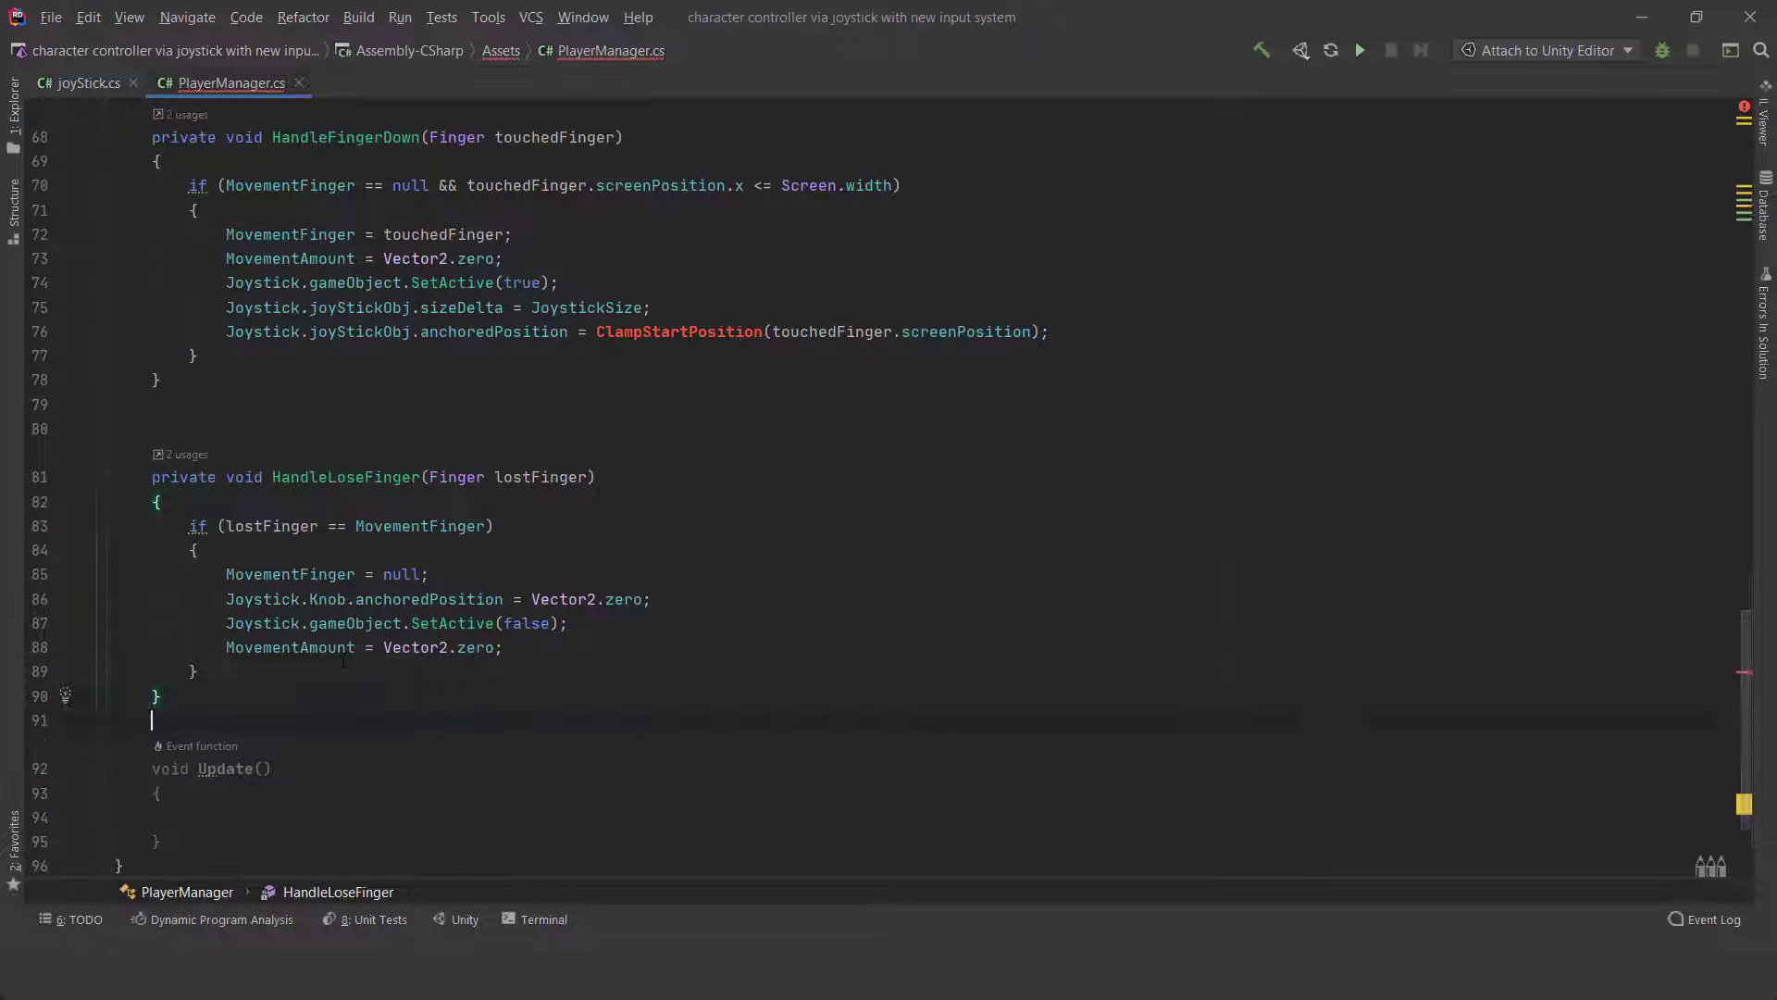
key(Return)
text(private Vector2 ClampStartPosition(Vector2 startPosition)     {         if (startPosition.x < JoystickSize.x / 2)         {             startPosition.x = JoystickSize.x / 2;         }          if (startPosition.y < JoystickSize.y / 2)         {             startPosition.y = JoystickSize.y / 2;         }         else if (startPosition.y > Screen.height - JoystickSize.y / 2)         {             startPosition.y = Screen.height - JoystickSize.y / 2;         }          return startPosition;     })
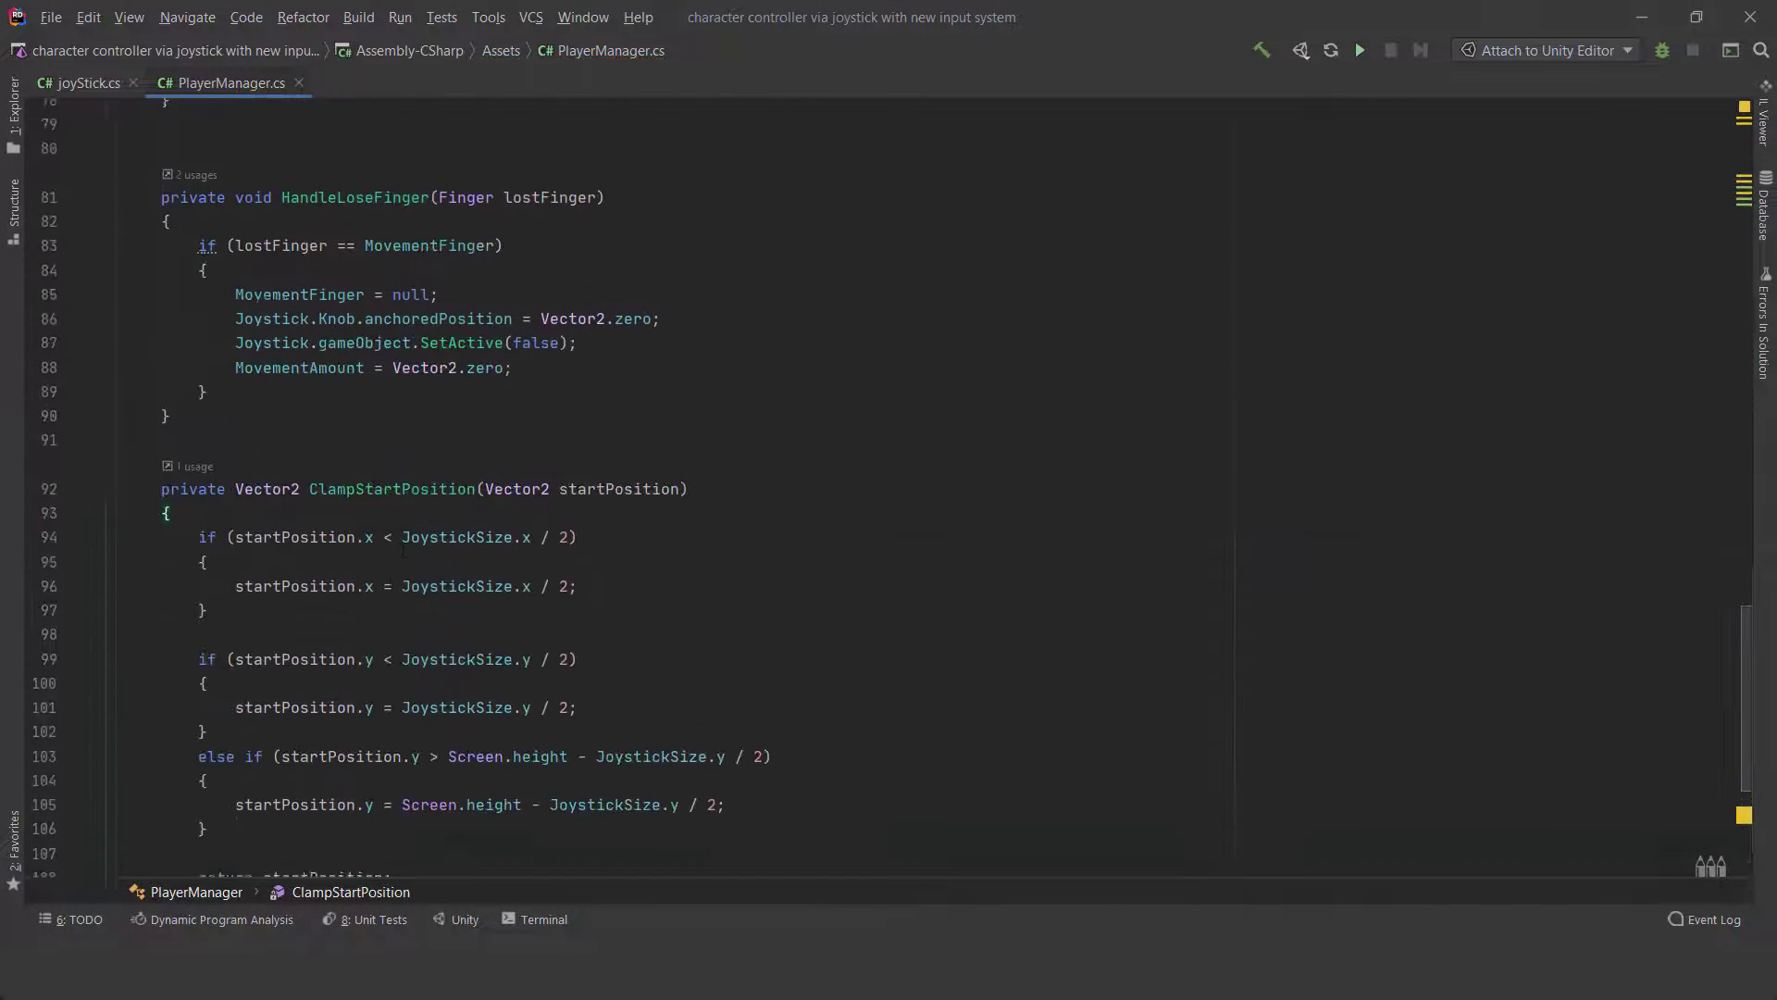
scroll(218, 721, down, 2)
scroll(216, 694, up, 3)
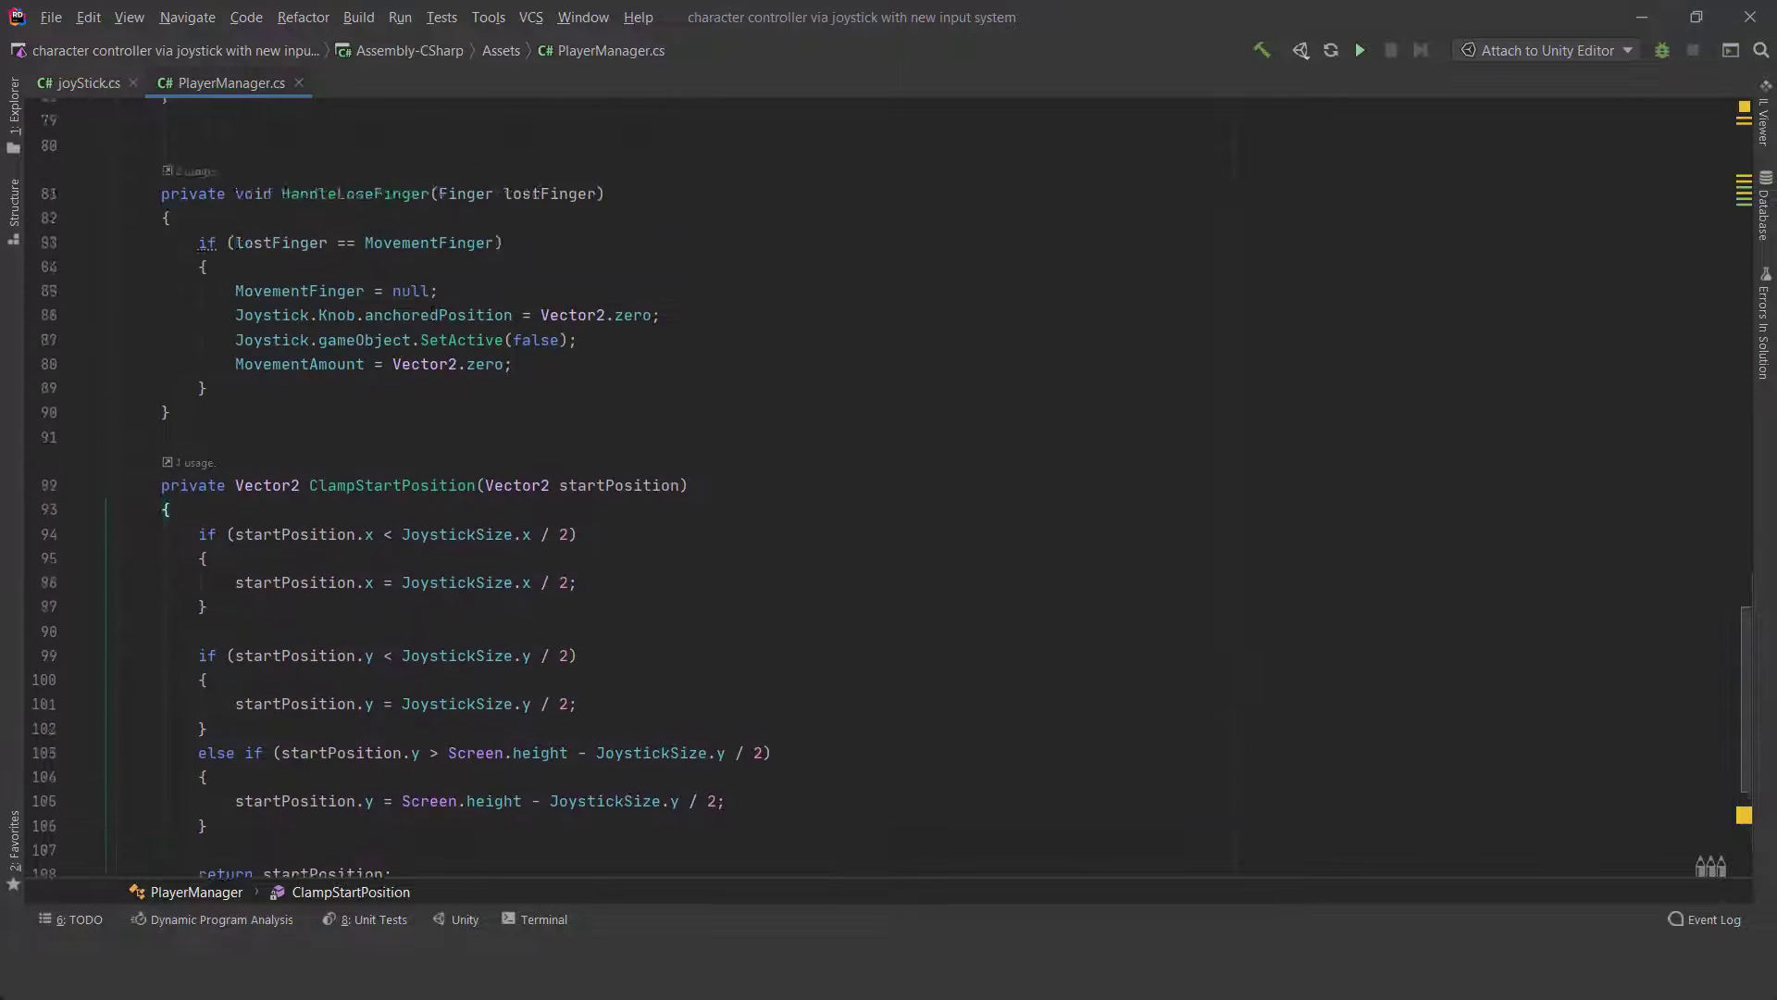
scroll(432, 545, up, 5)
scroll(432, 544, up, 5)
scroll(432, 544, up, 5)
scroll(433, 544, up, 6)
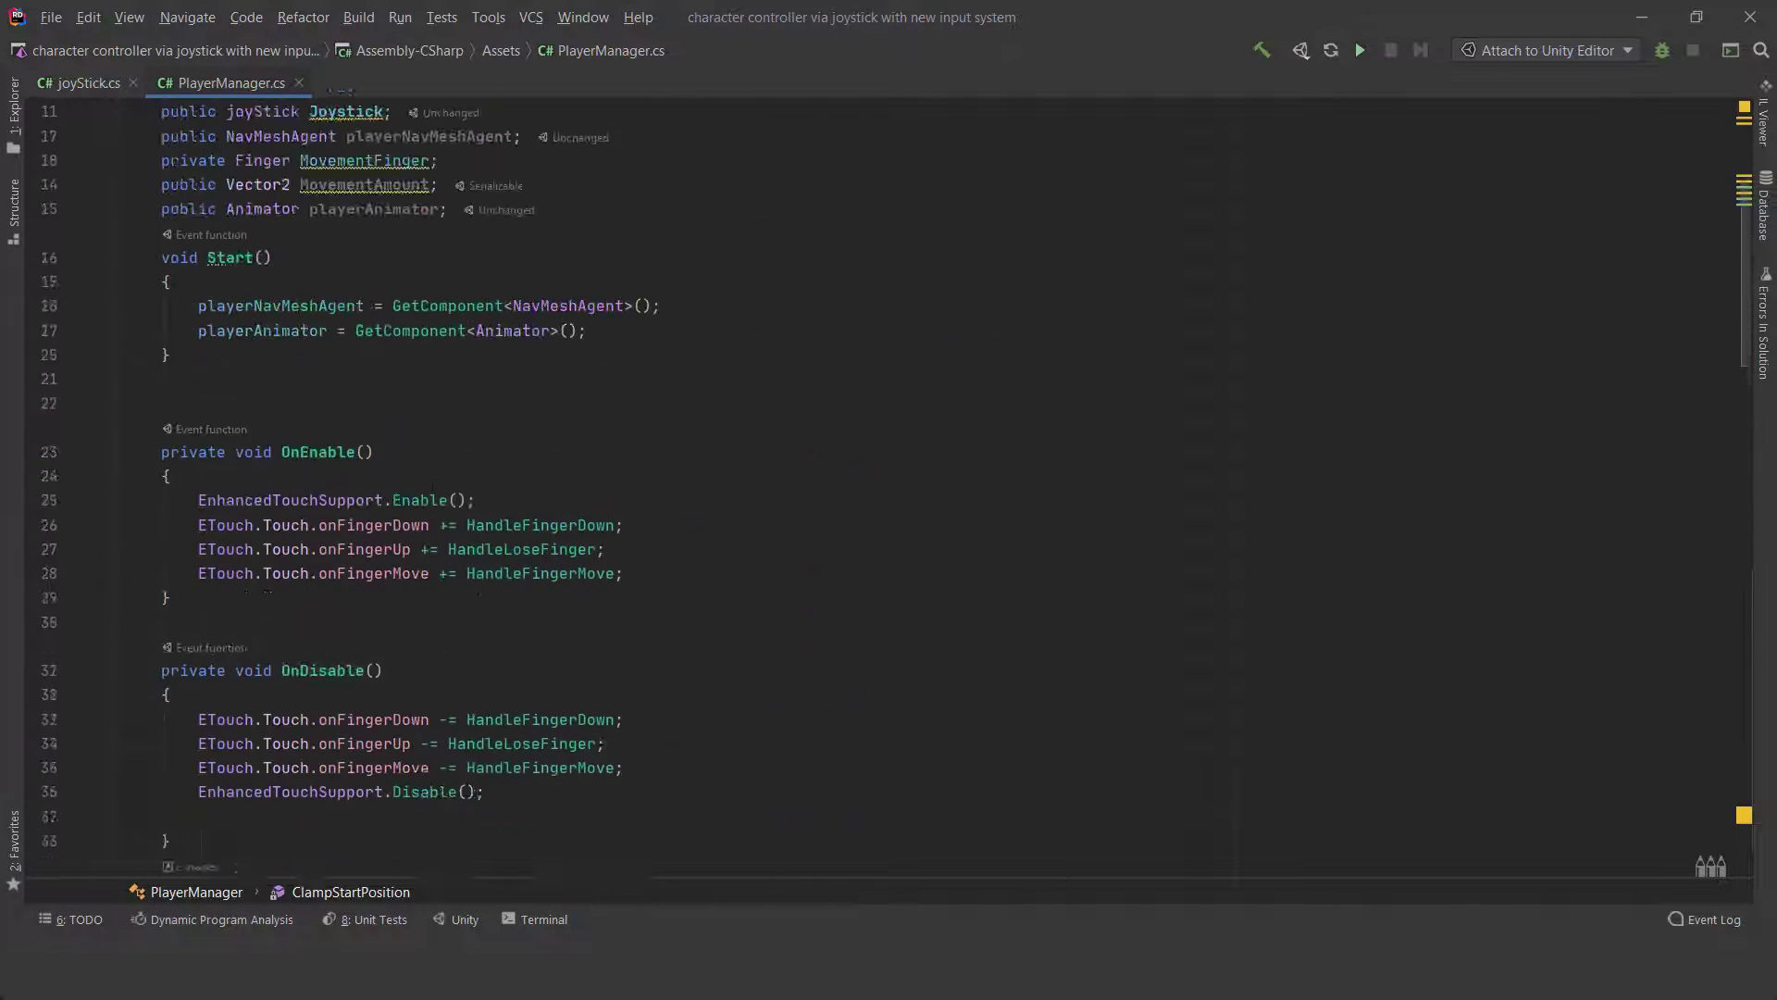
scroll(432, 544, up, 3)
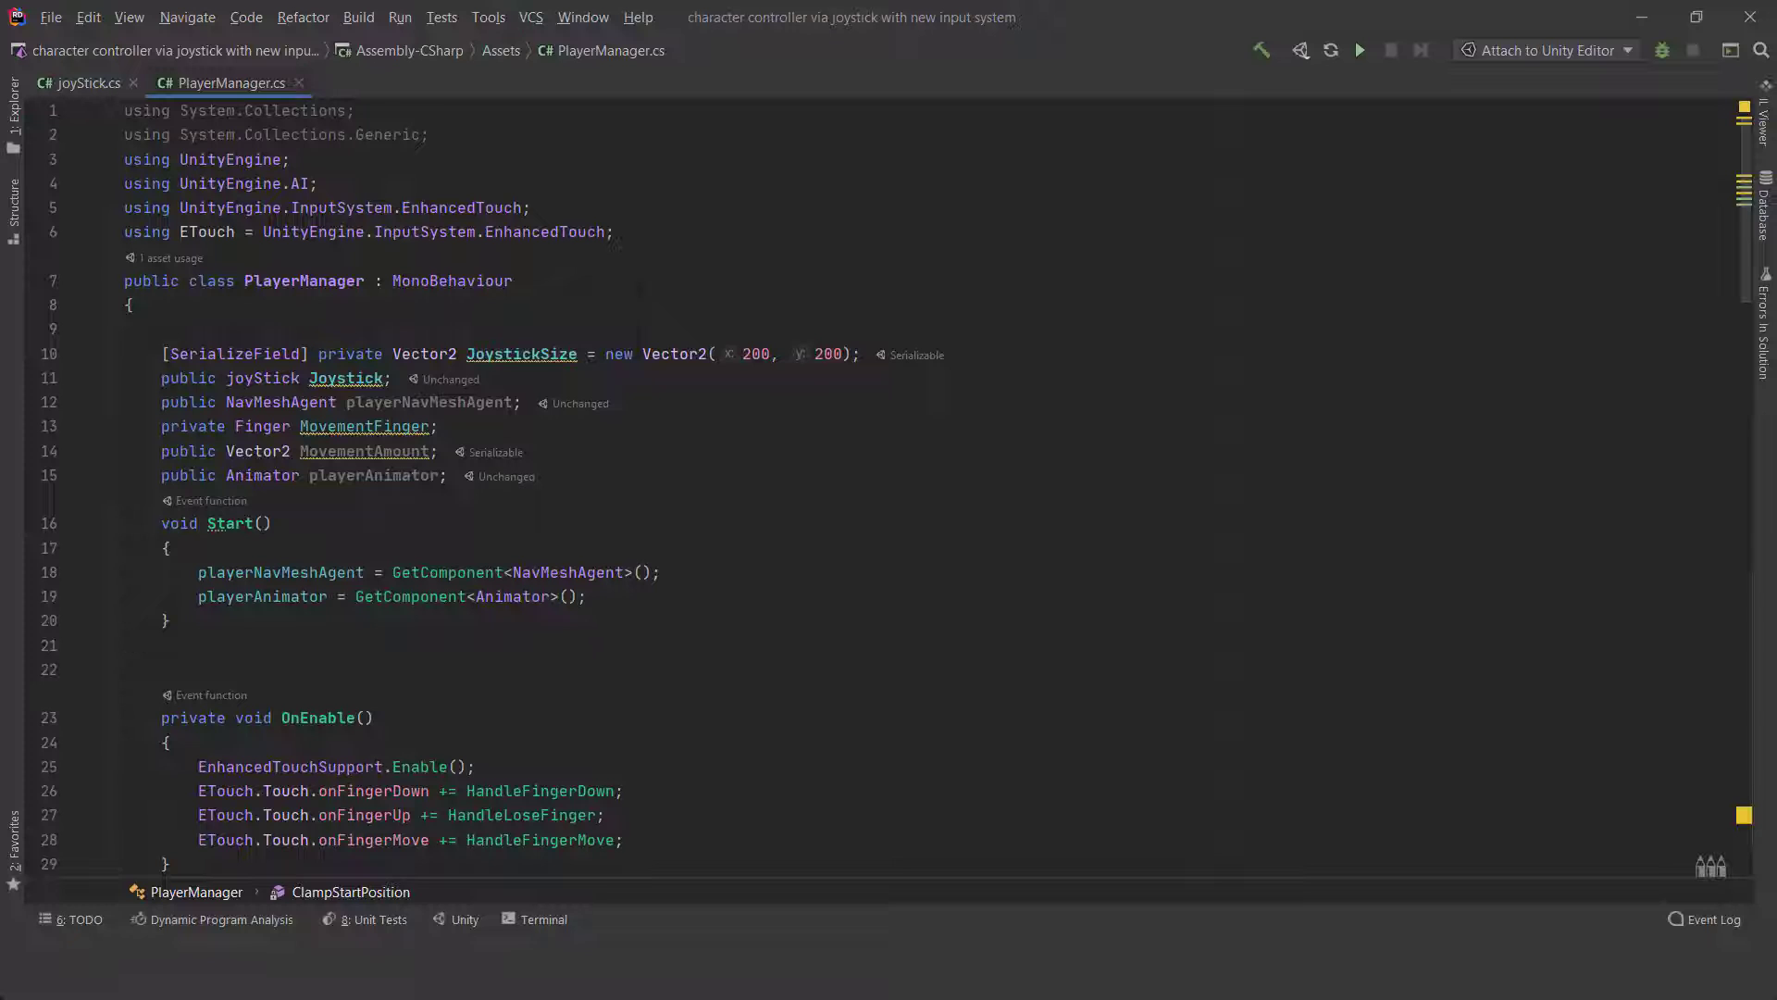
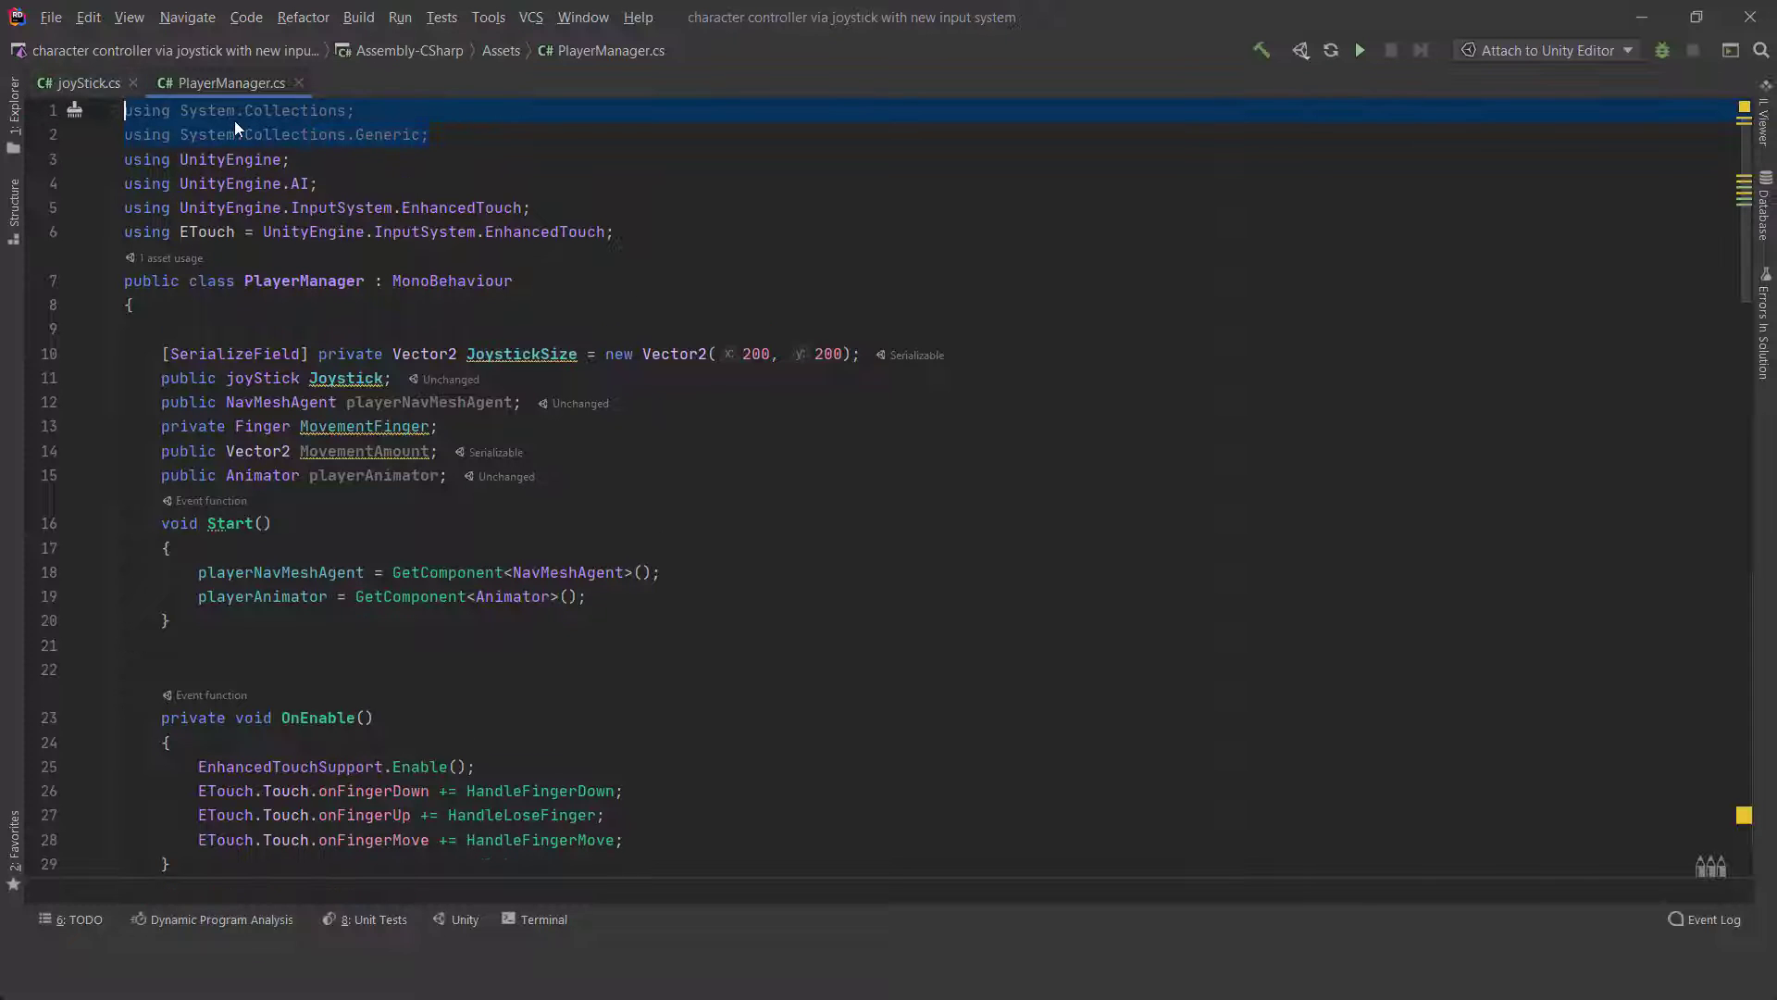
Delete the two unused System.Collections using lines from PlayerManager.cs.
key(Delete)
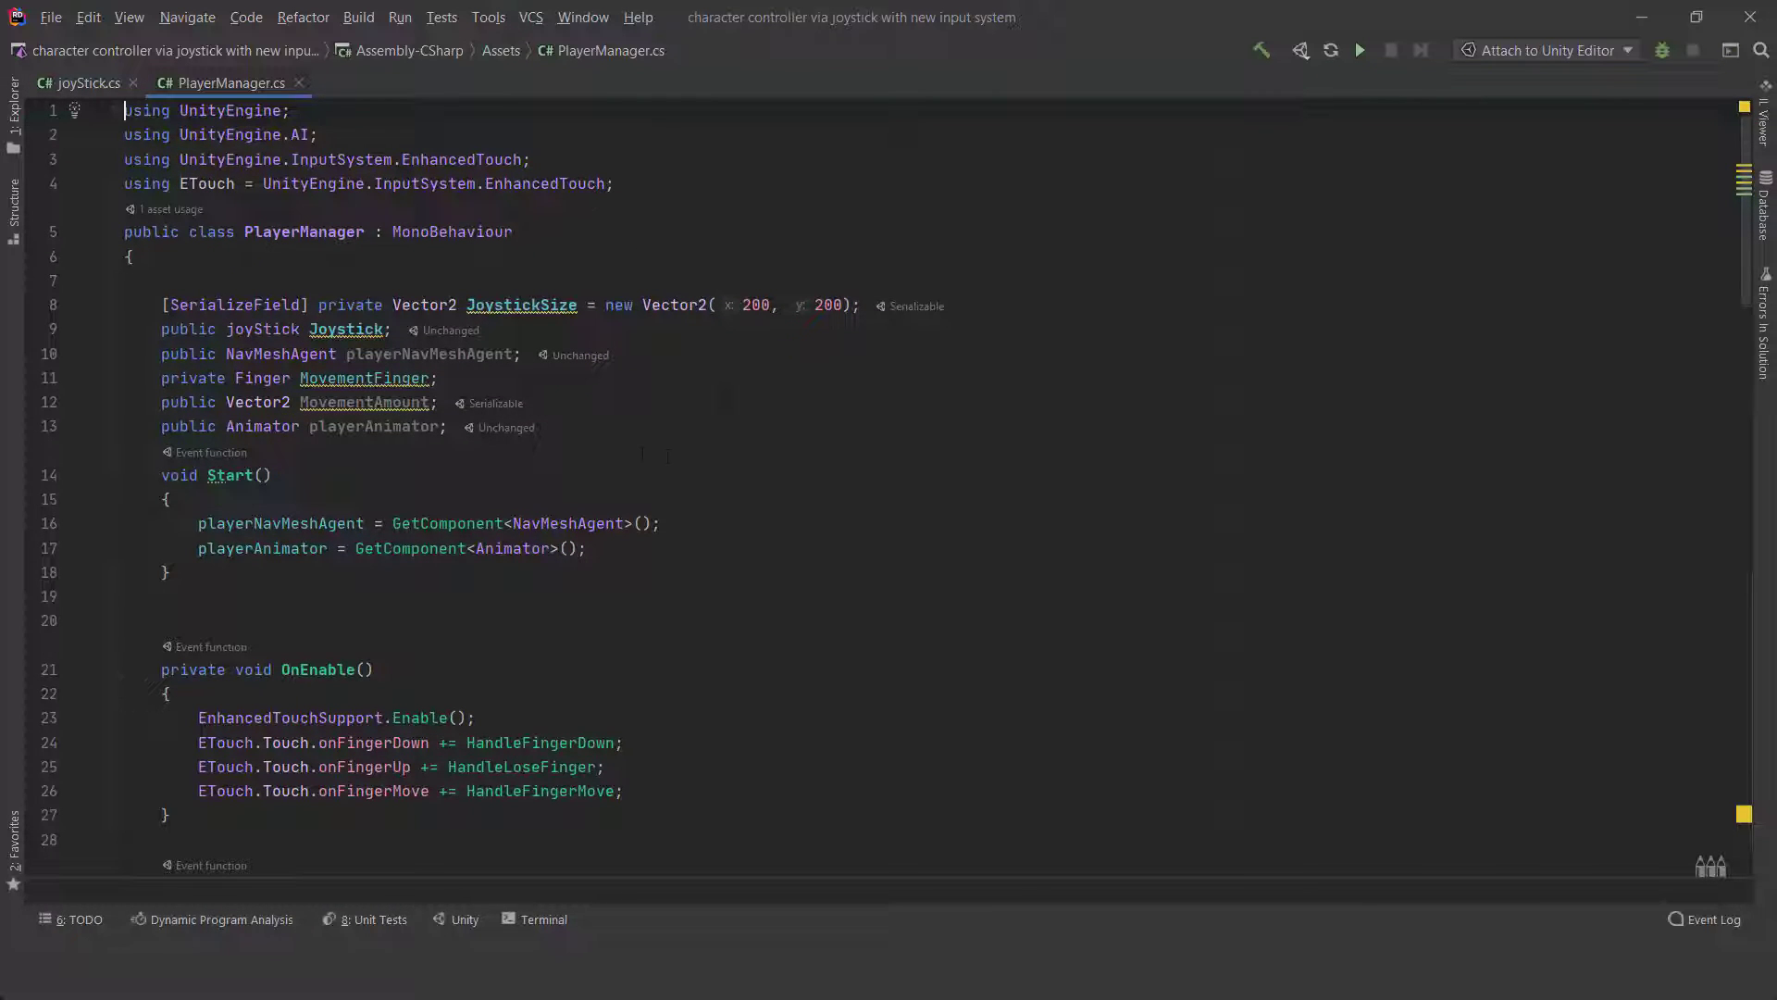
scroll(668, 455, down, 1)
scroll(667, 455, down, 2)
scroll(668, 455, down, 2)
scroll(667, 456, down, 1)
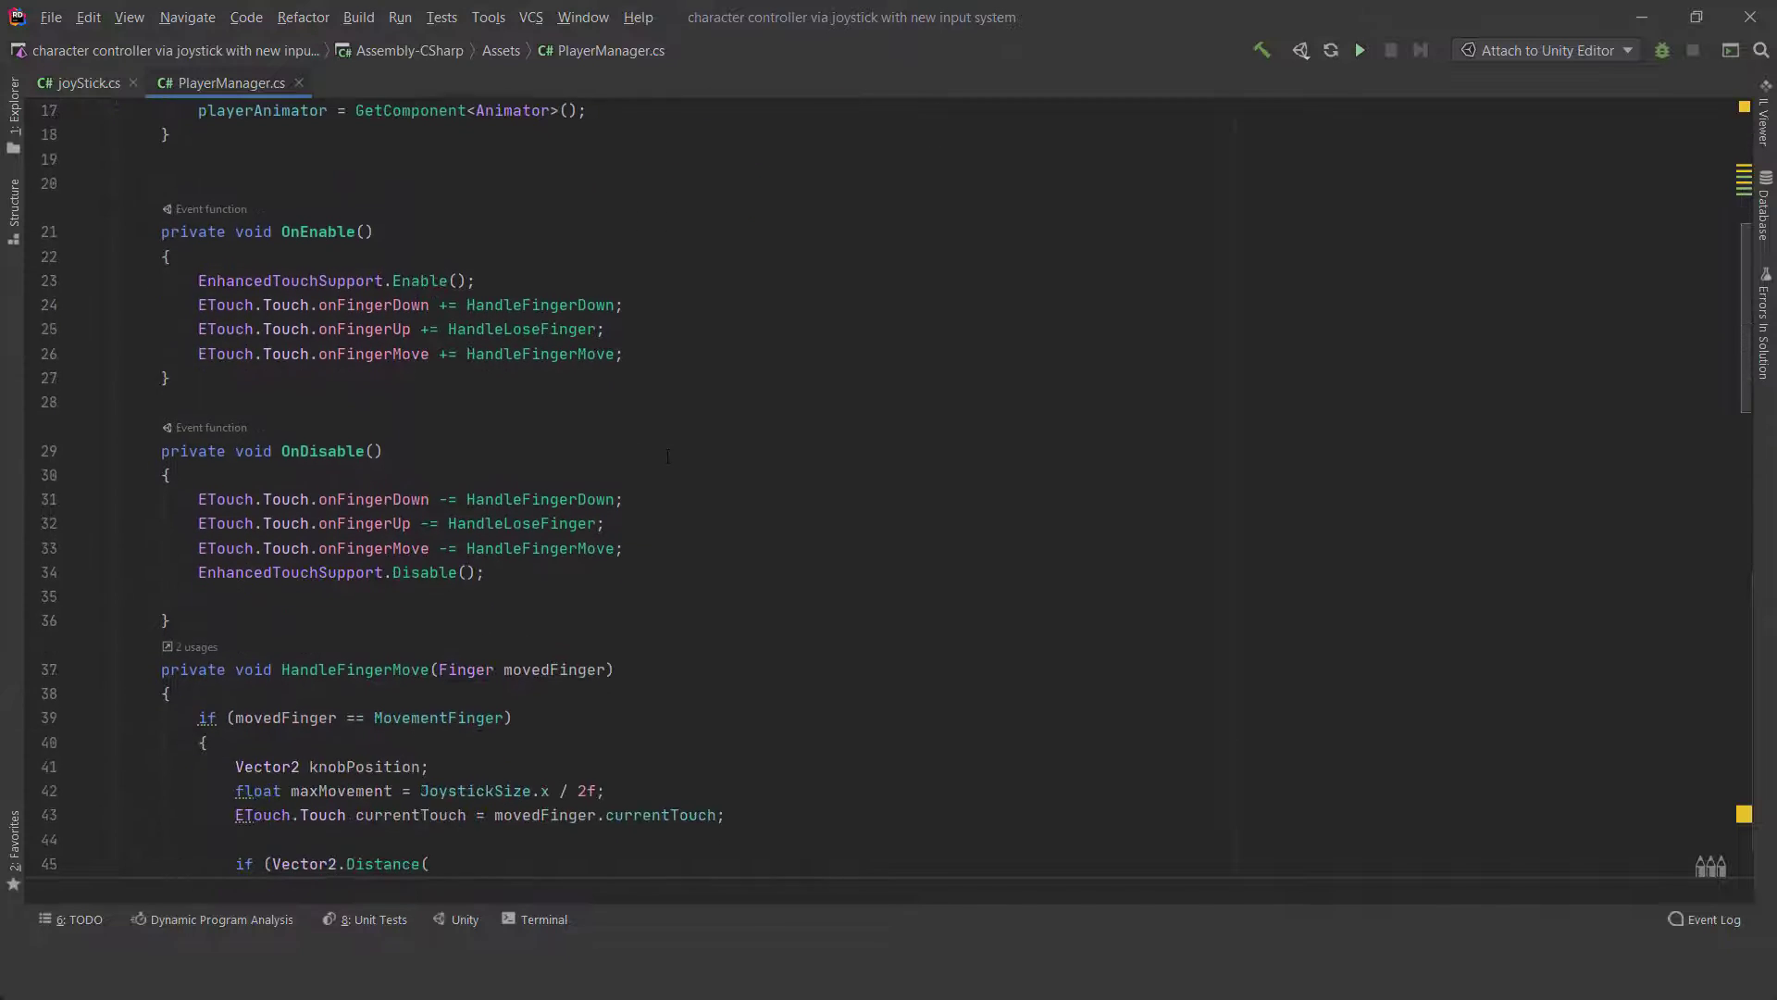
scroll(667, 455, down, 2)
scroll(740, 456, down, 2)
scroll(876, 457, down, 3)
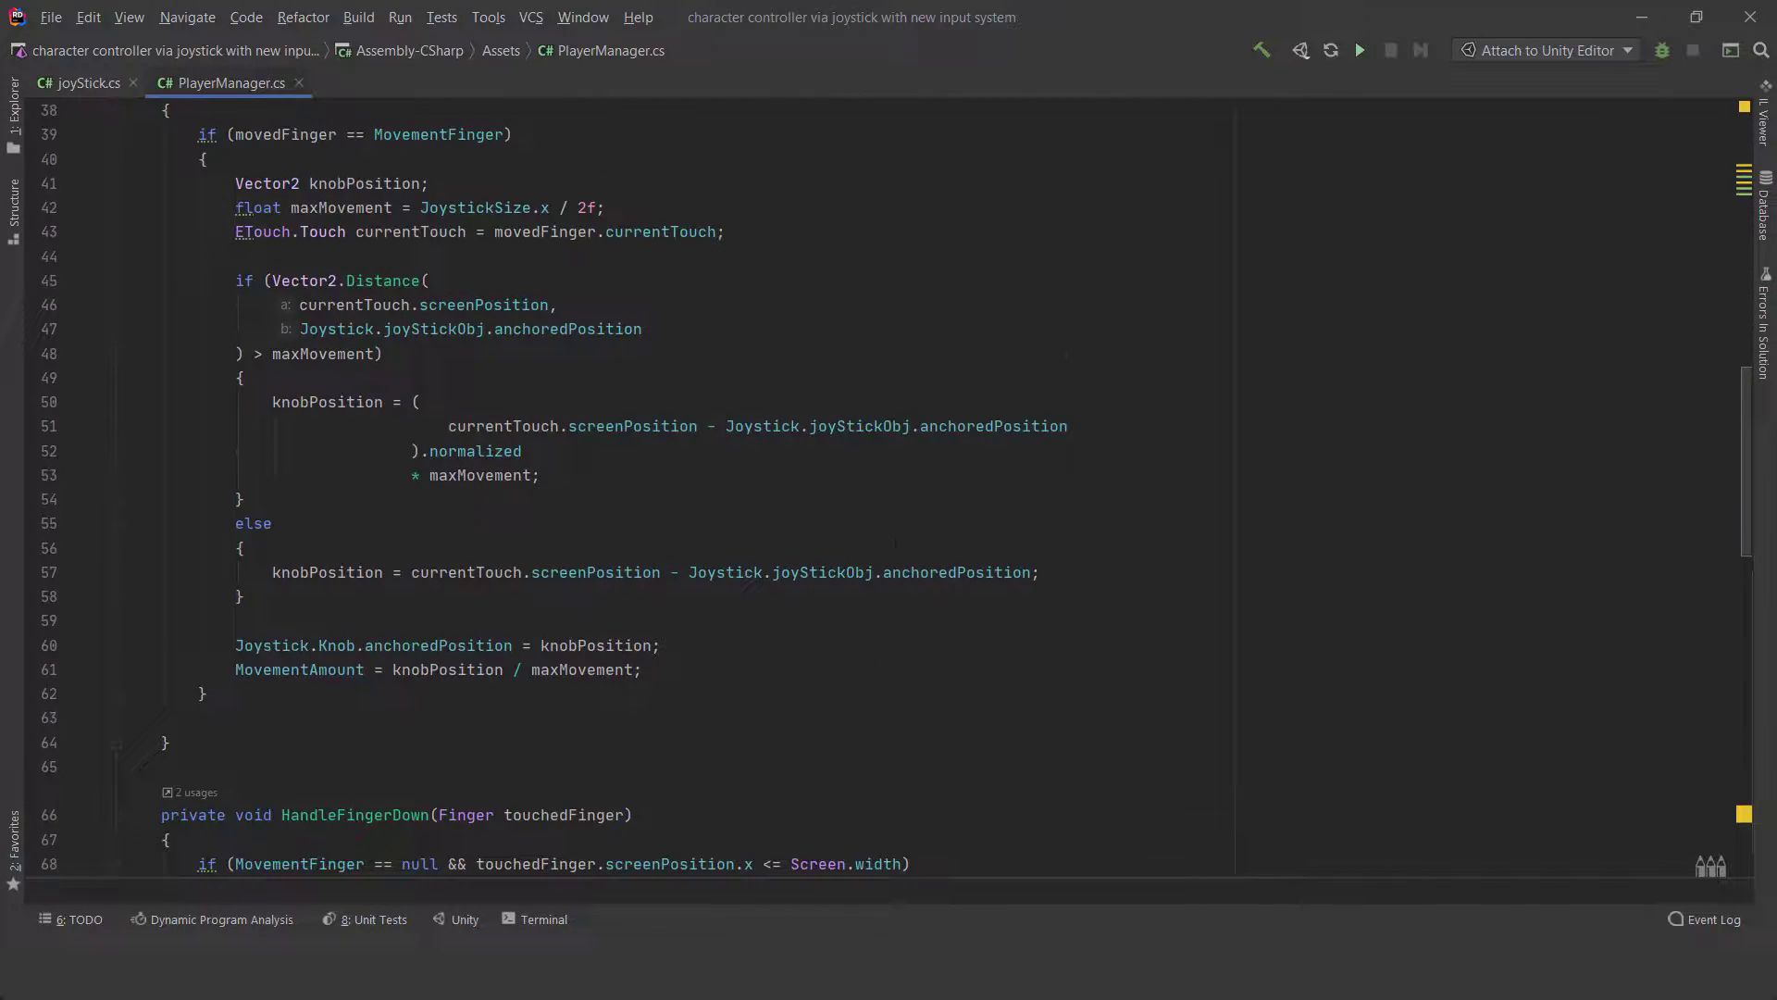
scroll(814, 534, down, 1)
scroll(739, 525, down, 1)
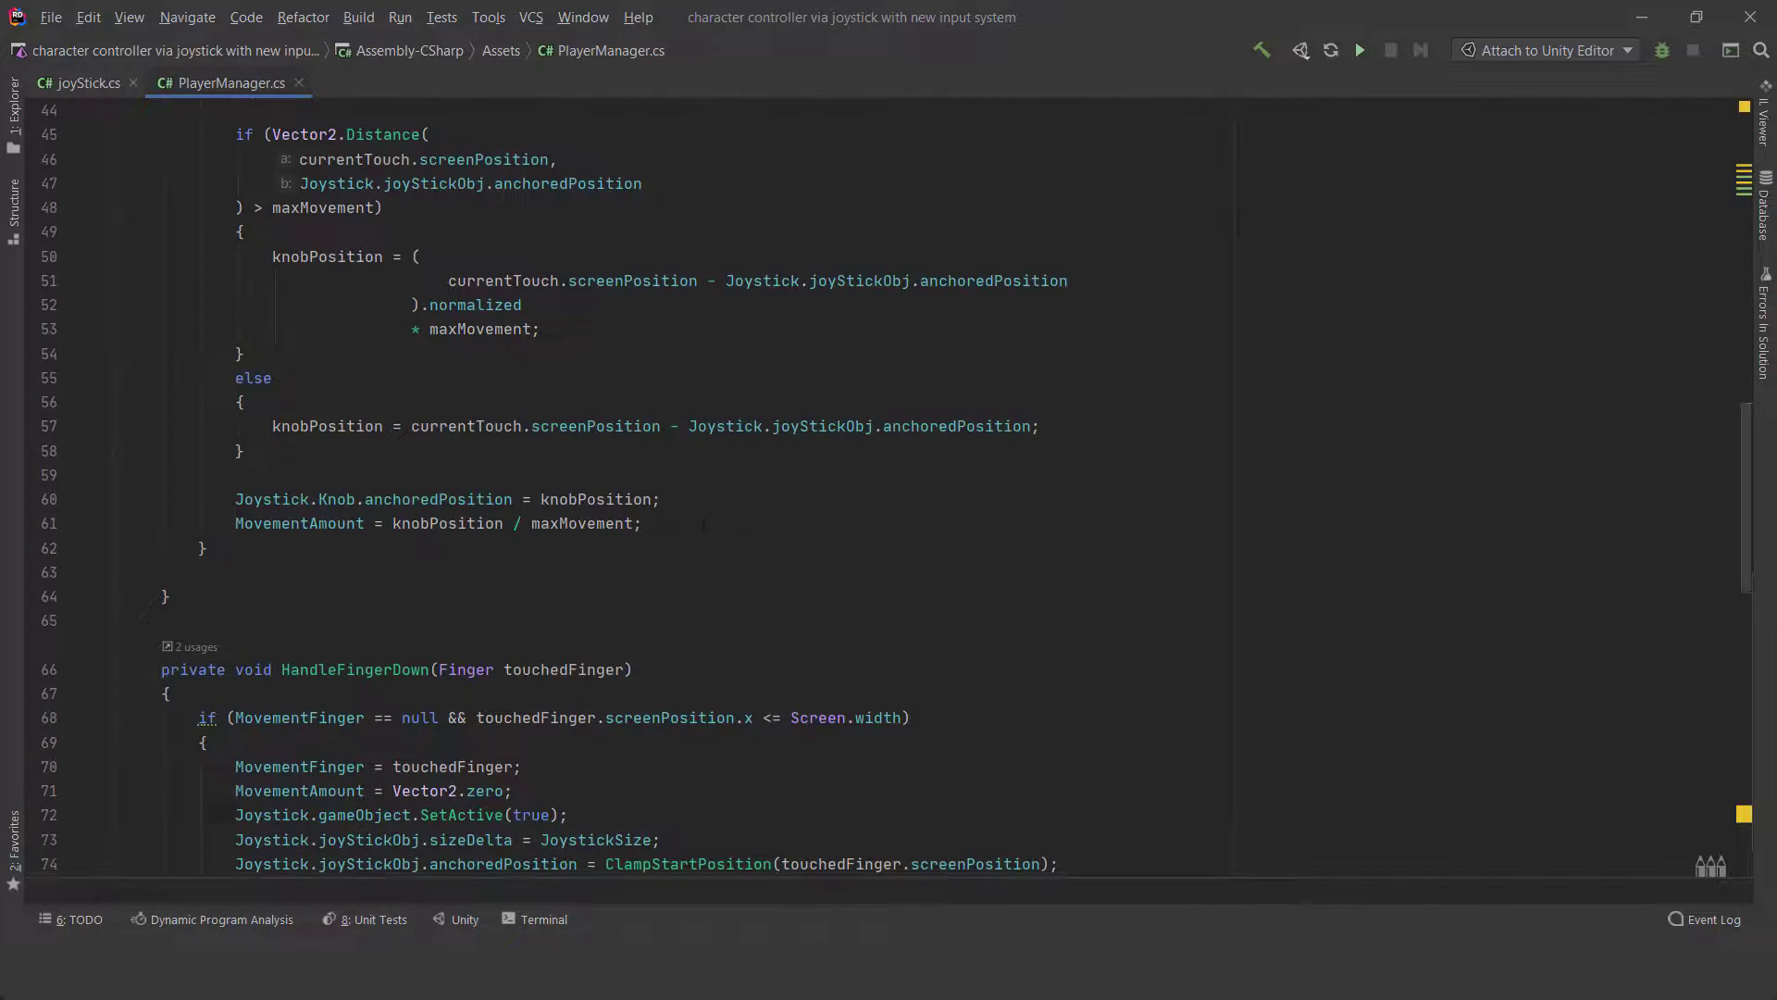
scroll(703, 525, down, 2)
scroll(704, 525, down, 1)
scroll(702, 531, down, 4)
scroll(702, 537, down, 3)
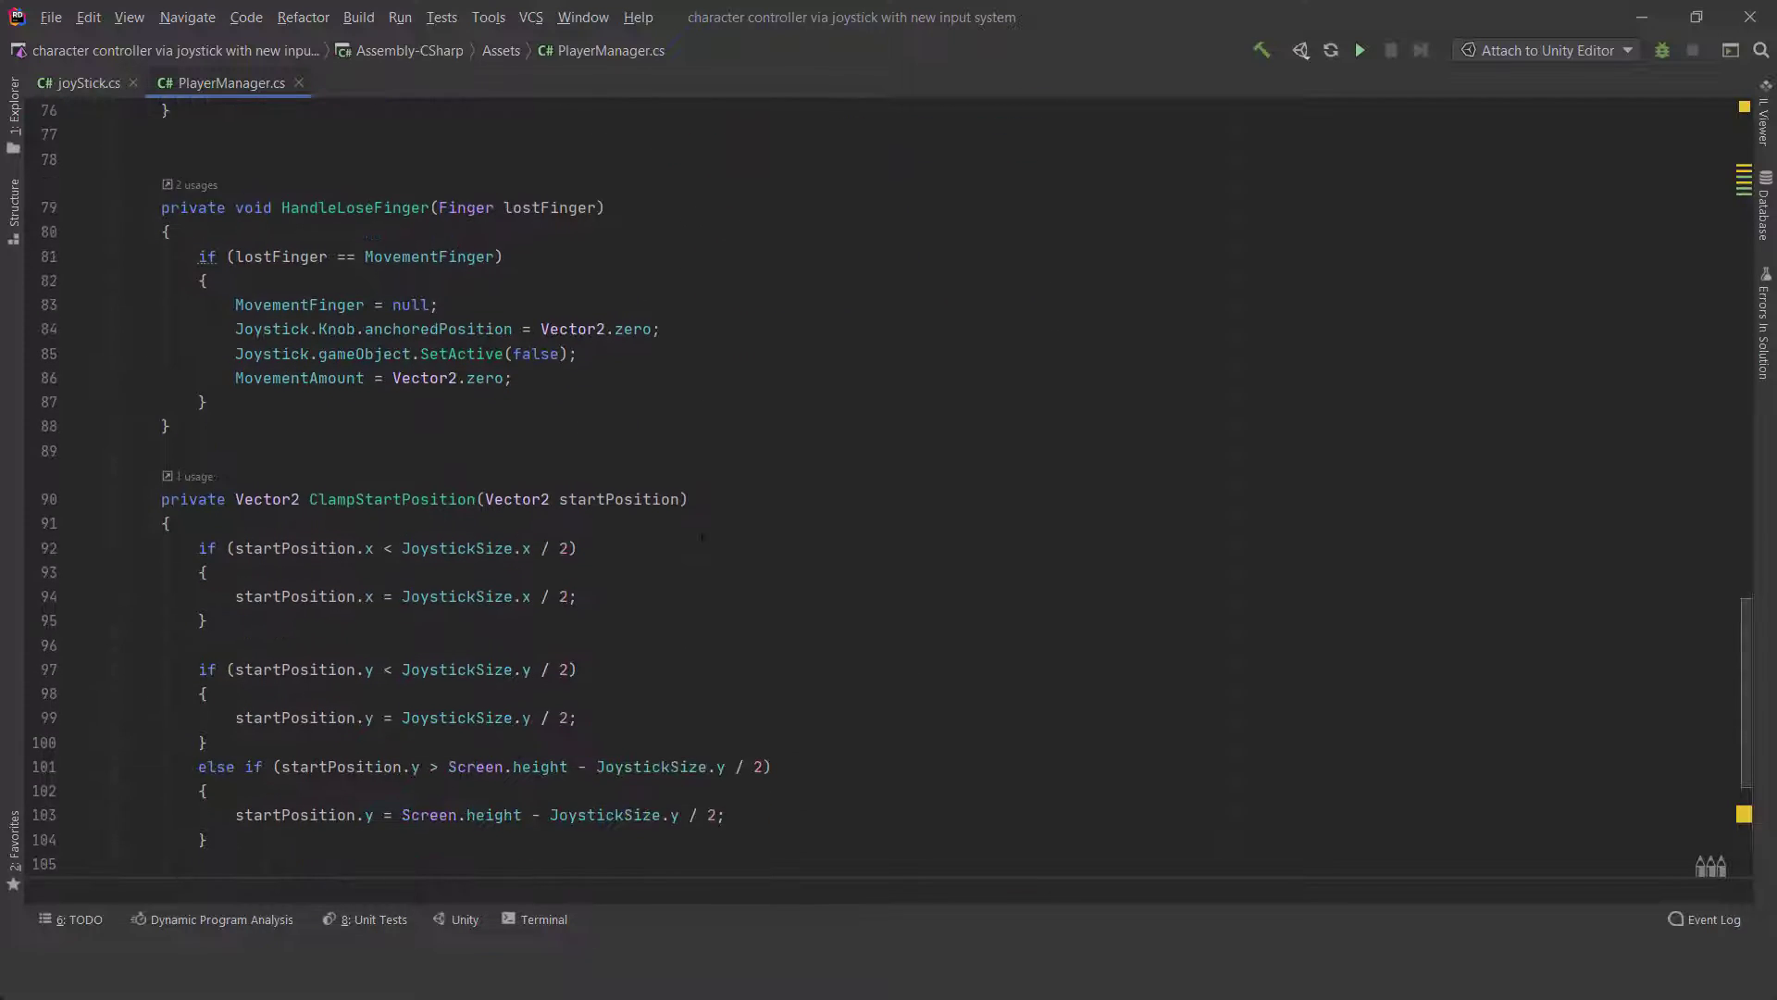
scroll(701, 537, down, 1)
scroll(702, 537, down, 2)
scroll(701, 537, down, 2)
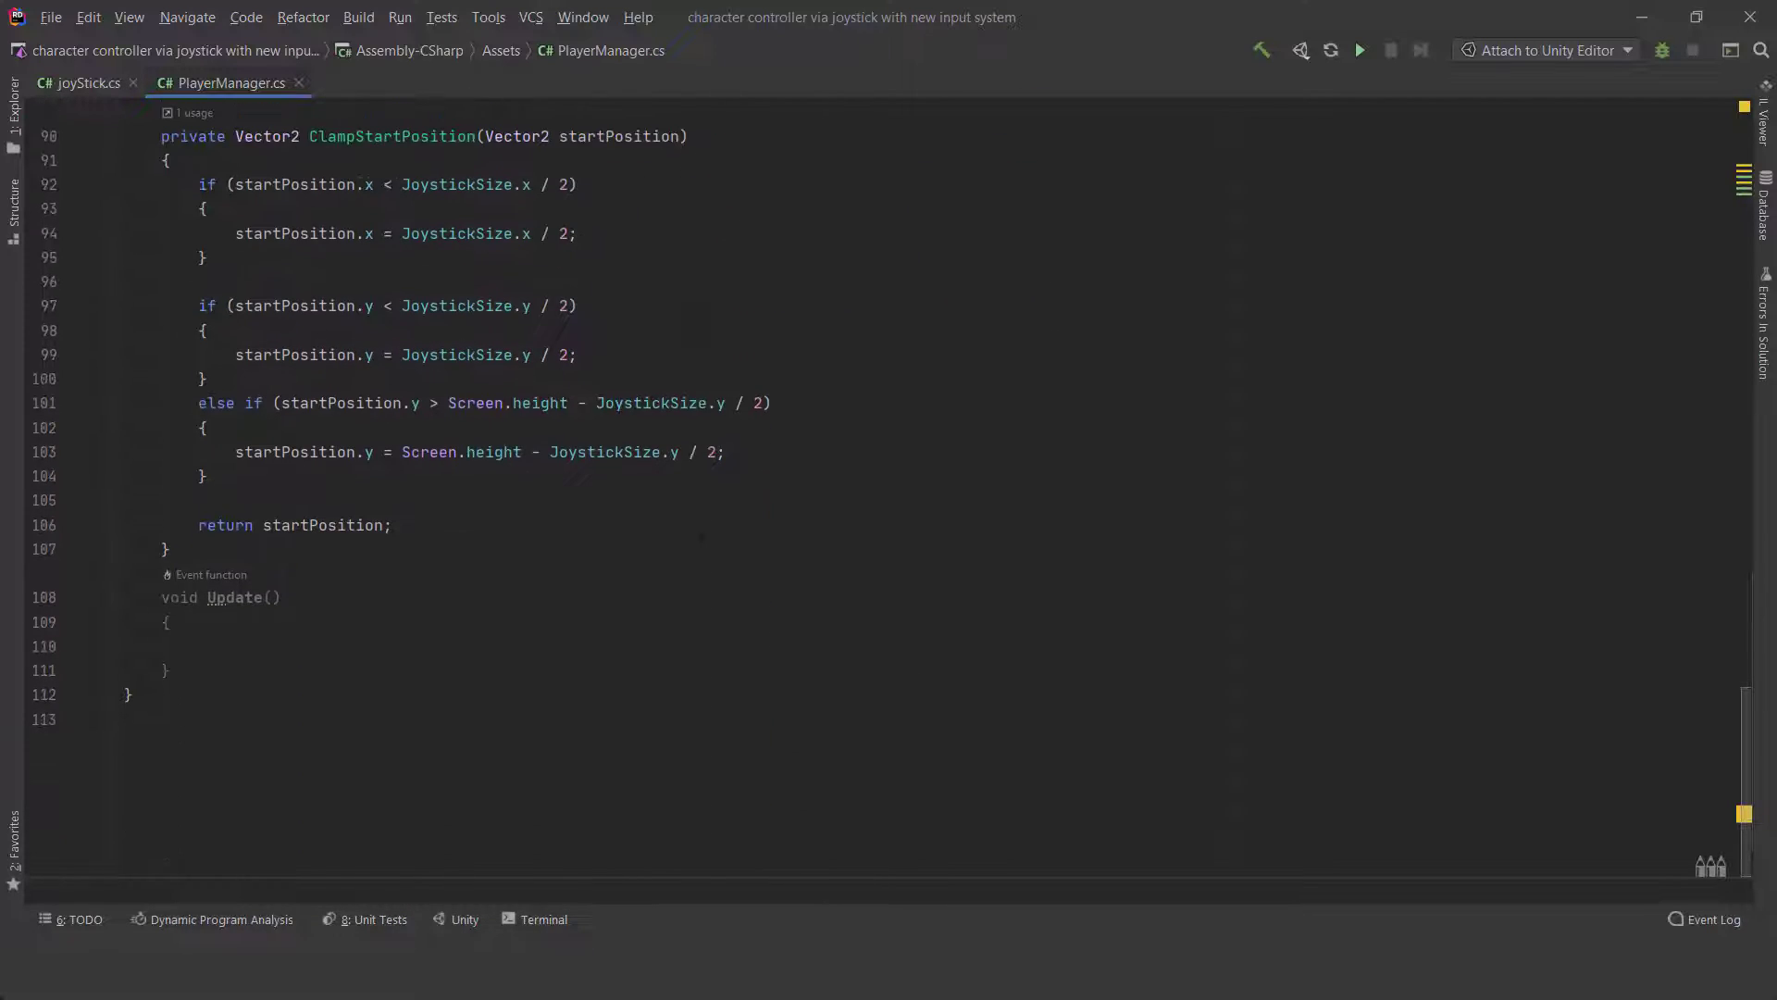
Paste the NavMesh movement, facing and moveX/moveZ SetFloat code into Update(), then minimize Rider.
click(249, 656)
text(Vector3 scaledMovement = playerNavMeshAgent.speed * Time.deltaTime * new Vector3(MovementAmount.x, 0, MovementAmount.y);          playerNavMeshAgent.Move(scaledMovement);          playerNavMeshAgent.transform.LookAt(playerNavMeshAgent.transform.position + scaledMovement, Vector3.up);          playerAnimator.SetFloat("moveX", MovementAmount.x);         playerAnimator.SetFloat("moveZ", MovementAmount.y);)
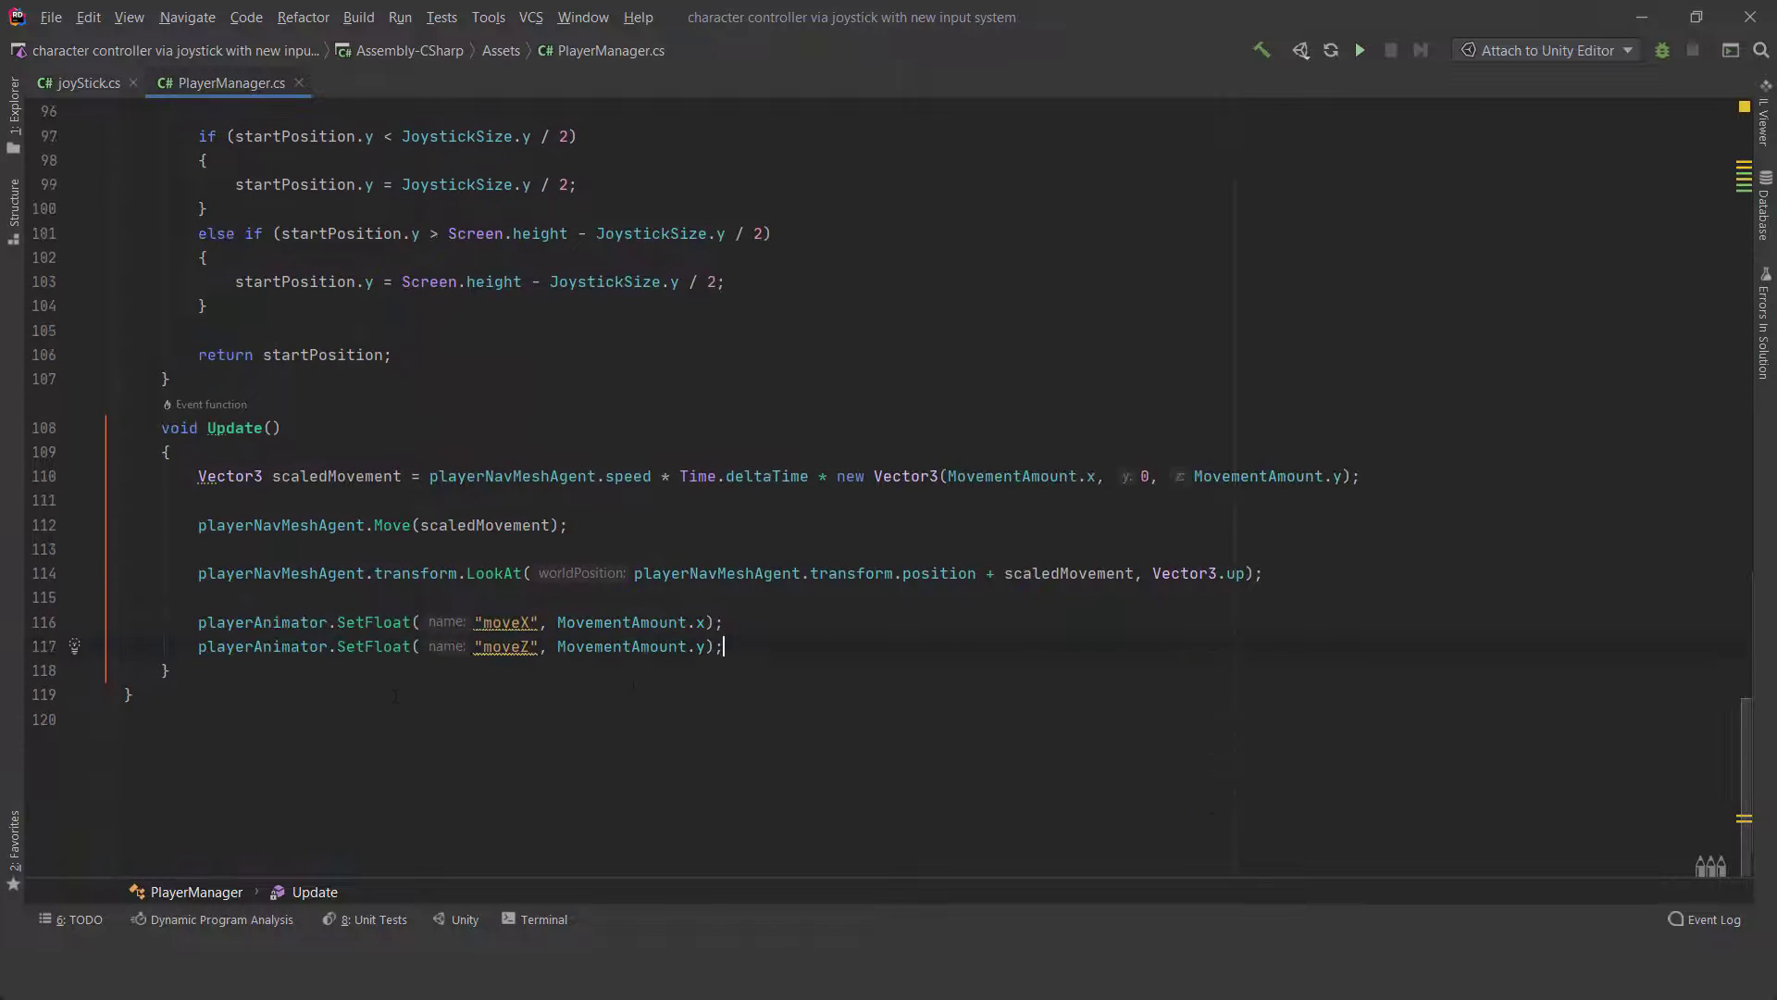
click(1639, 20)
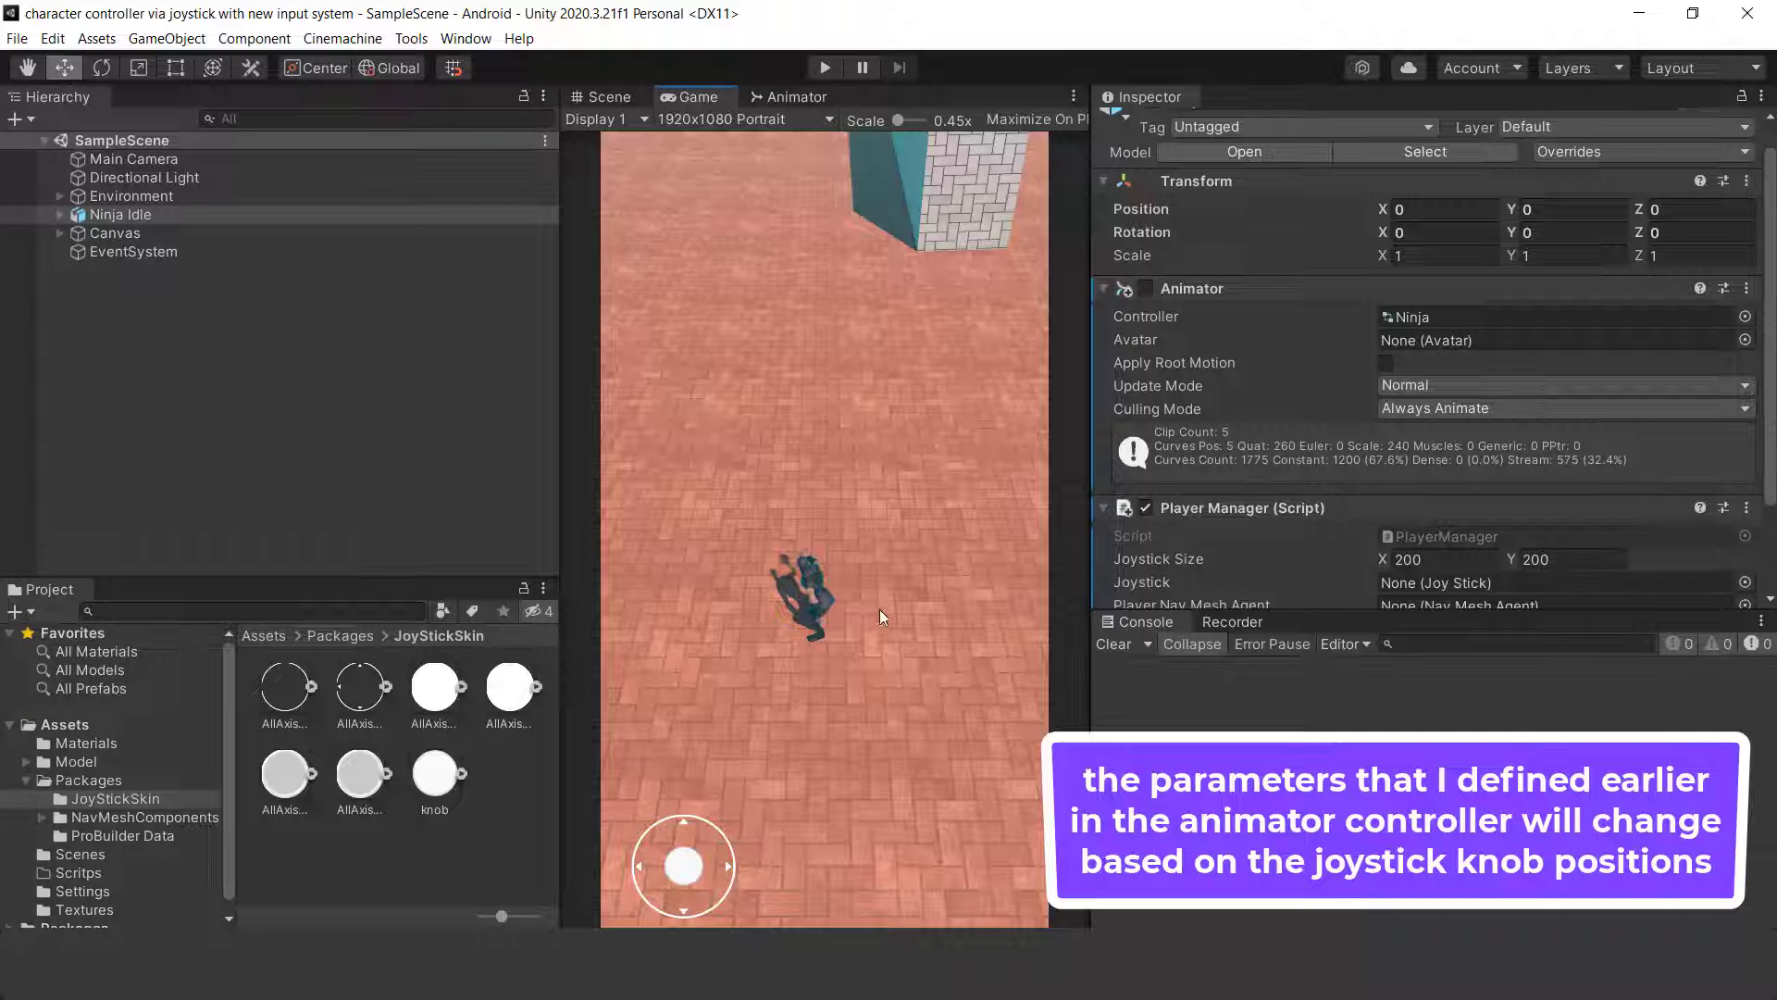
Check that the JoyStick object under Canvas is 250 wide.
click(146, 213)
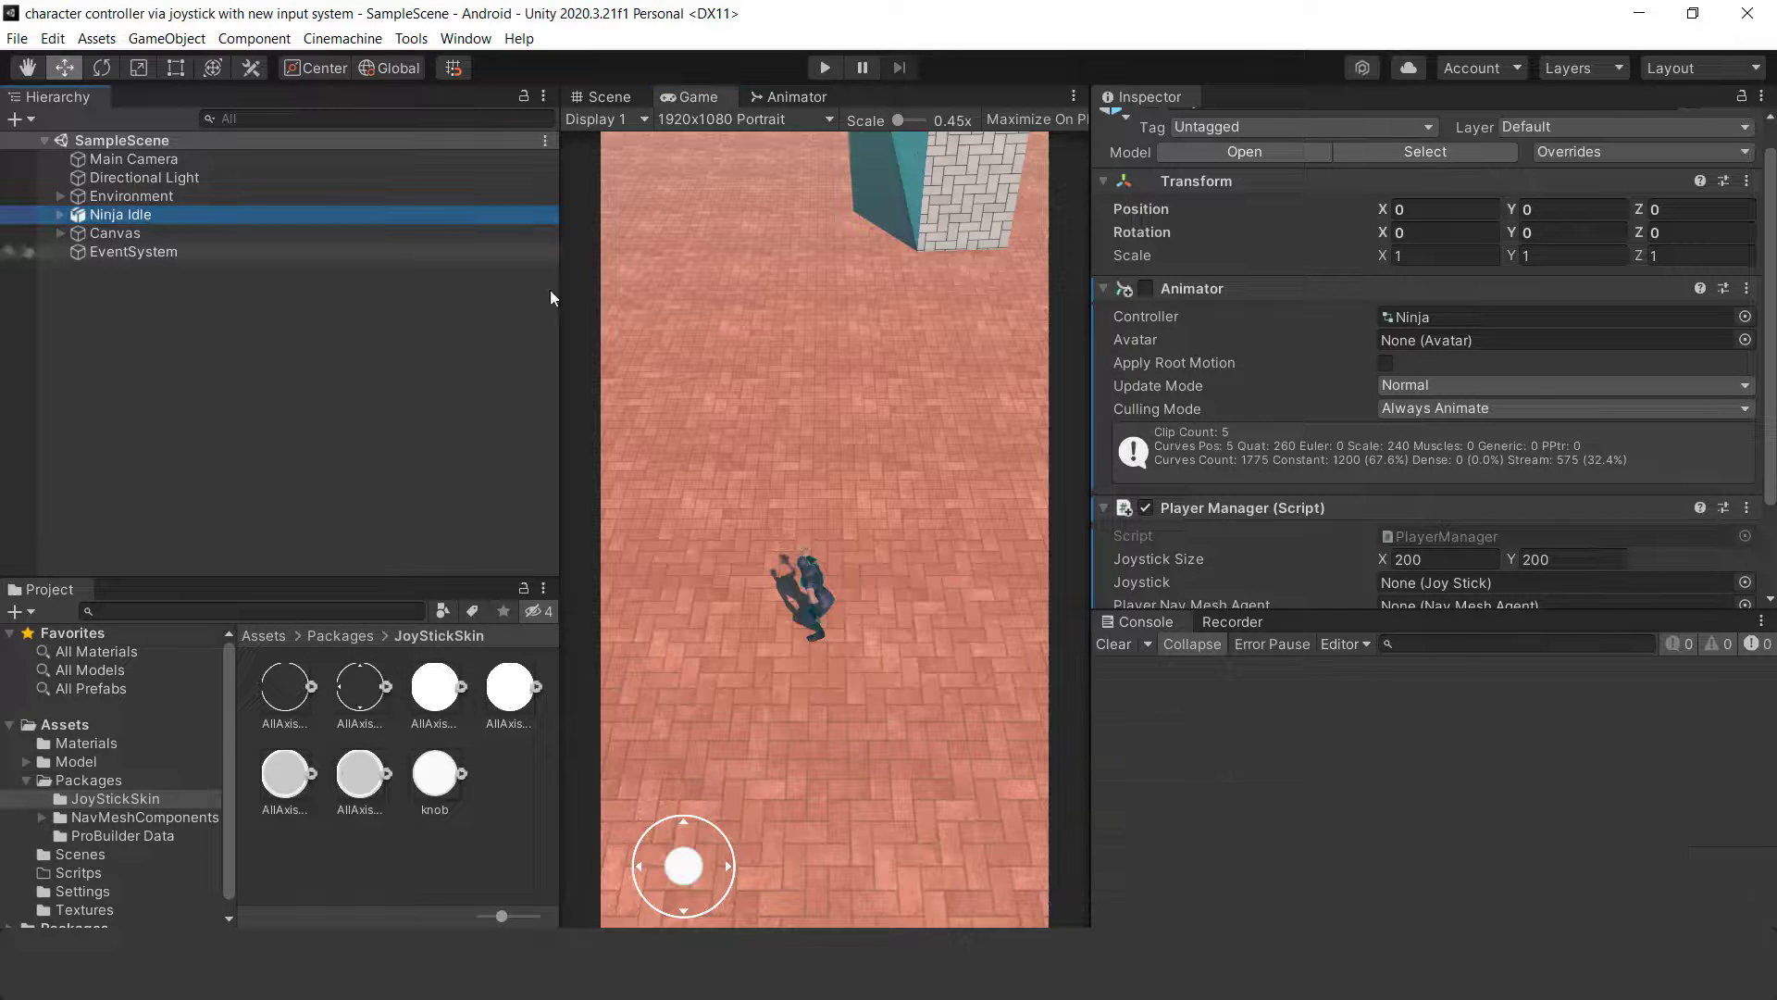
scroll(1512, 402, down, 3)
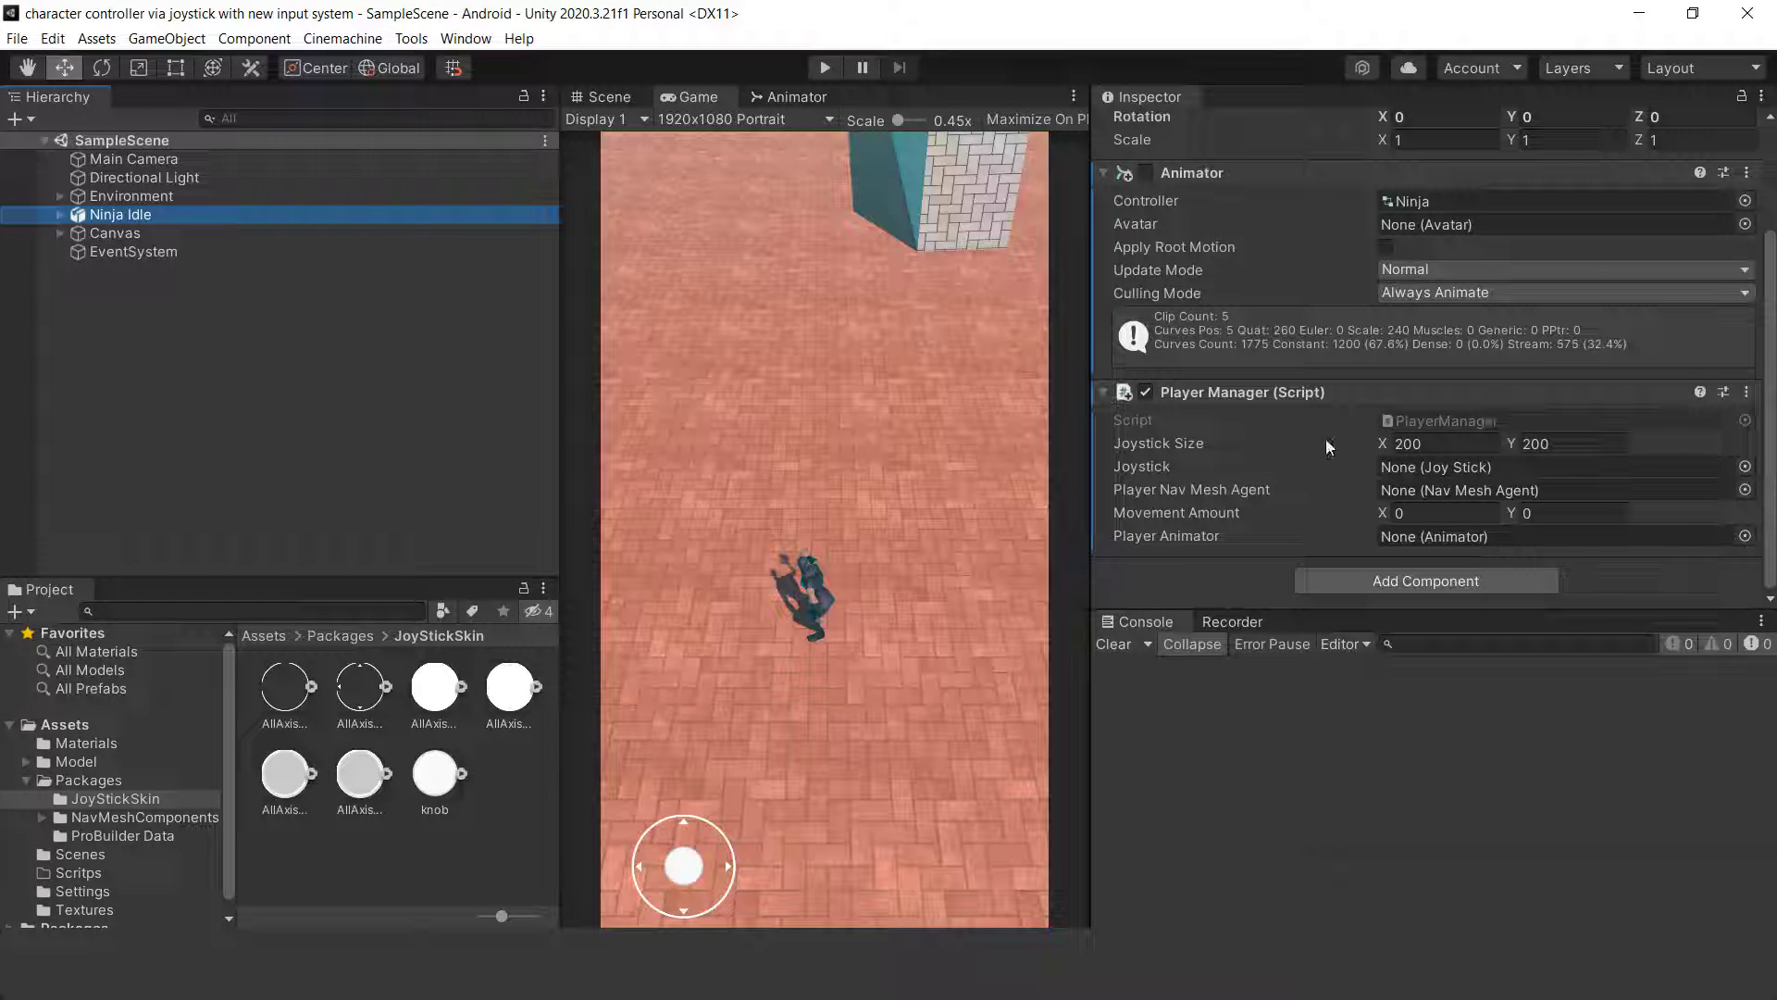
click(1467, 444)
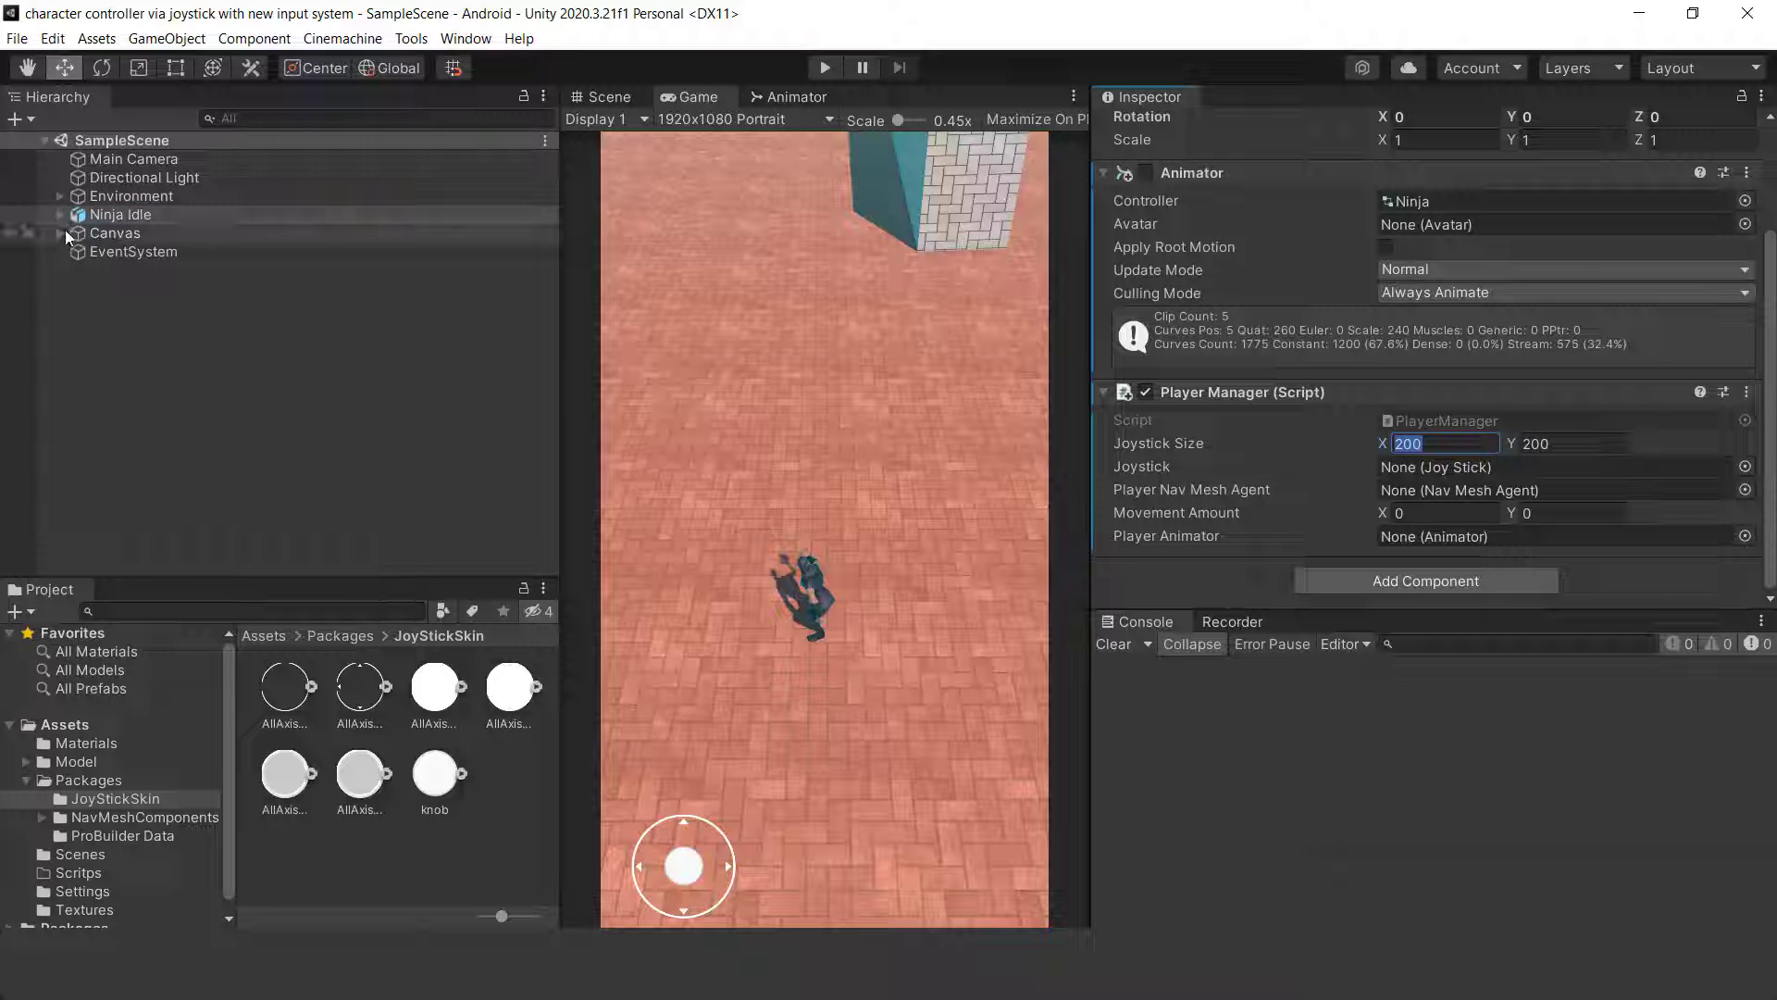
click(60, 232)
click(135, 250)
scroll(1222, 319, up, 3)
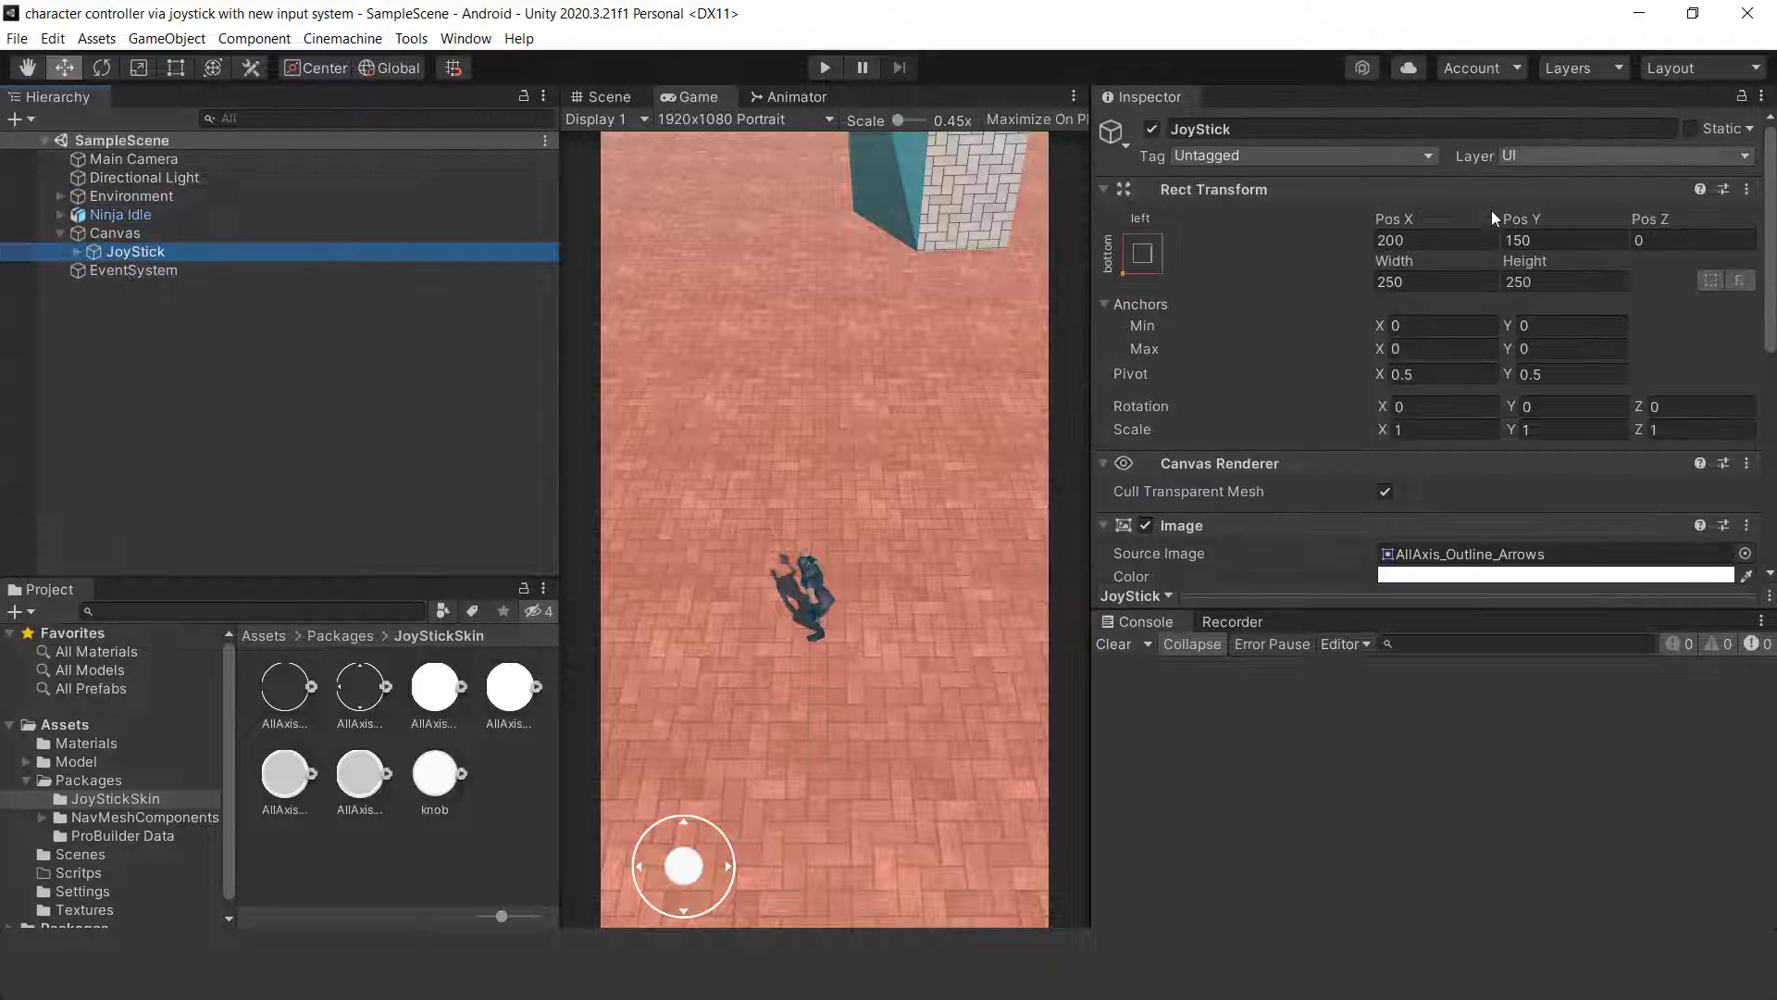
click(1430, 282)
Set Ninja Idle's Player Manager Joystick Size to 250×250 and assign the JoyStick object to it.
click(148, 233)
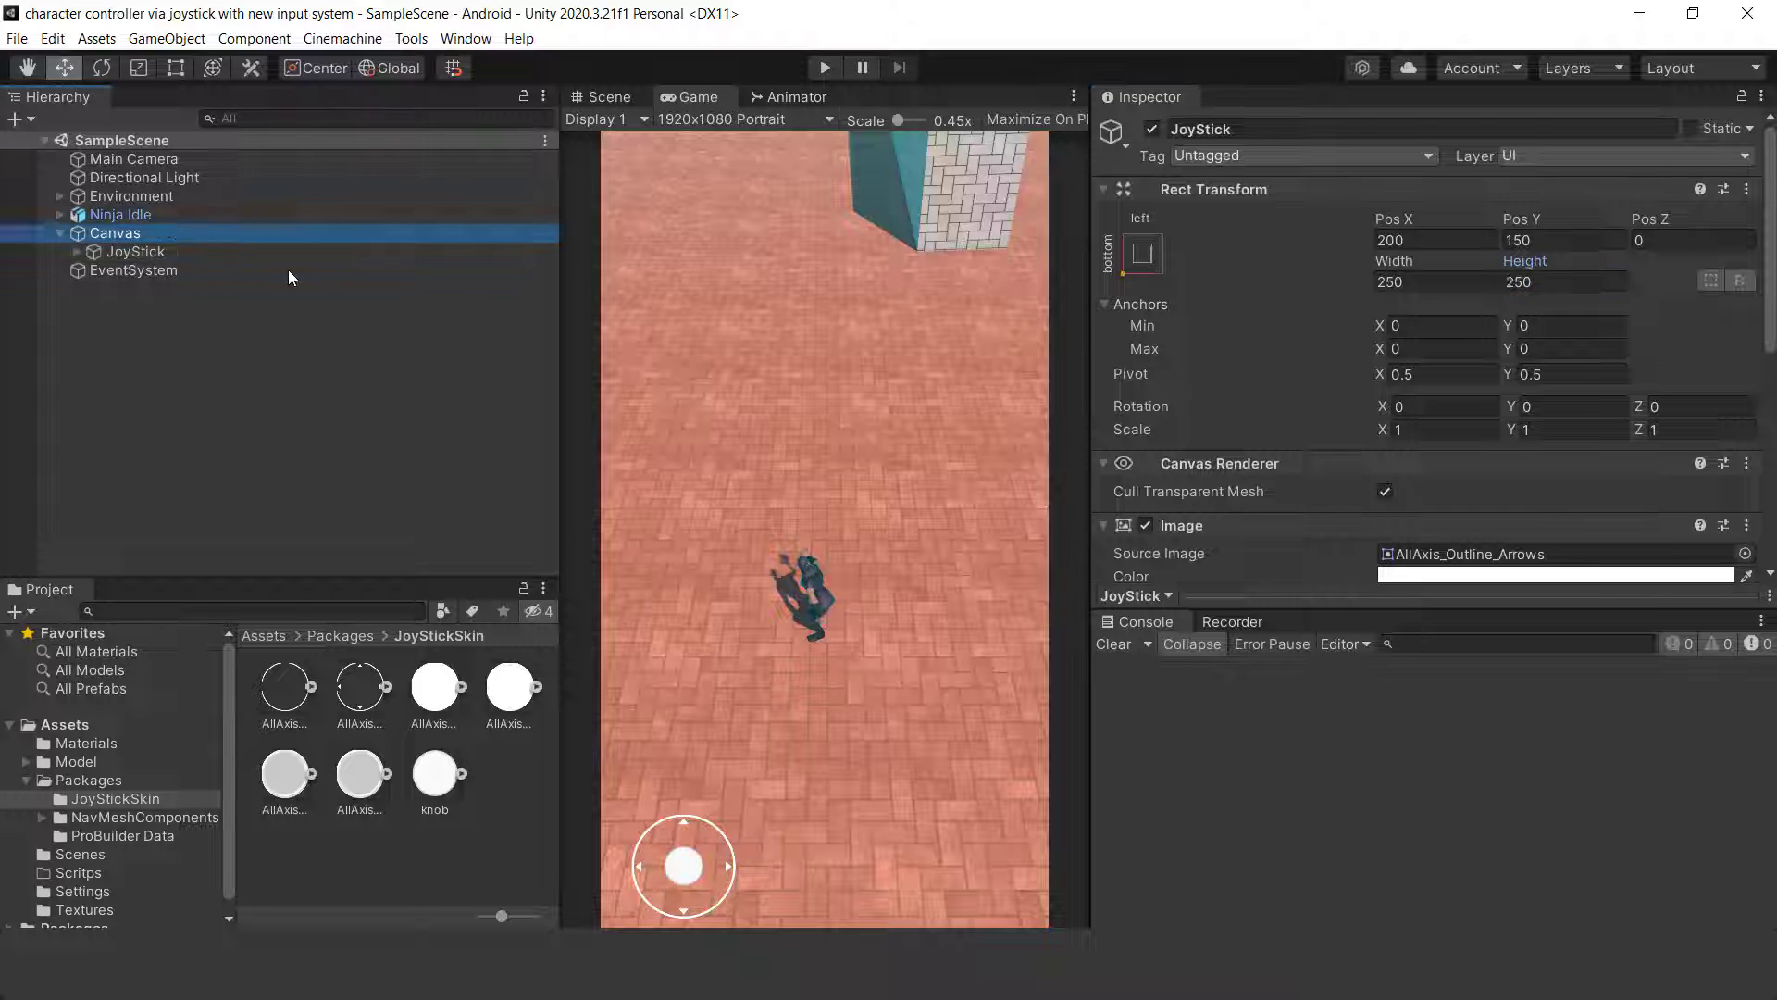
click(163, 216)
scroll(1476, 461, down, 3)
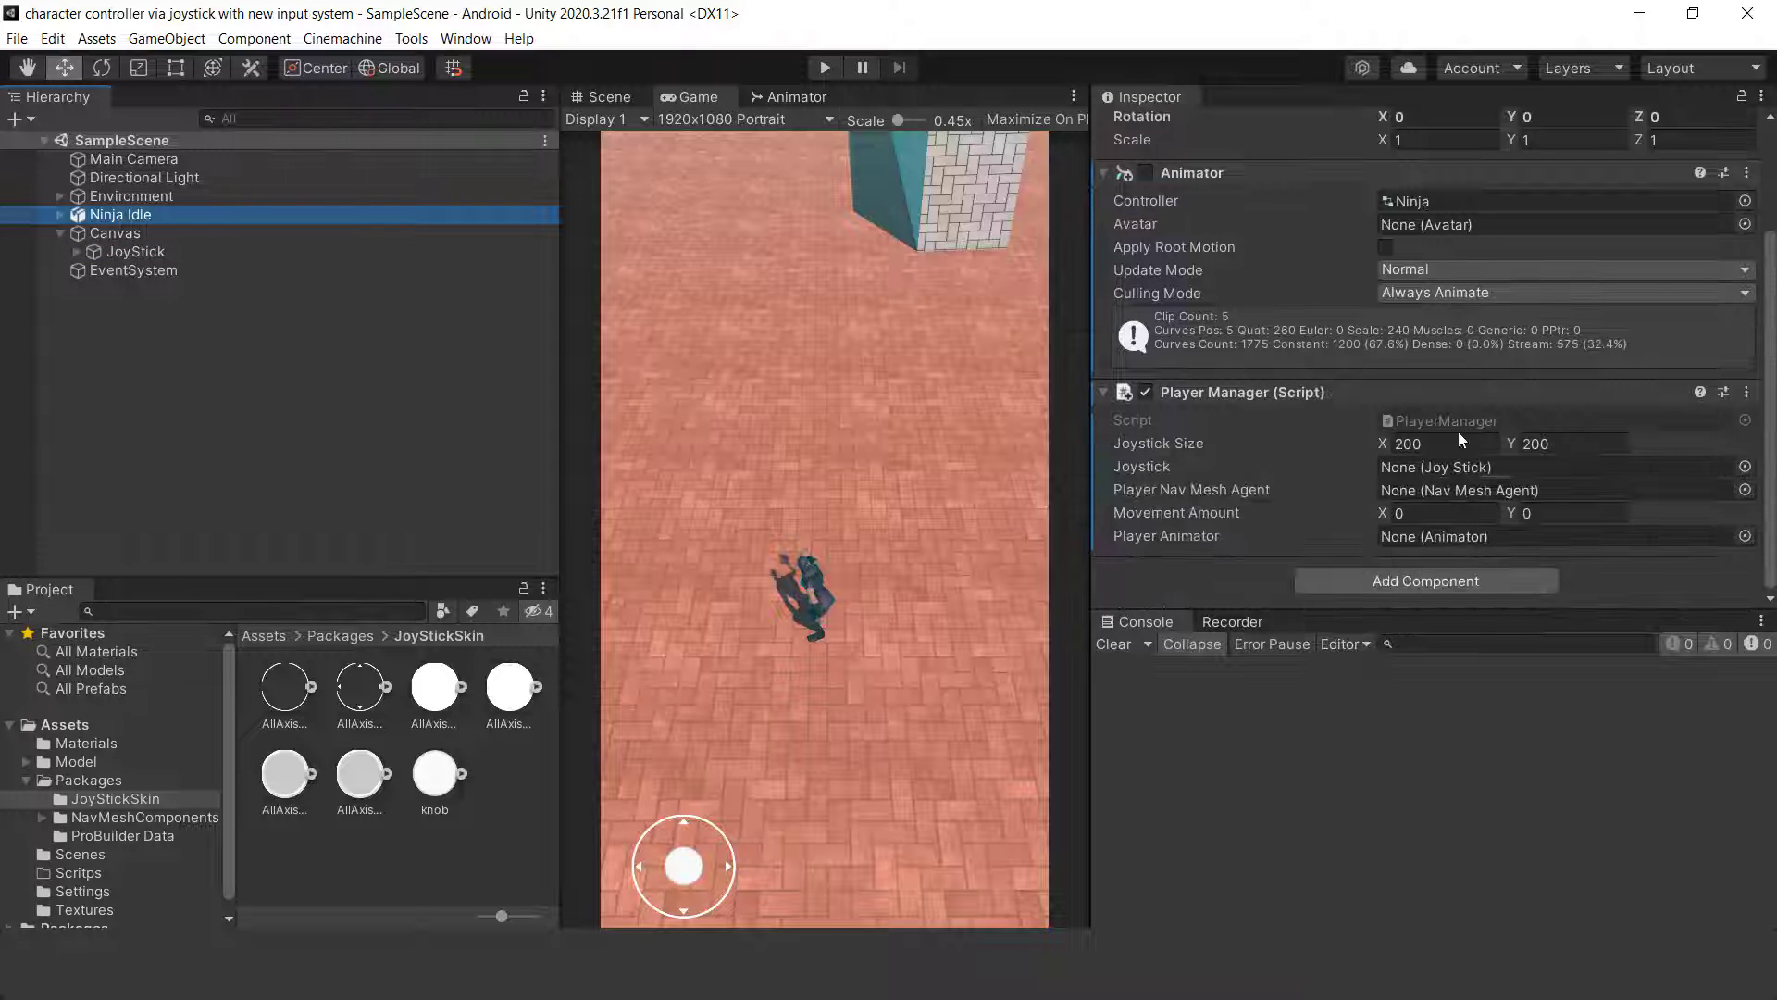
click(1459, 439)
text(250)
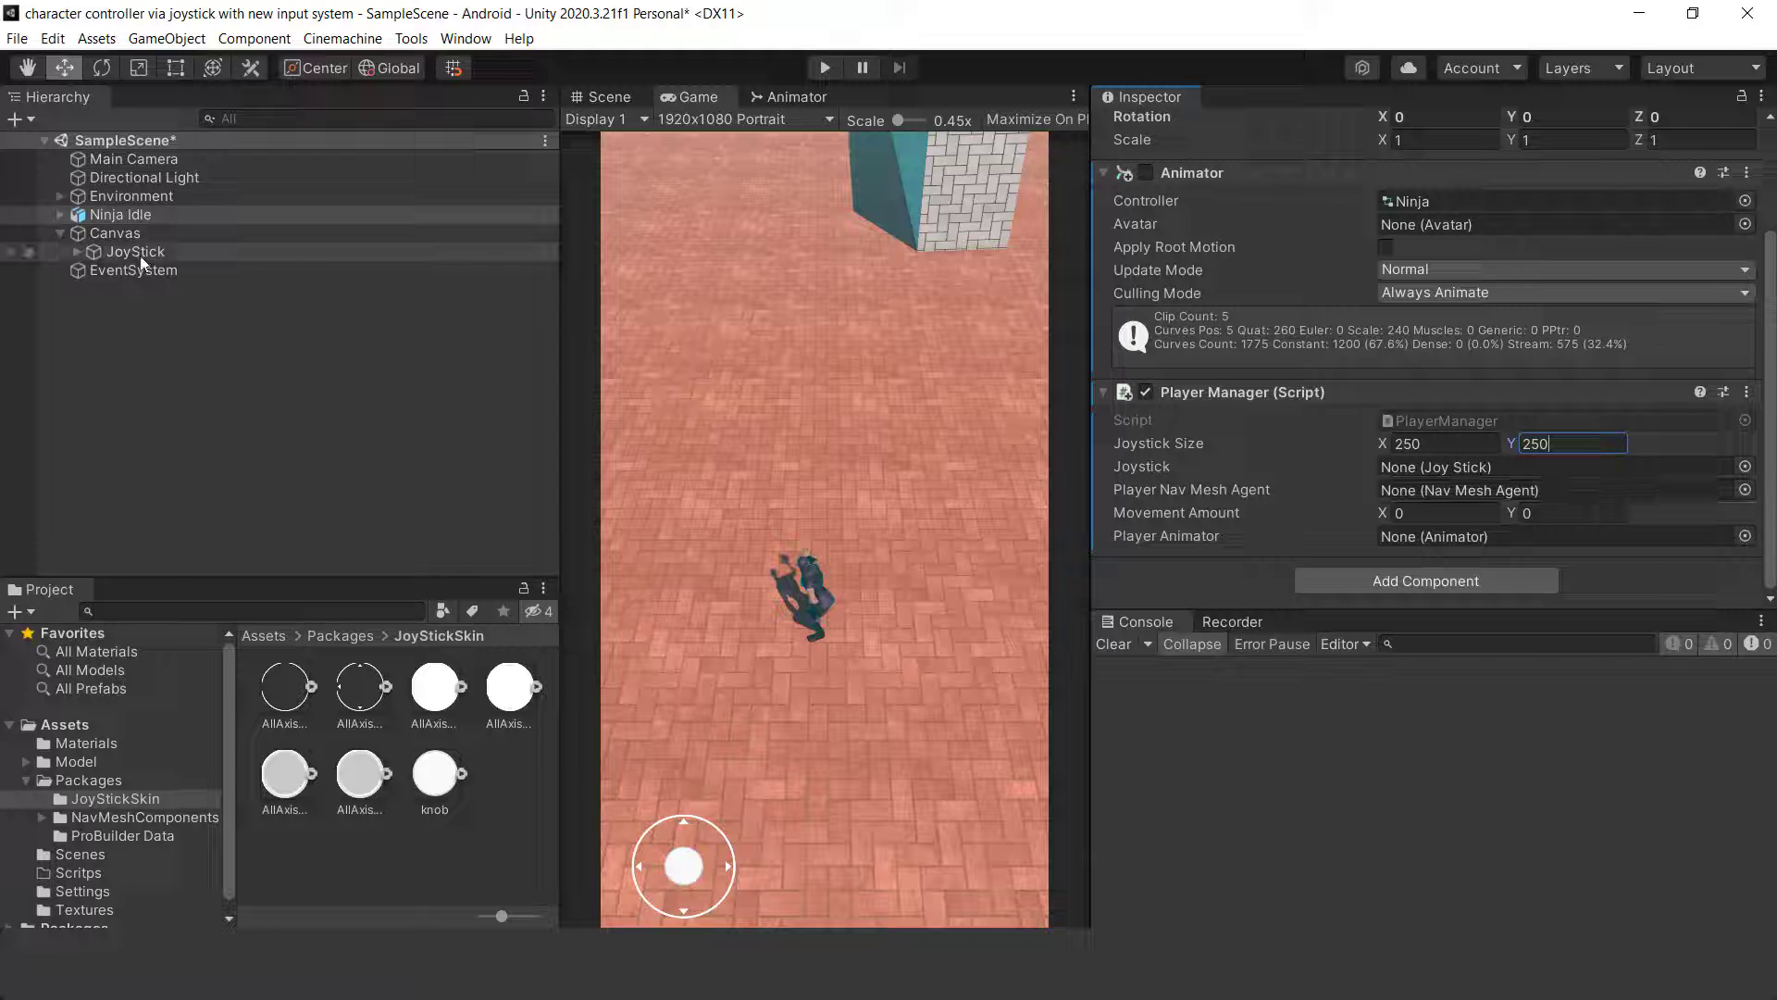
drag(136, 253, 1527, 468)
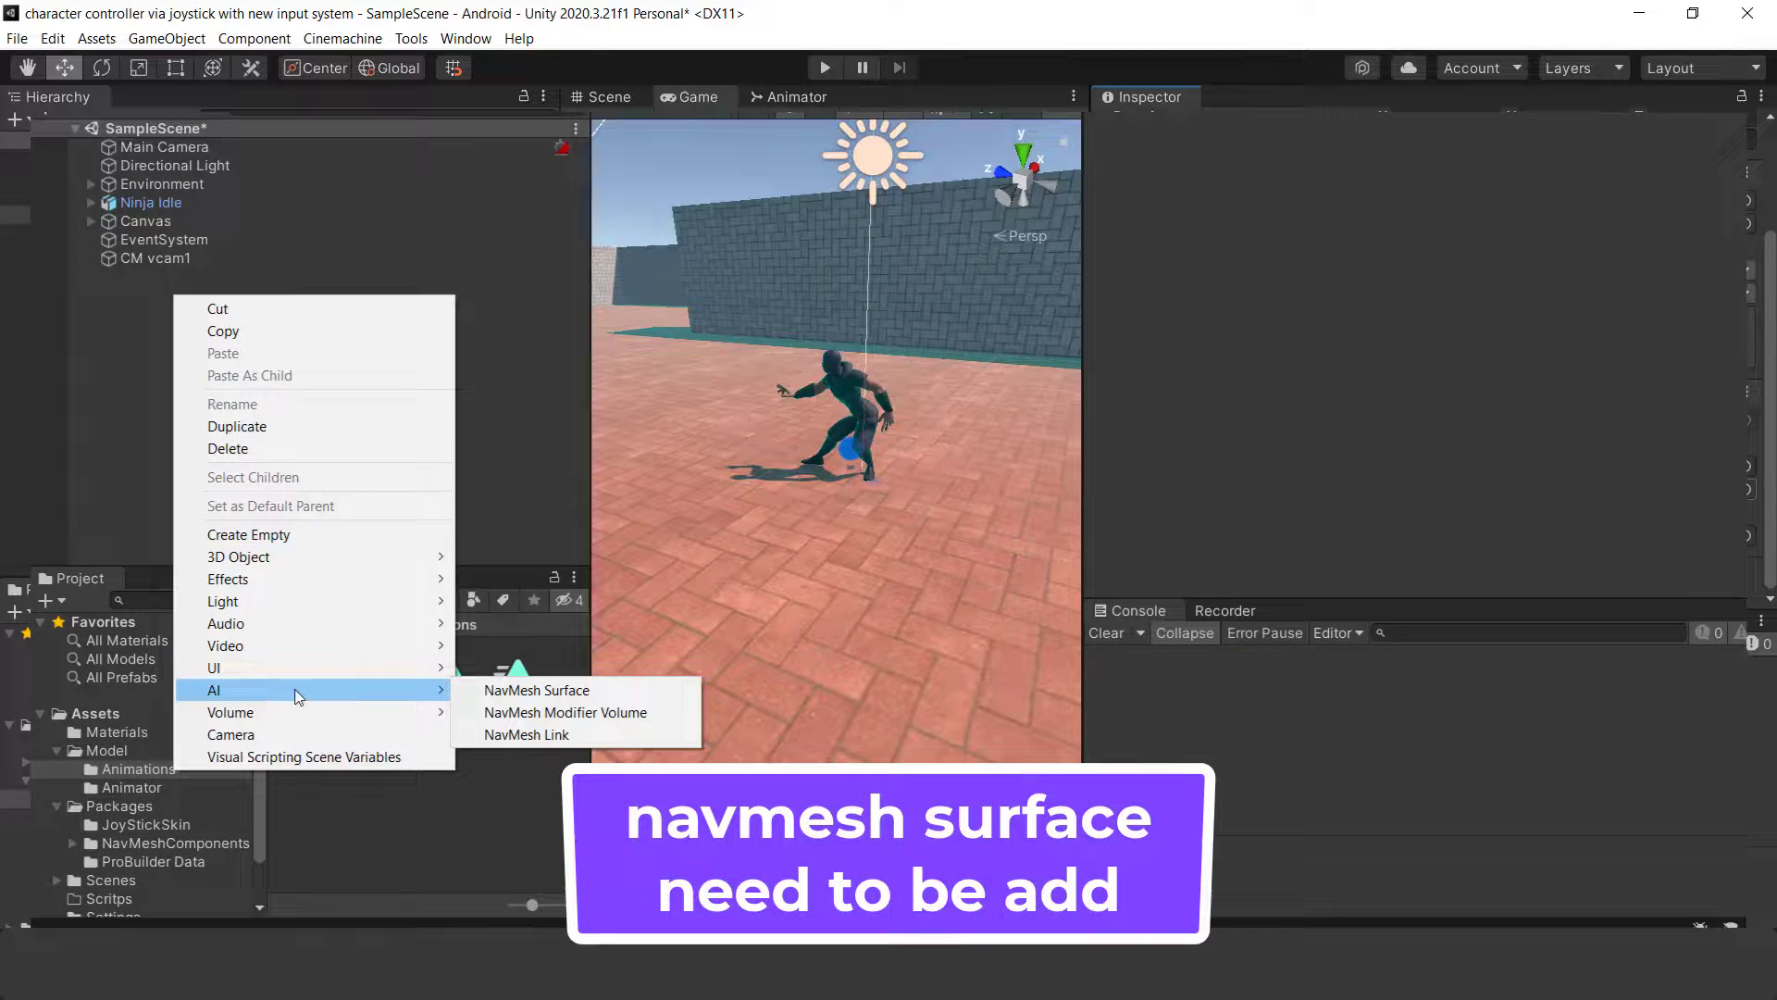
Add a NavMesh Surface to the scene and bake it.
click(536, 689)
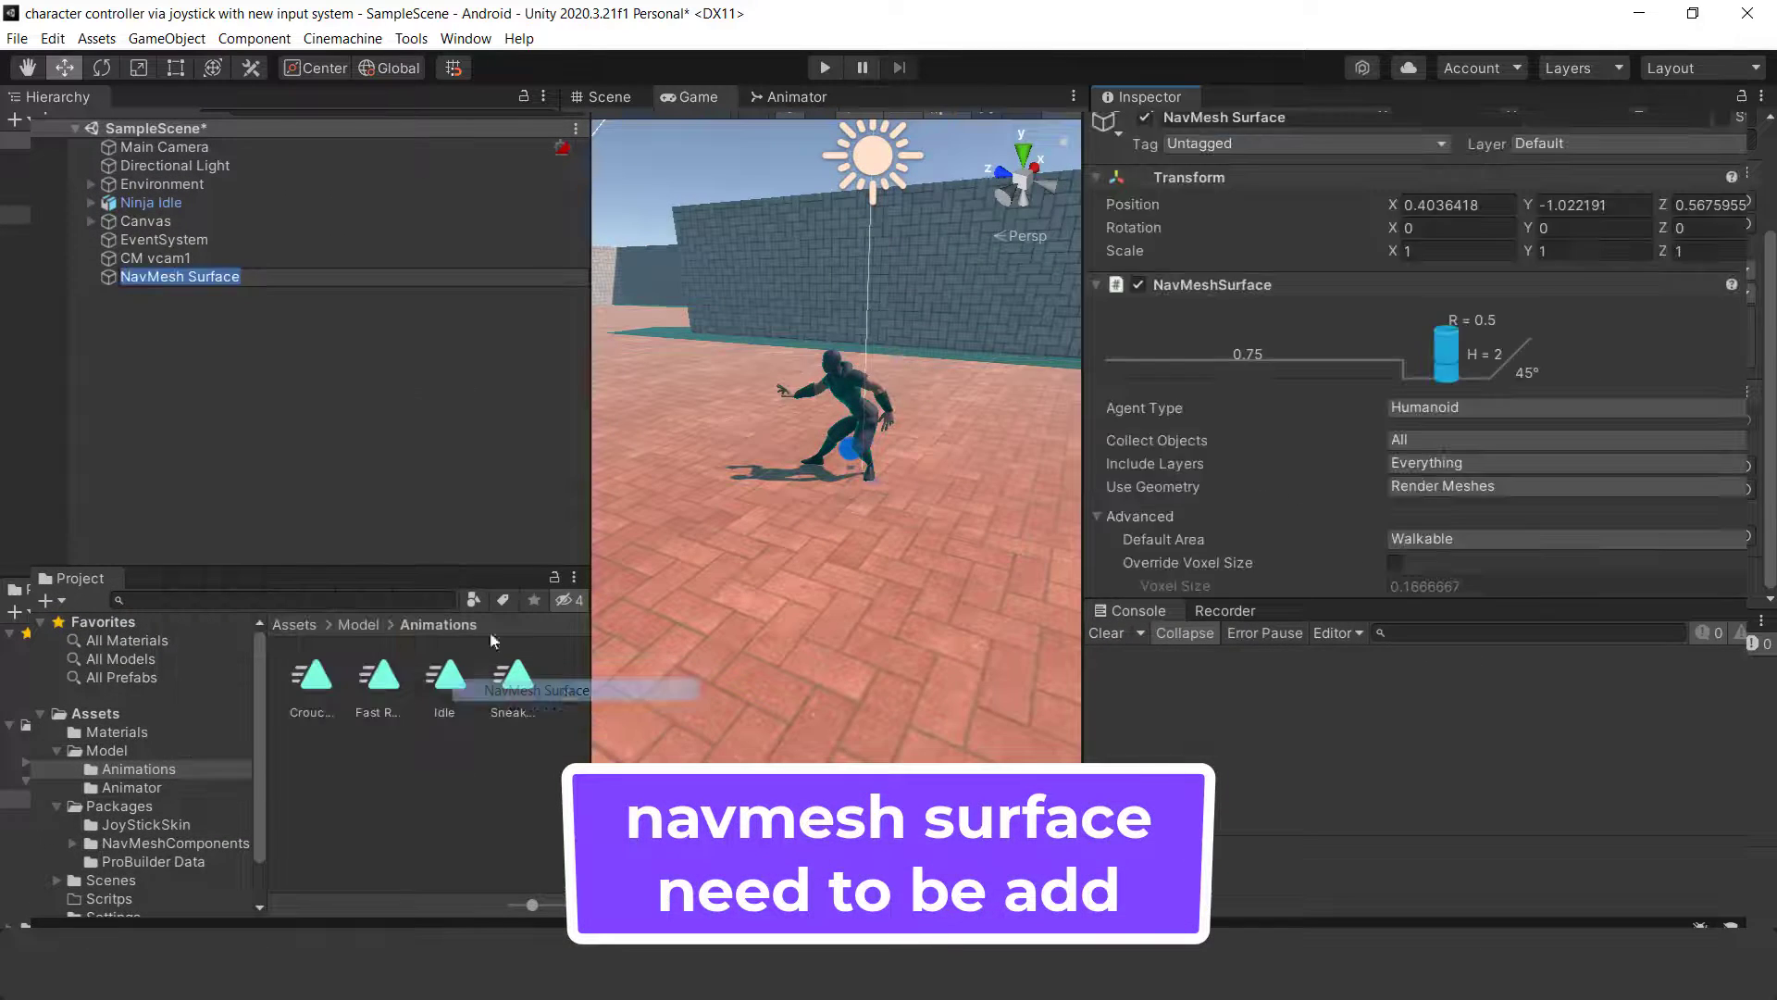
scroll(1655, 470, down, 5)
click(1686, 523)
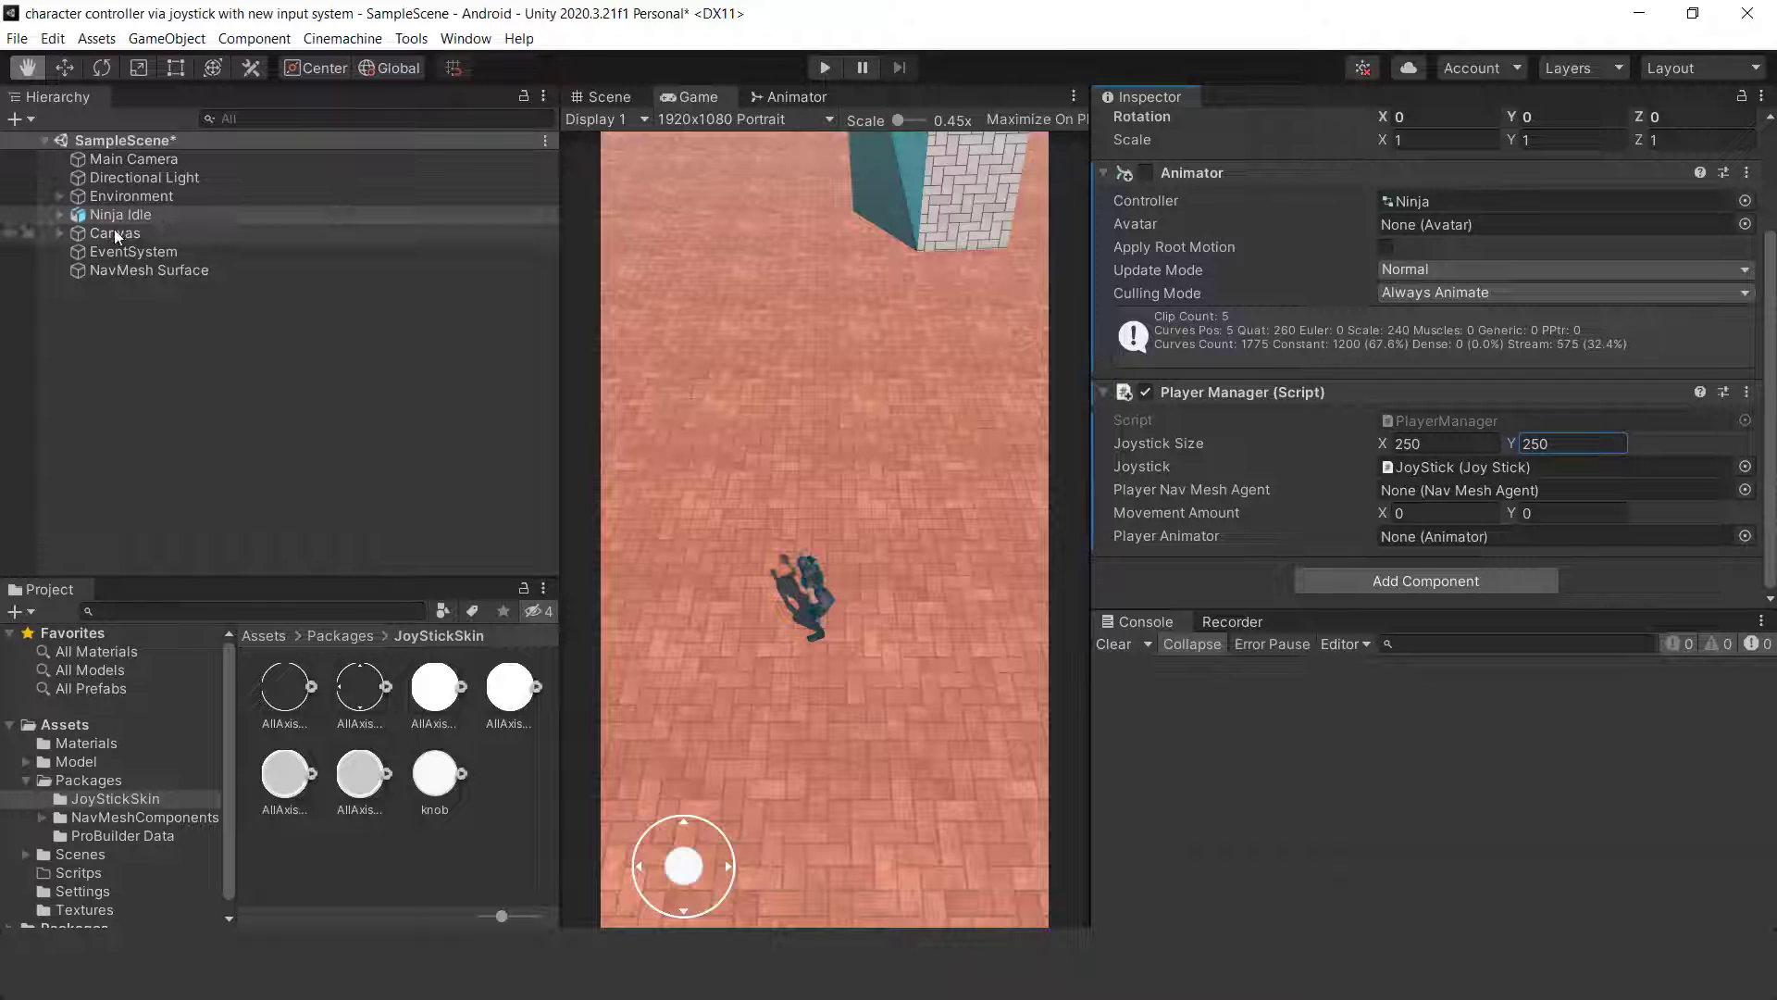
Add a Nav Mesh Agent to Ninja Idle with Base Offset -0.05.
click(1369, 588)
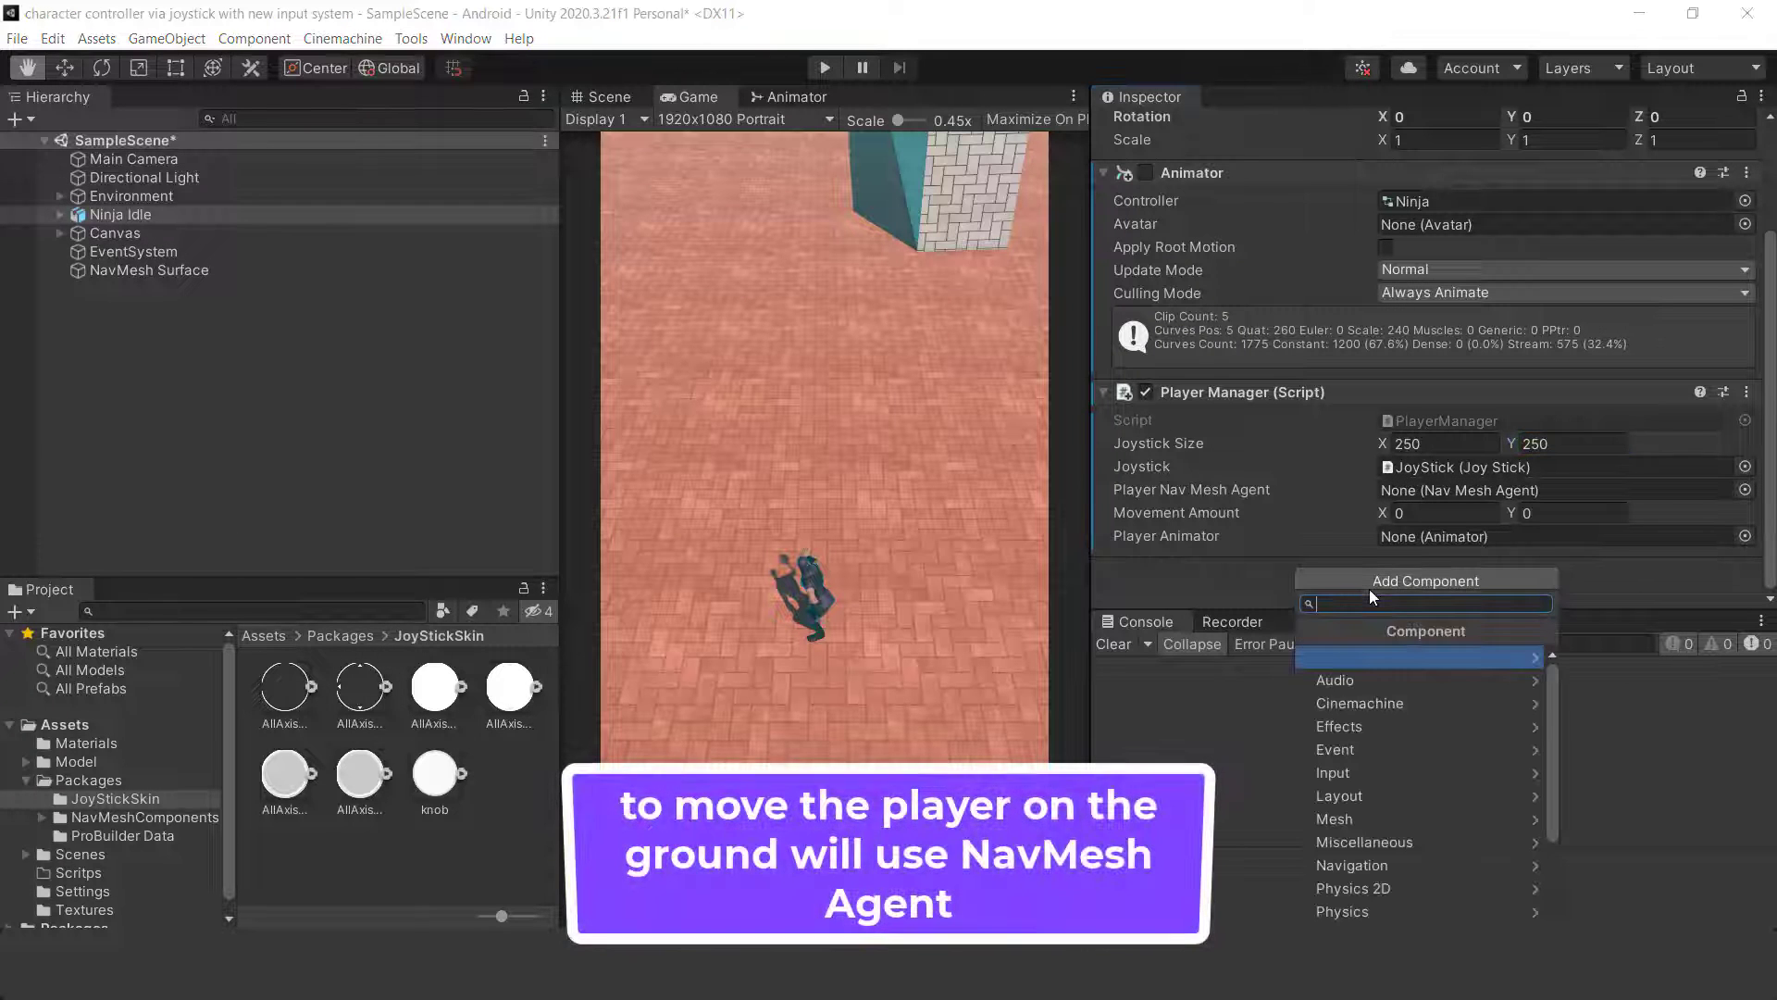
text(nav)
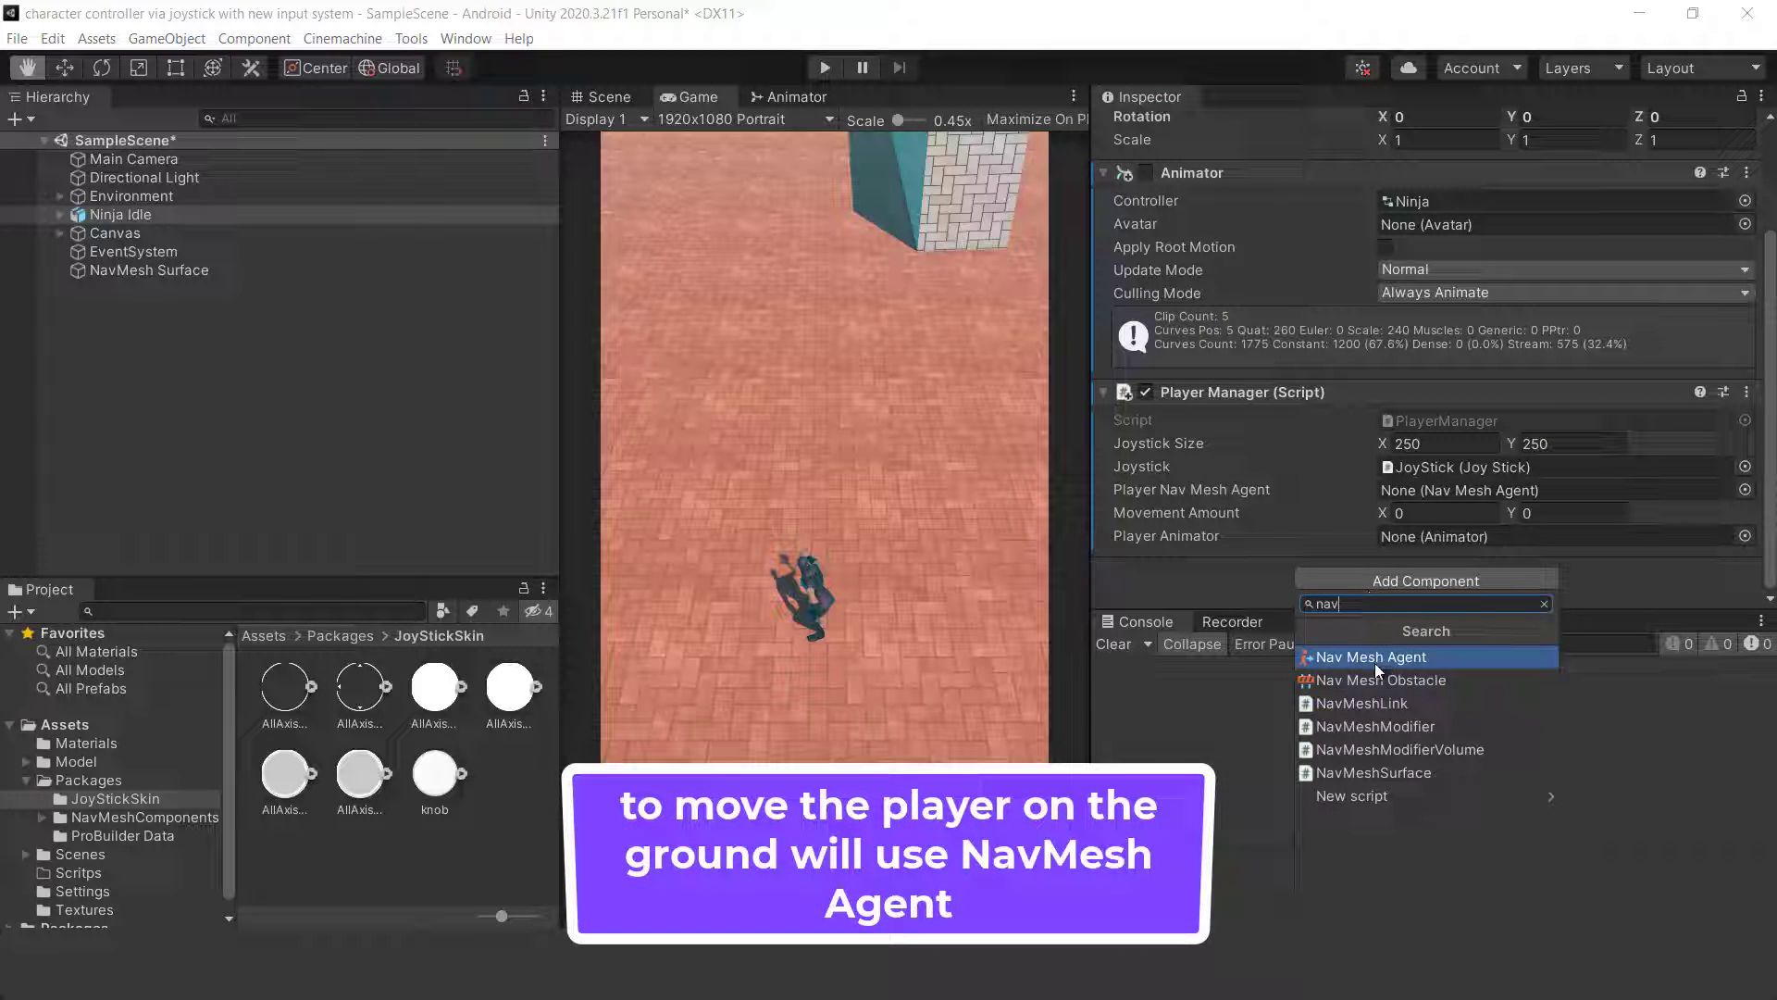
click(1374, 657)
scroll(1439, 498, down, 5)
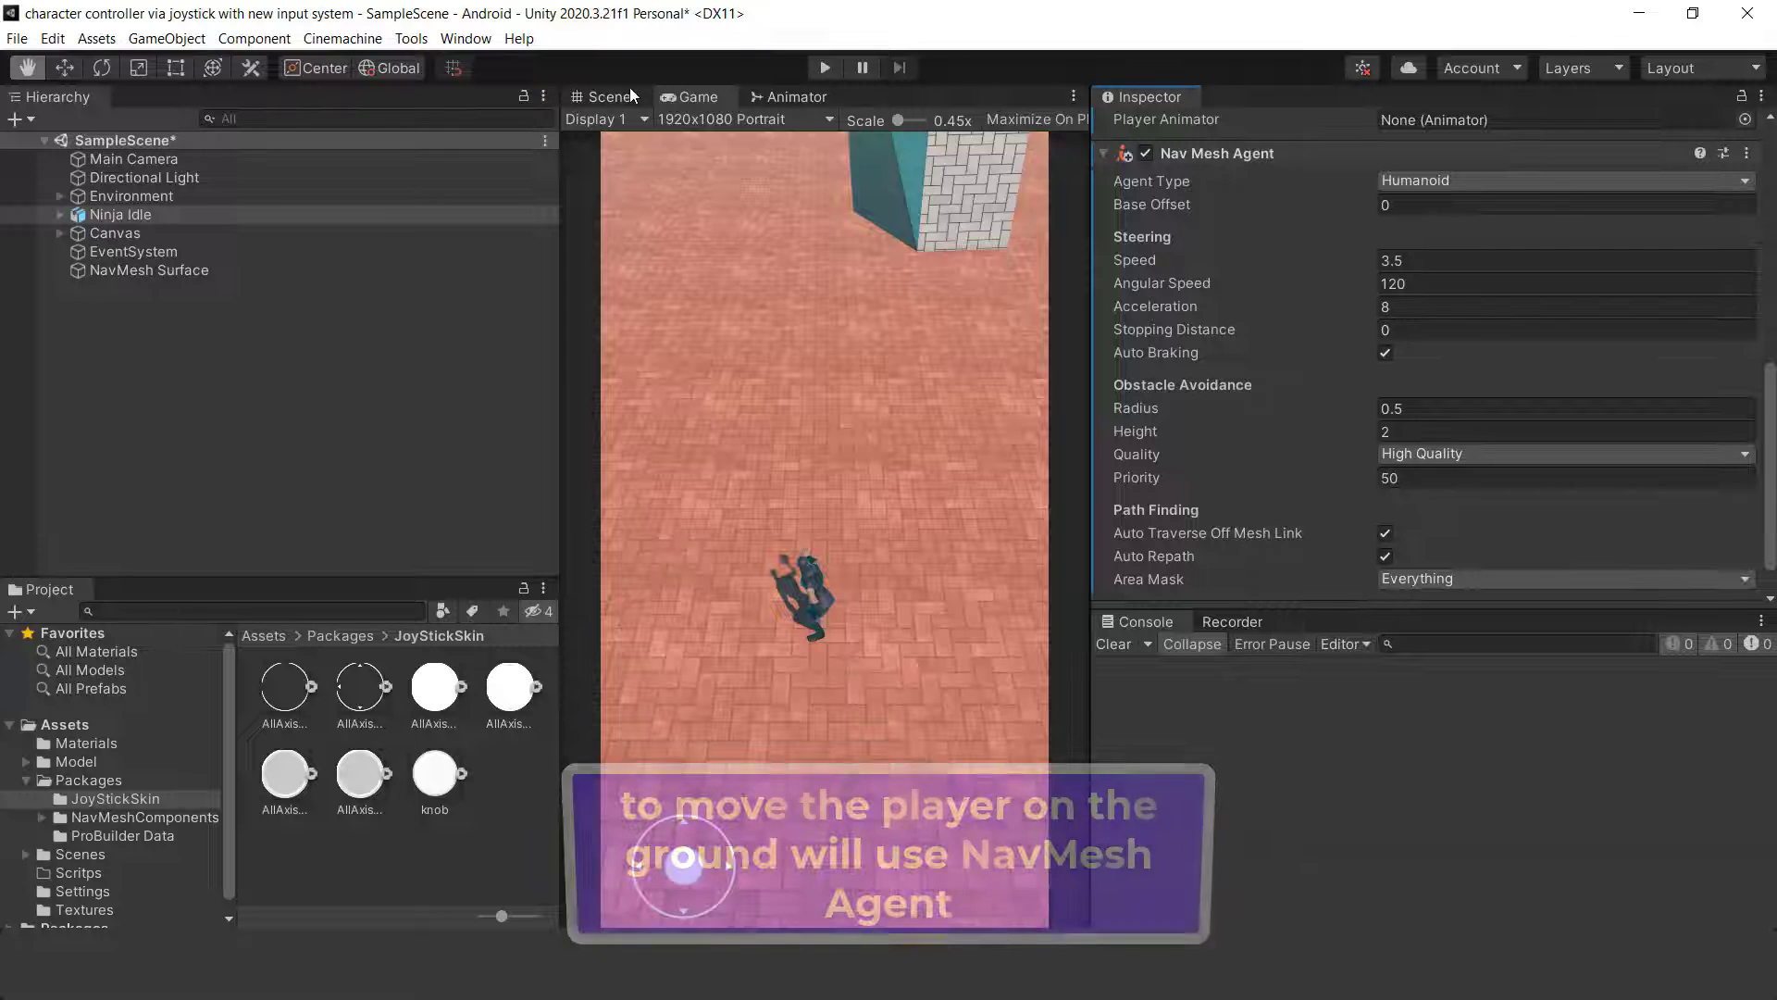
click(606, 96)
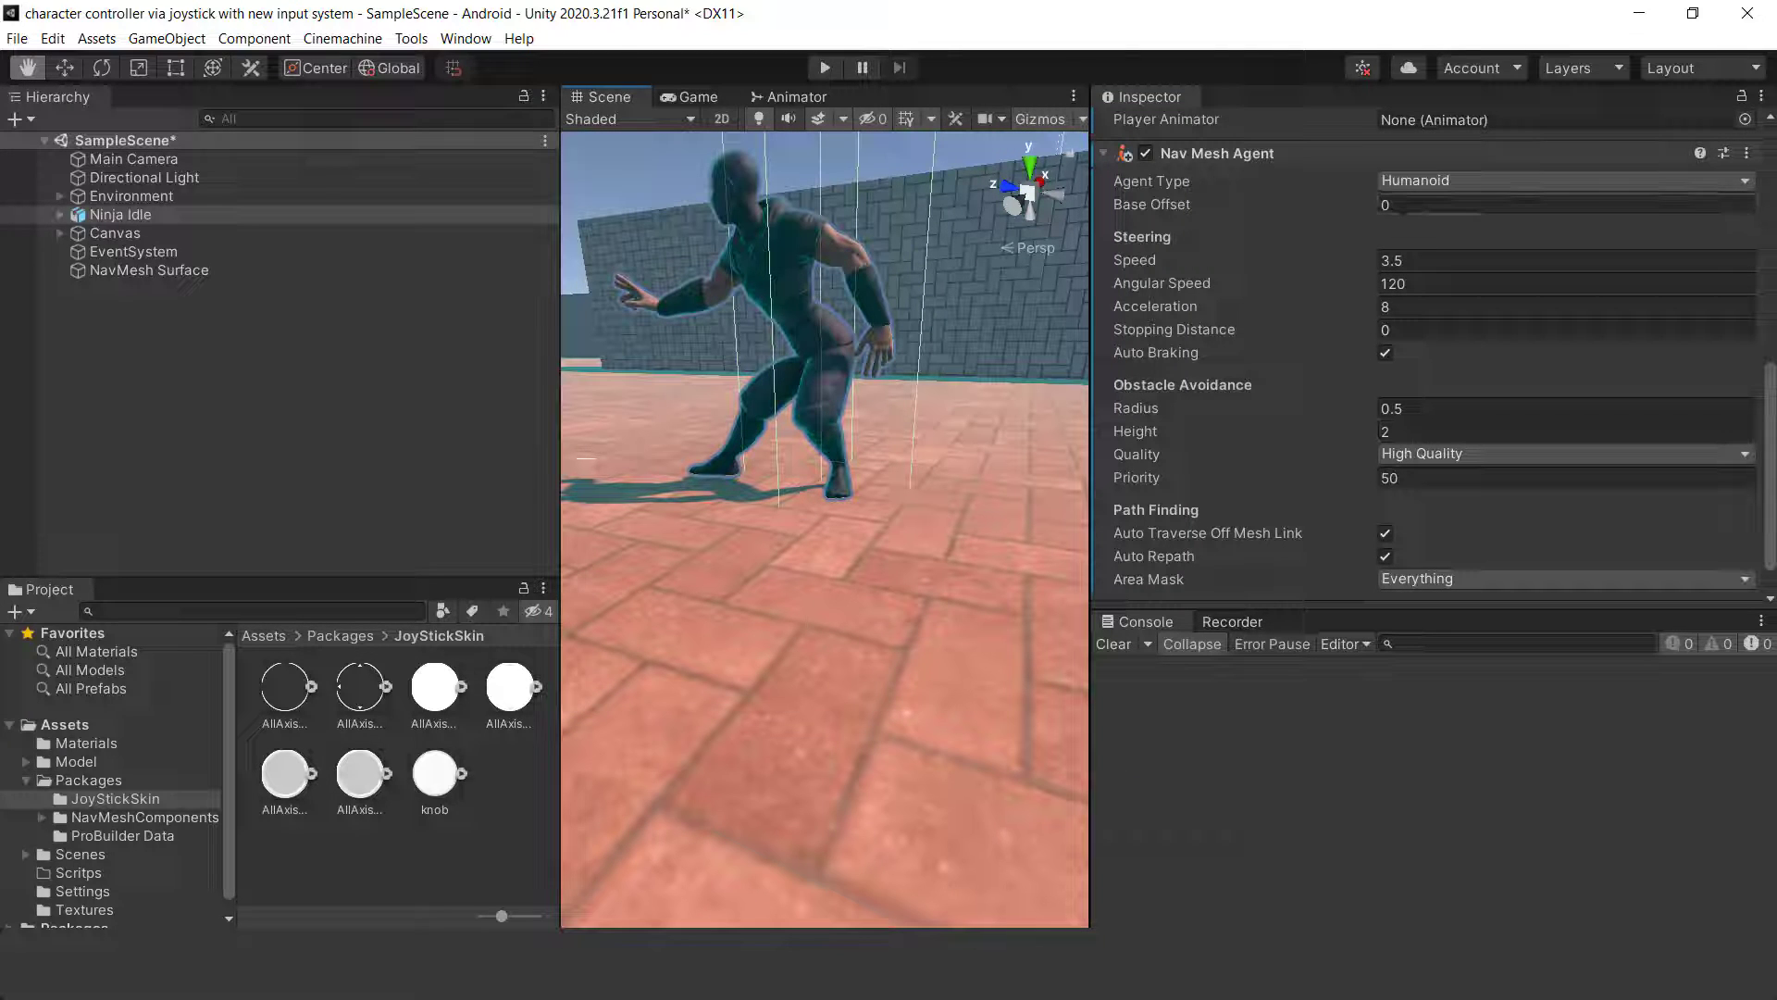
click(1448, 208)
text(-0.1)
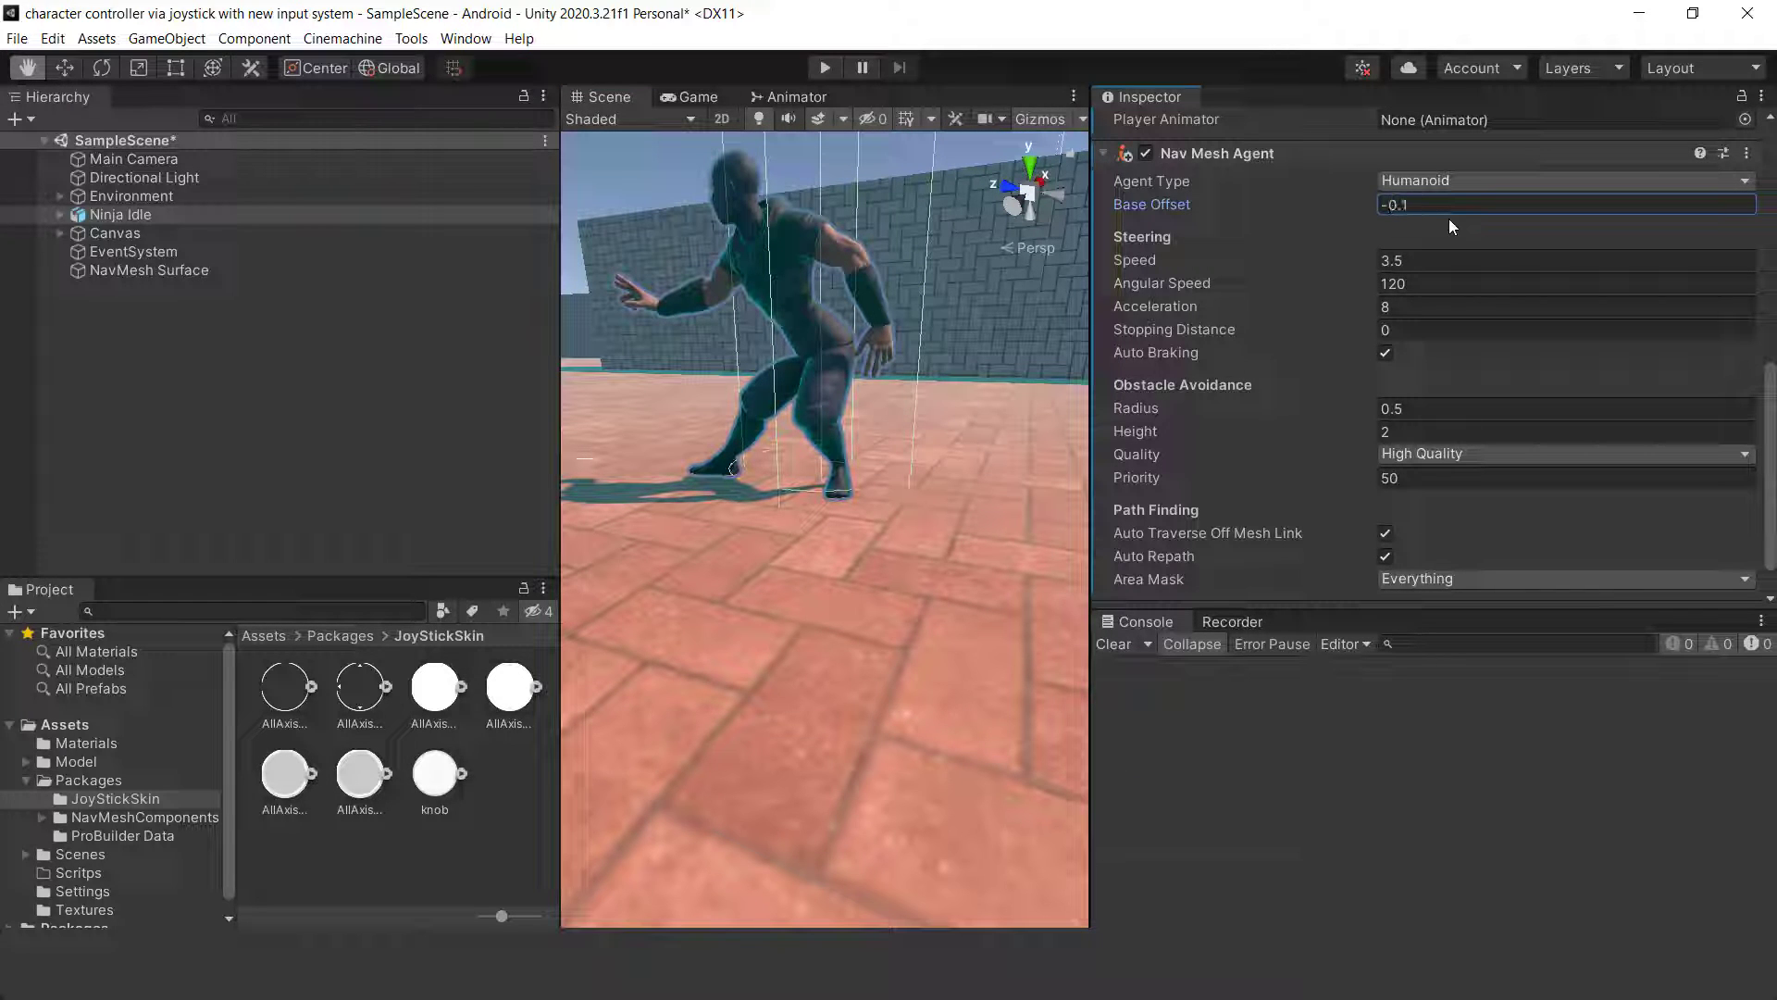
alt+drag(739, 568, 859, 418)
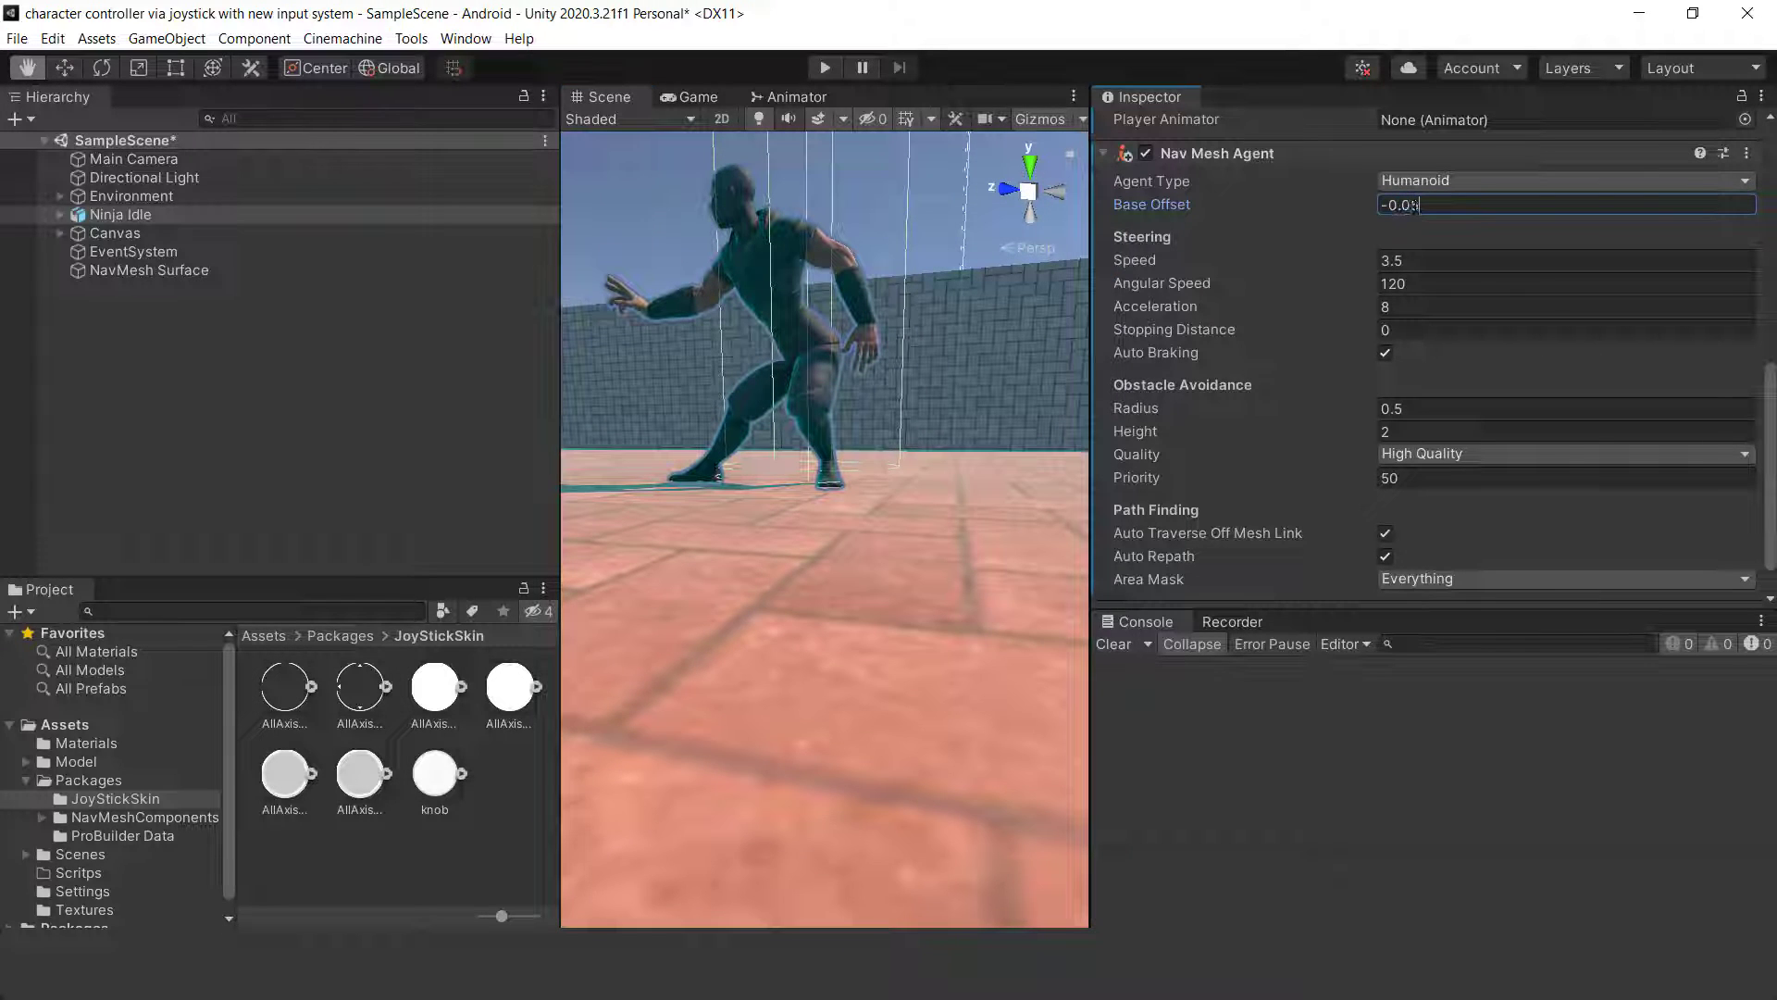
click(688, 98)
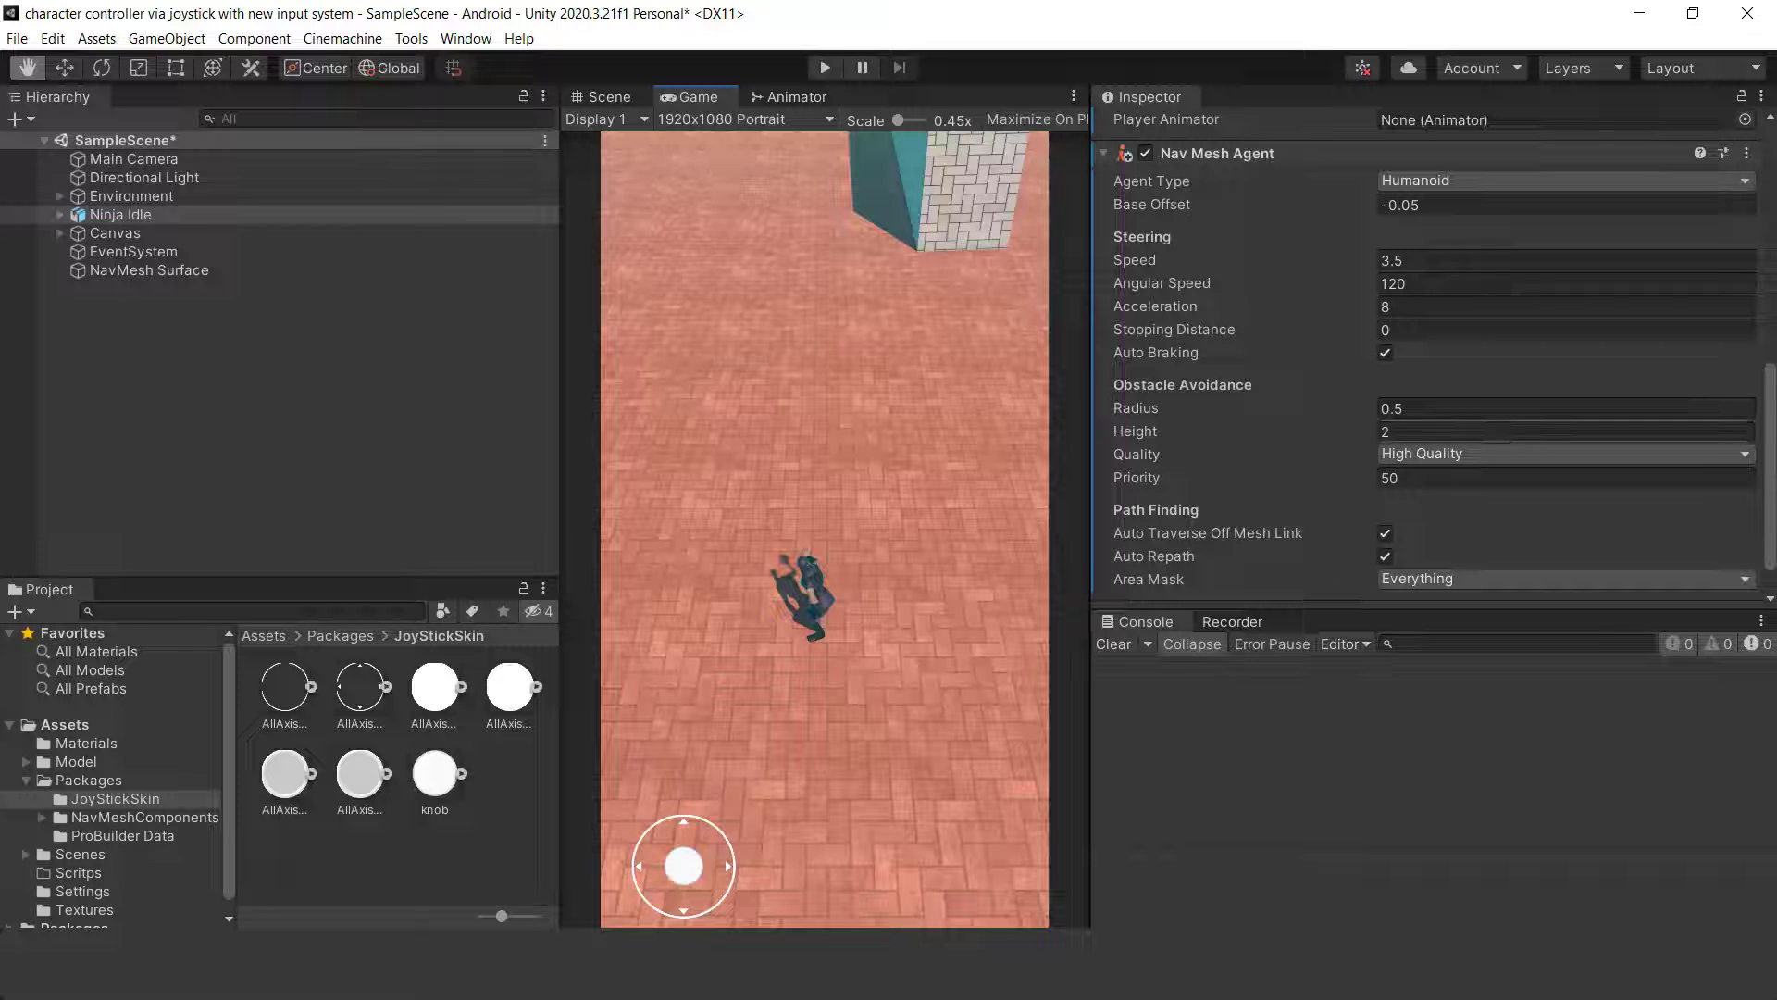
Assign the JoyStick's knob child to the Joy Stick script's Knob slot.
scroll(1433, 383, up, 8)
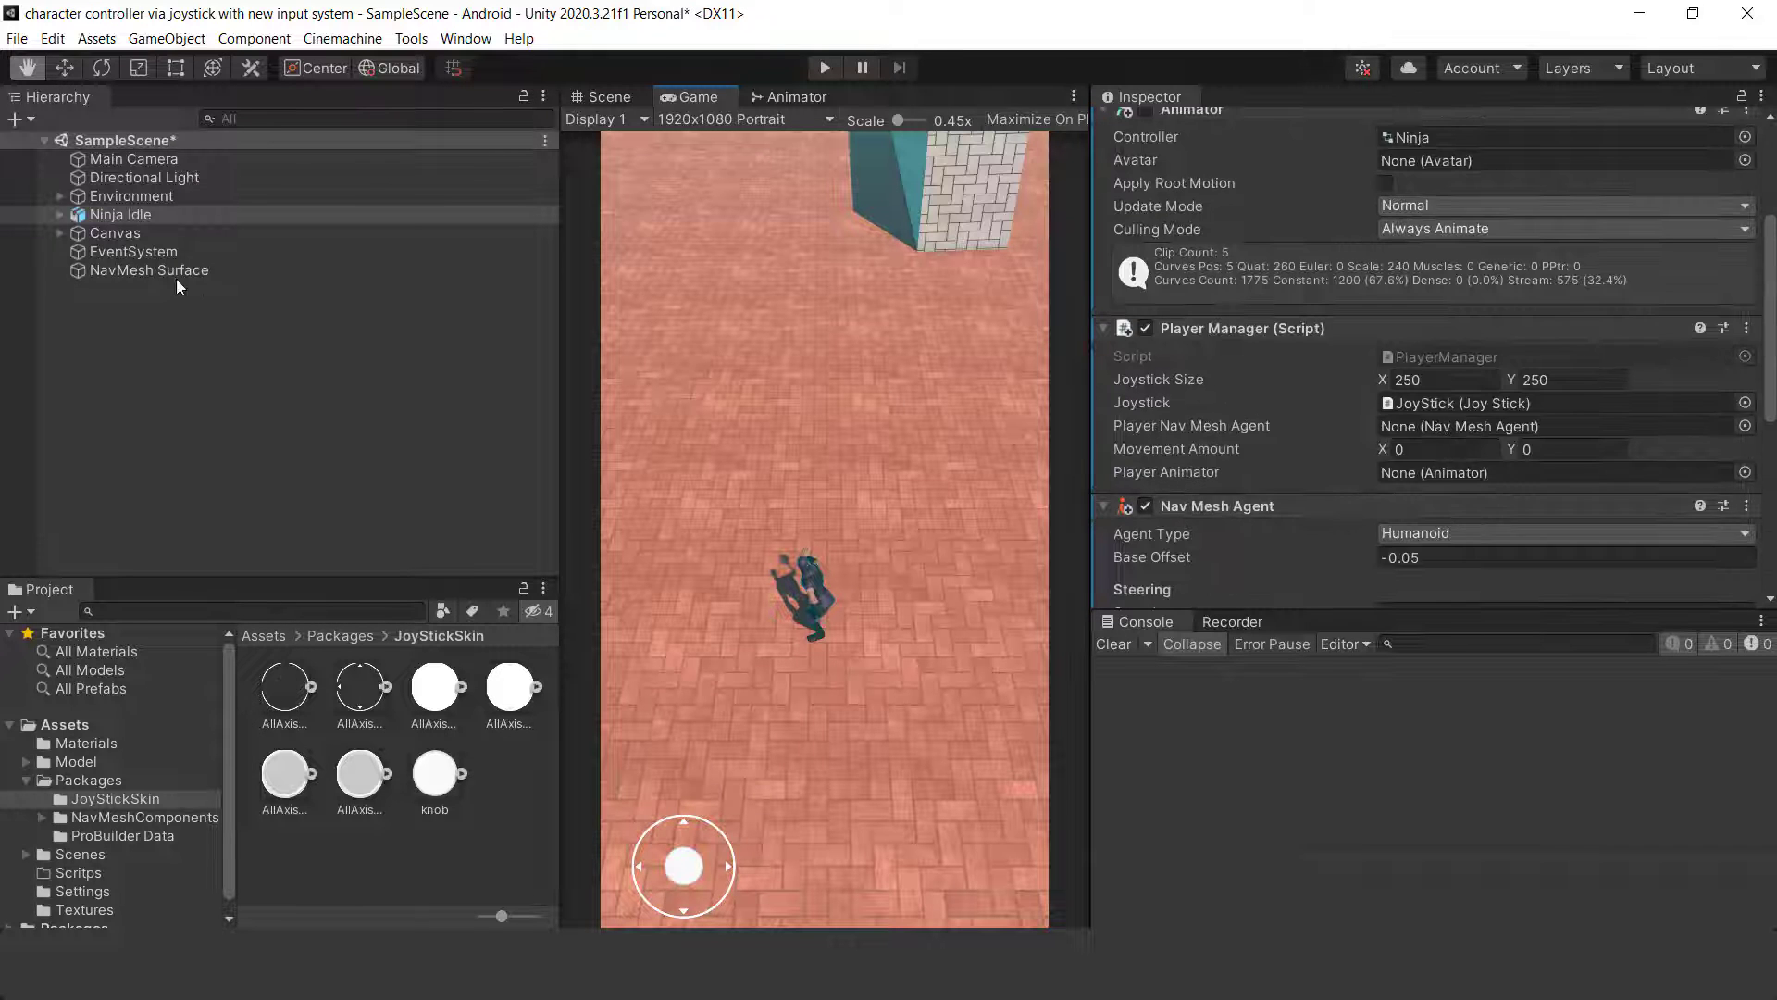
click(61, 232)
click(126, 250)
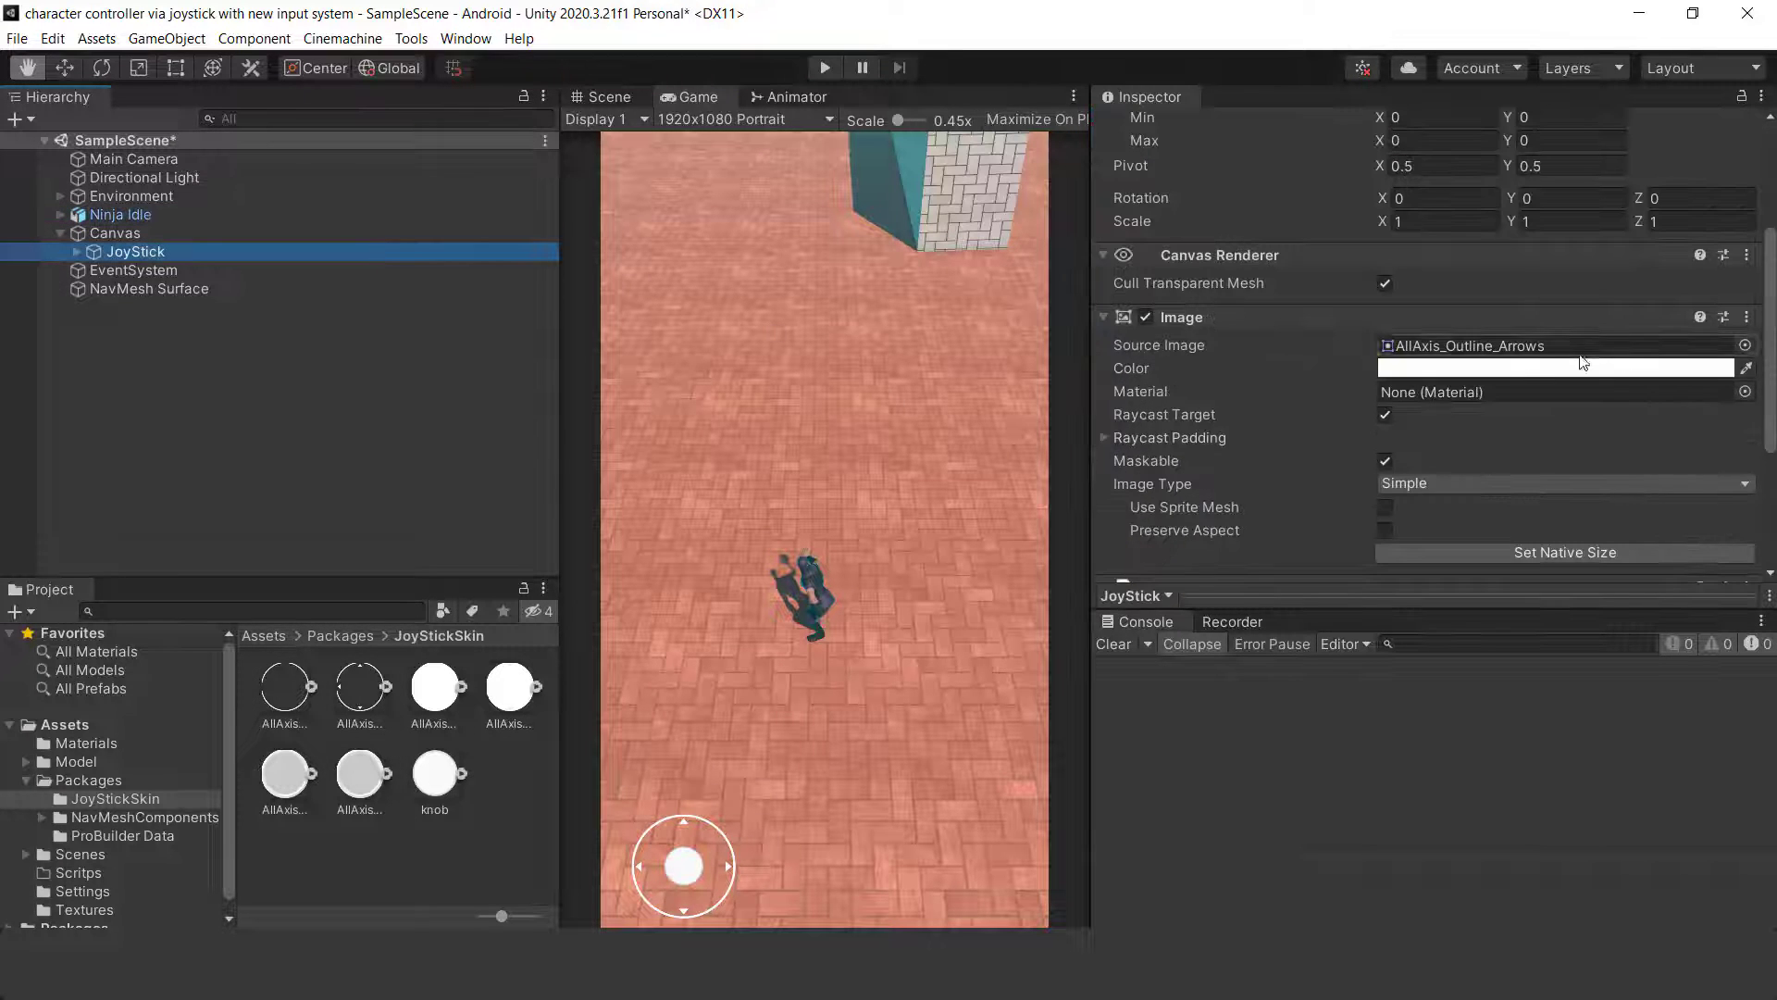
scroll(1433, 370, down, 4)
scroll(1775, 429, down, 1)
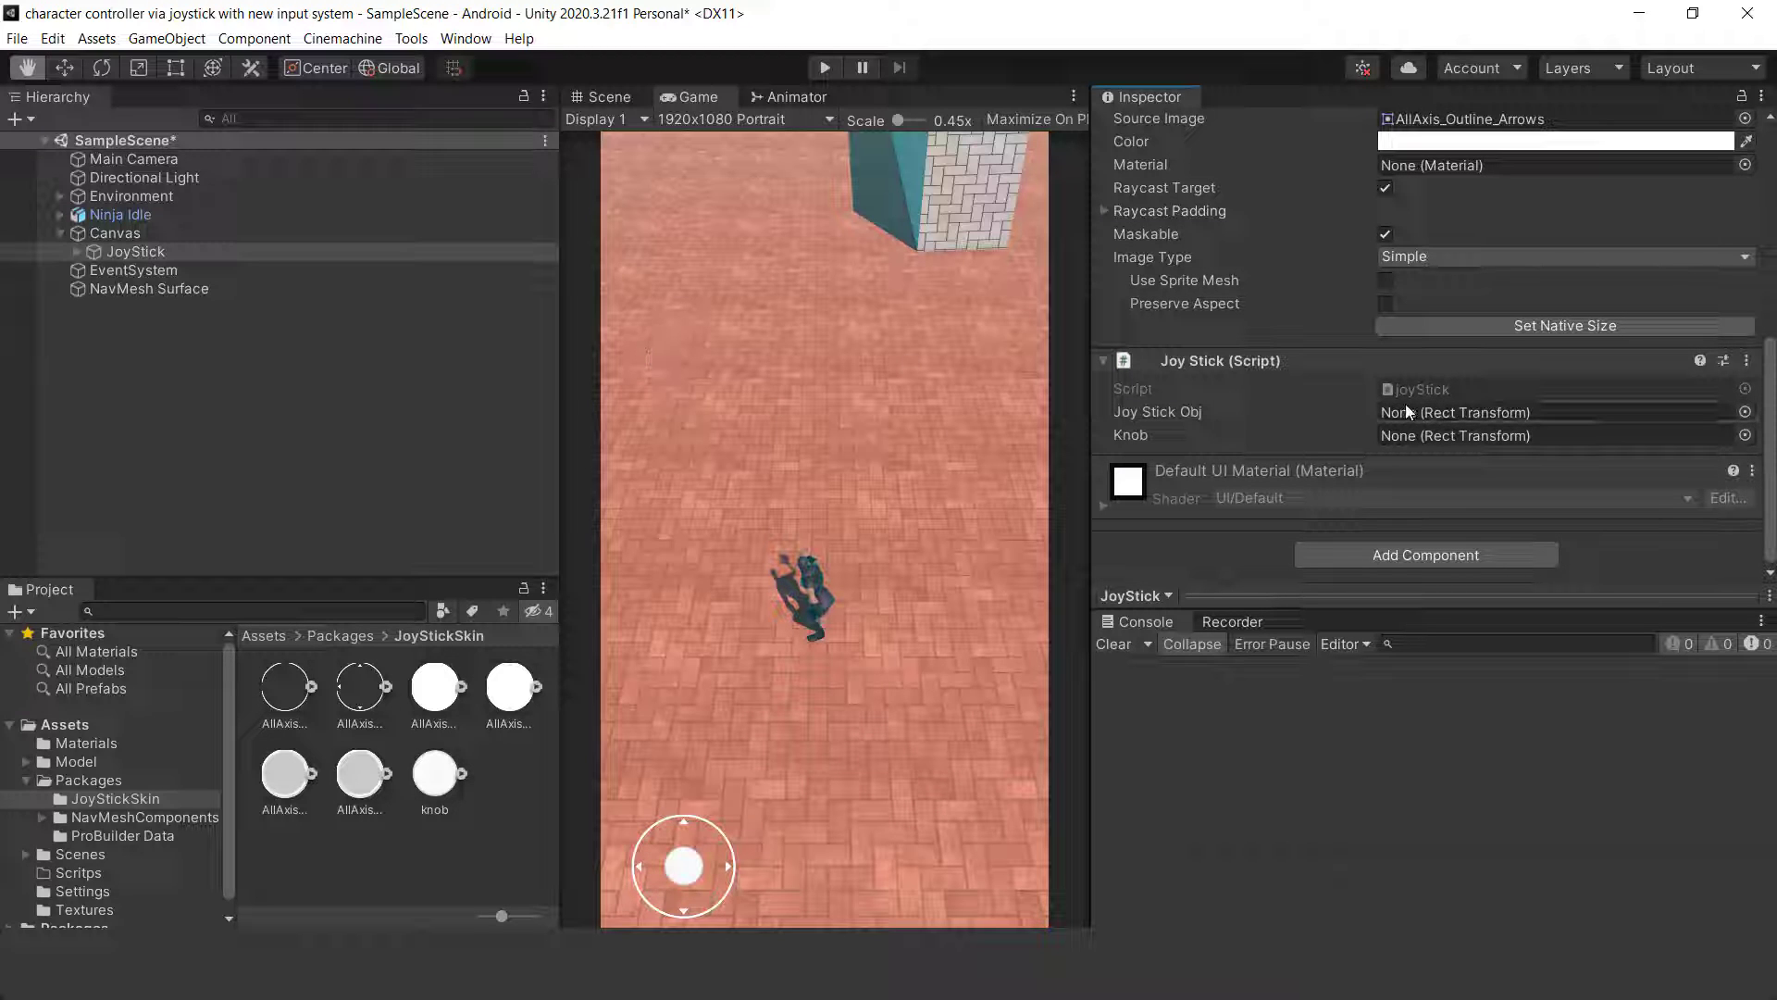
click(77, 251)
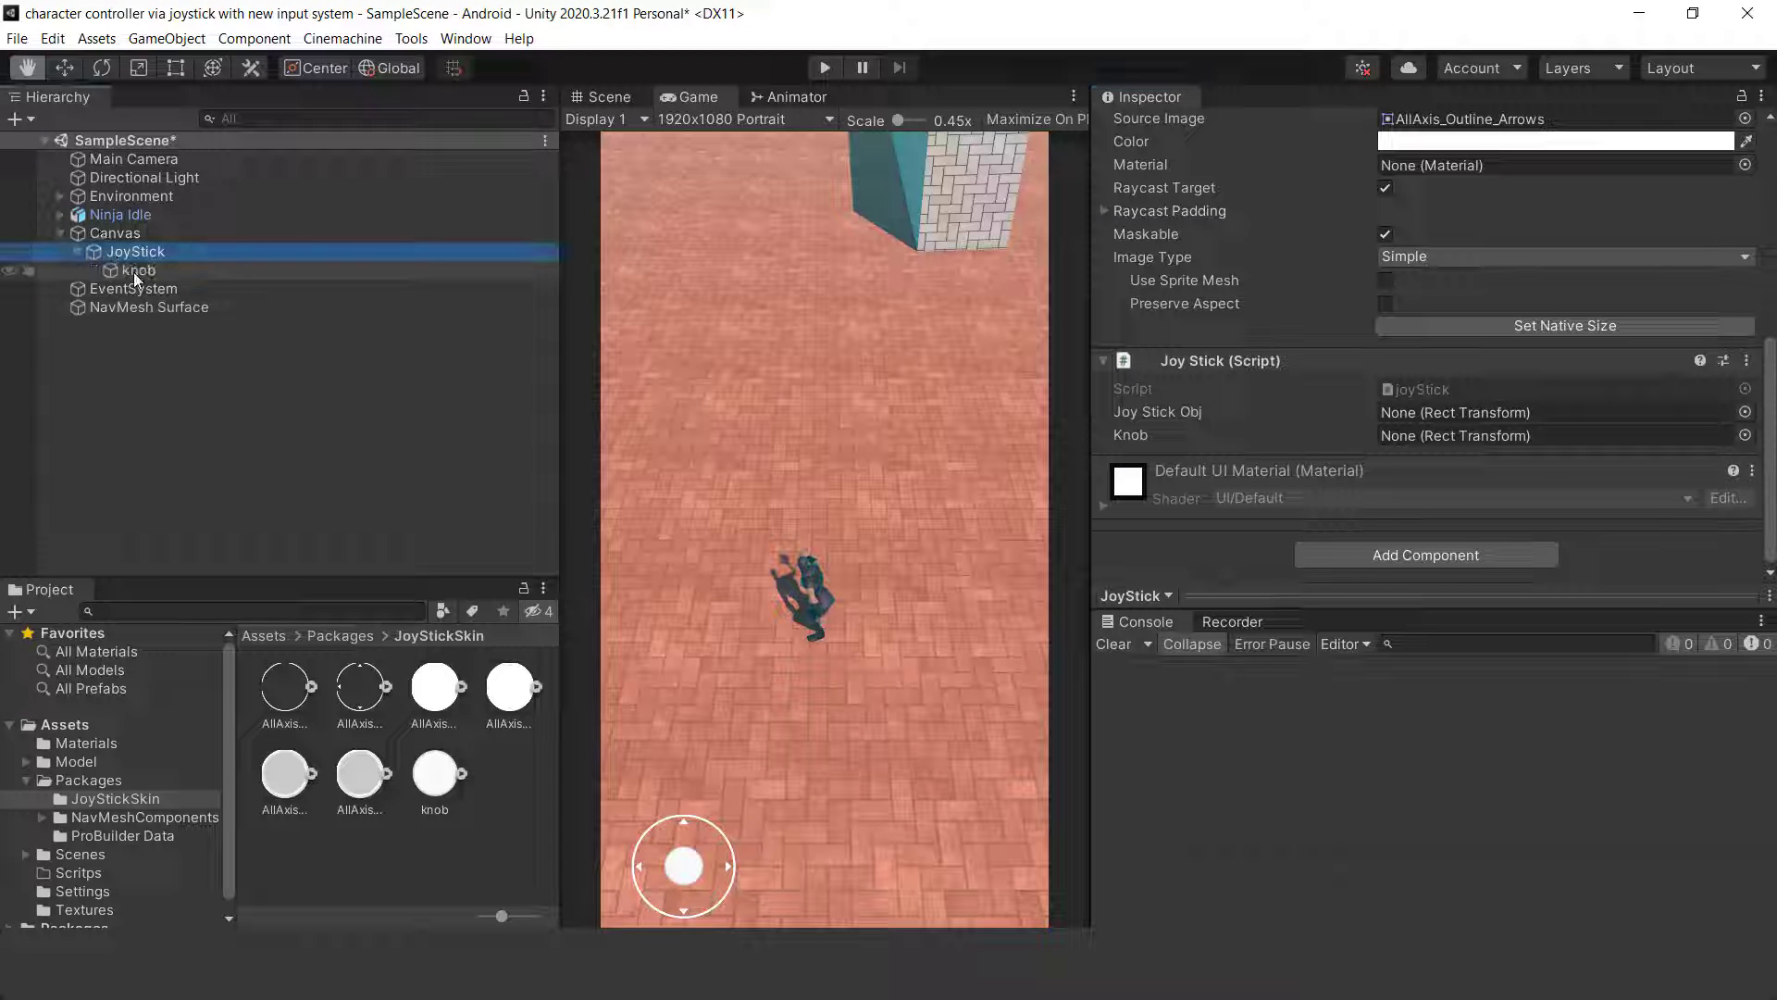
drag(139, 269, 1420, 442)
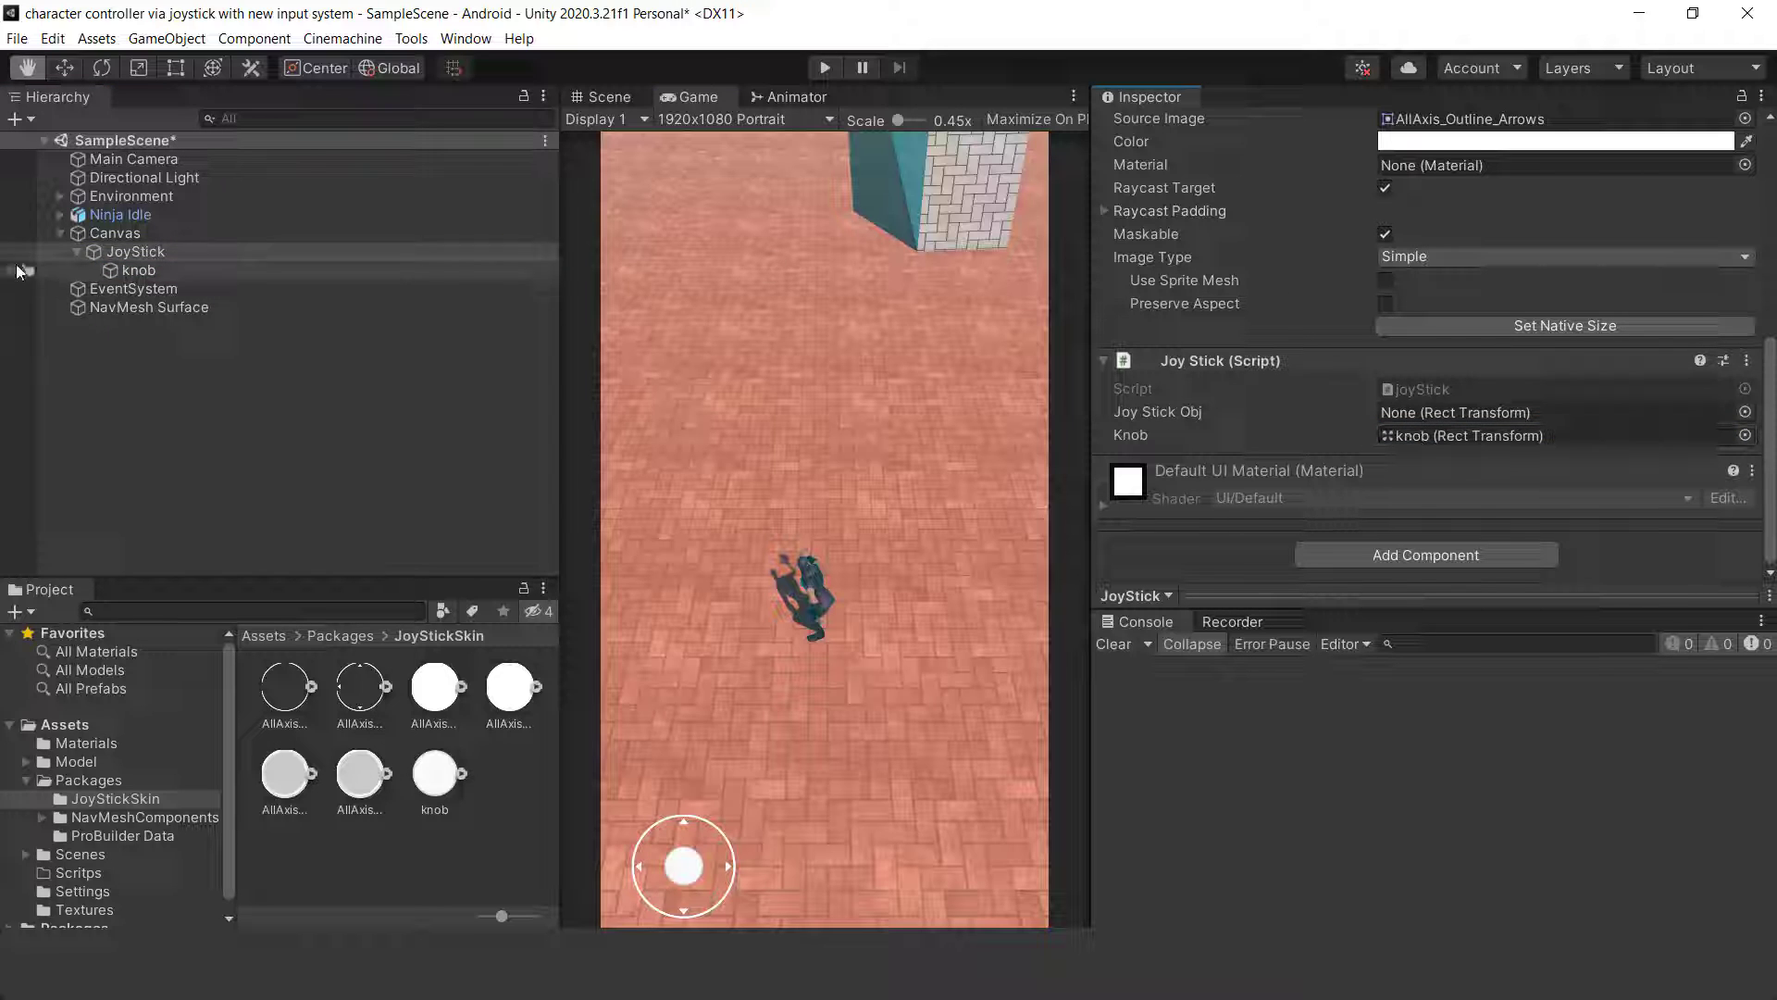
Collapse the Canvas and select Ninja Idle to review its components.
click(60, 233)
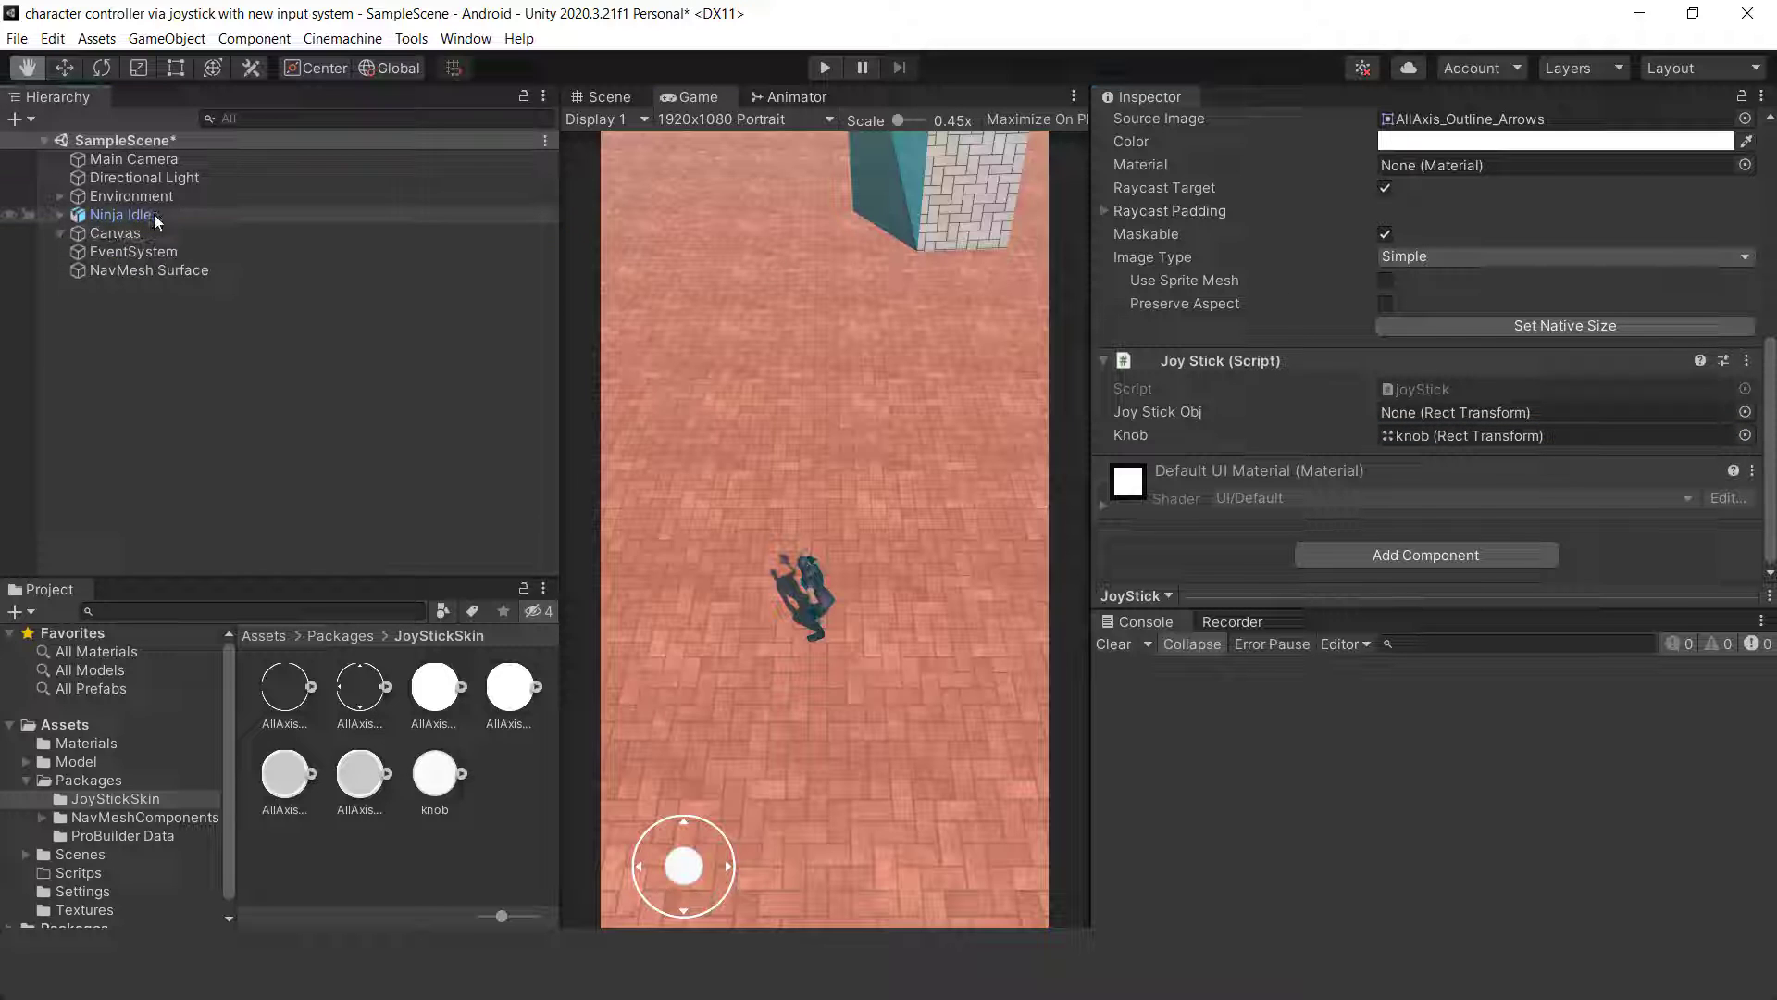
click(121, 215)
scroll(1454, 370, down, 3)
scroll(1462, 412, up, 4)
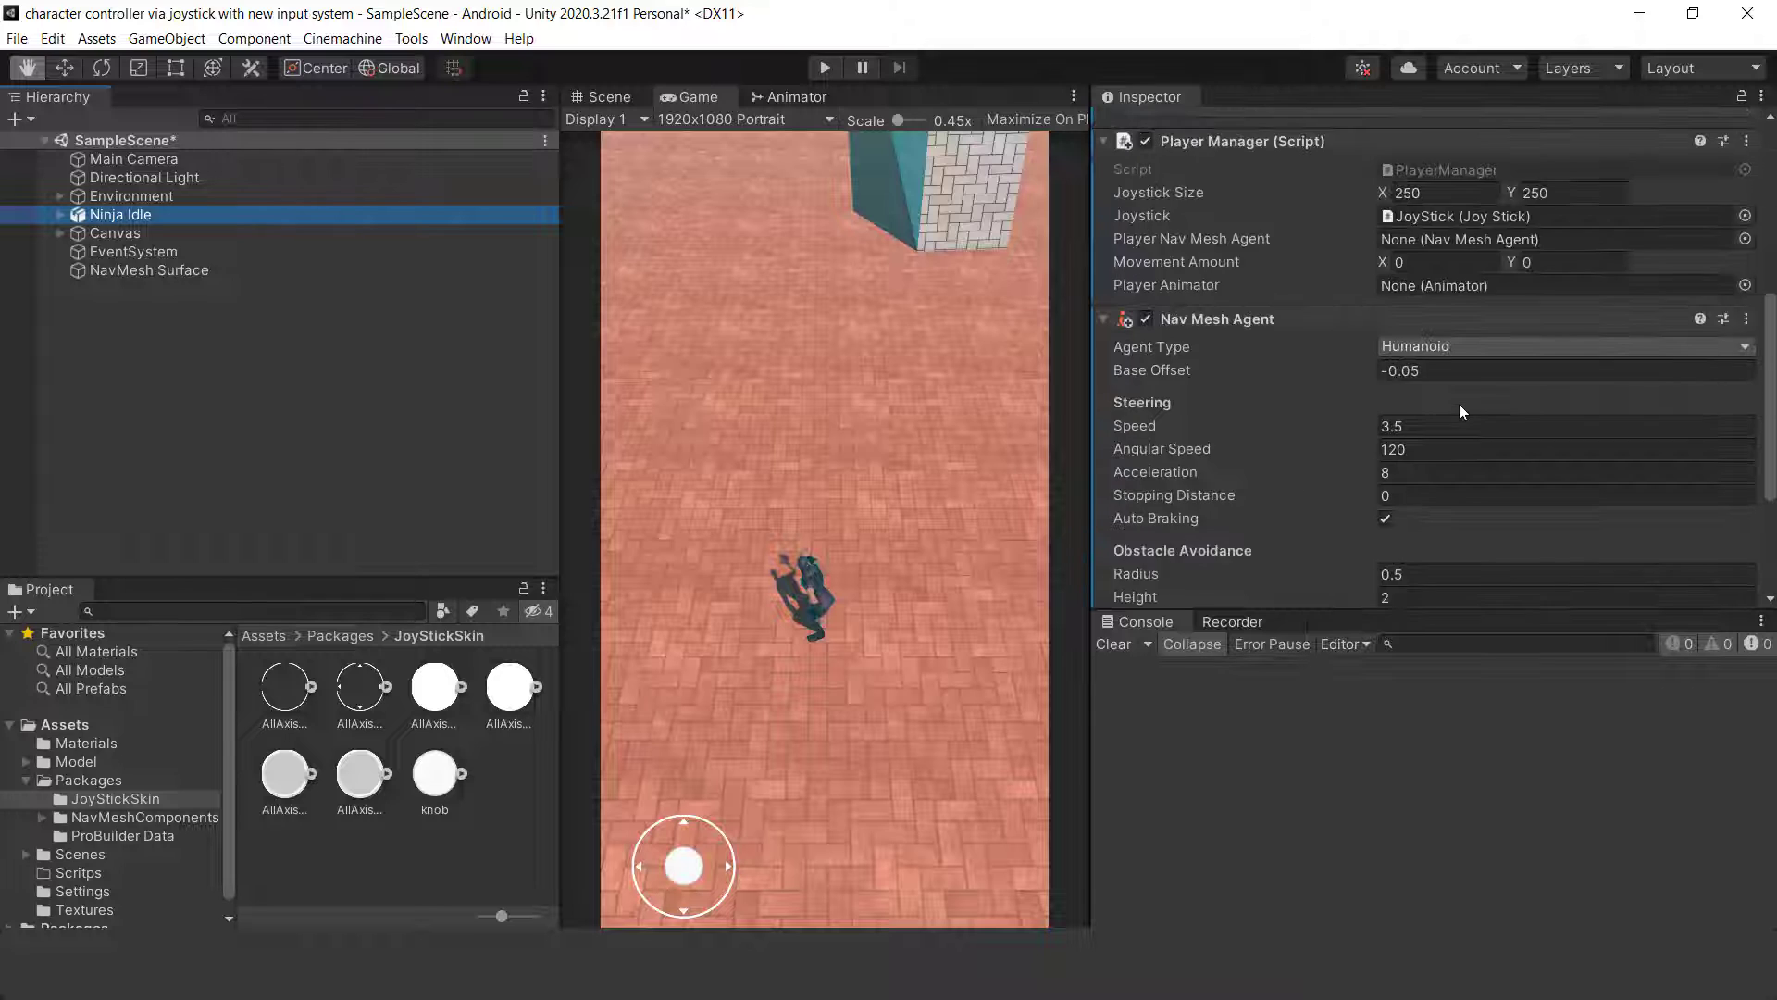
scroll(1440, 424, up, 4)
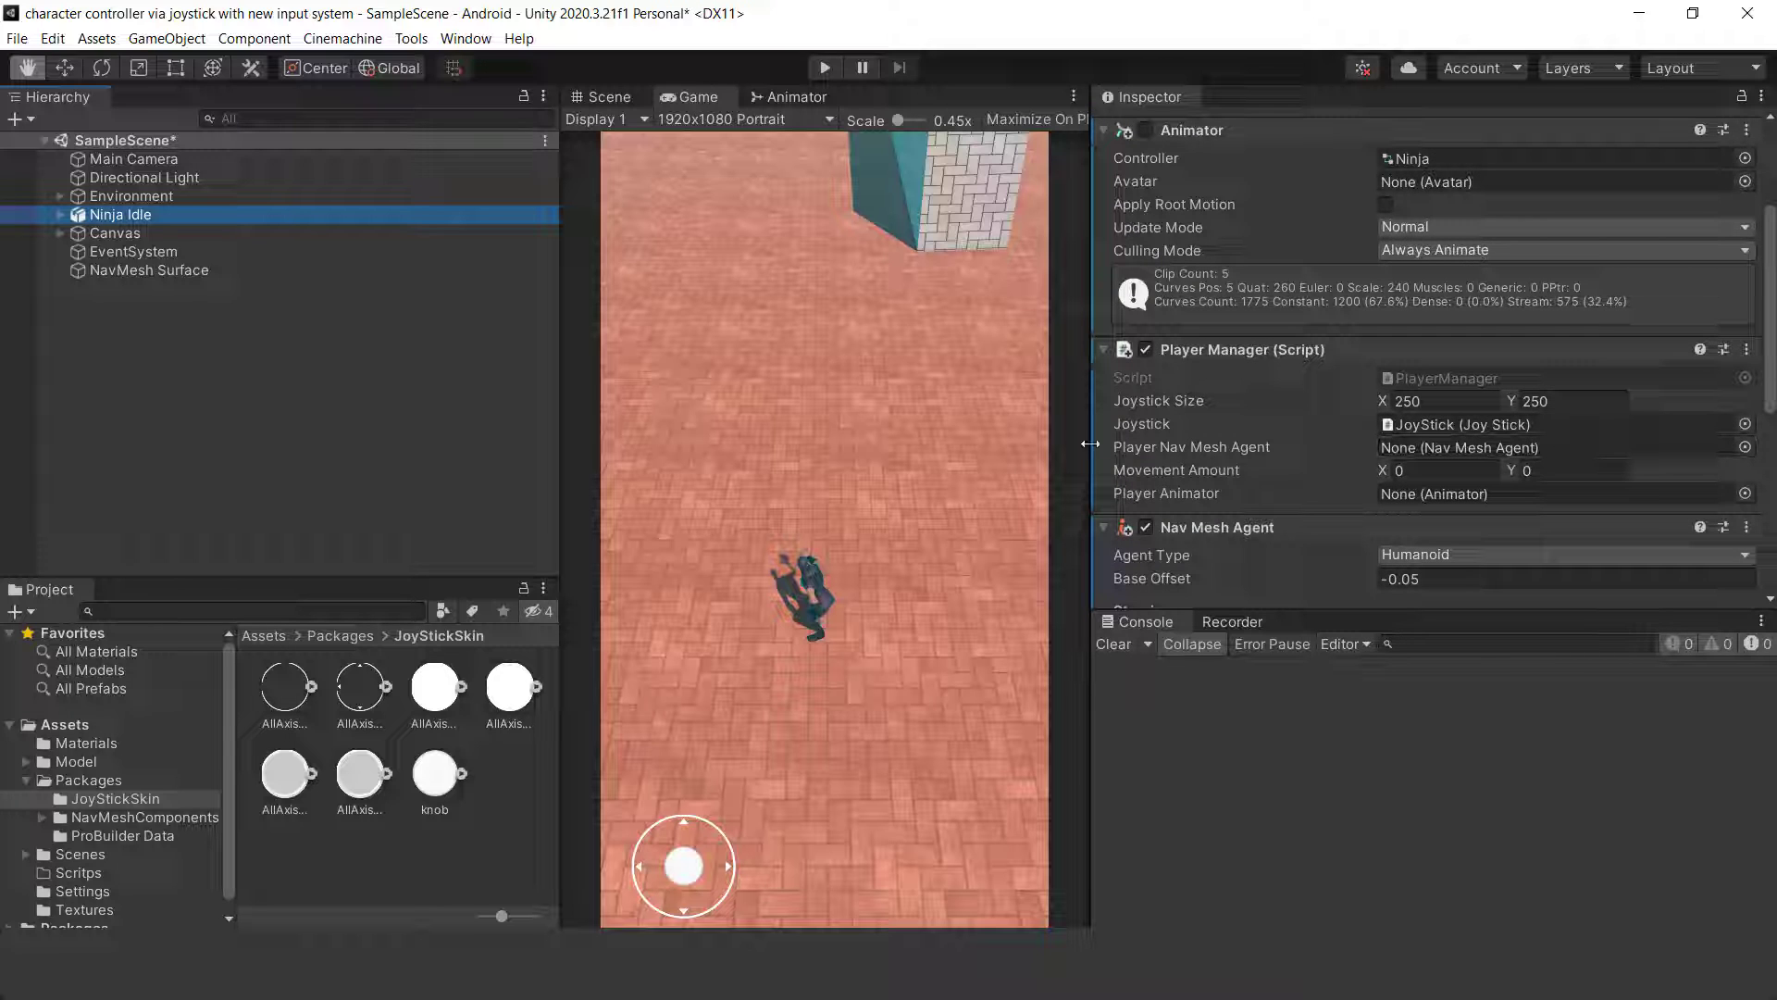
scroll(1453, 380, down, 5)
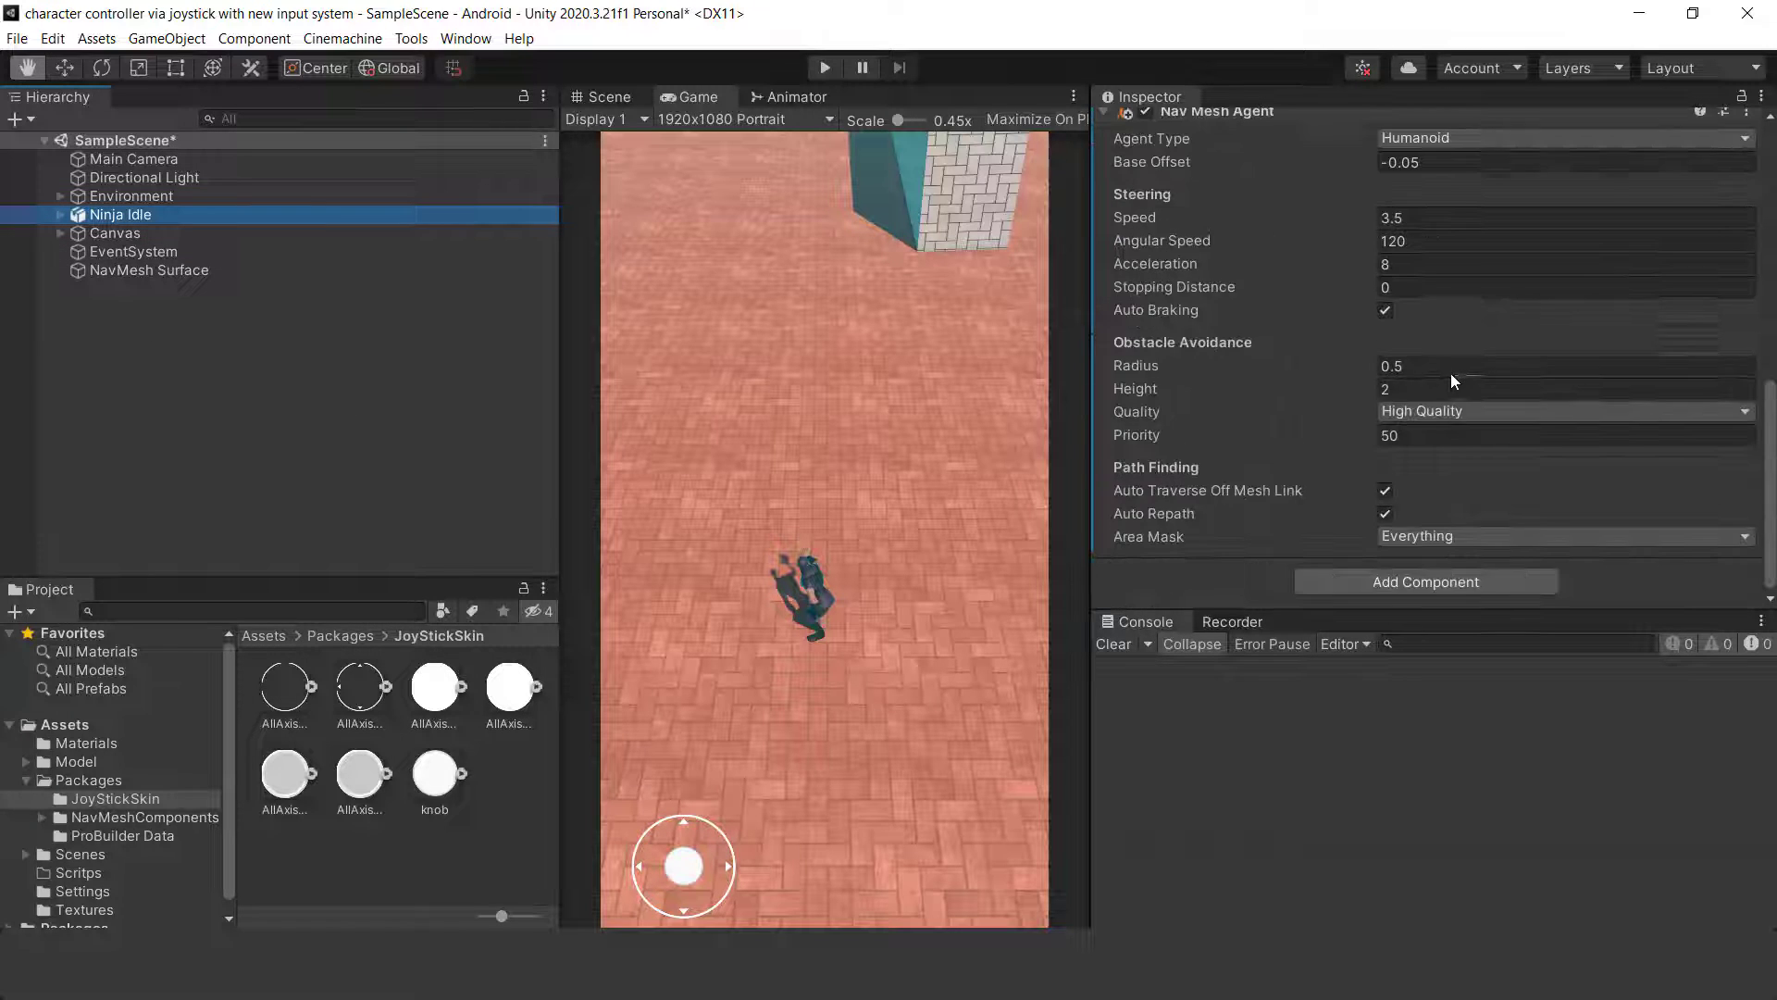
scroll(1450, 383, up, 3)
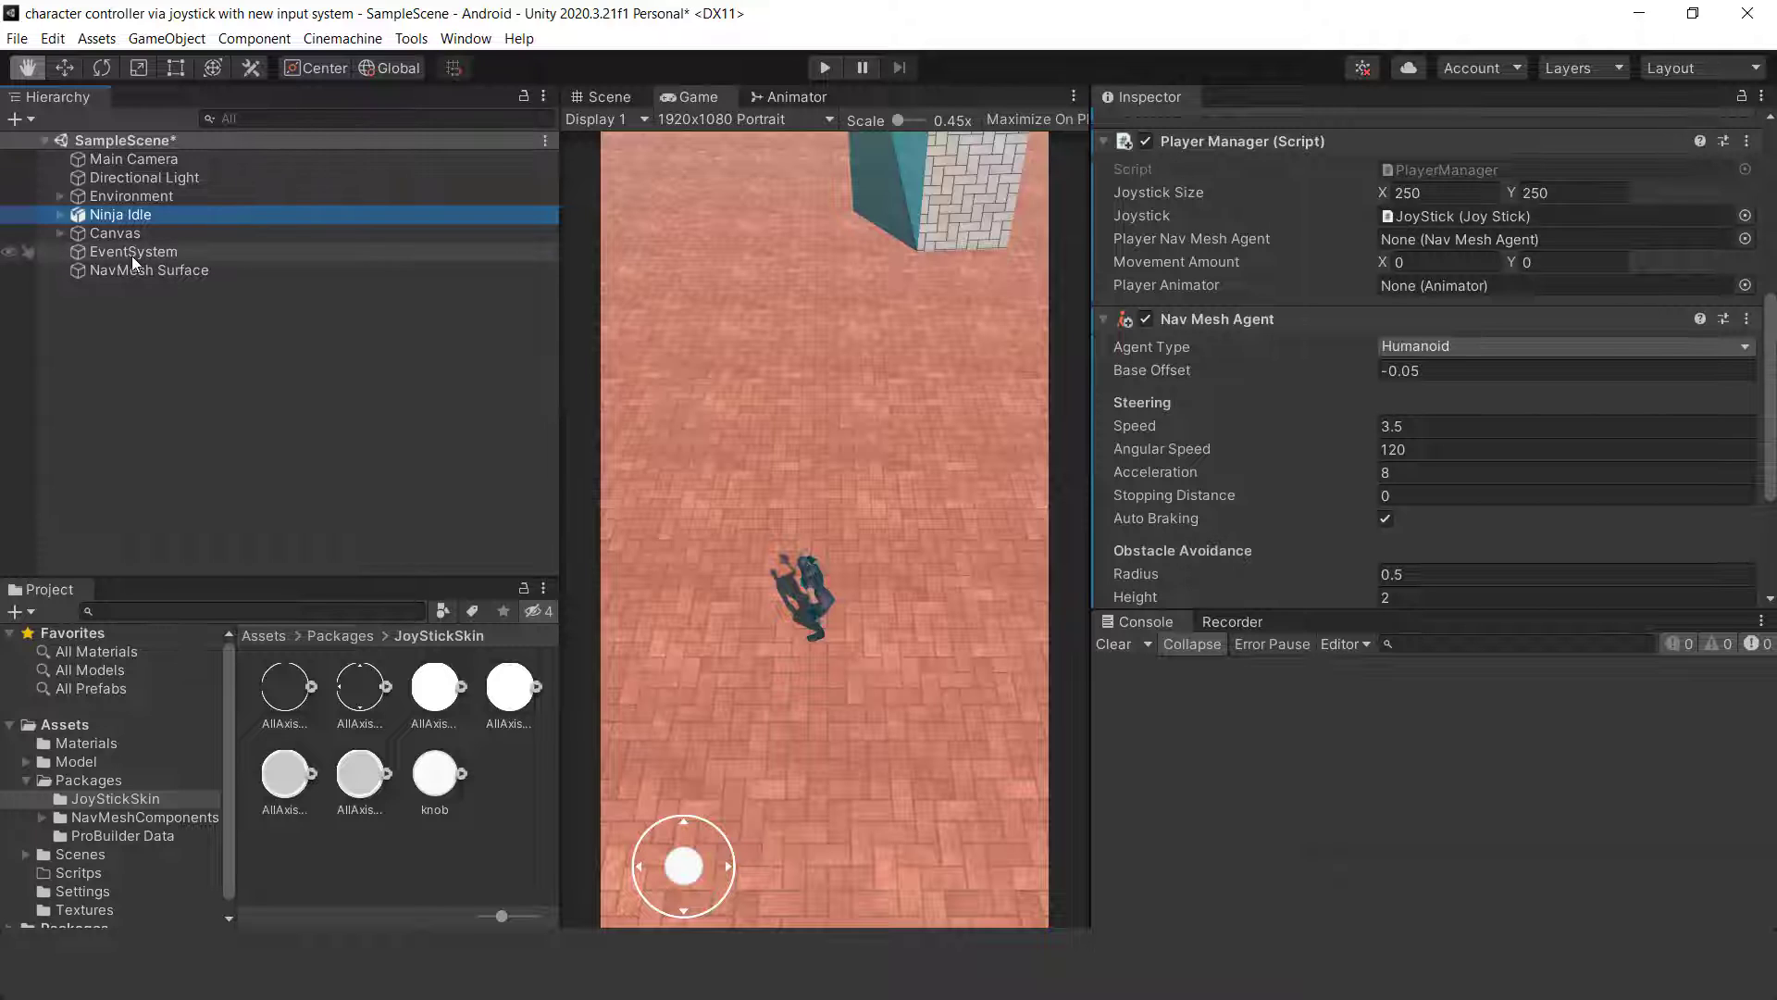
Play the scene, inspect the input error on the EventSystem, and stop Play.
click(825, 68)
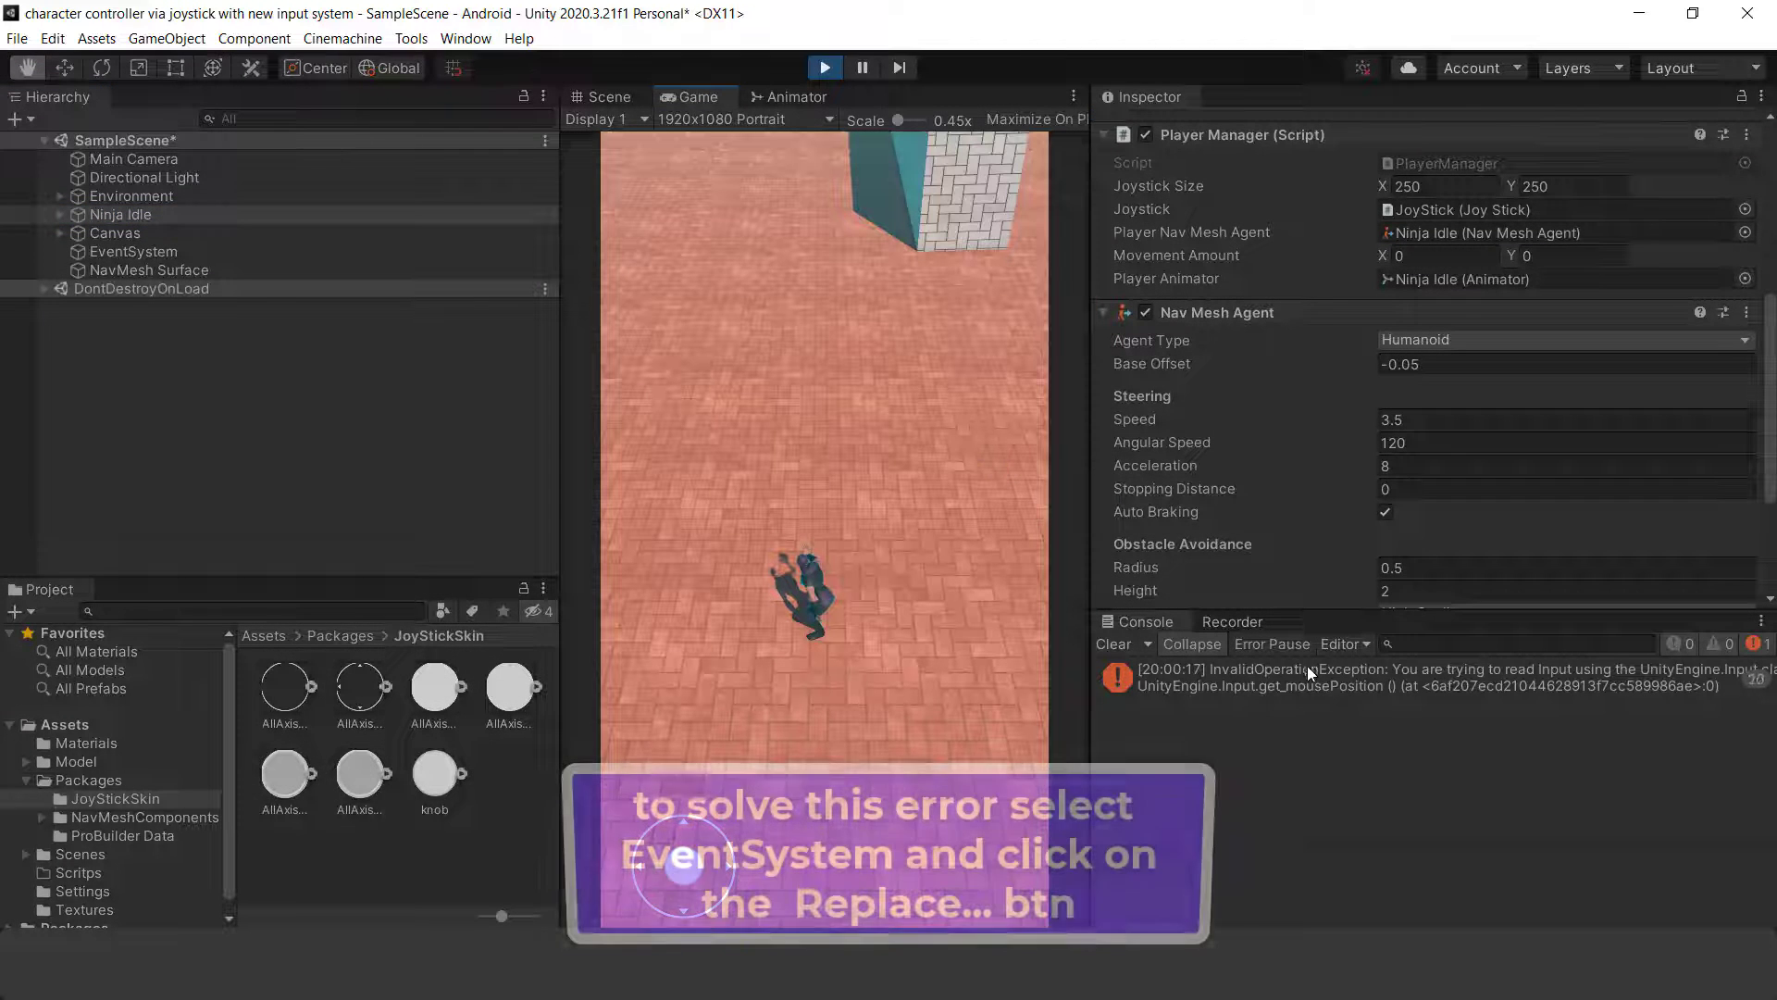
click(1272, 701)
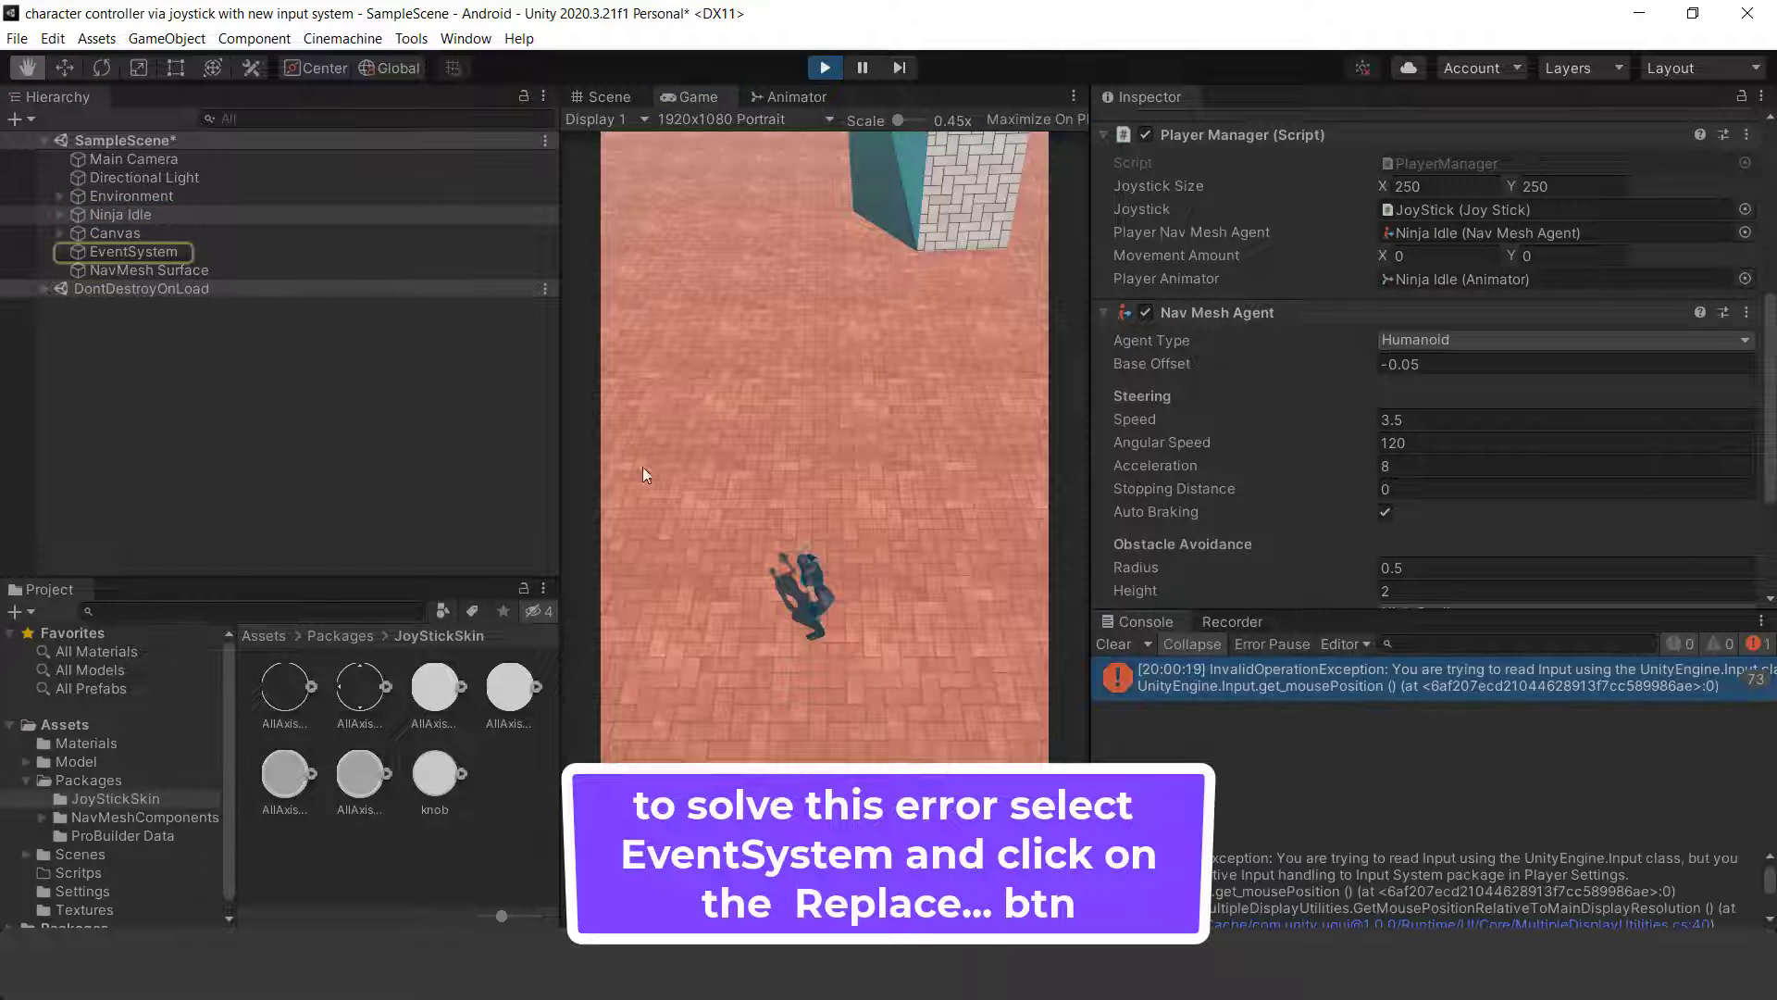
click(153, 248)
click(826, 68)
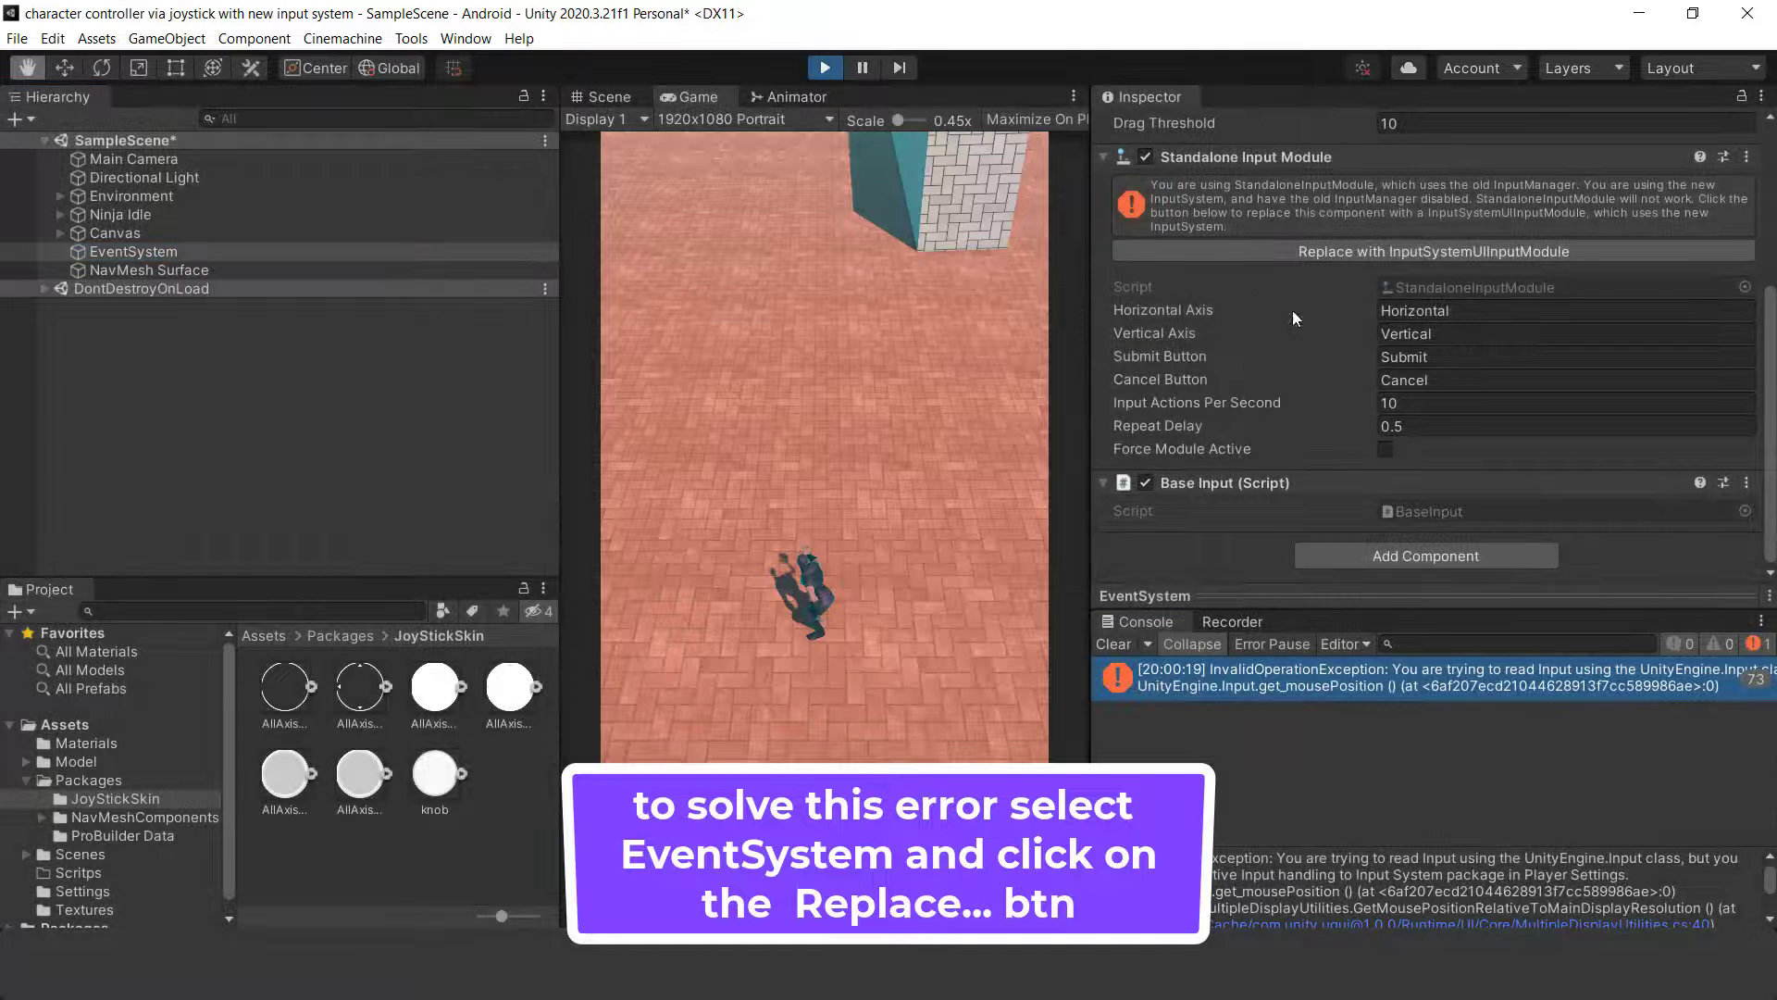
Replace the EventSystem module with InputSystemUIInputModule and clear the Console.
click(1335, 339)
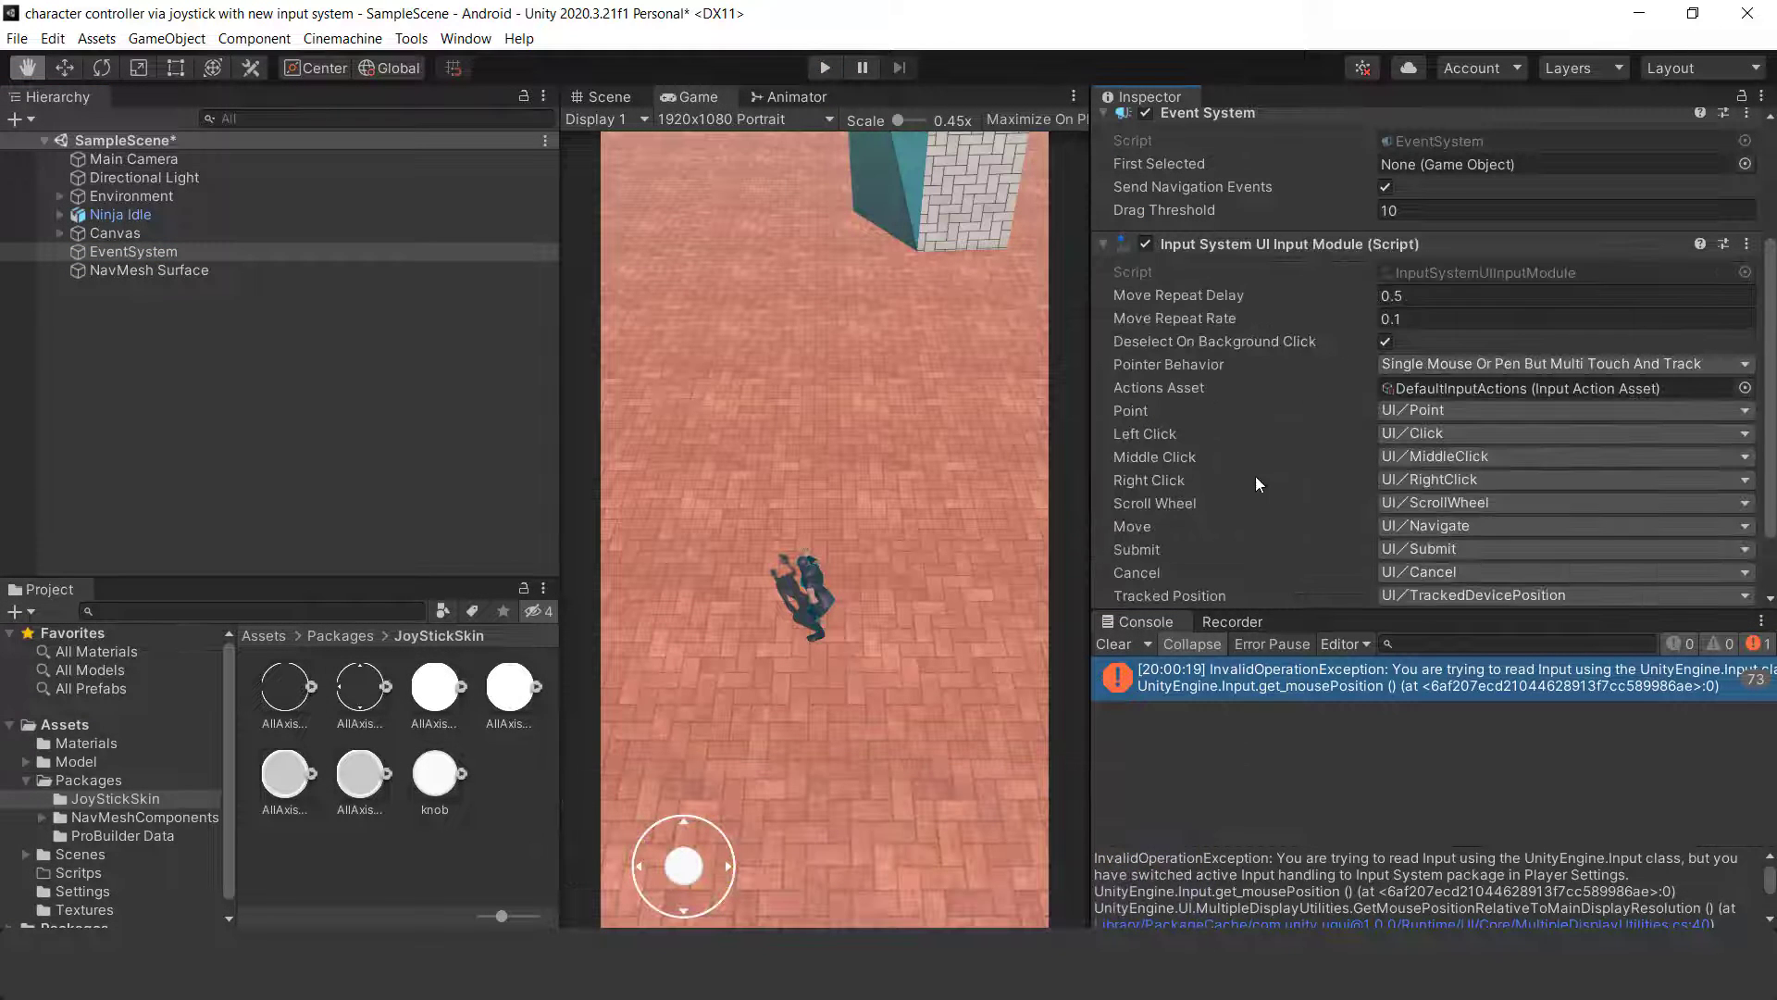
click(1115, 644)
scroll(1459, 370, down, 2)
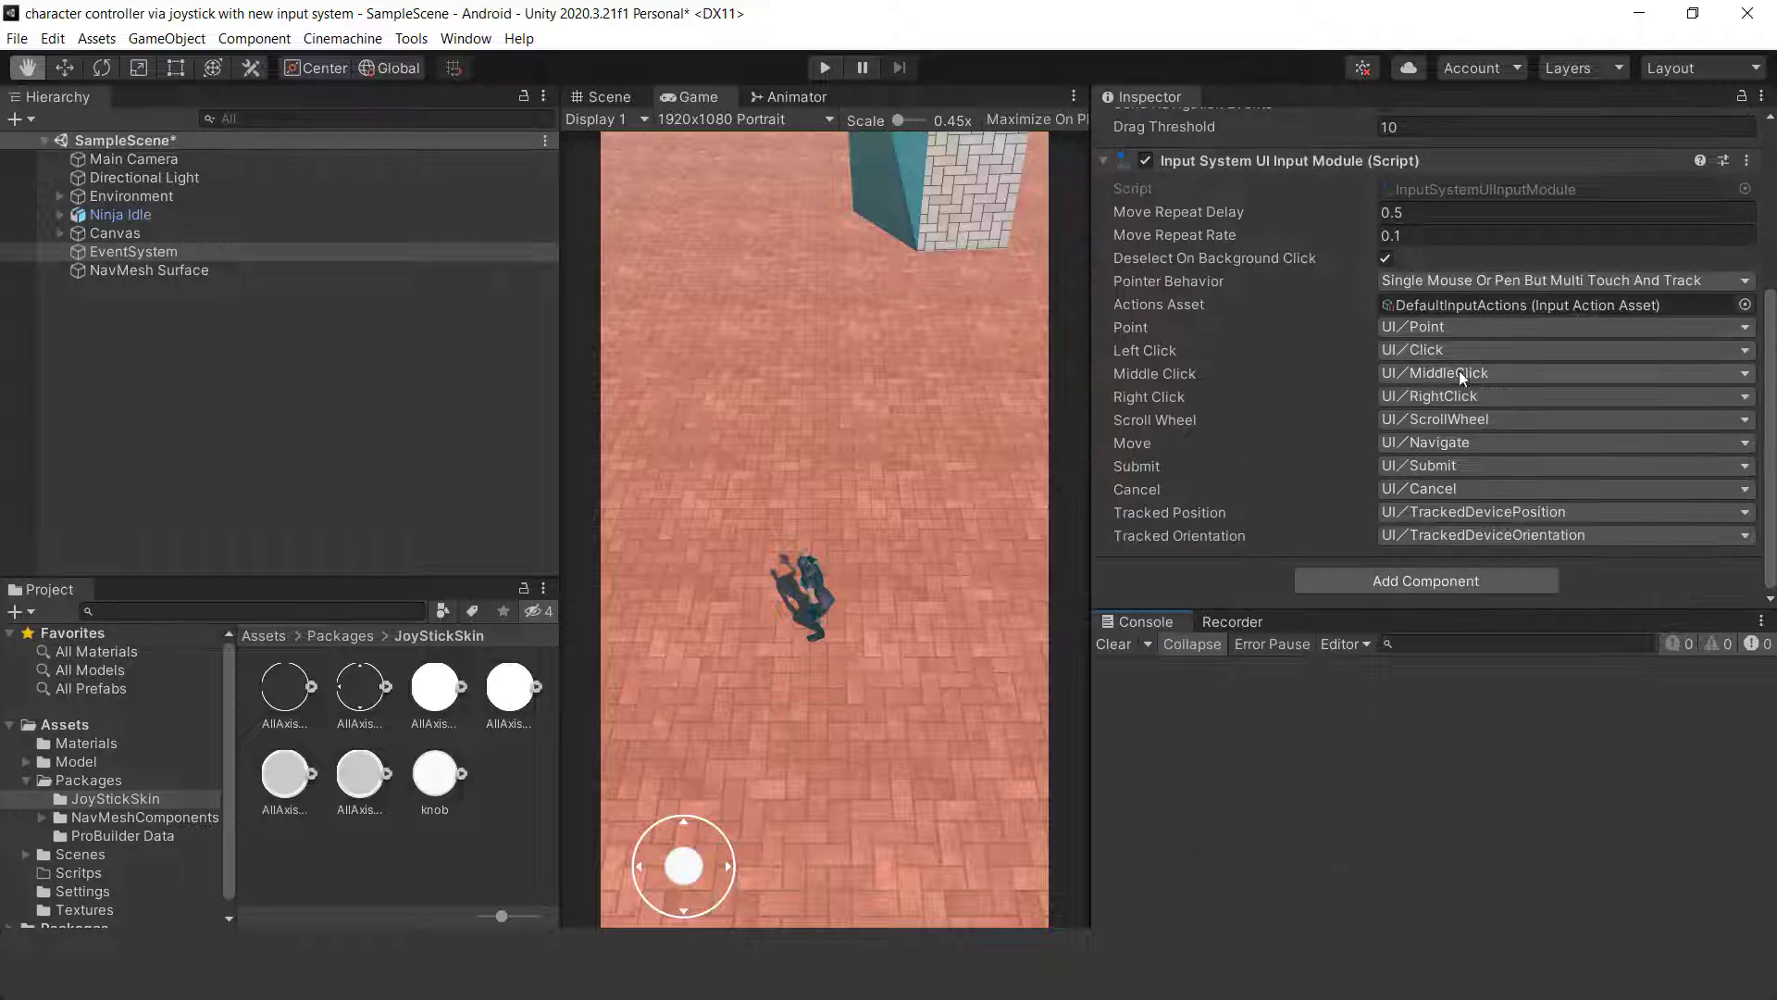
scroll(1434, 381, up, 5)
click(833, 66)
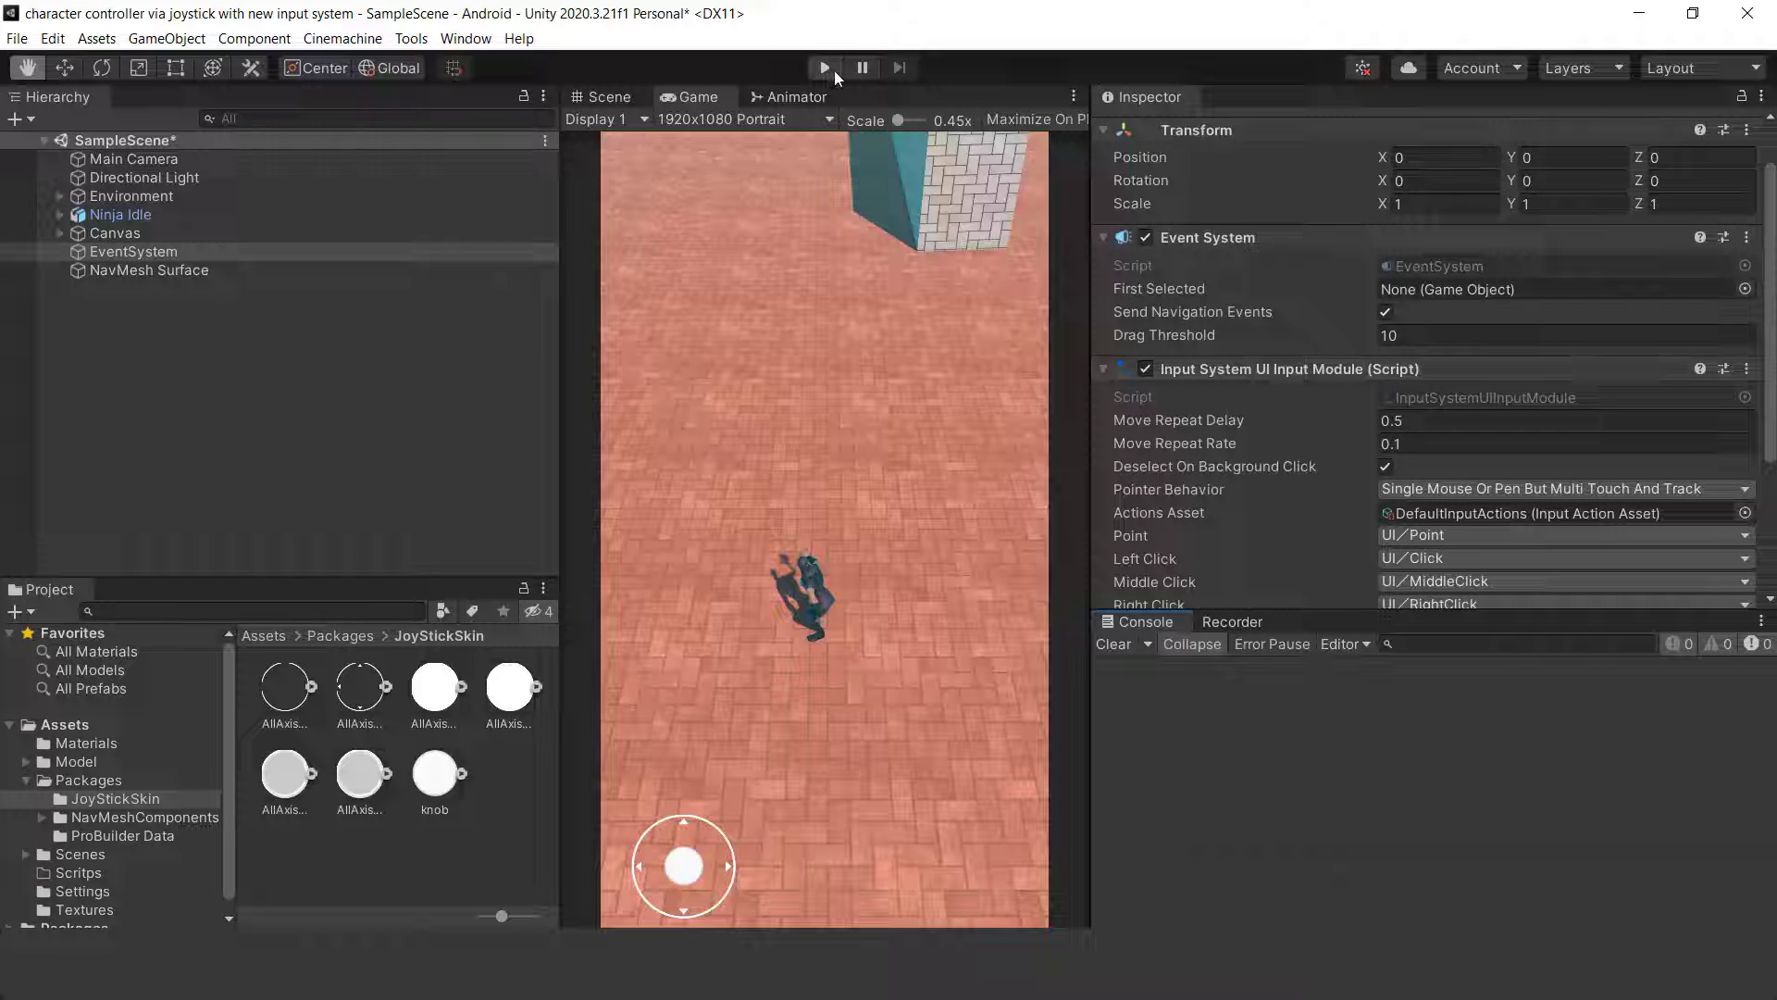
mouse_move(924, 563)
mouse_down()
mouse_move(935, 546)
mouse_move(894, 479)
mouse_up()
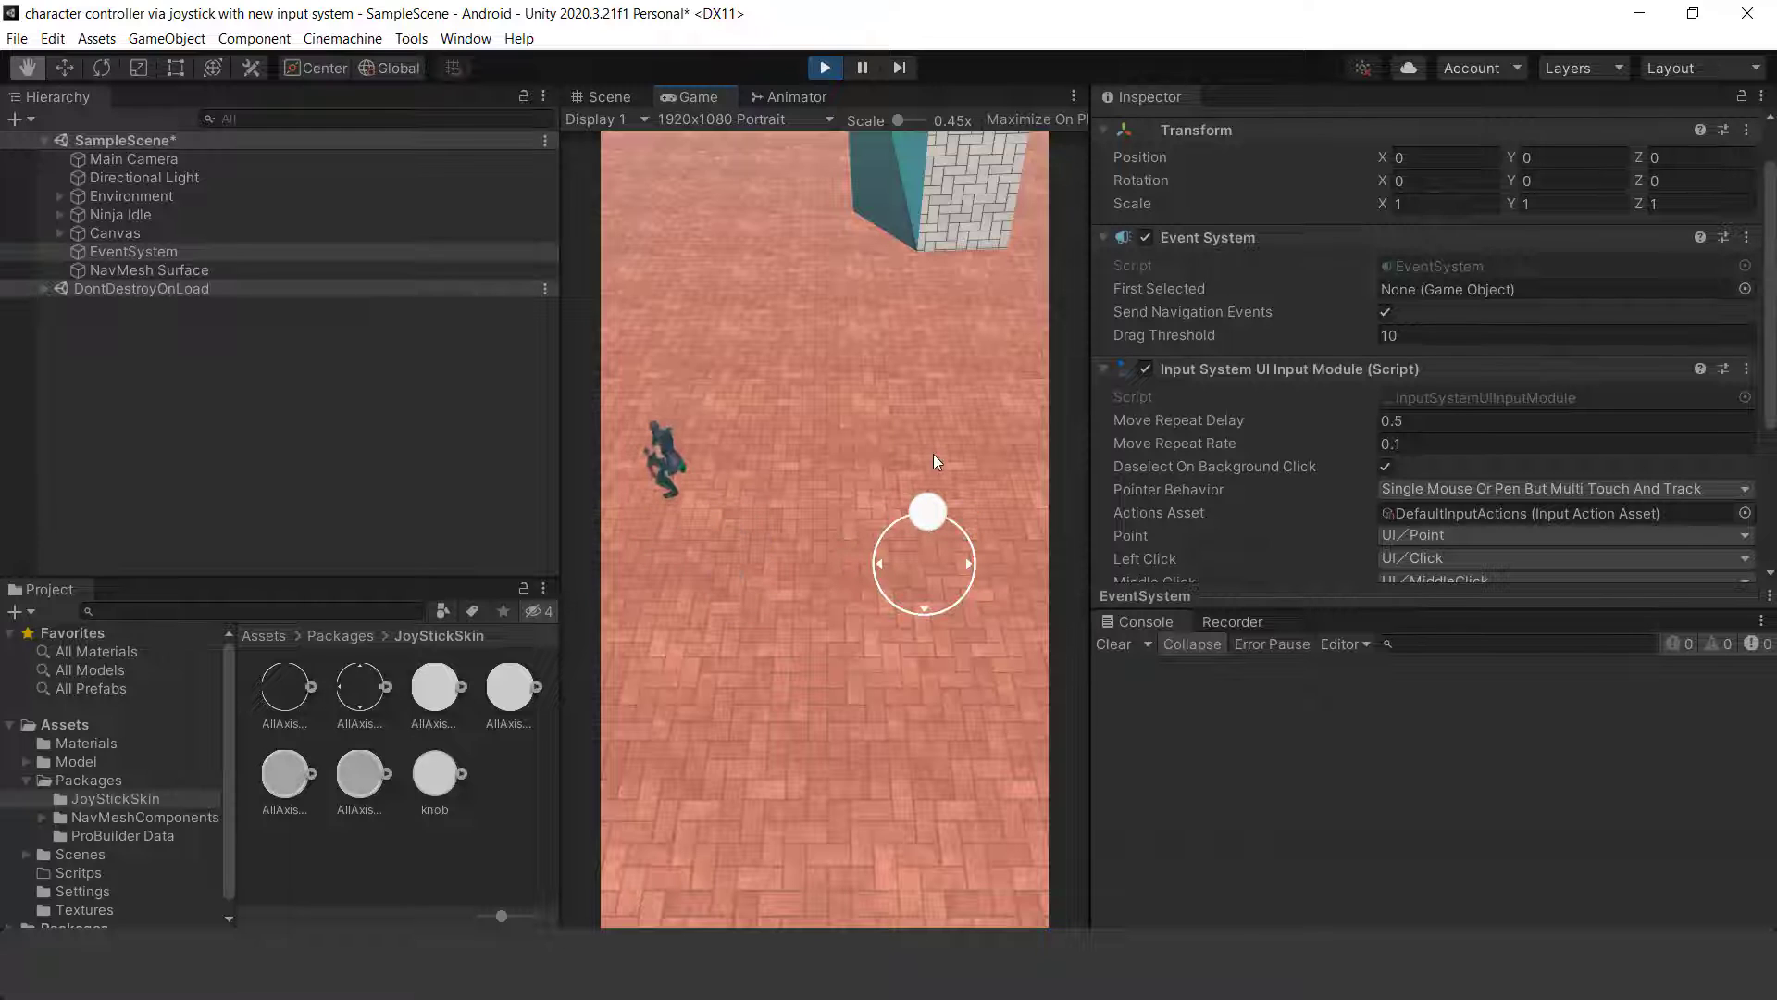
mouse_move(895, 480)
mouse_down()
mouse_move(985, 696)
mouse_move(970, 527)
mouse_up()
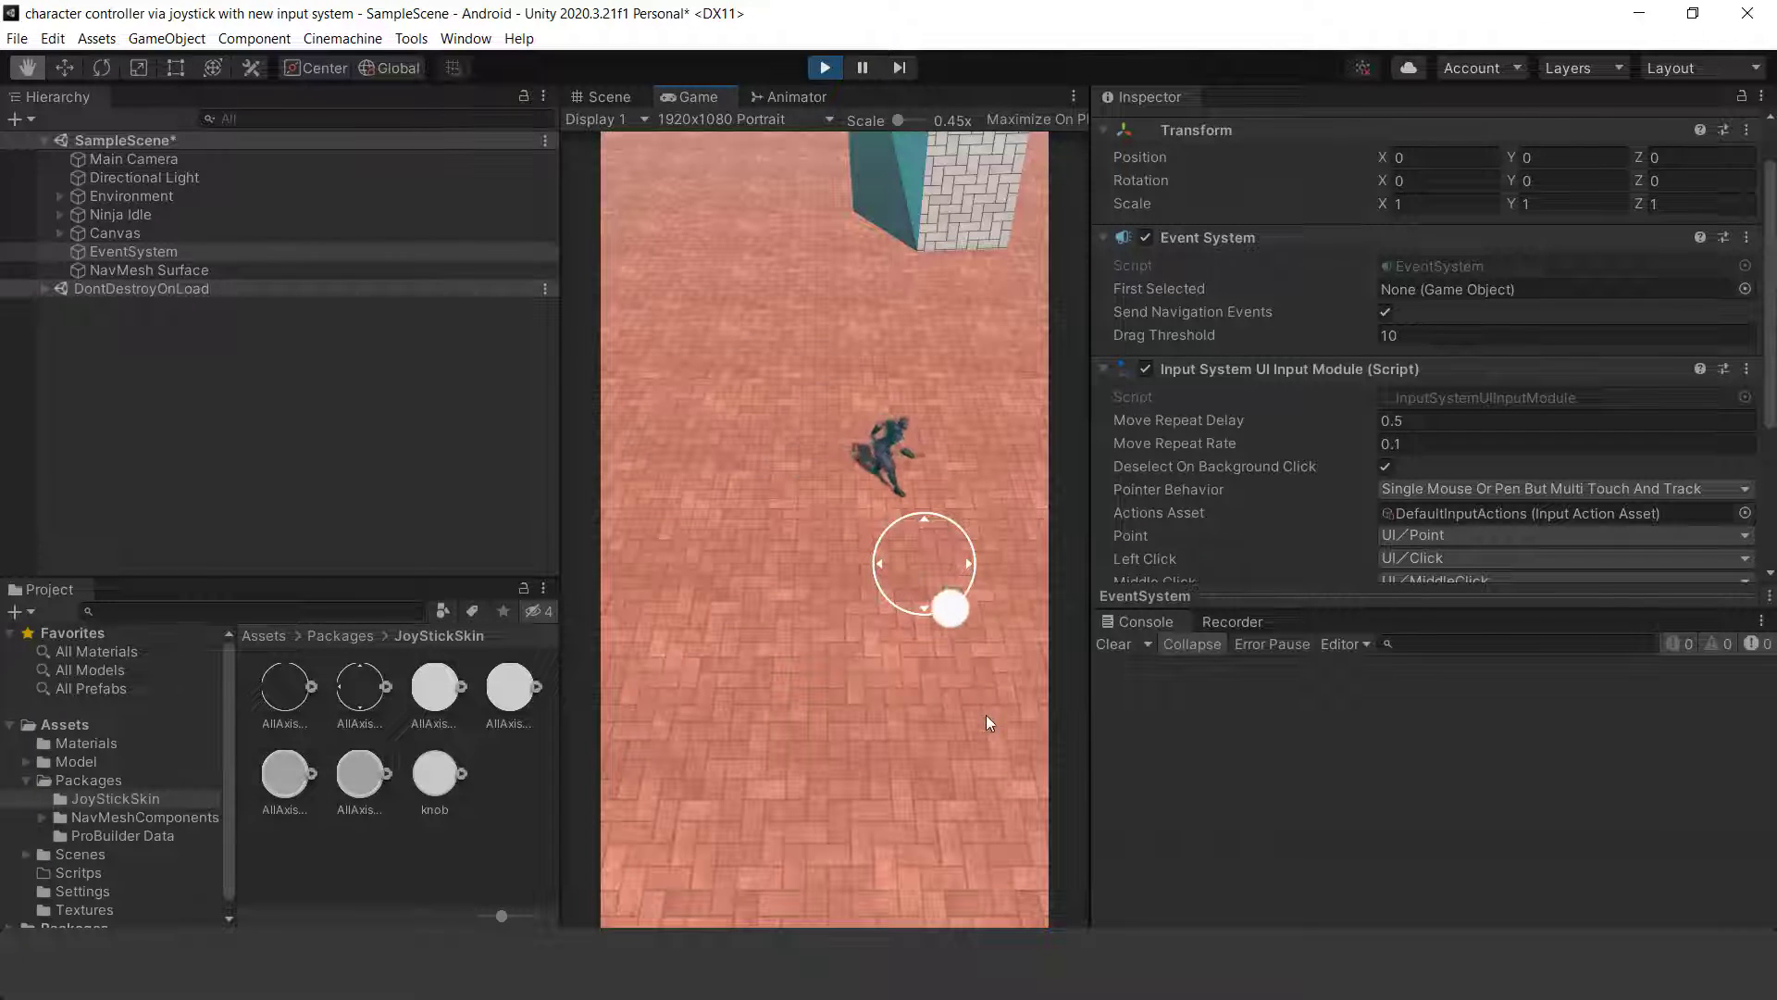
drag(970, 528, 817, 765)
drag(651, 771, 674, 698)
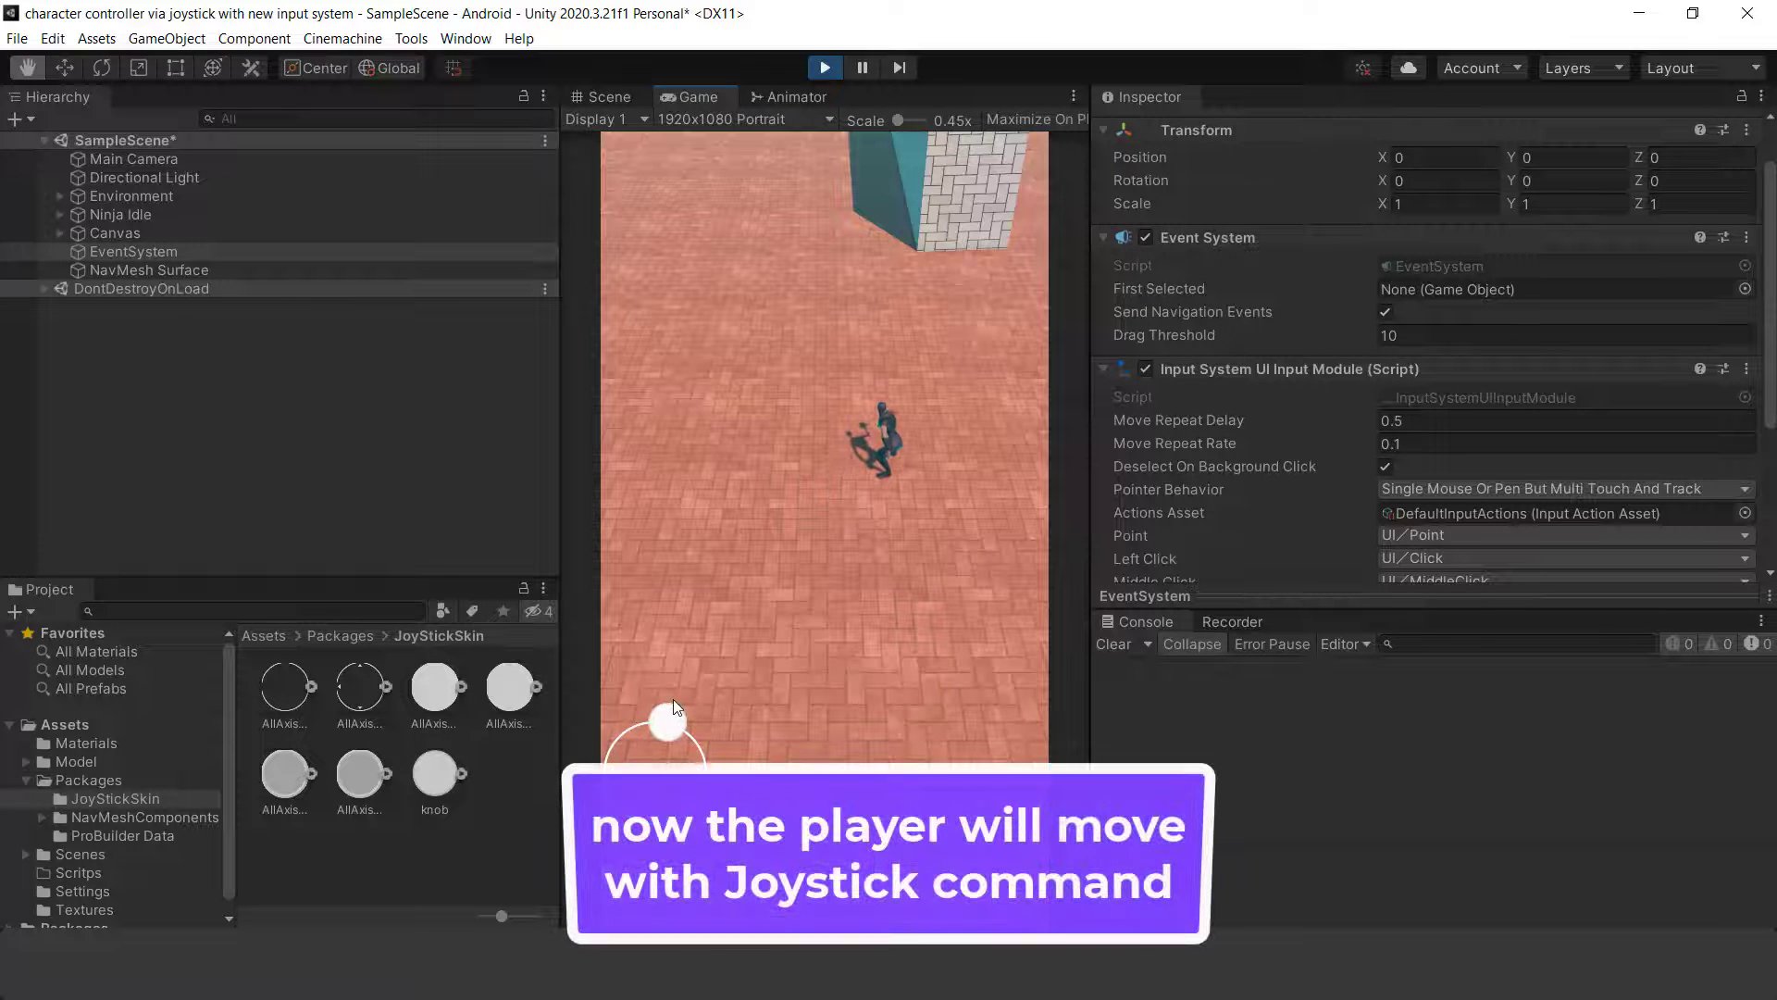
drag(1001, 183, 994, 296)
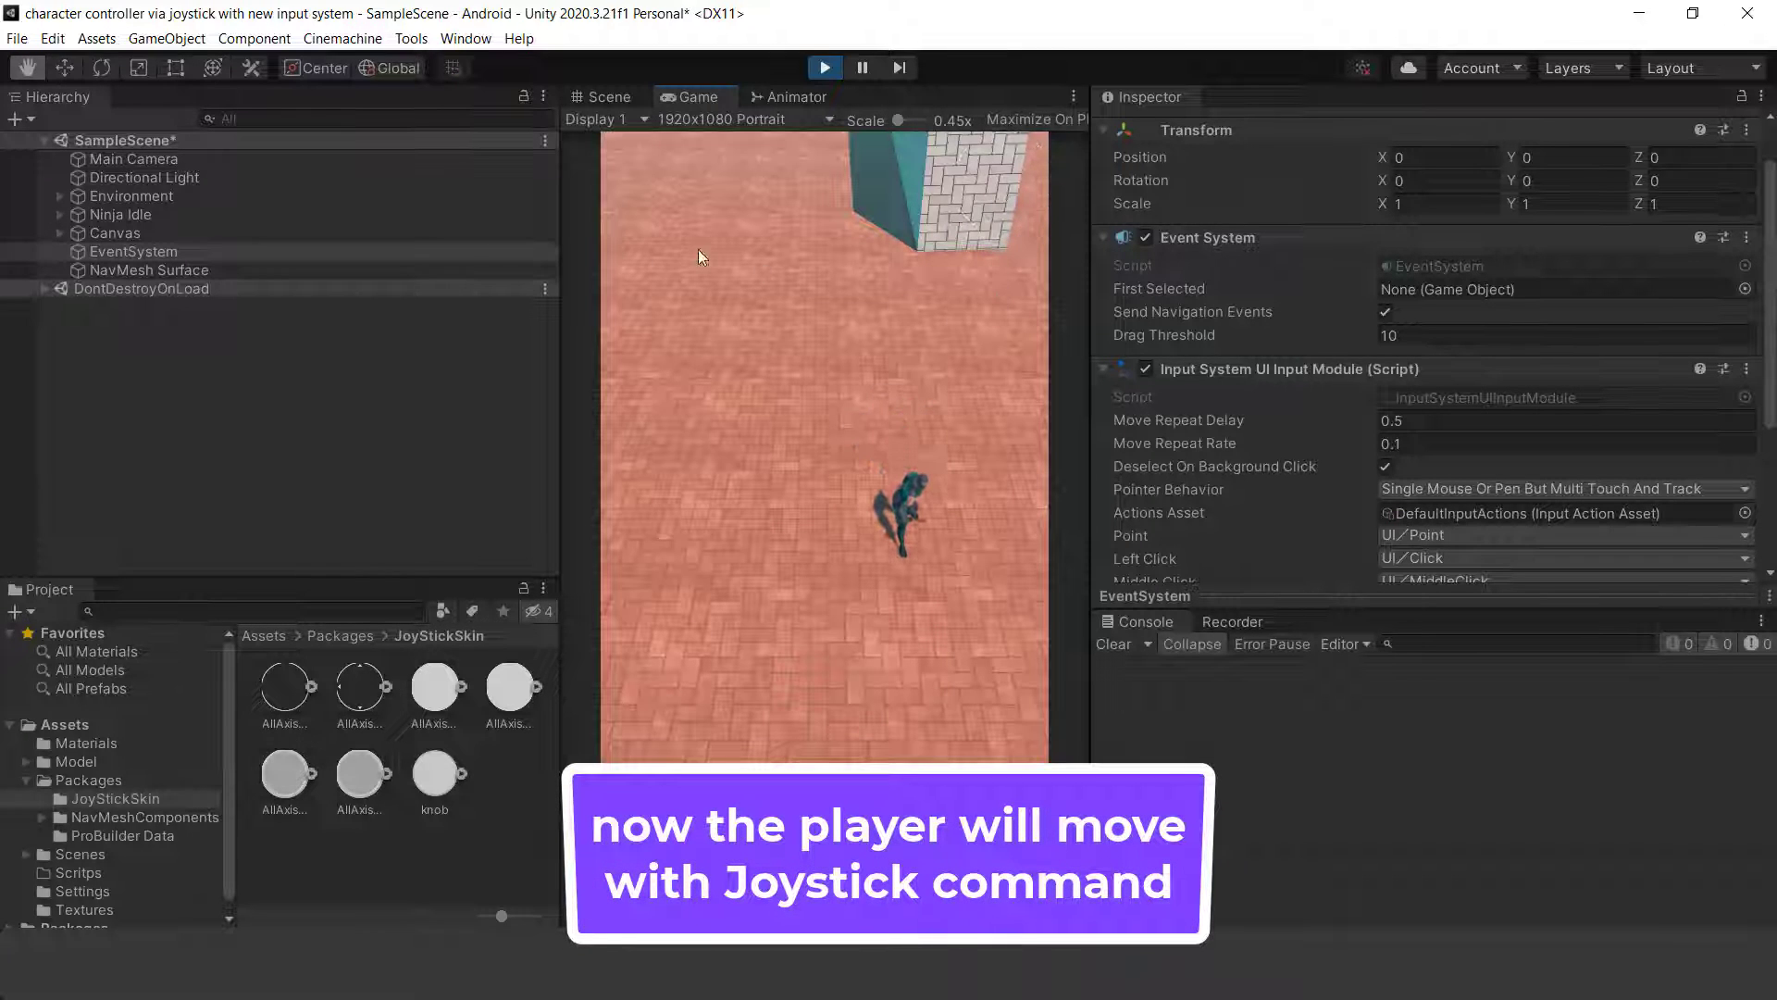
mouse_move(645, 219)
mouse_down()
mouse_move(840, 131)
mouse_move(551, 183)
mouse_up()
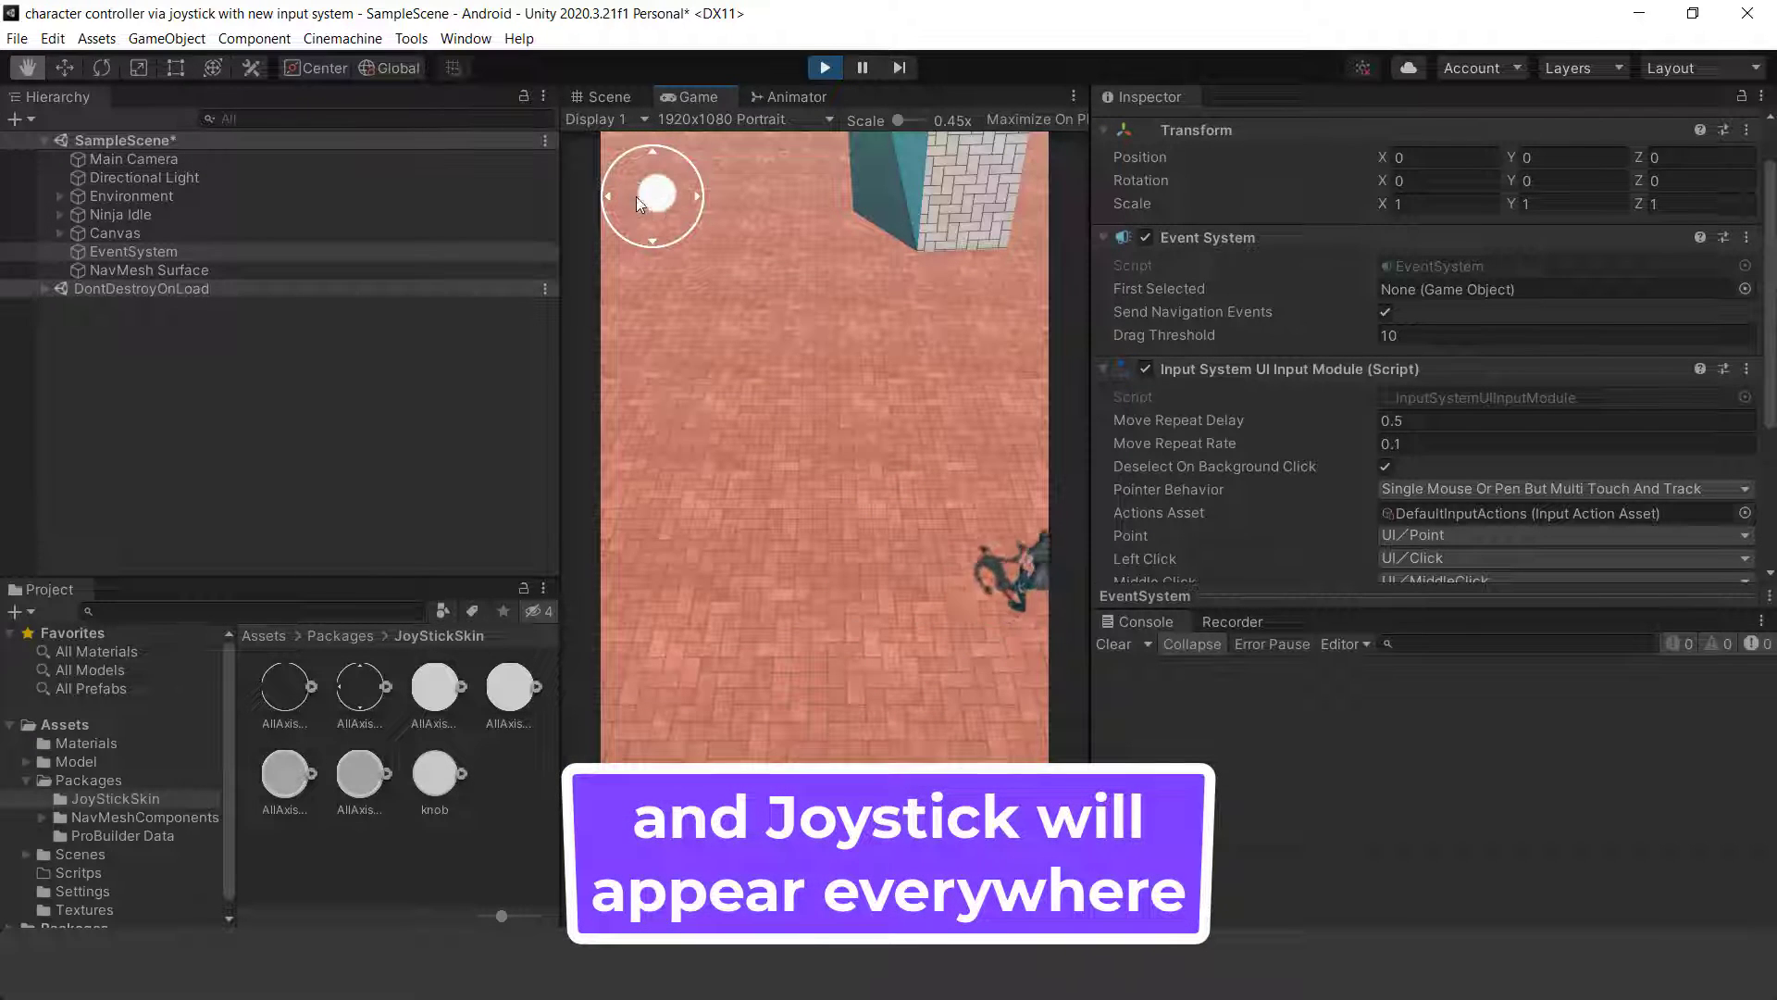
drag(551, 183, 813, 93)
click(823, 68)
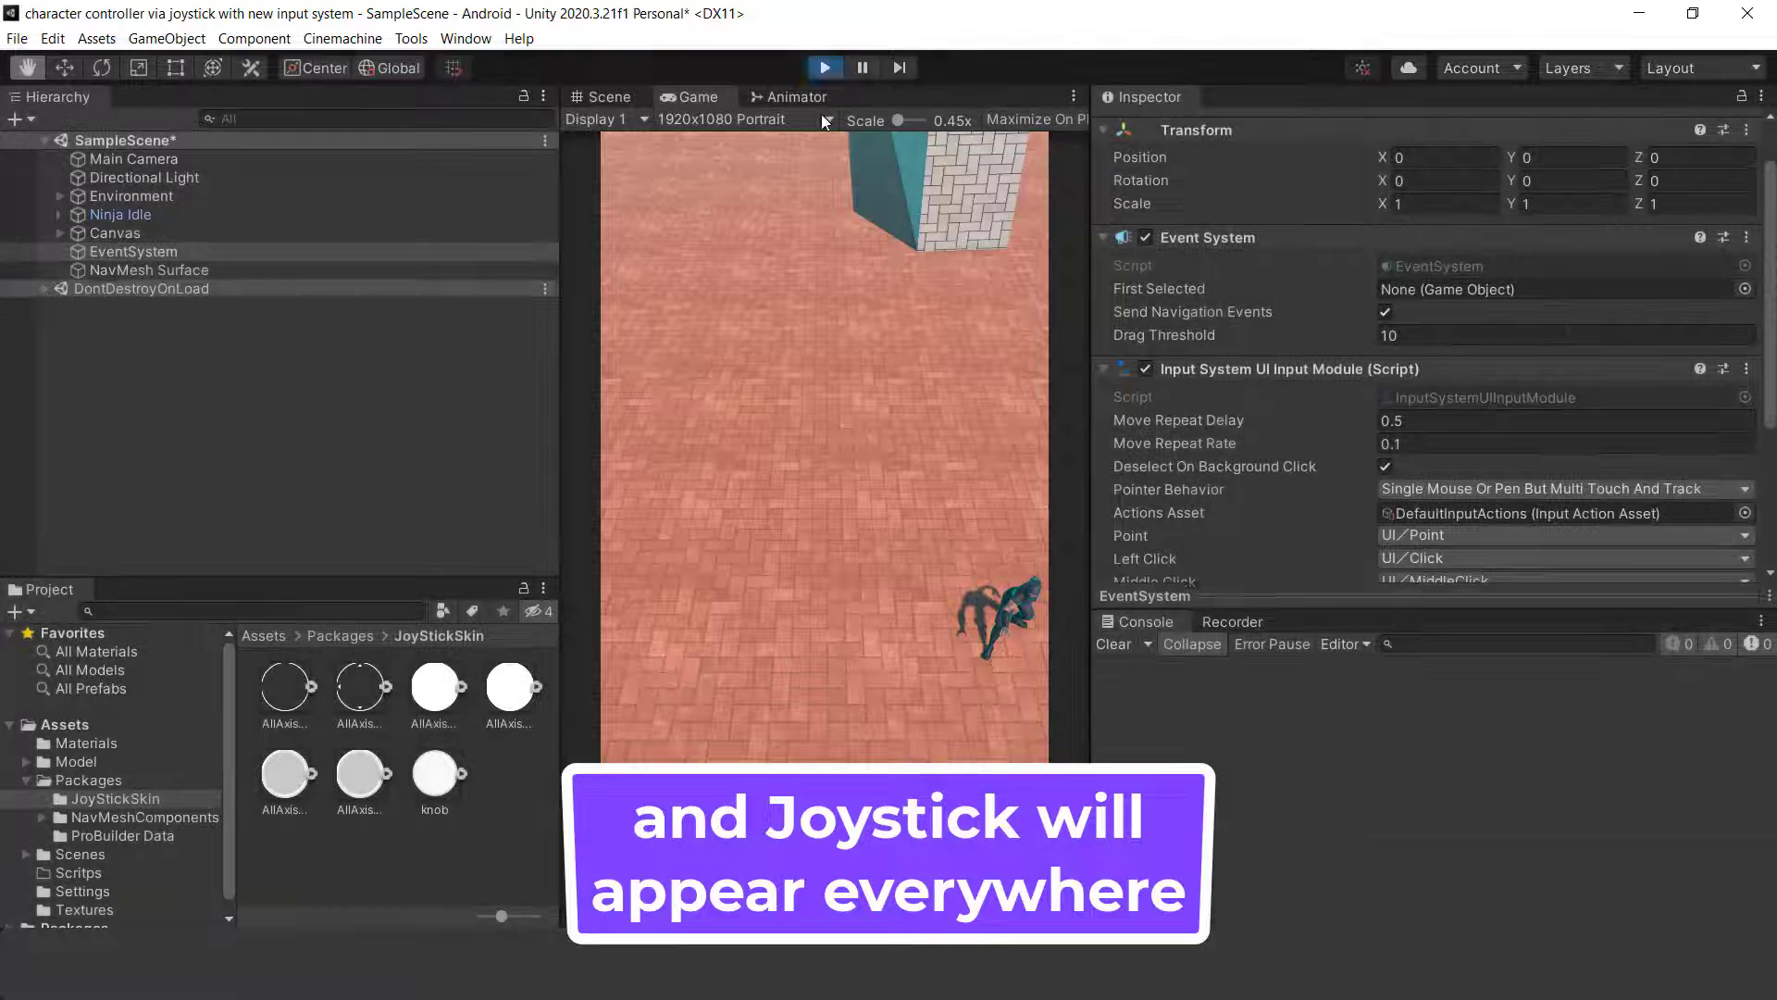
click(491, 39)
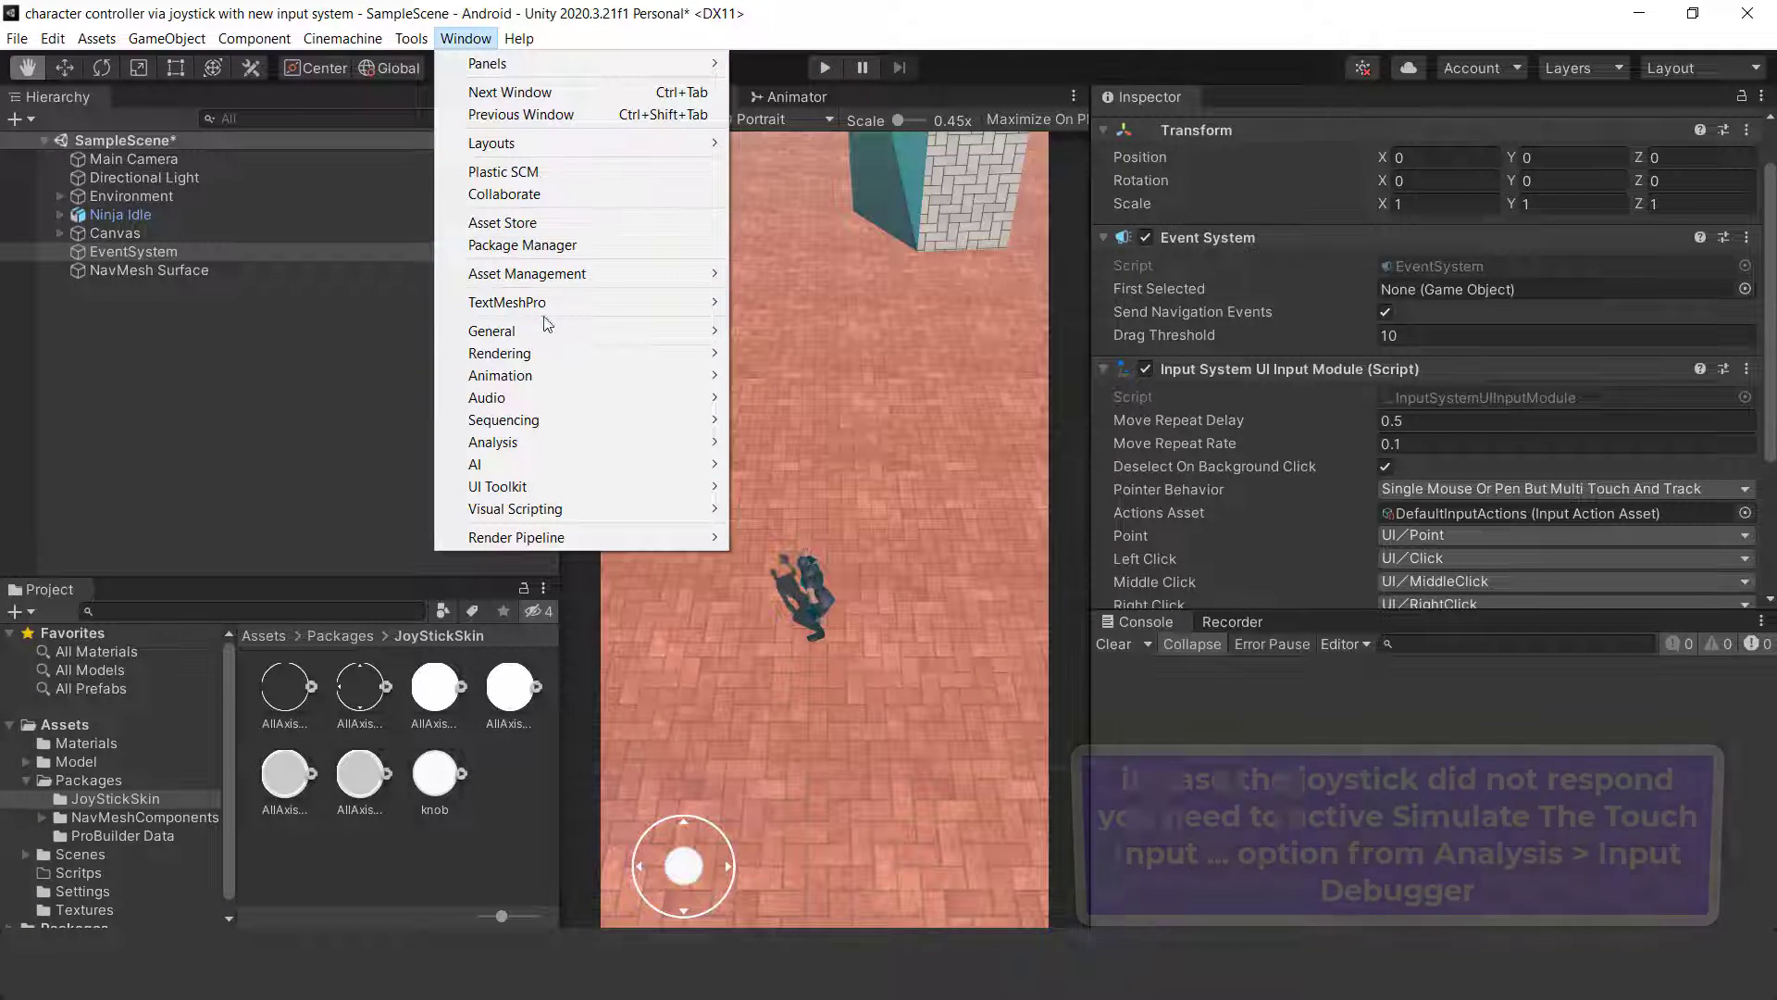
Open the Input Debugger from Window > Analysis, review its options, and close it.
mouse_move(585, 444)
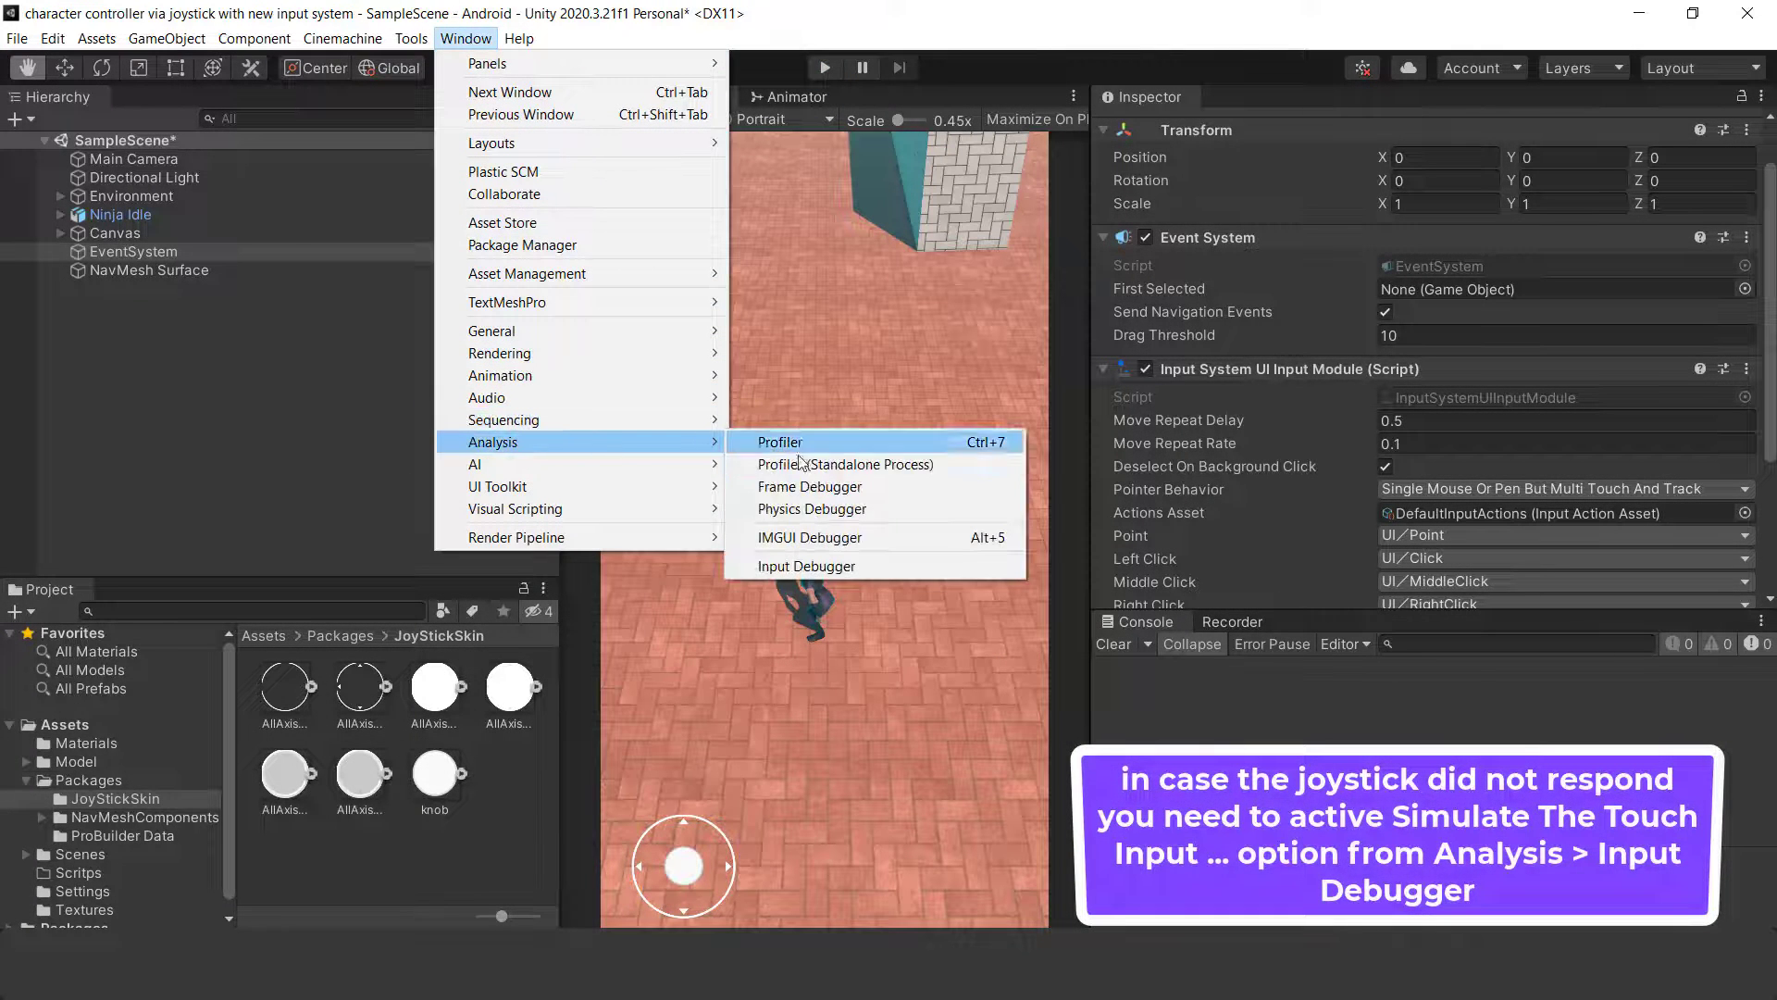
click(807, 566)
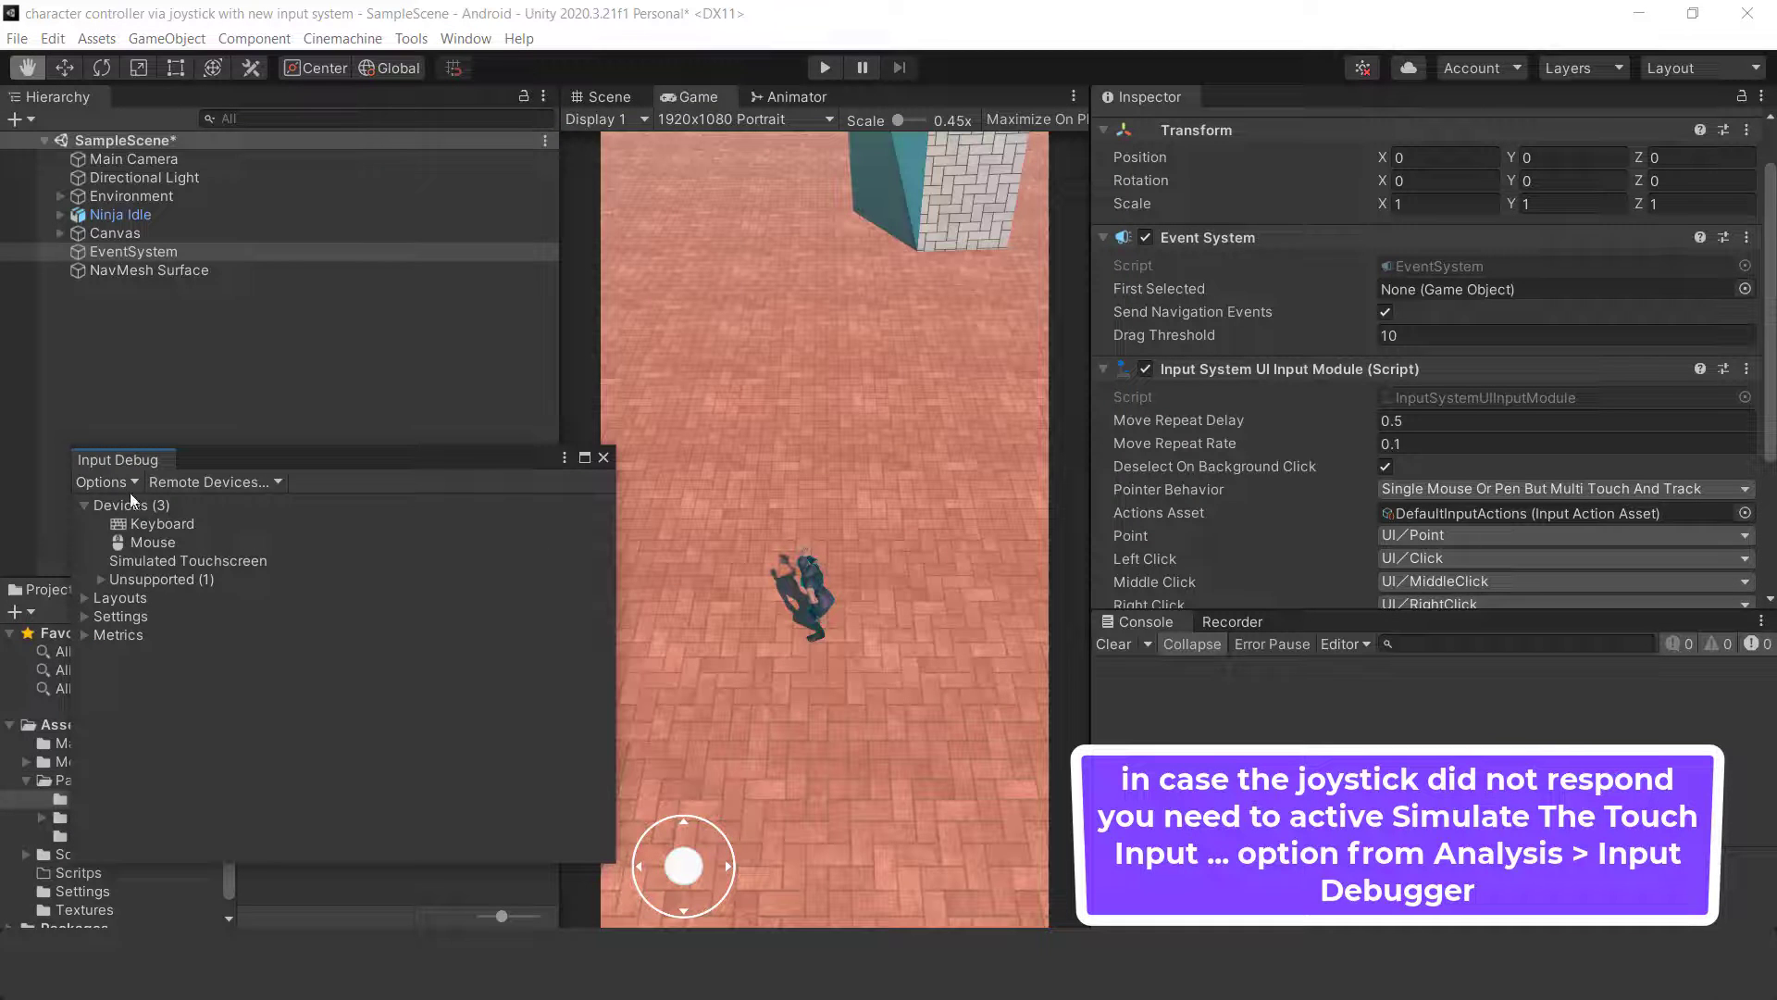
click(126, 485)
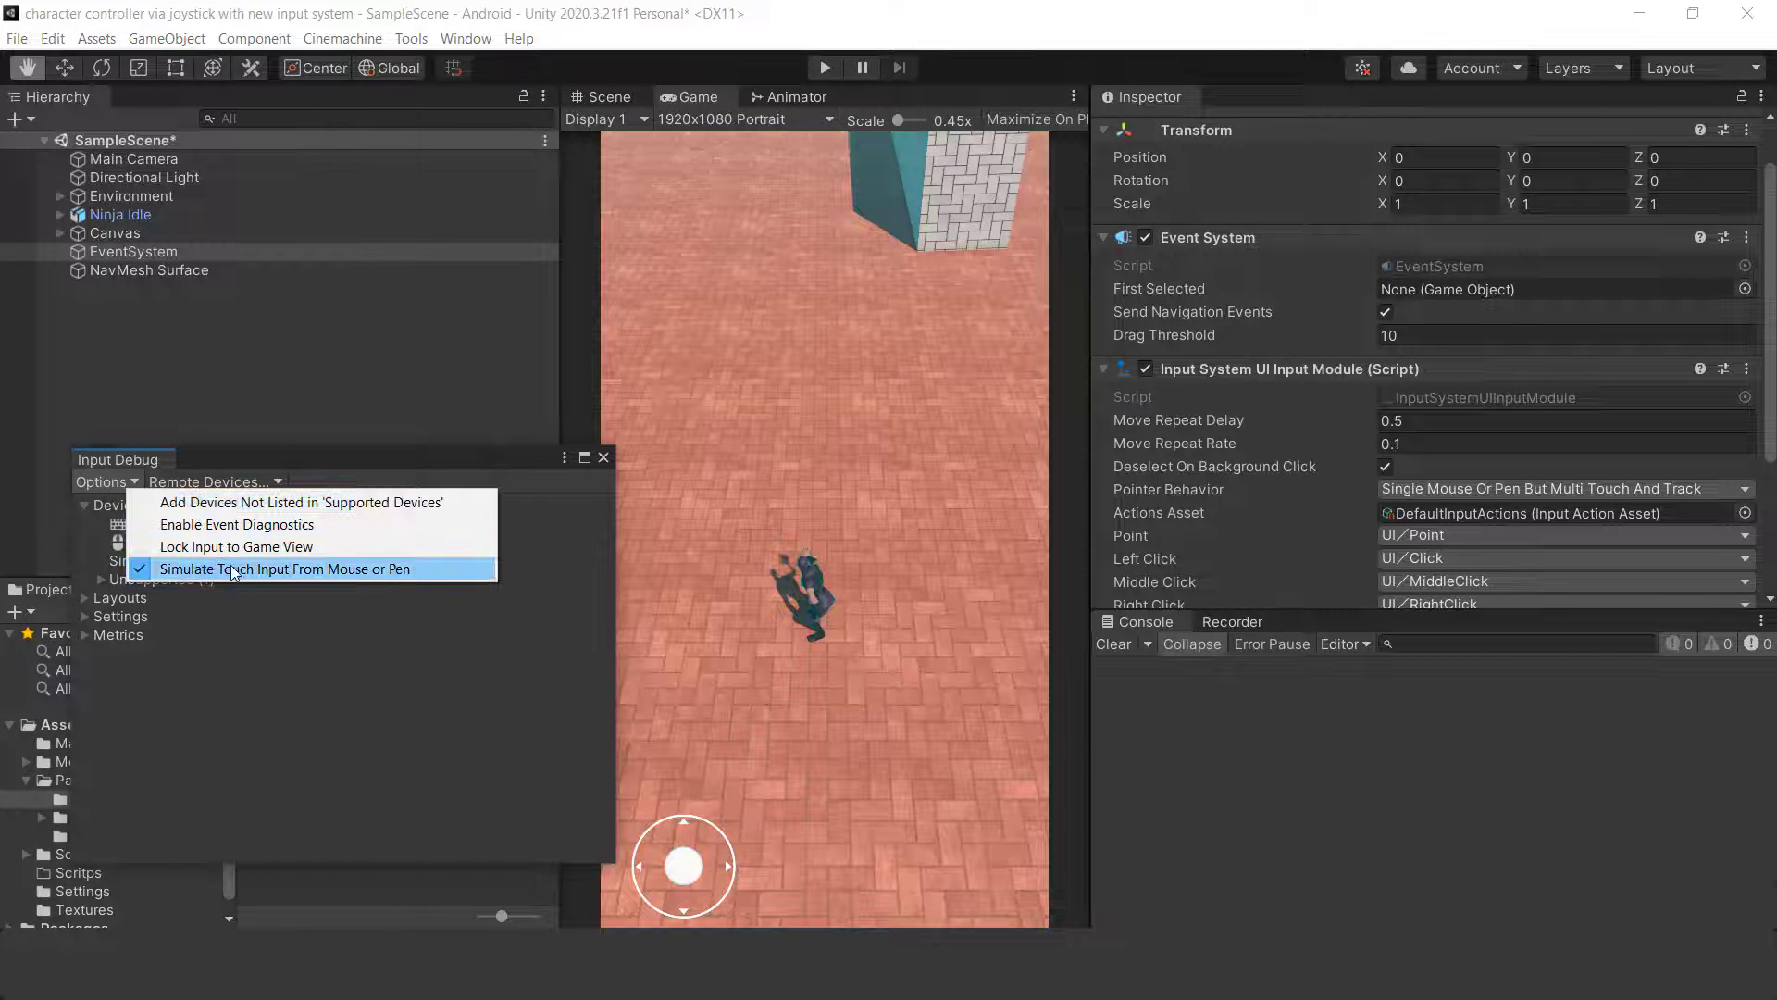
click(604, 458)
click(604, 457)
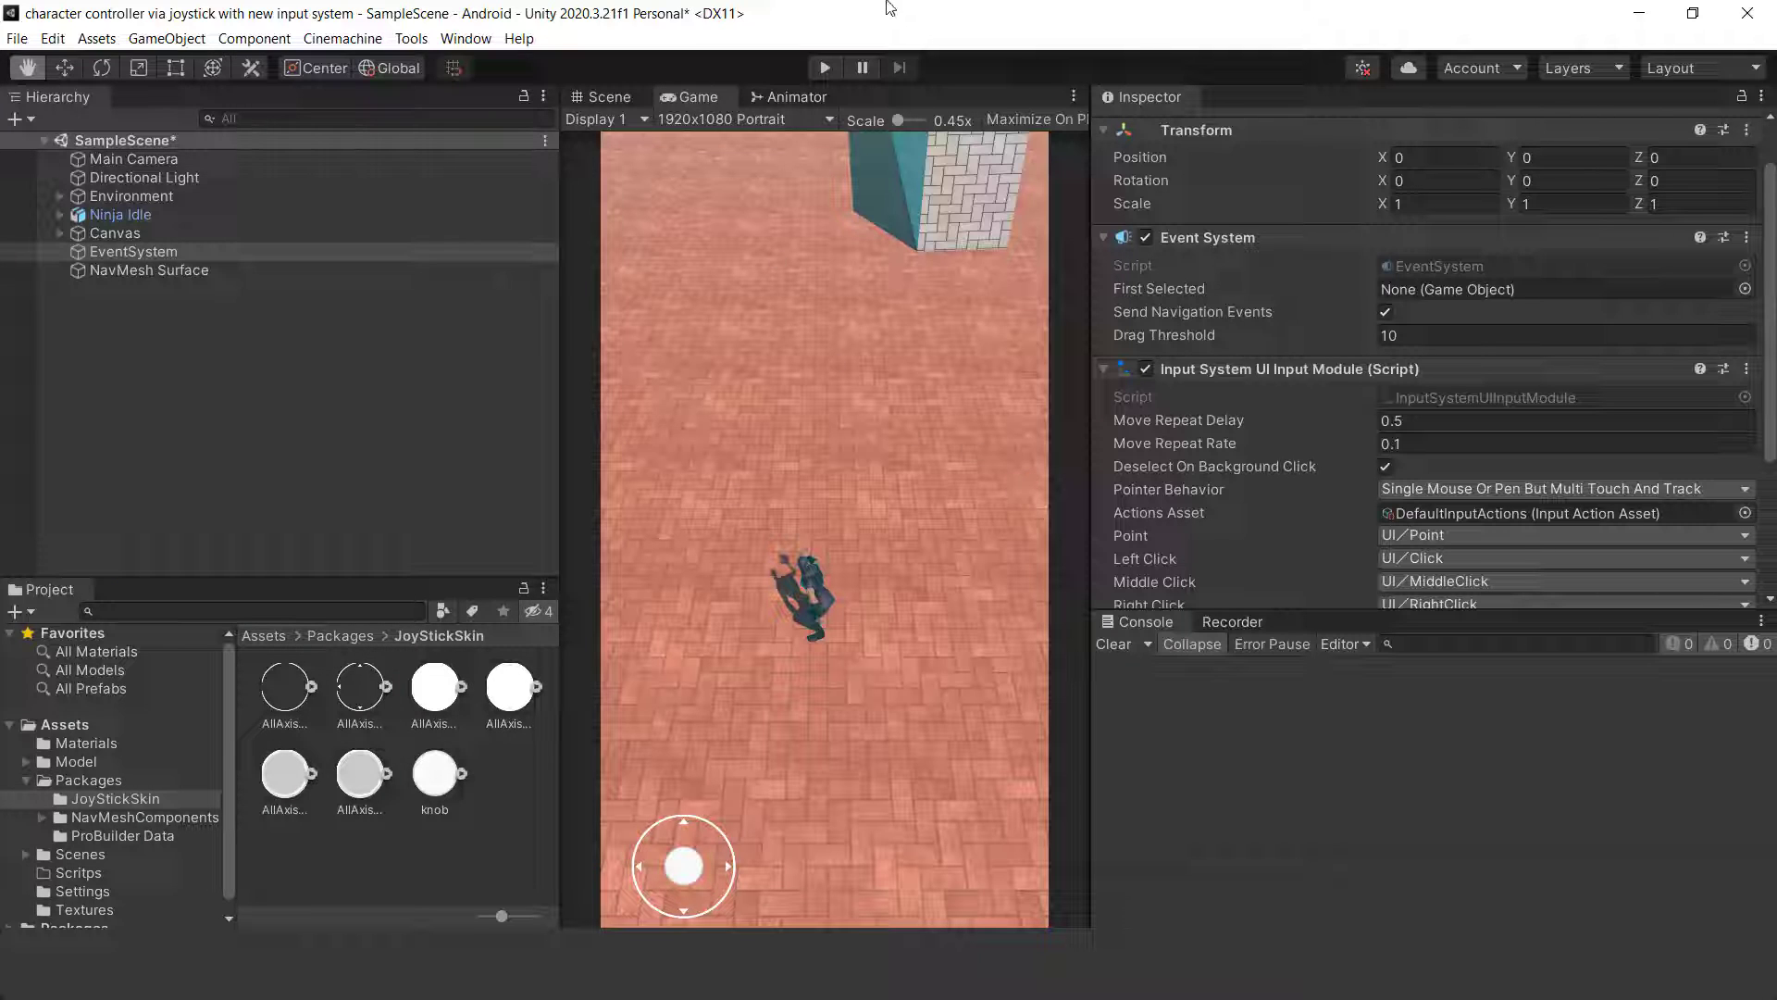
Turn off Simulate Touch Input in the Input Debugger and test briefly in Play mode.
click(474, 36)
mouse_move(533, 444)
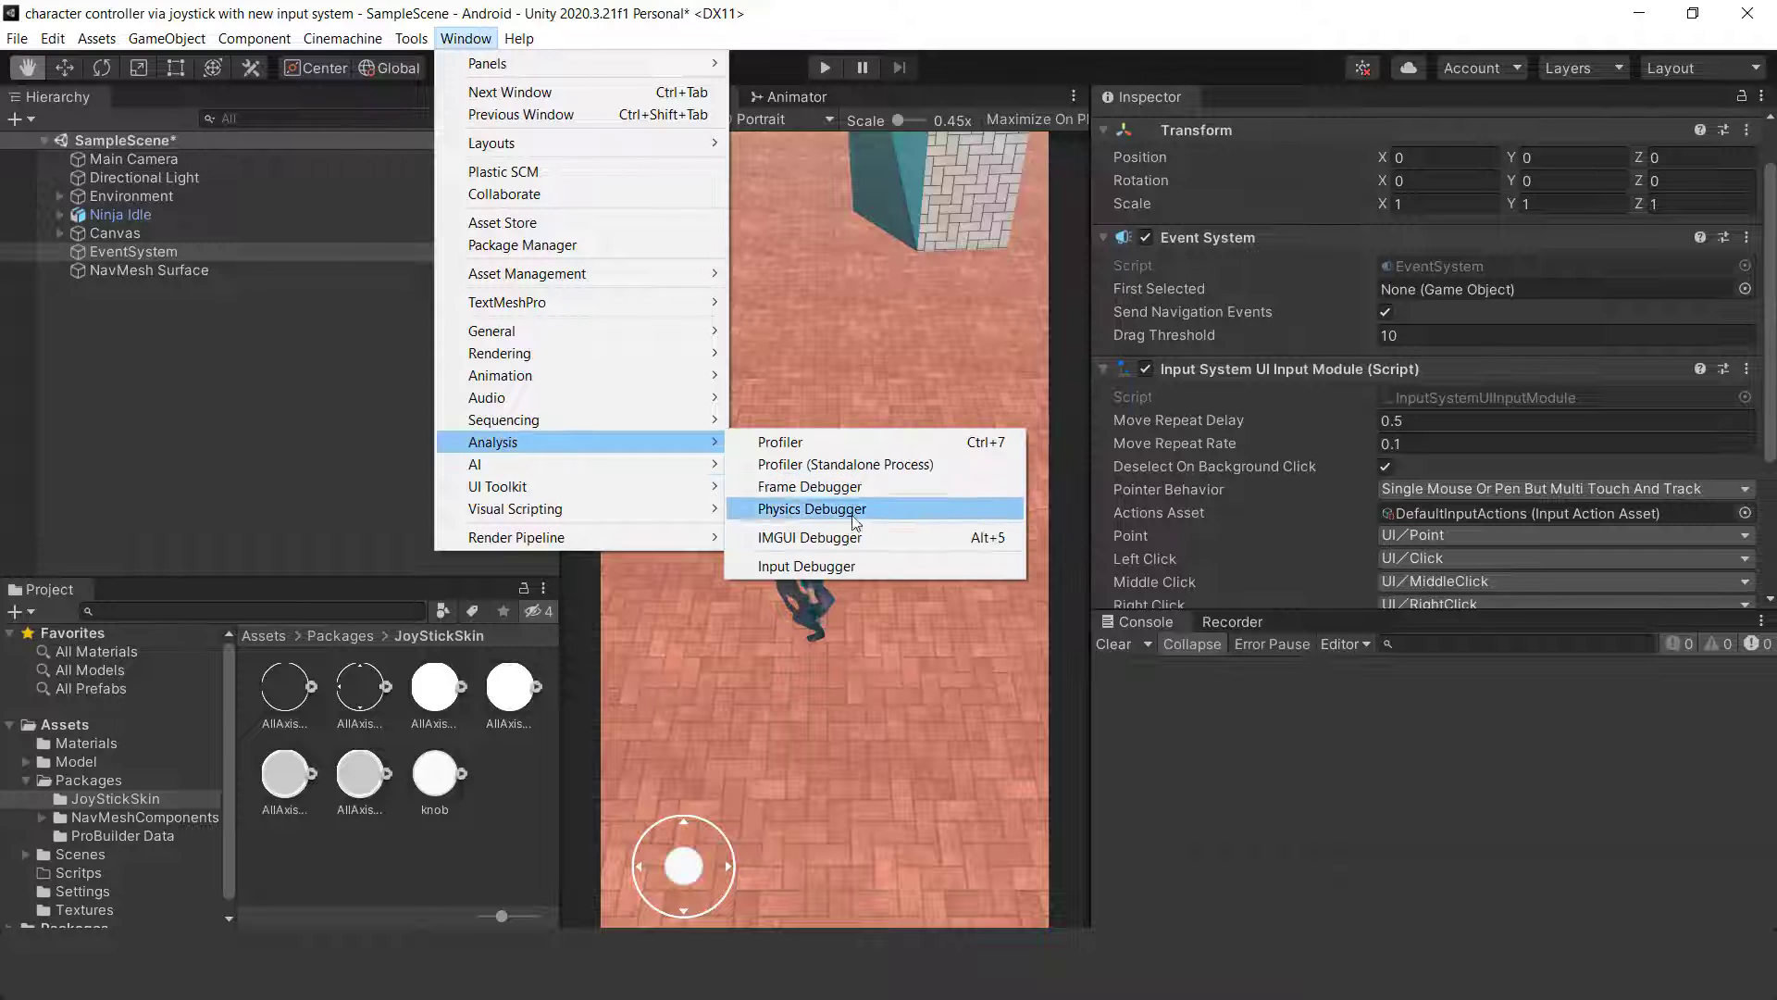
click(849, 566)
click(107, 481)
click(231, 559)
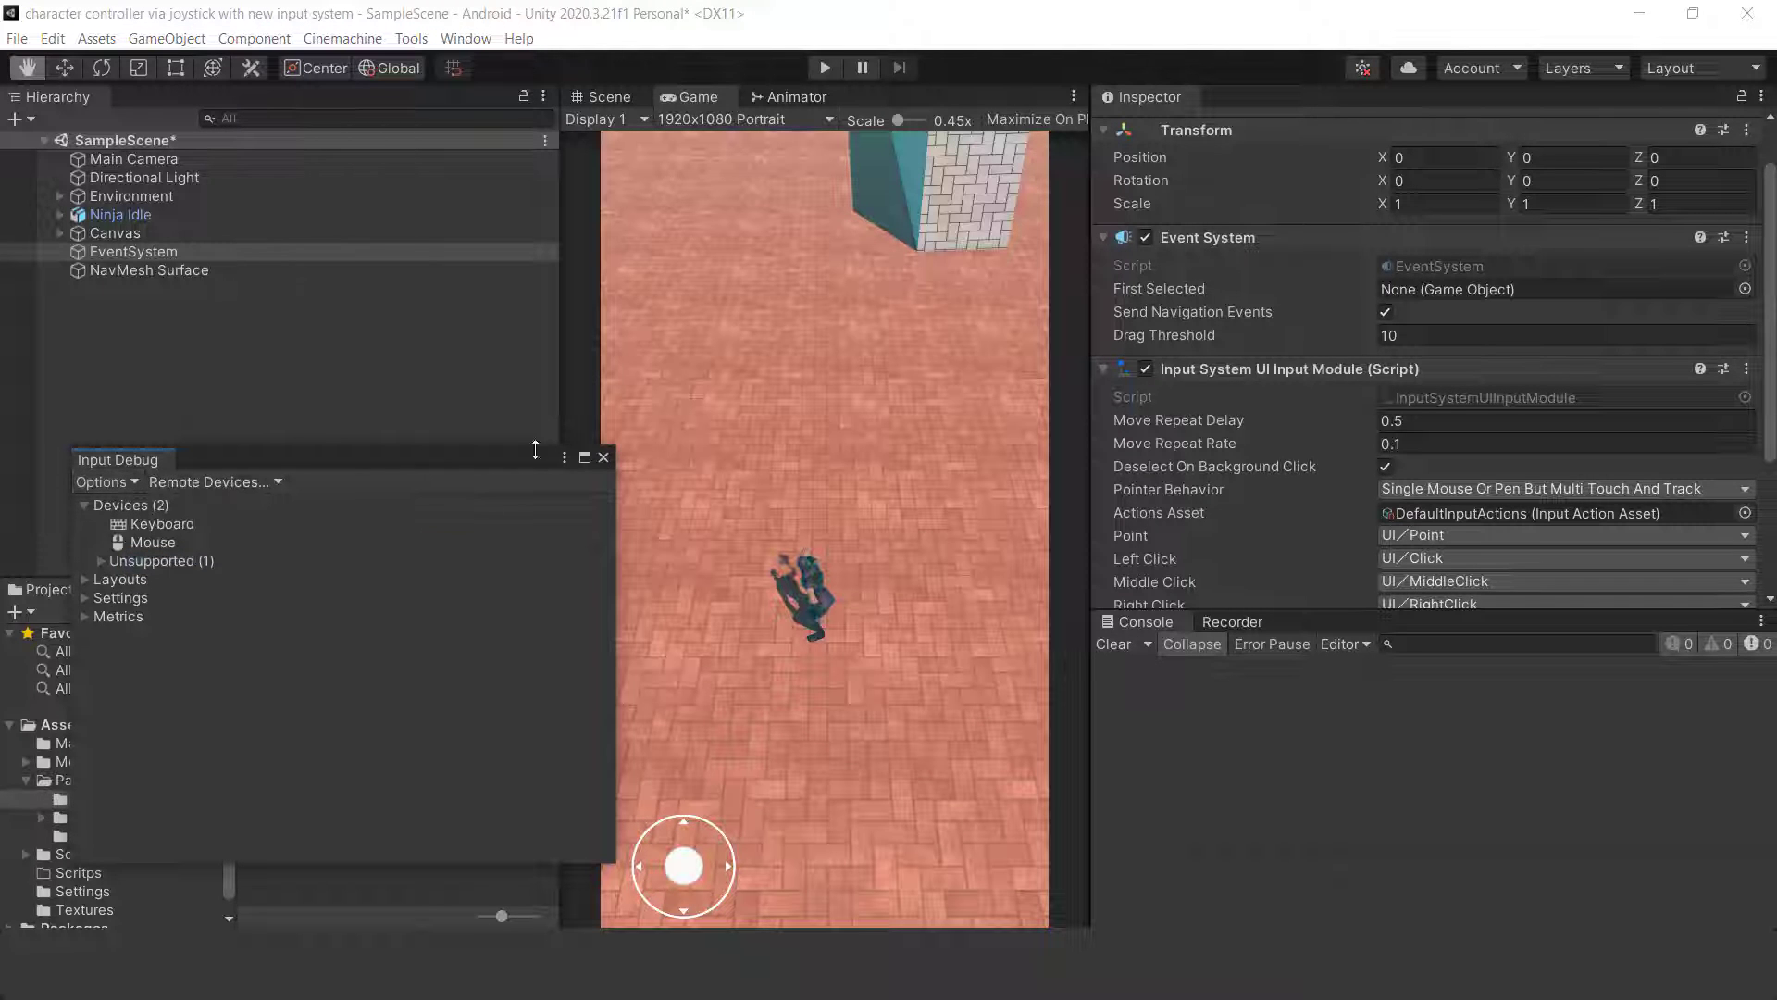
click(603, 458)
click(830, 67)
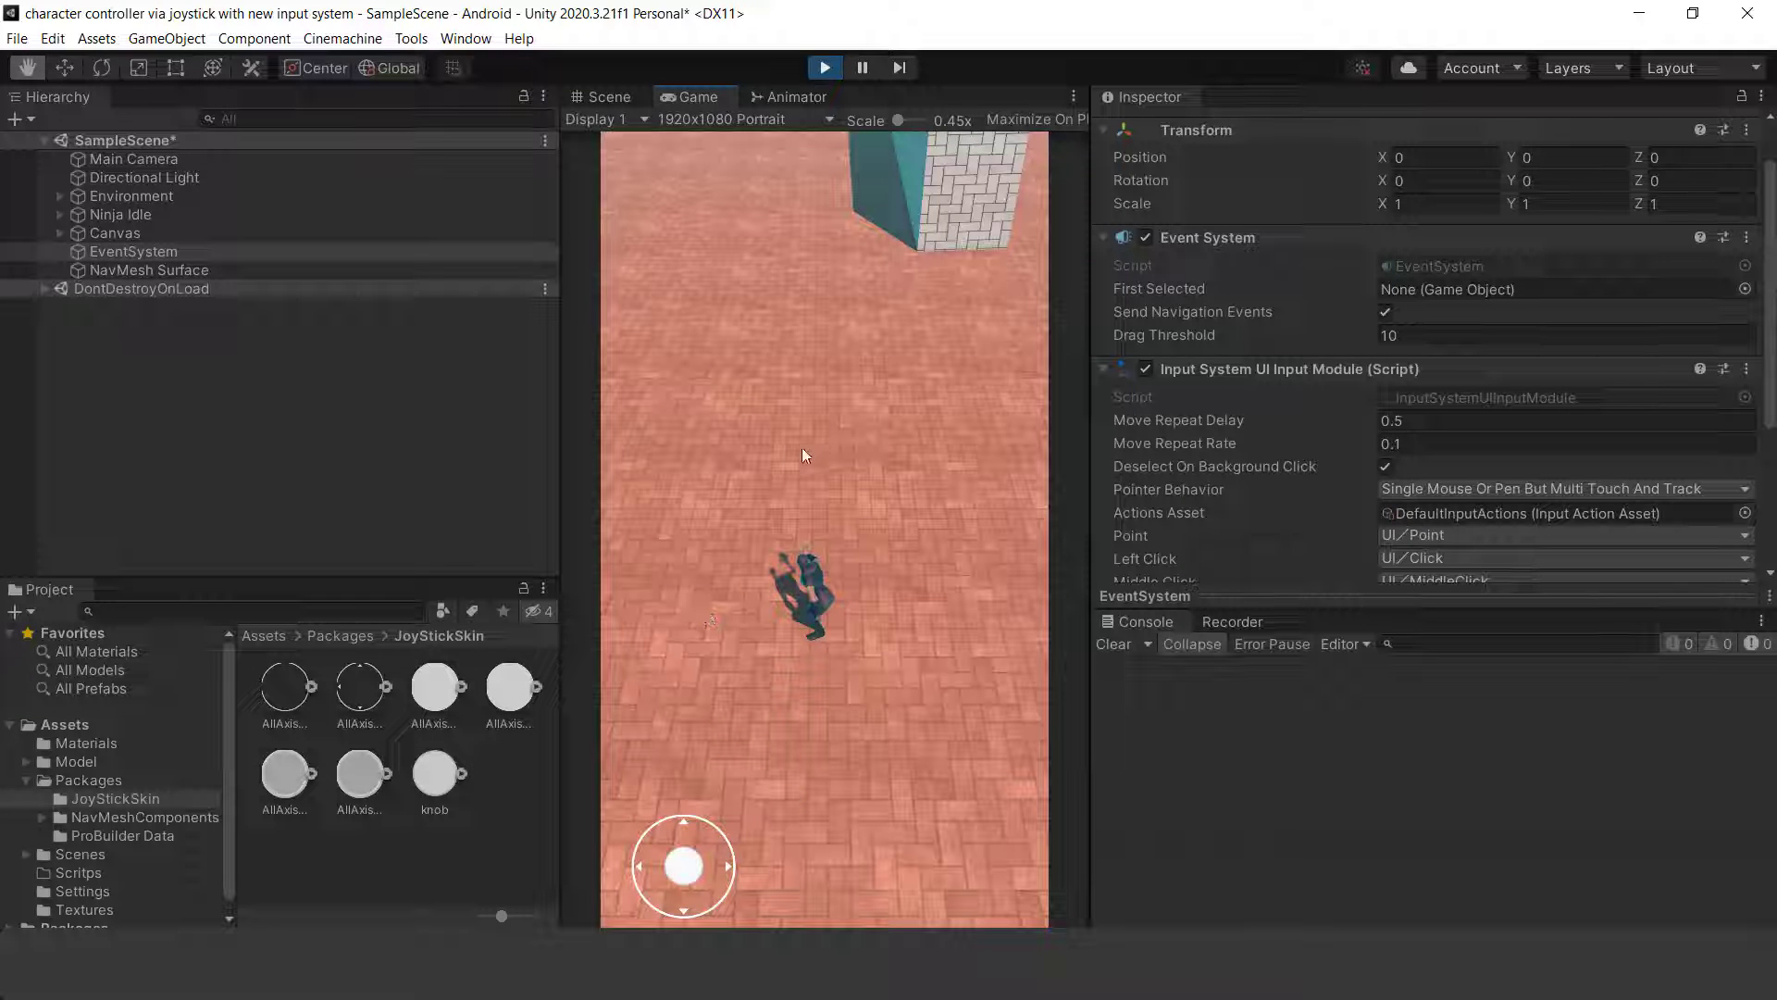
click(825, 68)
Re-enable Simulate Touch Input in the Input Debugger and close it.
click(466, 38)
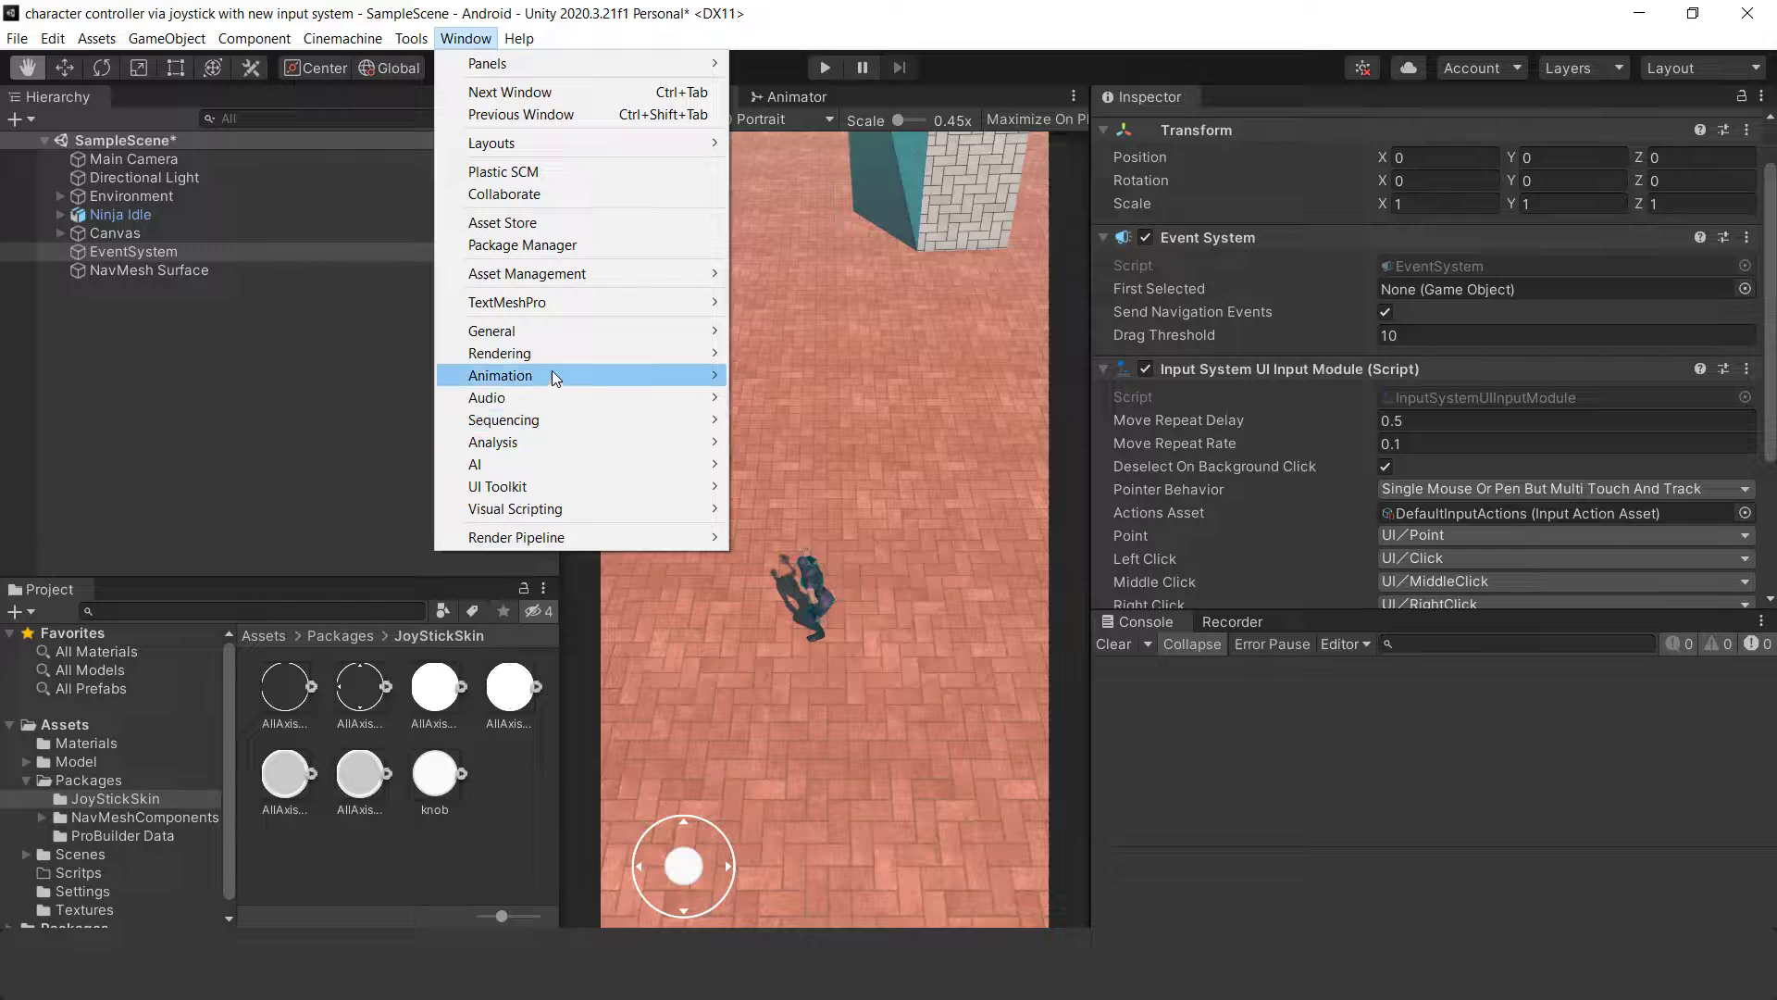
mouse_move(593, 443)
click(831, 565)
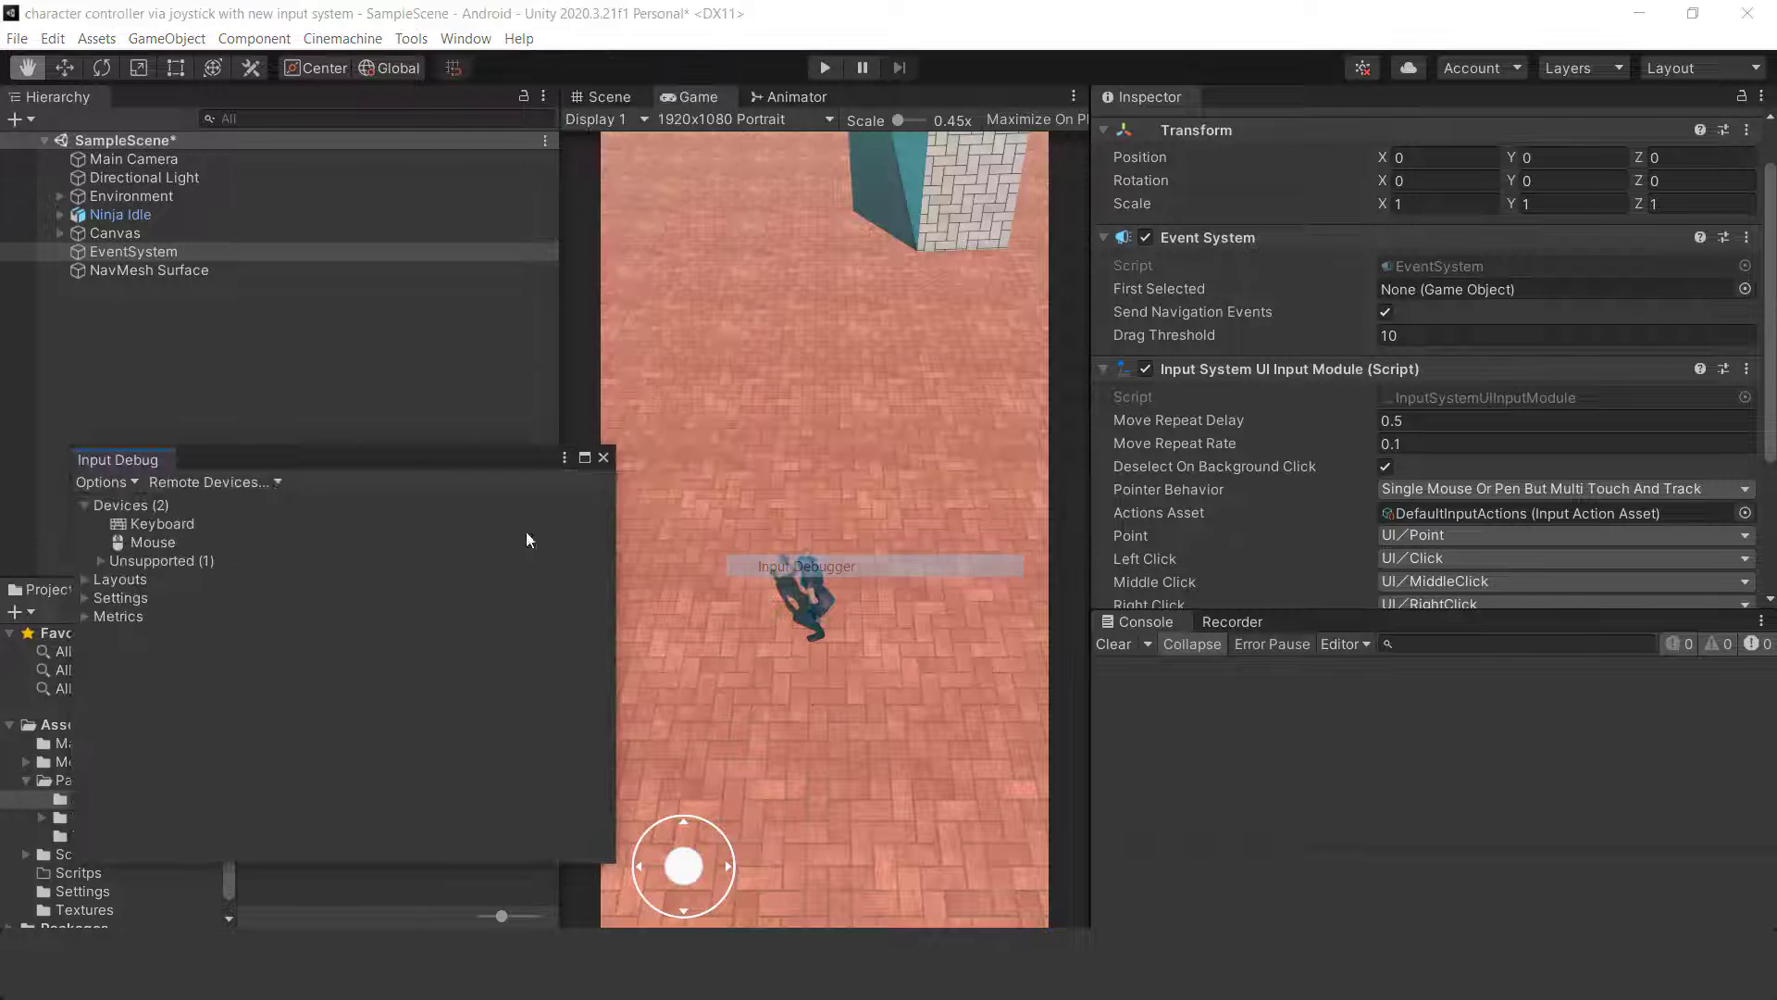
click(107, 482)
click(160, 573)
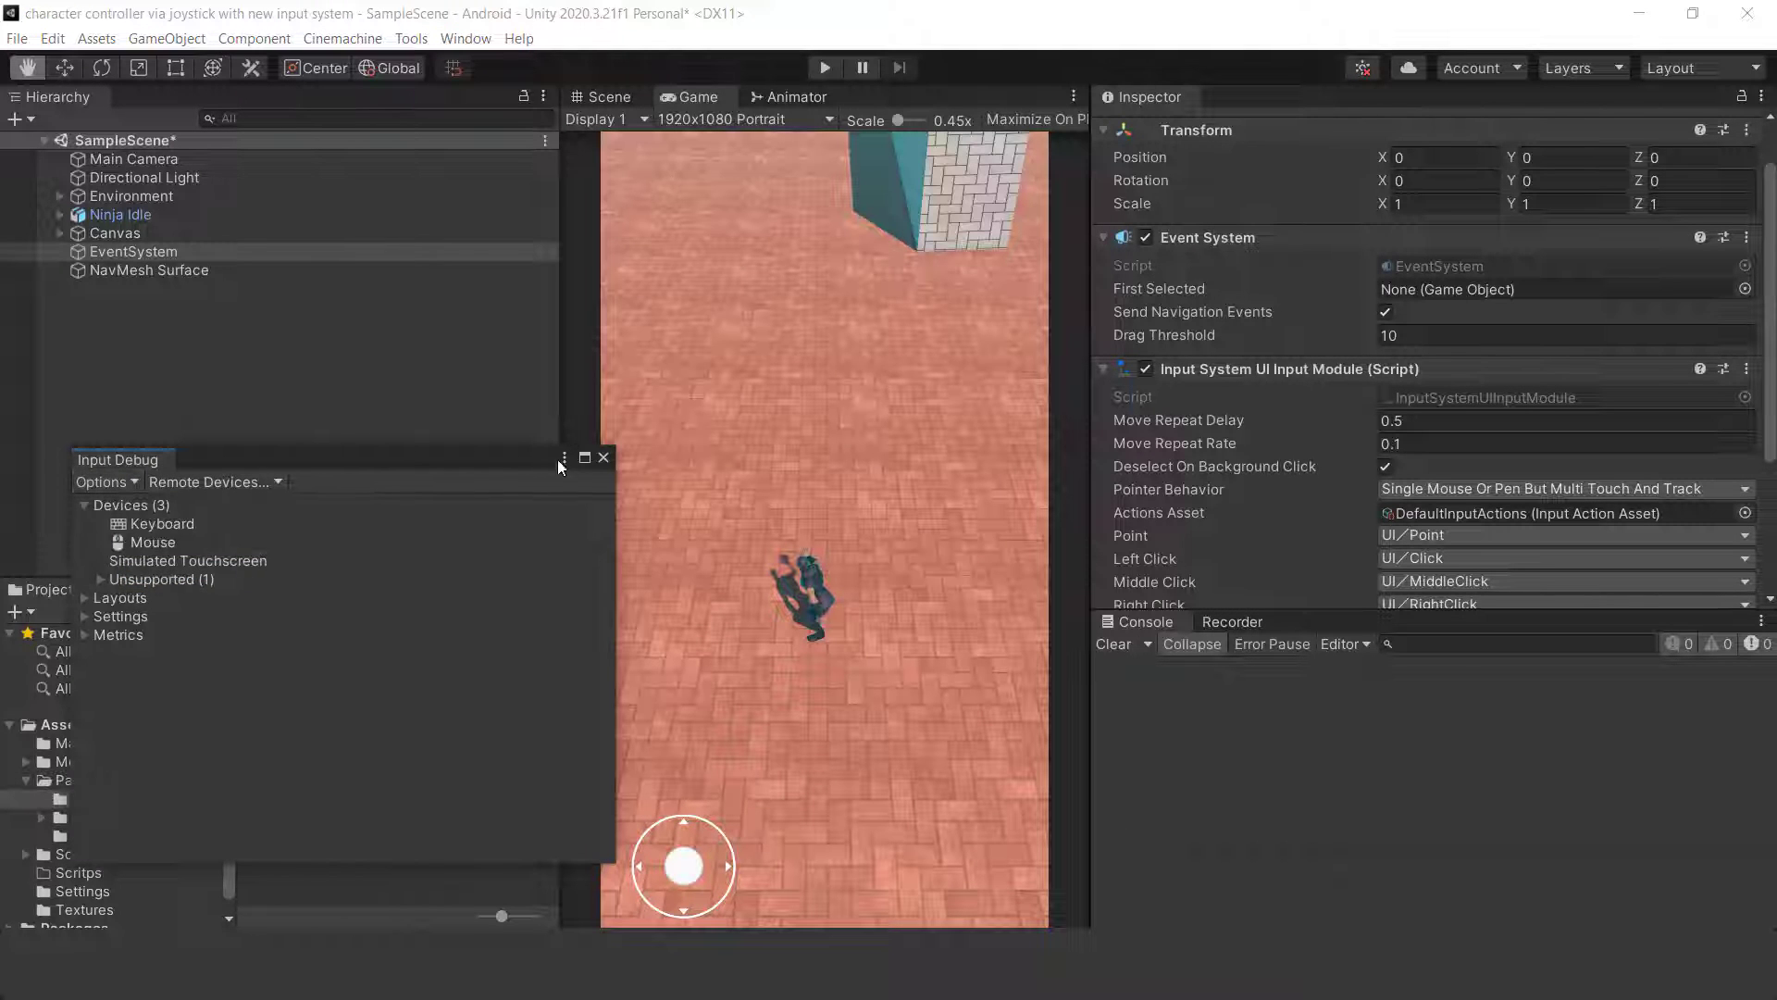
click(604, 457)
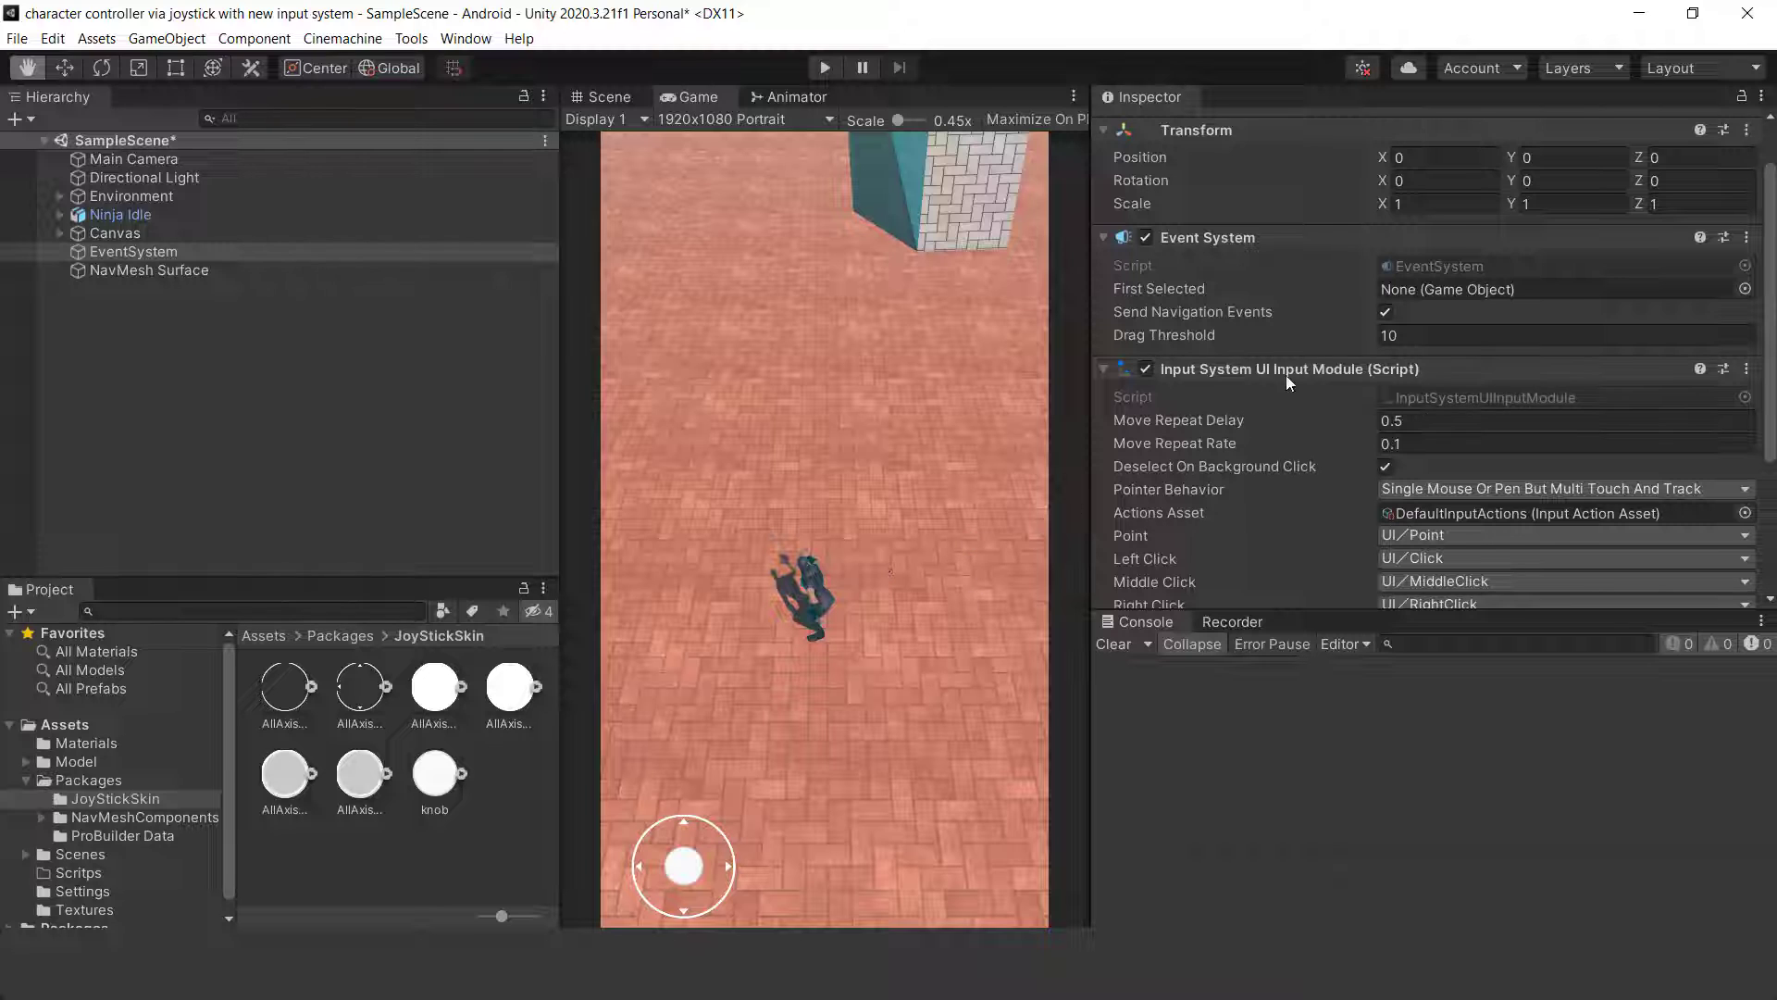
scroll(1292, 387, down, 3)
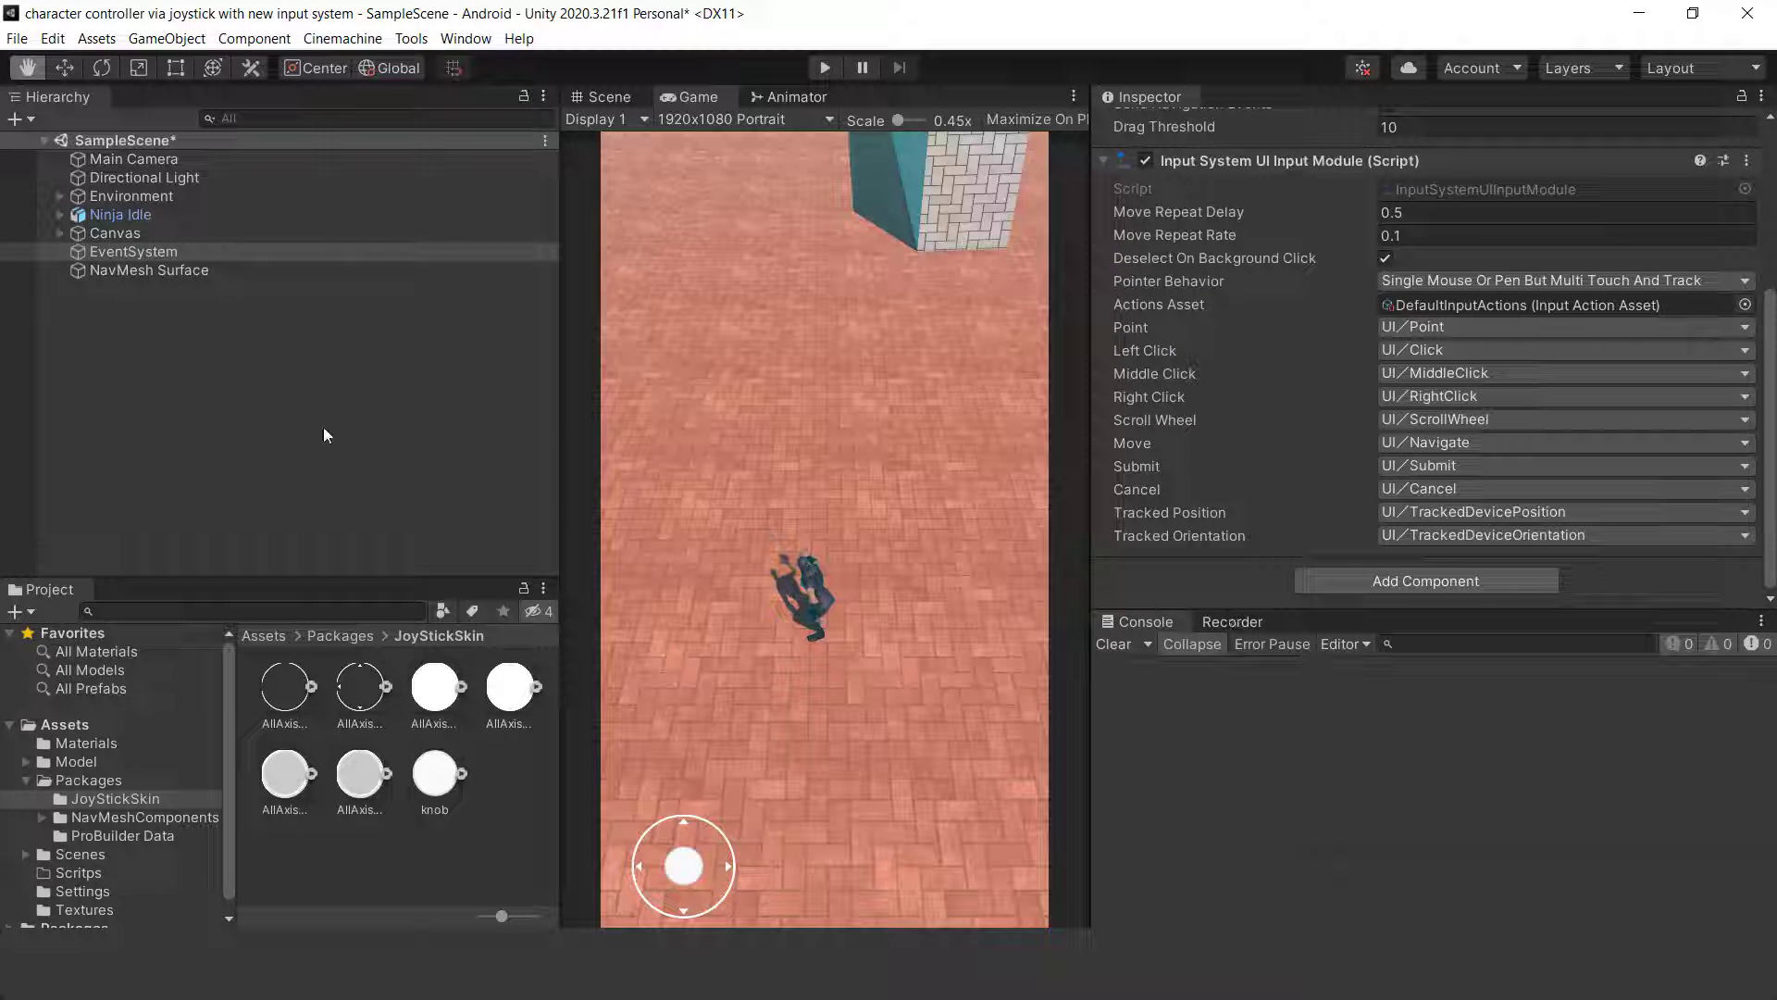
click(121, 214)
scroll(1402, 412, up, 4)
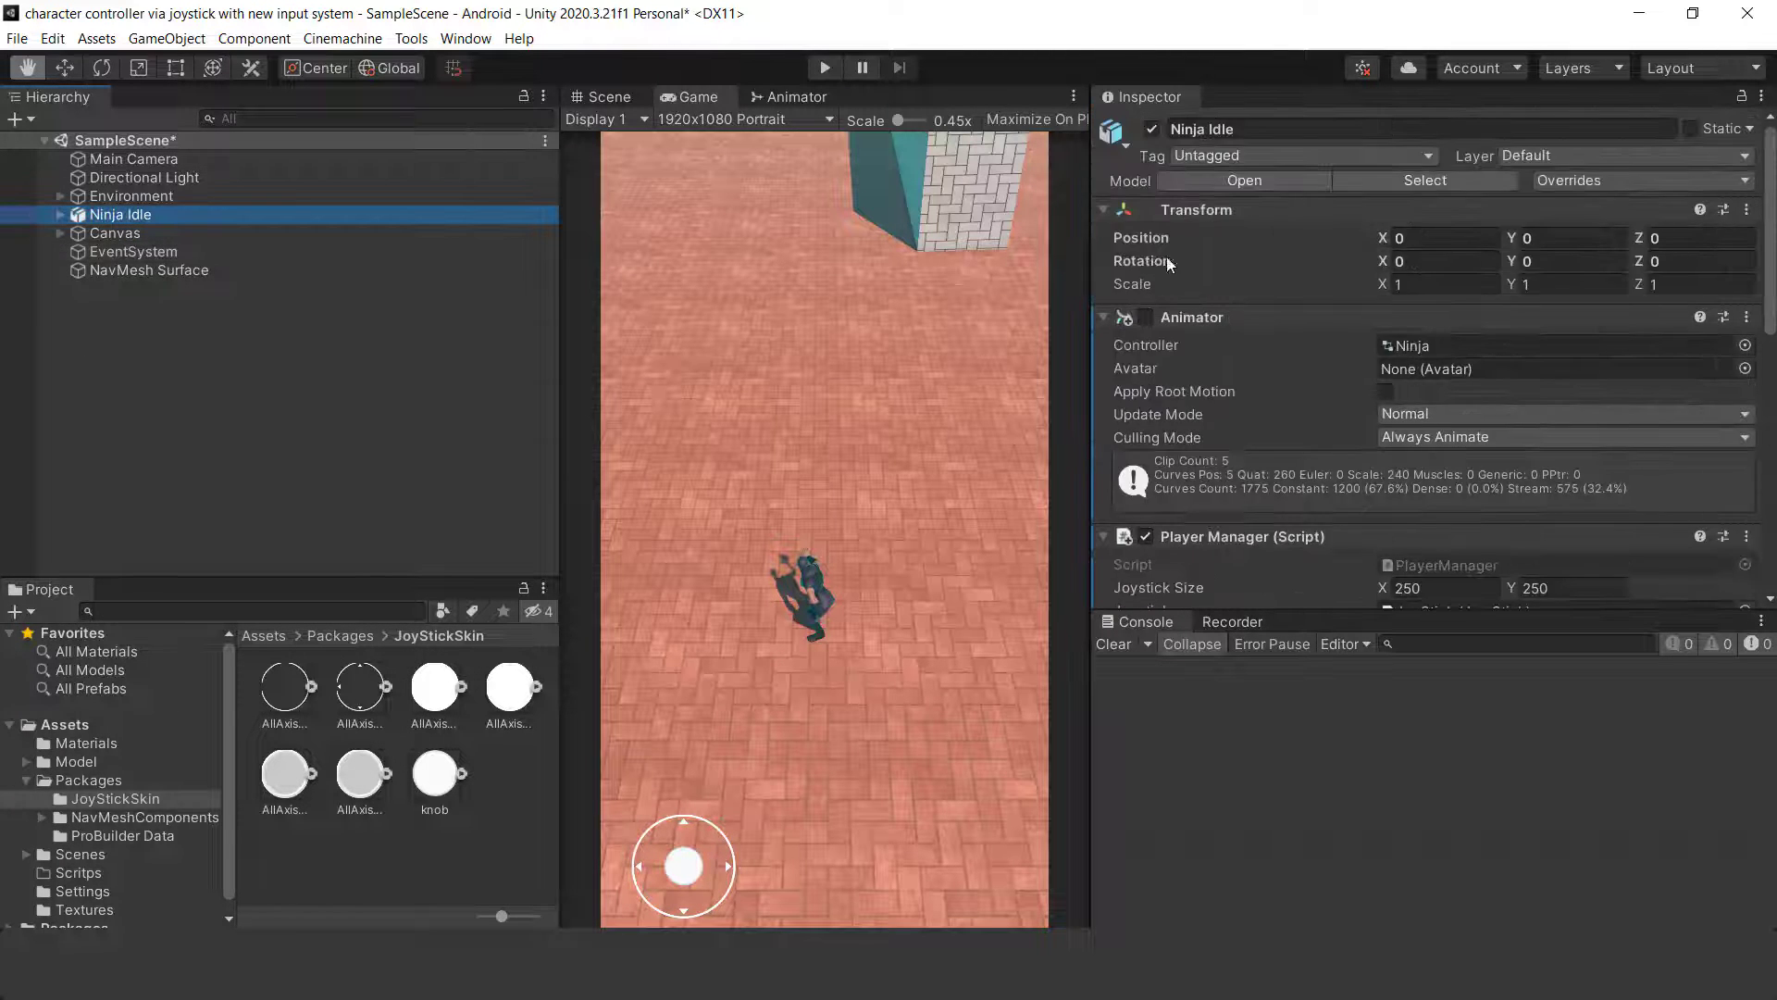
click(782, 100)
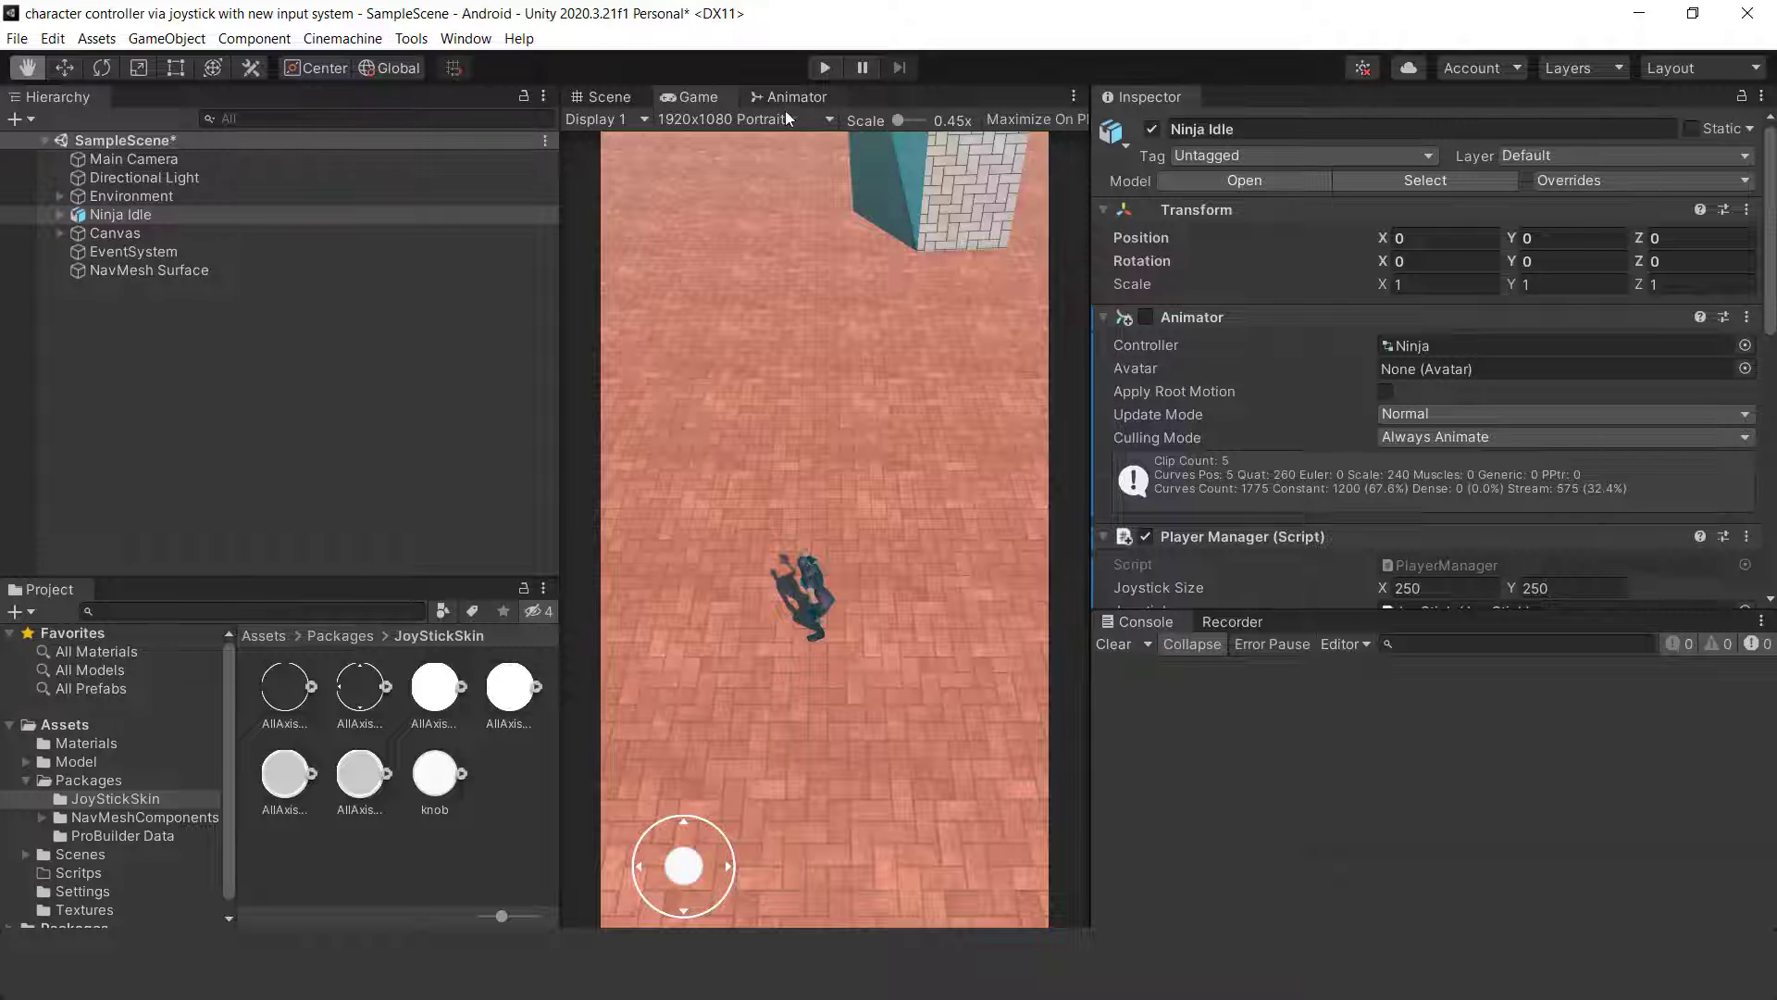
click(866, 532)
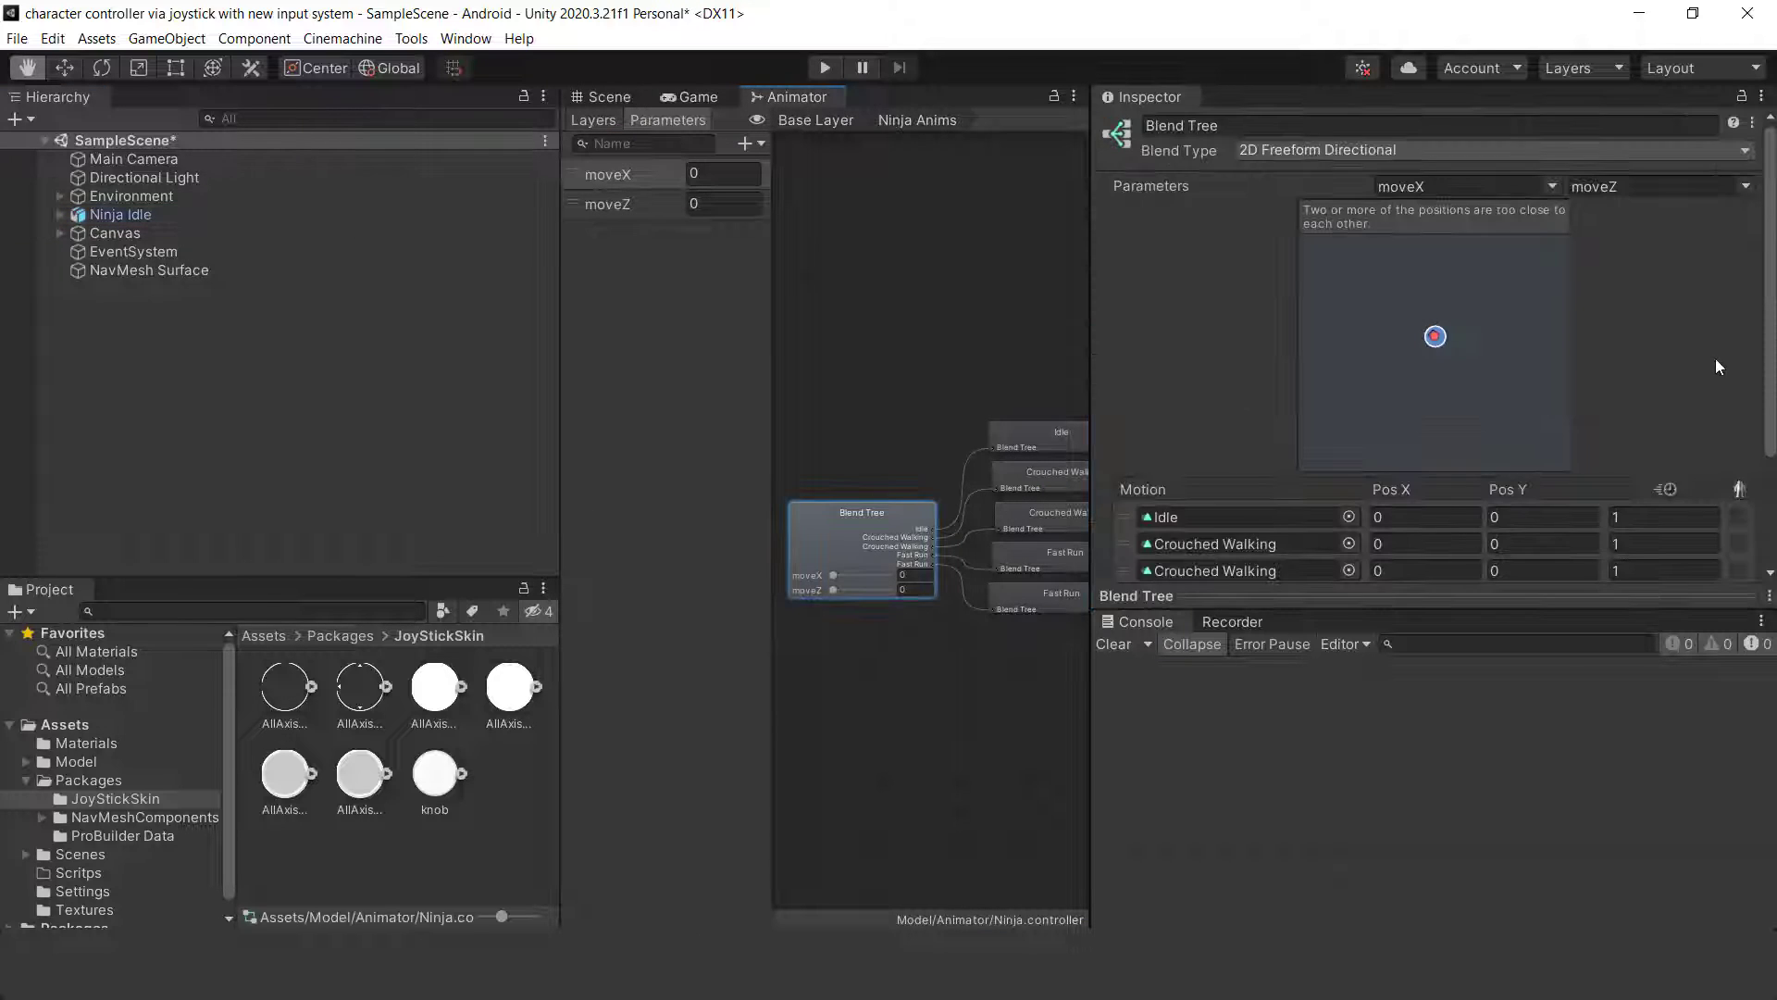
scroll(1573, 352, down, 3)
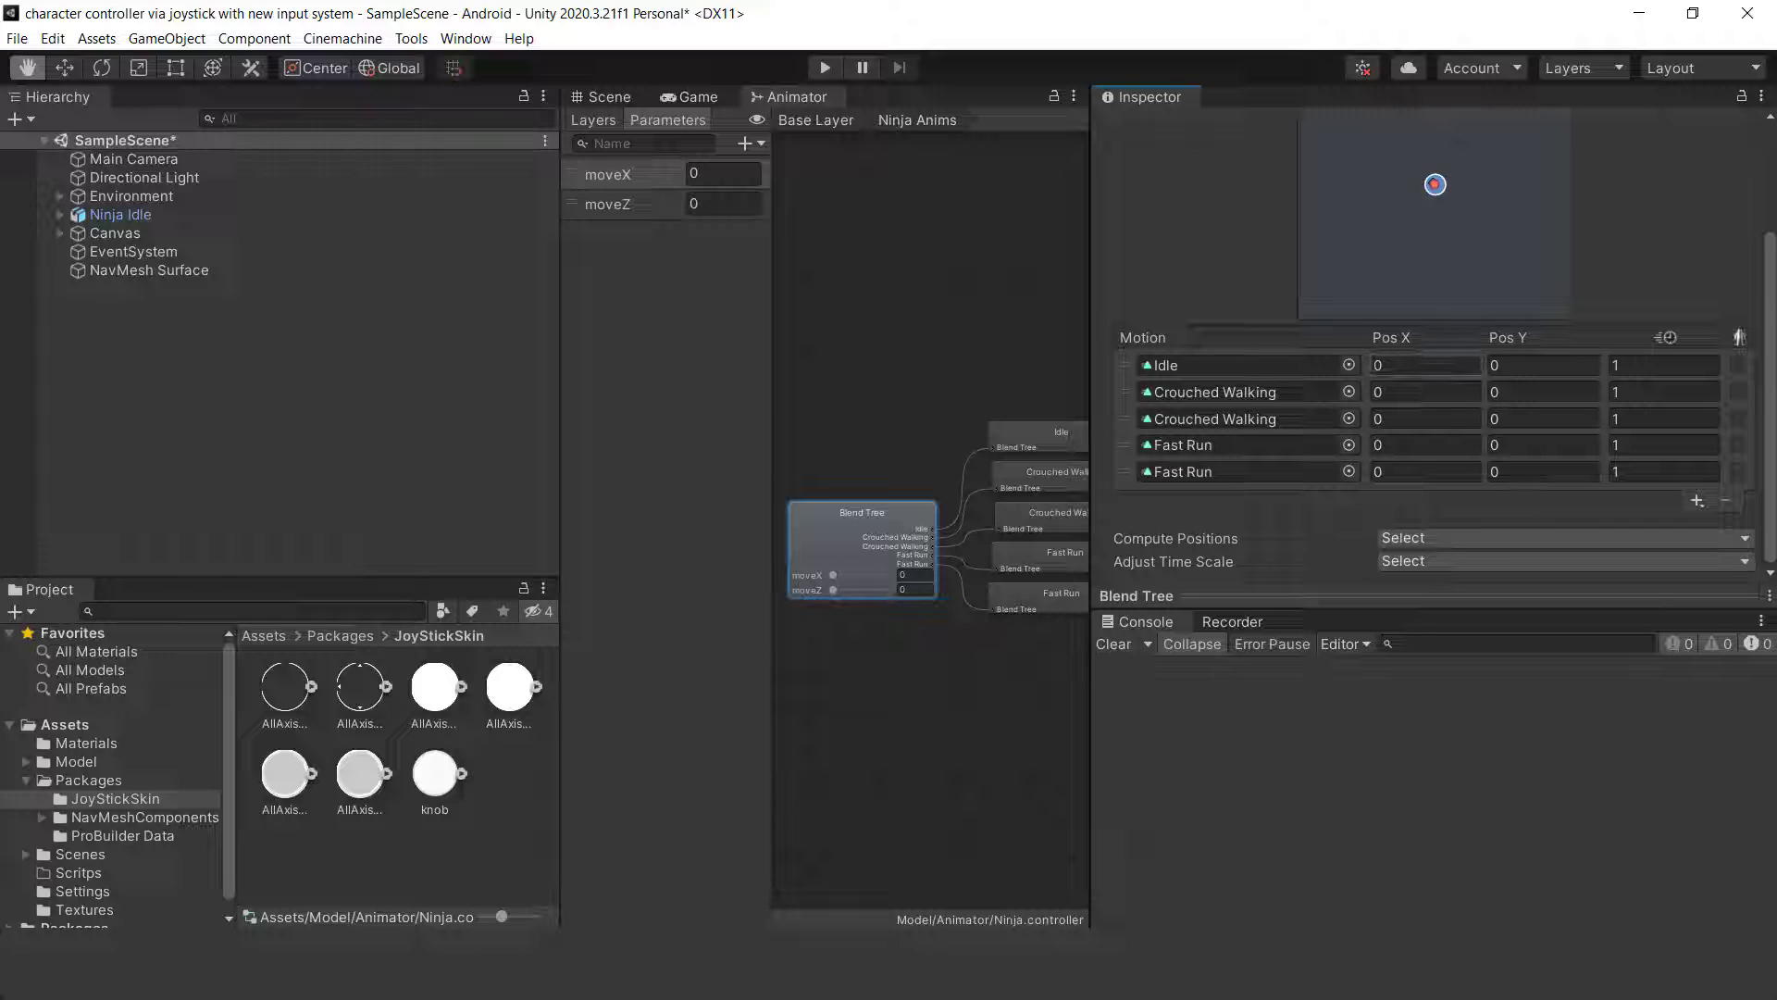
click(677, 97)
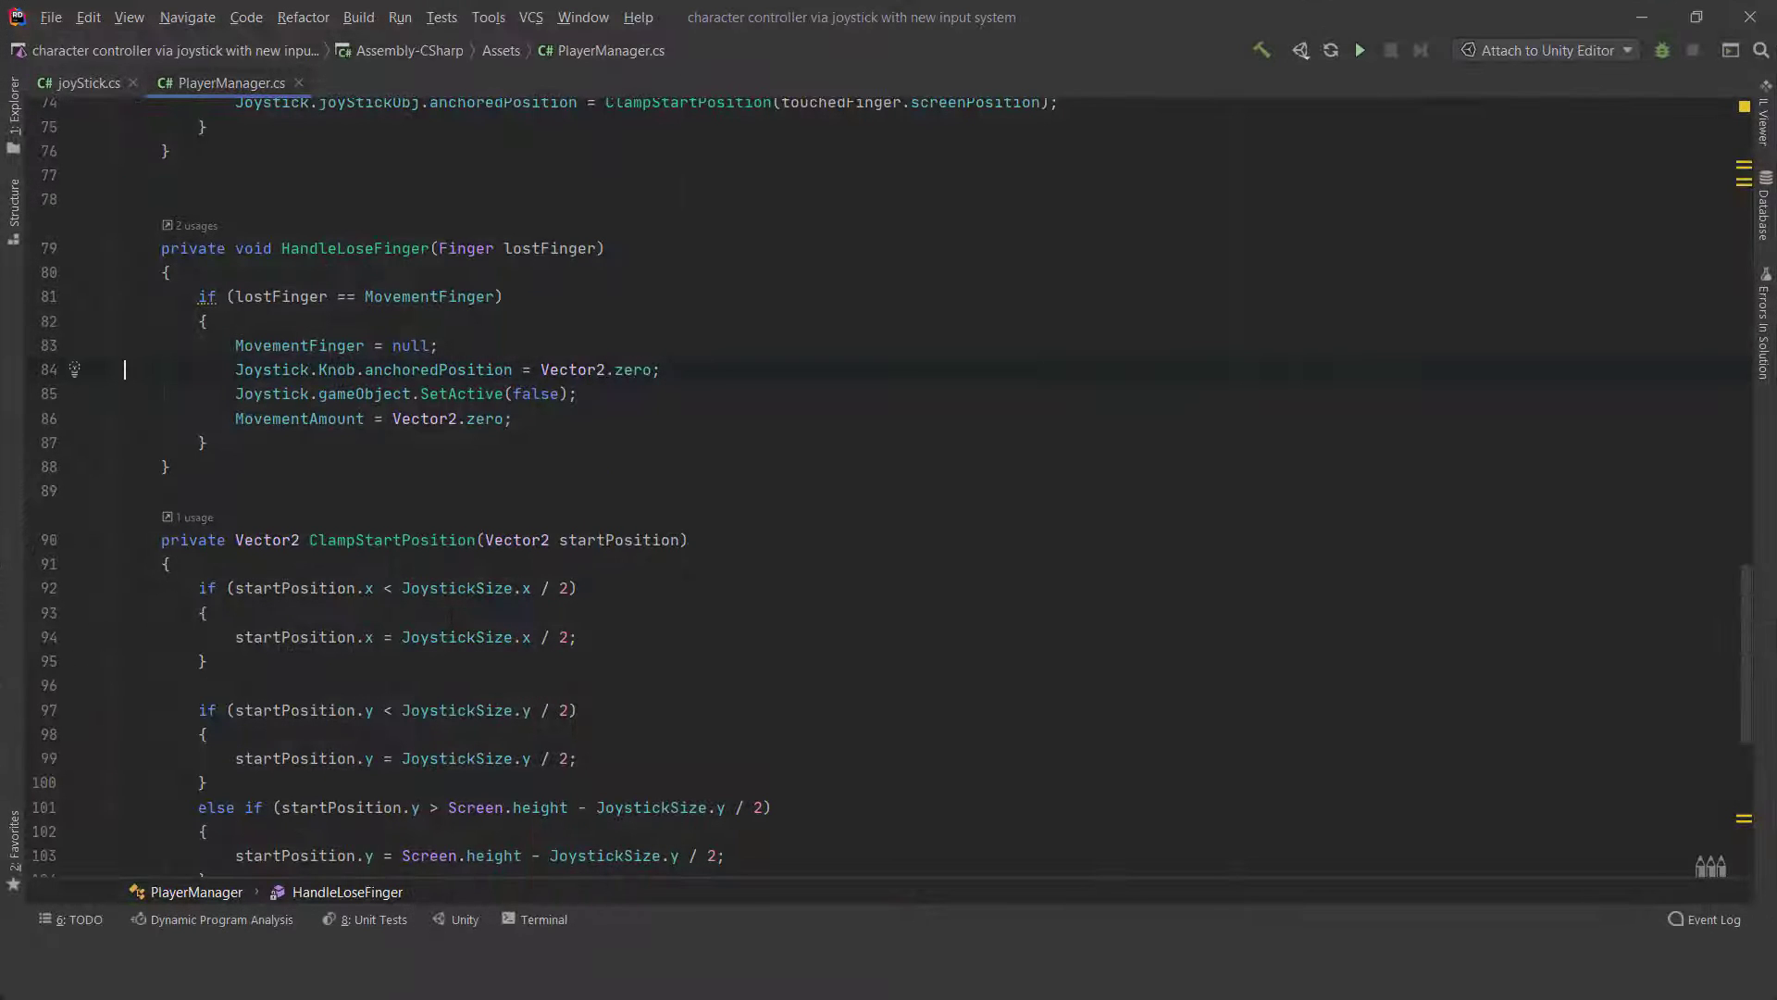
Make PlayerManager.cs the first tab and add print(MovementAmount.x); to Update.
click(85, 81)
click(230, 82)
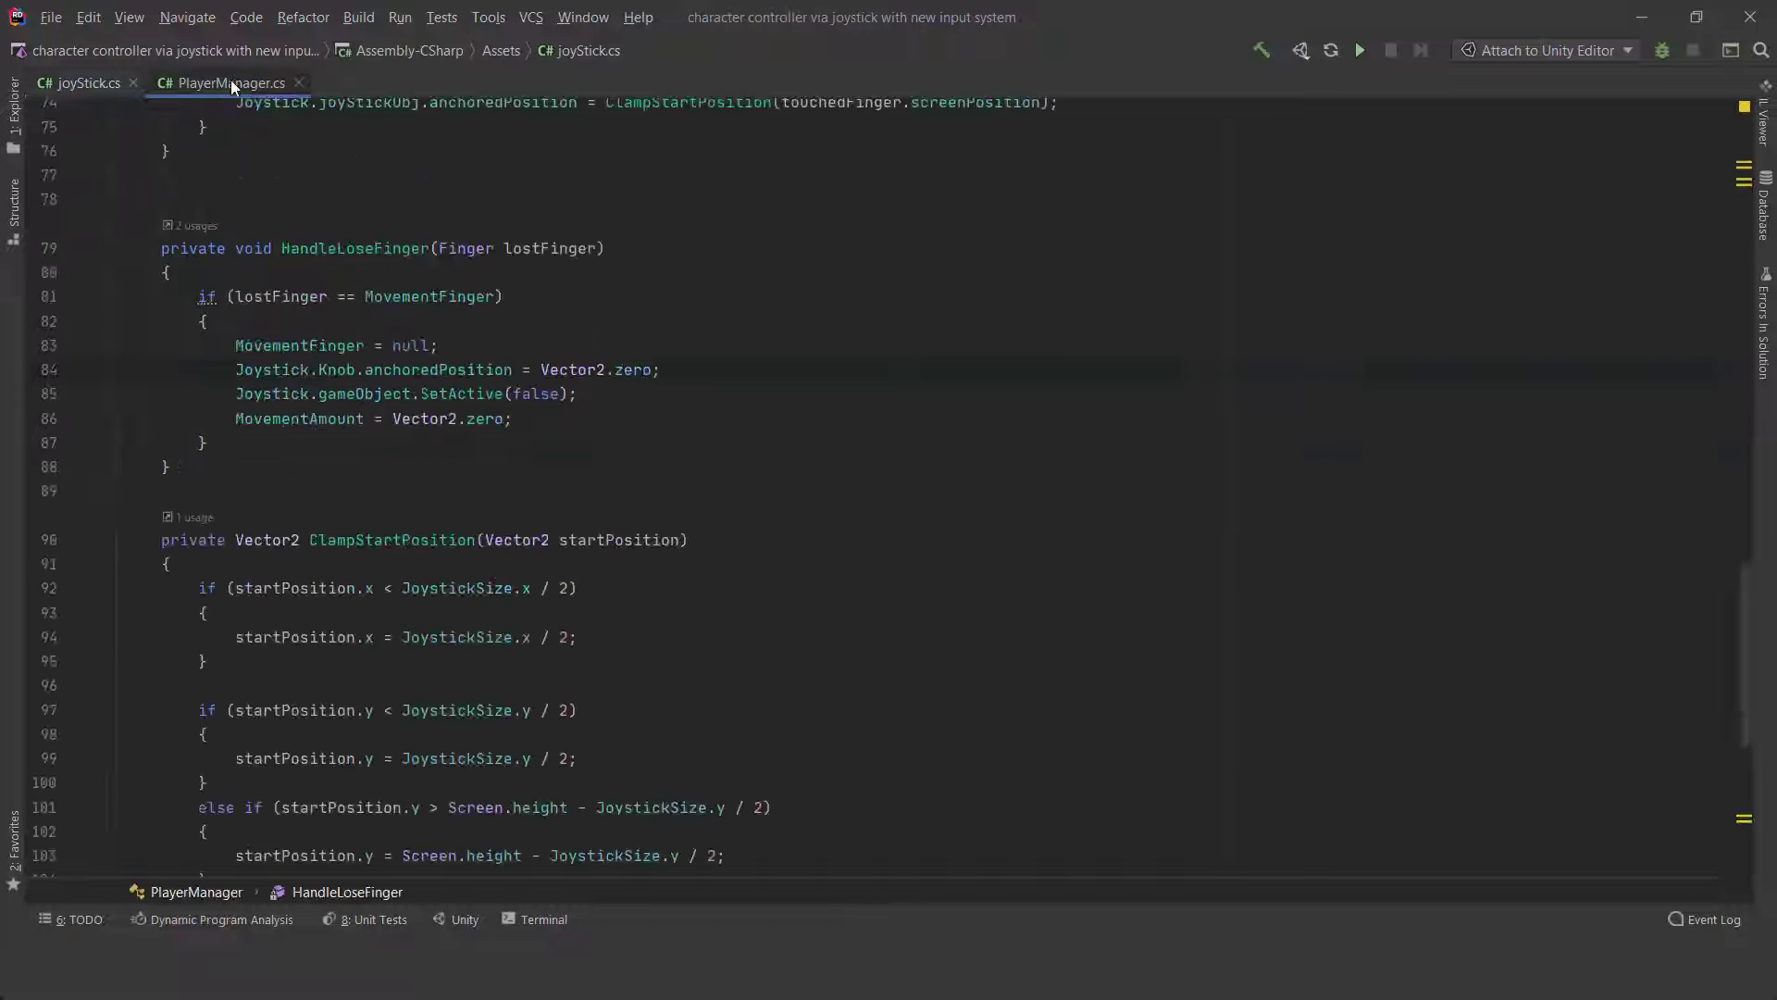
drag(242, 87, 146, 85)
scroll(530, 611, down, 7)
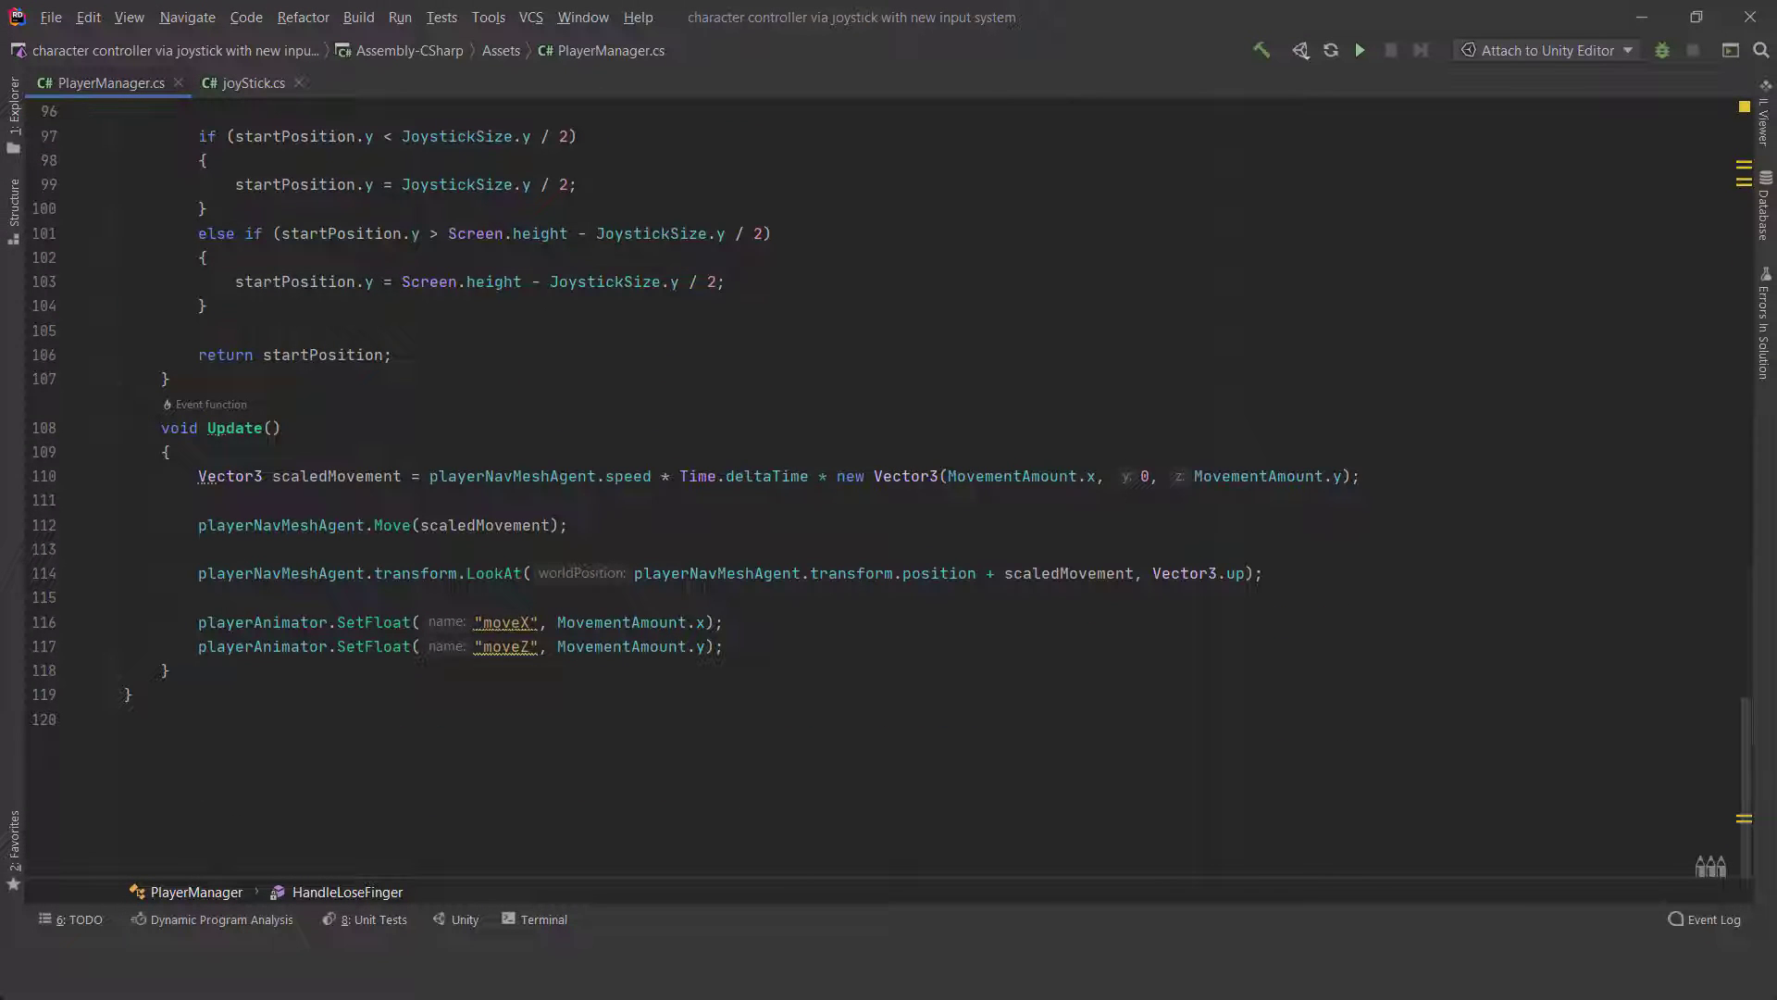
click(198, 597)
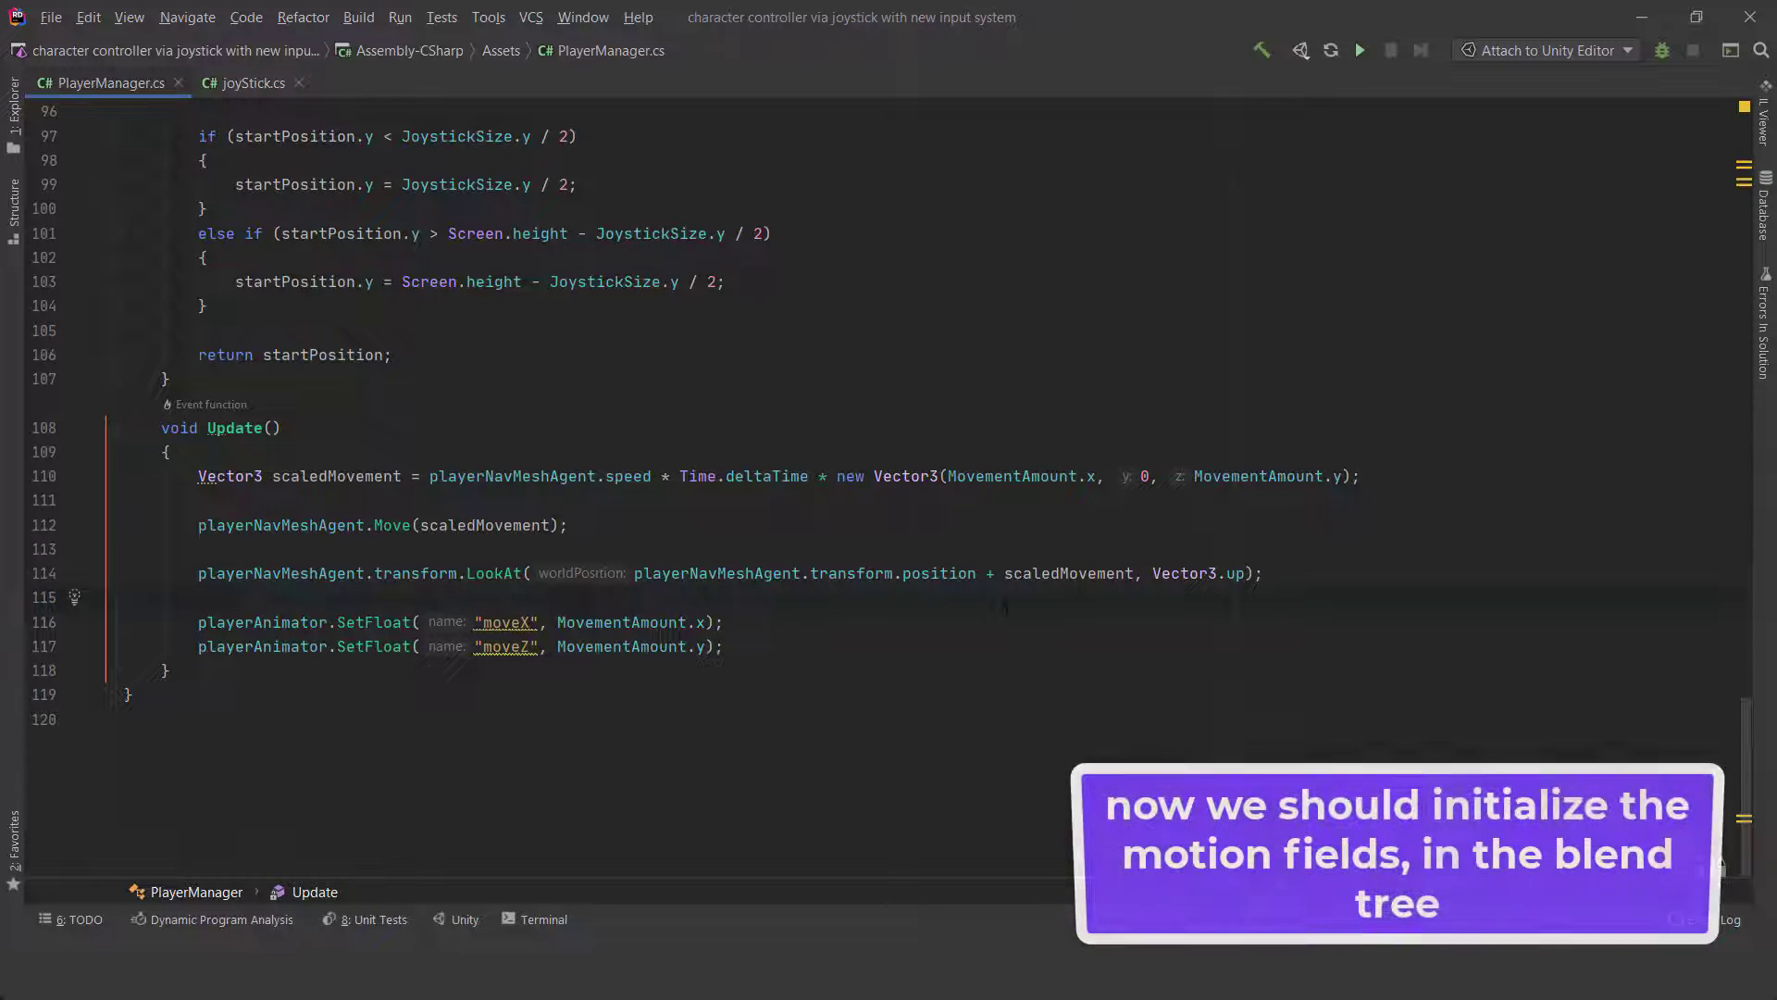
key(Return)
text(pri)
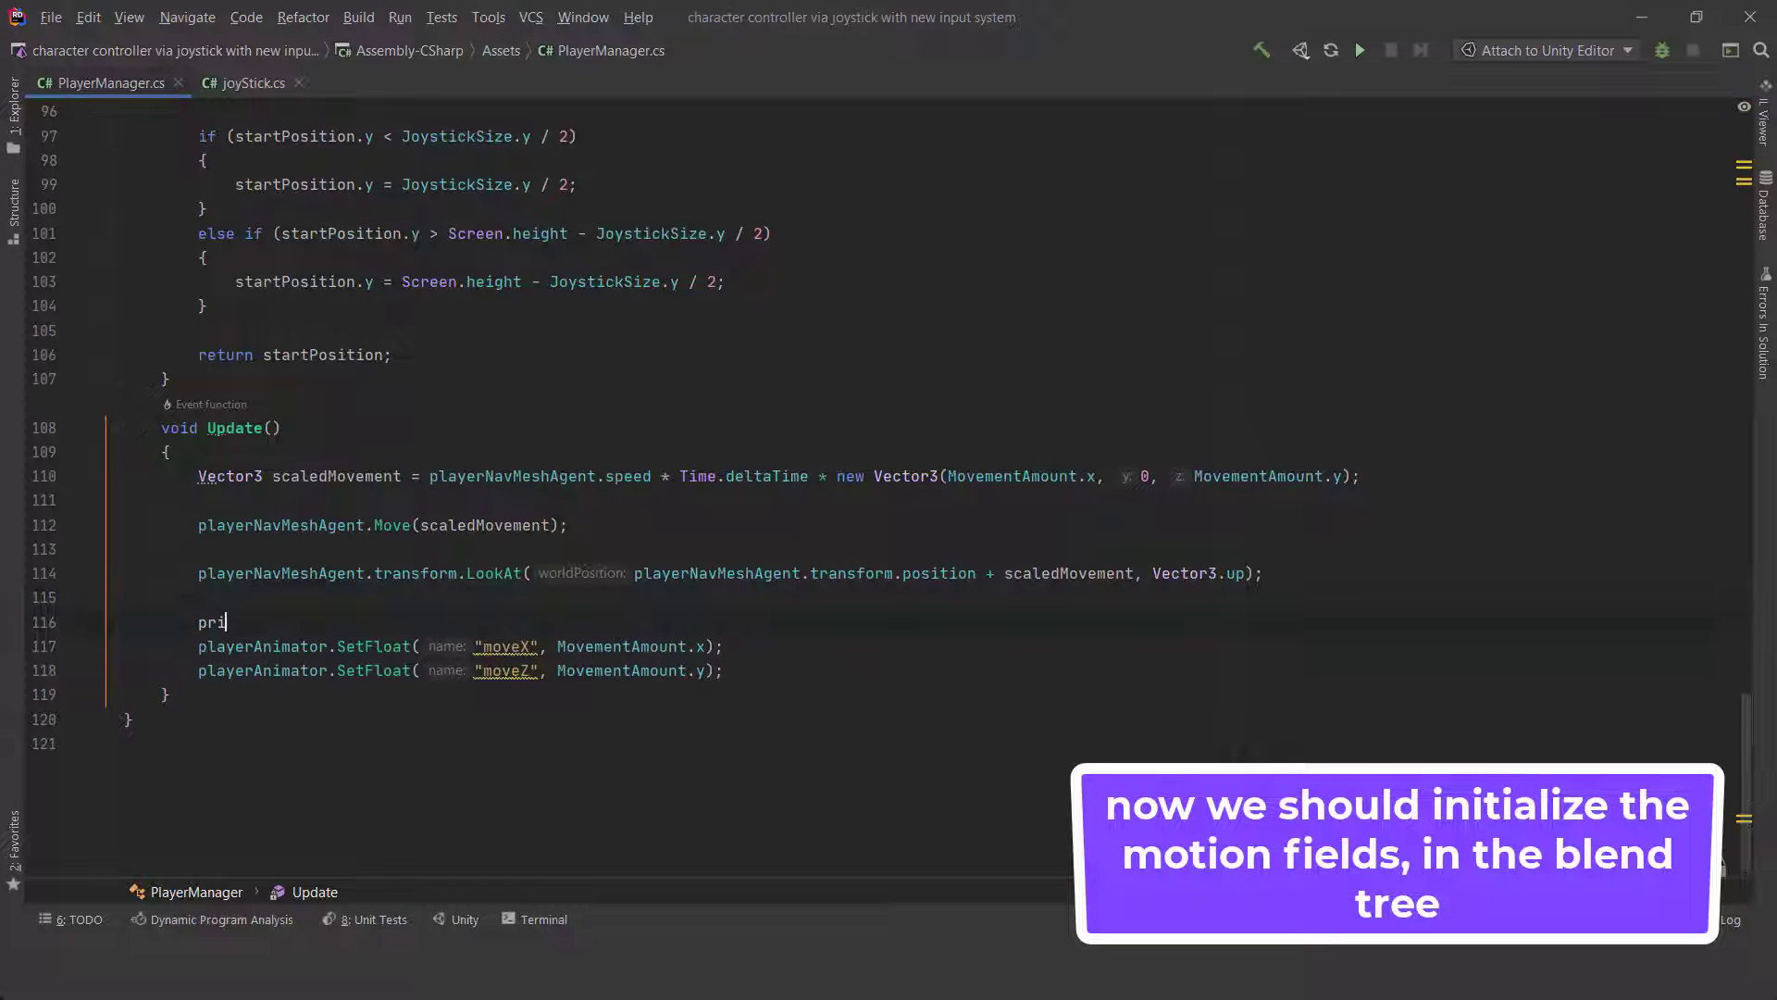
text(nt)
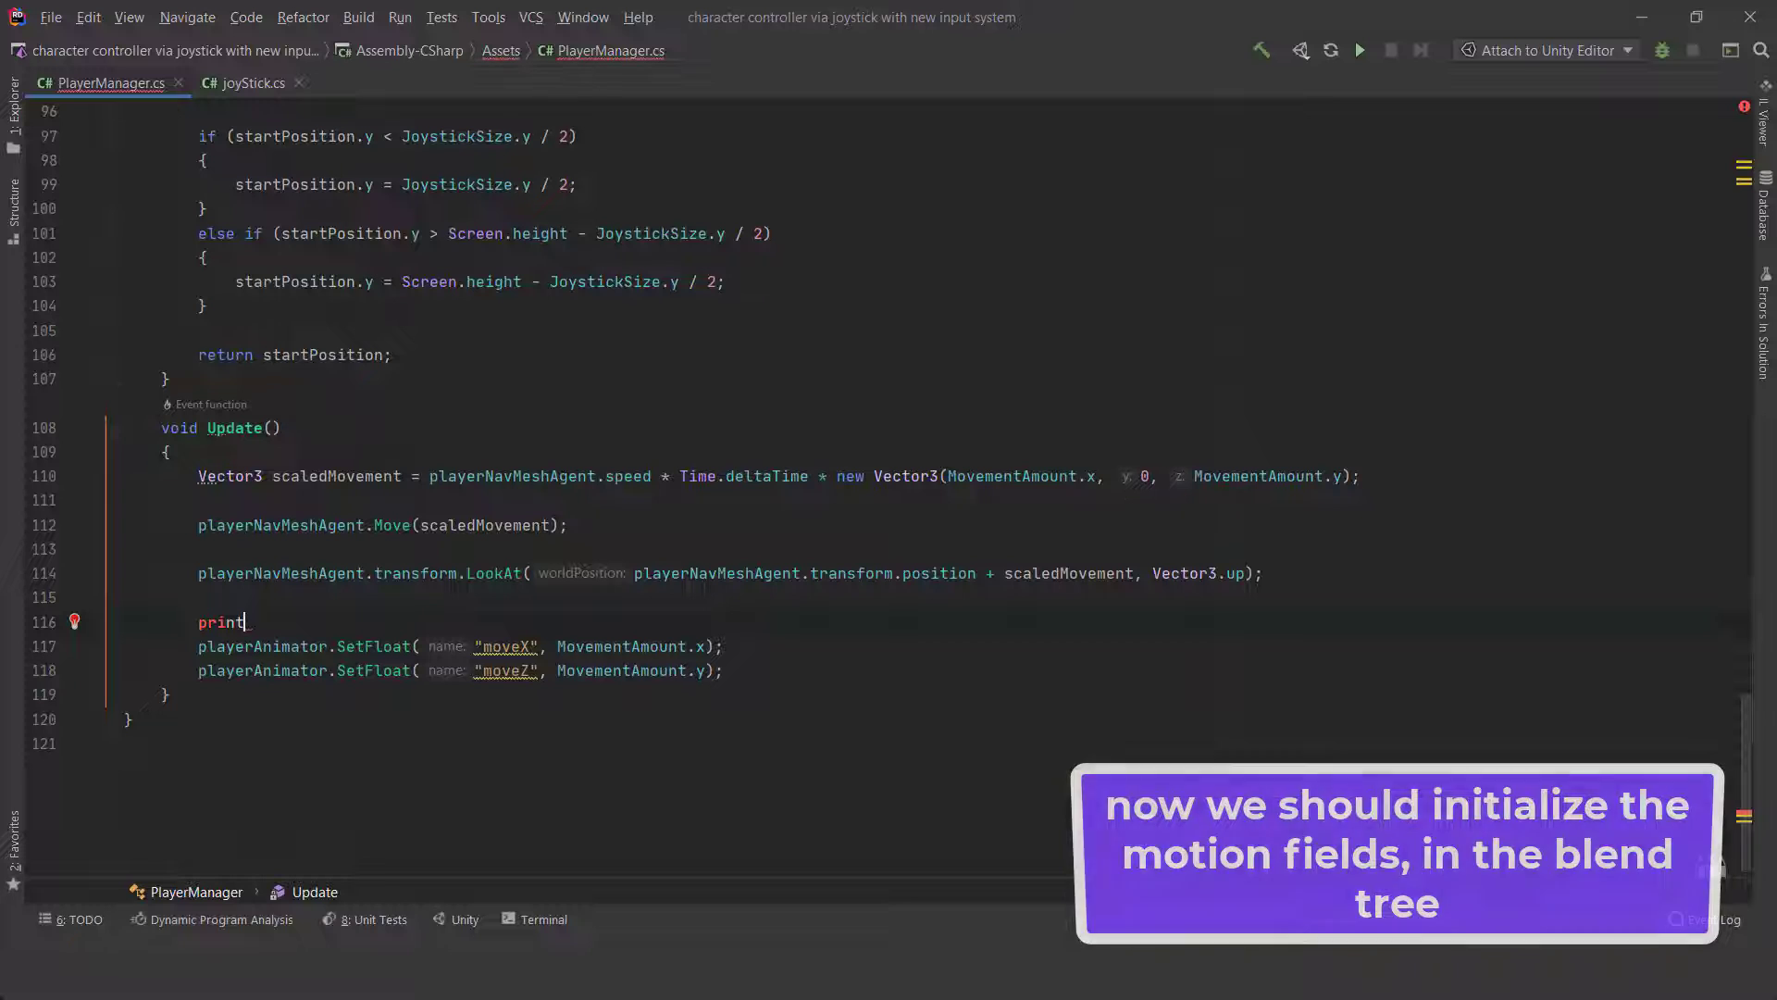
text(()
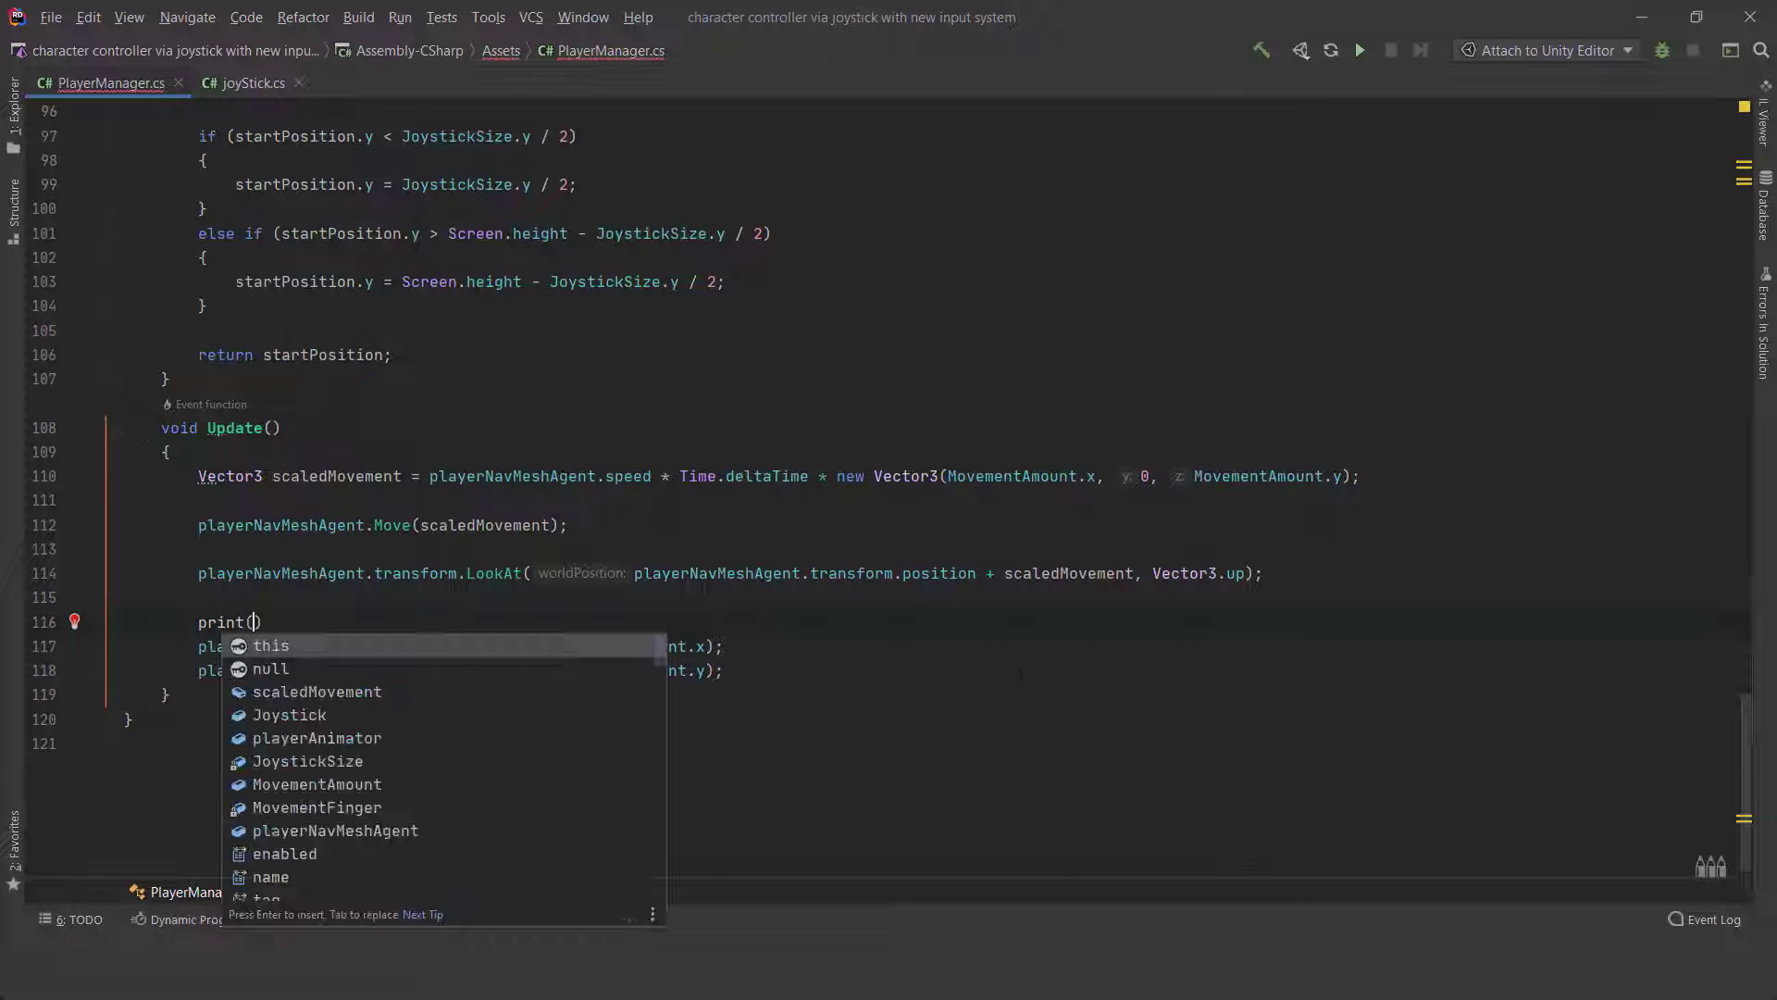
text(mo)
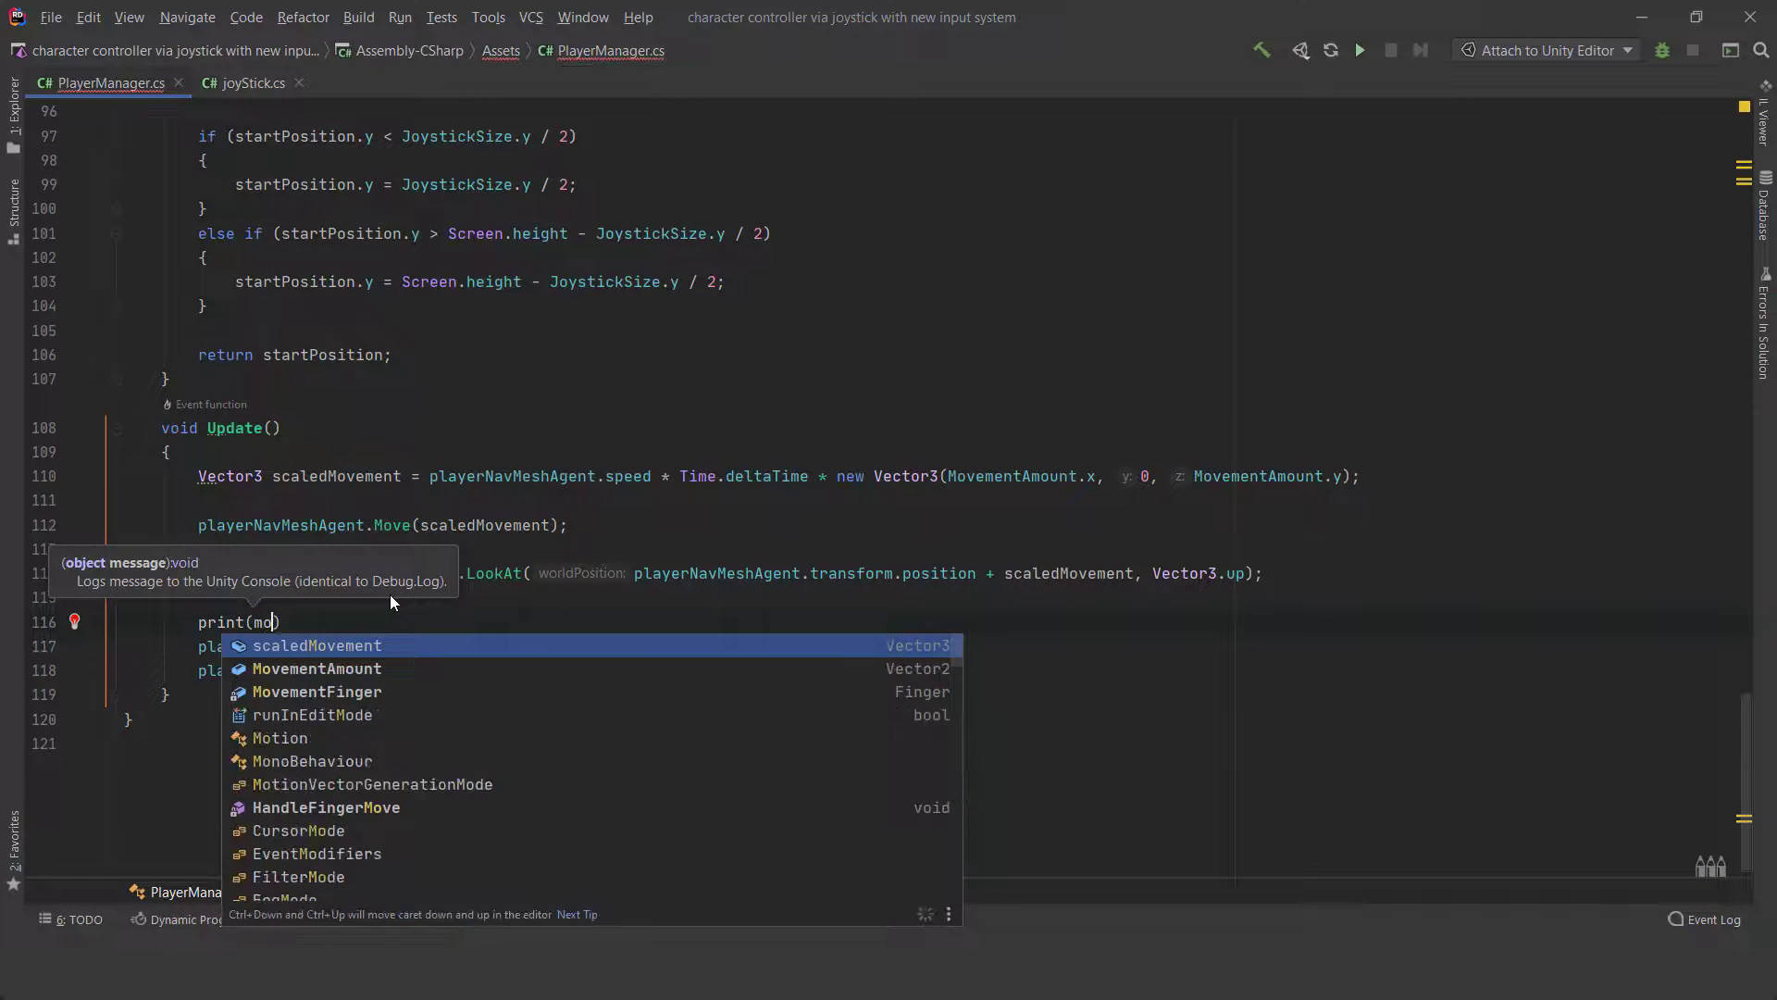
key(Down)
key(Return)
text(.x)
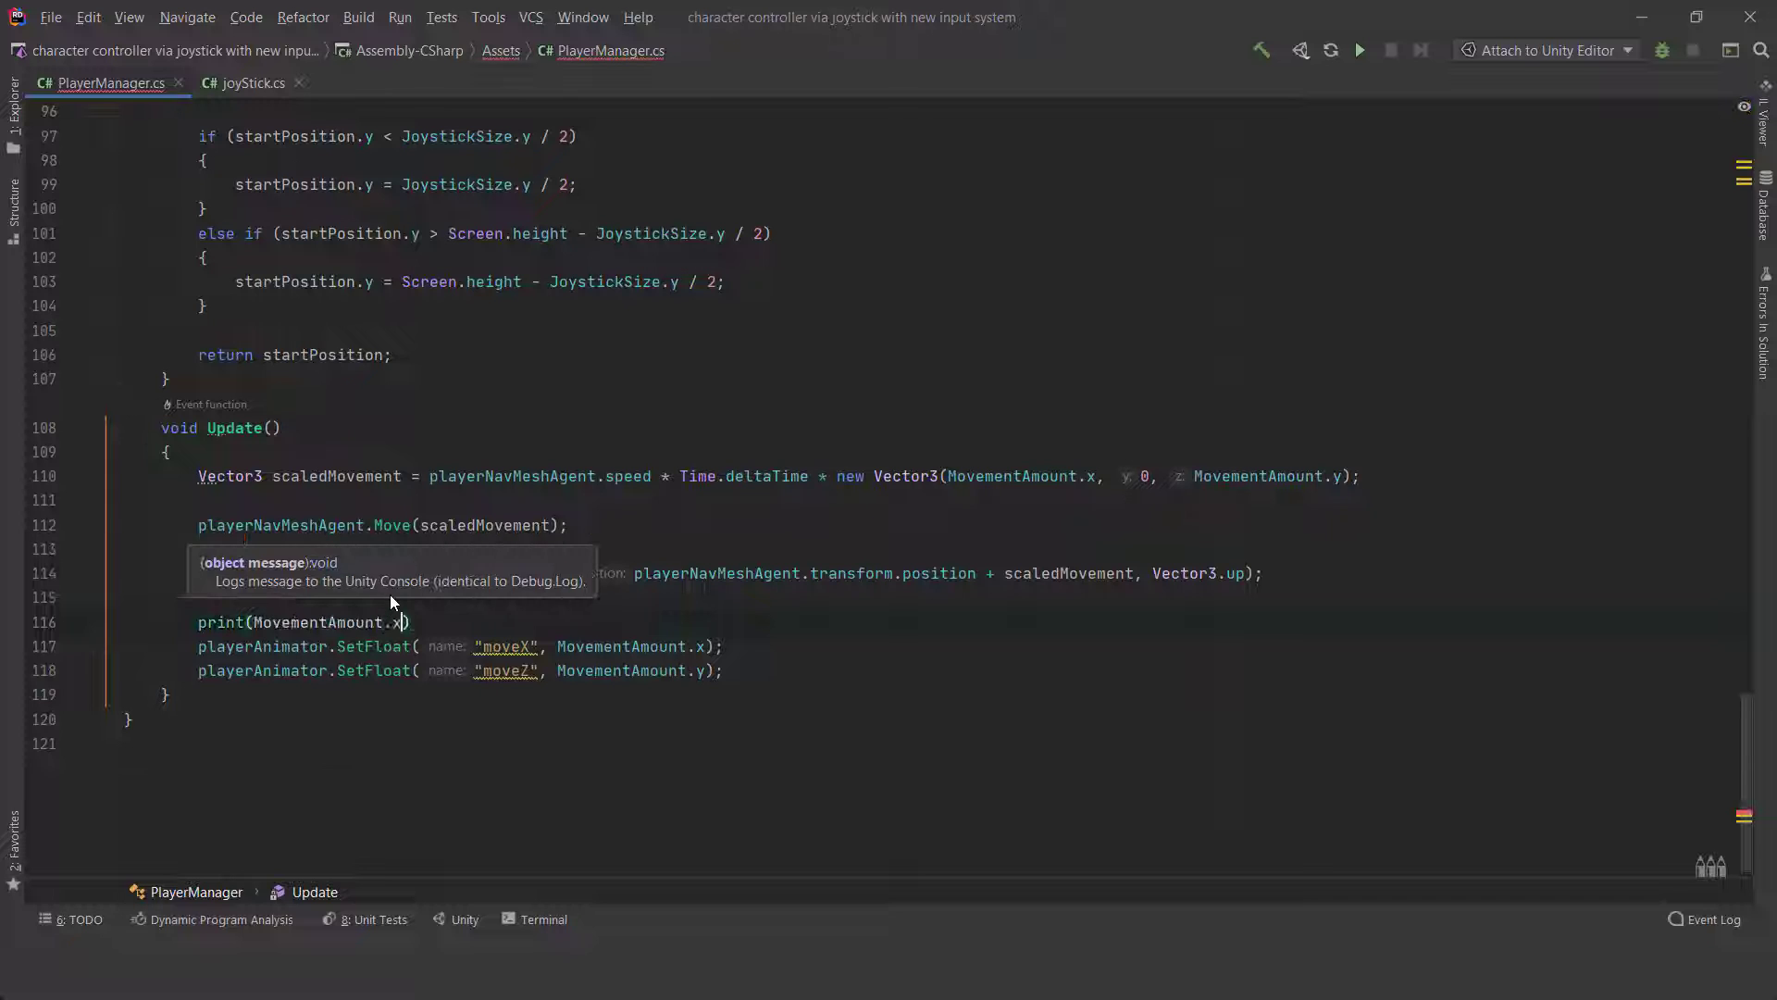
key(End)
text(;)
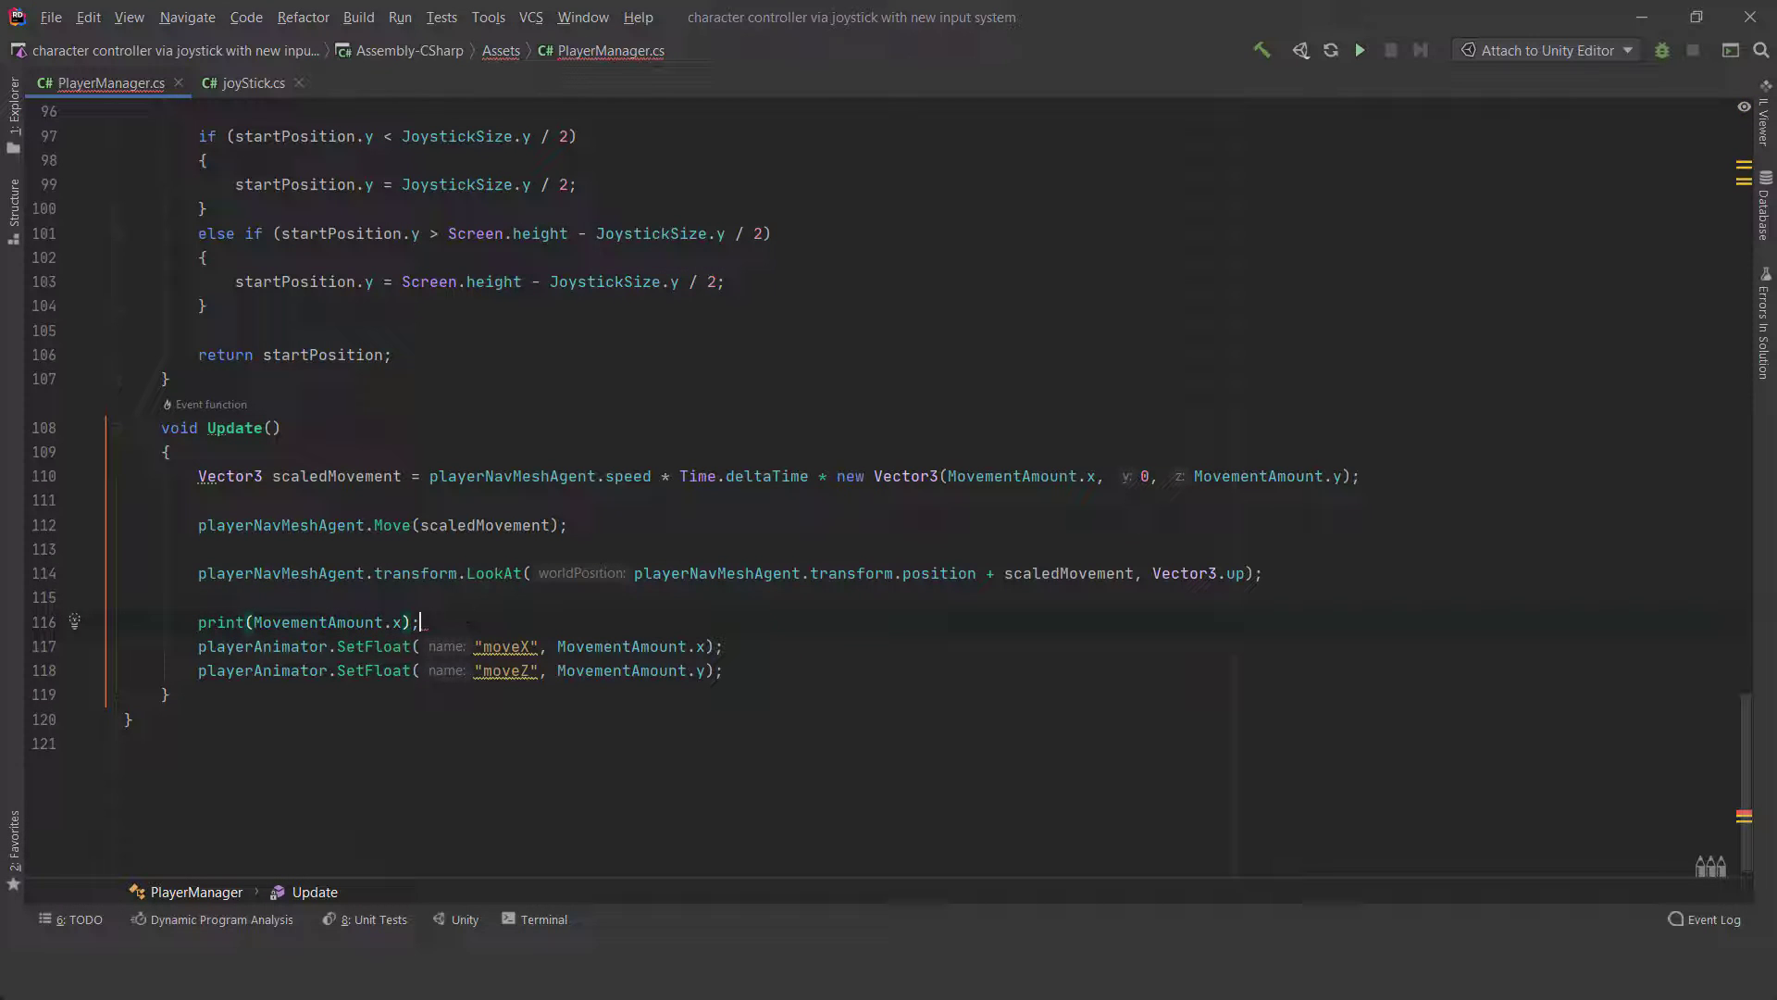
Duplicate the print line and prefix the MovementAmount.x print with a label string.
key(ctrl+d)
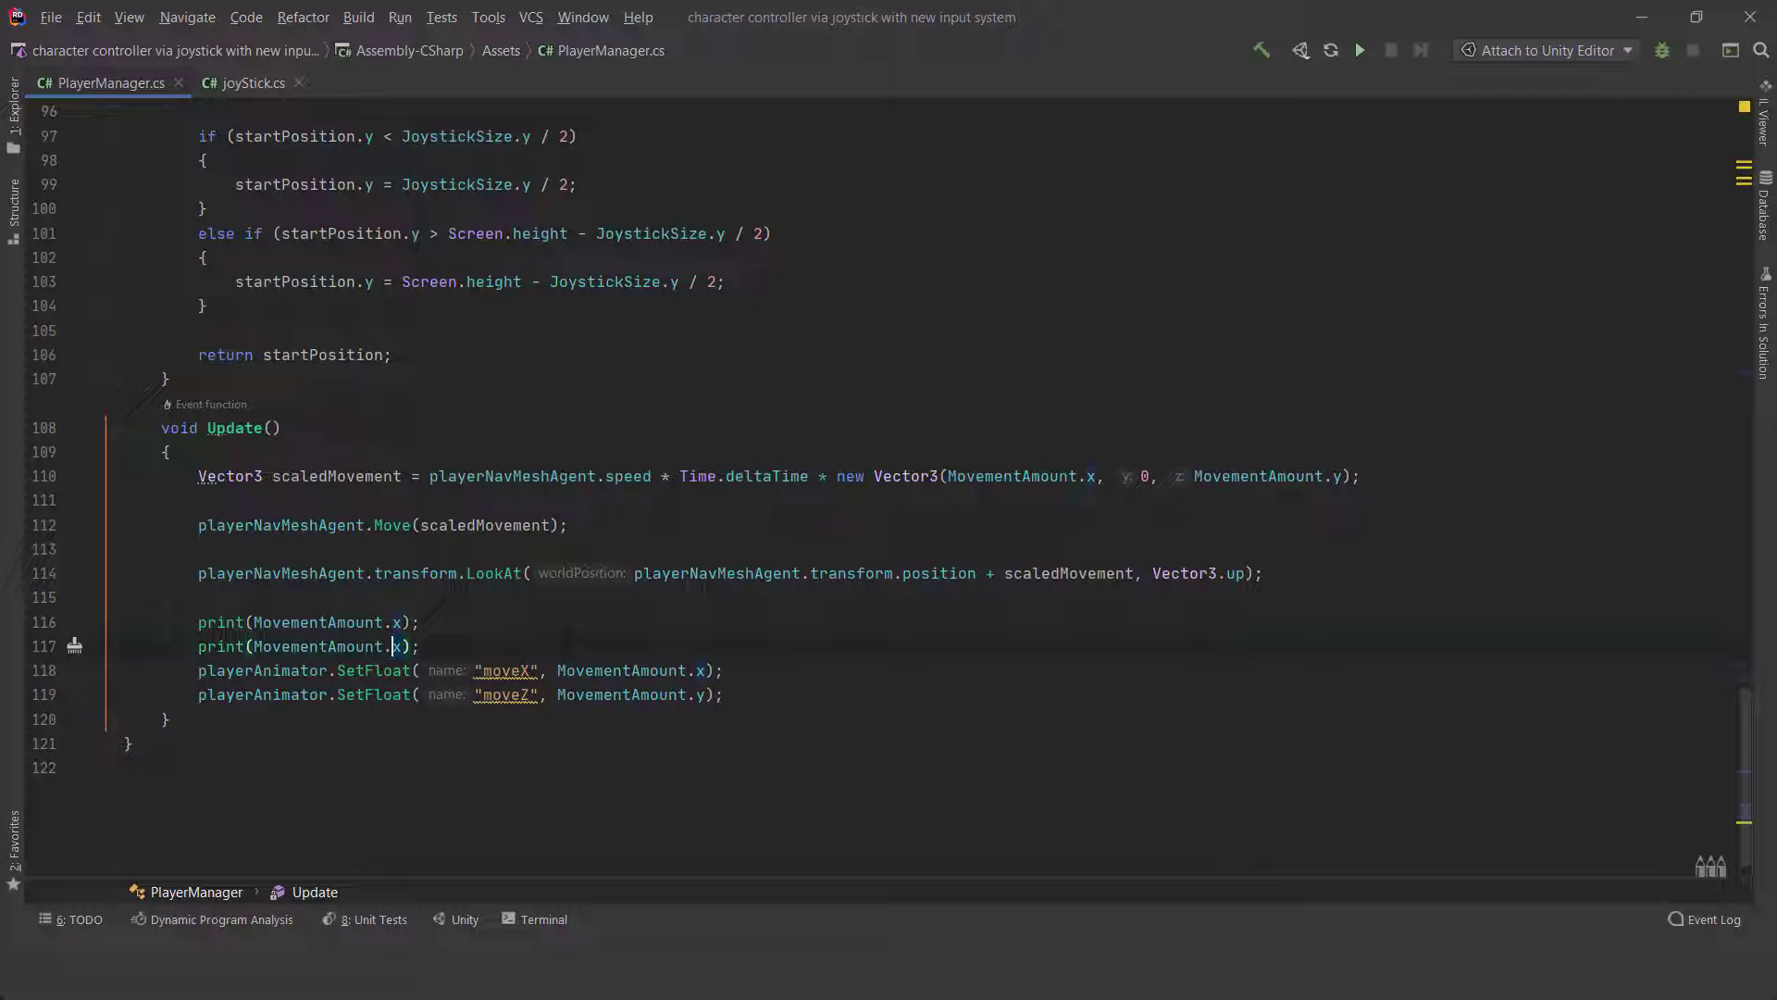
text(y)
click(419, 670)
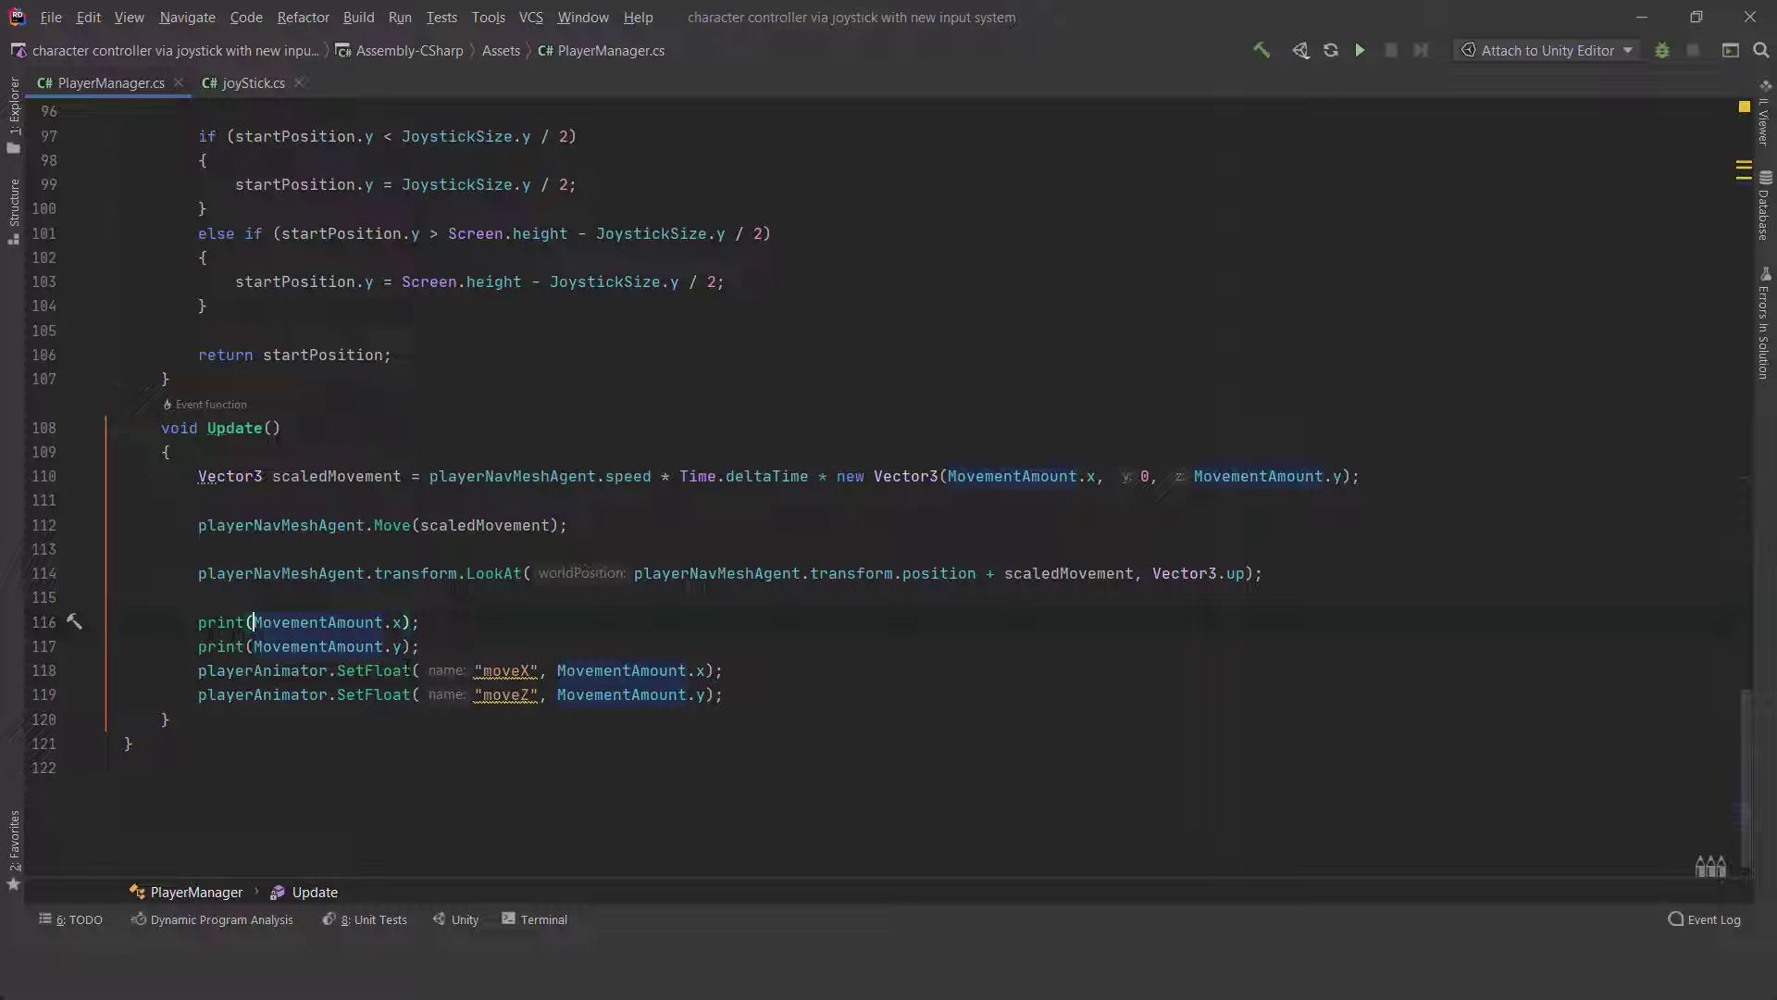
text(")
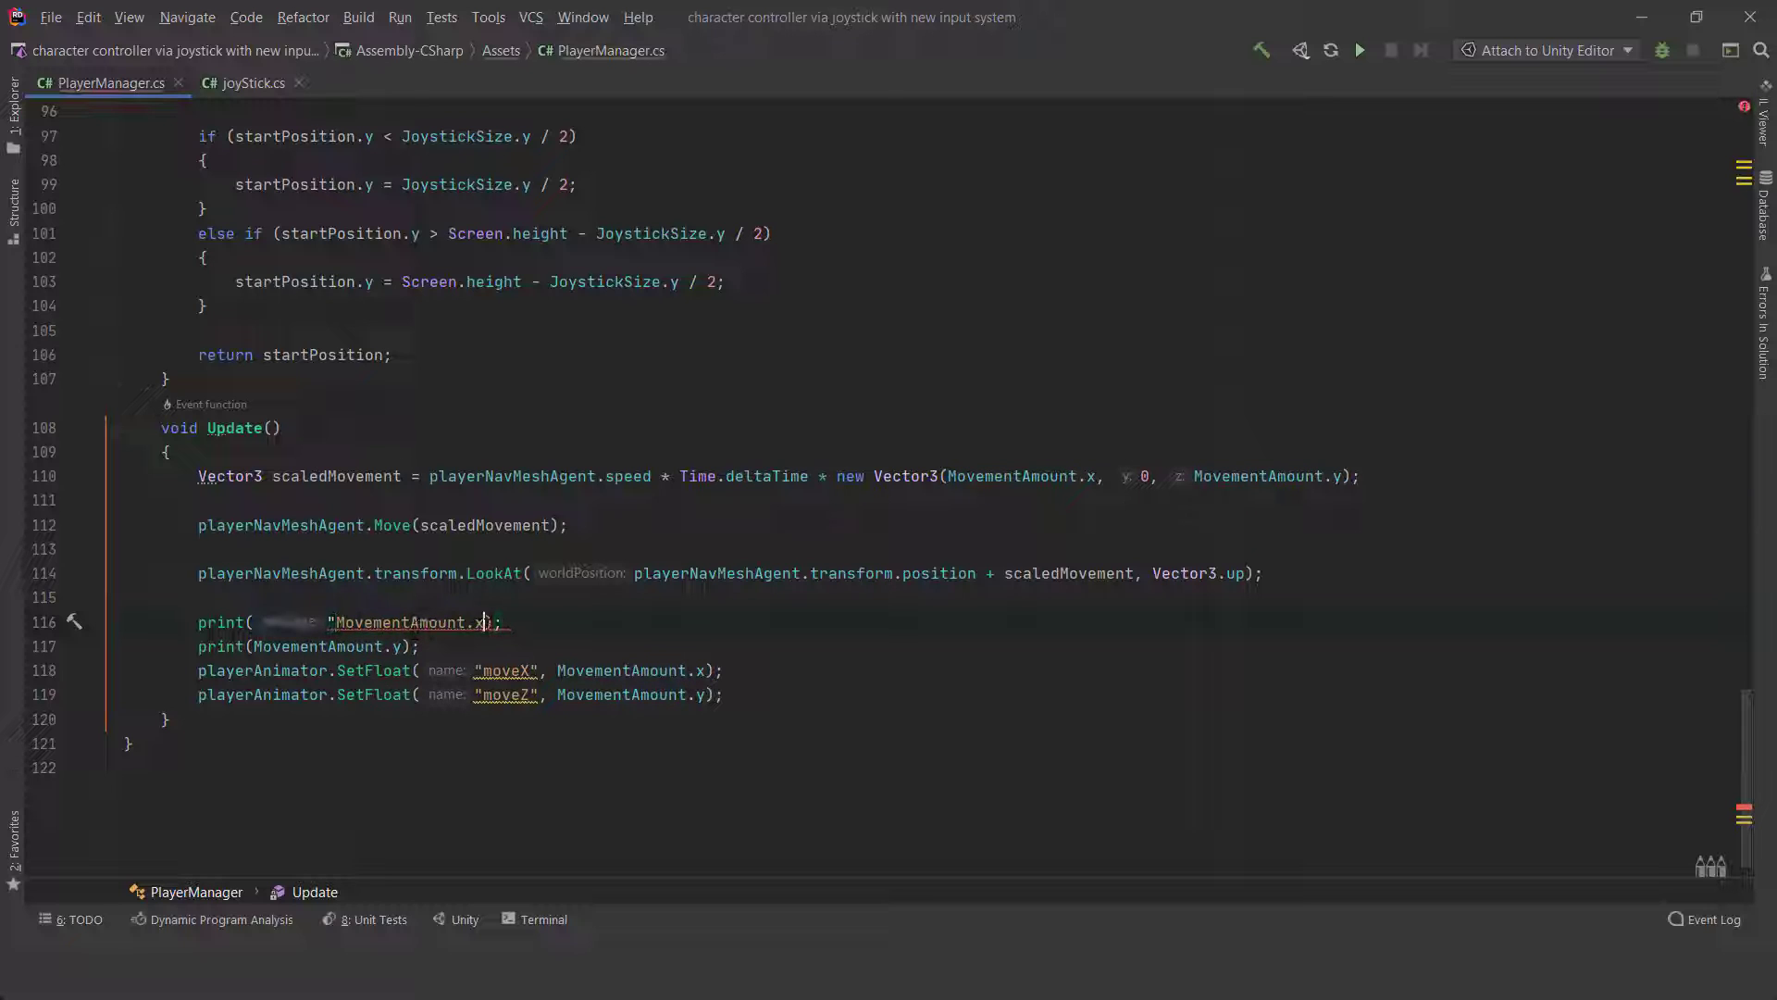
text(")
text(:)
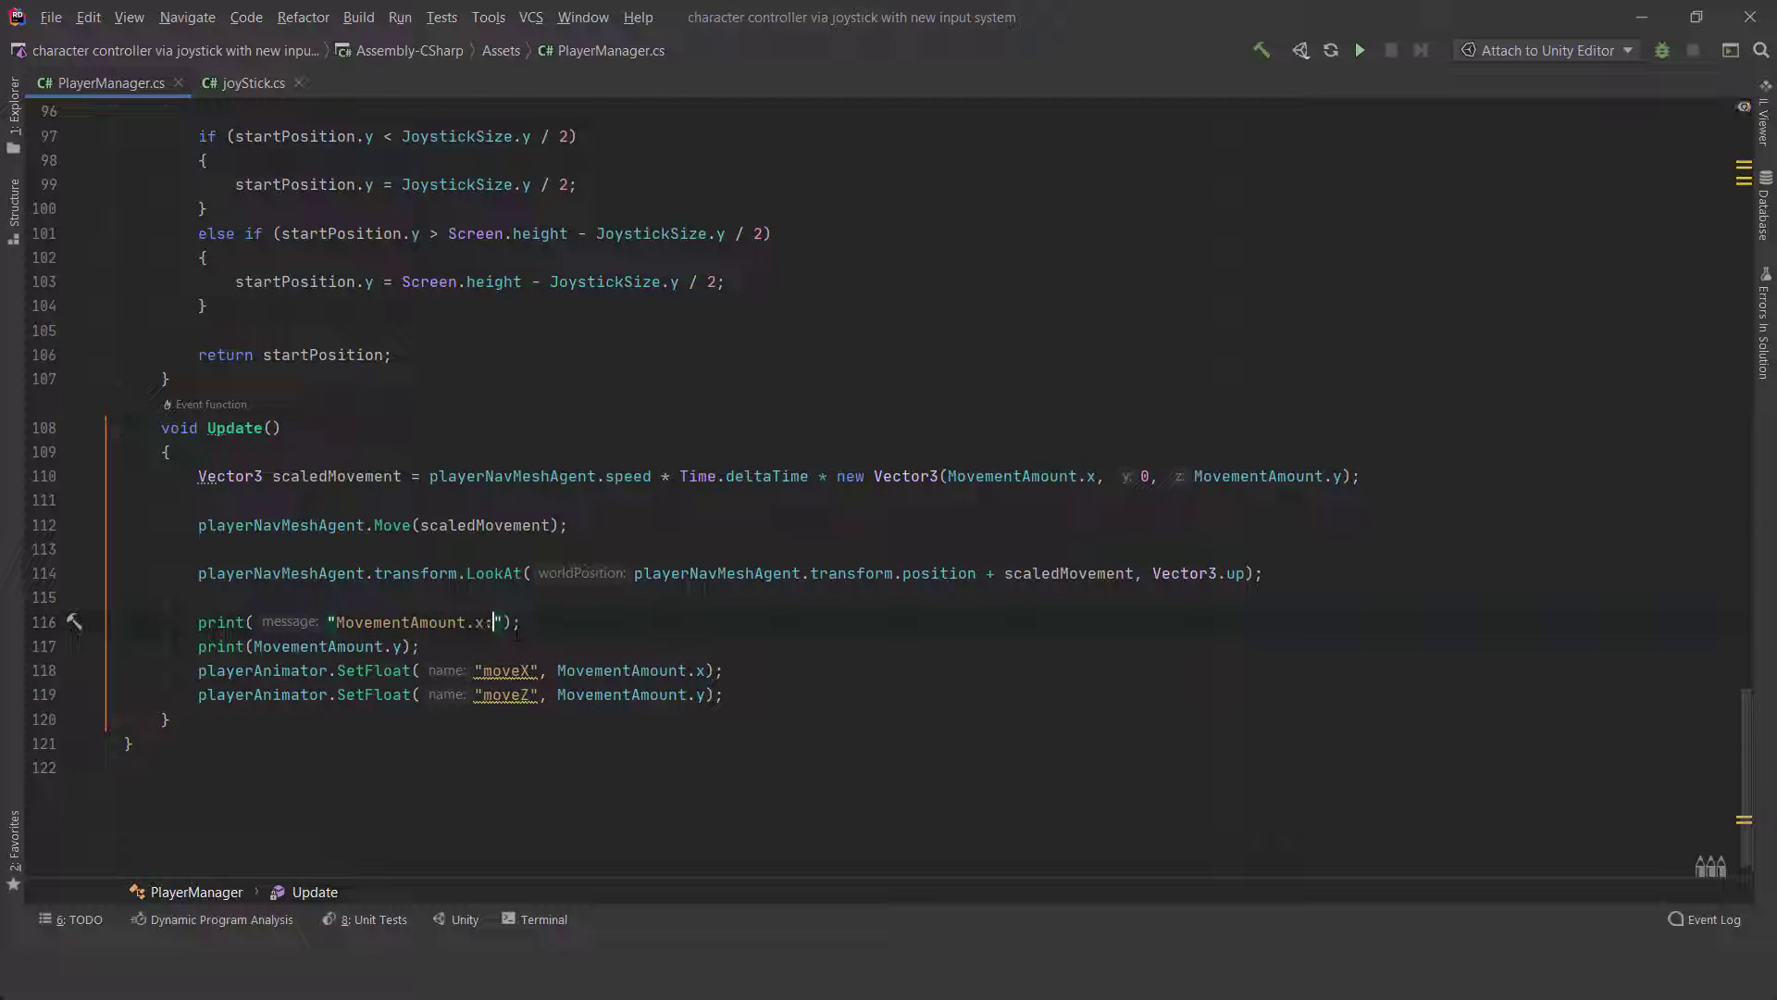
text(" +)
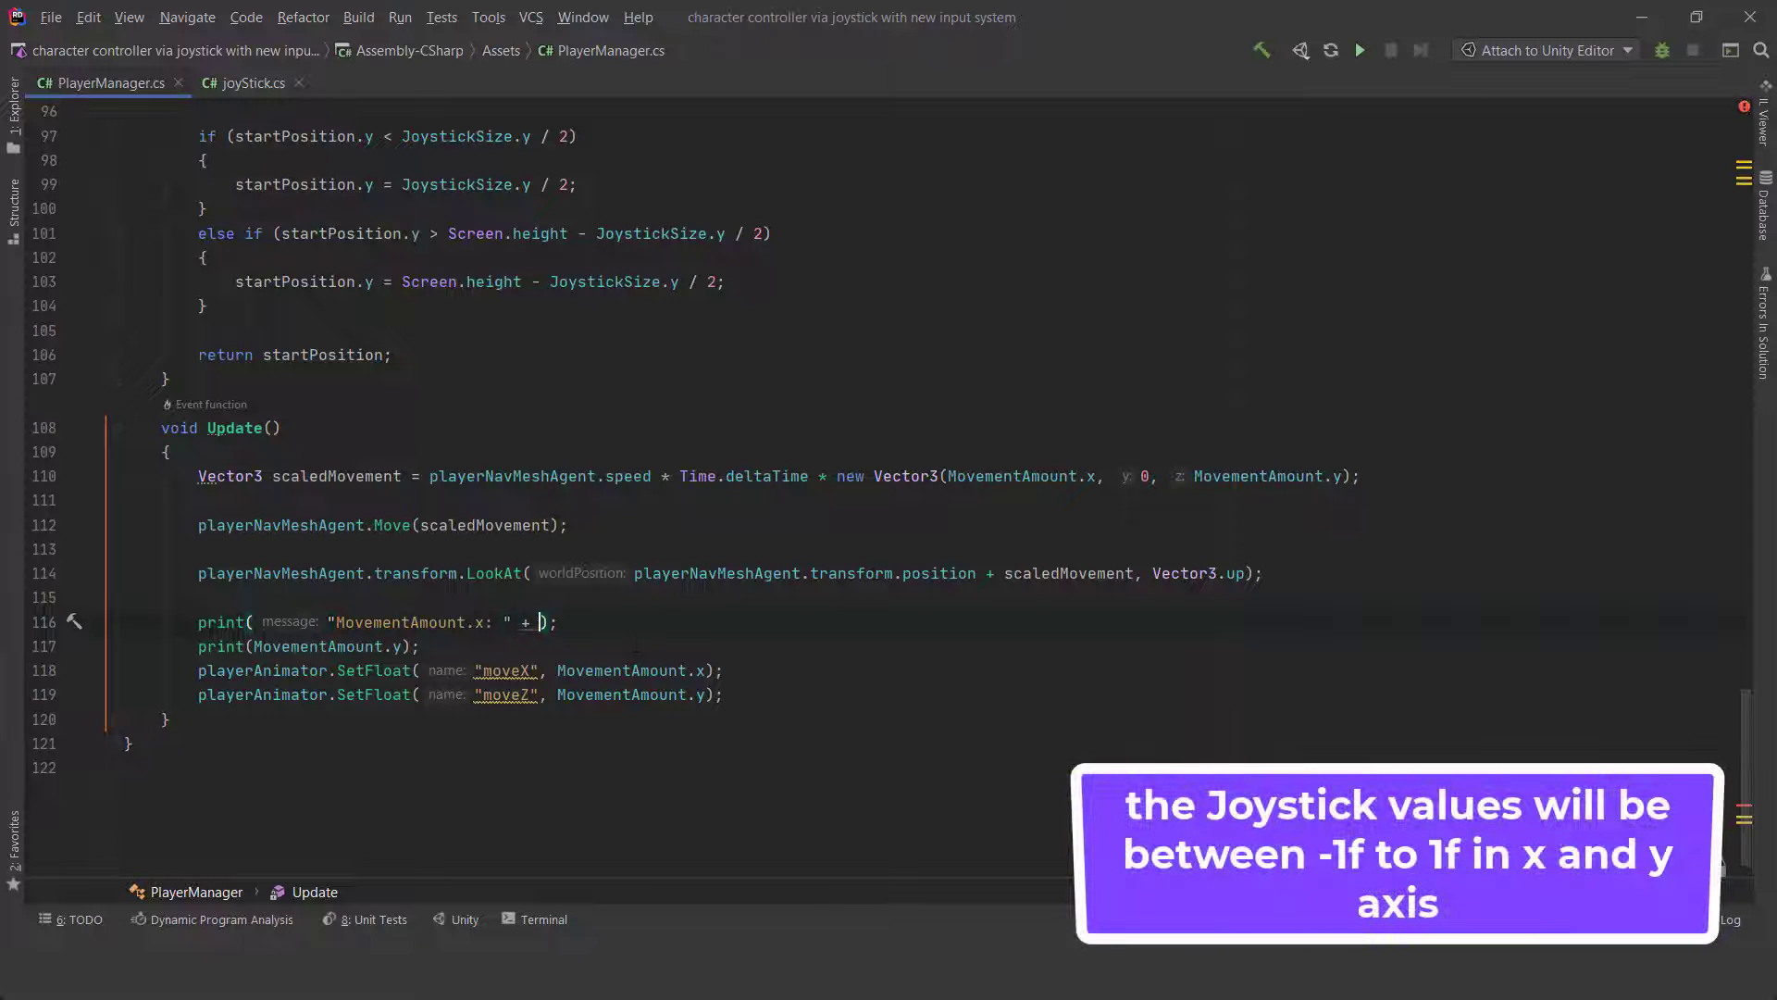
drag(373, 622, 336, 622)
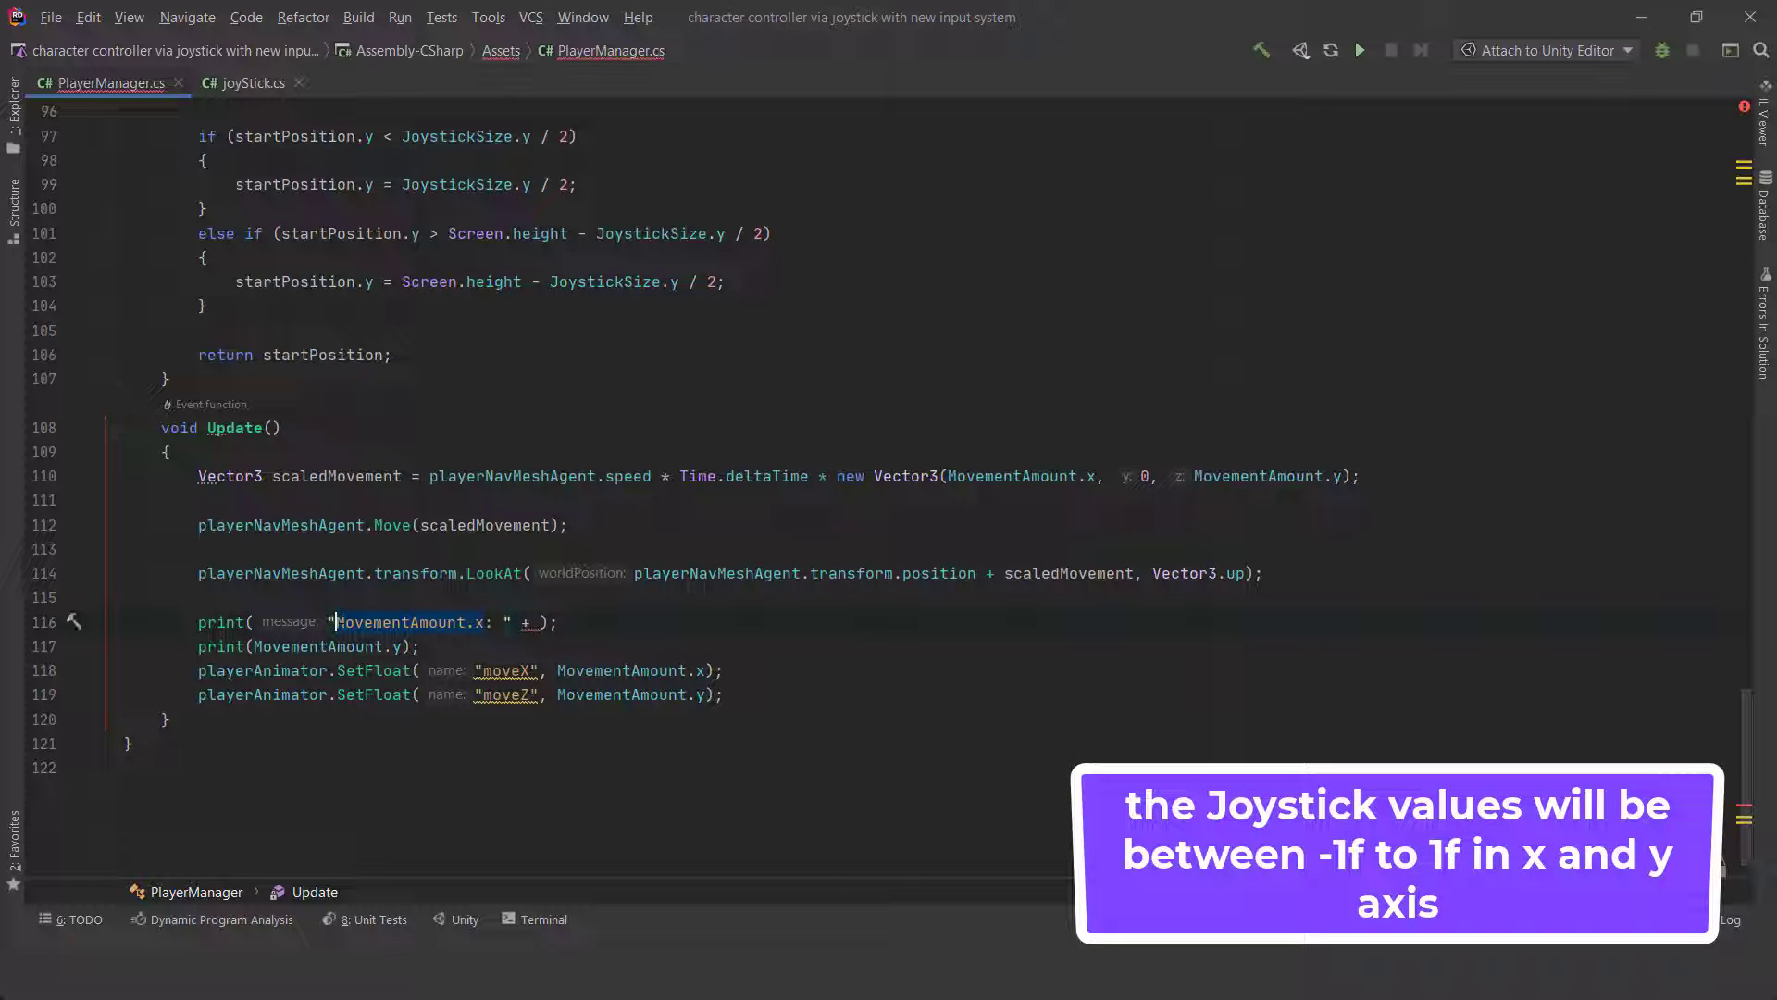
text(MovementAmount.x)
Make the second print log "MovementAmount.y: " + MovementAmount.y.
click(254, 646)
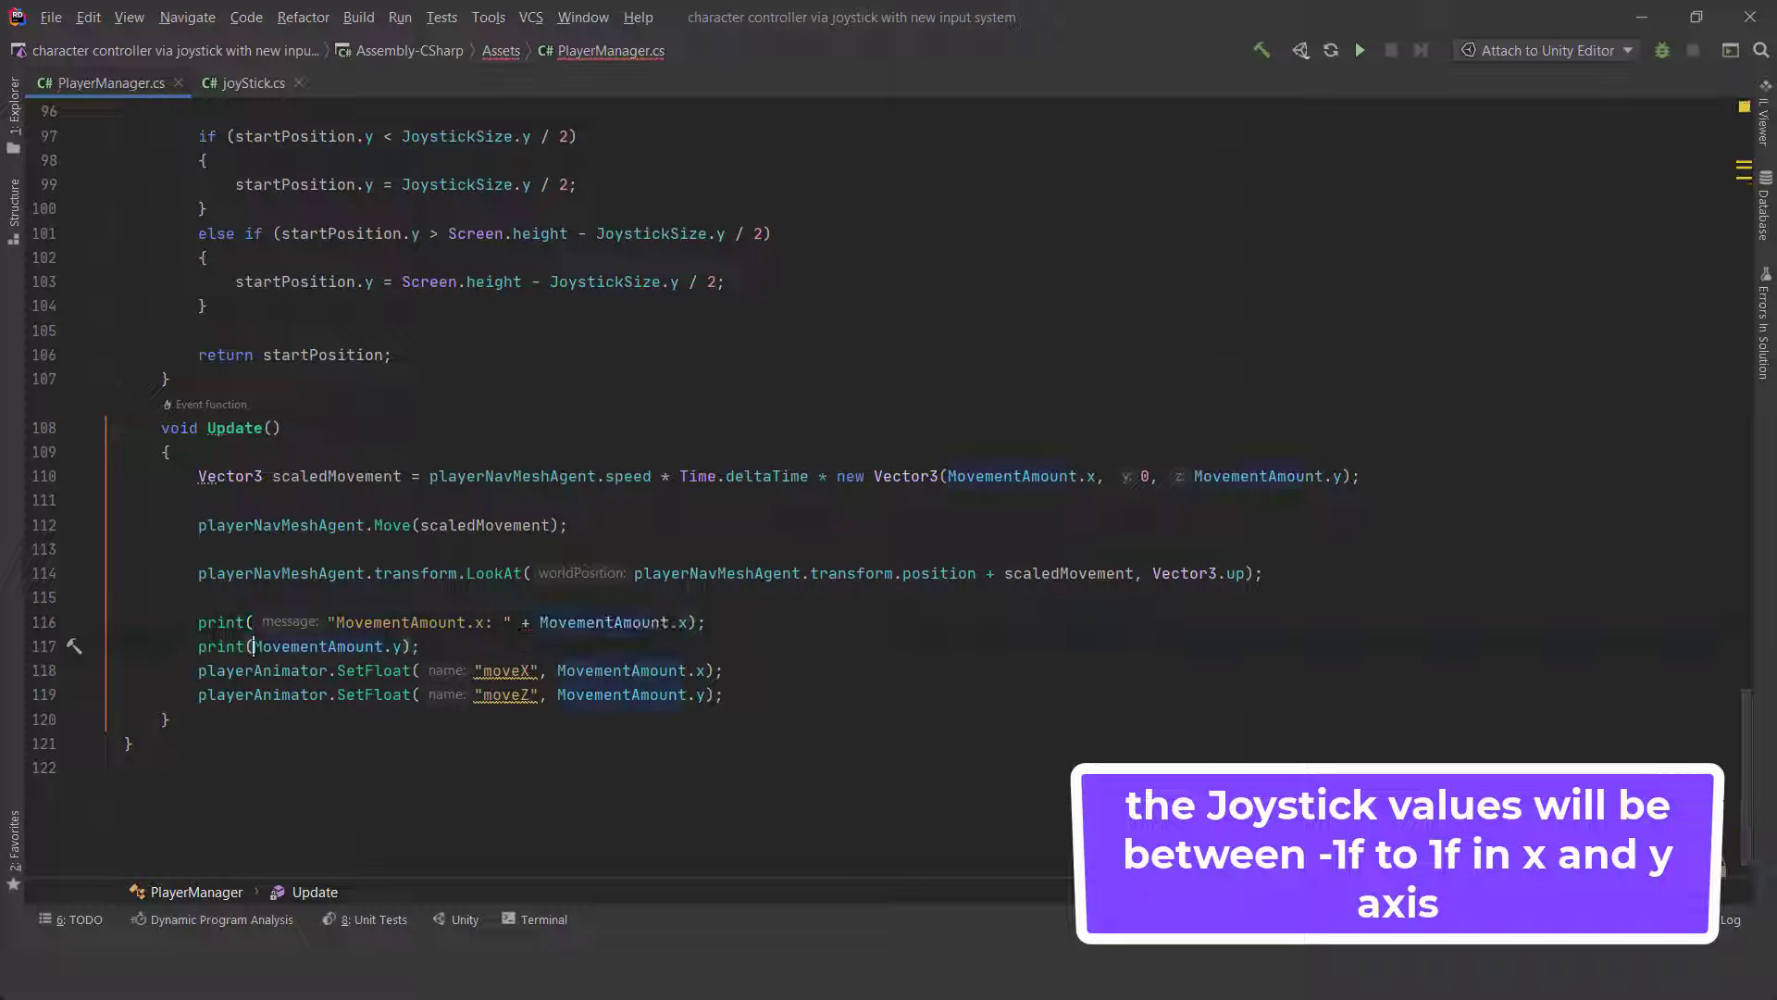
text(")
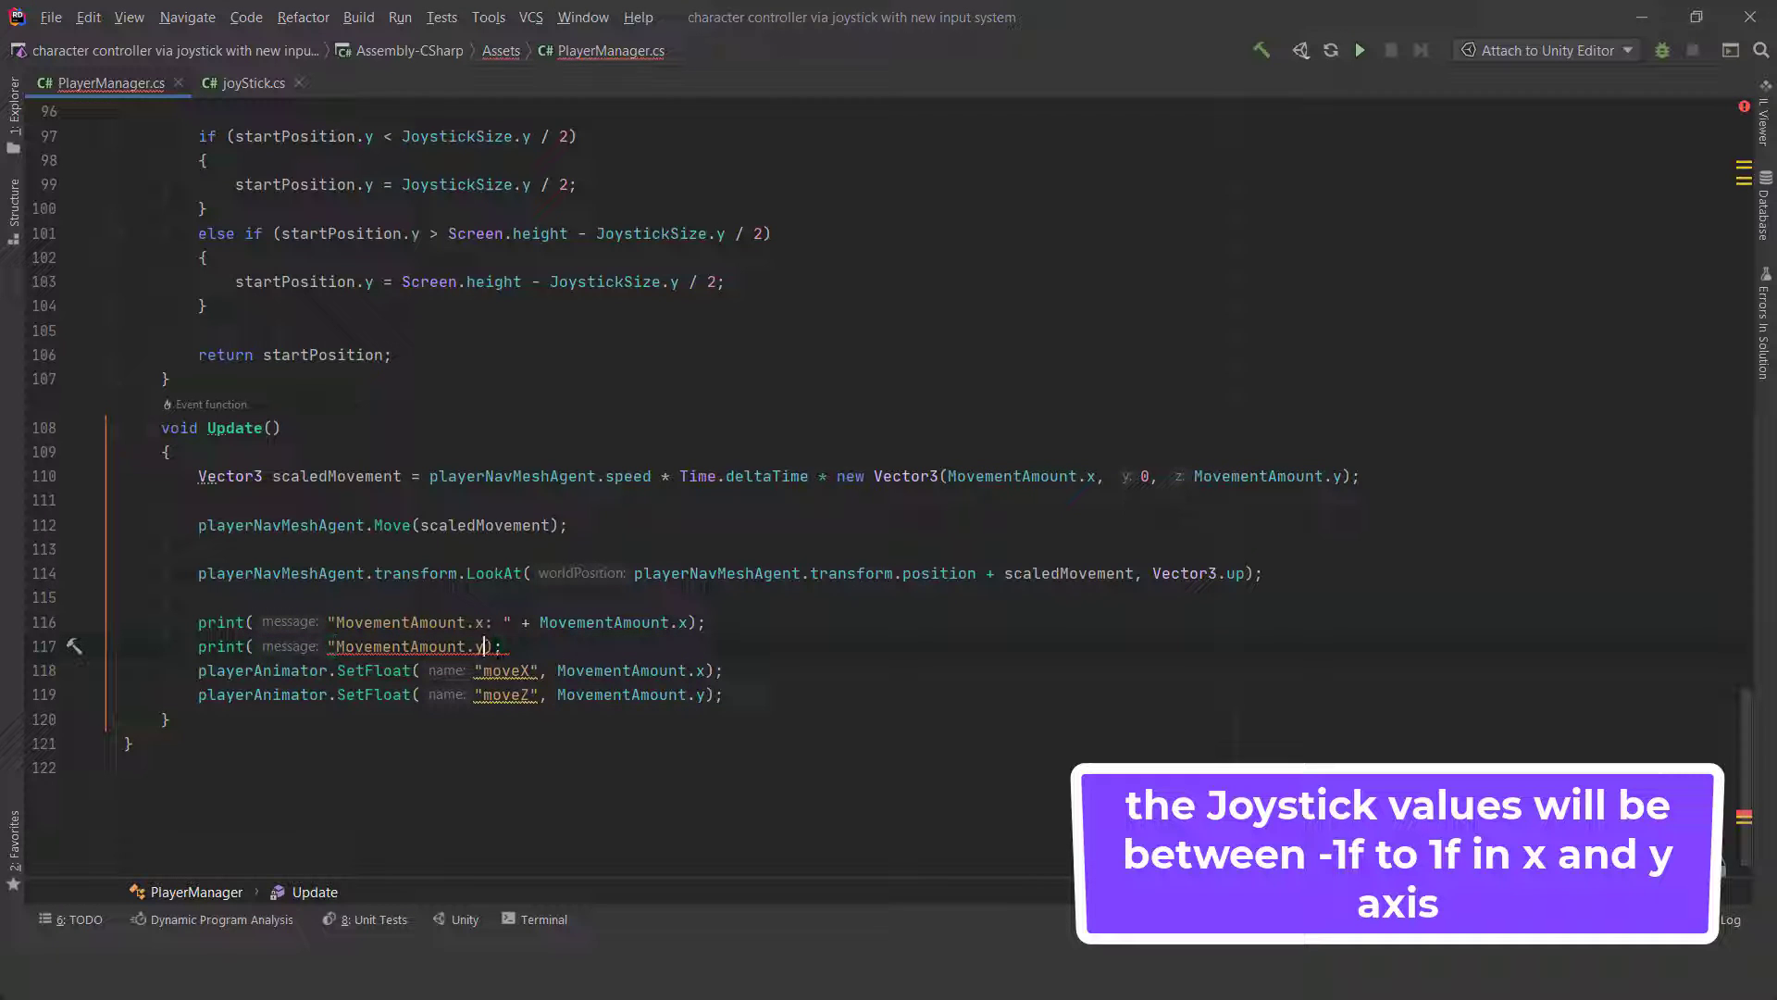
text(:")
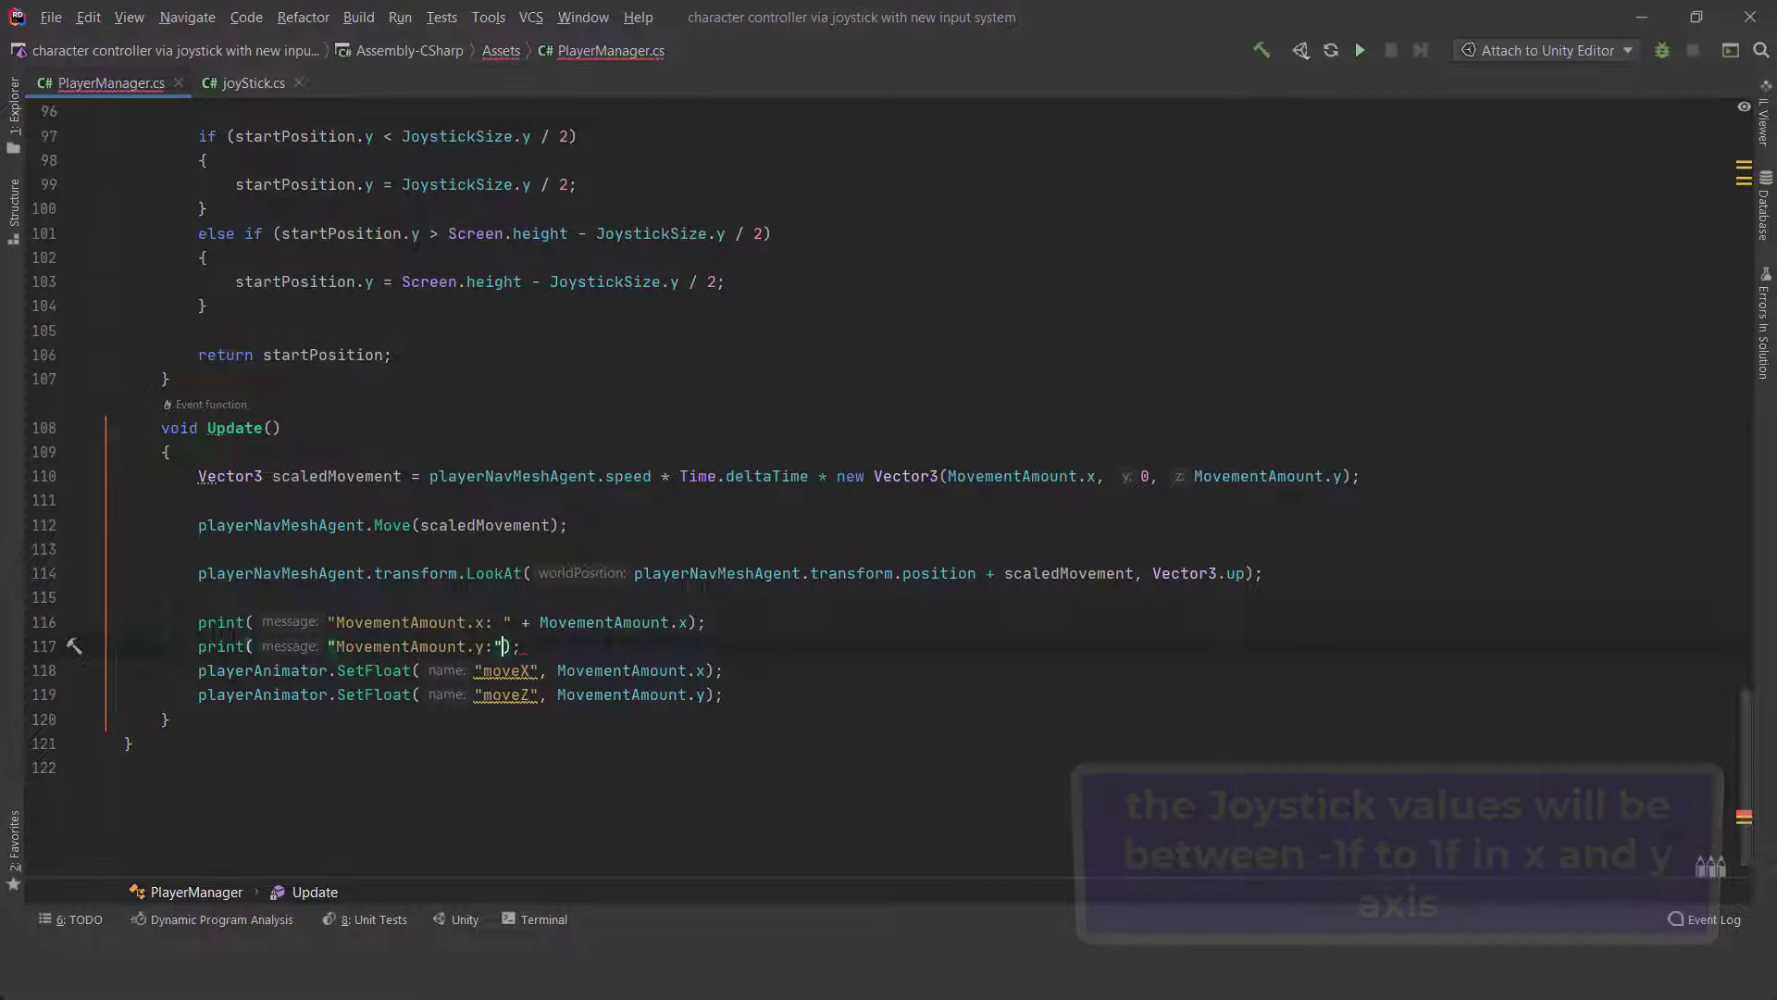
text( +)
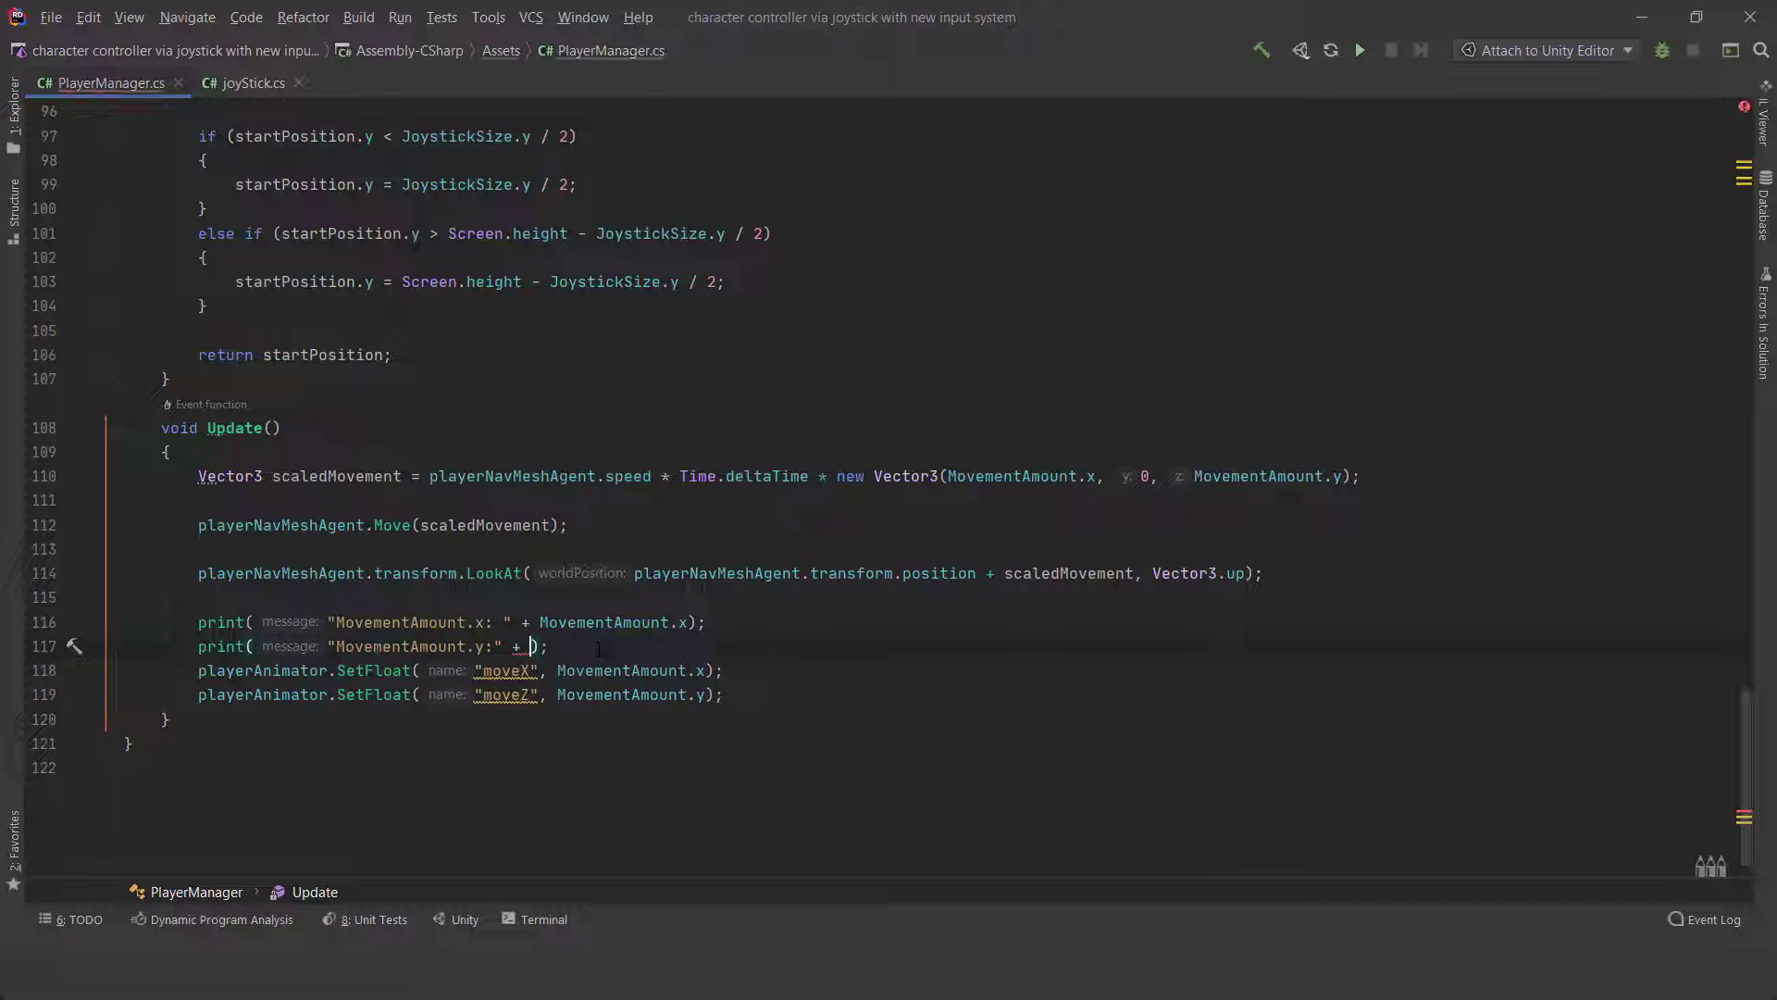
key(Left)
key(Left)
key(Left)
text(MovementAmount.y)
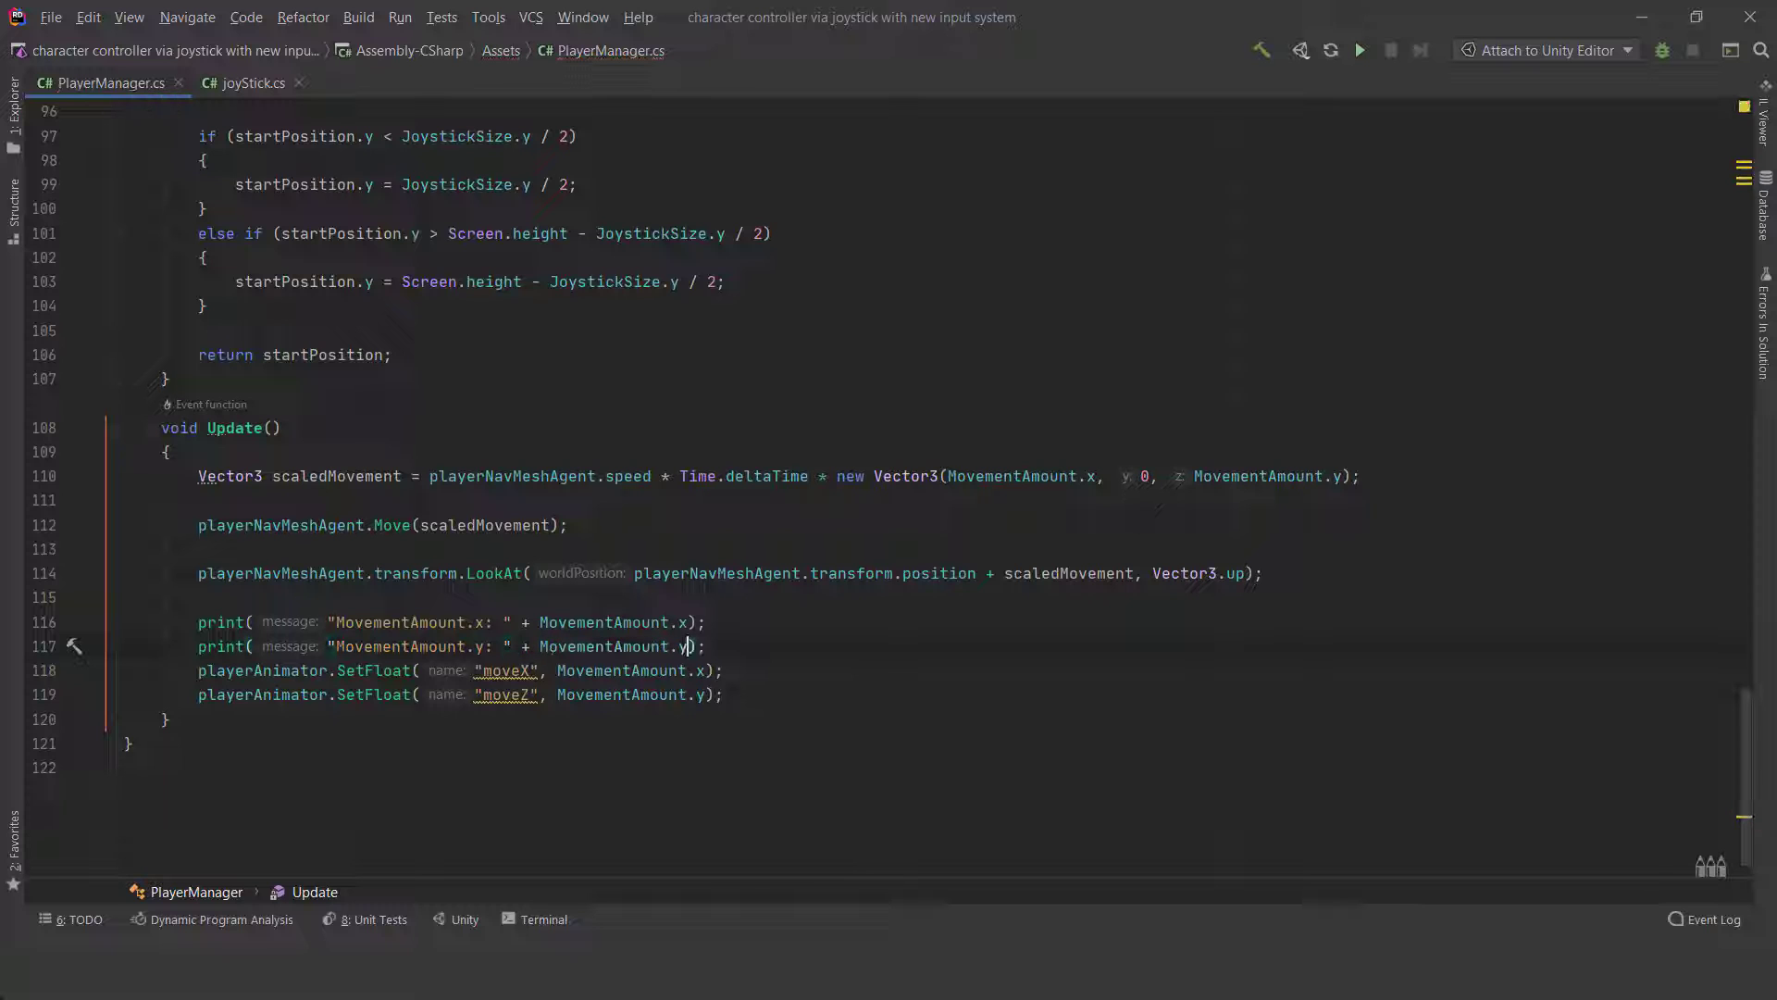
Add a blank line between the SetFloat calls and save all files.
key(Return)
click(130, 768)
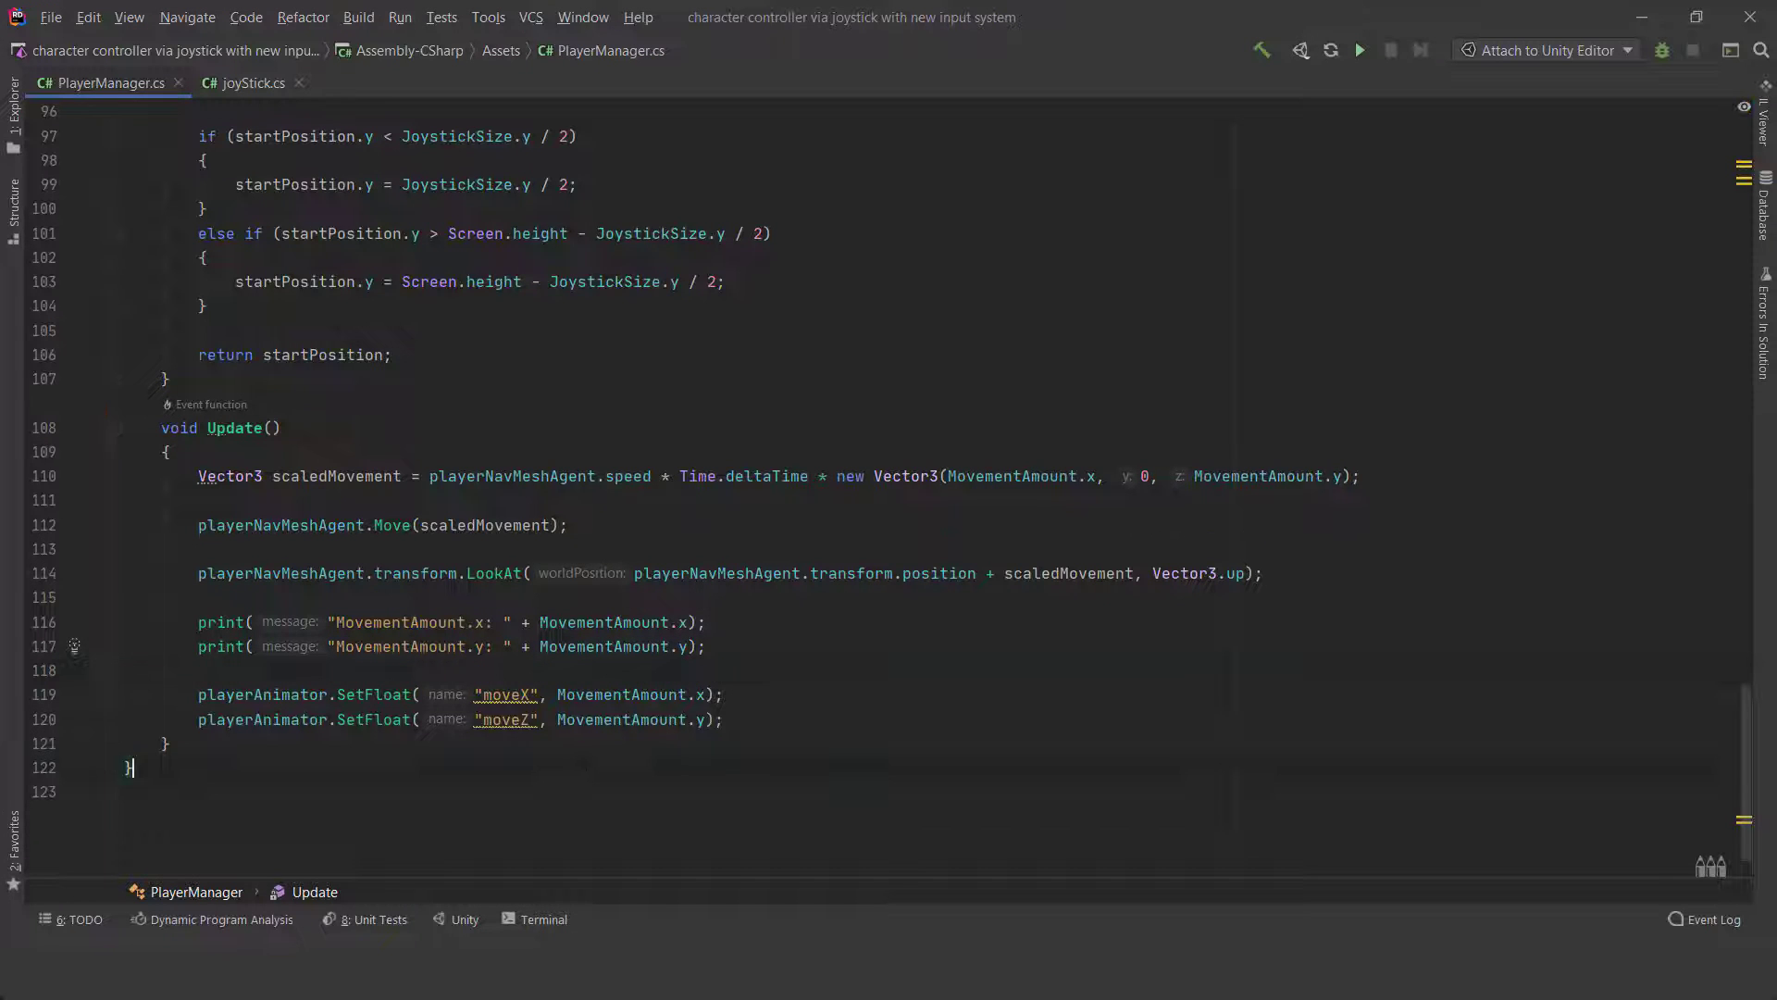
click(53, 18)
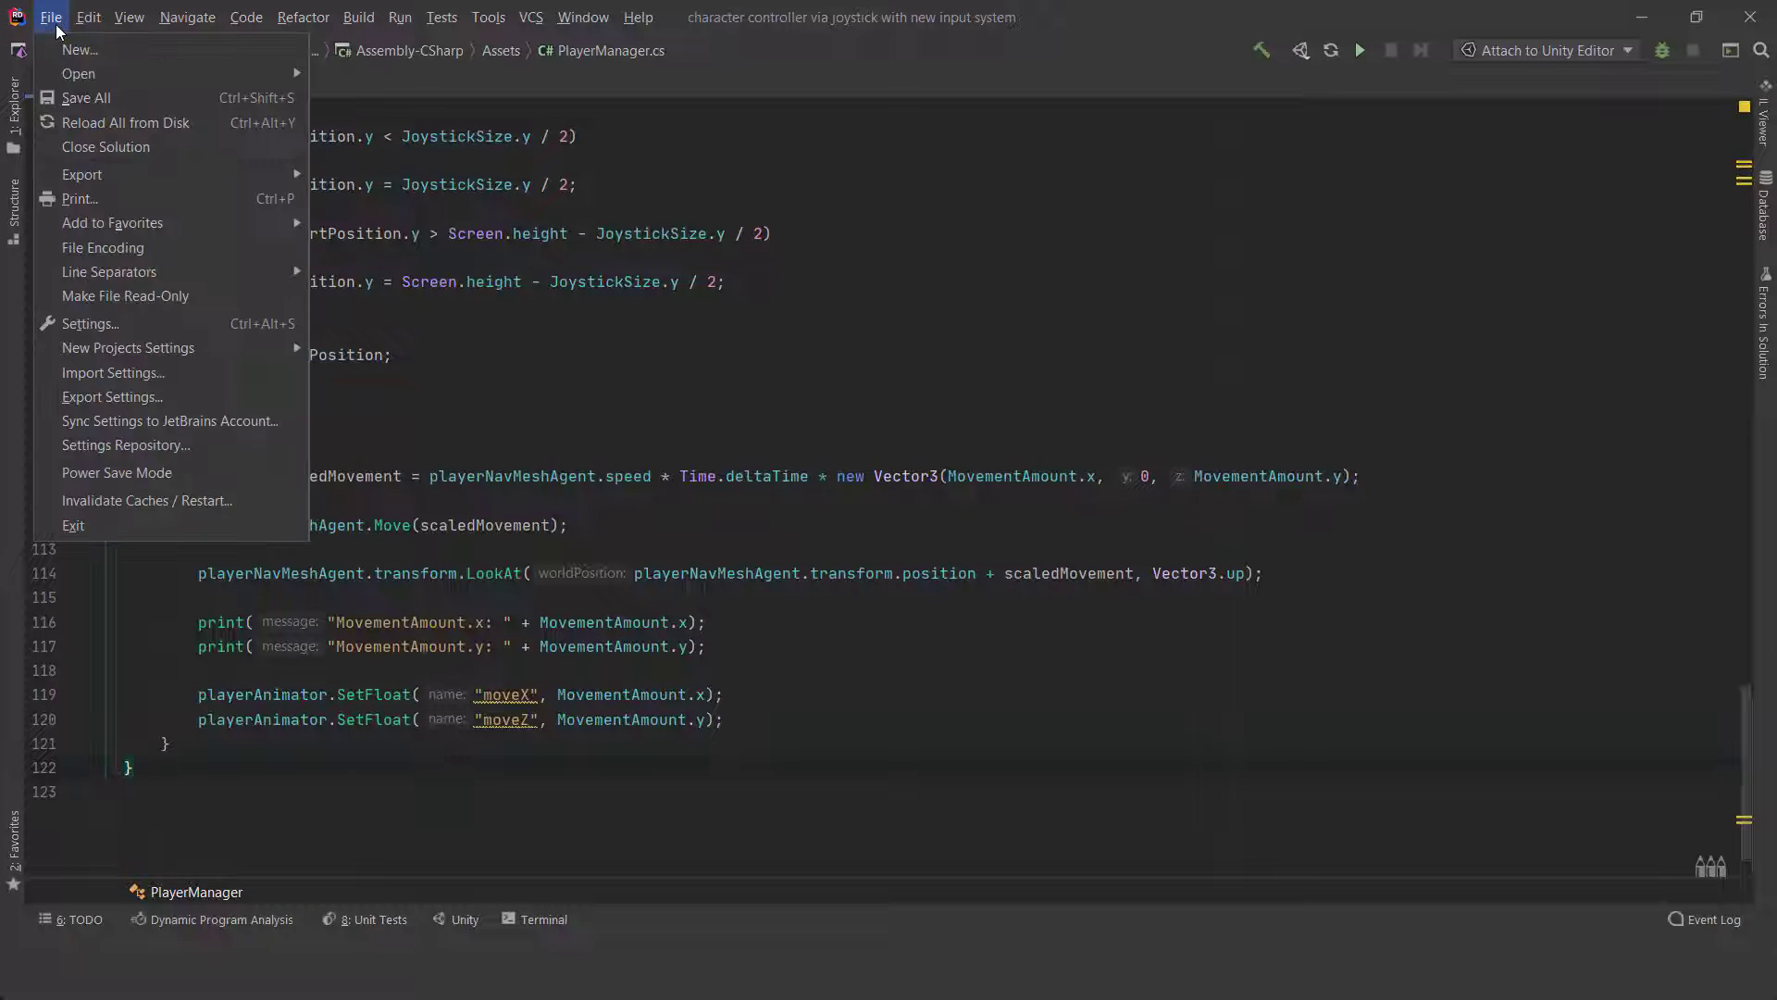
click(81, 91)
click(1641, 17)
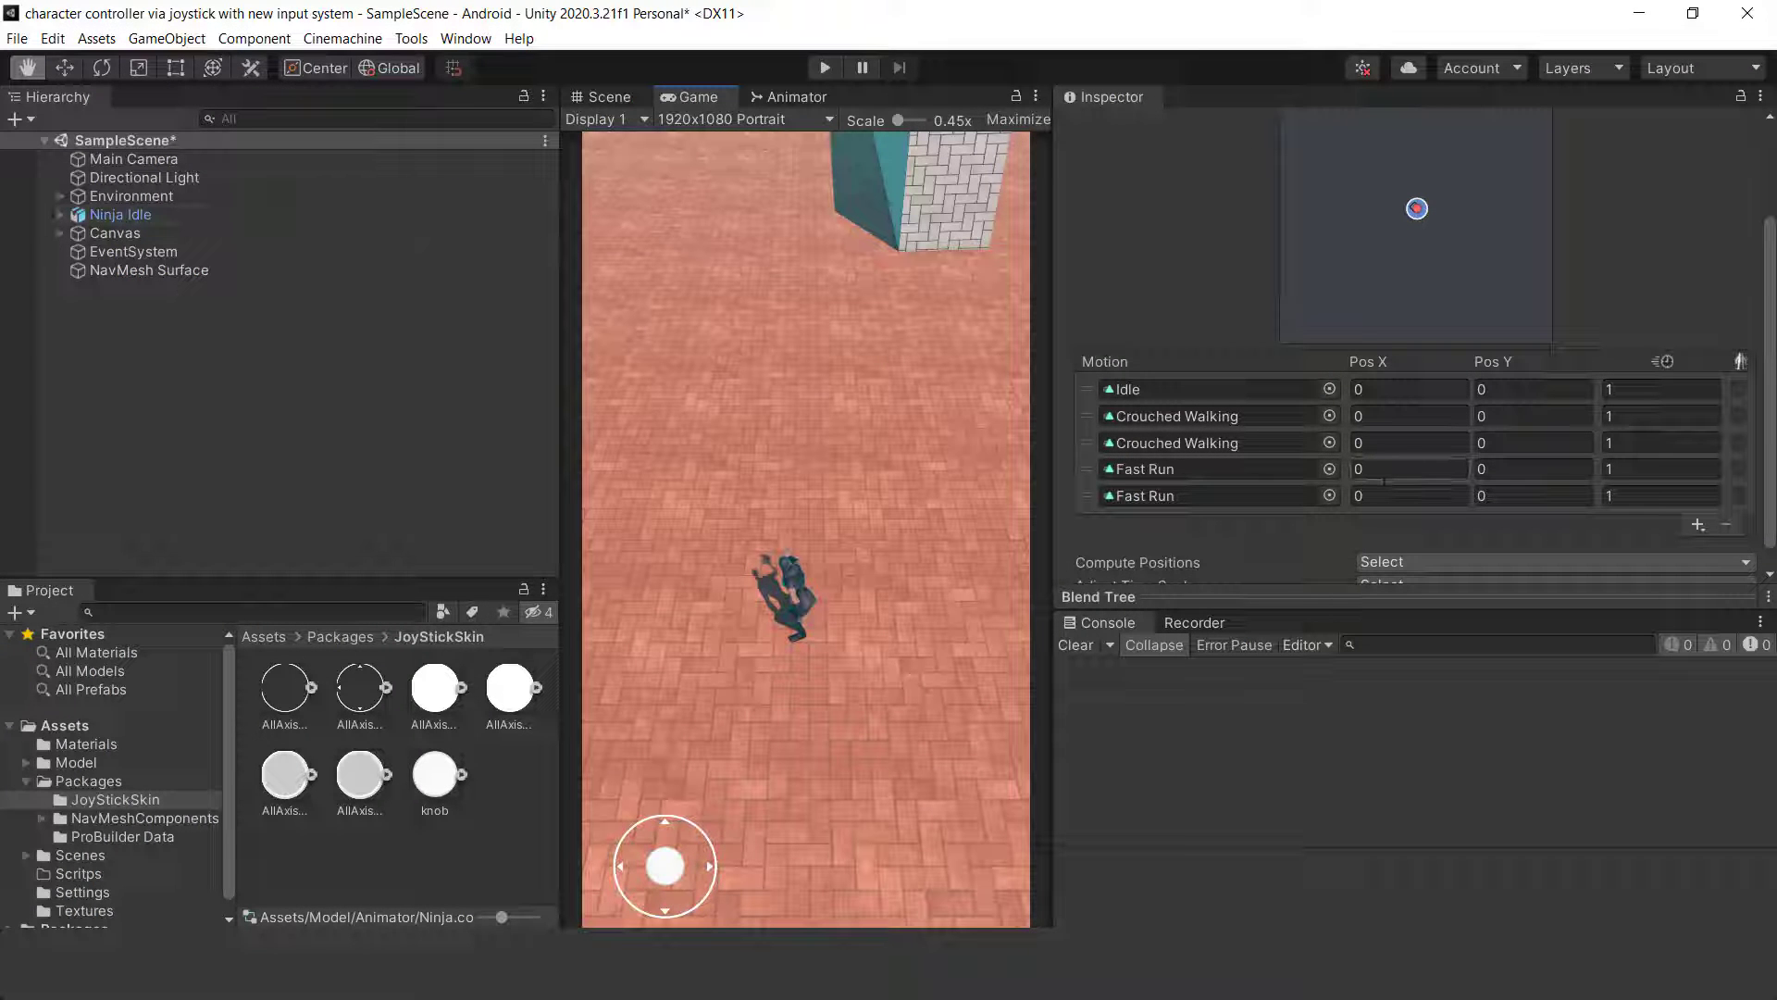
Enable Ninja Idle's Animator and open its Blend Tree in the Animator view.
click(148, 213)
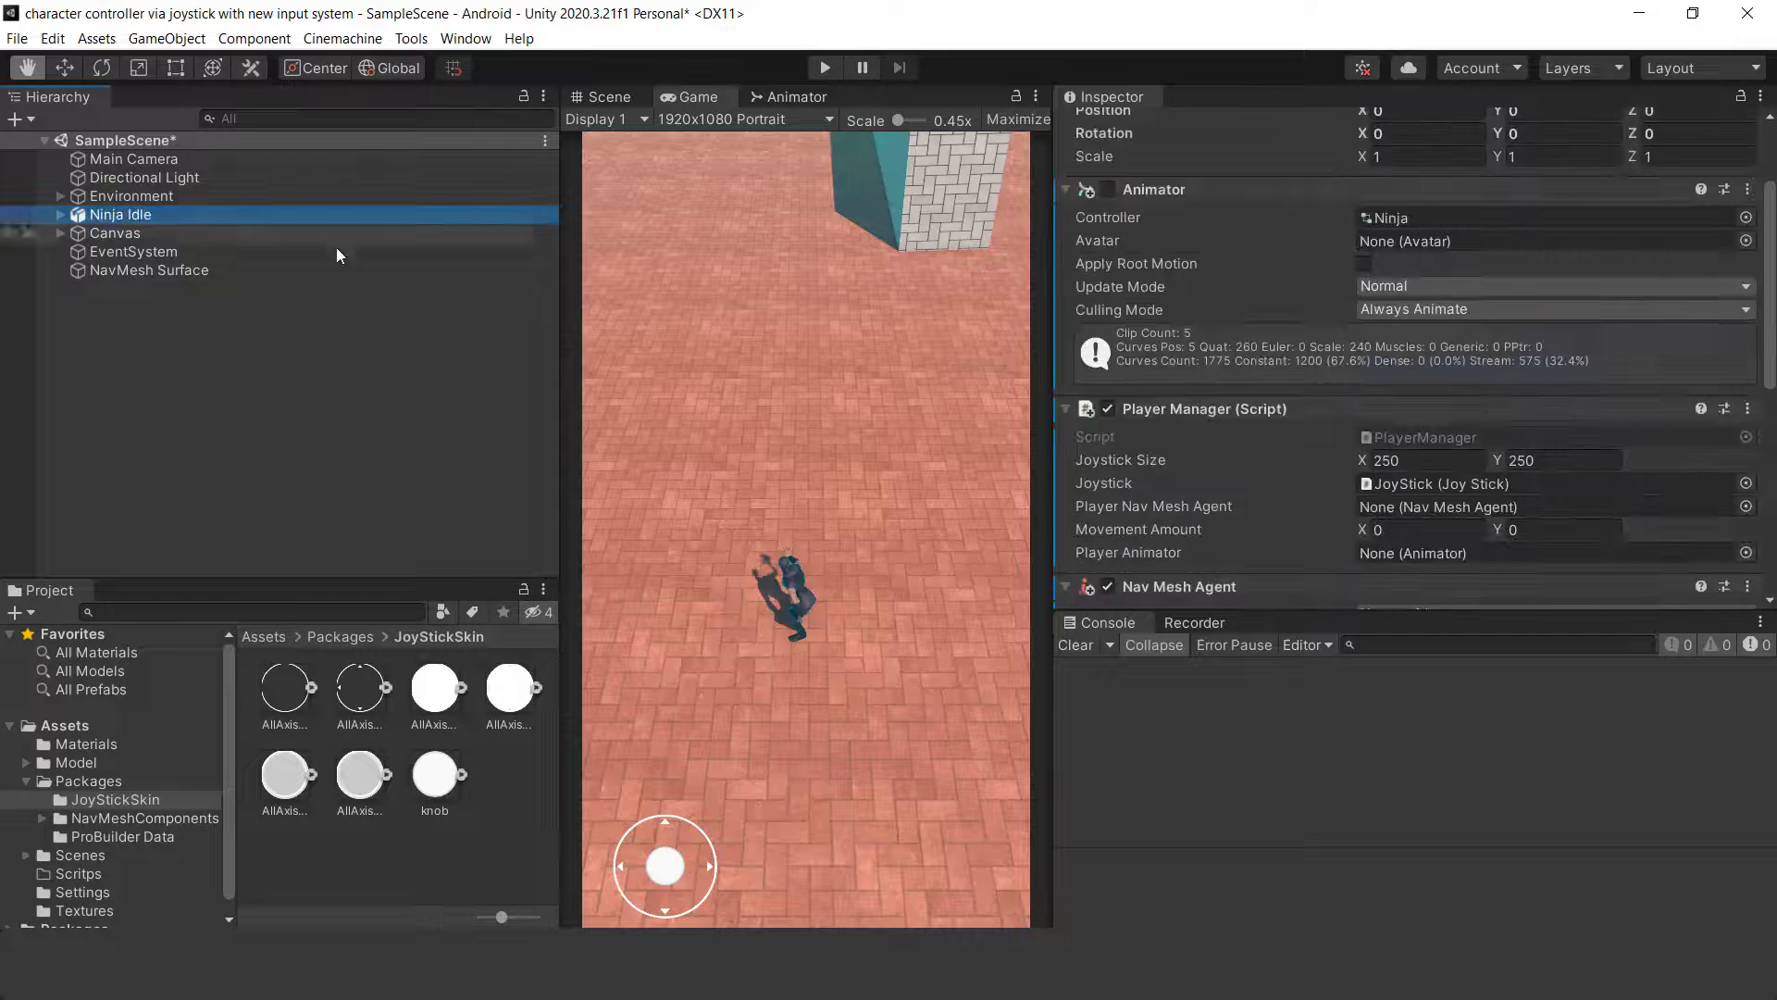
click(1108, 189)
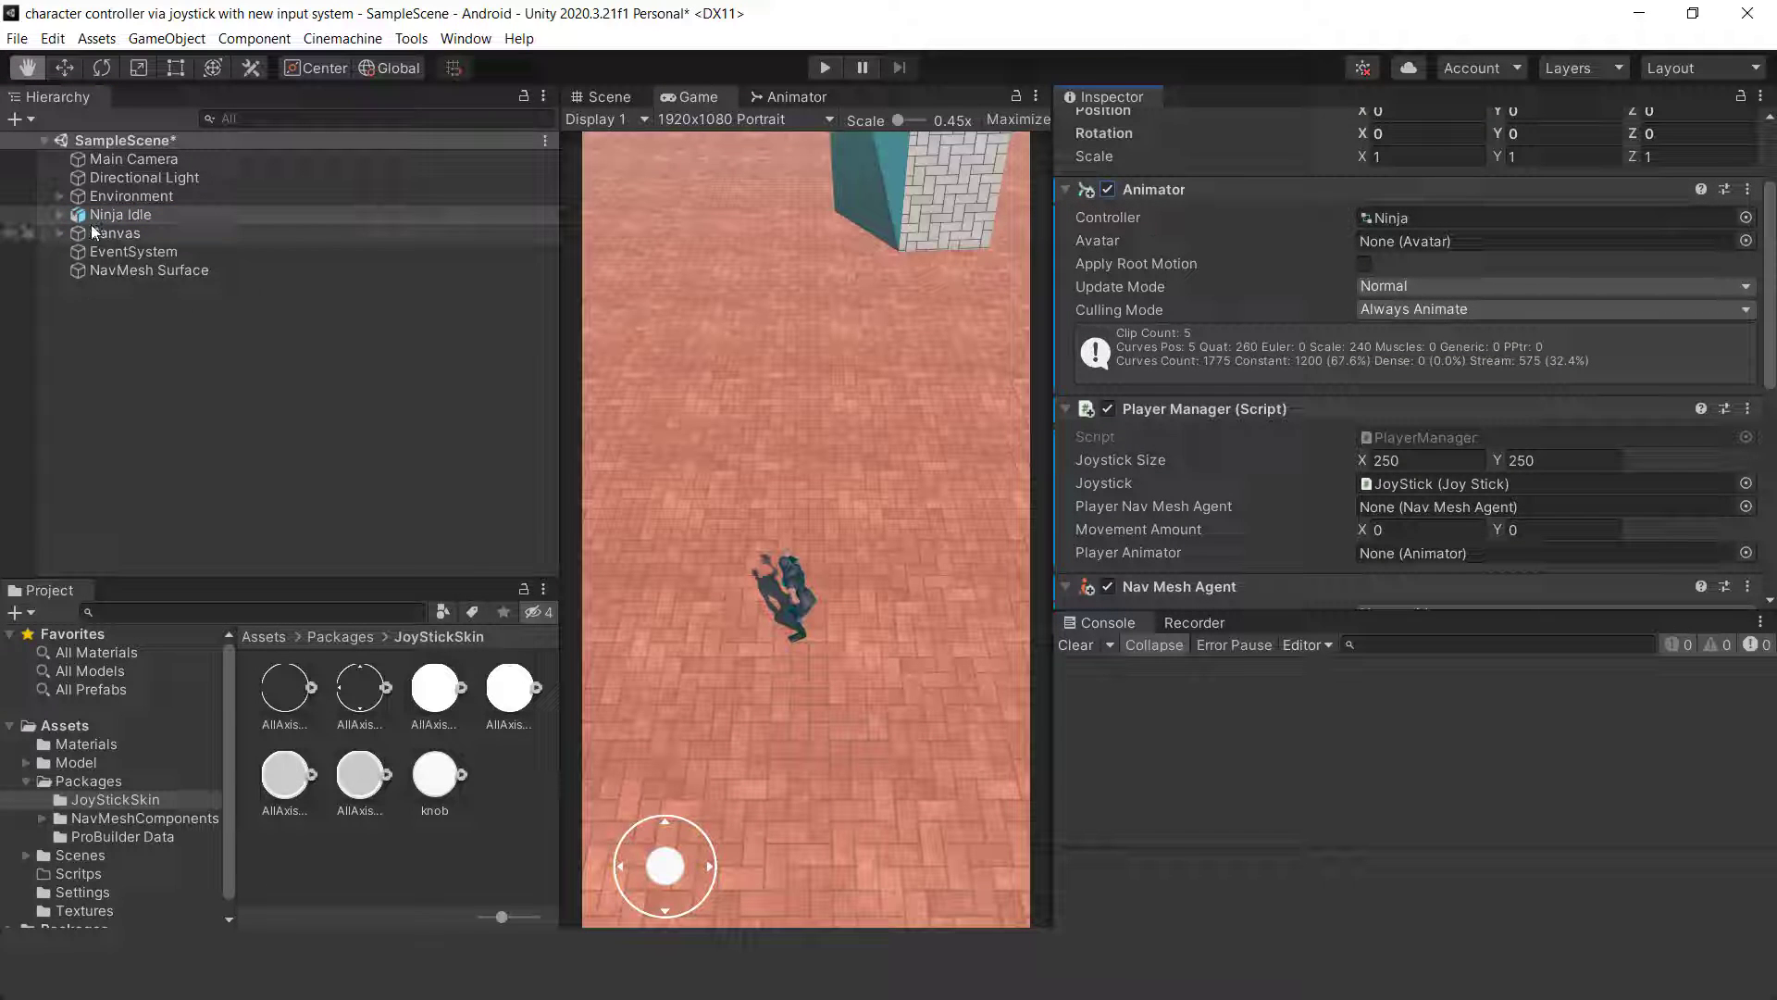
click(778, 98)
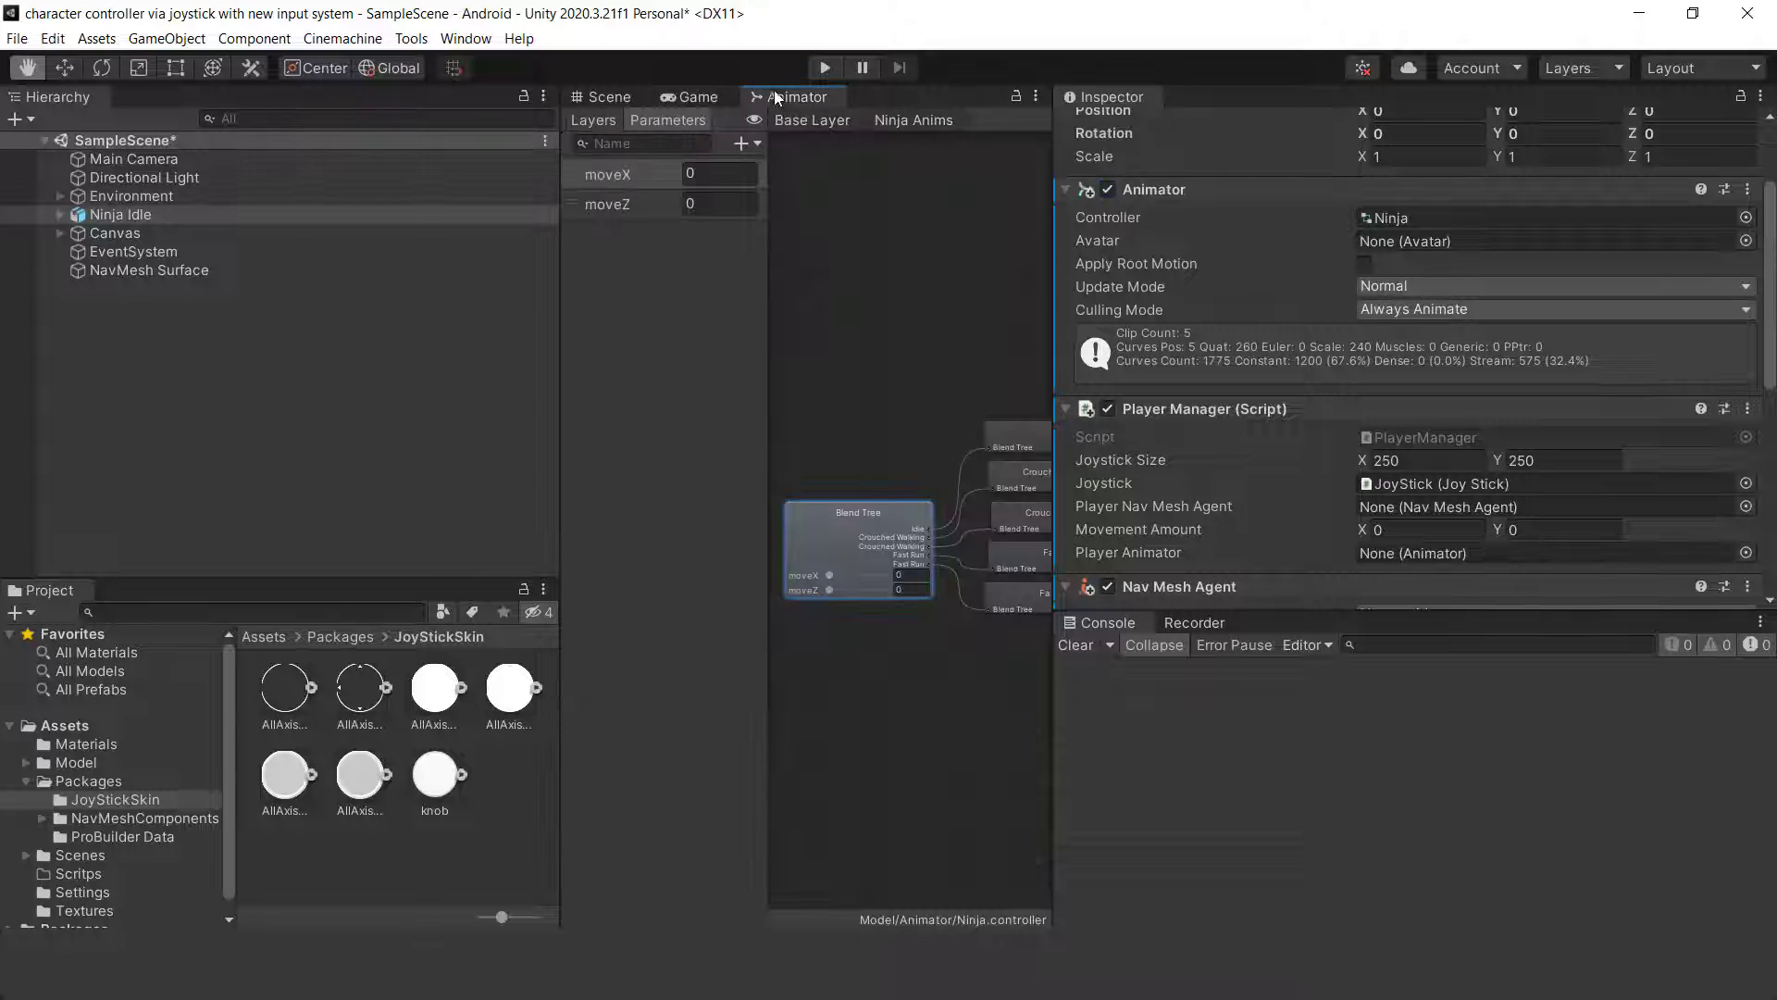
click(863, 572)
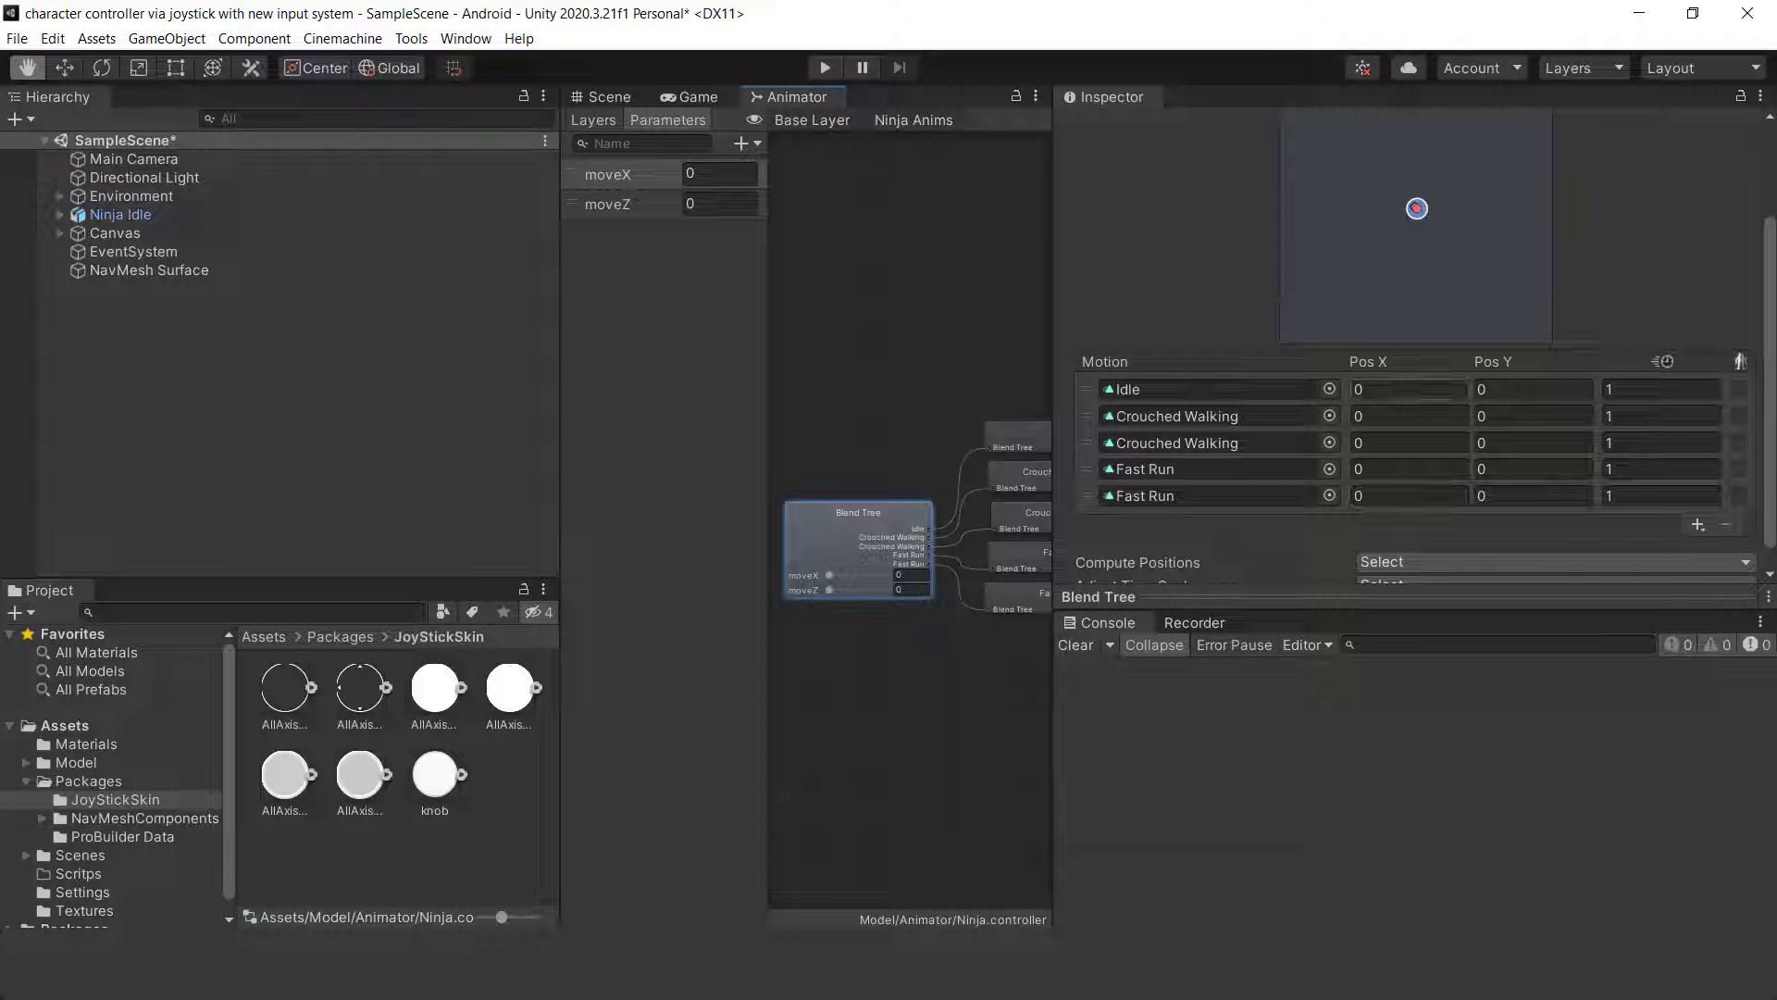
Position the Crouched Walking motions at (0.1, -0.1) and (-0.1, 0.1).
click(1379, 422)
text(.1)
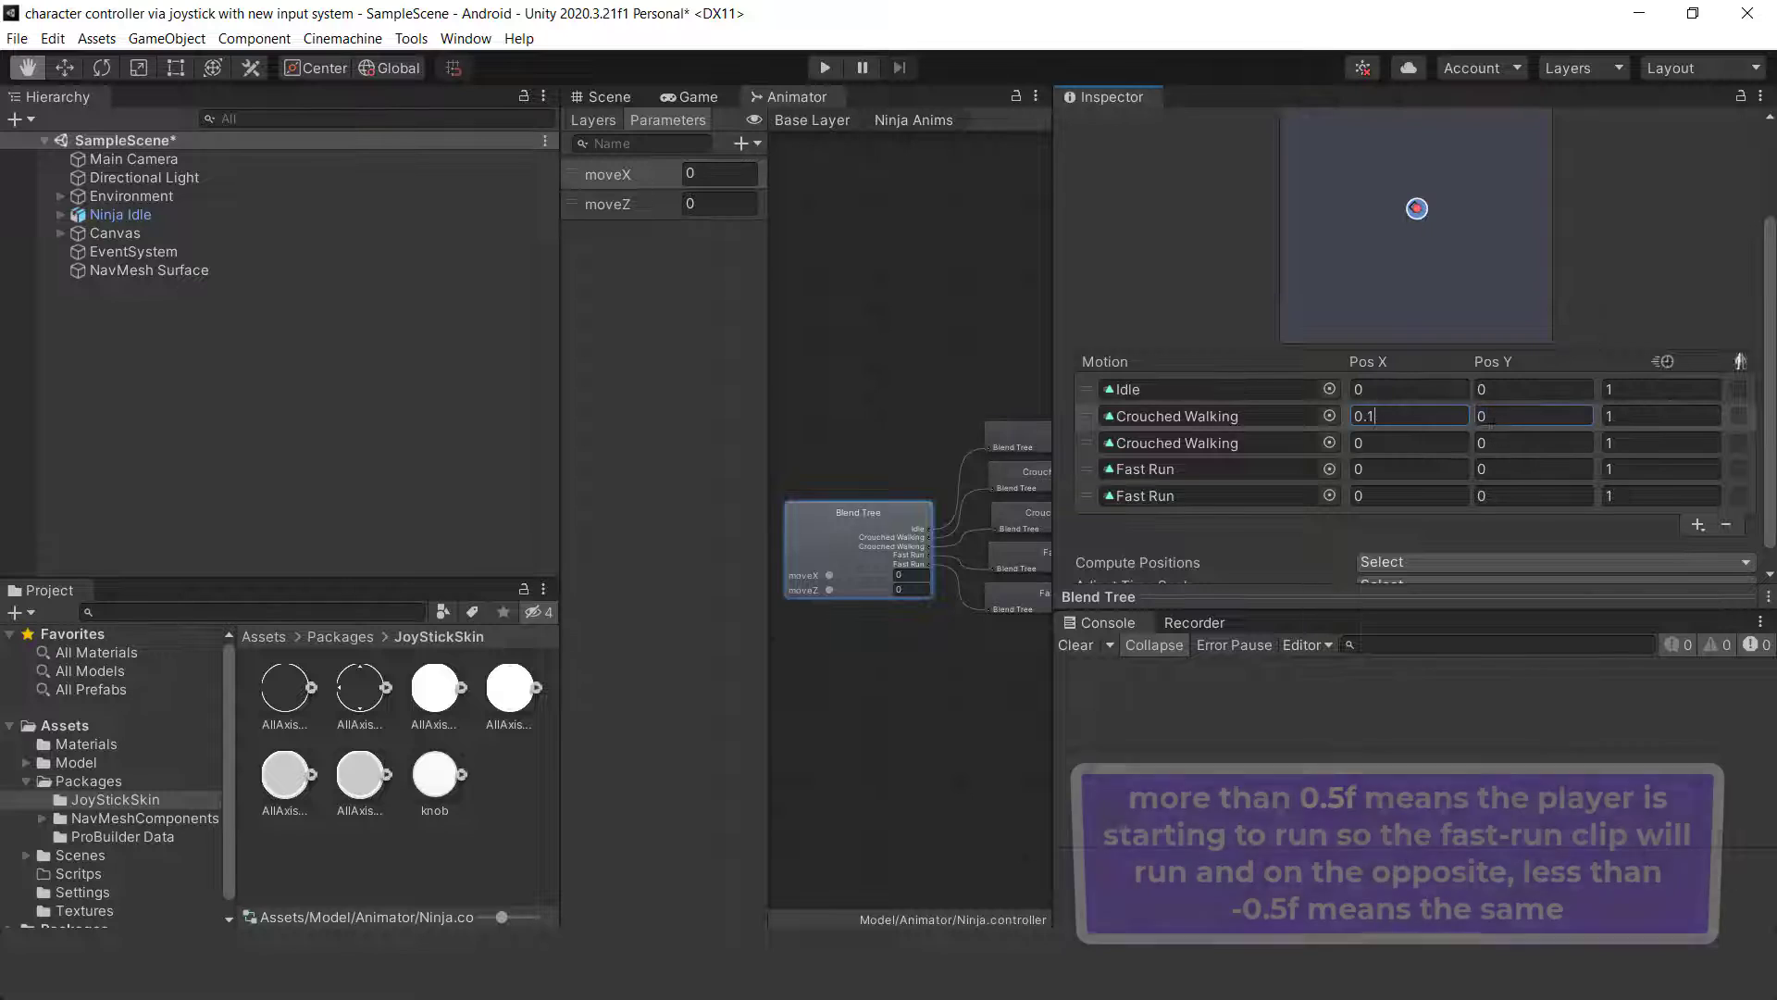
click(1494, 417)
text(-0.1)
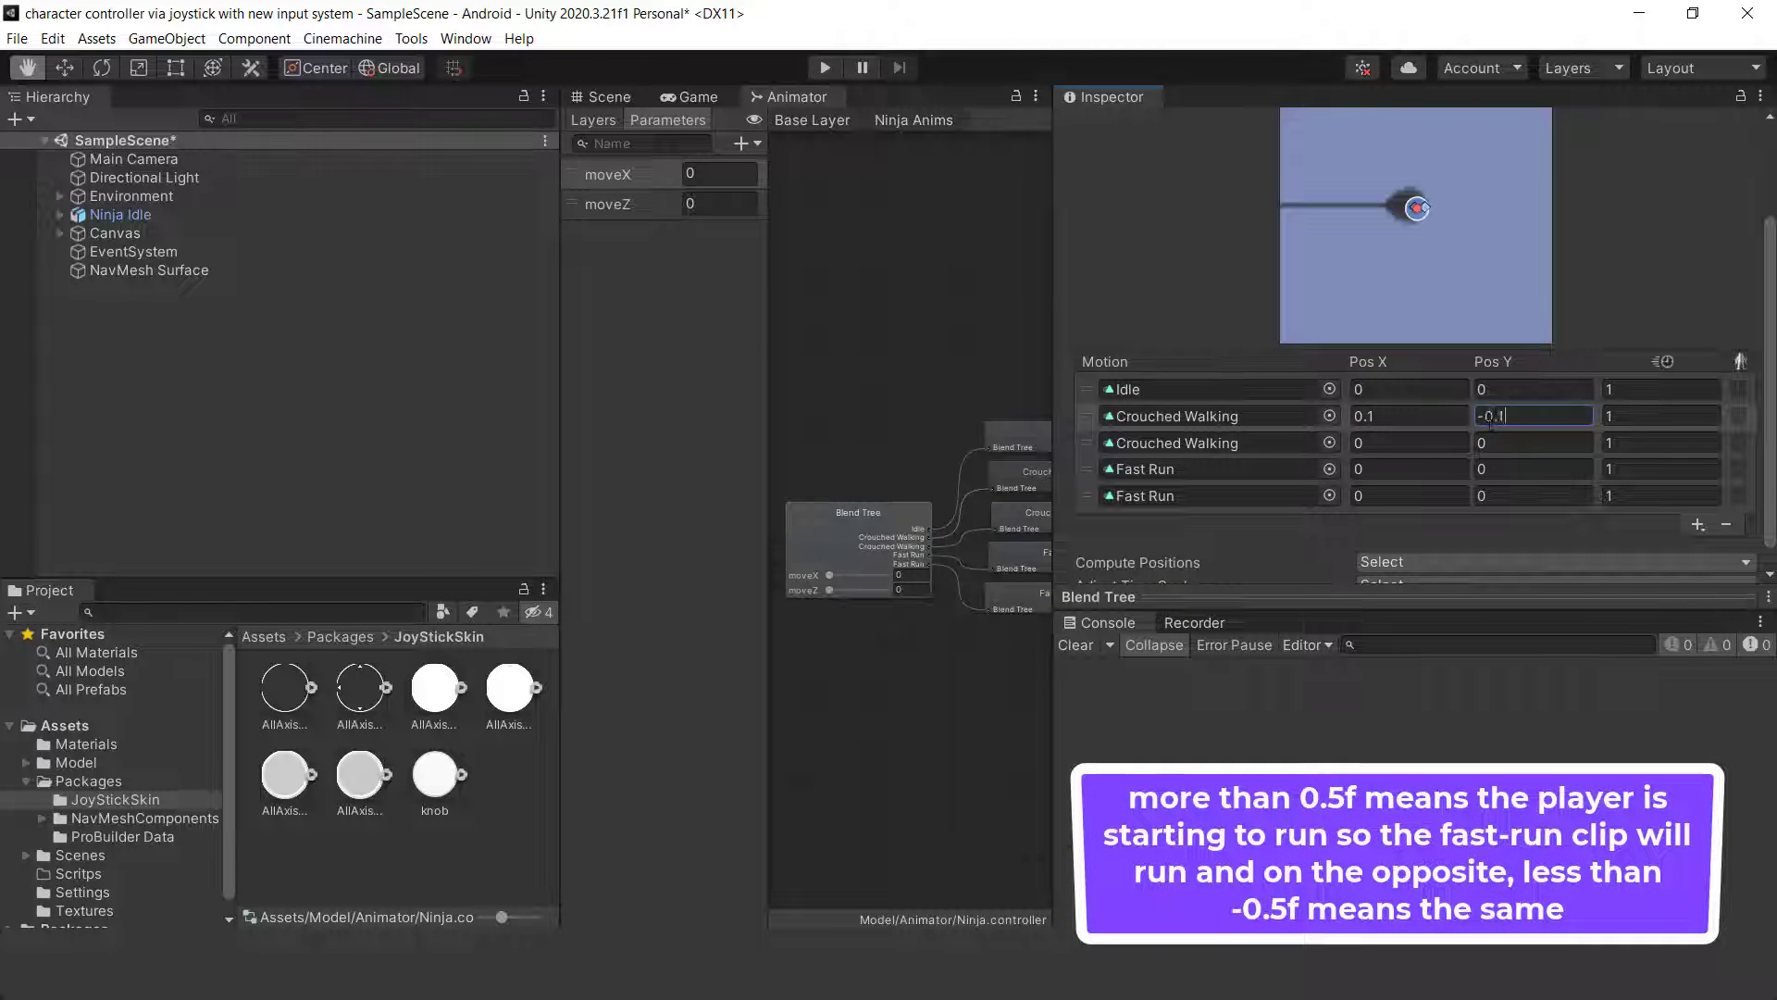
click(1403, 444)
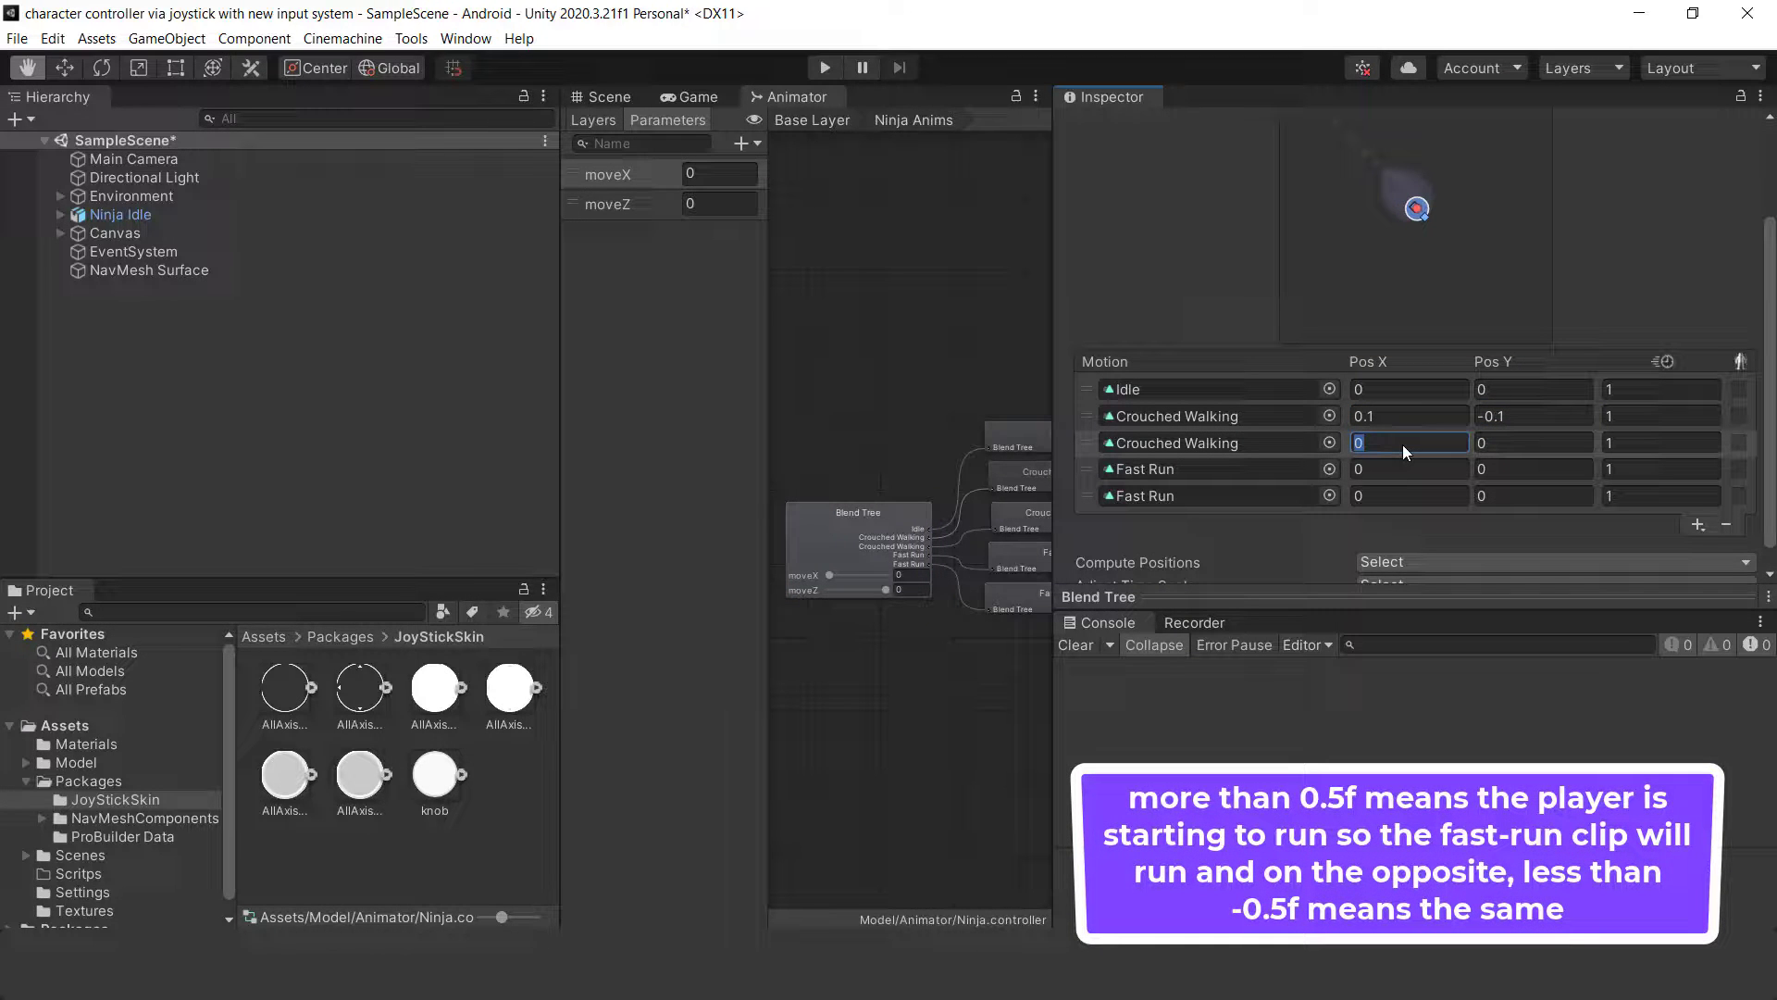
text(-0.1)
click(1498, 449)
text(0.1)
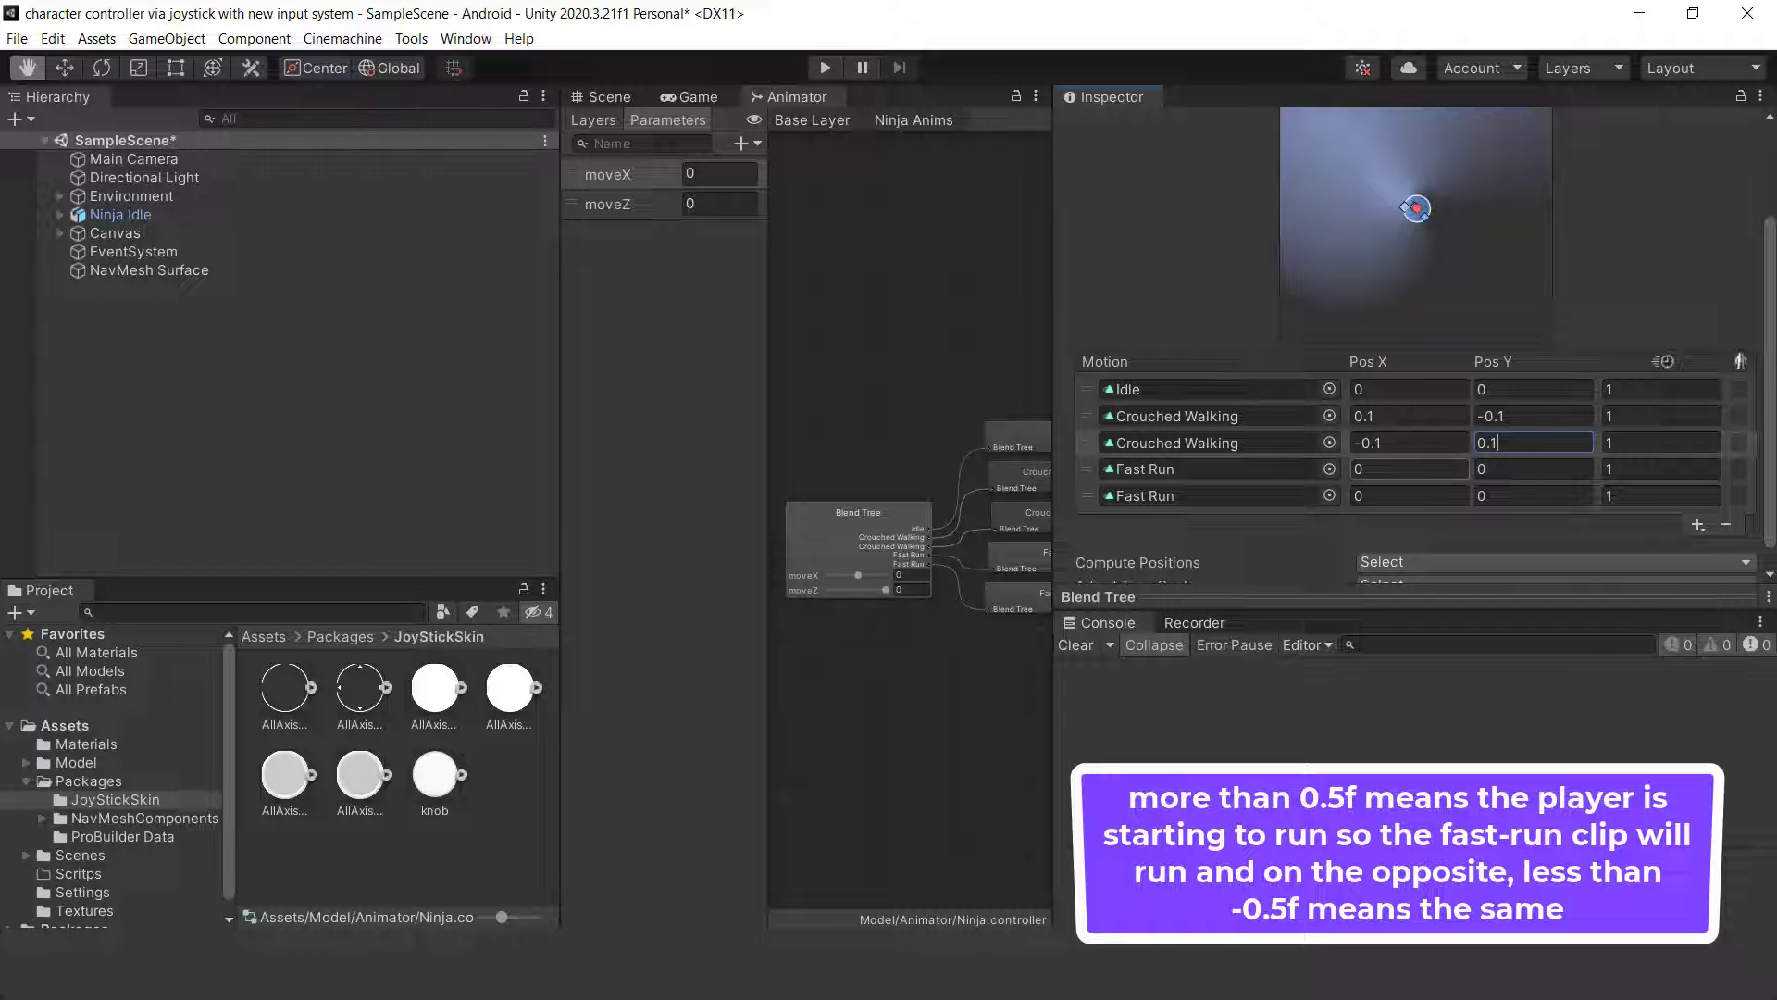
Position the Fast Run motions at (0.5, -0.5) and (-0.5, 0.5).
click(1402, 471)
text(.5)
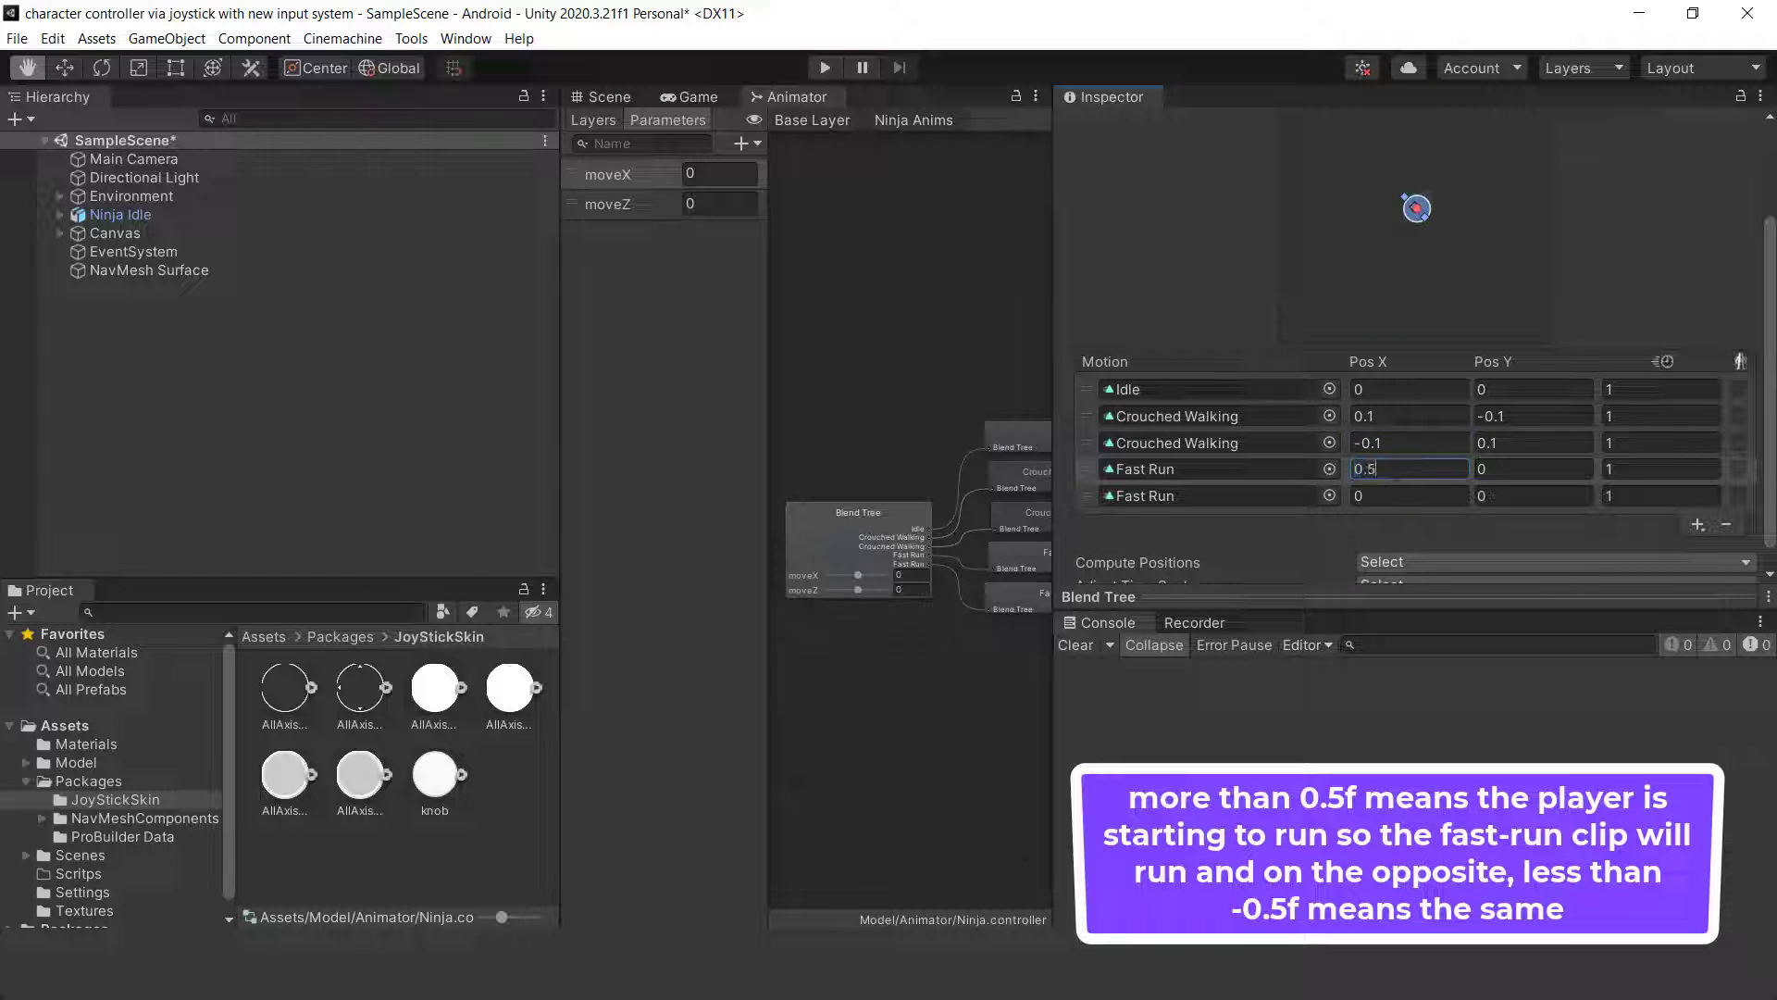
click(1484, 470)
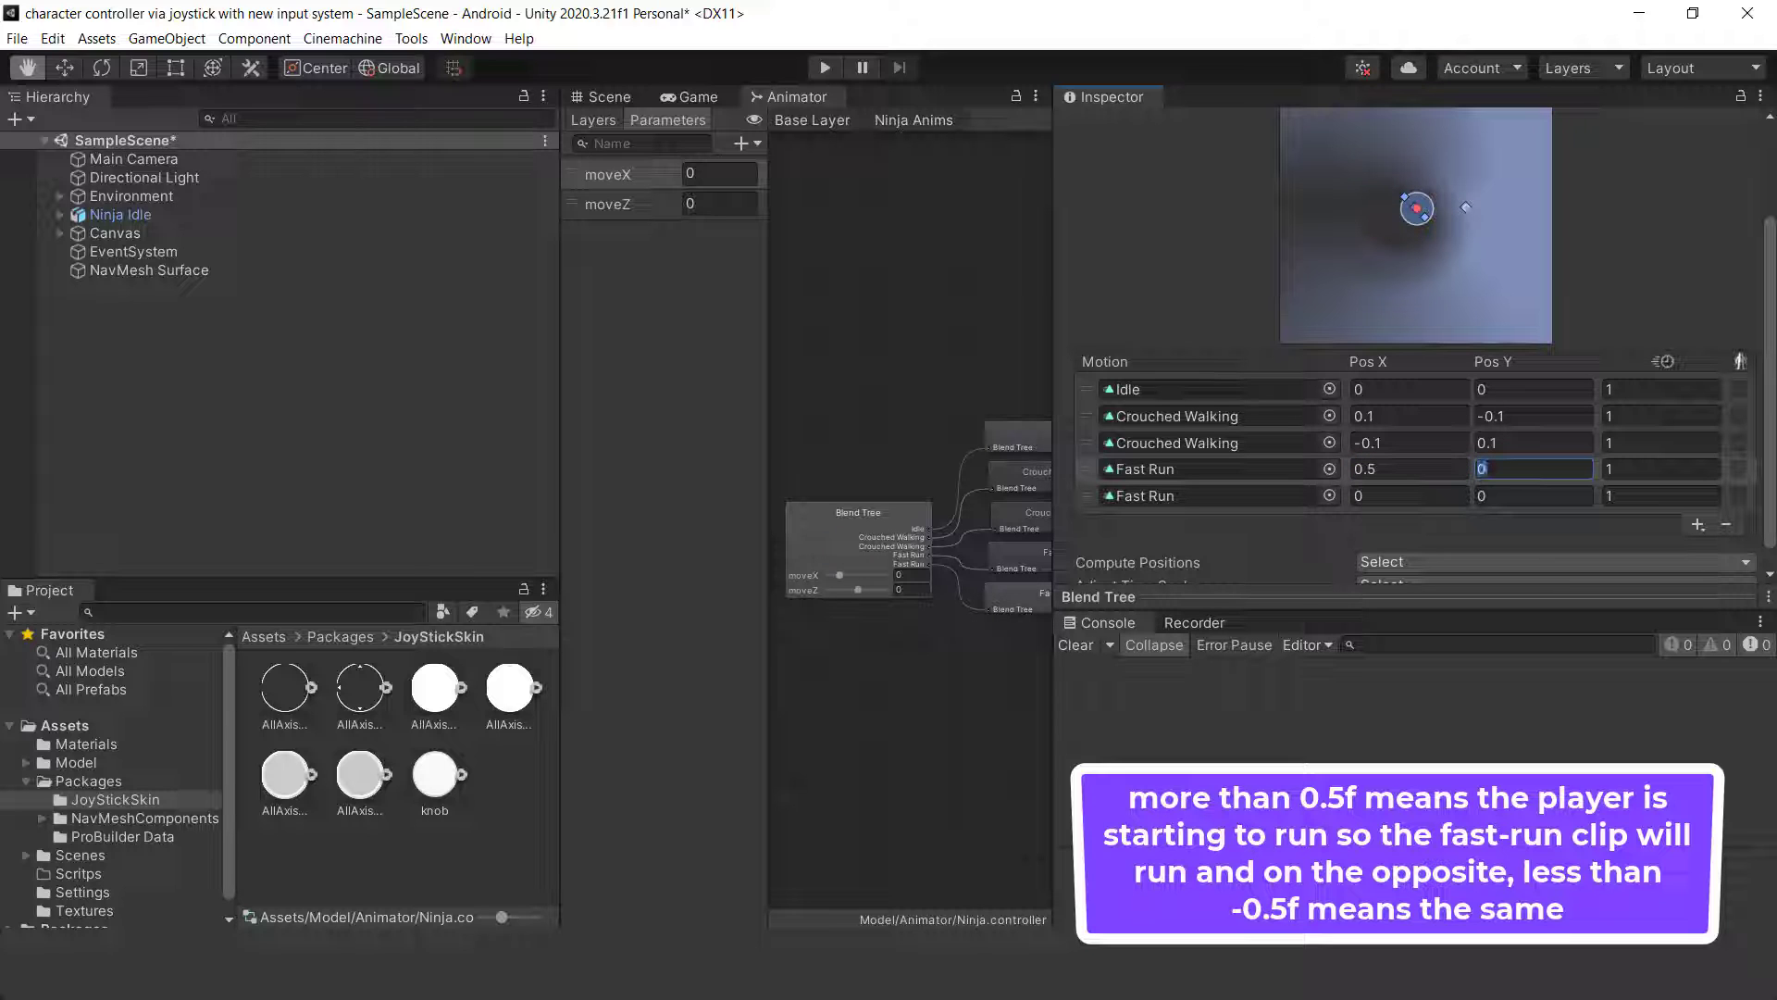
text(-0.5)
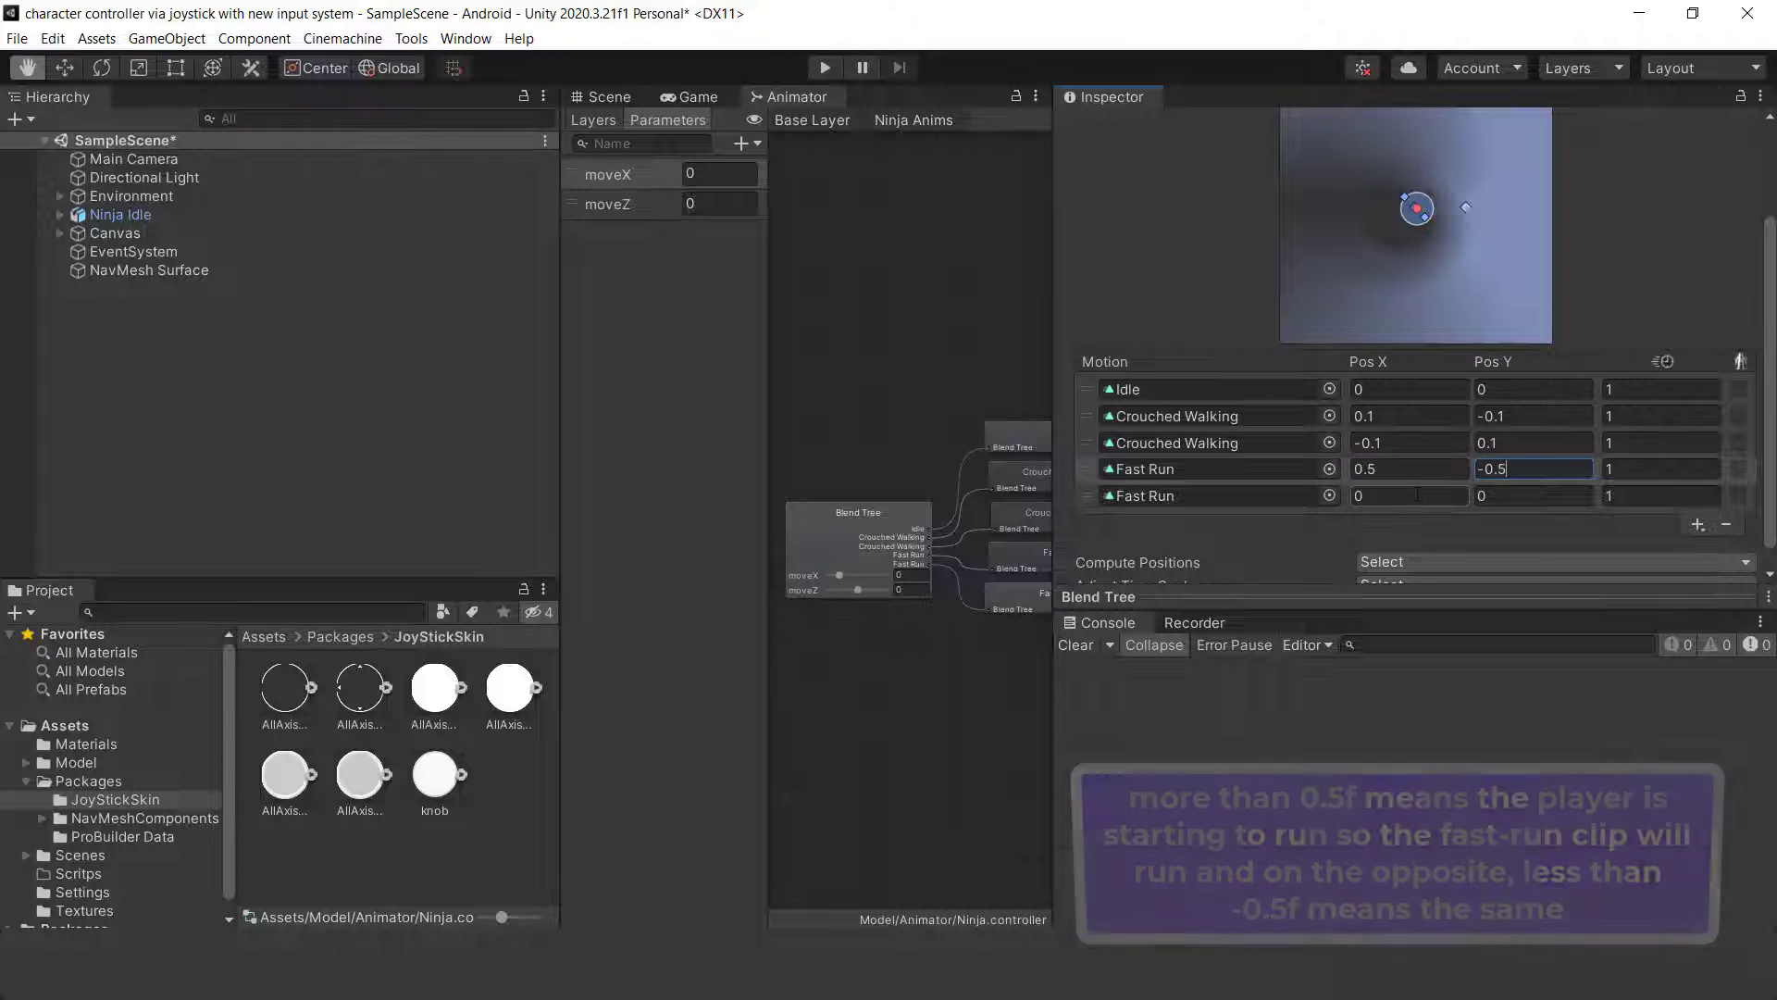
click(1414, 495)
text(-0.5)
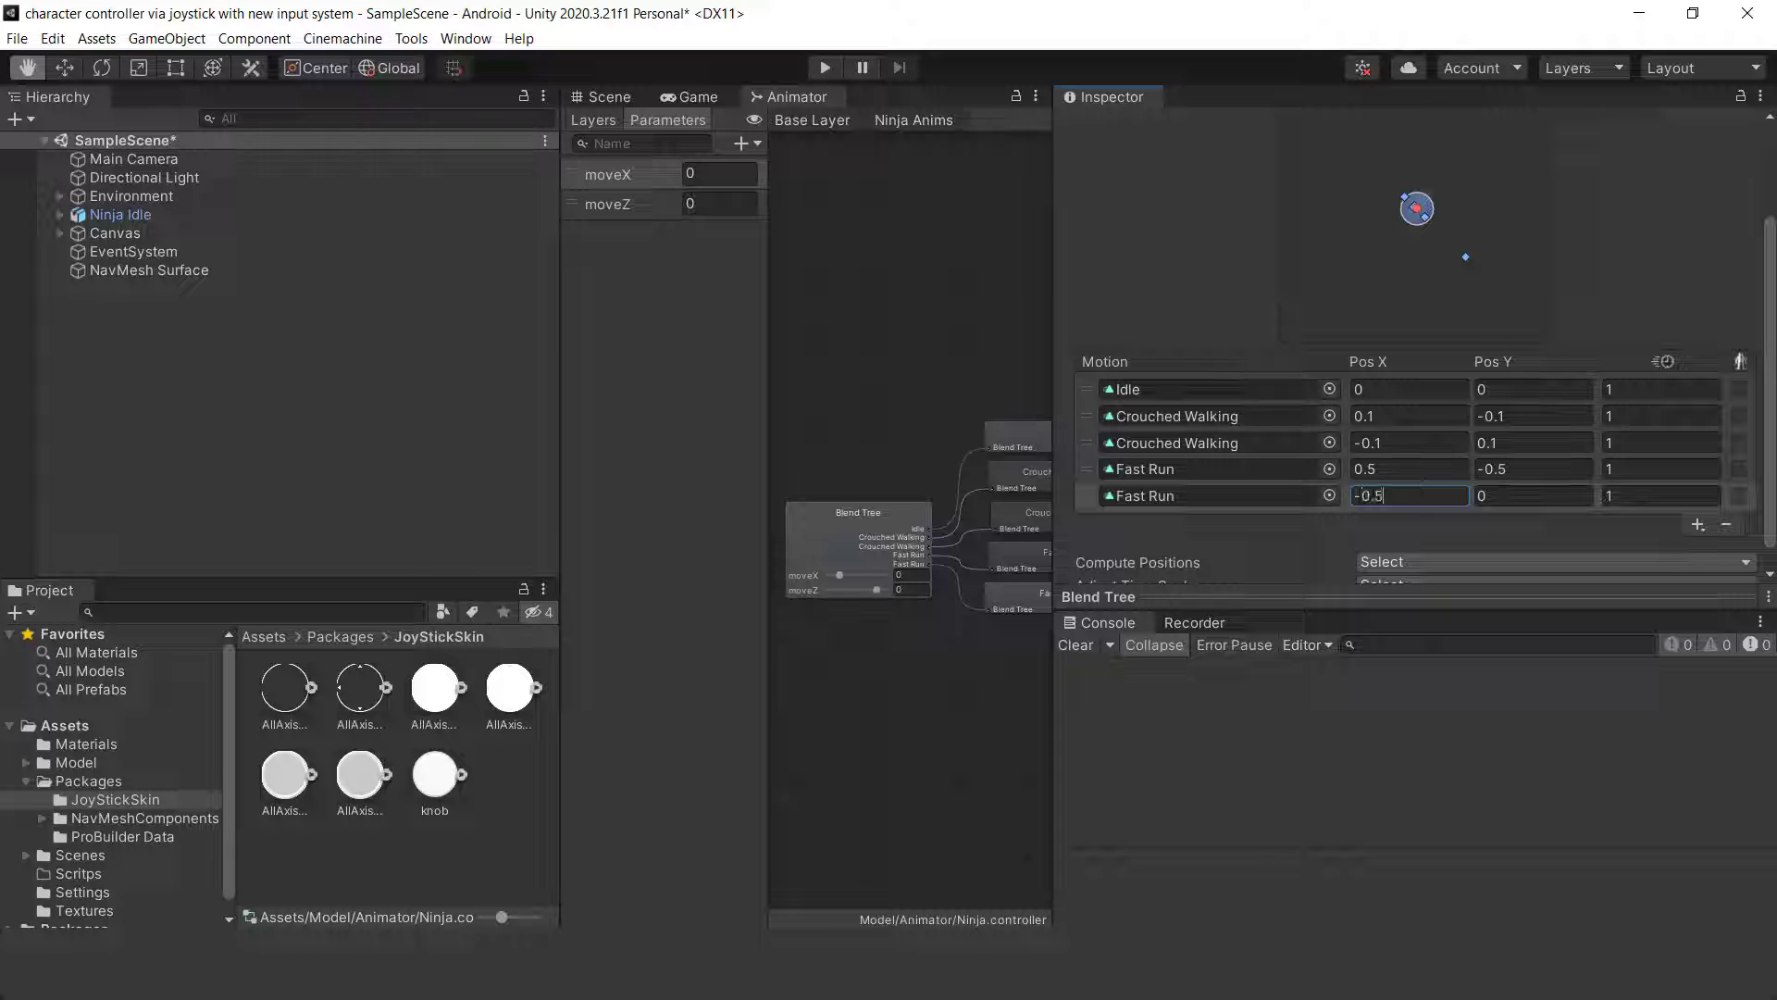
click(1491, 494)
text(0.5)
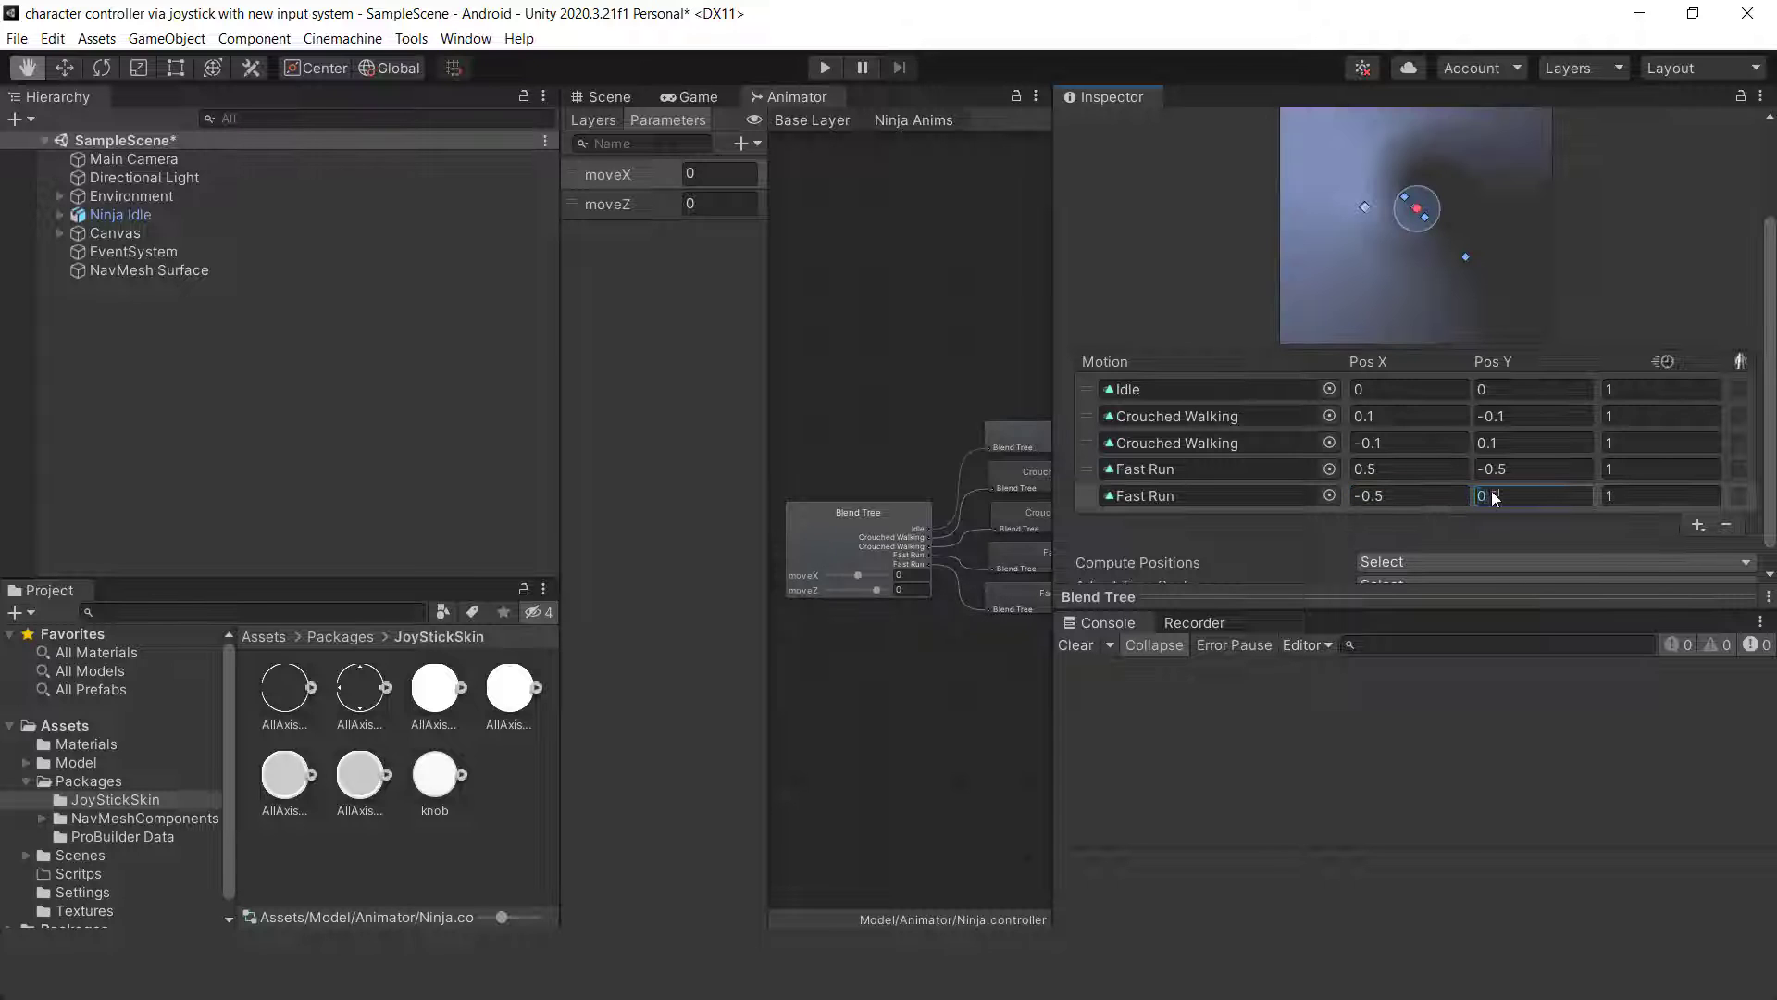
click(708, 98)
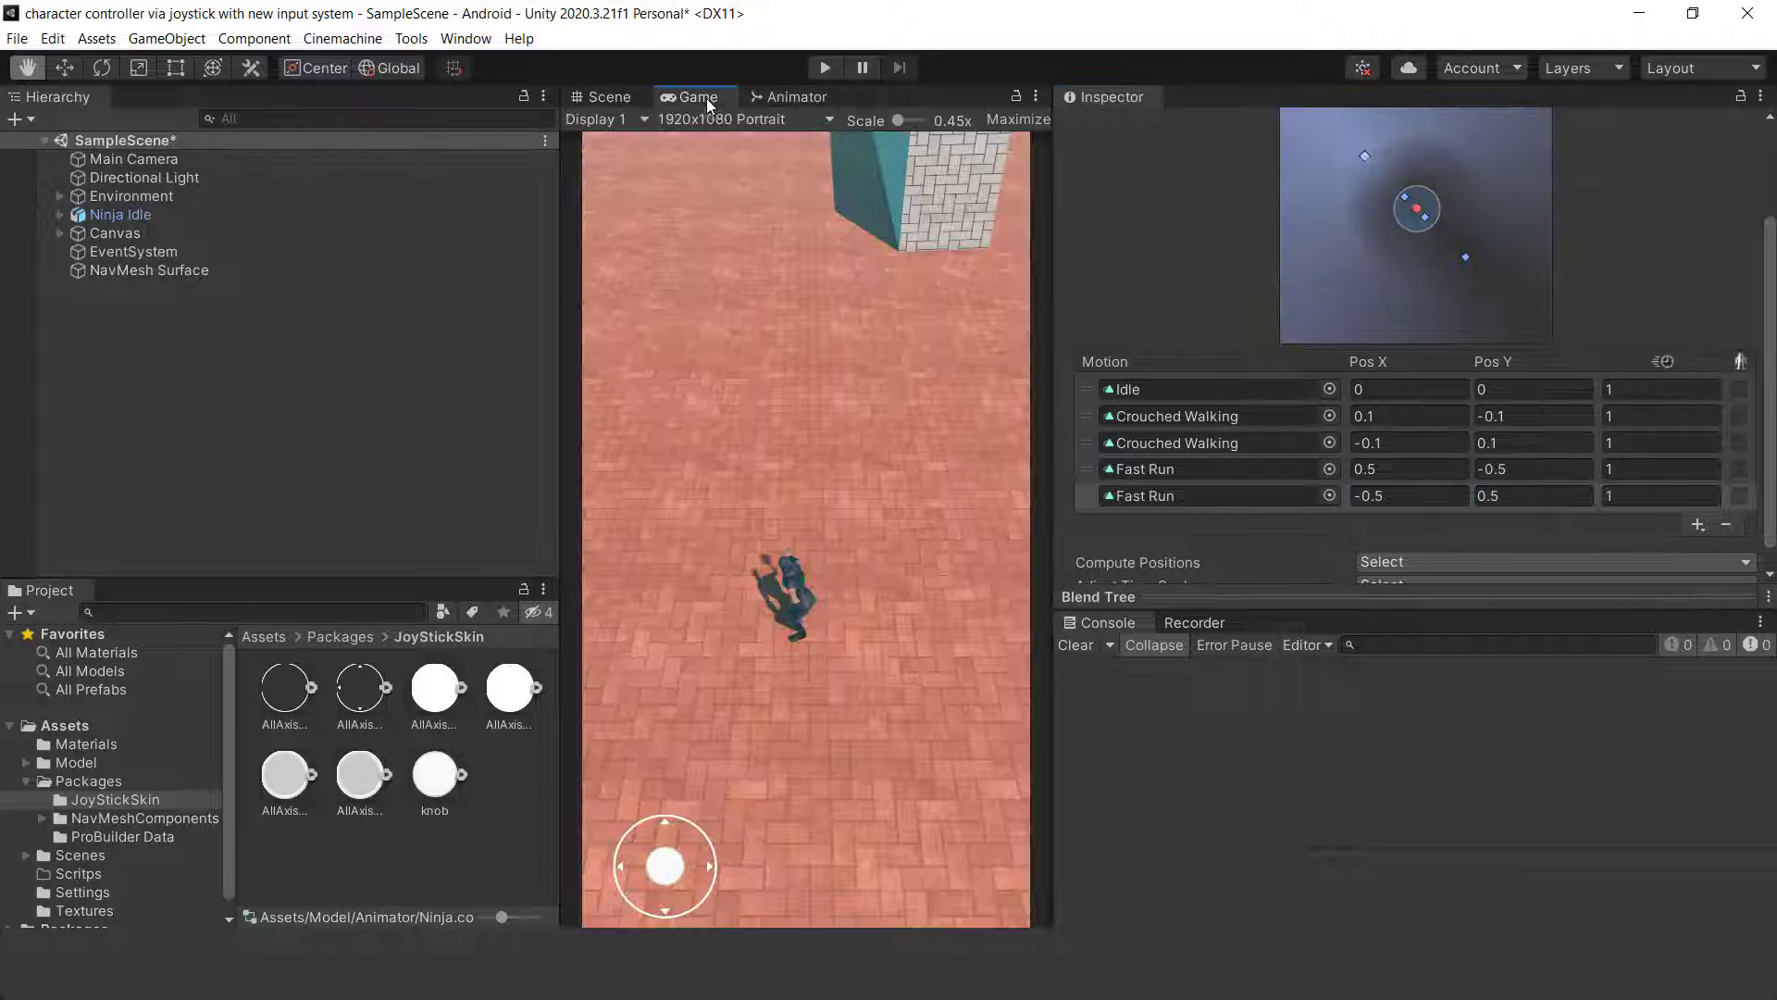
Play the scene, drag the joystick to move the ninja while MovementAmount logs, then stop.
click(163, 216)
click(823, 67)
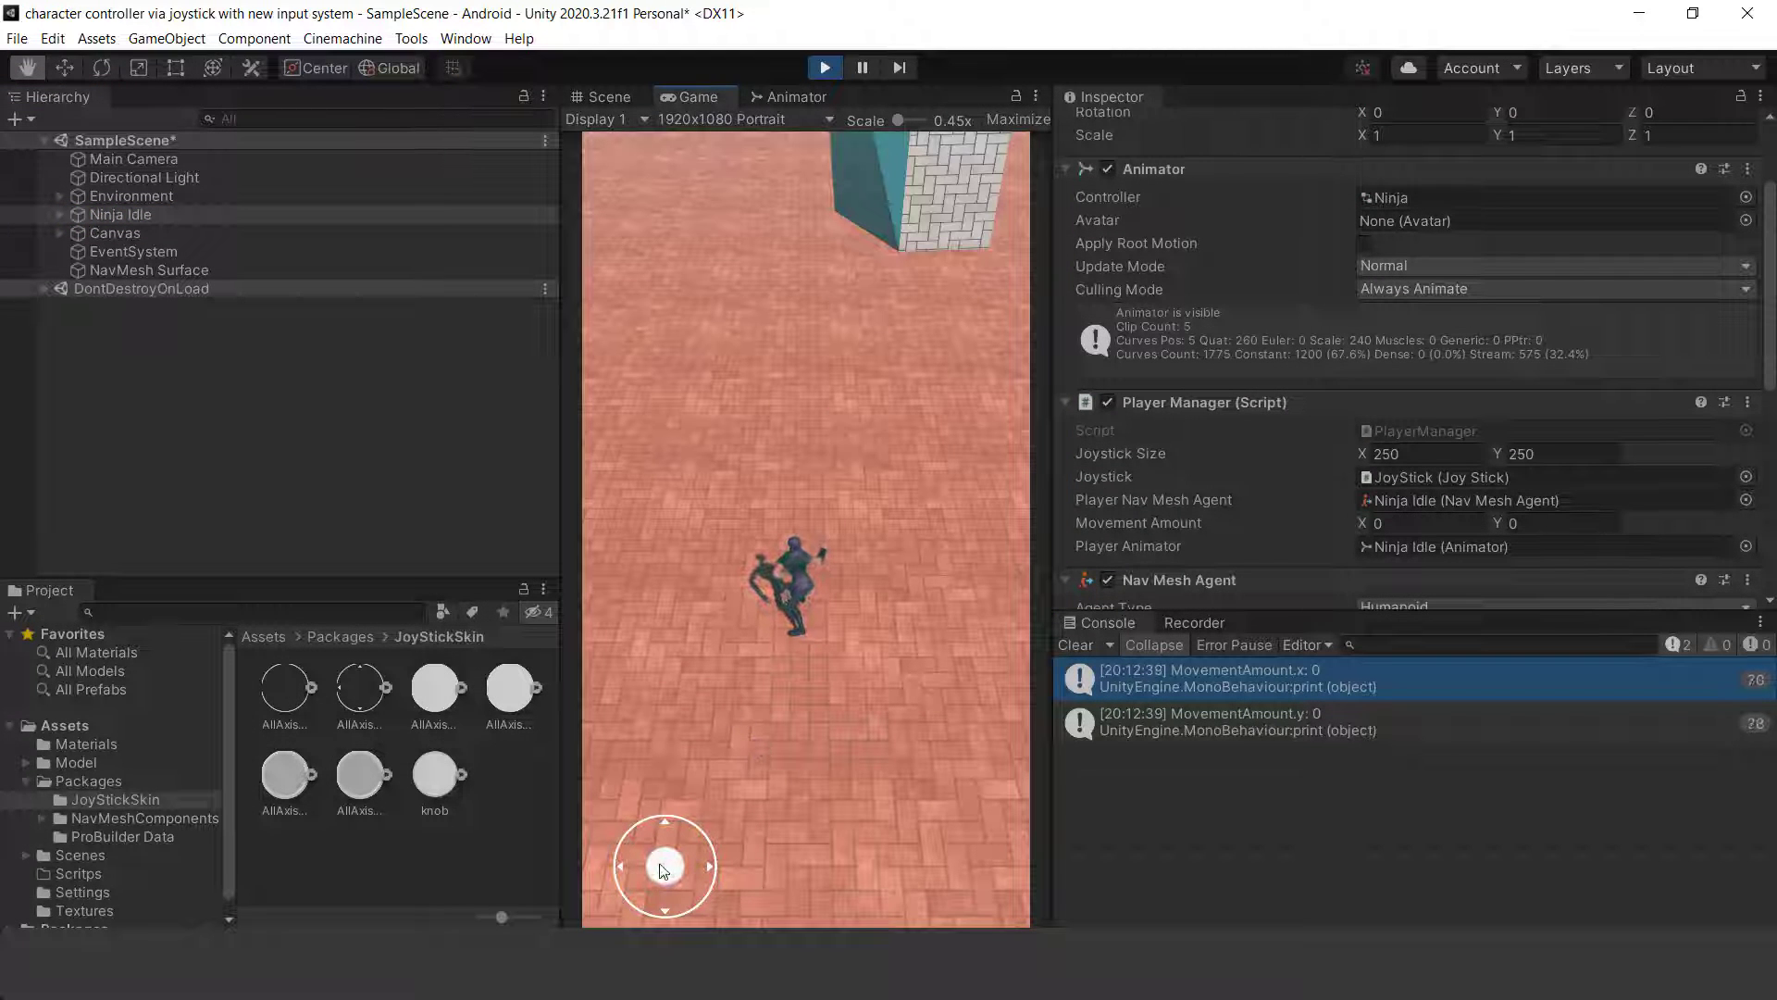
drag(666, 861, 675, 880)
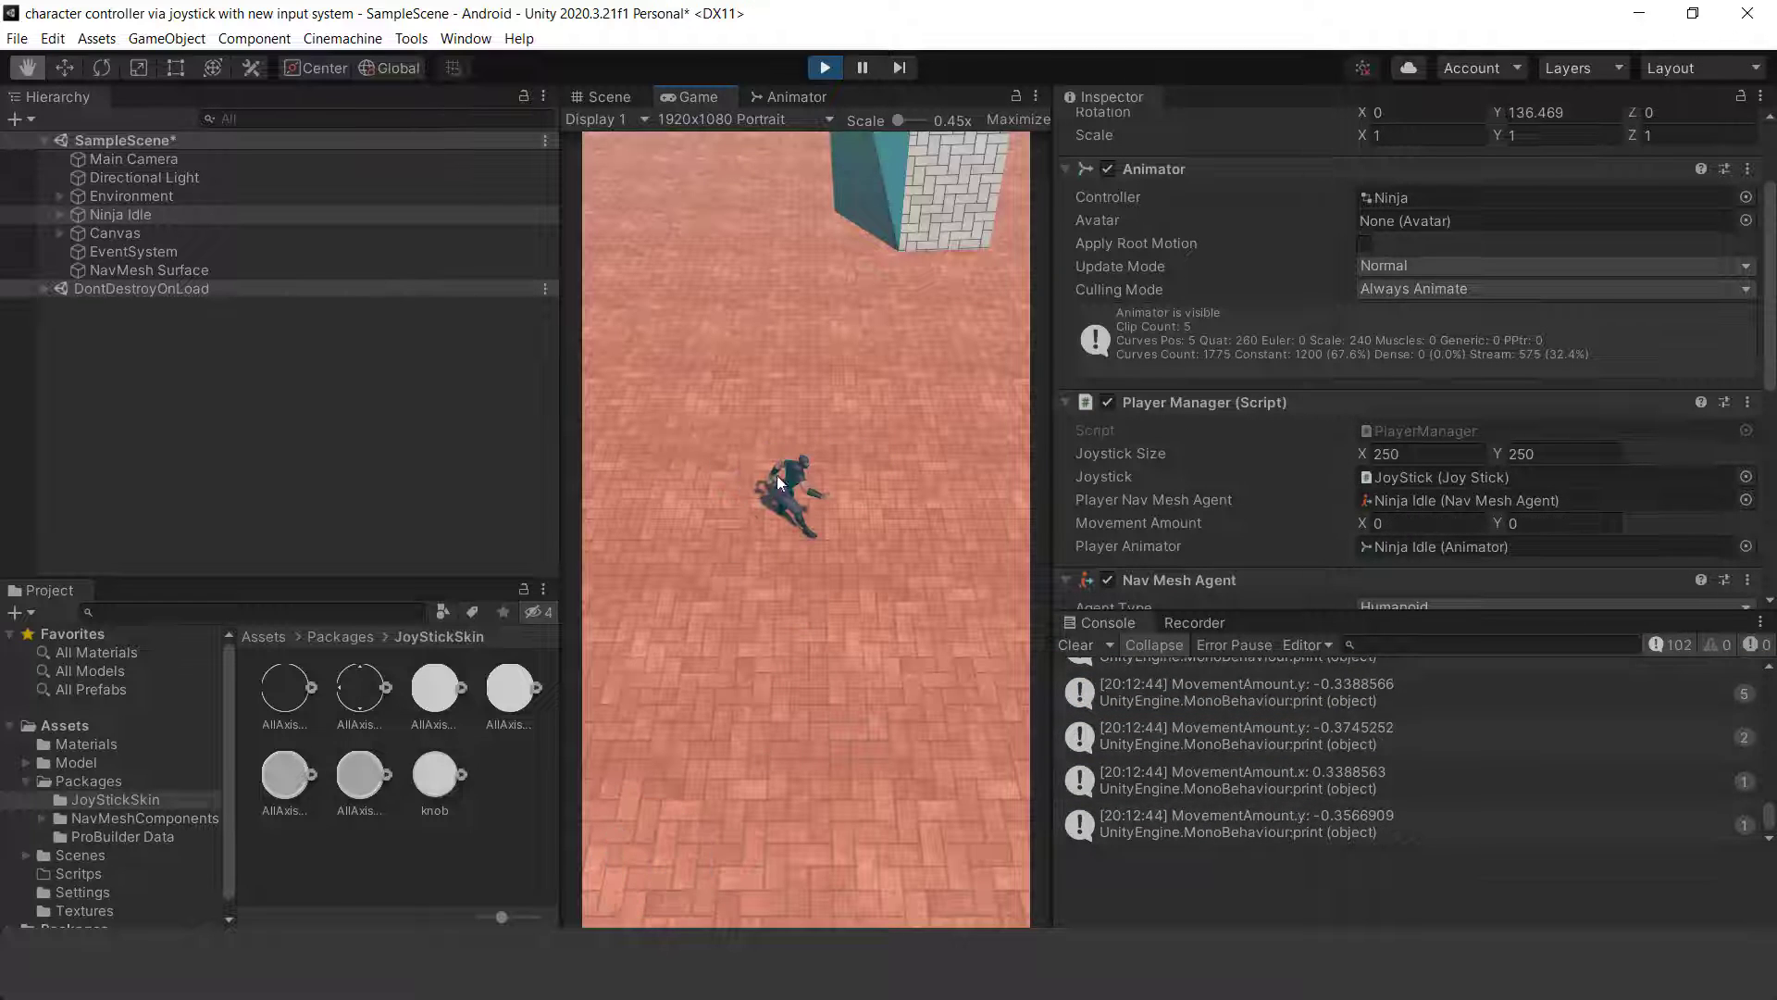
click(822, 67)
Turn on Loop Time for the Crouched Walking, Fast Run, Idle and Sneak Walk clips.
click(91, 759)
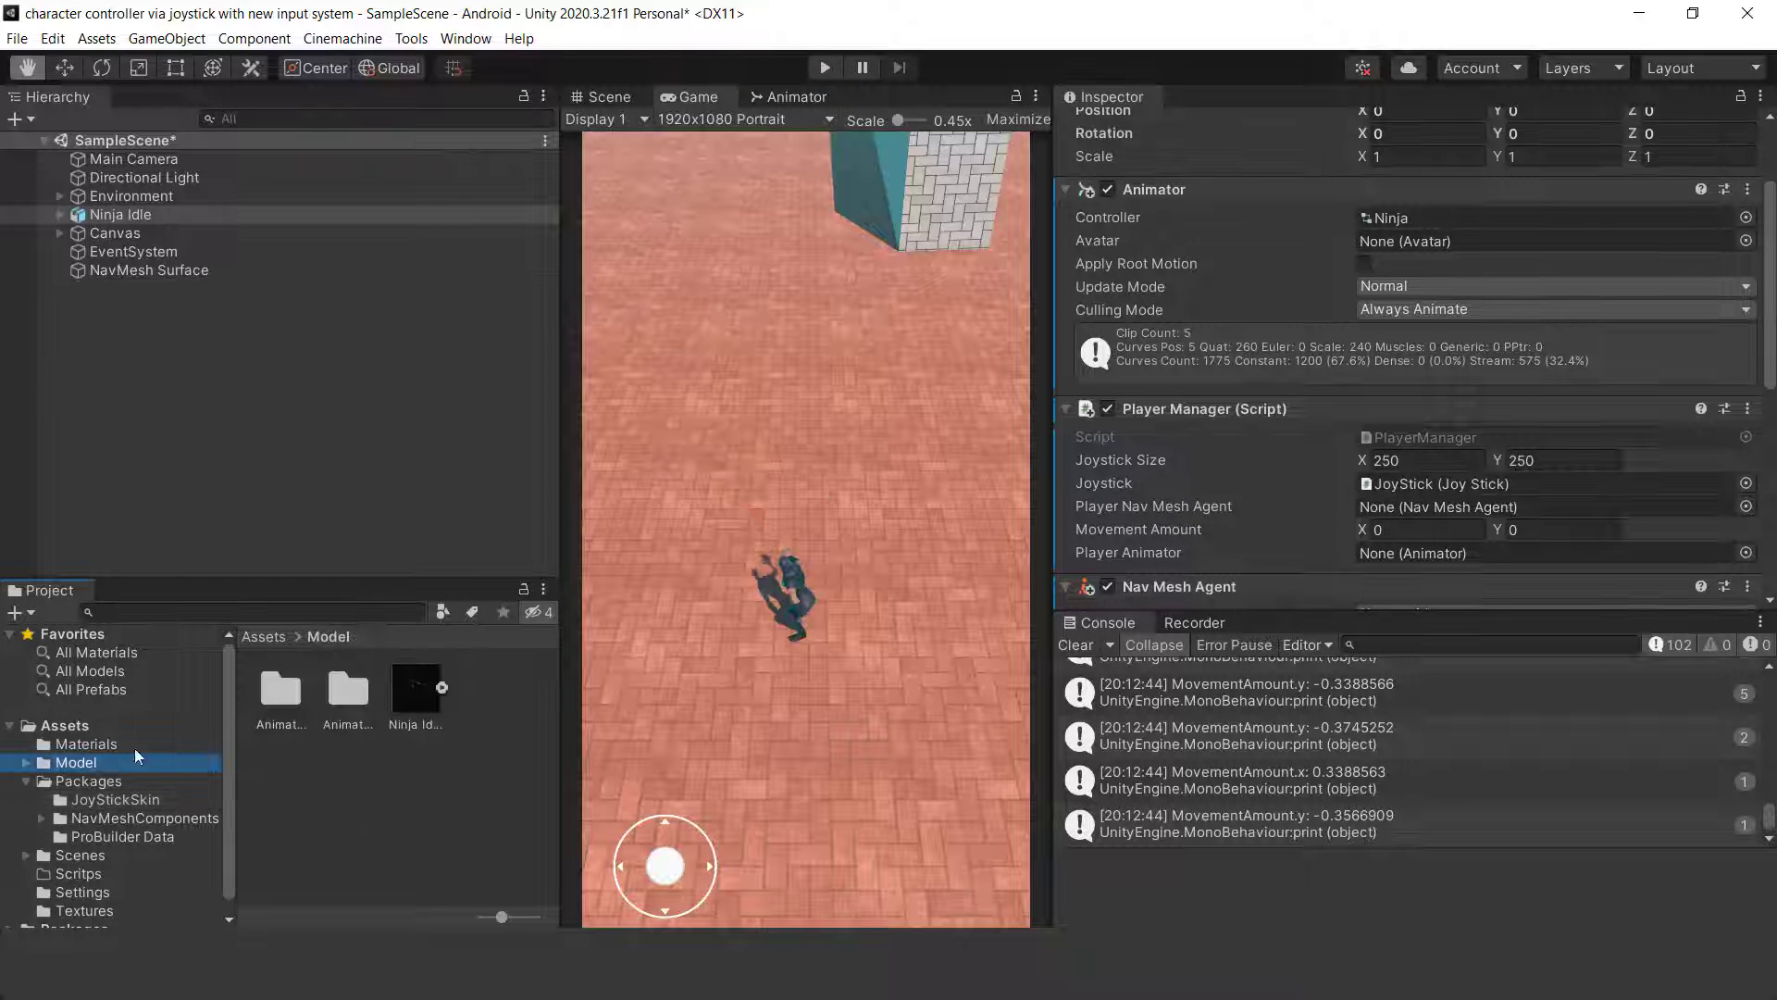
double_click(280, 700)
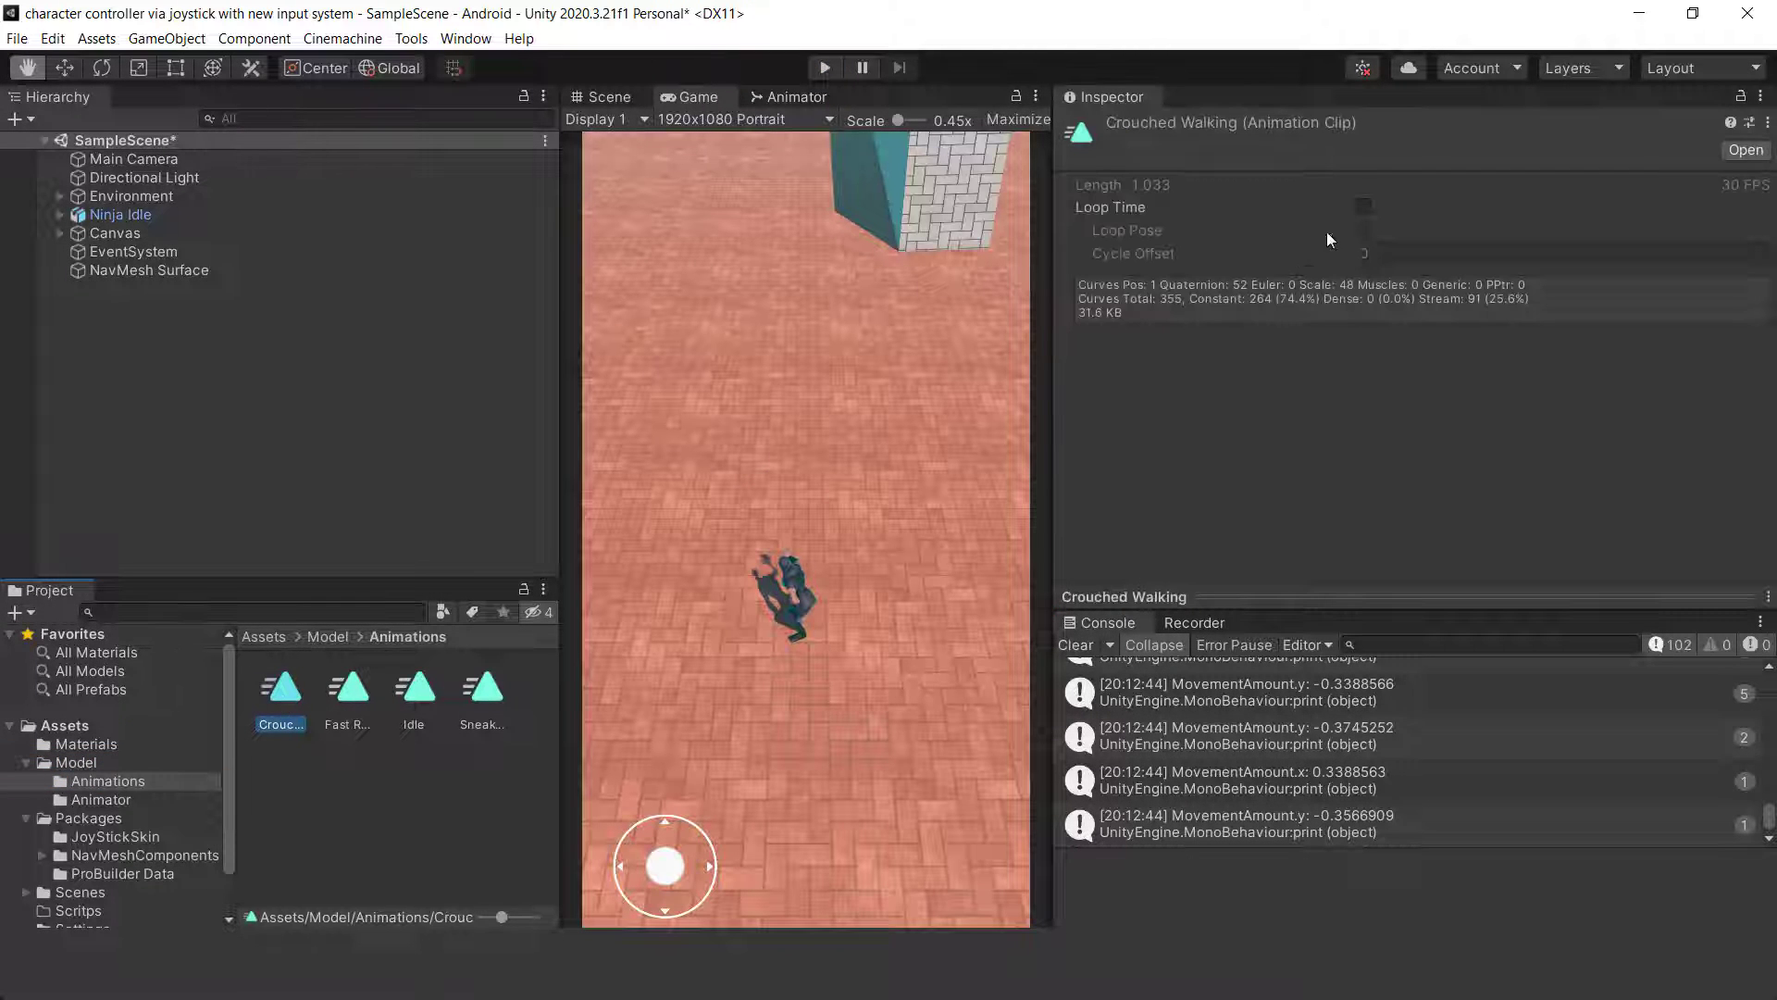
click(1360, 207)
click(348, 690)
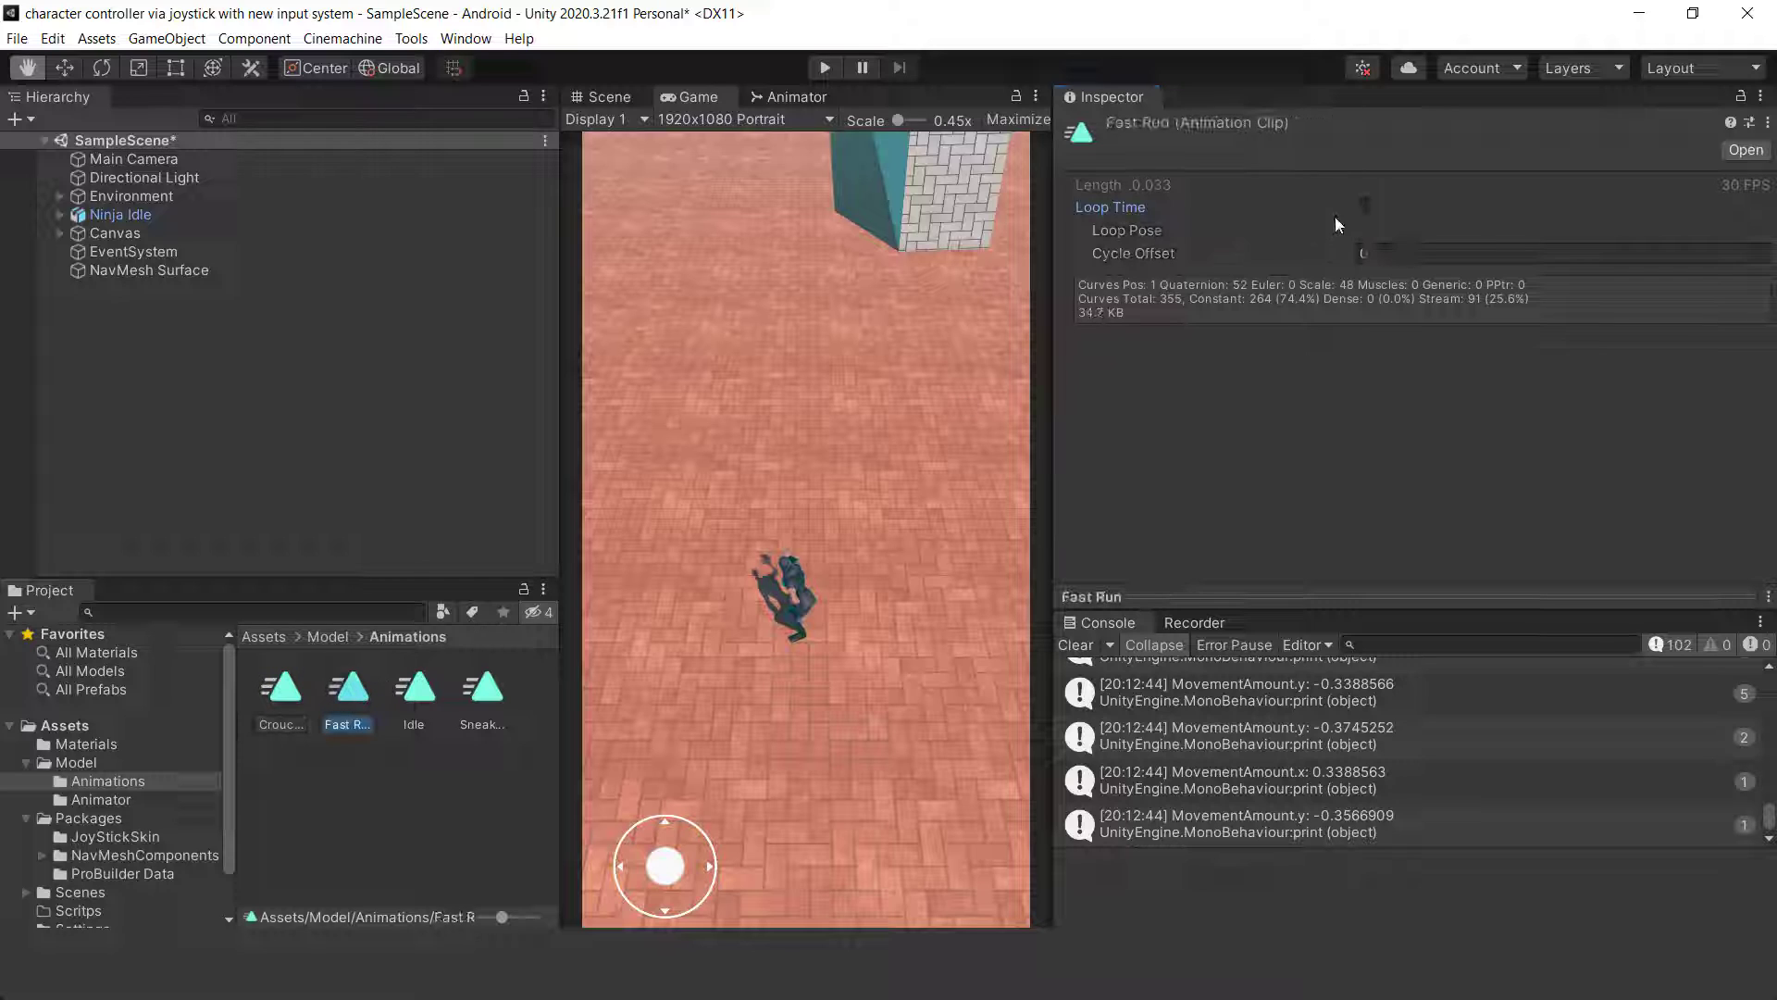
click(1363, 206)
click(428, 692)
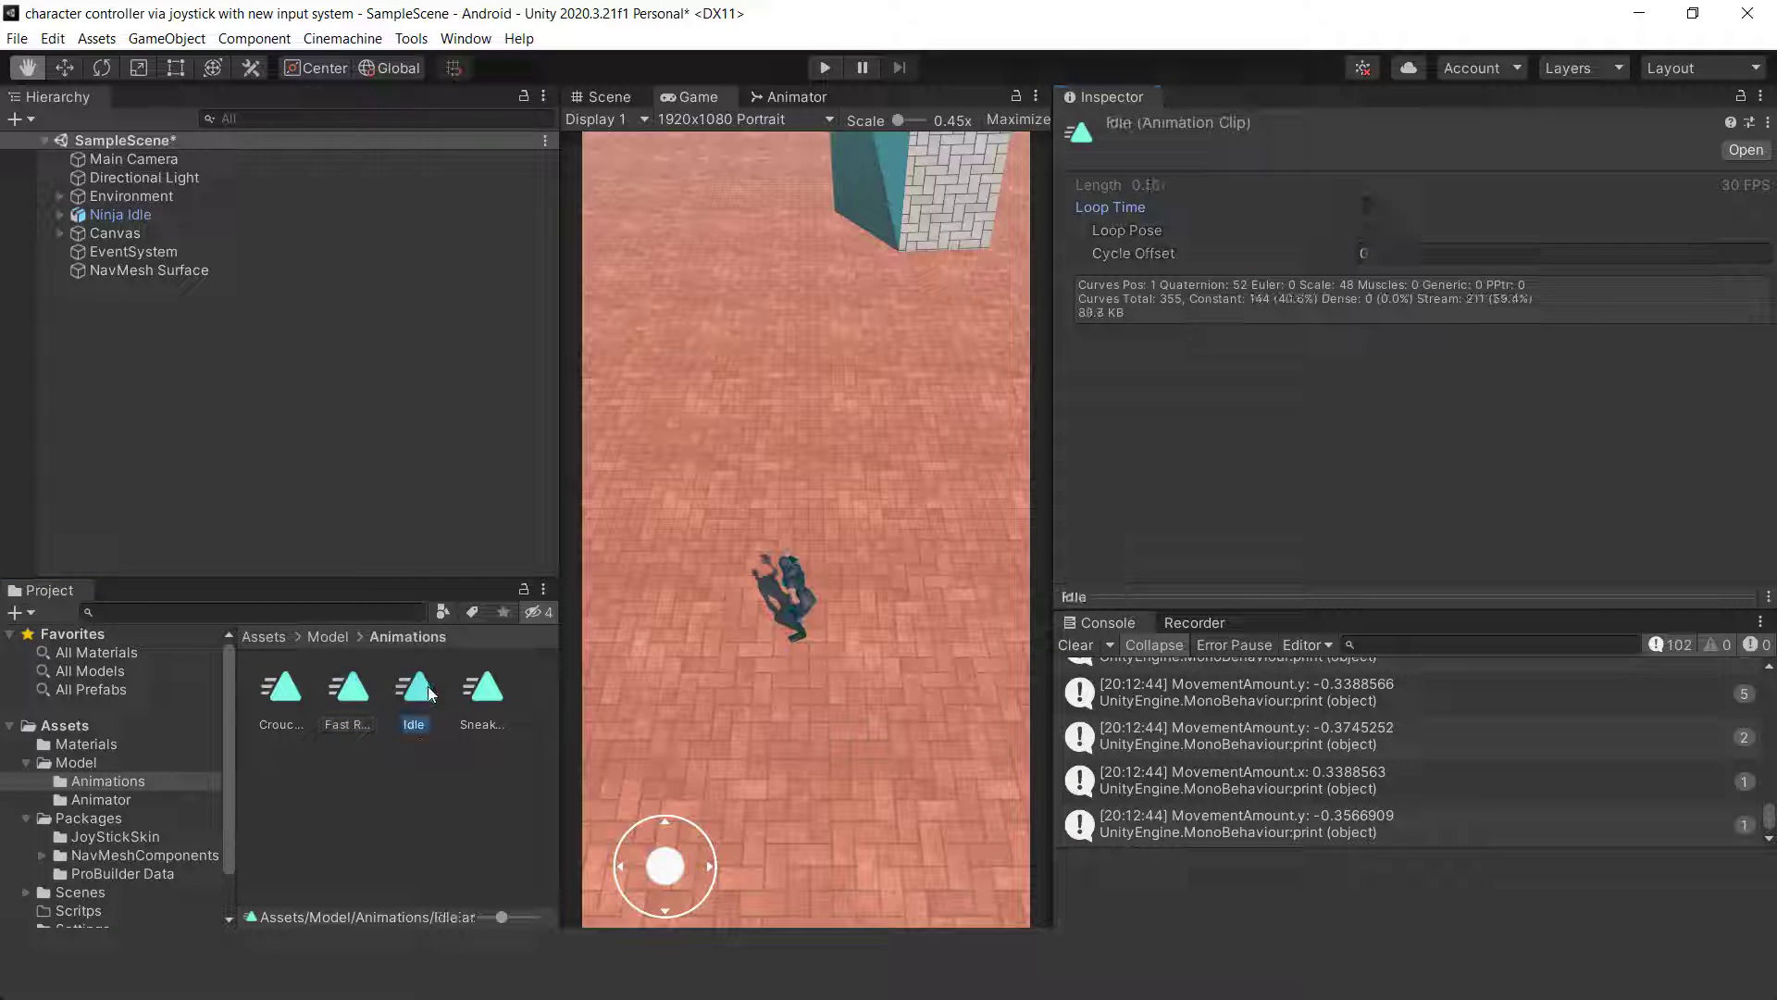
click(1363, 207)
click(502, 699)
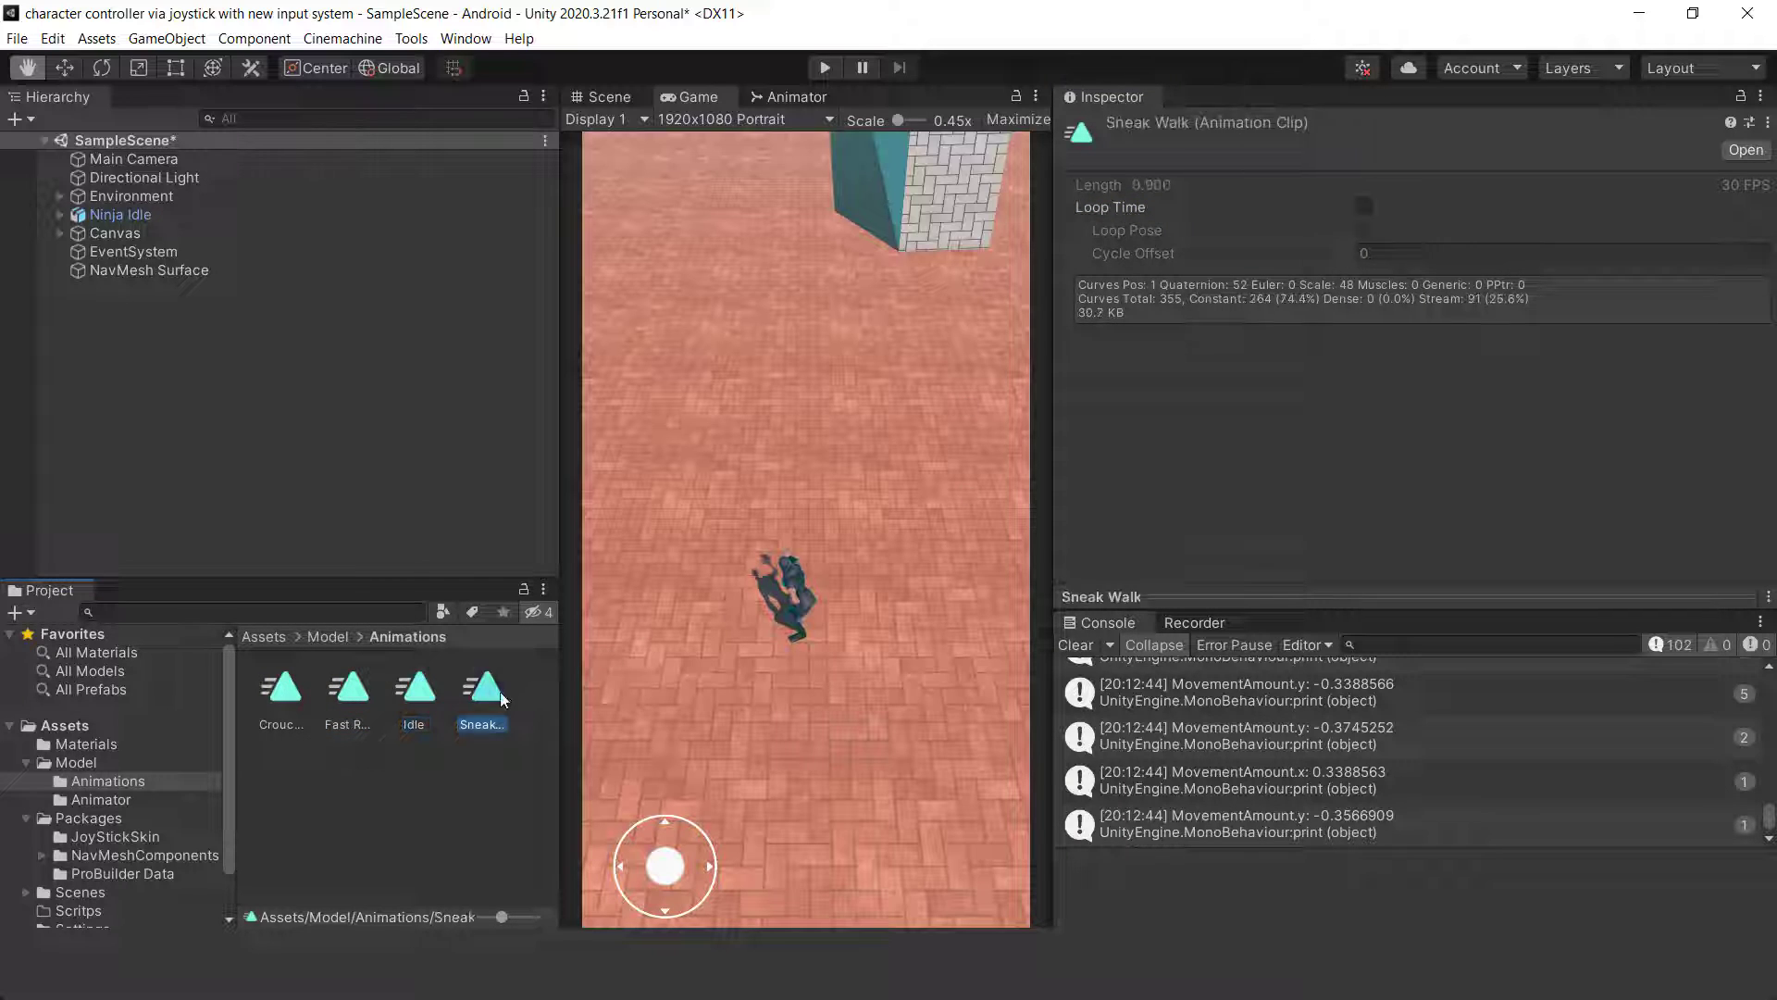
click(1364, 206)
Clear the Console and play-test the ninja by pushing the joystick.
click(1075, 646)
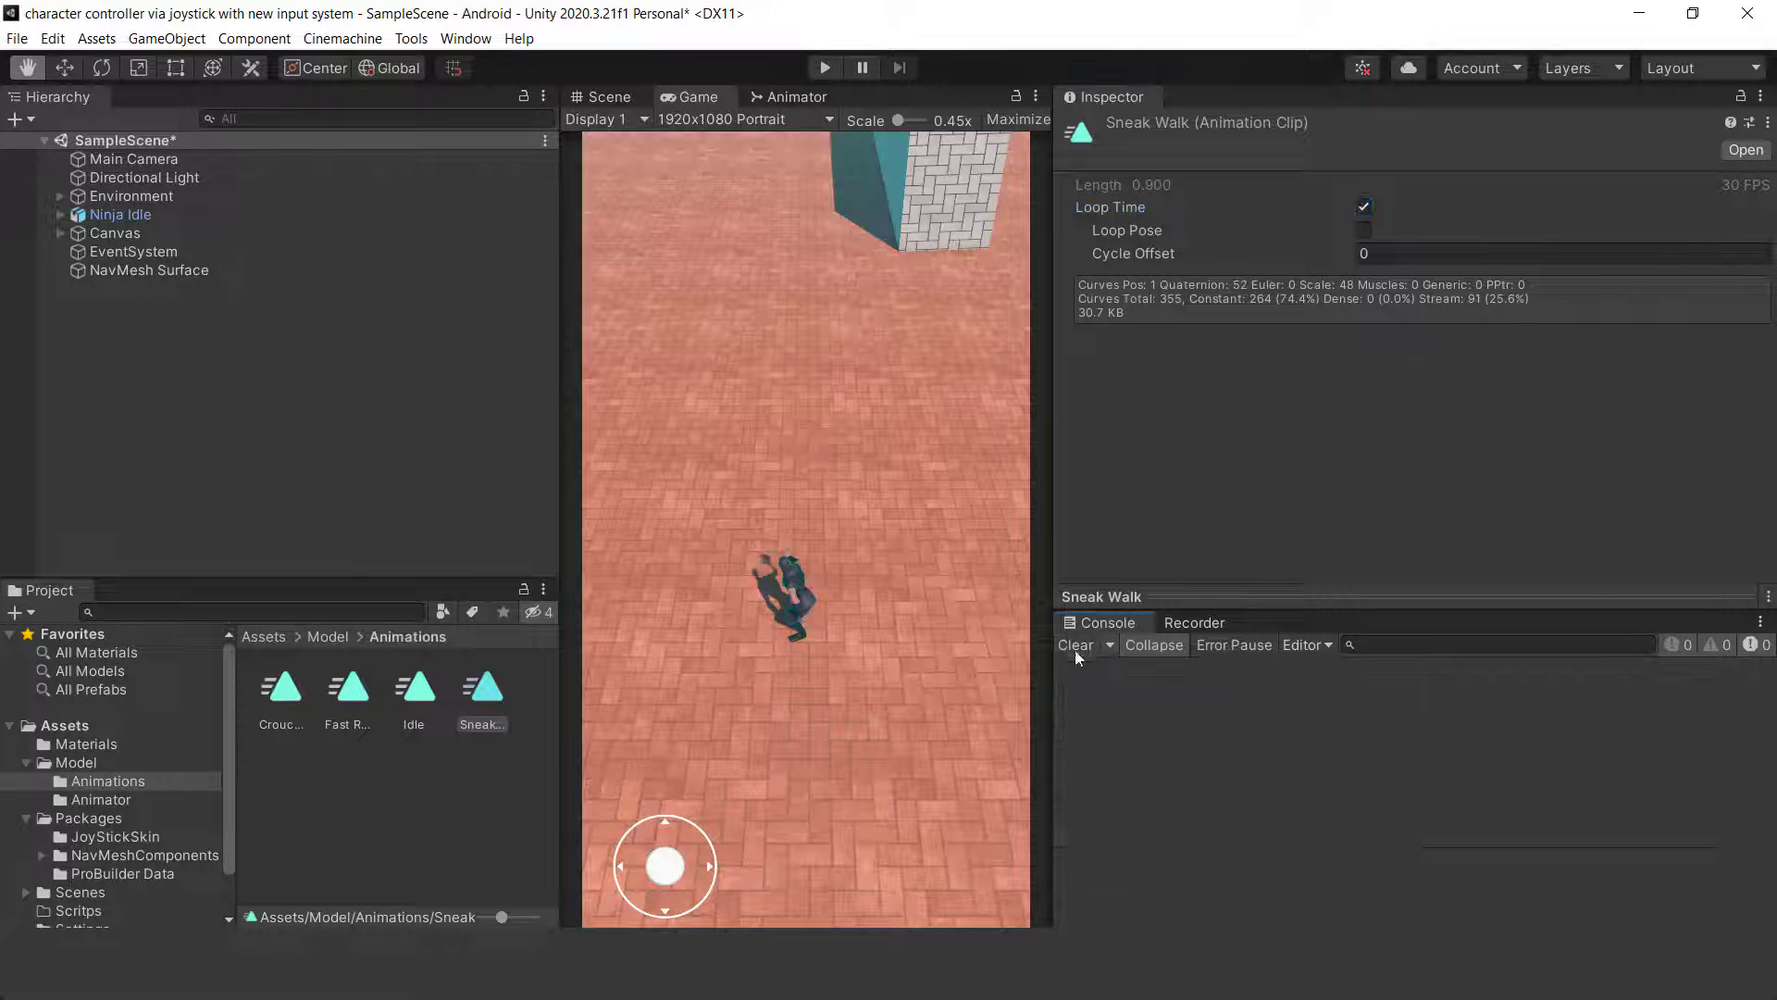
click(833, 74)
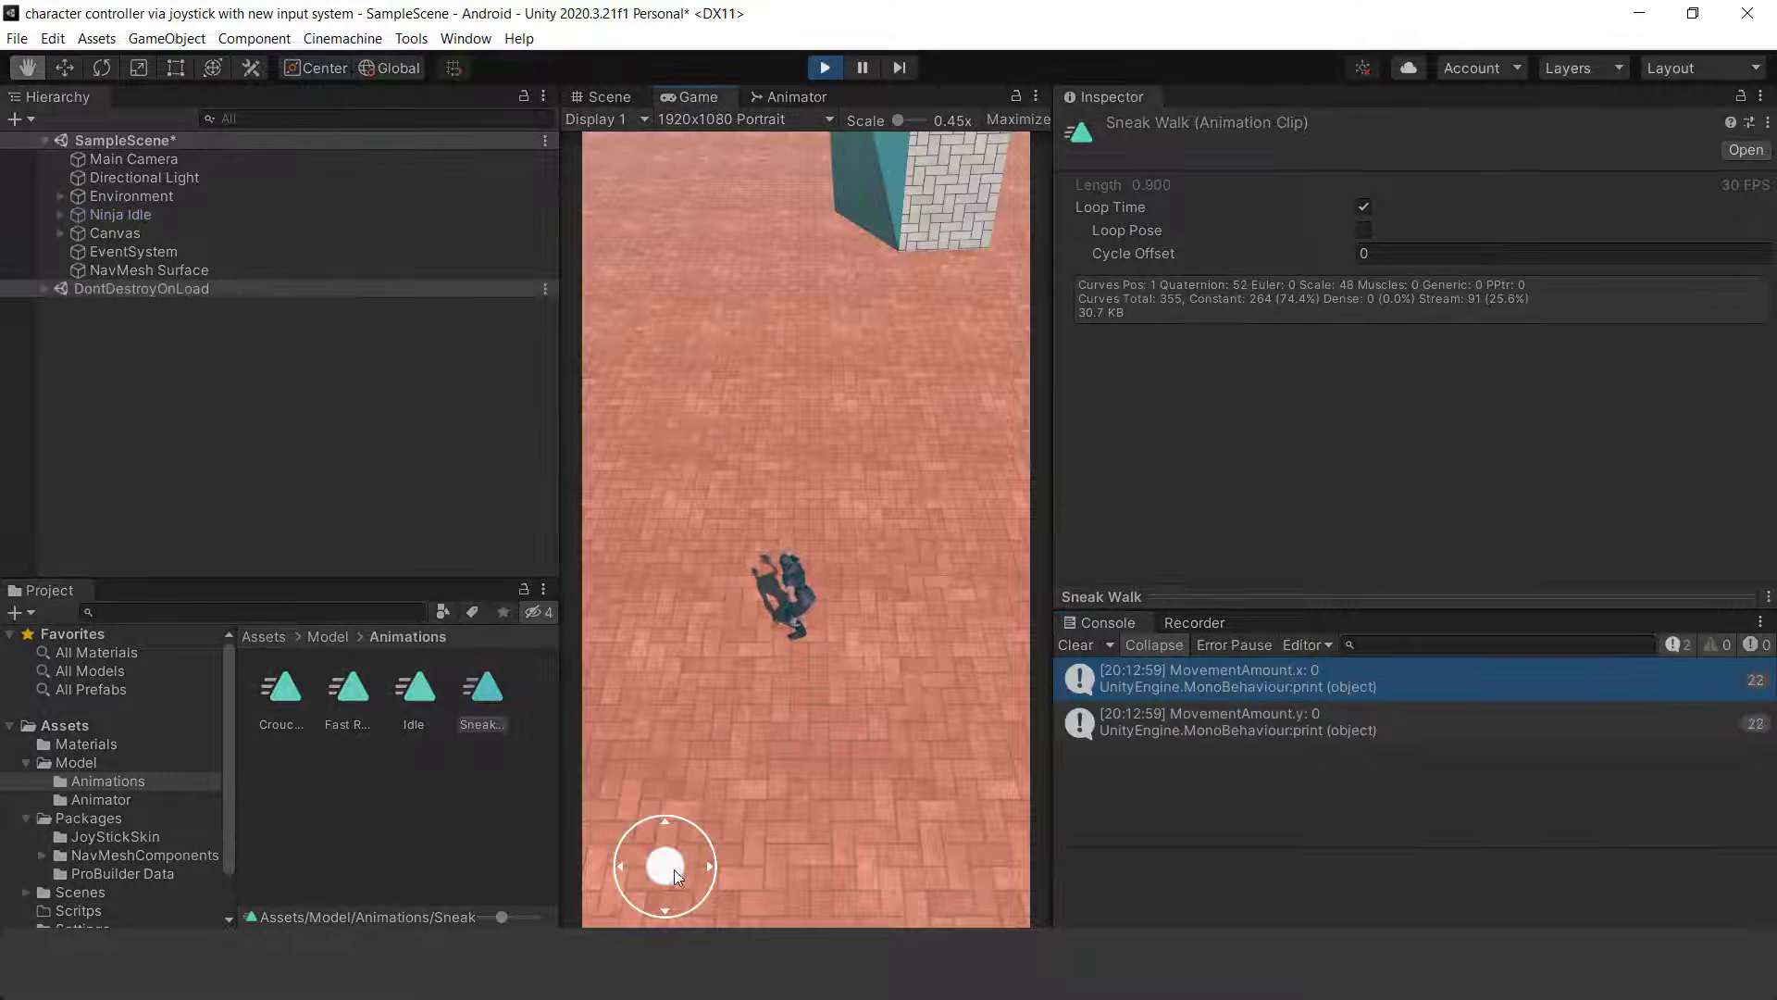
mouse_move(674, 872)
mouse_down()
mouse_move(683, 794)
mouse_move(627, 833)
mouse_move(628, 896)
mouse_move(701, 909)
mouse_move(722, 875)
mouse_move(673, 891)
mouse_move(595, 818)
mouse_move(720, 759)
mouse_move(674, 854)
mouse_move(680, 731)
mouse_move(797, 689)
mouse_up()
Stop play and set Ninja Idle's NavMesh Agent Speed from 3.5 to 6.
click(825, 67)
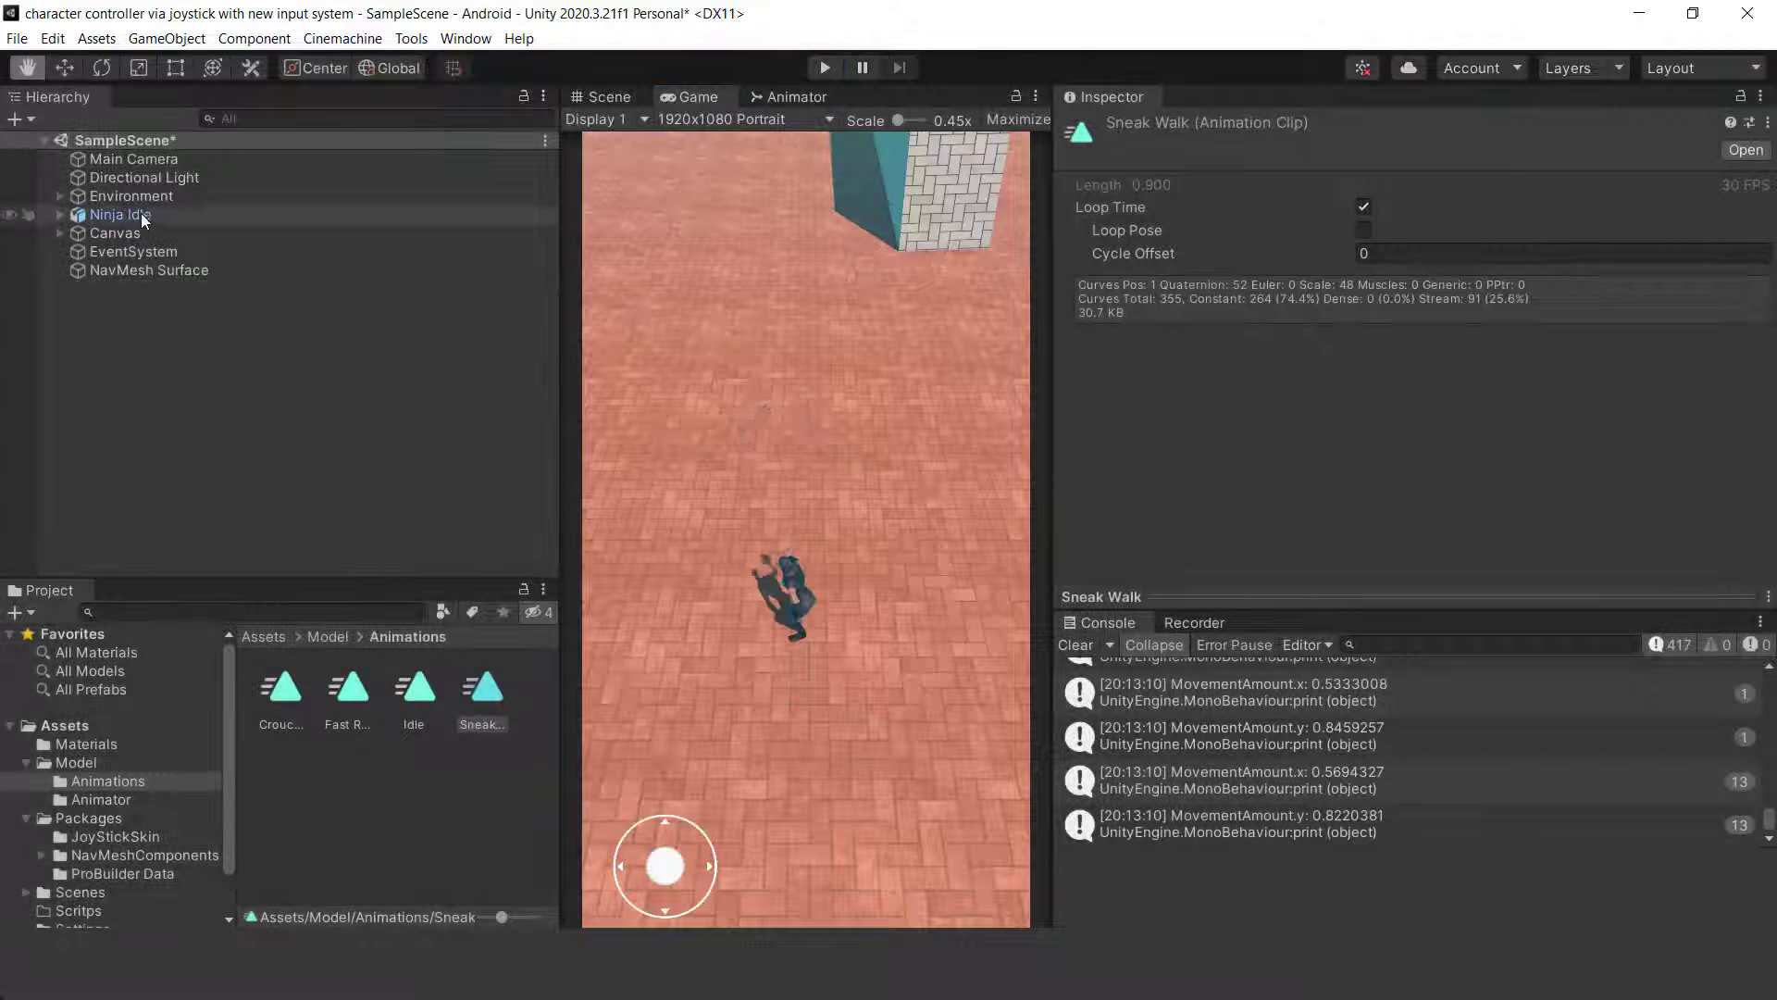
click(140, 214)
scroll(1319, 315, down, 4)
scroll(1423, 473, down, 7)
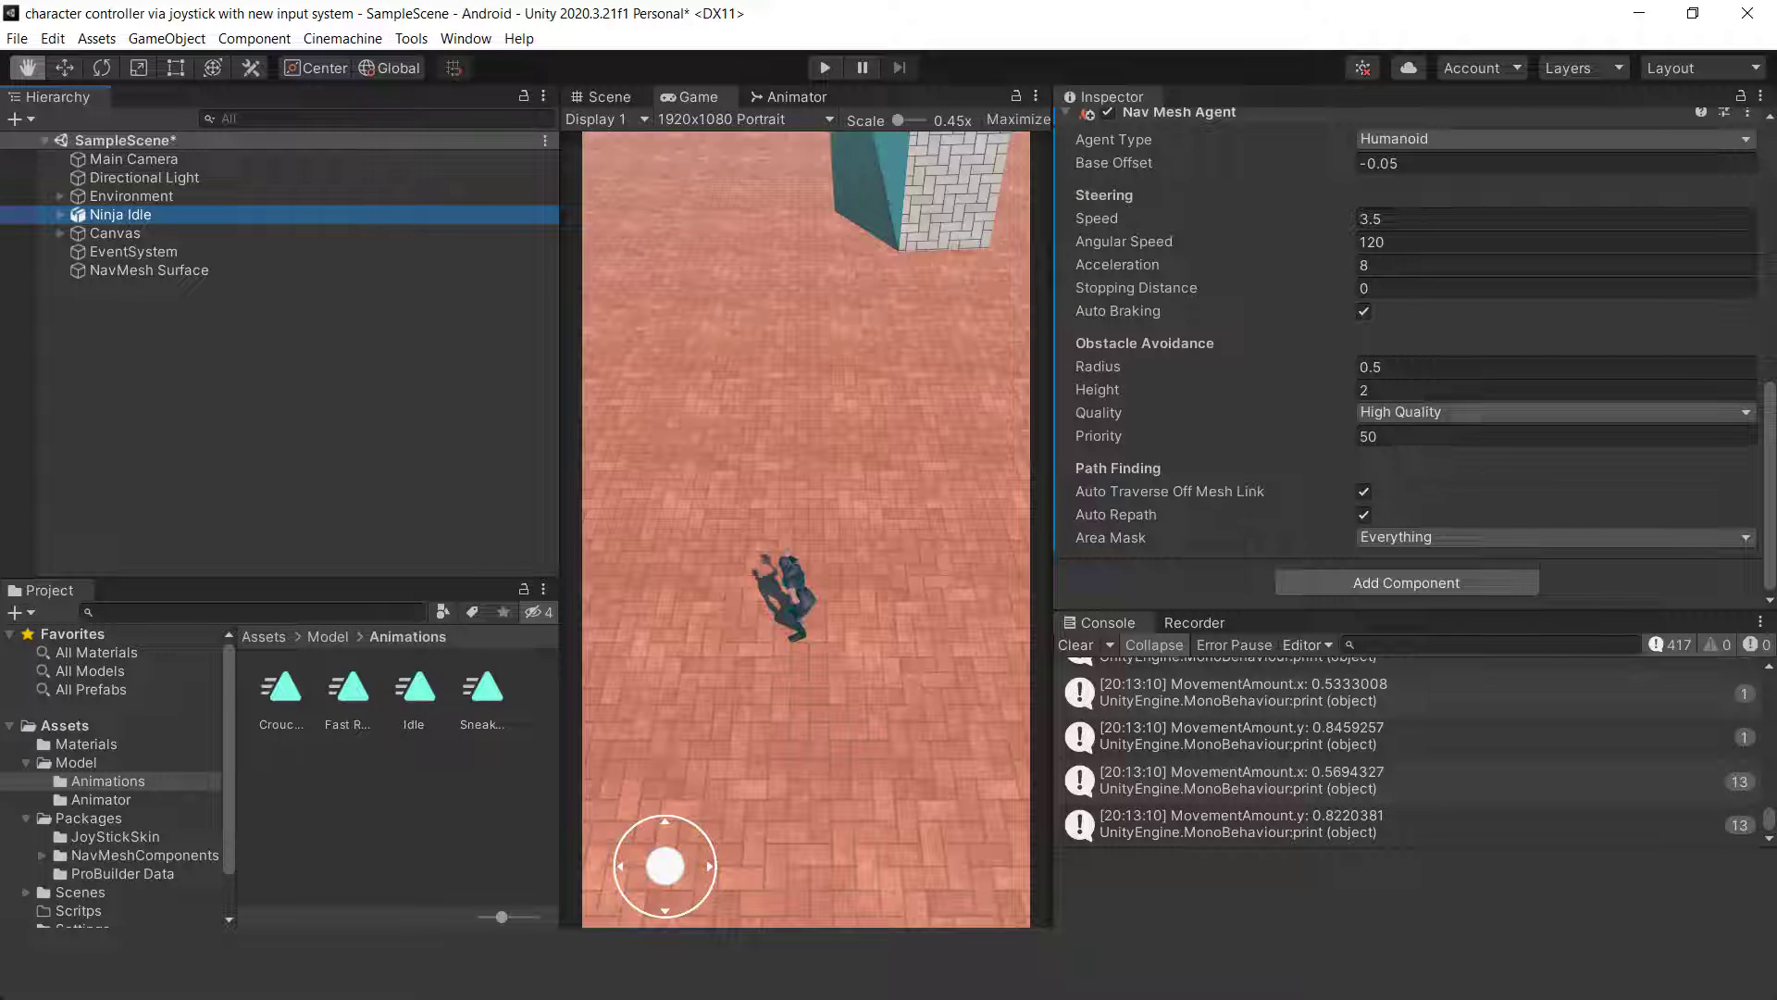
click(1389, 219)
text(6)
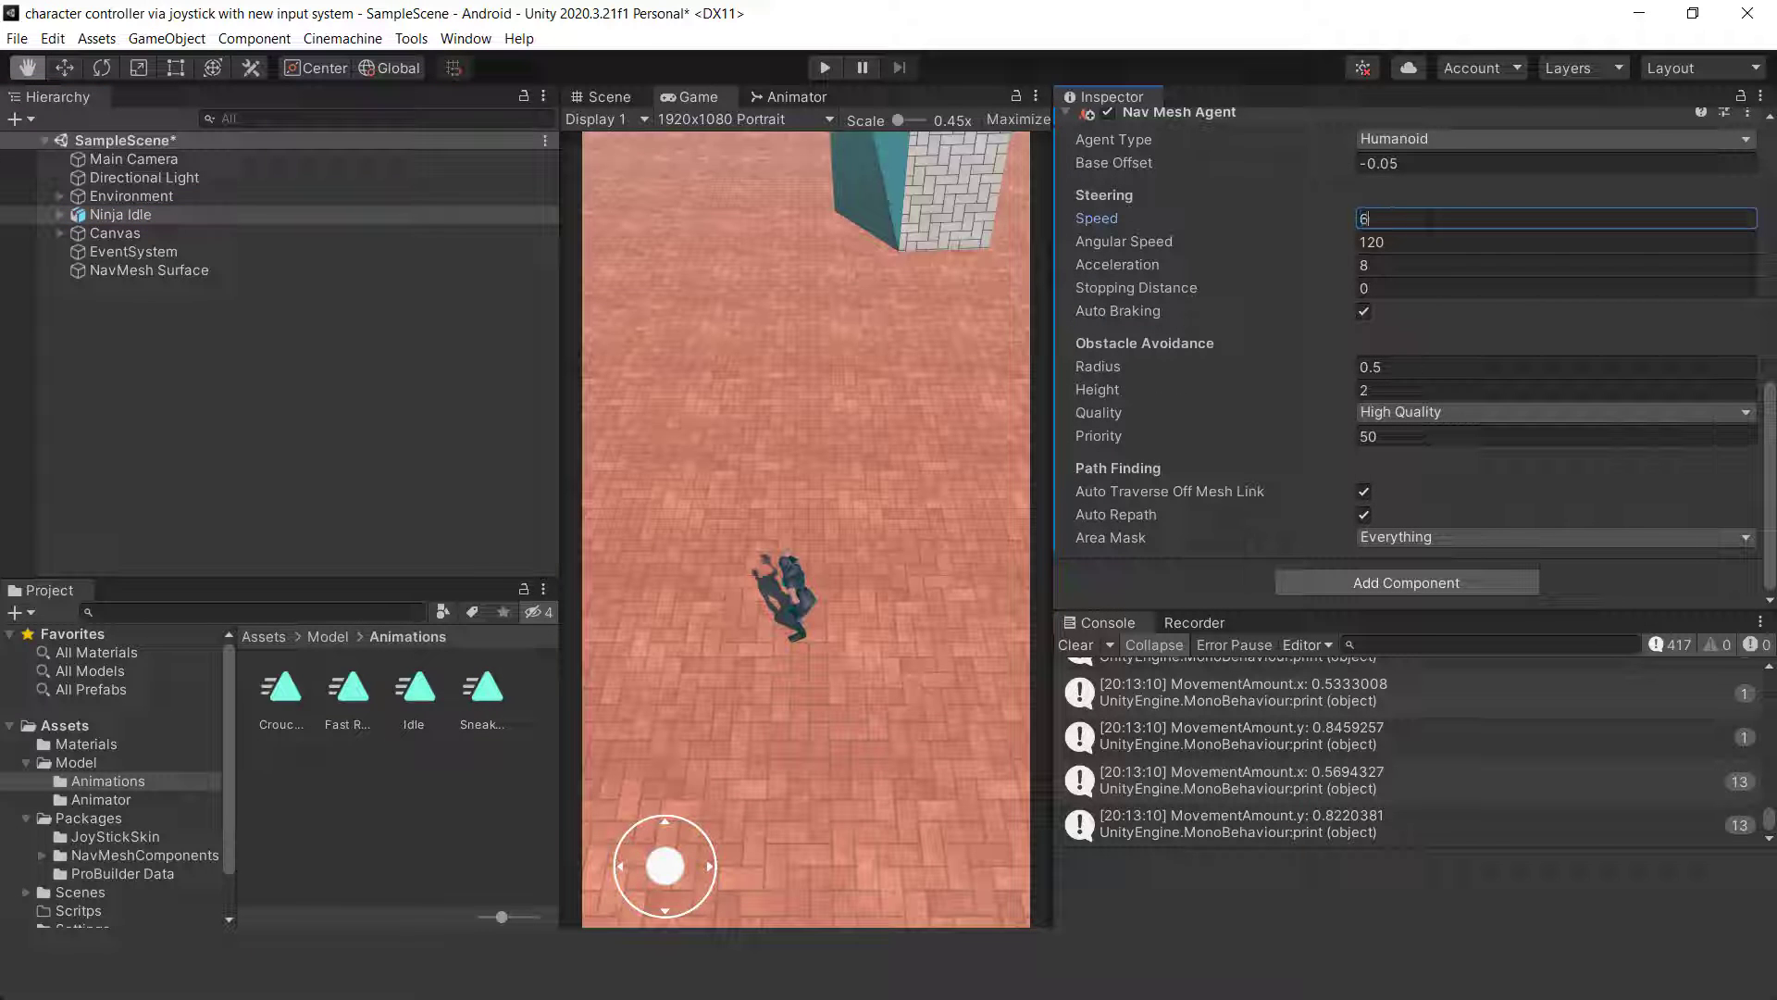
Clear the Console and play-test the faster ninja, steering it with the joystick.
click(1085, 648)
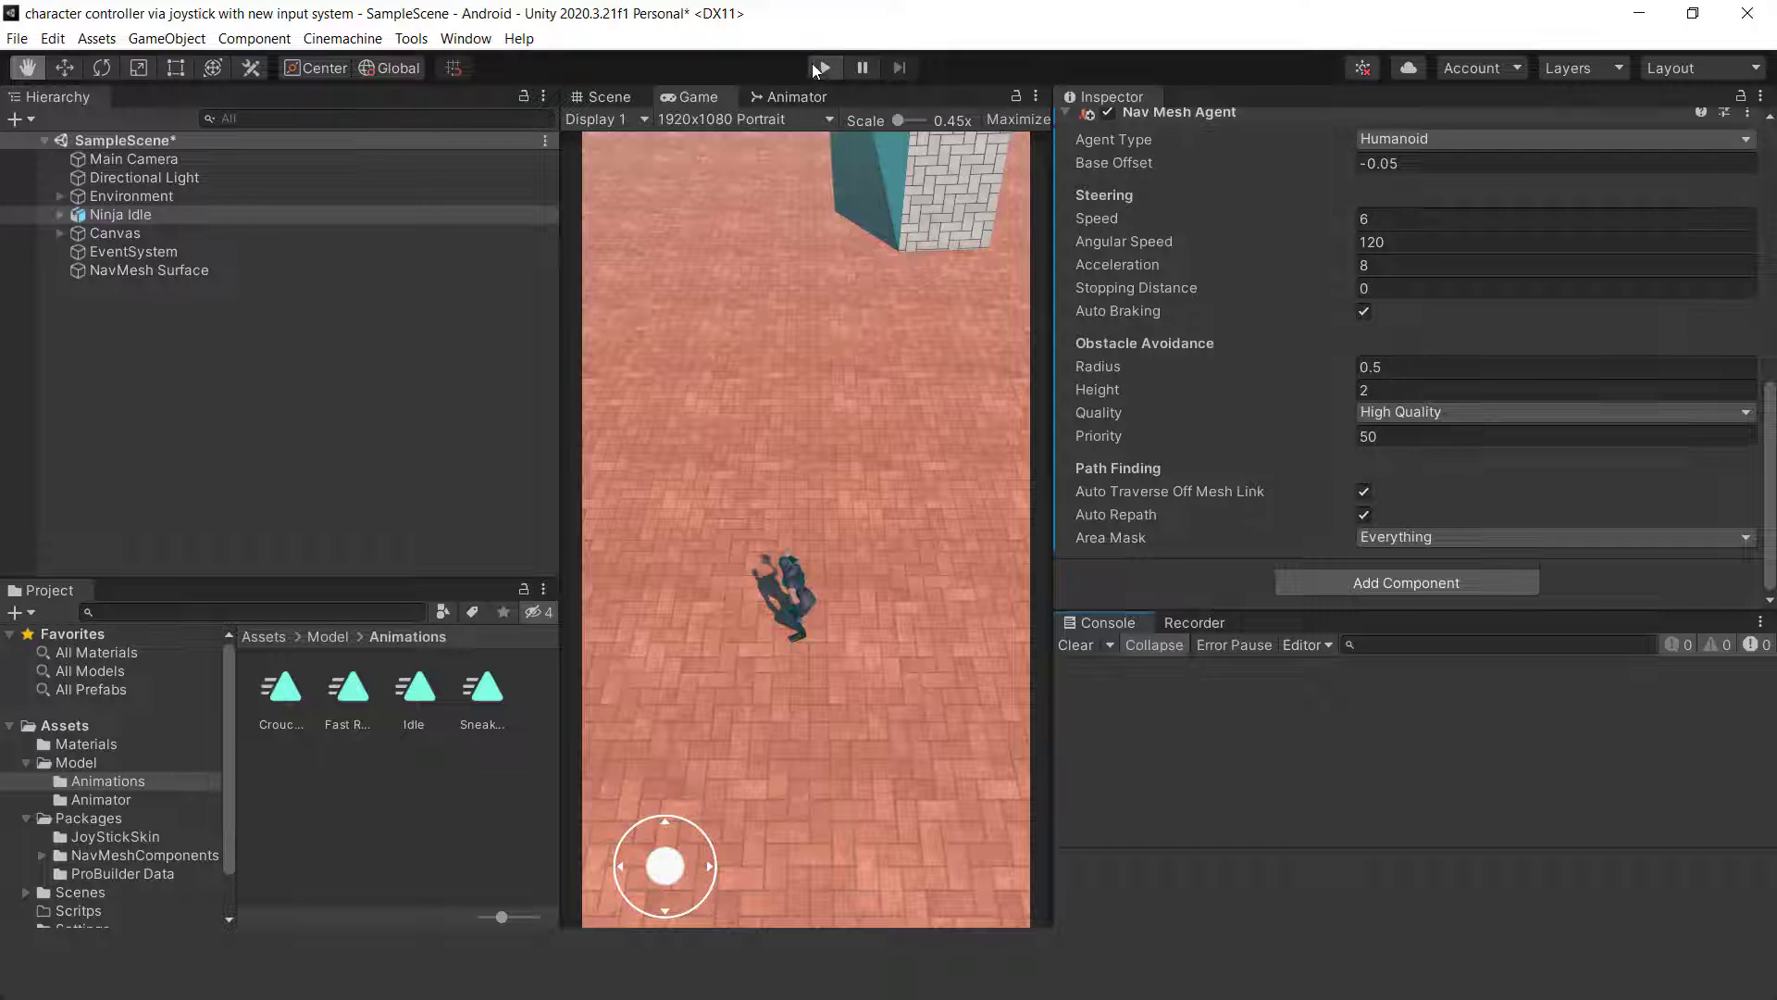
click(815, 71)
mouse_move(665, 855)
mouse_down()
mouse_move(662, 806)
mouse_move(709, 881)
mouse_up()
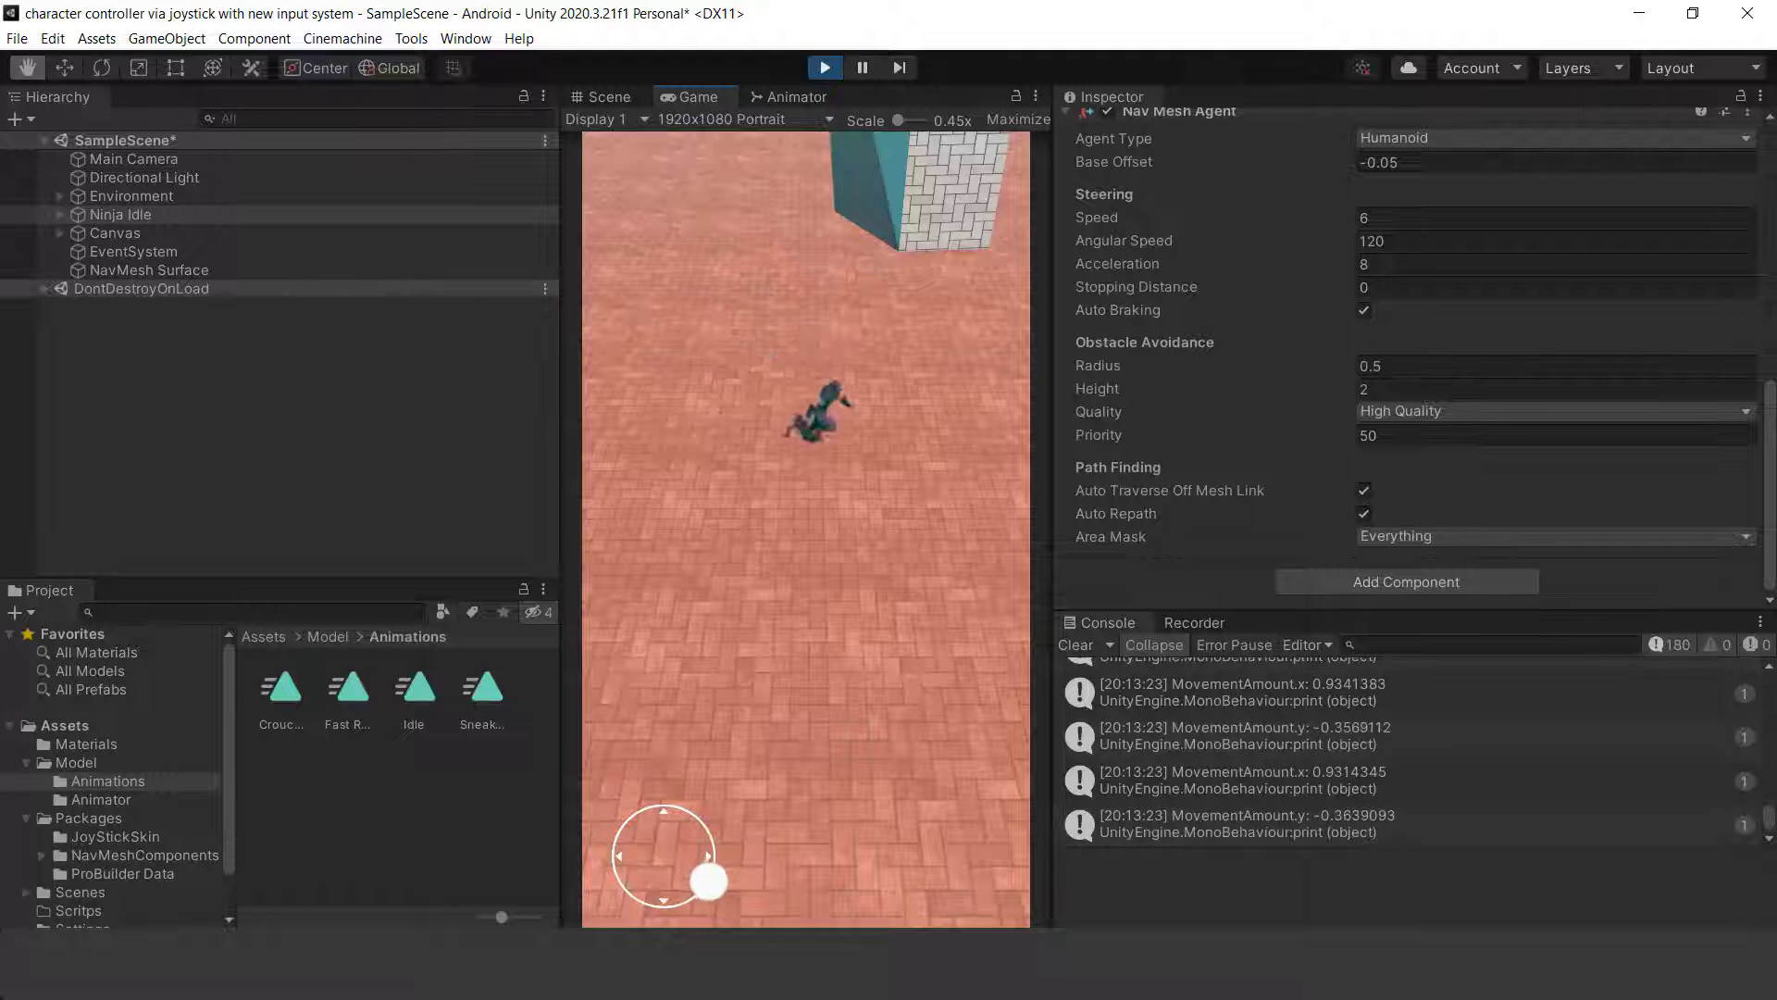
mouse_move(709, 882)
mouse_down()
mouse_move(674, 778)
mouse_move(648, 903)
mouse_move(621, 880)
mouse_up()
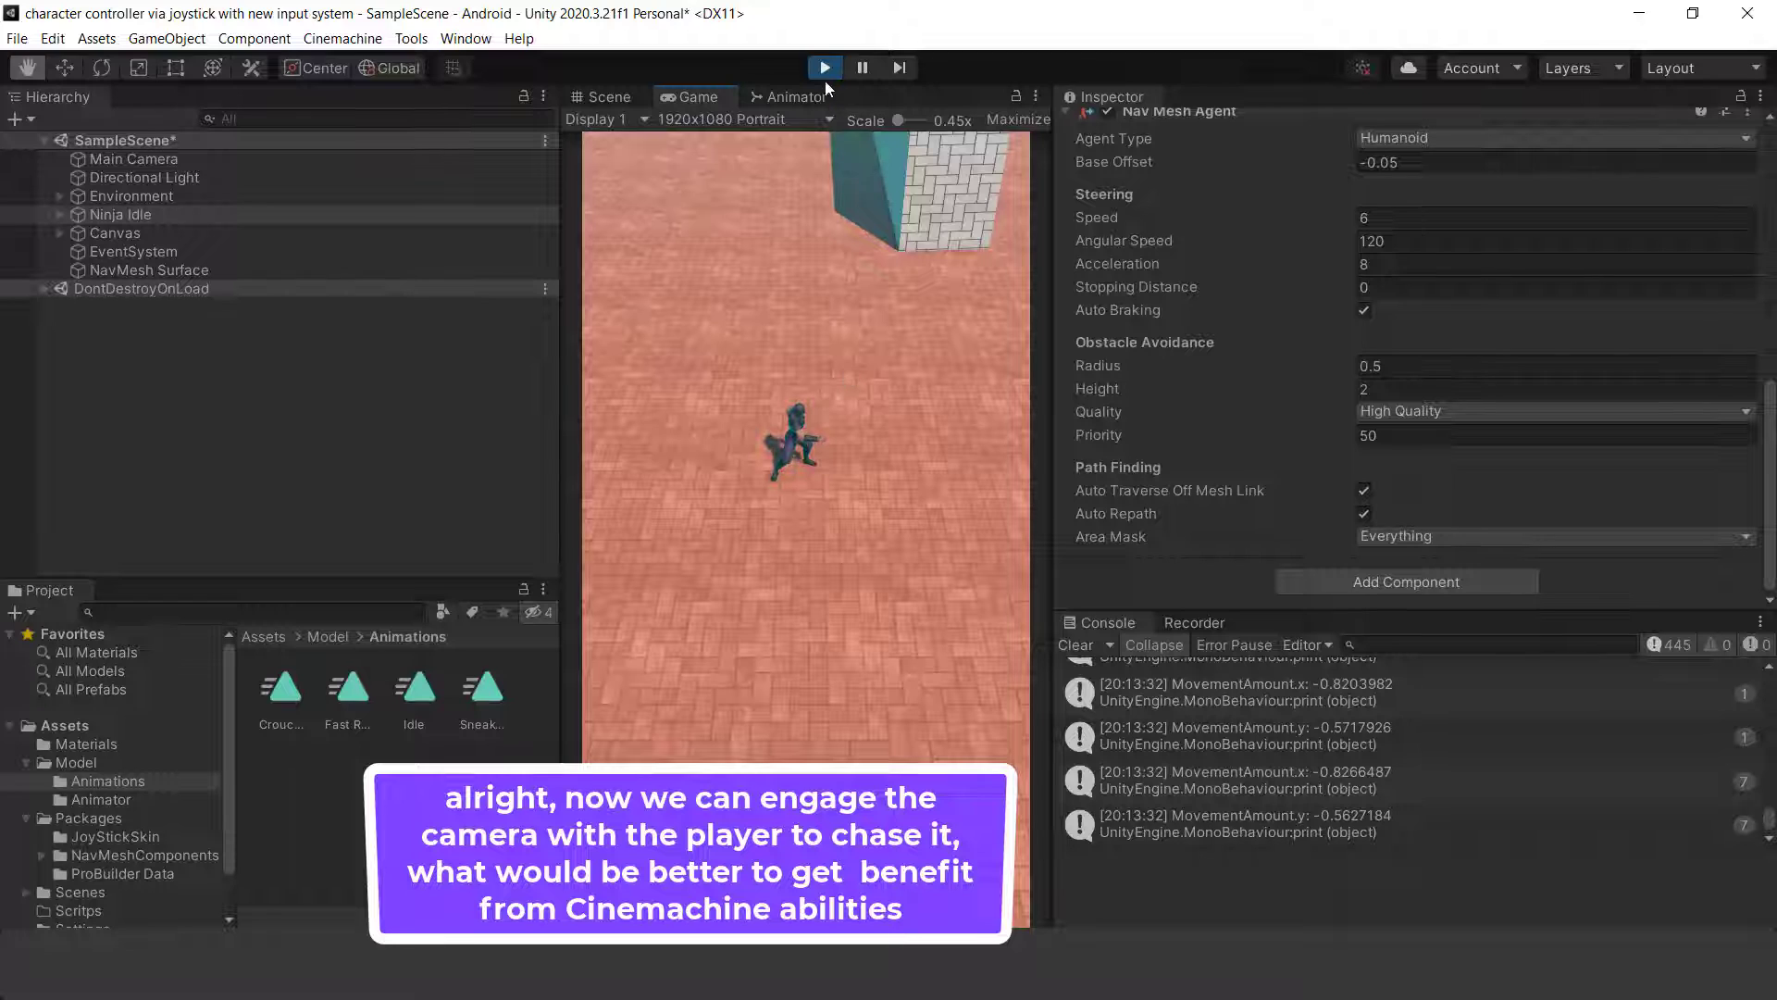
click(825, 73)
Create Cinemachine virtual camera CM vcam1 and make it follow Ninja Idle.
click(343, 38)
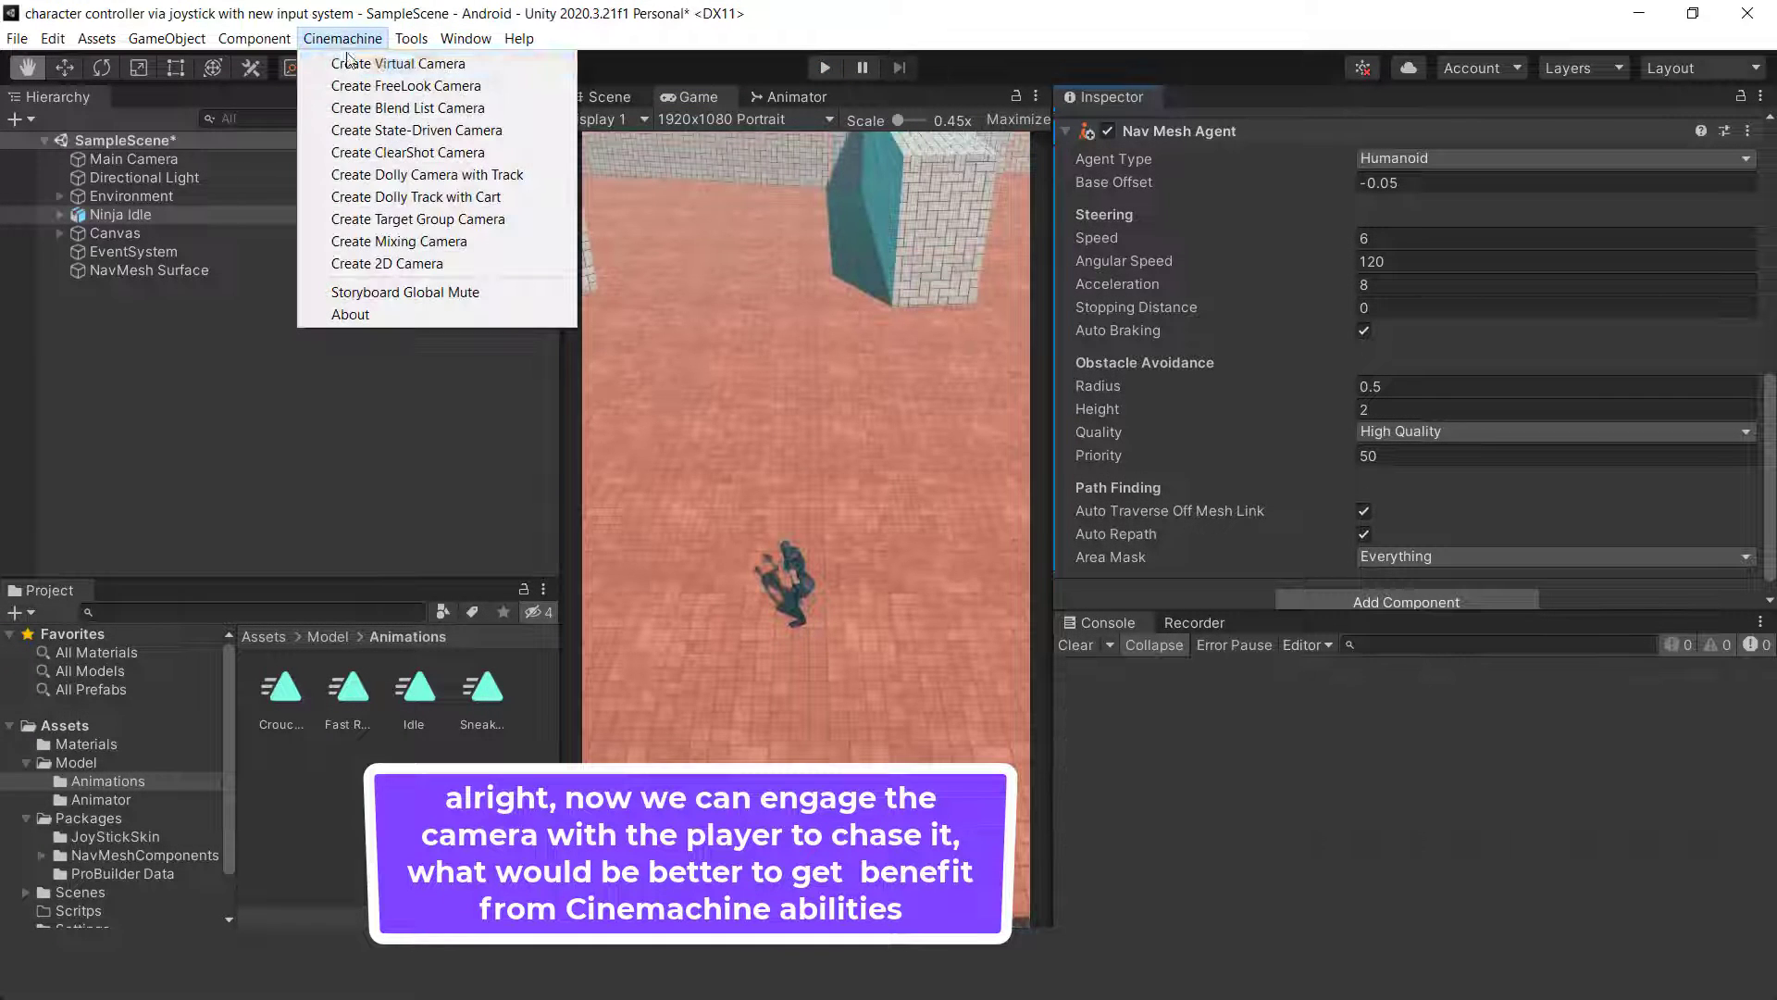
click(394, 65)
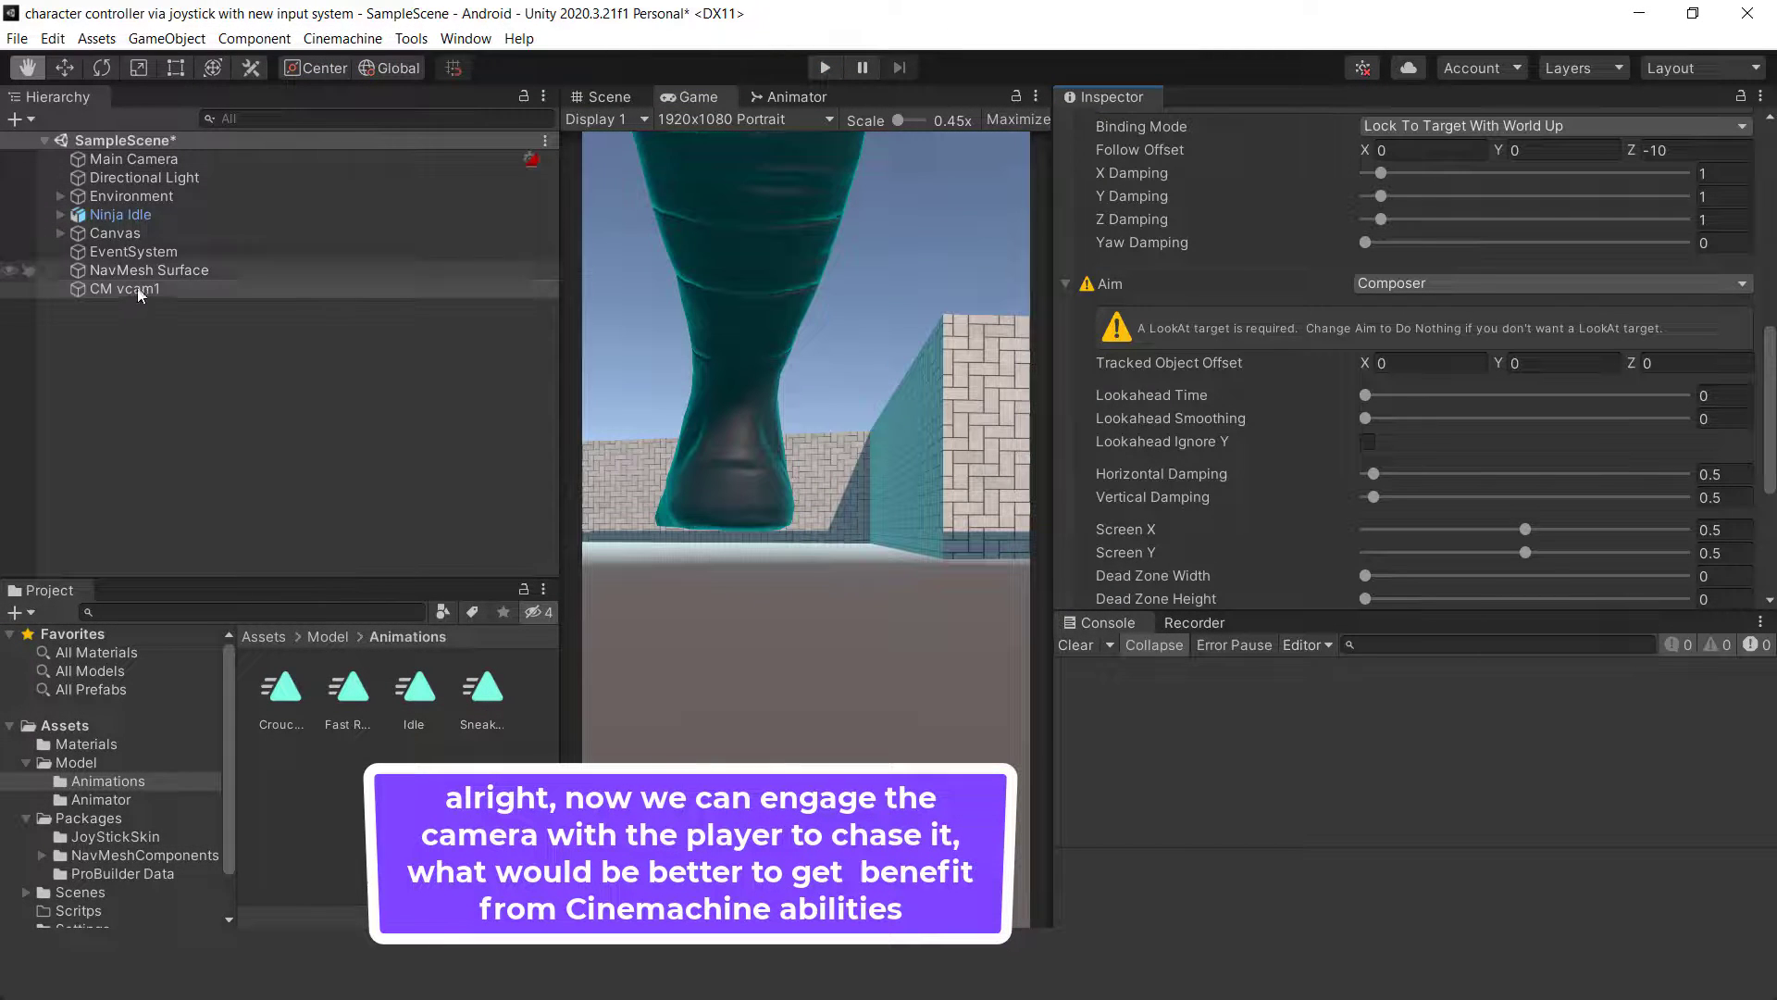
click(124, 290)
scroll(1342, 389, up, 5)
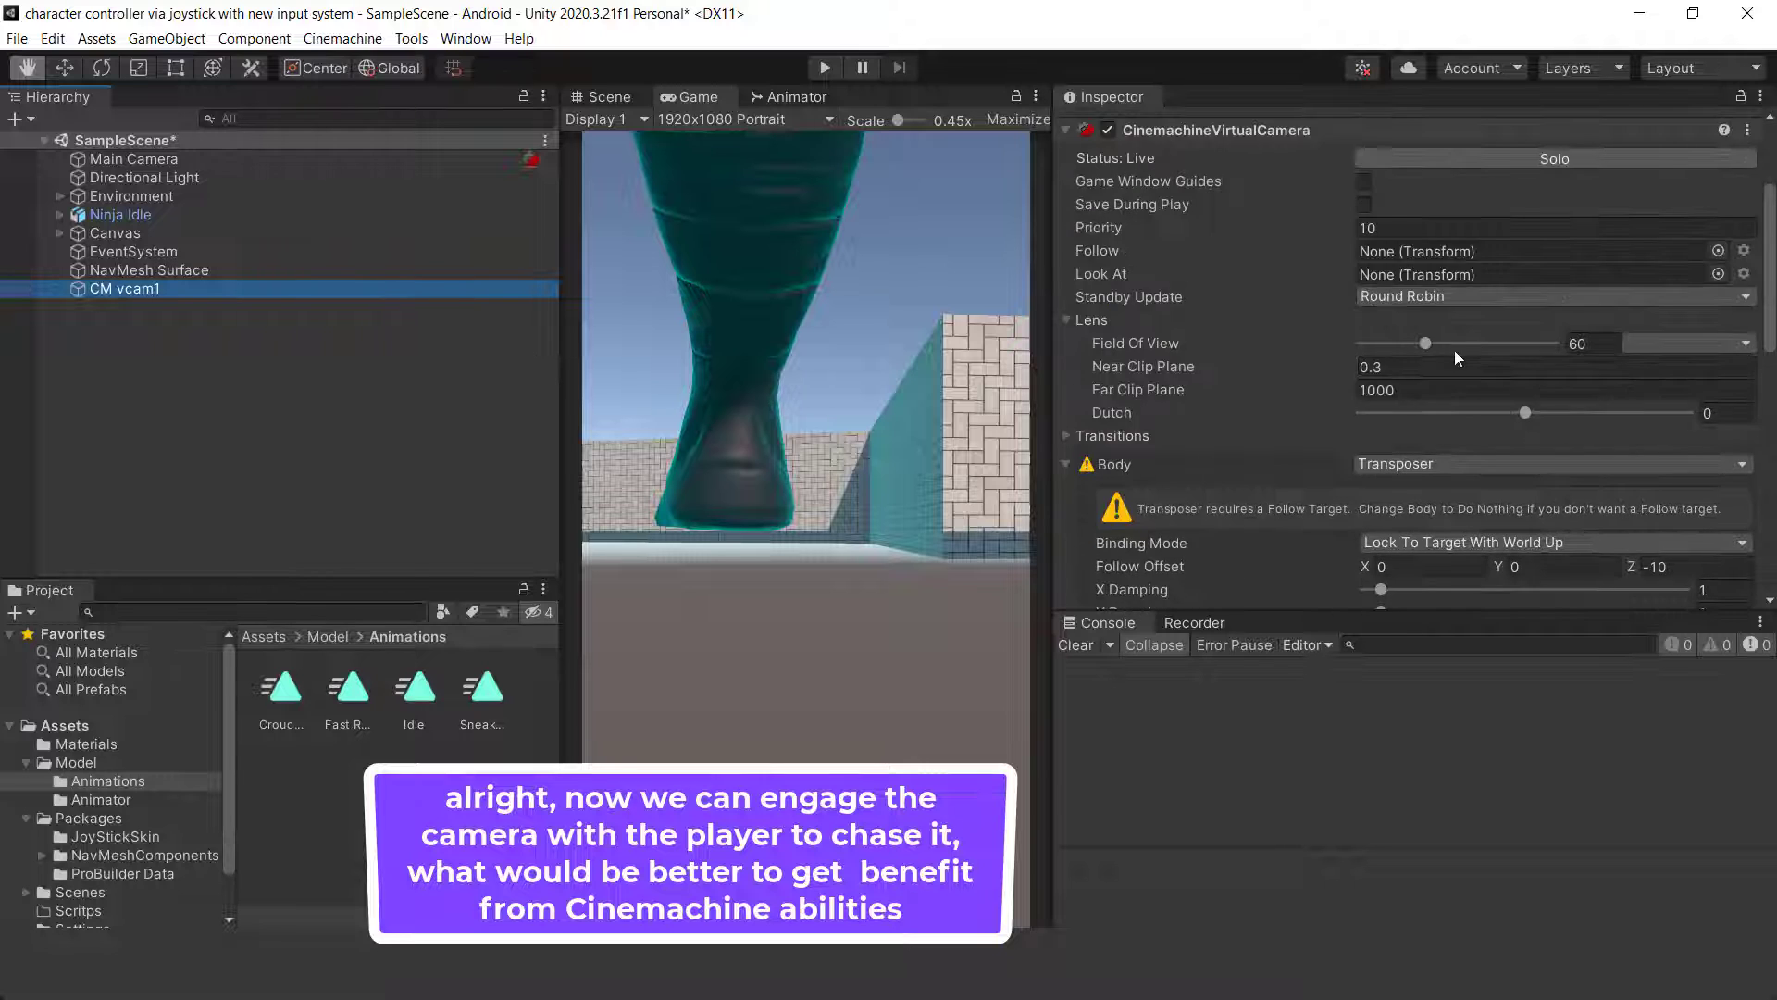
scroll(1457, 357, up, 3)
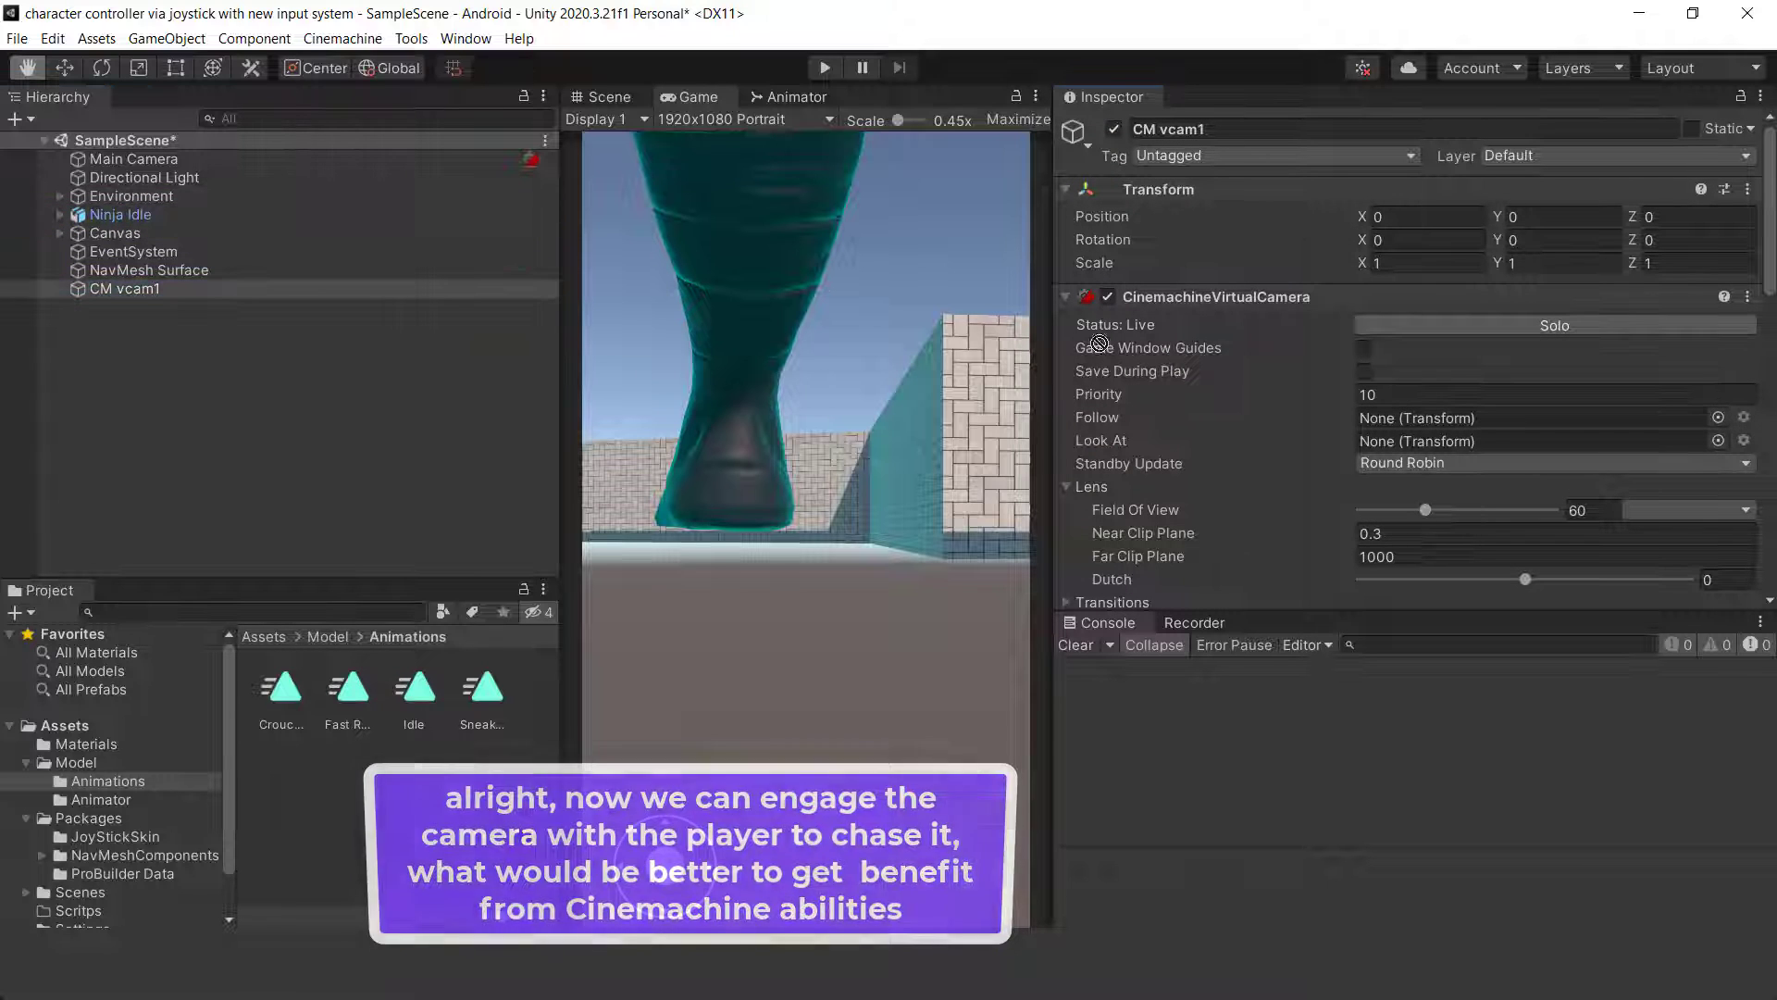
drag(1099, 344, 1407, 413)
Set CM vcam1's follow offset to 0, 7.72, -6.55 and its X rotation to 40.
scroll(1520, 475, down, 5)
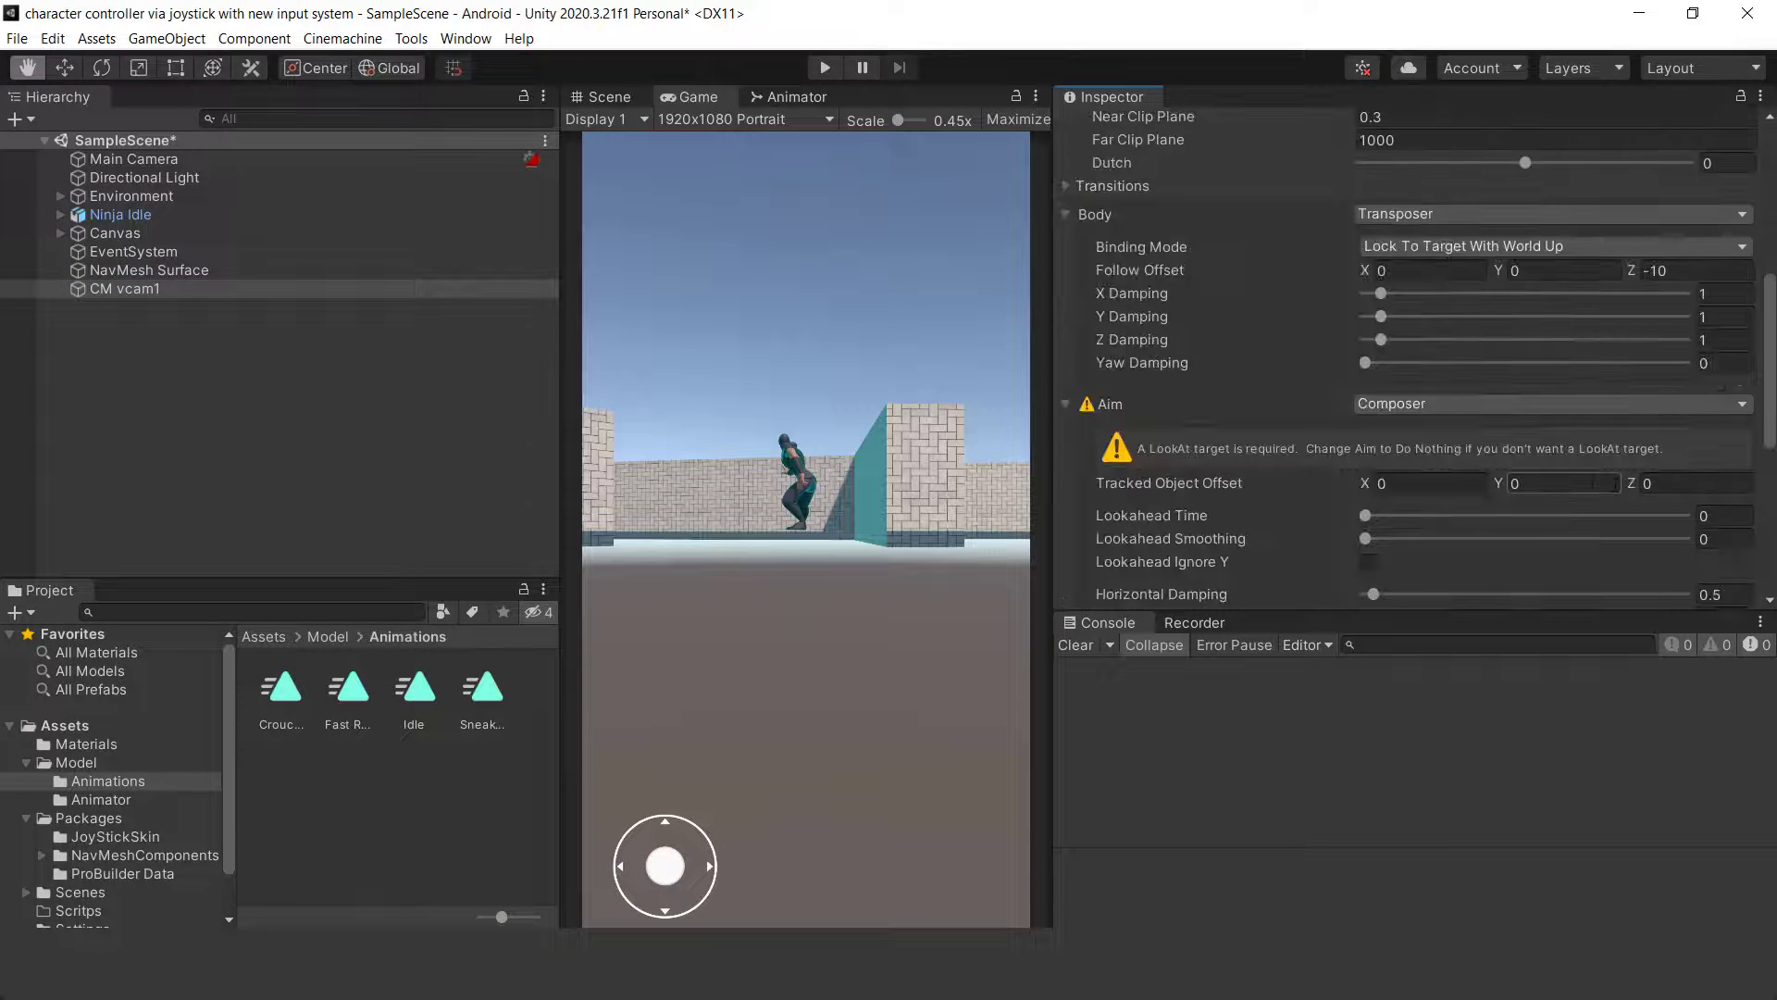
drag(1491, 276, 1581, 372)
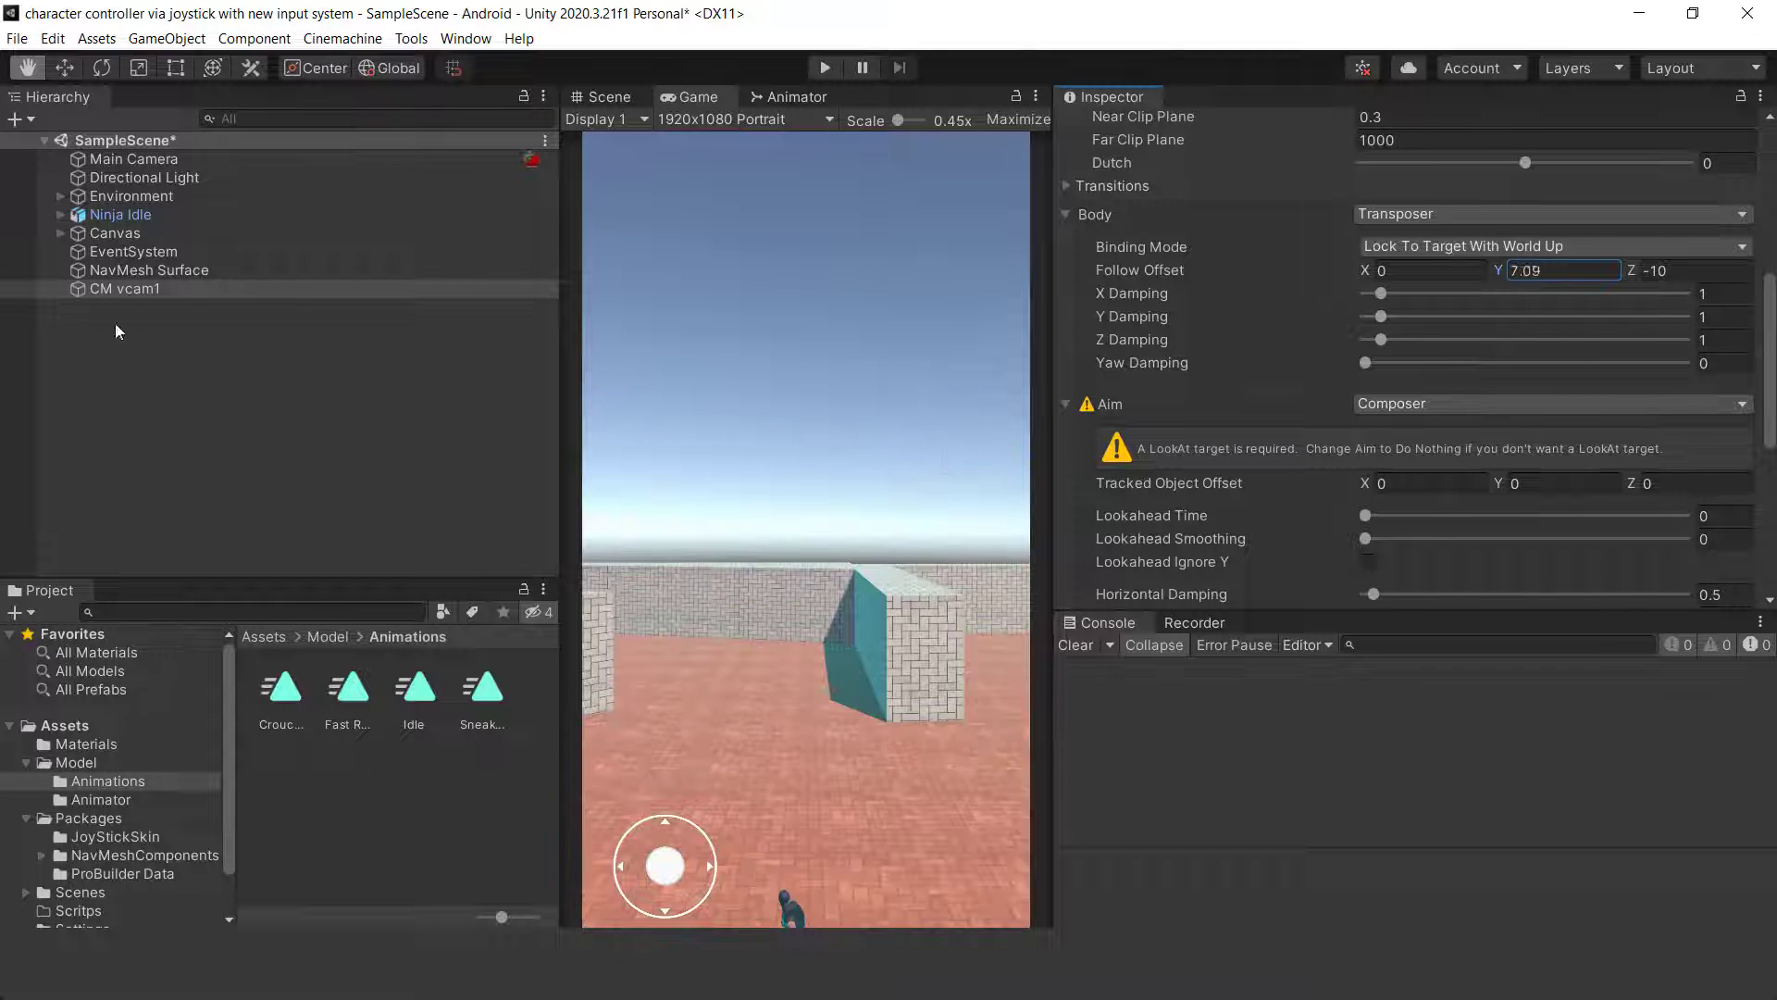
click(1504, 272)
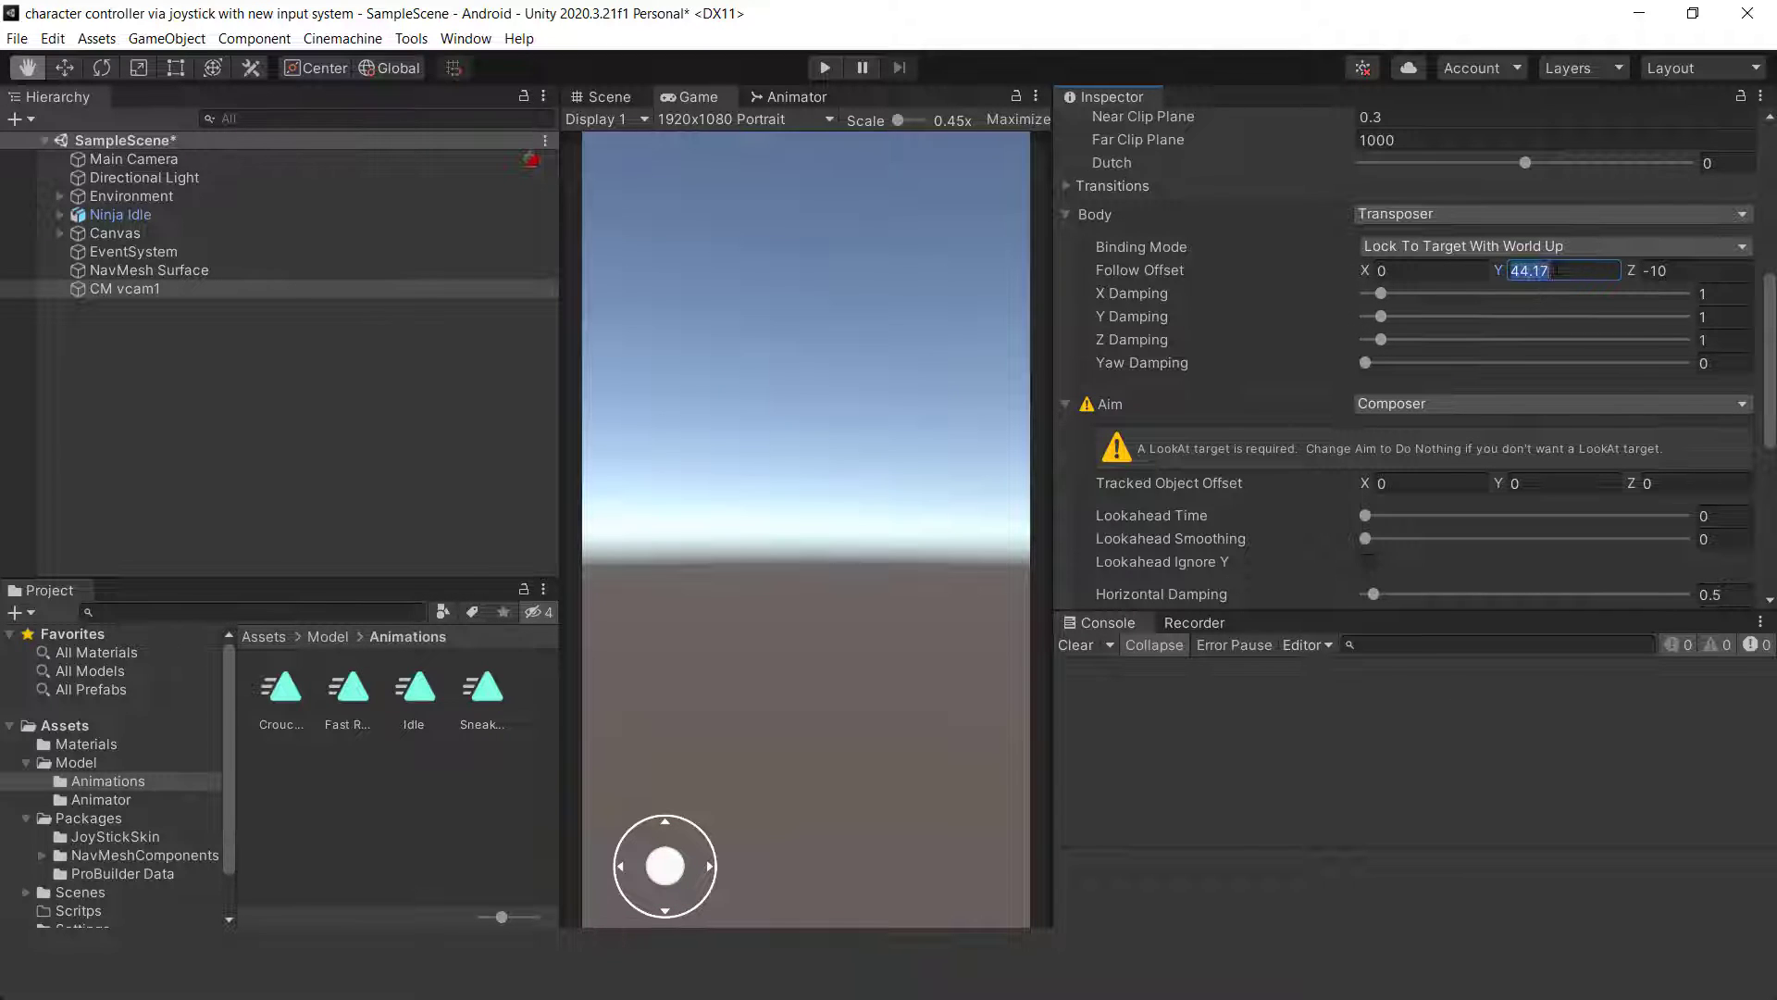
text(0.04)
mouse_move(1507, 274)
mouse_down()
mouse_move(1725, 297)
mouse_move(1611, 280)
mouse_move(1685, 270)
mouse_up()
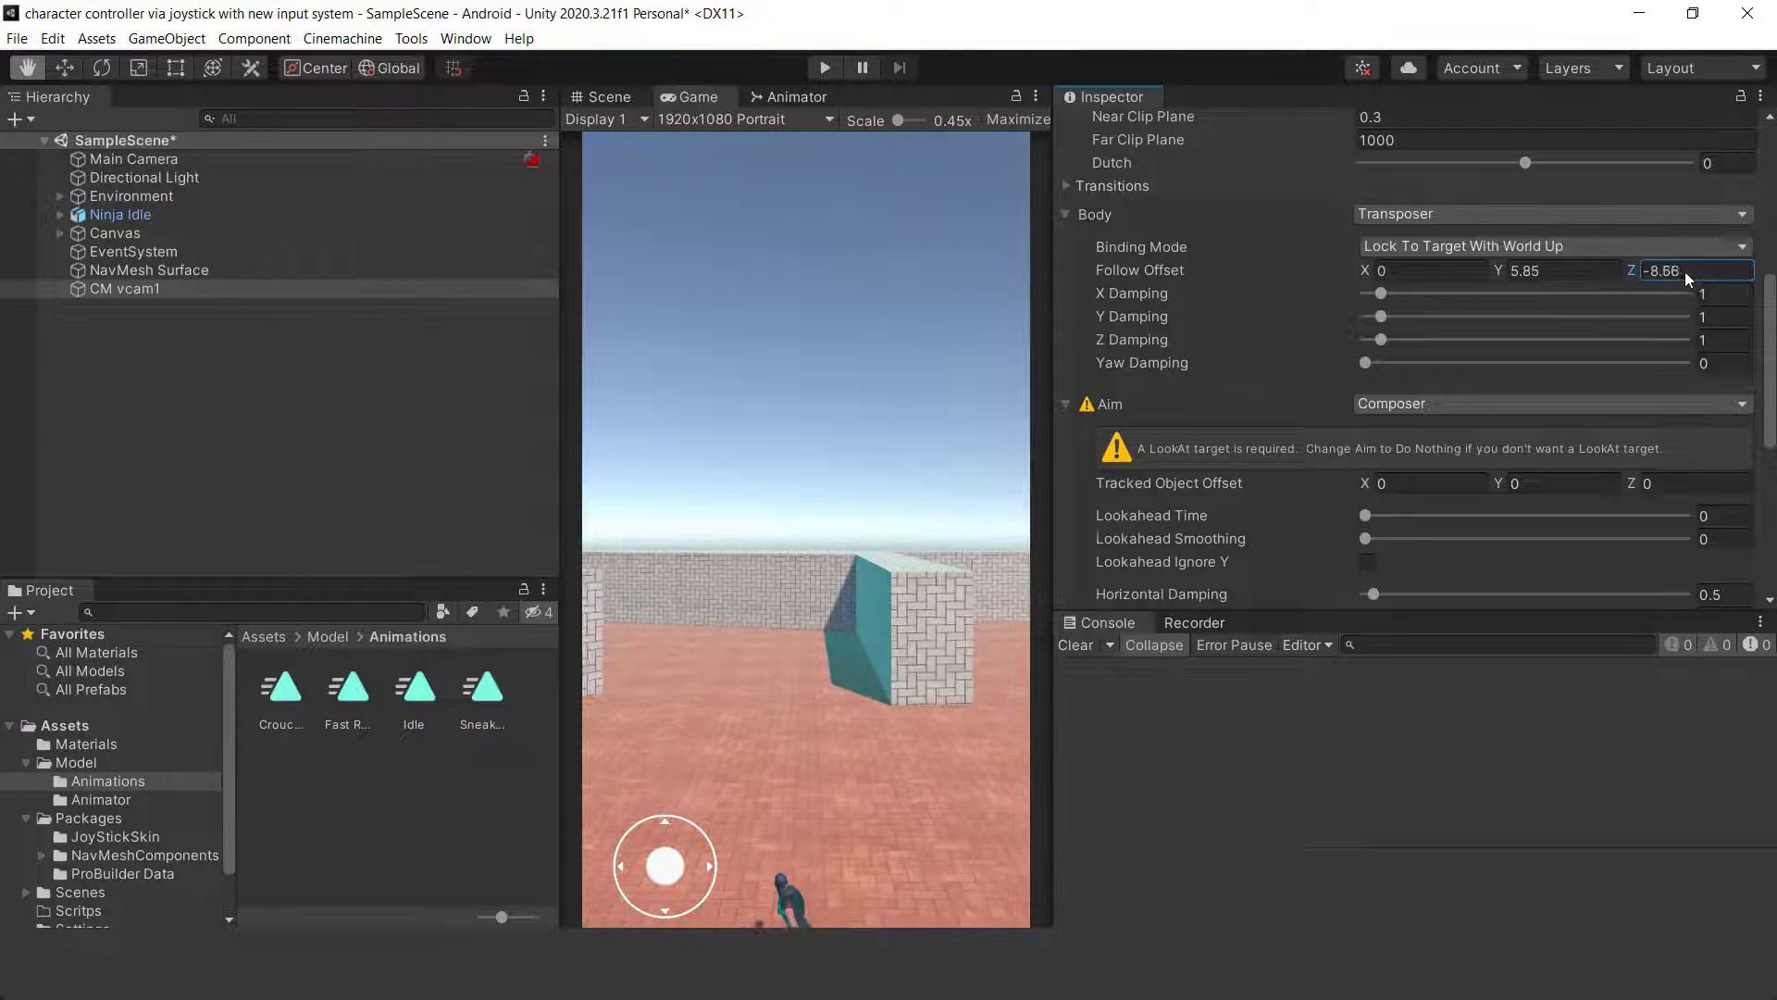
scroll(1330, 392, up, 5)
click(1381, 240)
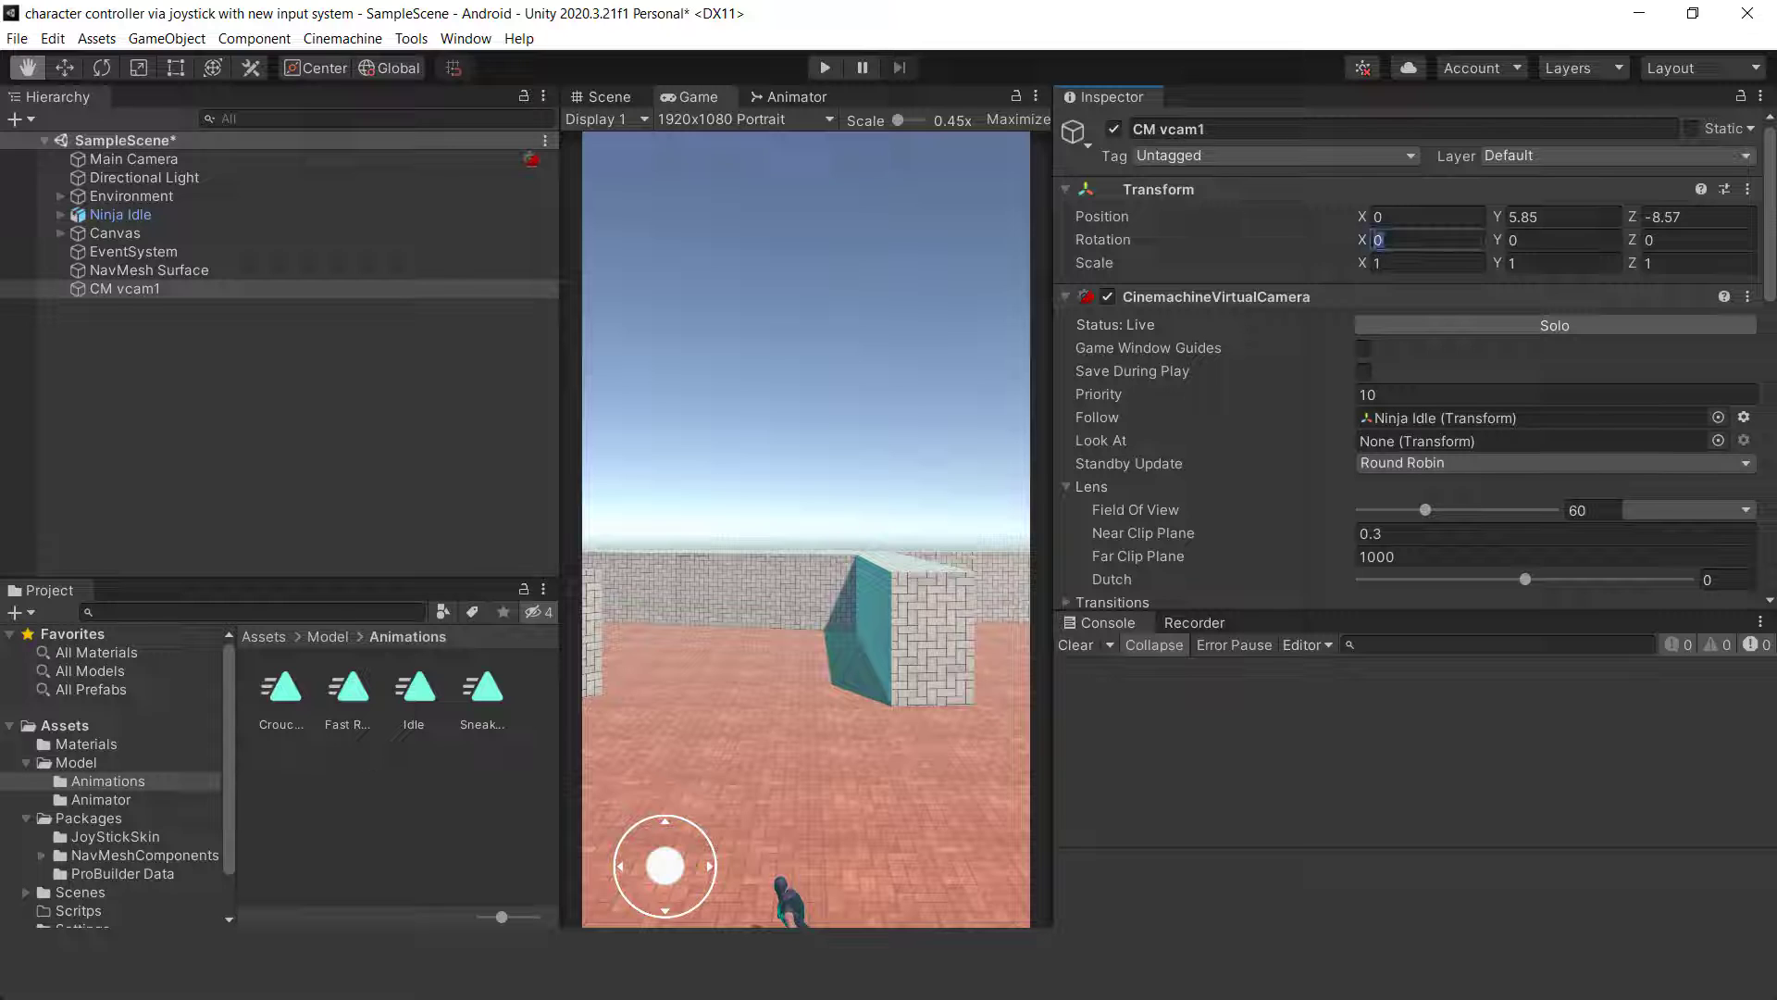
text(40)
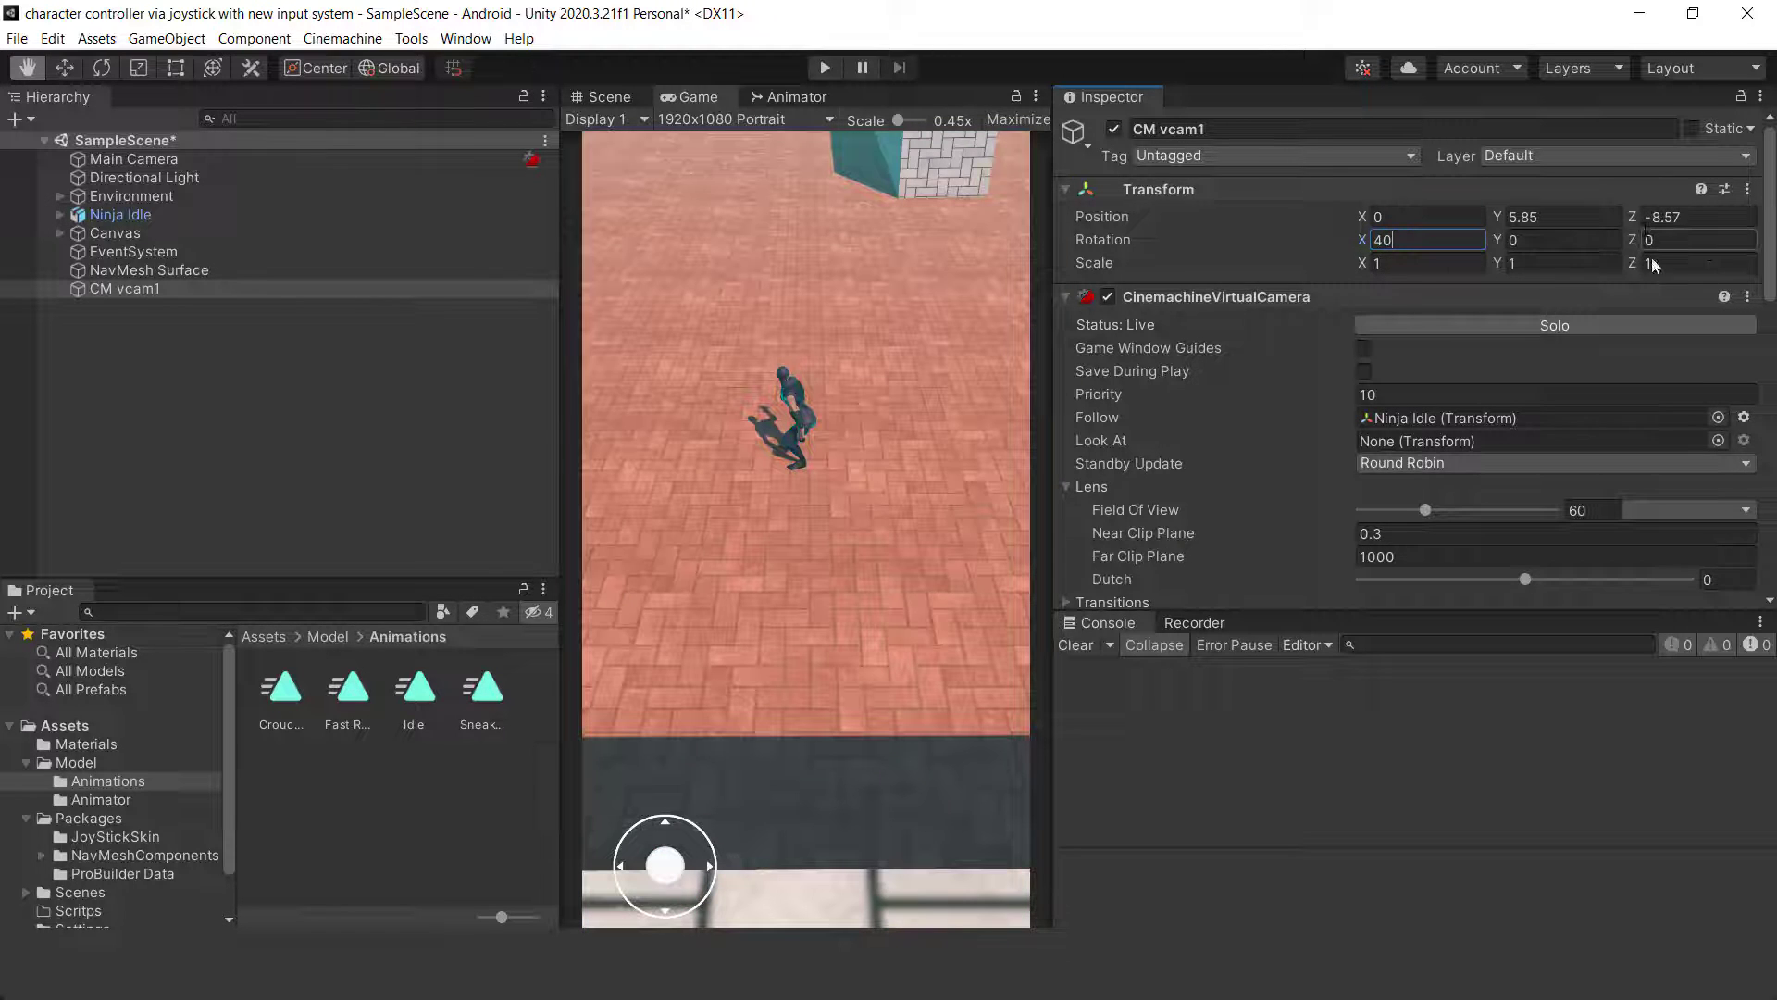
scroll(1664, 328, down, 10)
scroll(1664, 322, up, 3)
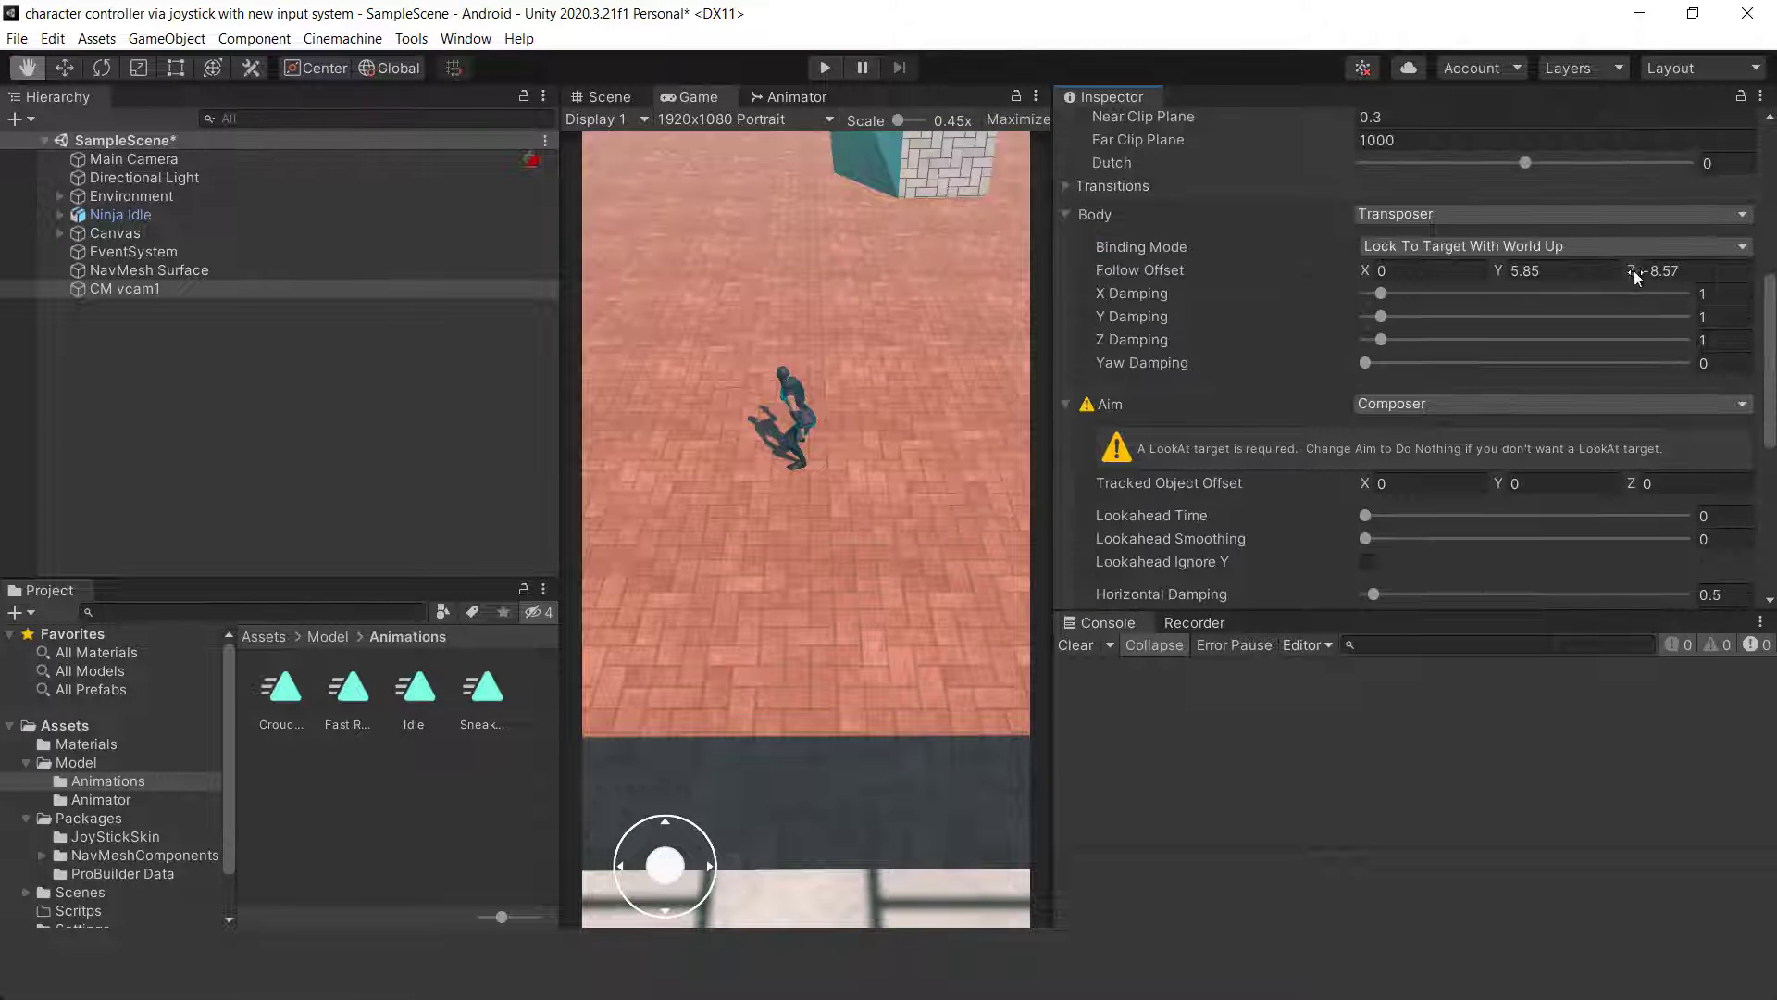
drag(1635, 270, 1666, 280)
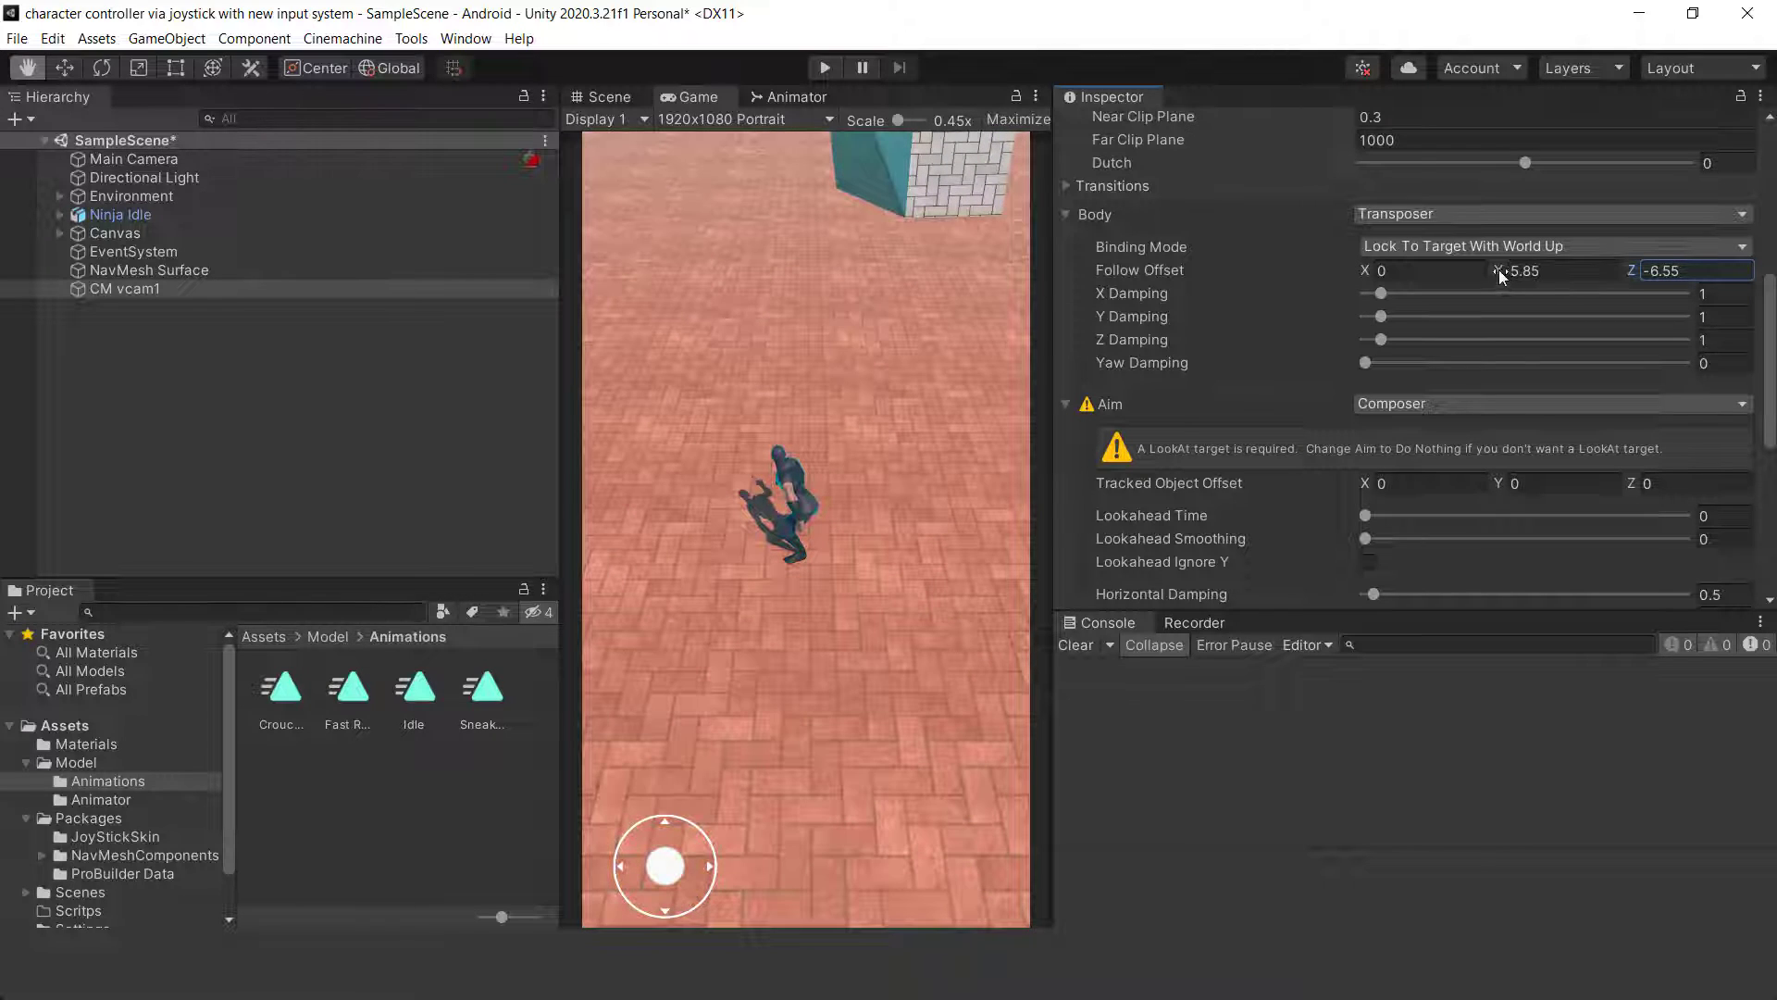
drag(1498, 269, 1533, 280)
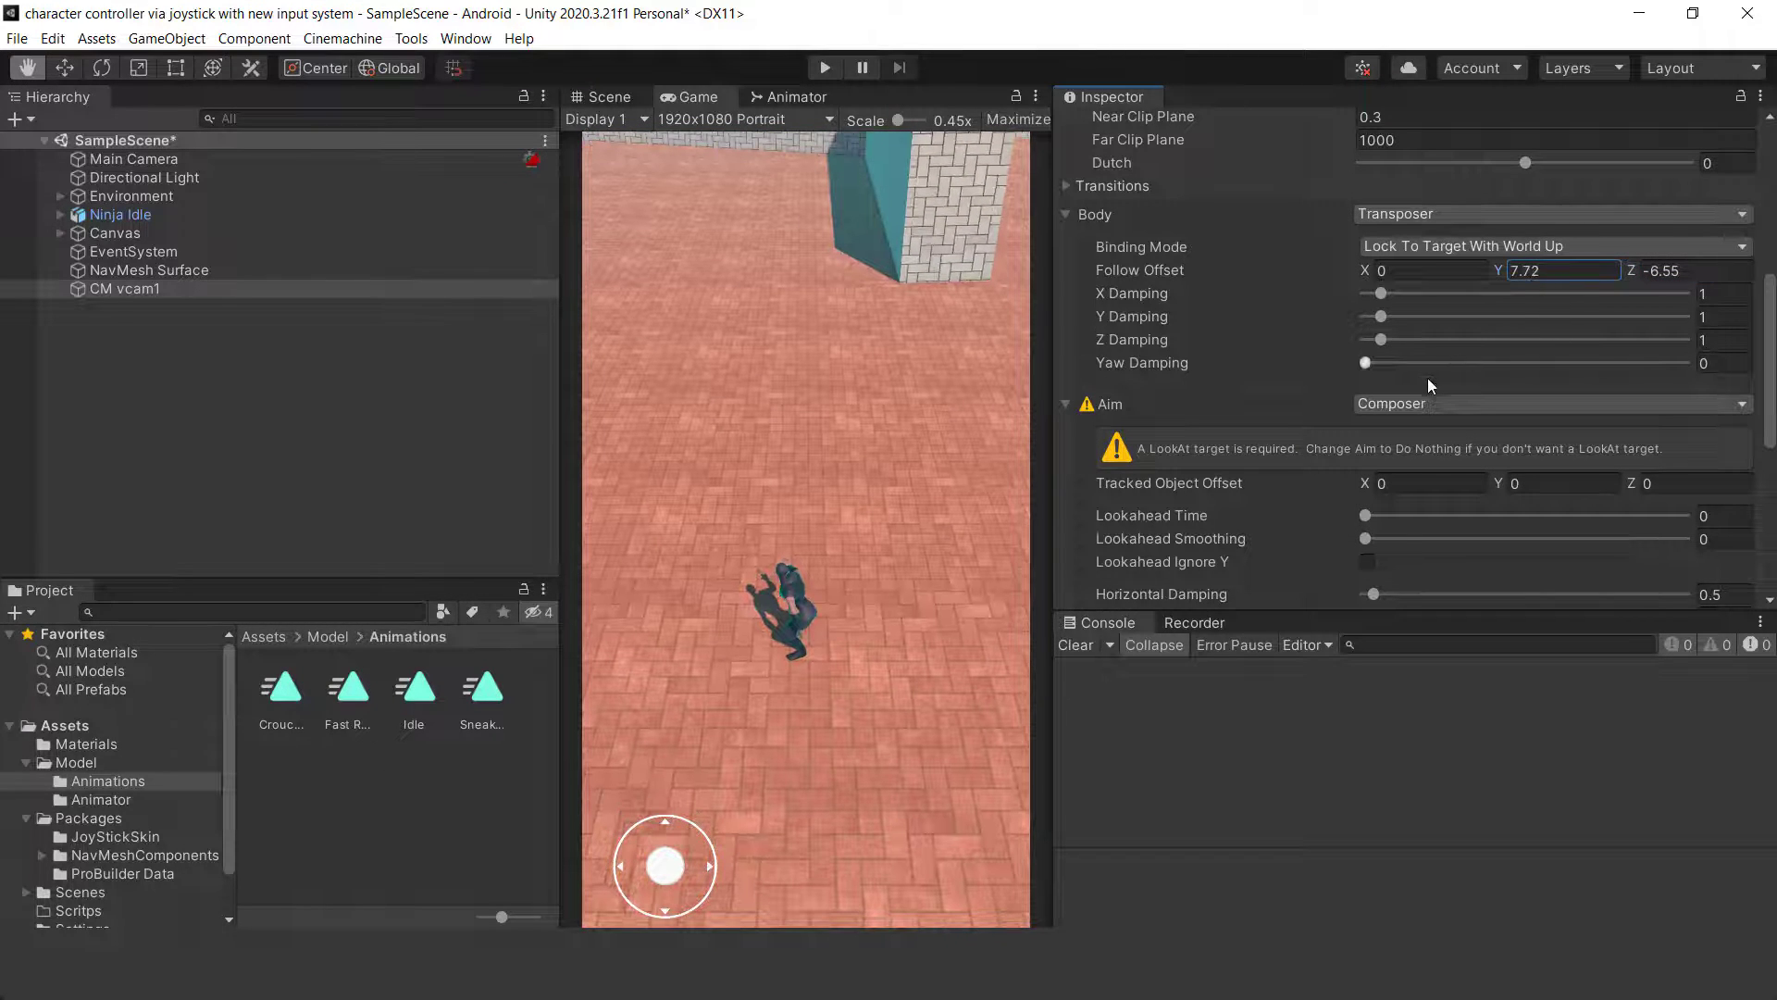
Switch the camera's binding mode to World Space and start play mode.
click(1468, 248)
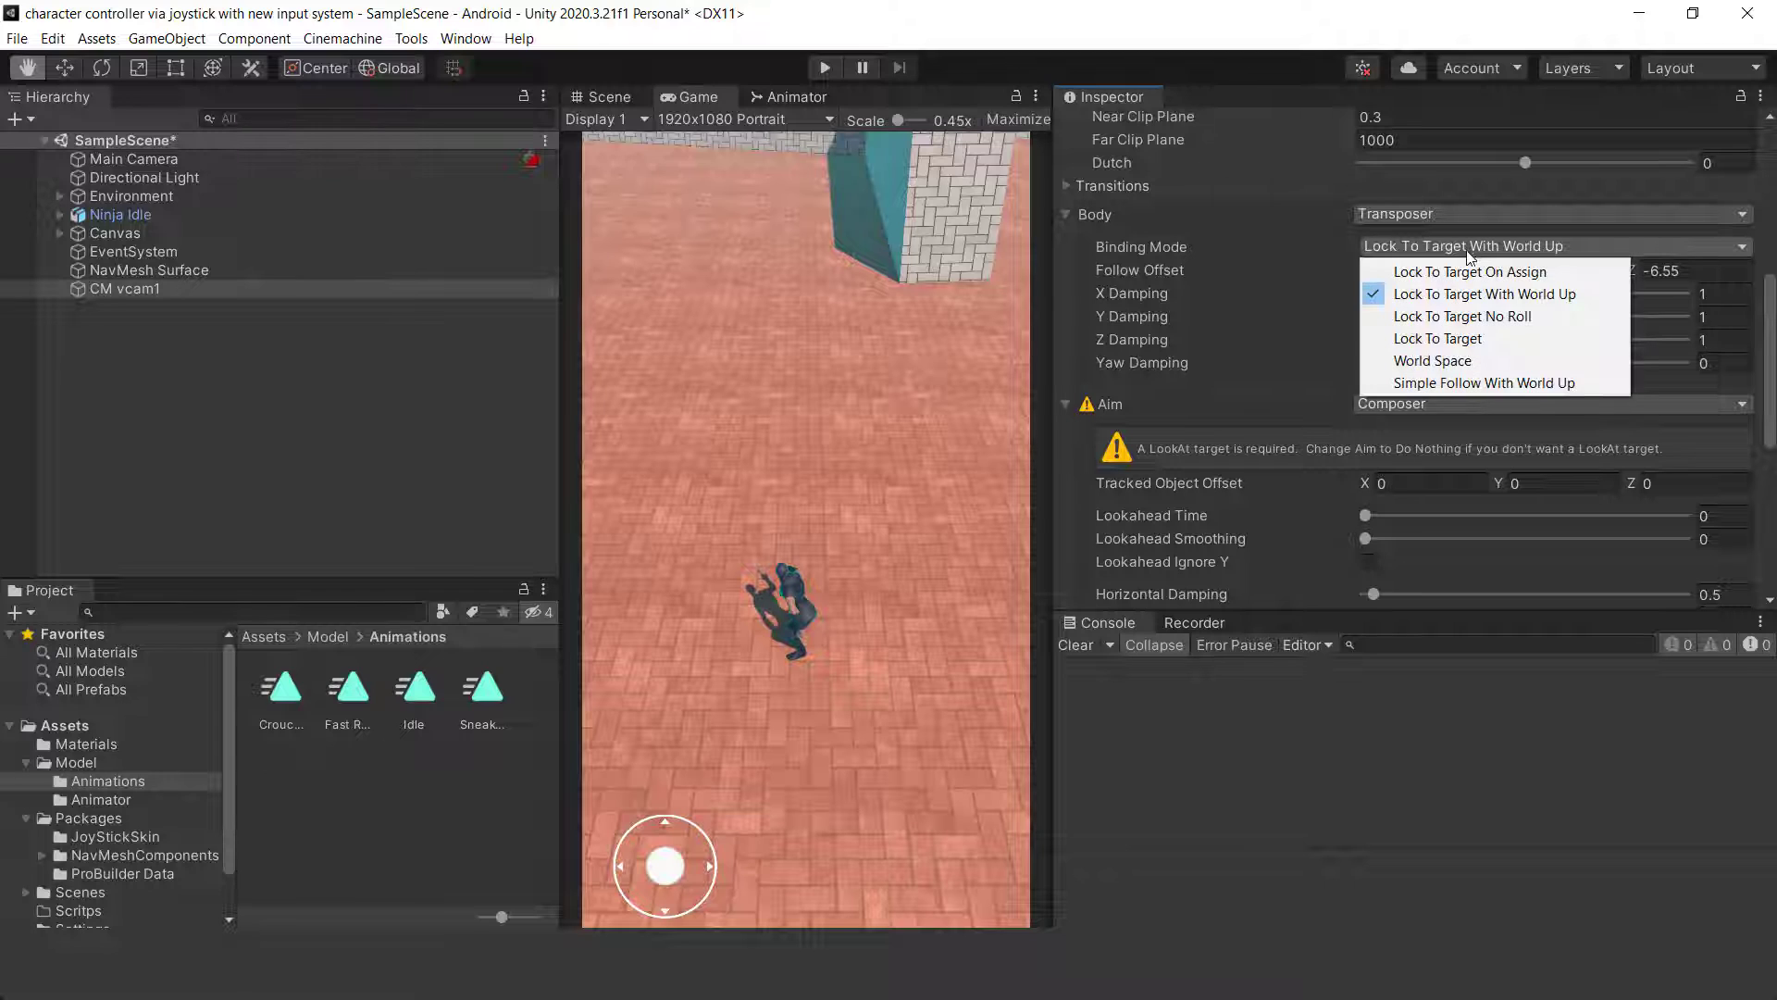
click(1446, 364)
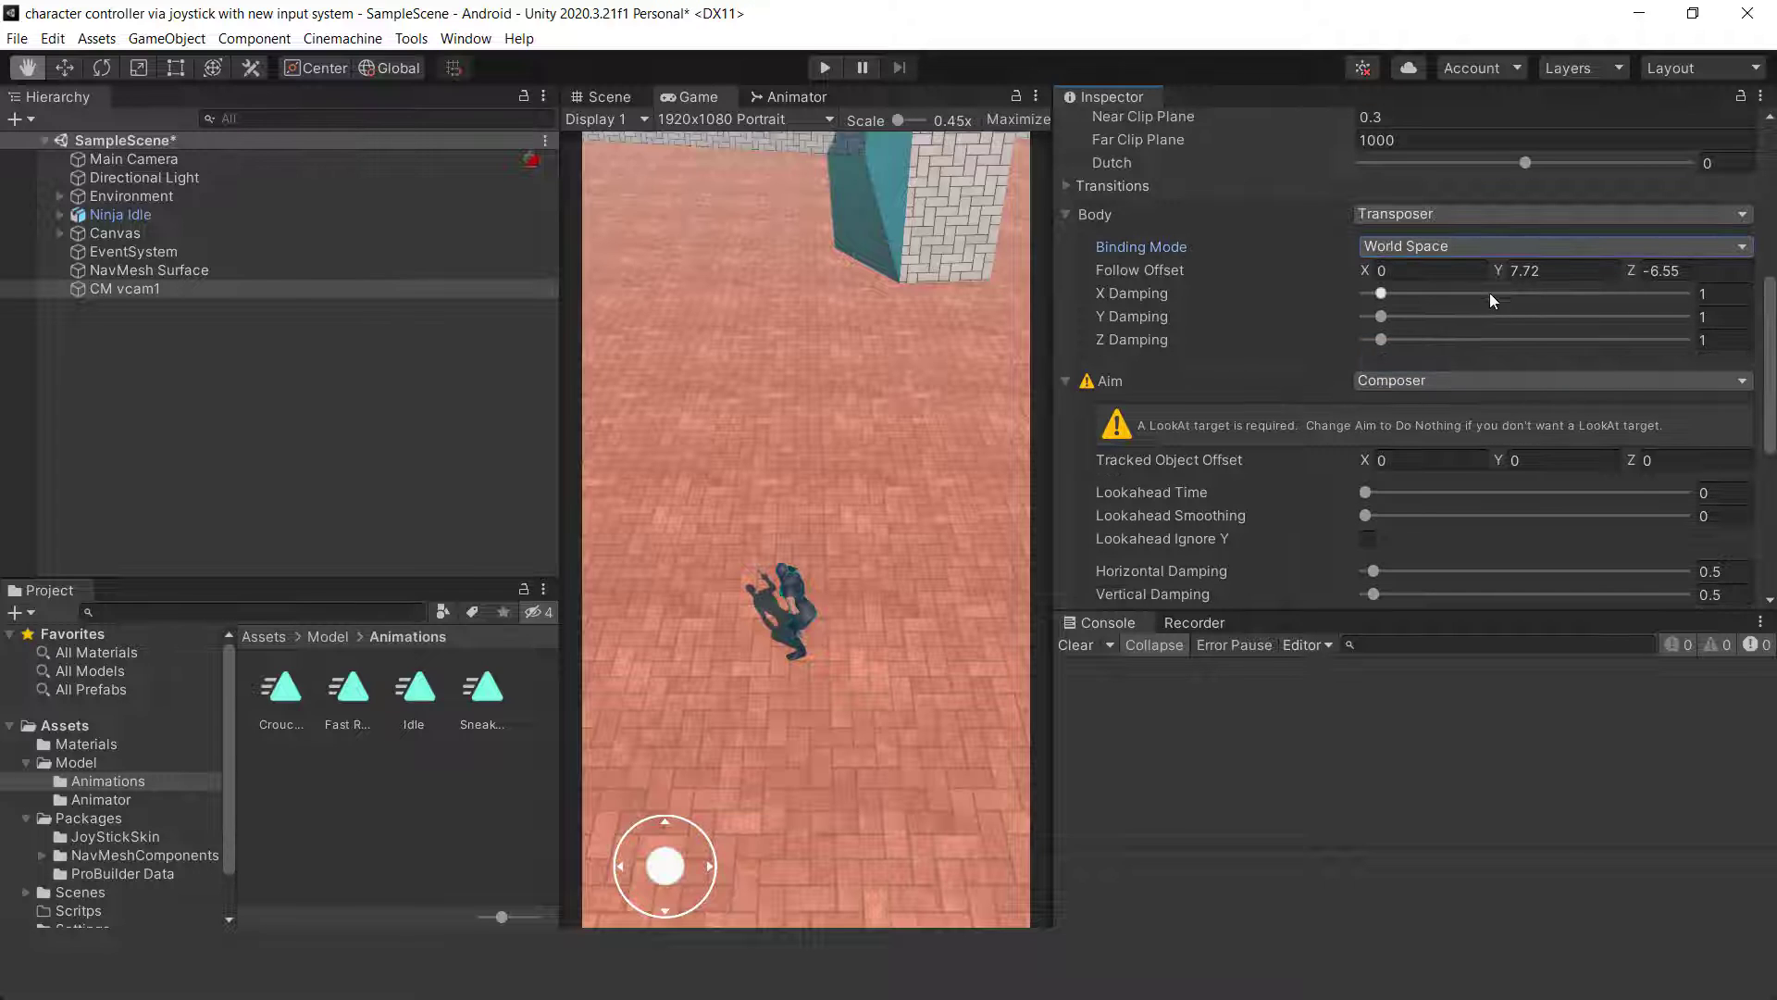
click(824, 67)
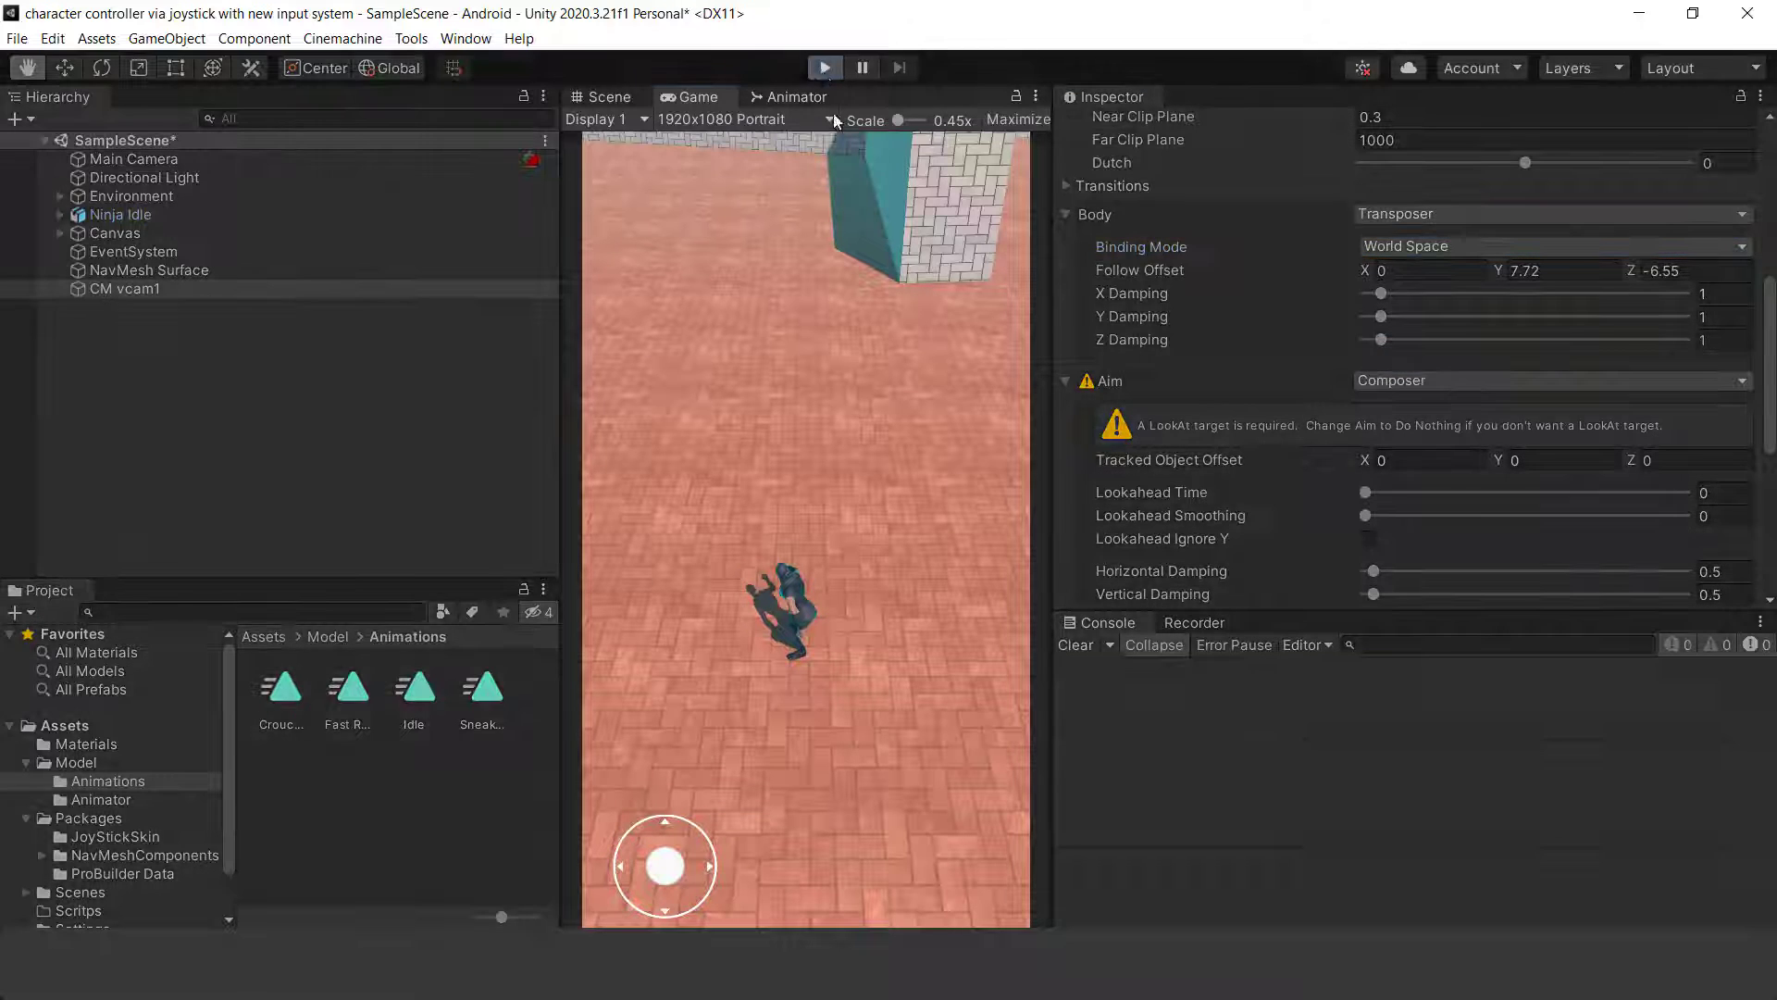
Run the ninja up-left, right and left with the joystick while CM vcam1 follows it.
mouse_move(677, 870)
mouse_down()
mouse_move(613, 730)
mouse_move(904, 702)
mouse_up()
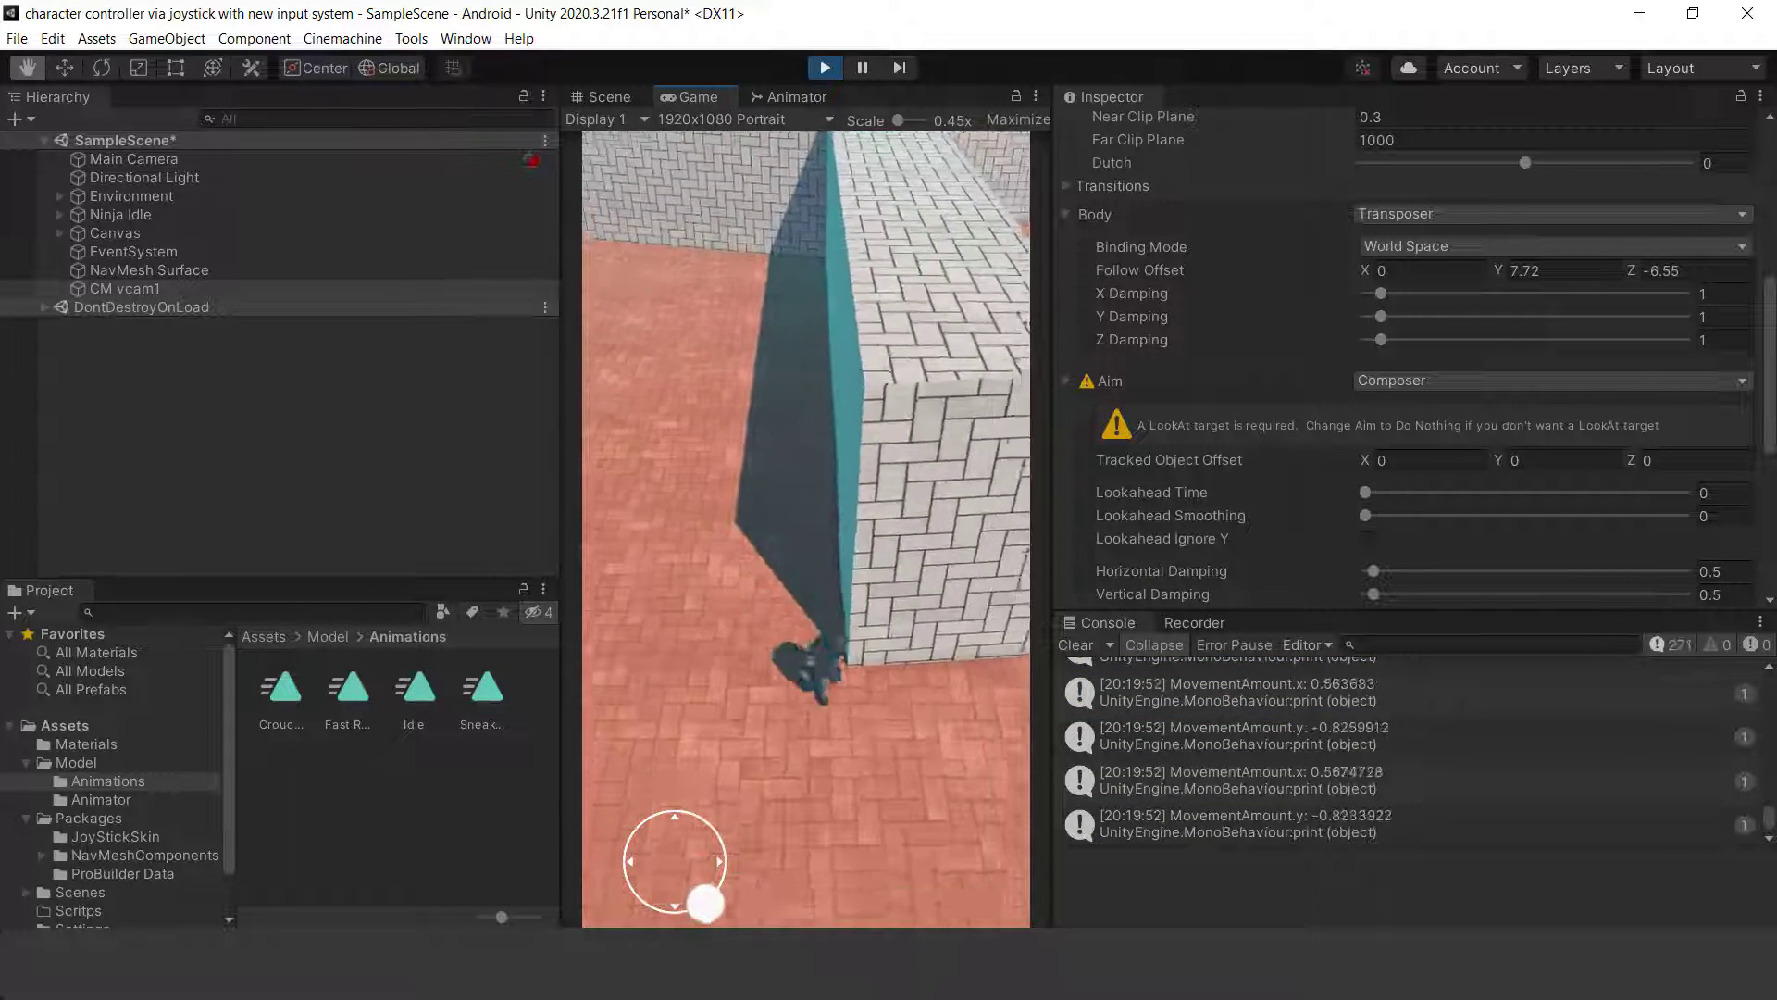
drag(903, 702, 833, 995)
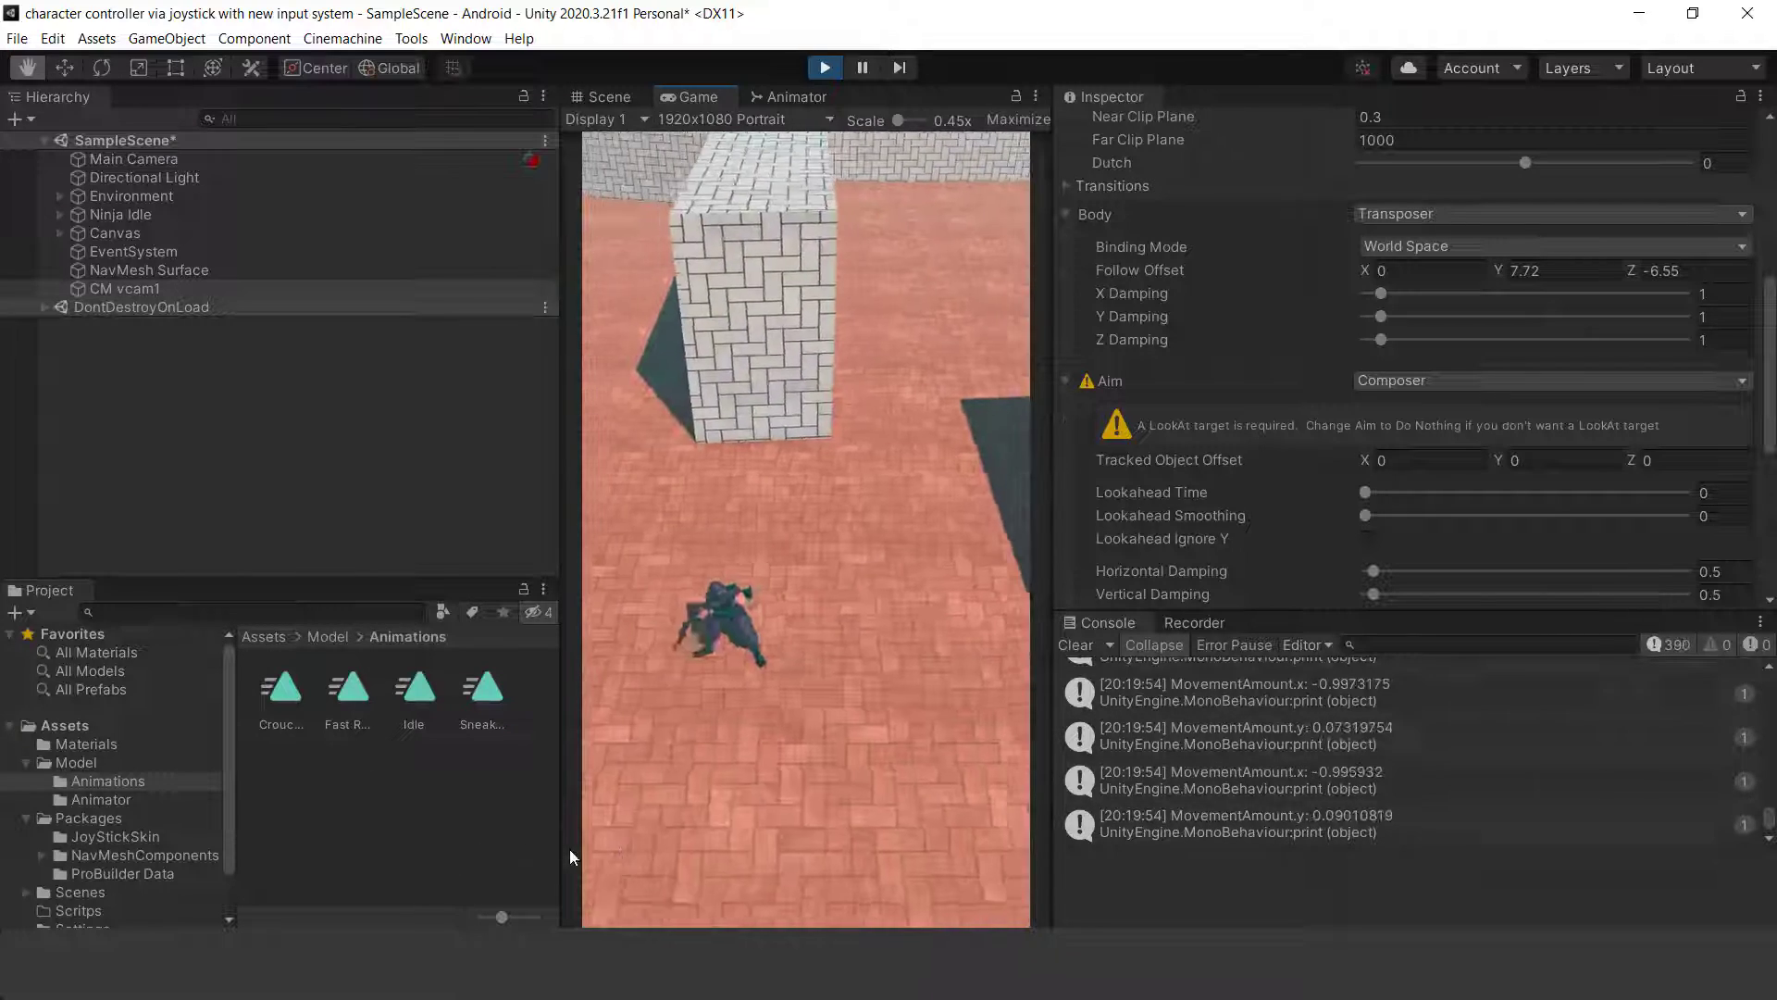
click(821, 806)
mouse_move(820, 806)
mouse_down()
mouse_move(794, 798)
mouse_move(863, 833)
mouse_move(745, 631)
mouse_move(902, 815)
mouse_up()
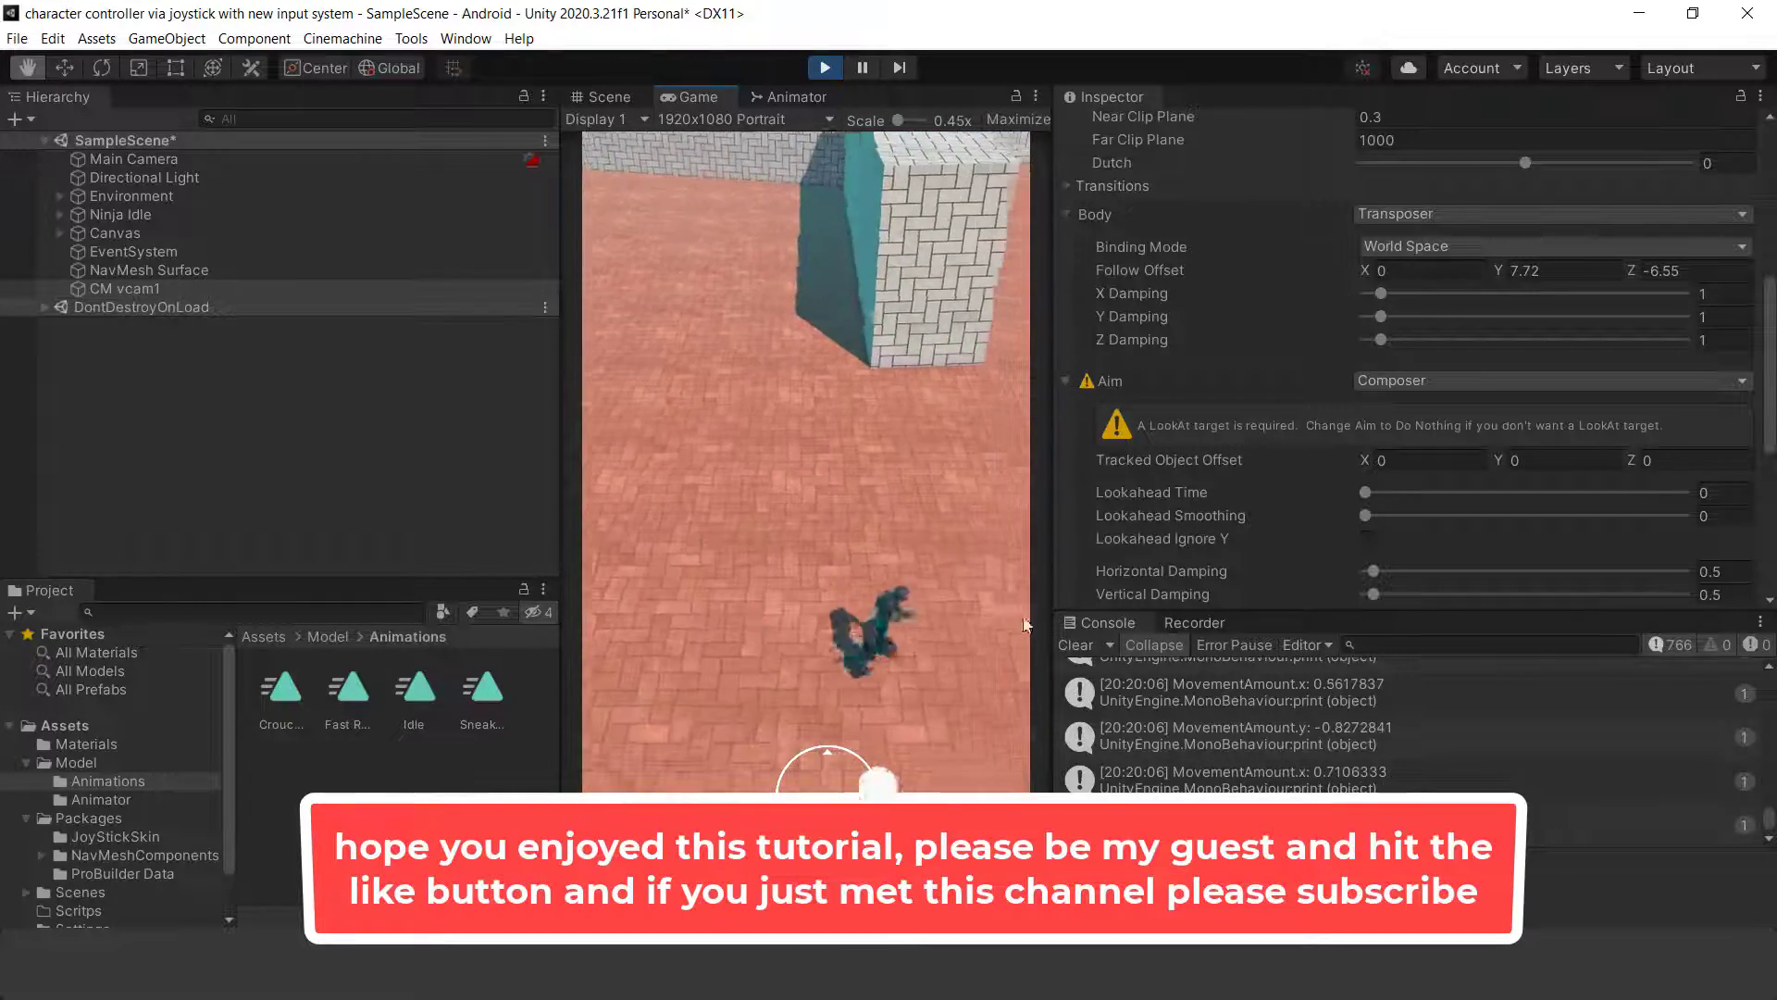
drag(1025, 625, 1033, 780)
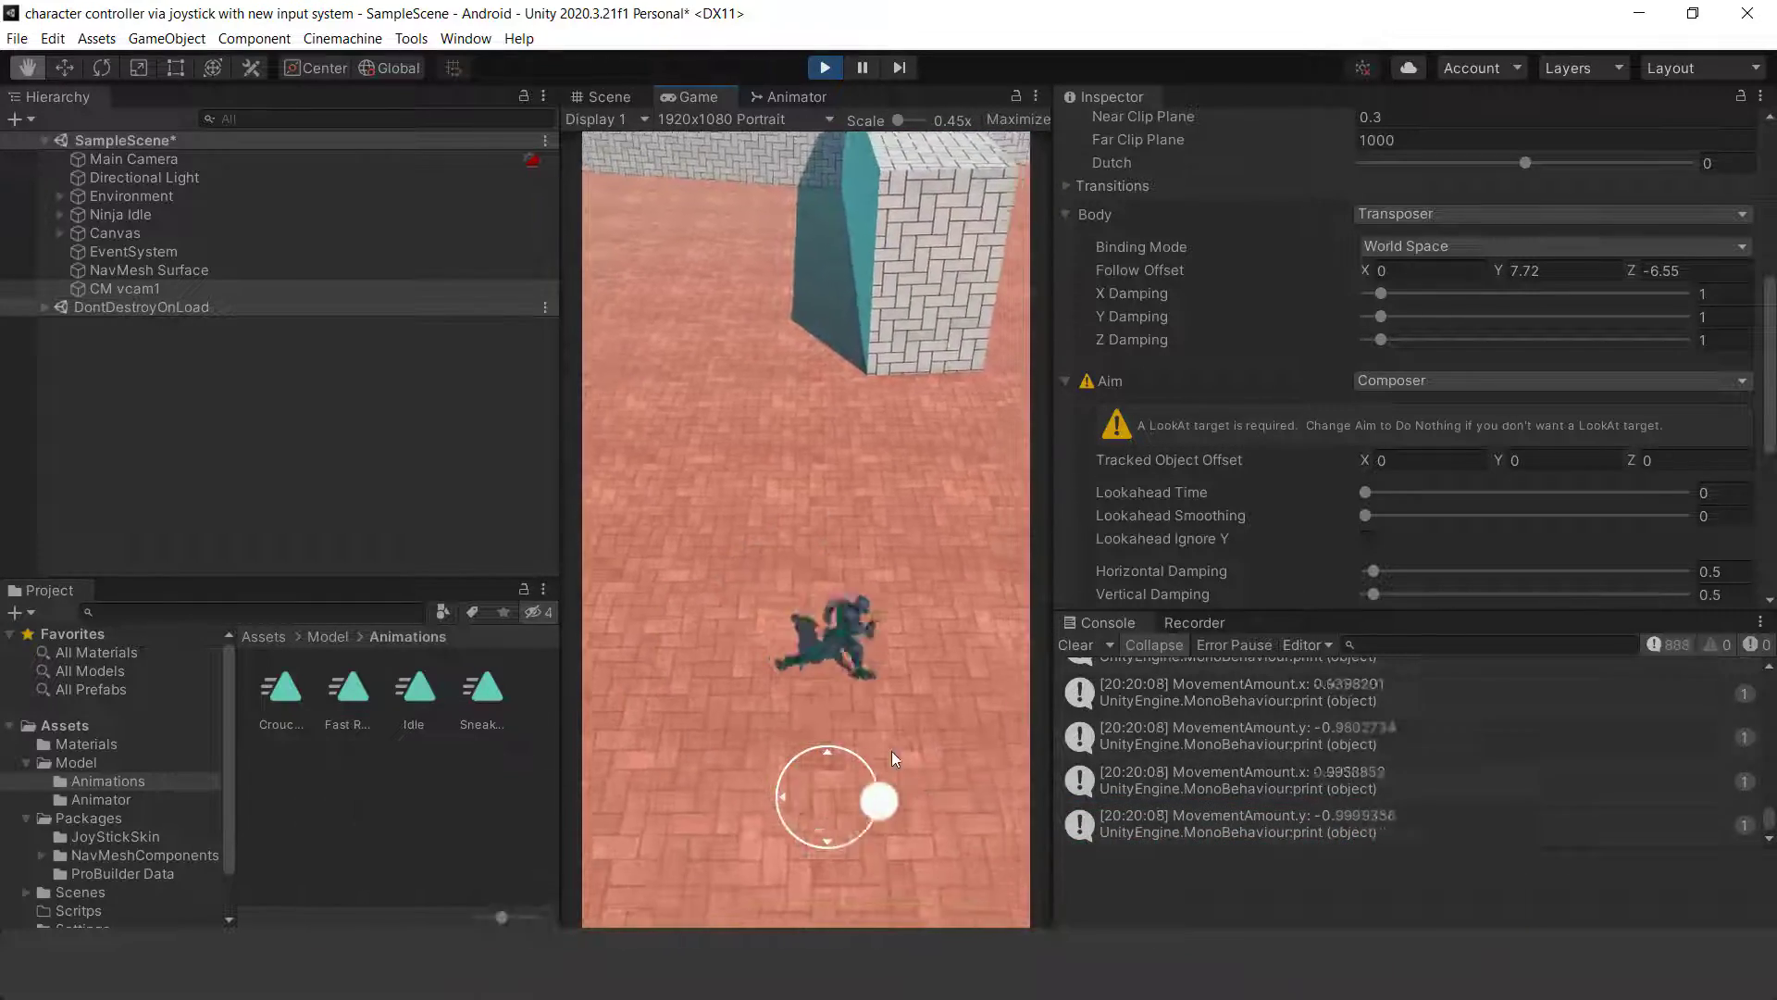